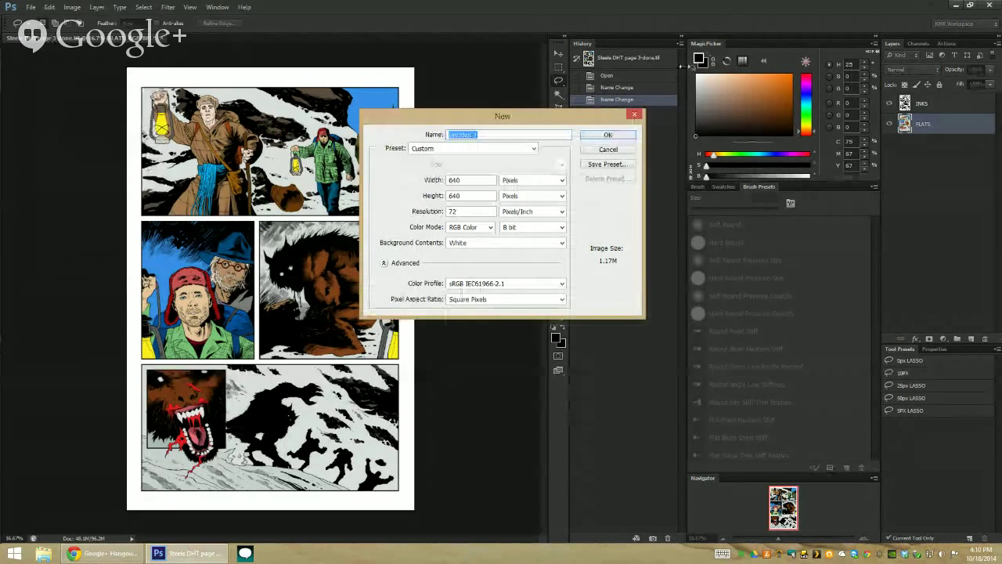
Add a new layer above INKS and fill it solid black
key(Escape)
click(931, 105)
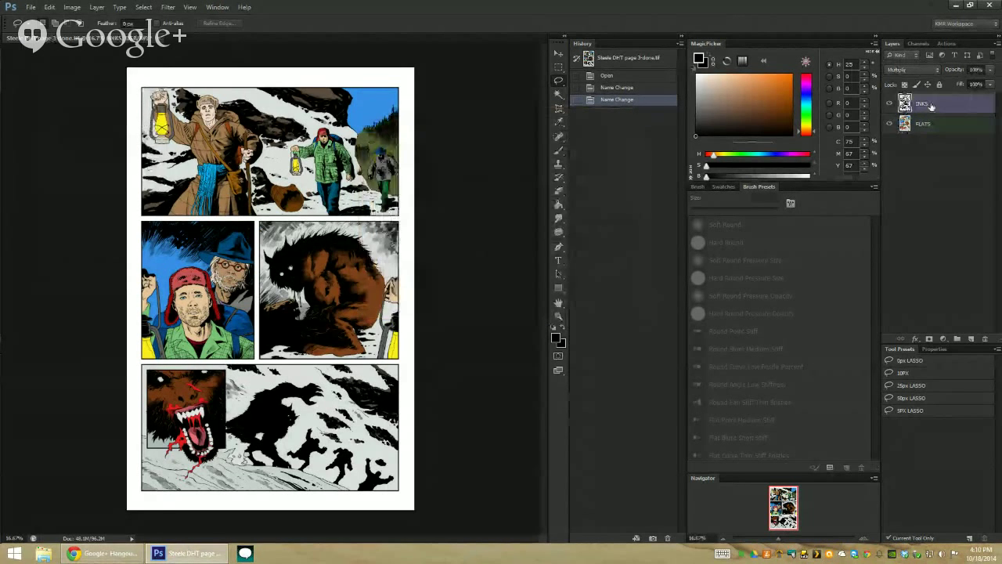
click(971, 339)
key(w)
click(403, 164)
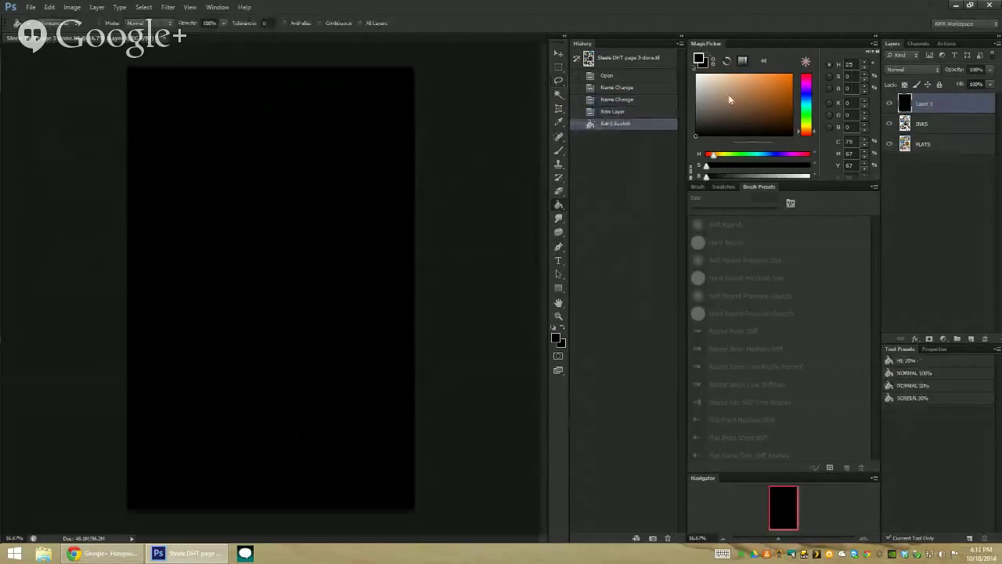
Set up an orange COOL CHALK brush and zoom in so the canvas fills the window
key(b)
click(777, 91)
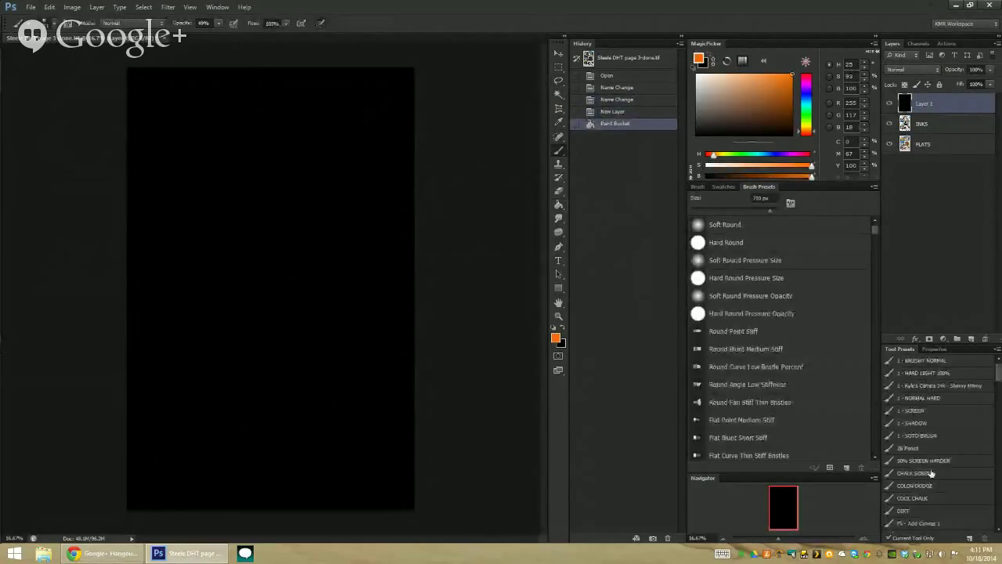
click(922, 498)
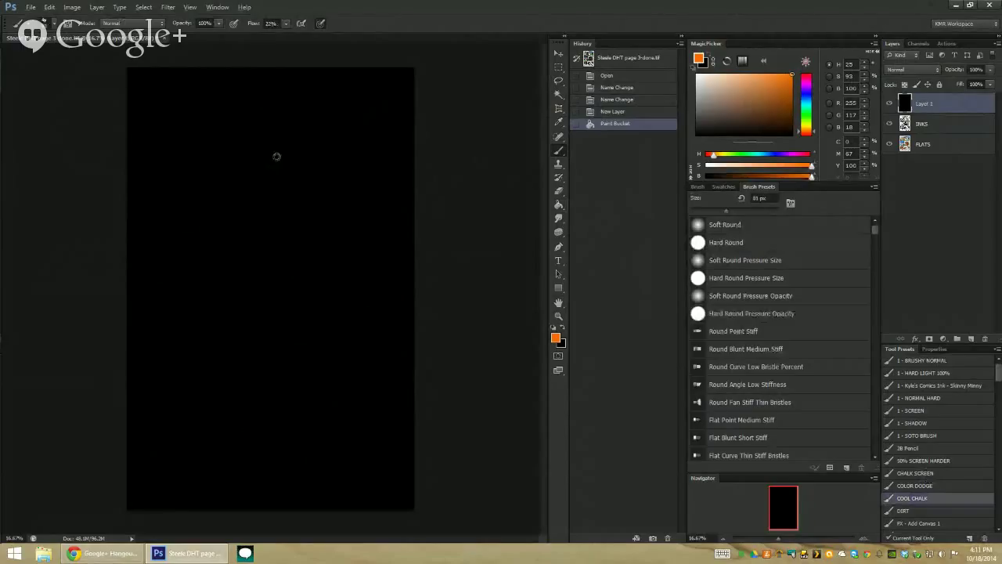
key(z)
click(187, 145)
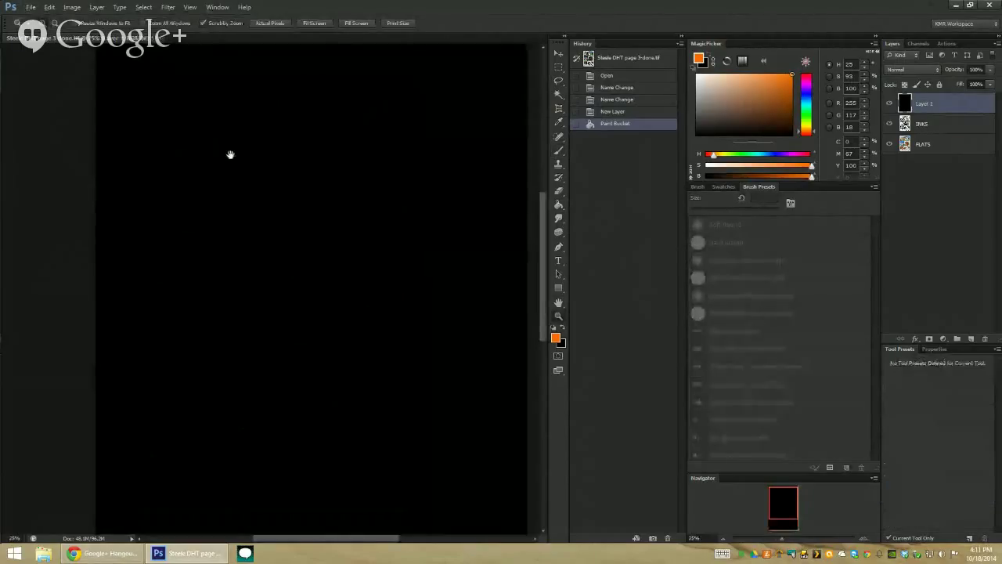
Hand-letter STARTING SOON! in orange chalk on the black layer
key(b)
drag(156, 133, 129, 195)
drag(163, 157, 218, 146)
mouse_move(188, 126)
mouse_down()
mouse_move(186, 184)
mouse_move(249, 168)
mouse_move(246, 157)
mouse_up()
mouse_move(256, 161)
mouse_down()
mouse_move(264, 144)
mouse_move(291, 158)
mouse_up()
mouse_move(278, 133)
mouse_down()
mouse_move(326, 105)
mouse_move(304, 150)
mouse_up()
mouse_move(344, 110)
mouse_down()
mouse_move(342, 149)
mouse_move(396, 93)
mouse_up()
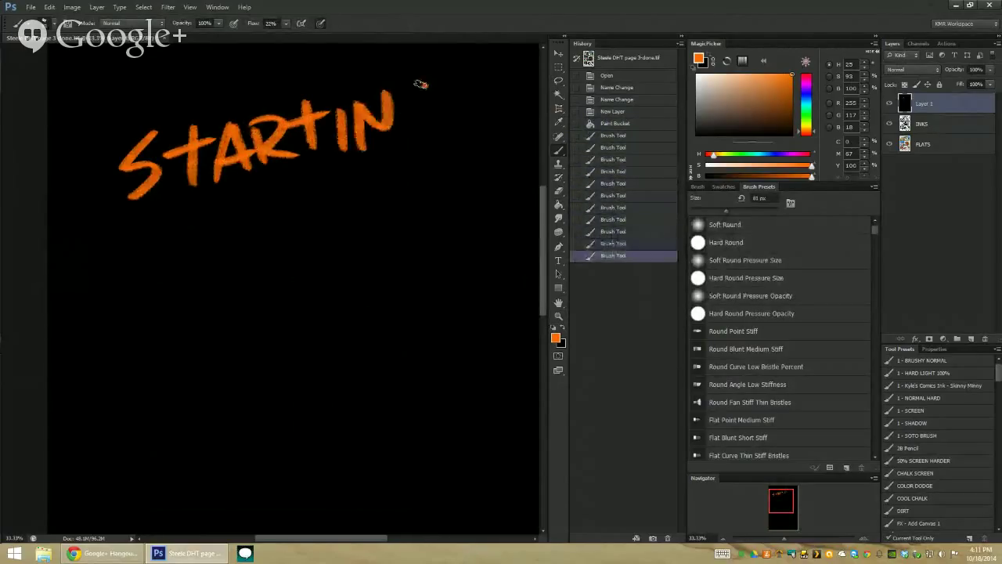
drag(462, 98, 445, 113)
drag(263, 184, 204, 234)
drag(280, 191, 272, 204)
mouse_move(328, 187)
mouse_down()
mouse_move(315, 194)
mouse_move(349, 196)
mouse_move(392, 166)
mouse_up()
drag(415, 141, 406, 185)
click(412, 202)
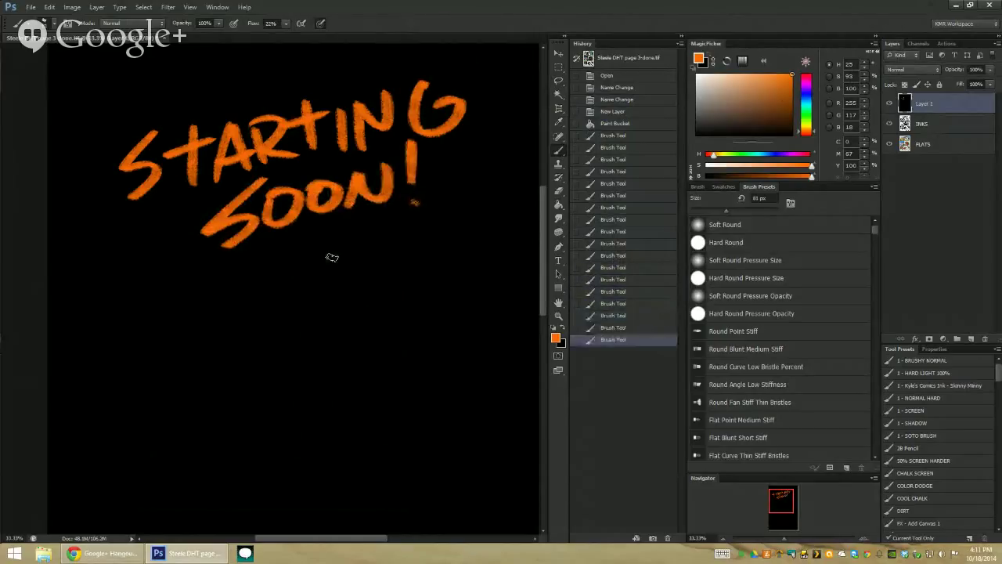
Draw a cat doodle with eyes, ears, mouth and legs below the lettering, undoing one misdrawn stroke
click(353, 304)
click(393, 305)
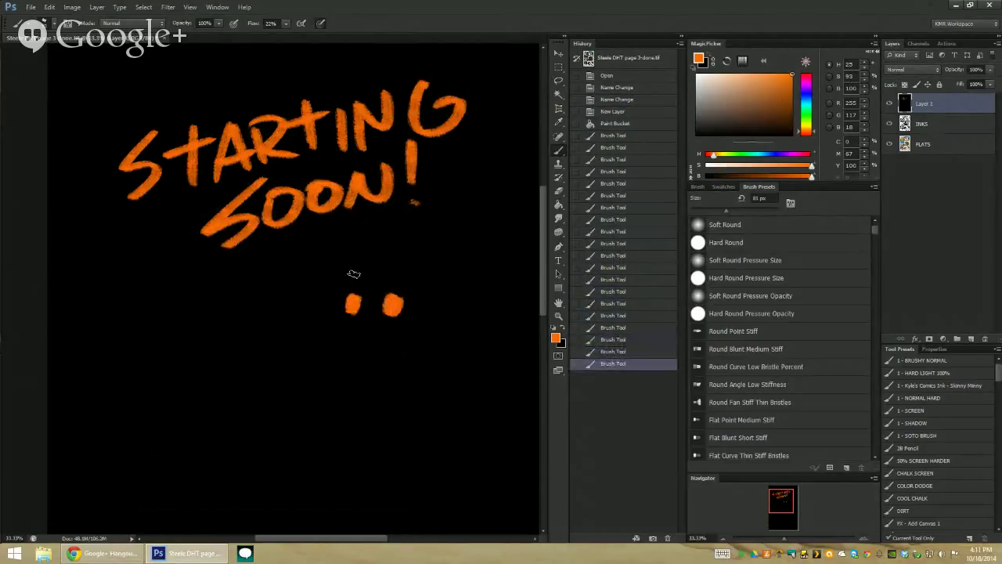
mouse_move(321, 405)
mouse_down()
mouse_move(336, 253)
mouse_move(416, 243)
mouse_move(451, 410)
mouse_up()
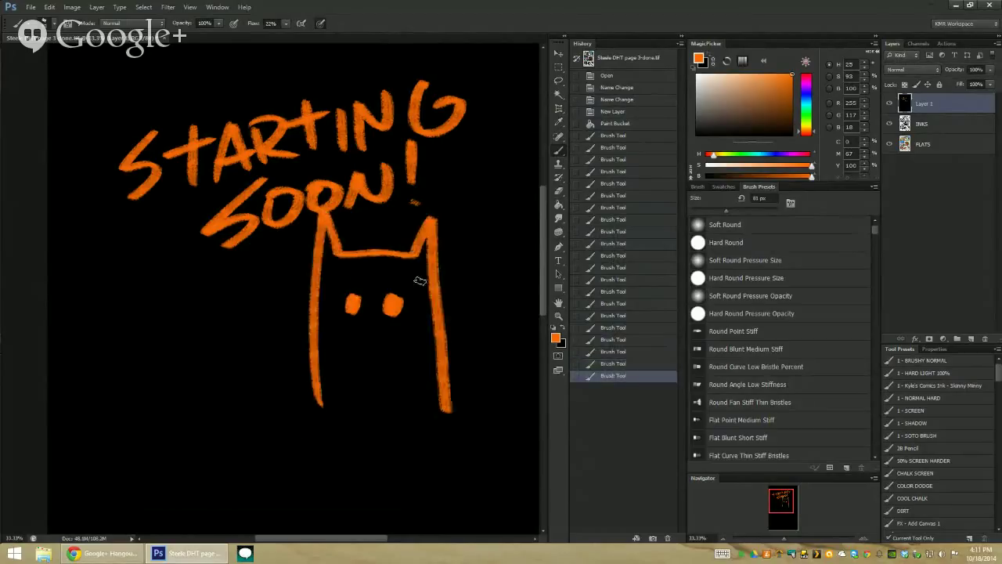
mouse_move(339, 407)
mouse_down()
mouse_move(402, 353)
mouse_move(357, 427)
mouse_move(385, 351)
mouse_move(419, 407)
mouse_move(337, 415)
mouse_up()
key(ctrl+z)
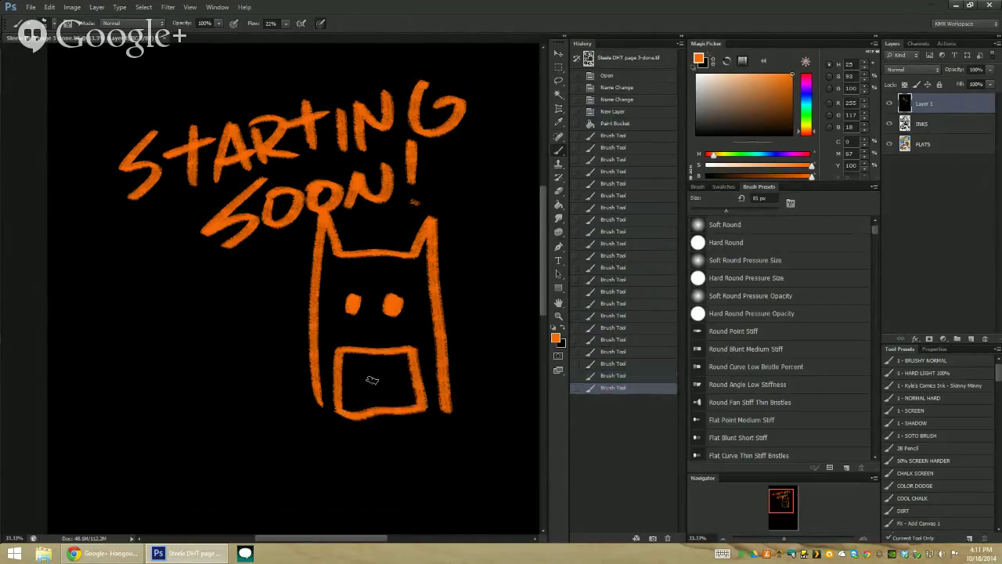
drag(367, 379, 400, 374)
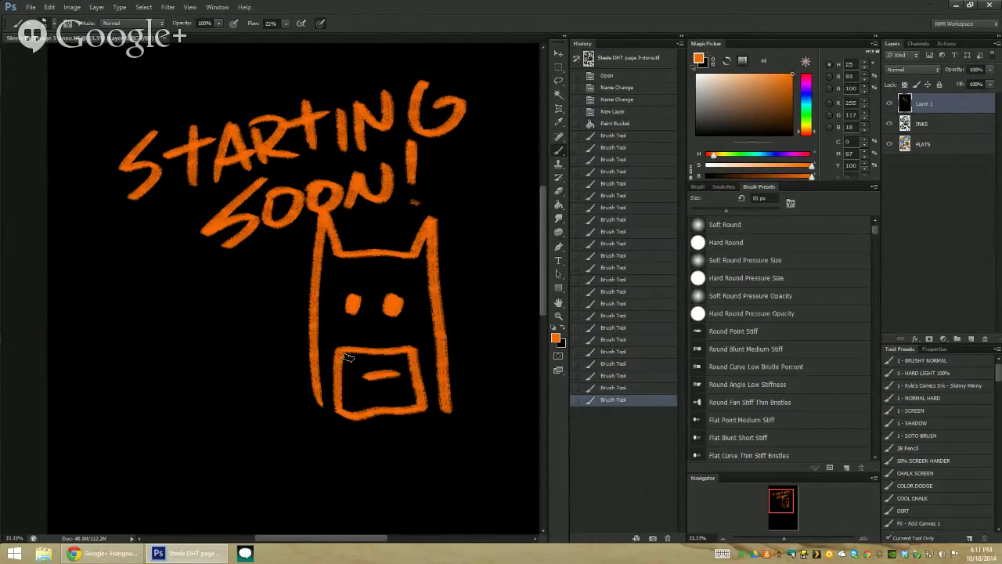
drag(321, 401, 254, 453)
drag(443, 403, 507, 447)
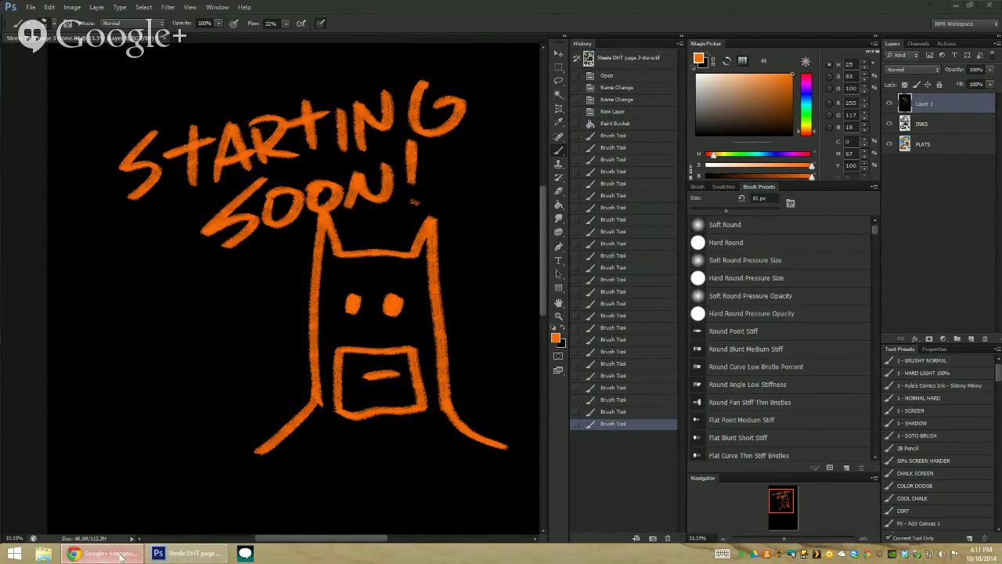
click(183, 553)
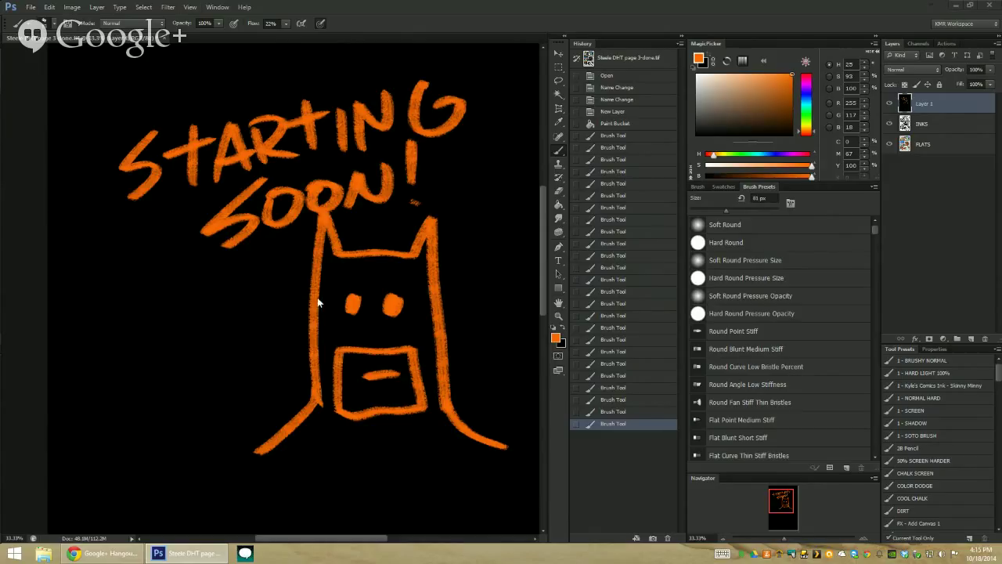
Bring up the Date and Time settings and show its Internet Time page
click(970, 554)
click(908, 524)
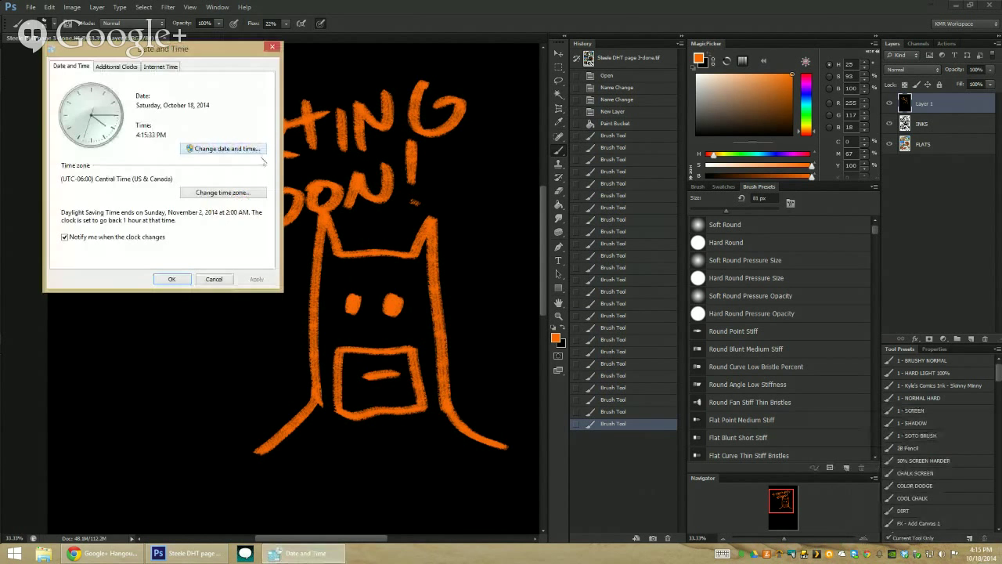
drag(204, 51, 293, 144)
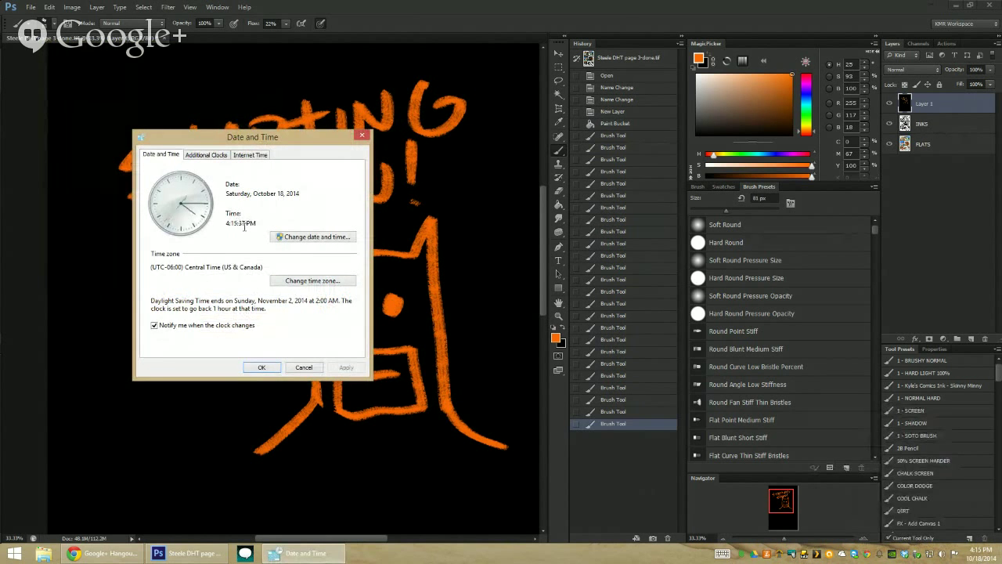
click(247, 155)
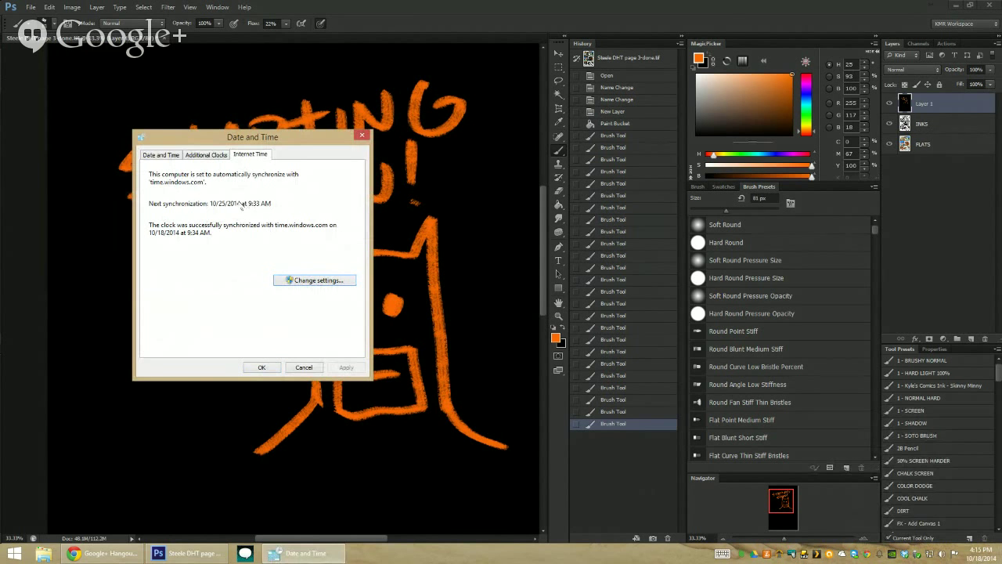
click(225, 158)
click(248, 155)
Synchronise the clock with time.windows.com now and close the Date and Time settings
click(295, 283)
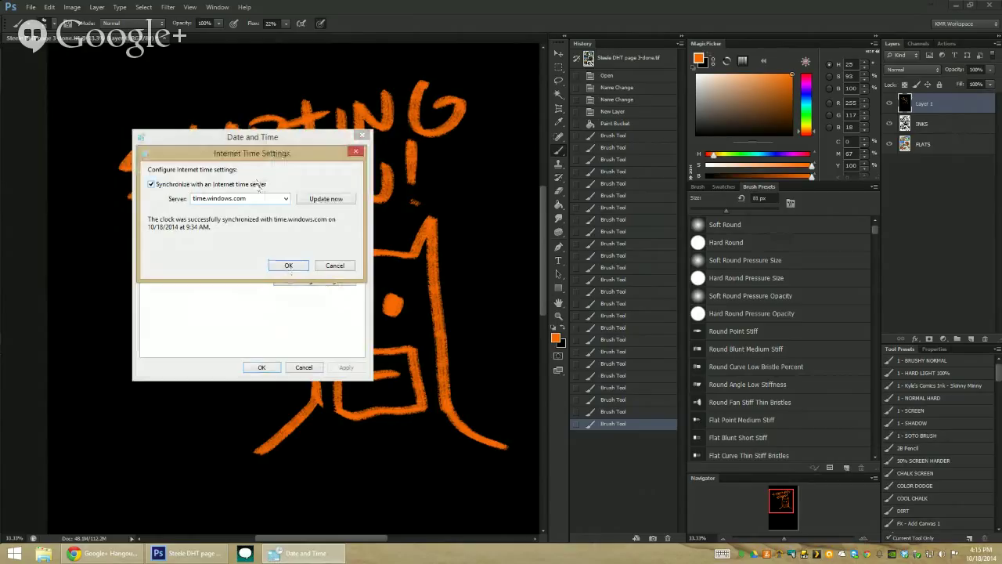
click(256, 185)
click(312, 198)
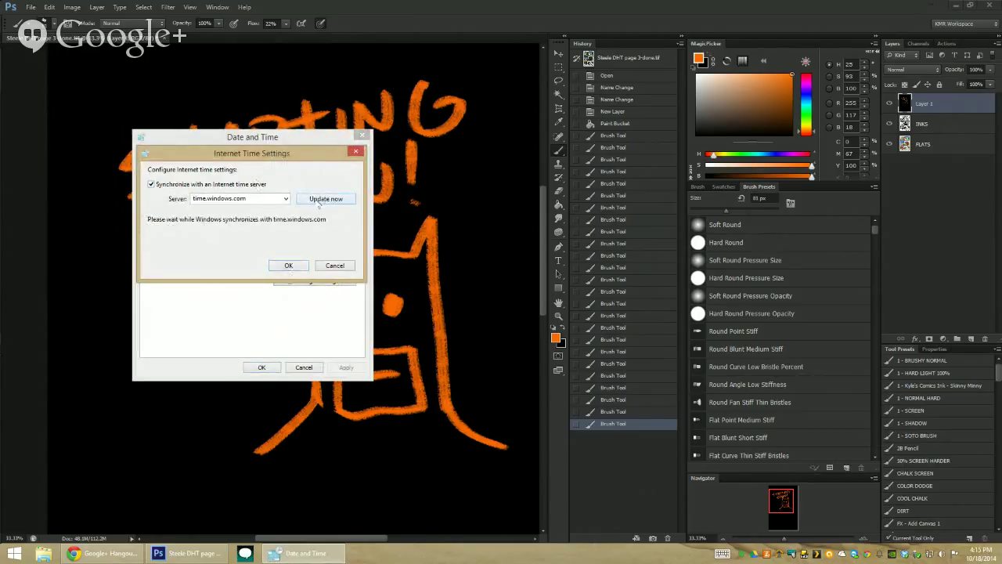
click(288, 266)
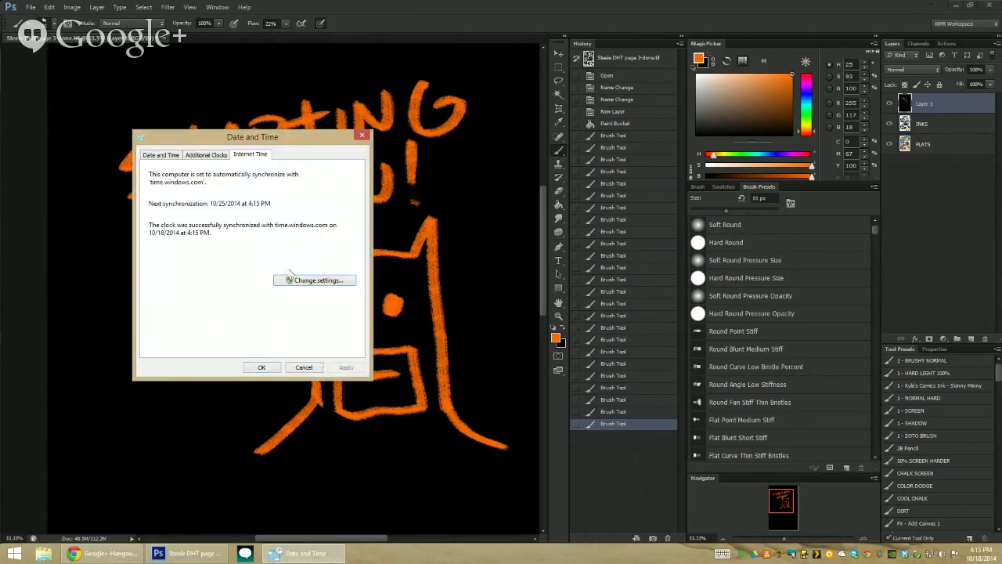
click(168, 156)
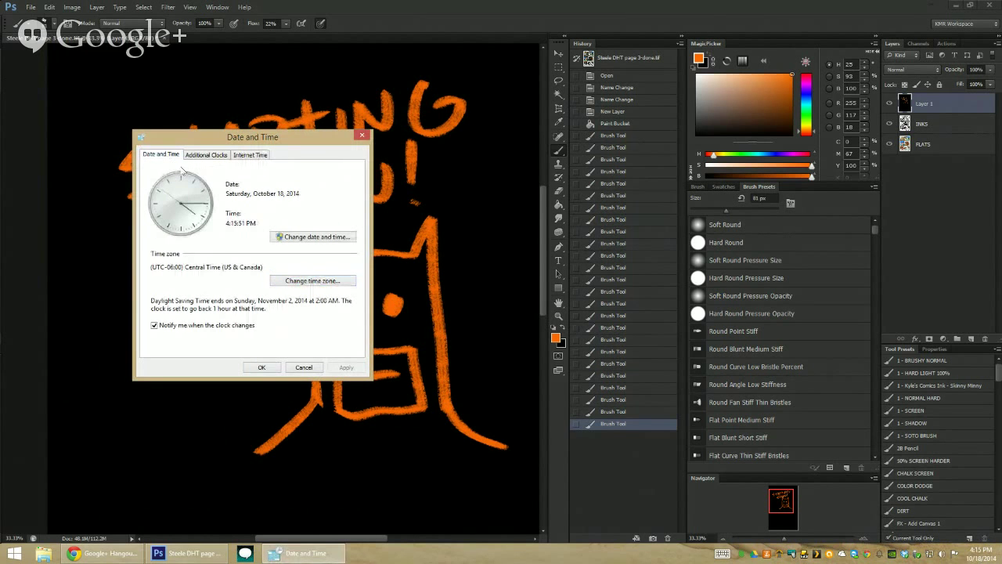
click(255, 365)
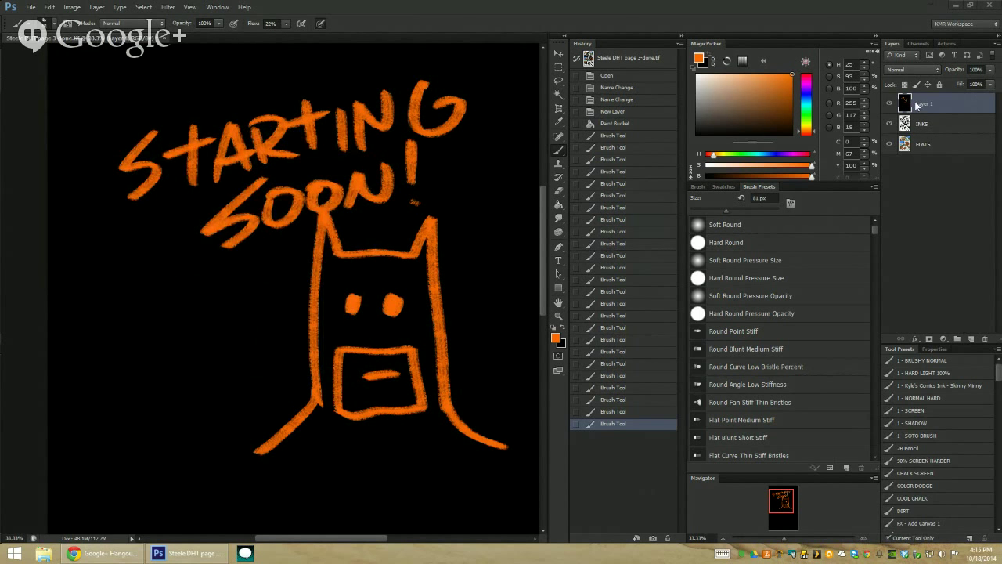
Delete Layer 1 to reveal the comic art and zoom out to the whole page
click(914, 101)
right_click(939, 114)
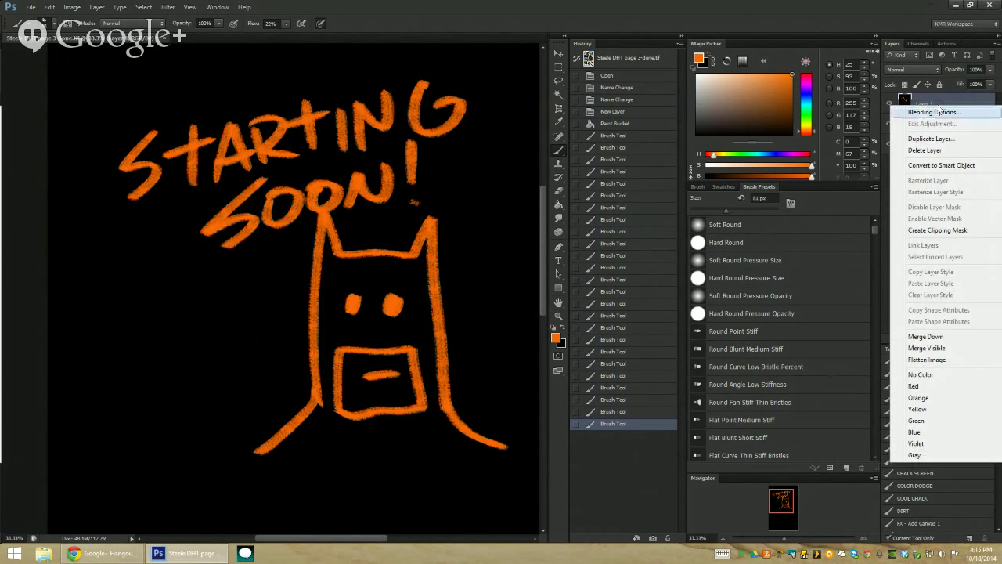
click(940, 151)
key(z)
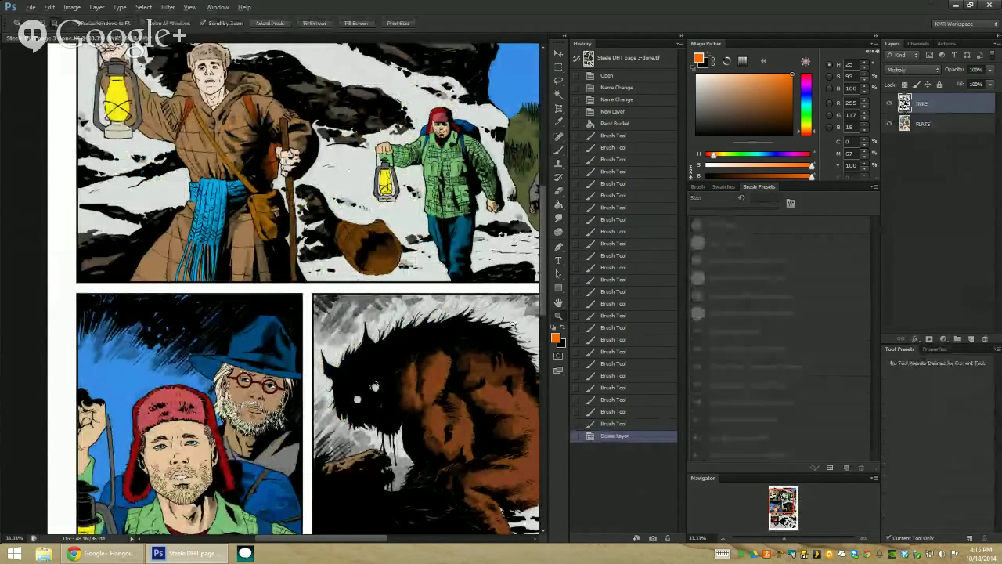
alt+click(428, 193)
Open the comic page Steele DHT page 2-done from the Steele Vs #1 folders
click(31, 7)
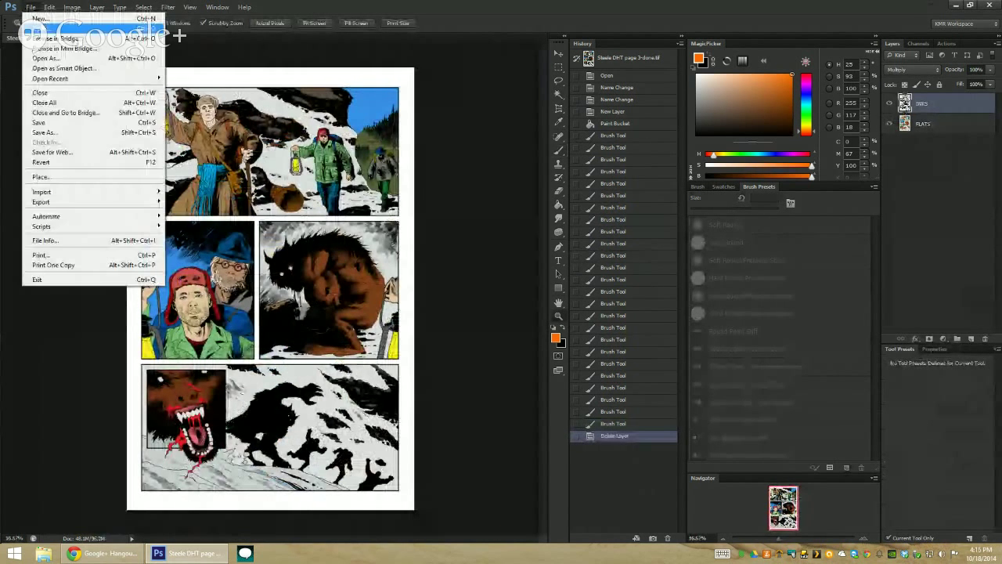
click(47, 28)
click(579, 125)
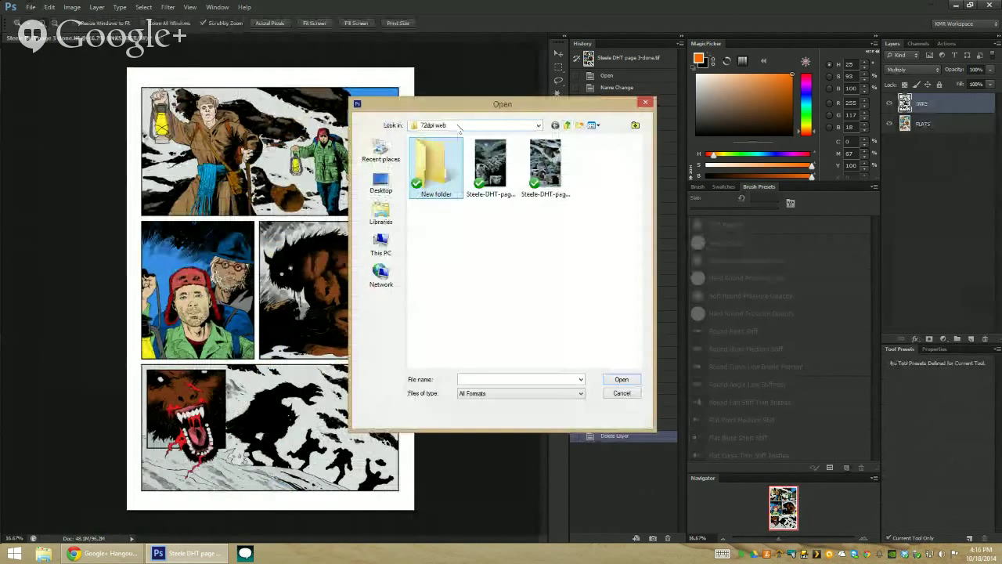
key(Delete)
key(Return)
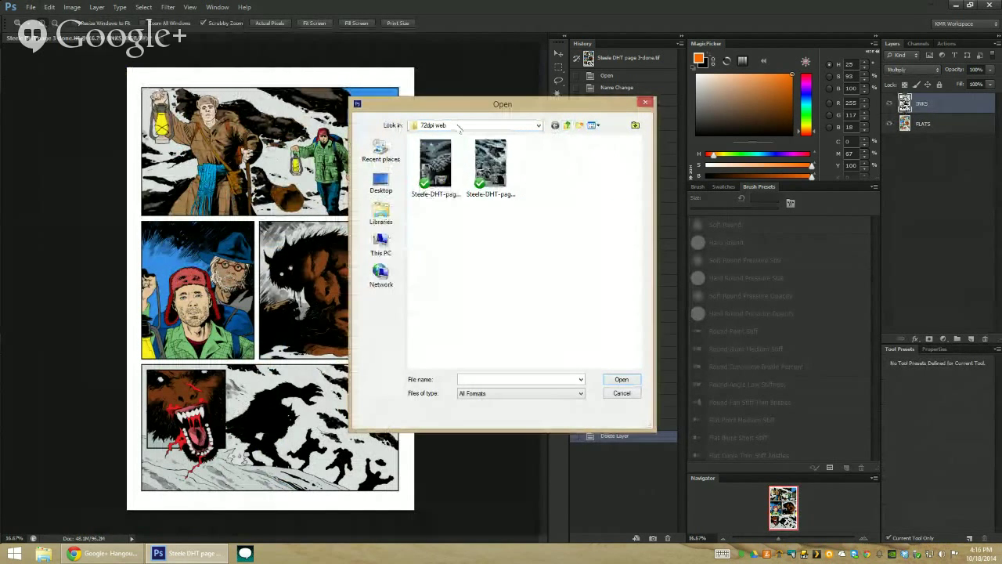
click(565, 126)
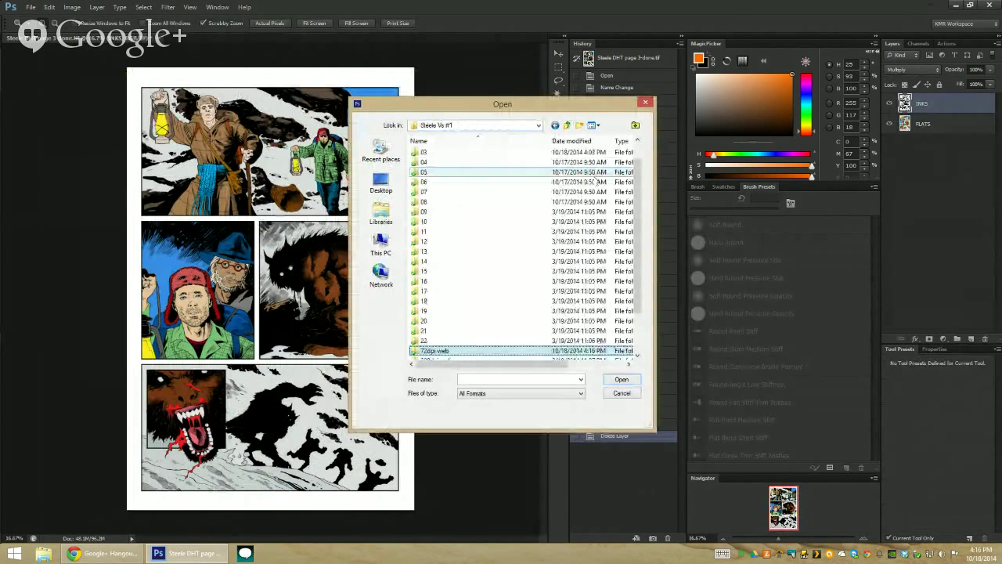
double_click(467, 156)
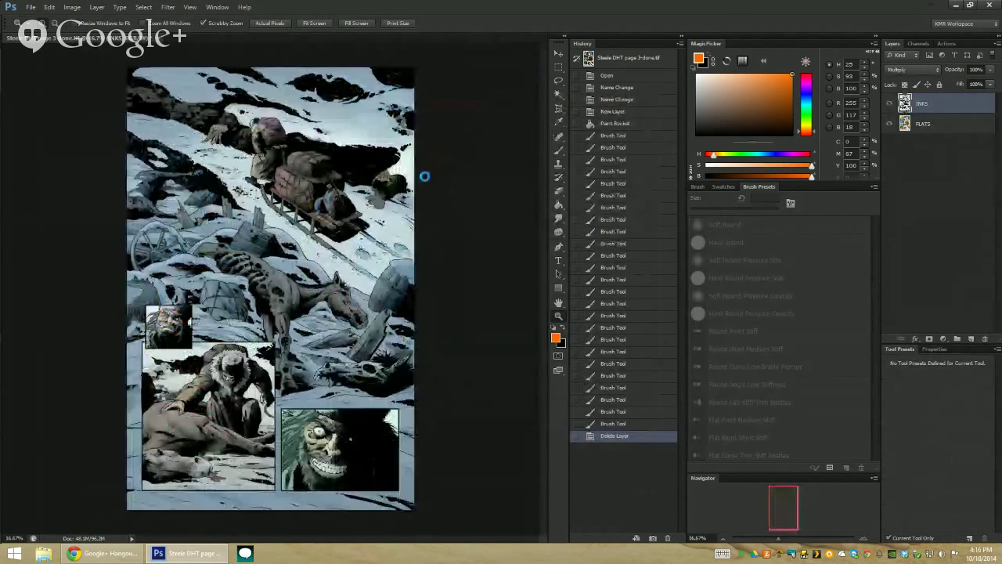
Switch to the Steele DHT page 2-done document and fit the whole page in the window
click(118, 37)
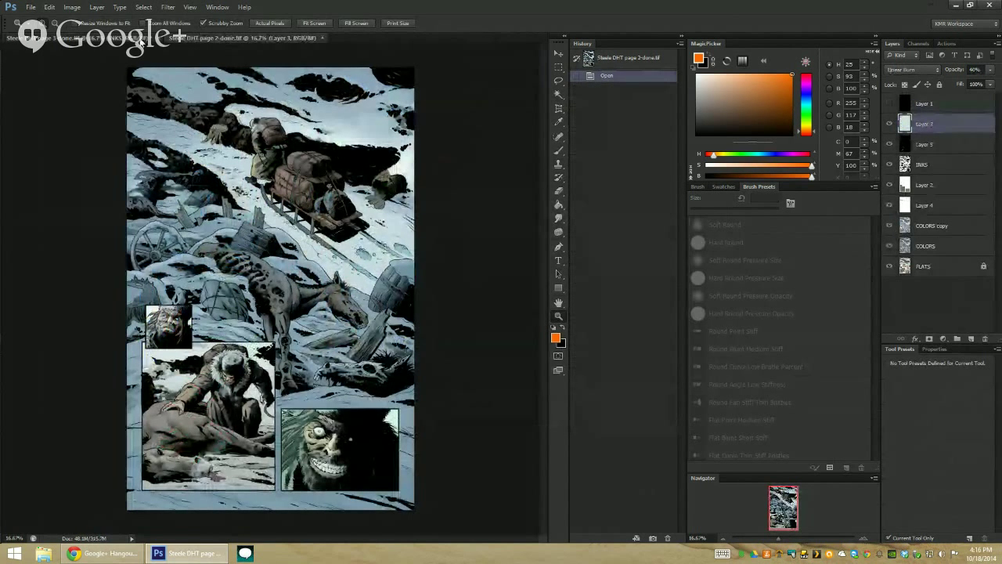
click(285, 156)
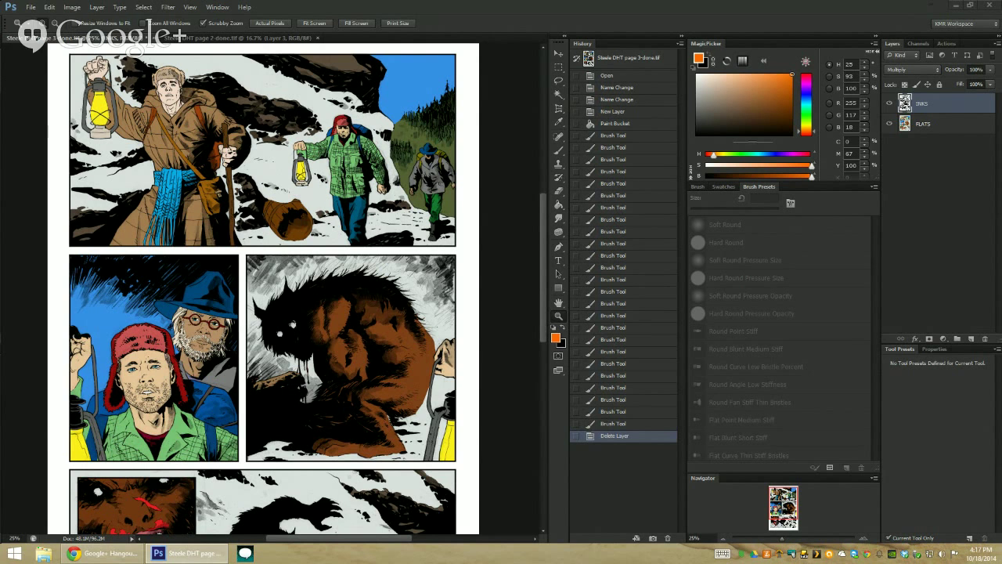
alt+click(416, 278)
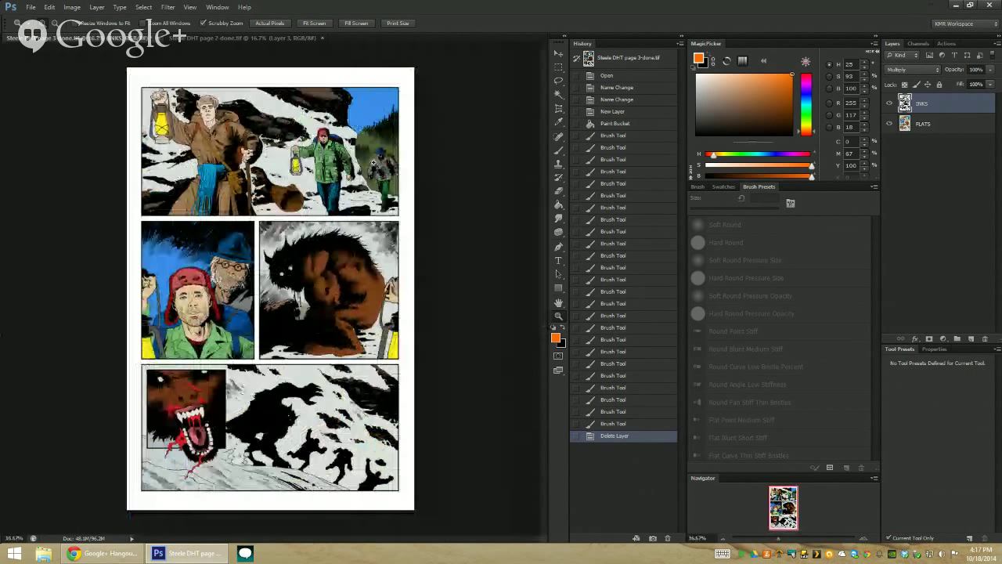
Select the white snow areas on the FLATS layer with the Magic Wand
key(w)
click(436, 116)
key(ctrl+d)
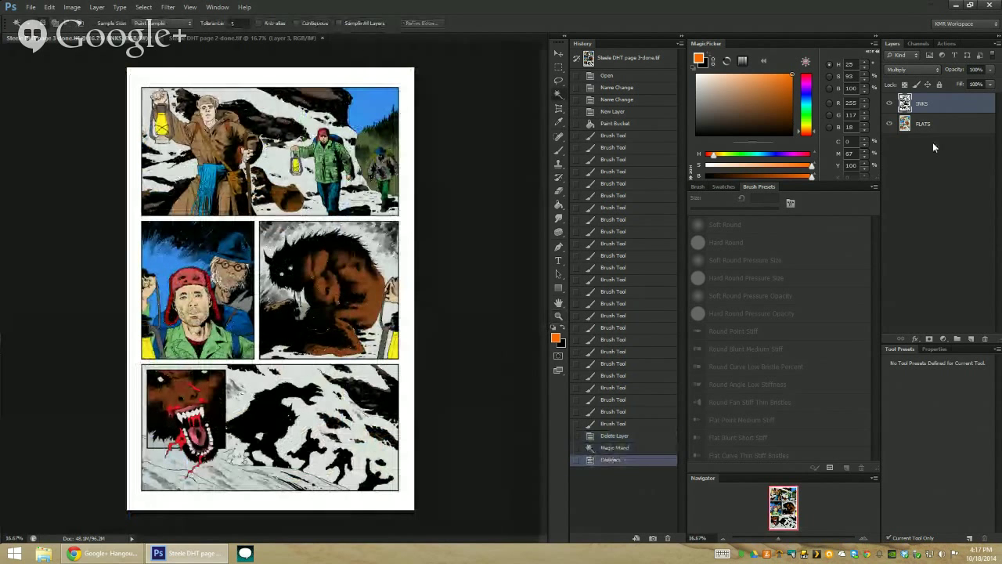
click(924, 124)
click(302, 123)
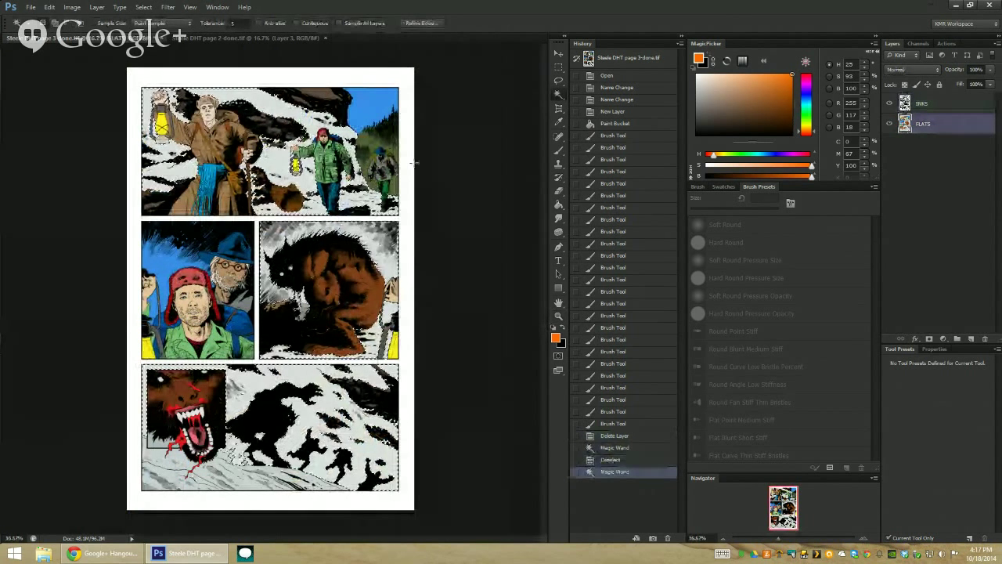
Colorize the snow blue-grey: Hue 195, lower Saturation, Lightness -24
key(ctrl+u)
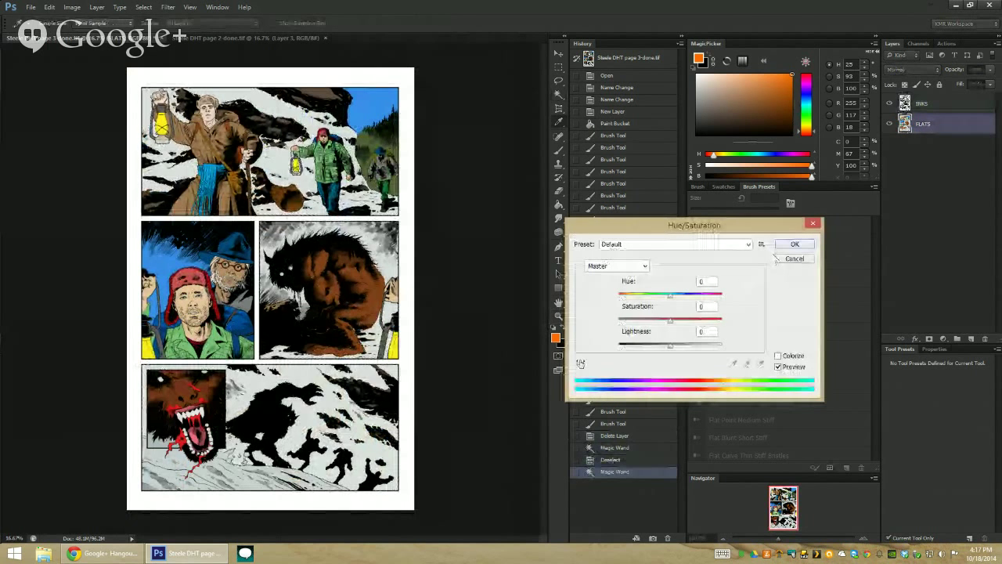
drag(662, 350, 654, 346)
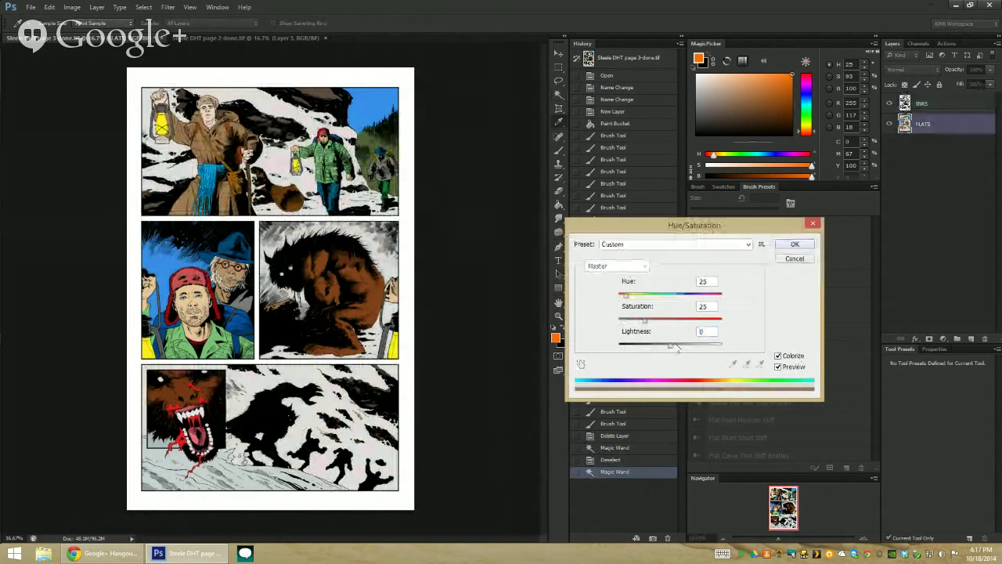
drag(669, 345, 658, 345)
click(633, 296)
drag(633, 296, 673, 296)
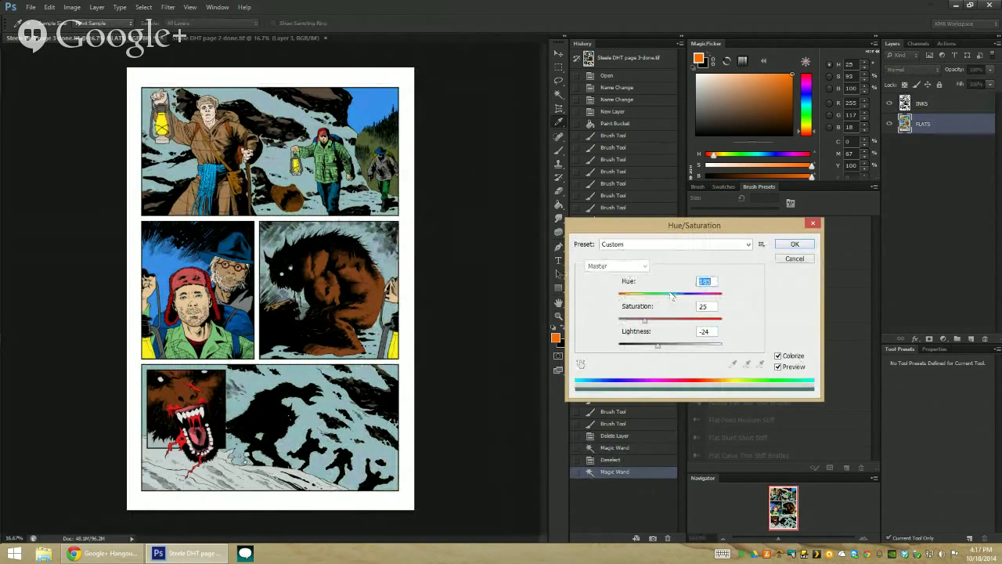
drag(645, 321, 631, 321)
click(785, 244)
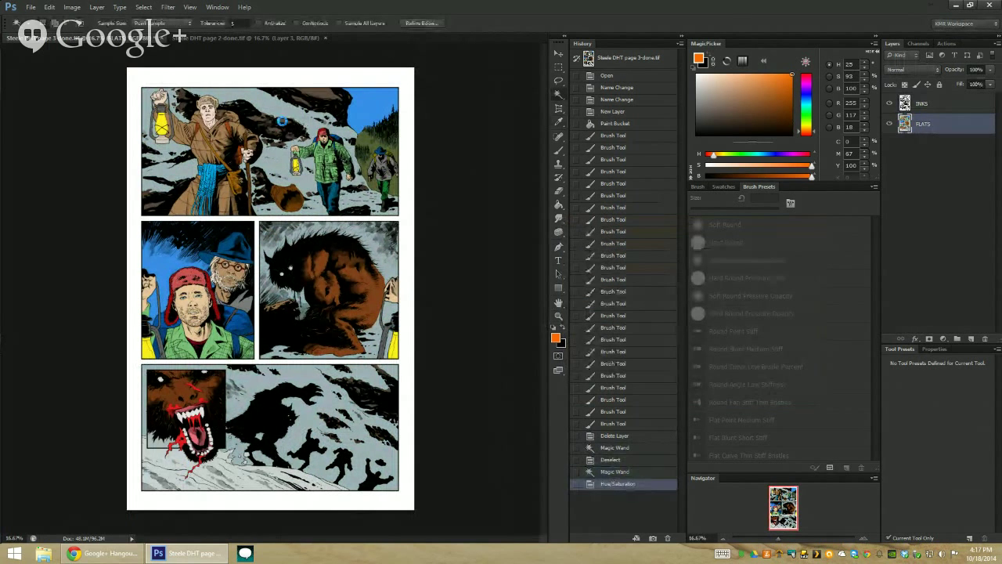
Desaturate another flat colour area with Hue/Saturation
click(281, 120)
key(ctrl+u)
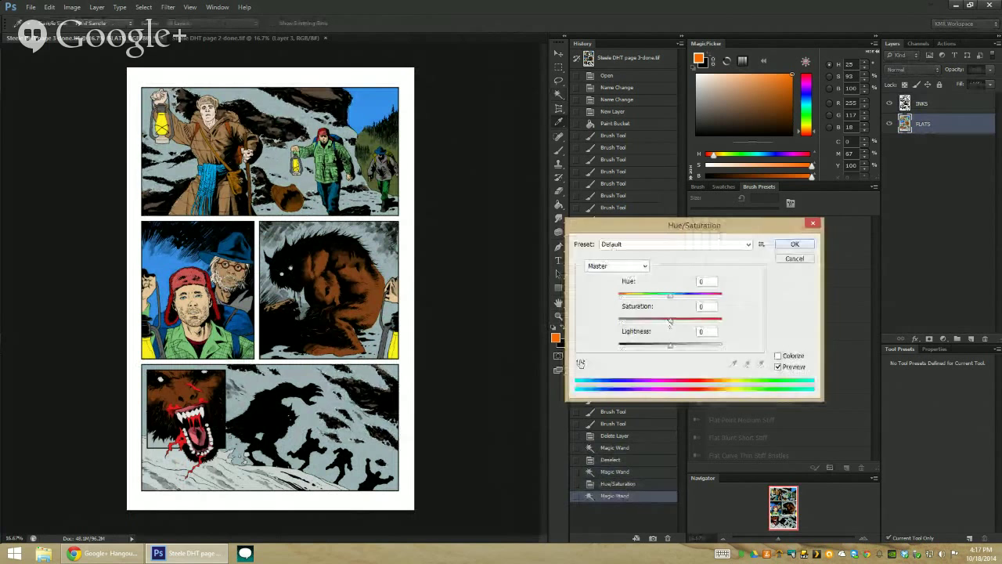
drag(670, 321, 654, 322)
click(794, 244)
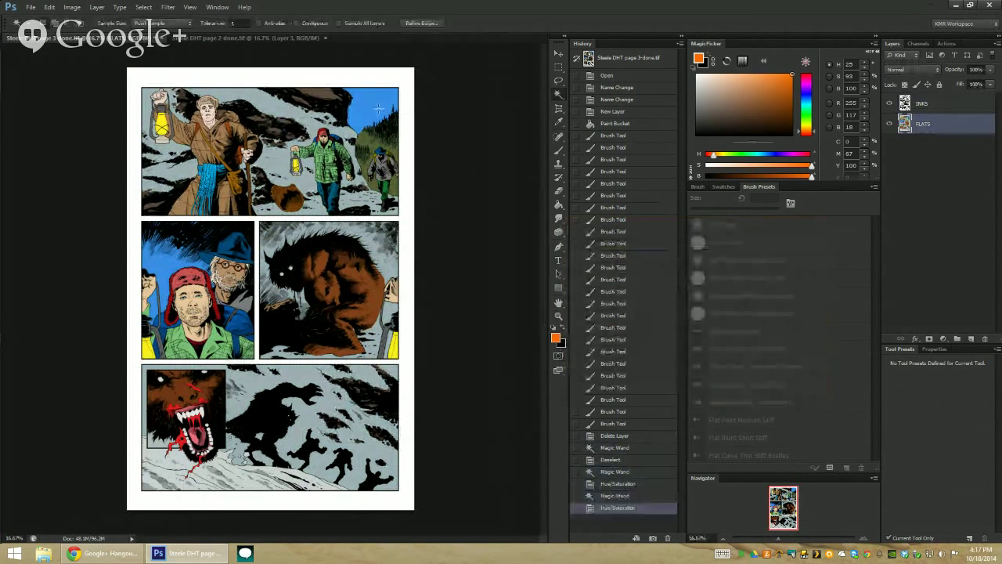
Select the blue sky, refine it with the Lasso, then desaturate and darken it
click(378, 108)
key(l)
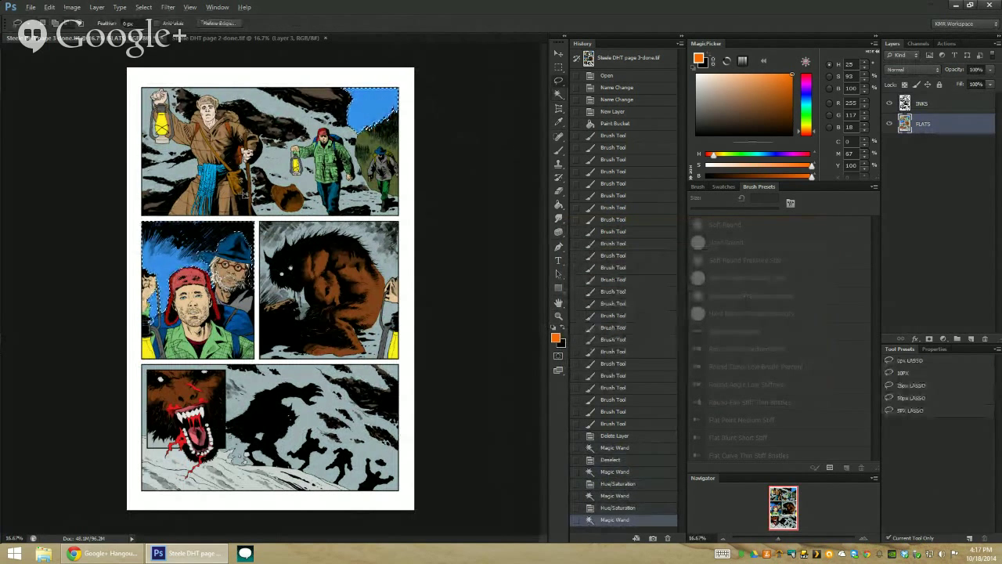
click(480, 217)
key(ctrl+u)
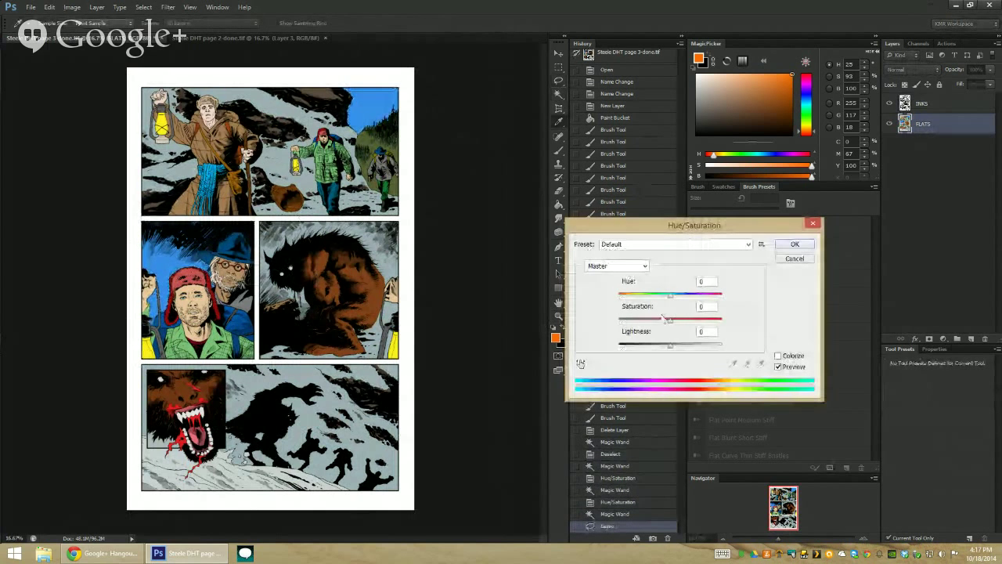
drag(665, 319, 638, 320)
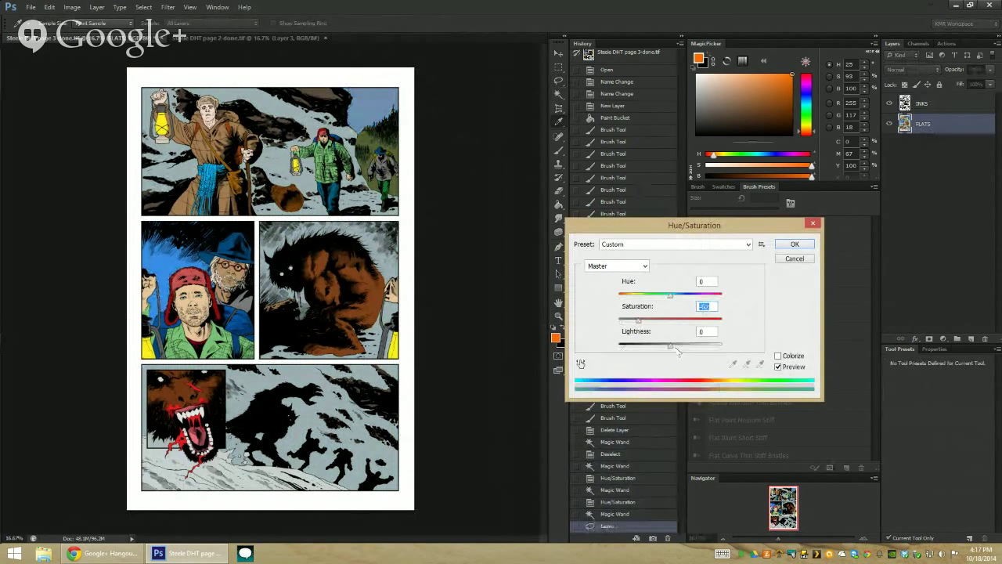
drag(678, 351, 657, 350)
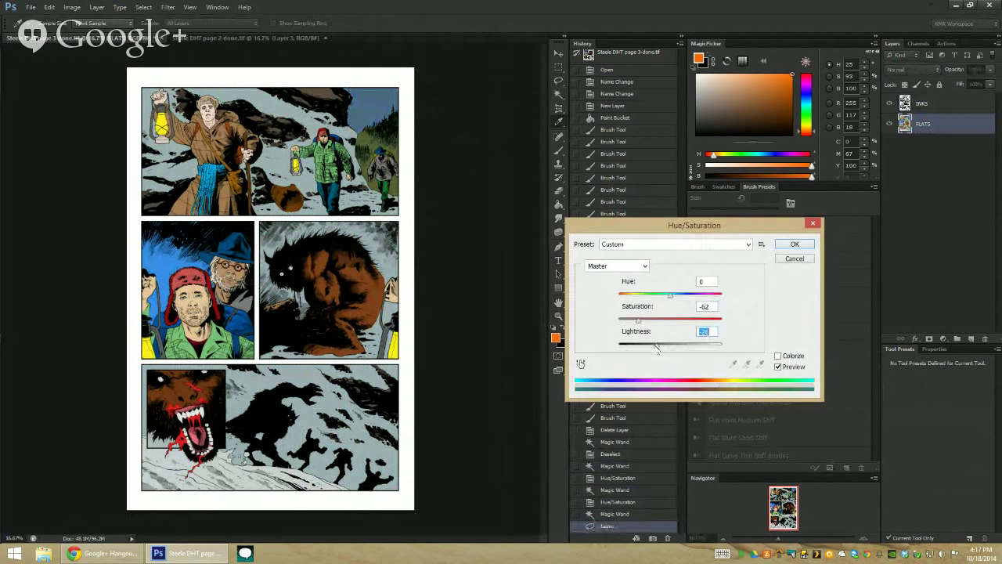
key(Return)
Desaturate the top-right sky area to -57 Saturation, then zoom in on the page
click(385, 117)
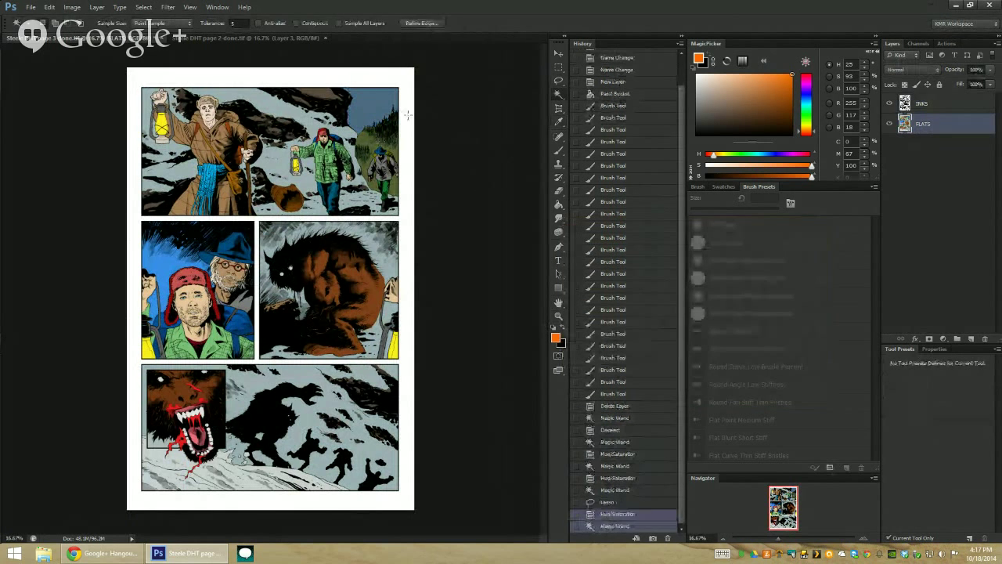
click(372, 152)
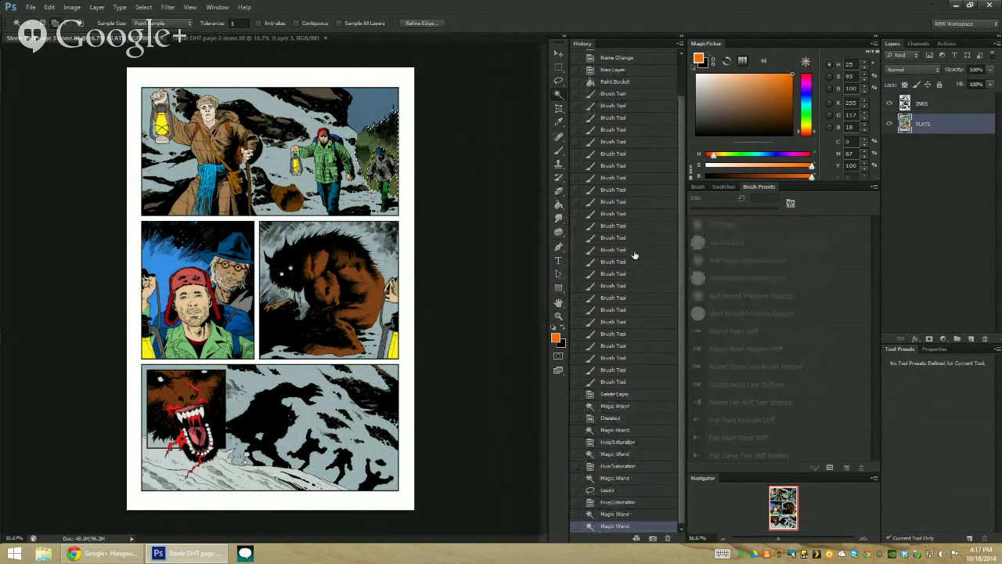
key(ctrl+u)
drag(669, 319, 635, 321)
click(794, 245)
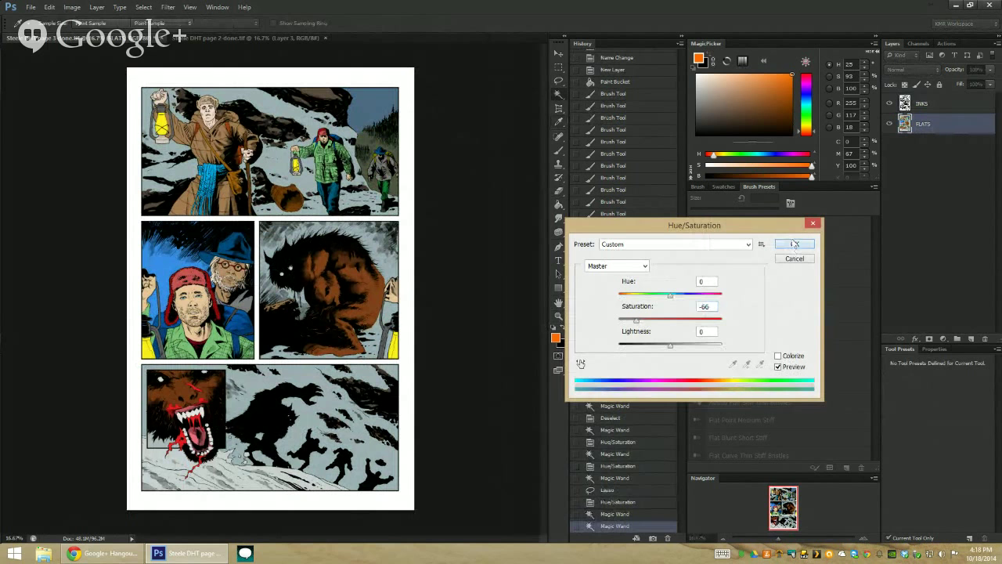
click(217, 123)
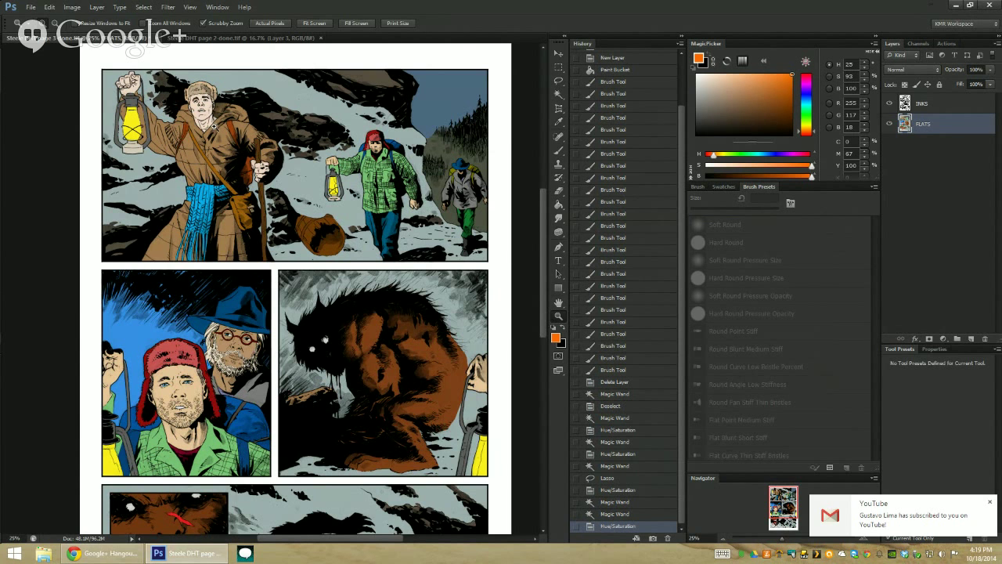
Mute and slightly darken the lantern man's brown coat
click(256, 88)
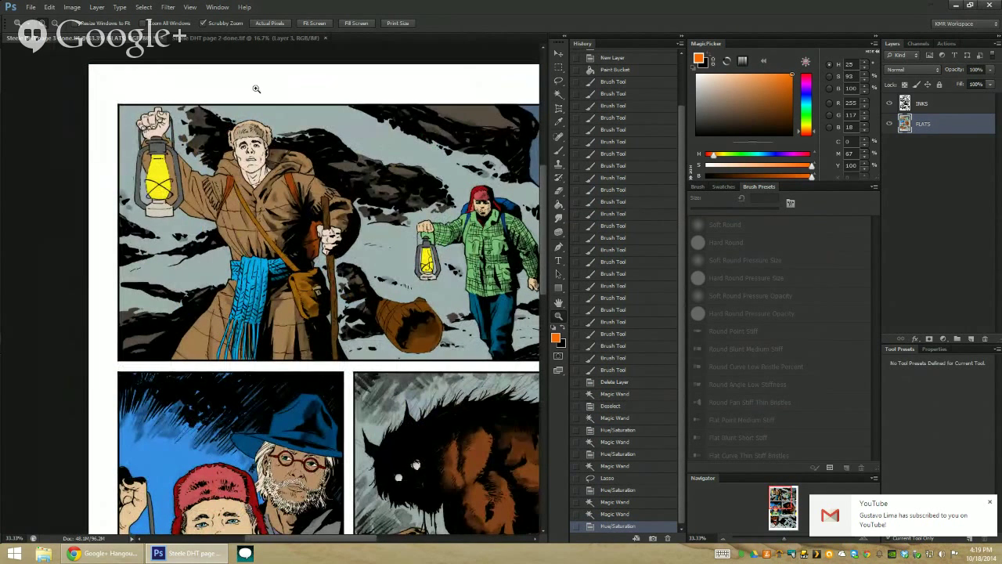
key(w)
click(266, 196)
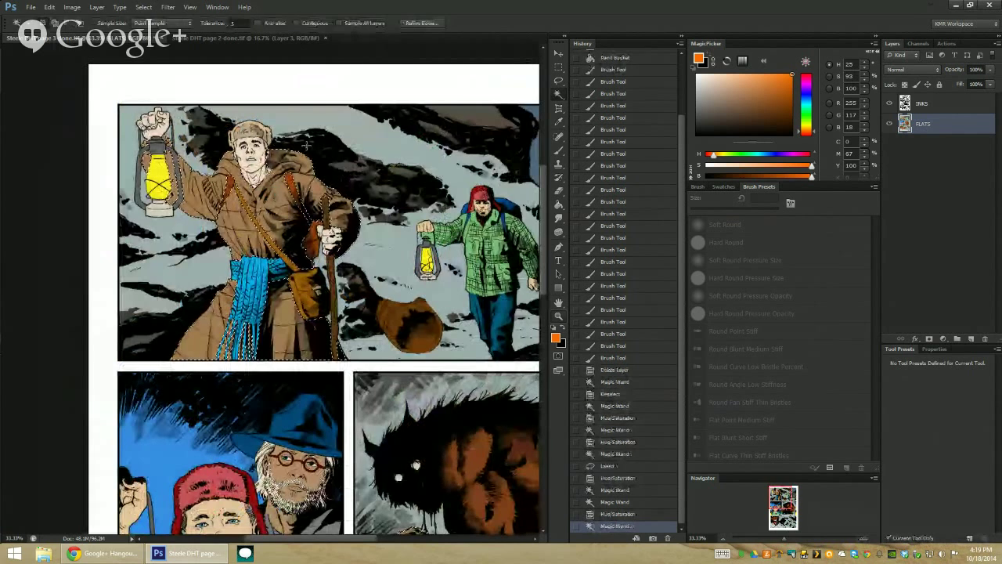
drag(353, 167, 234, 112)
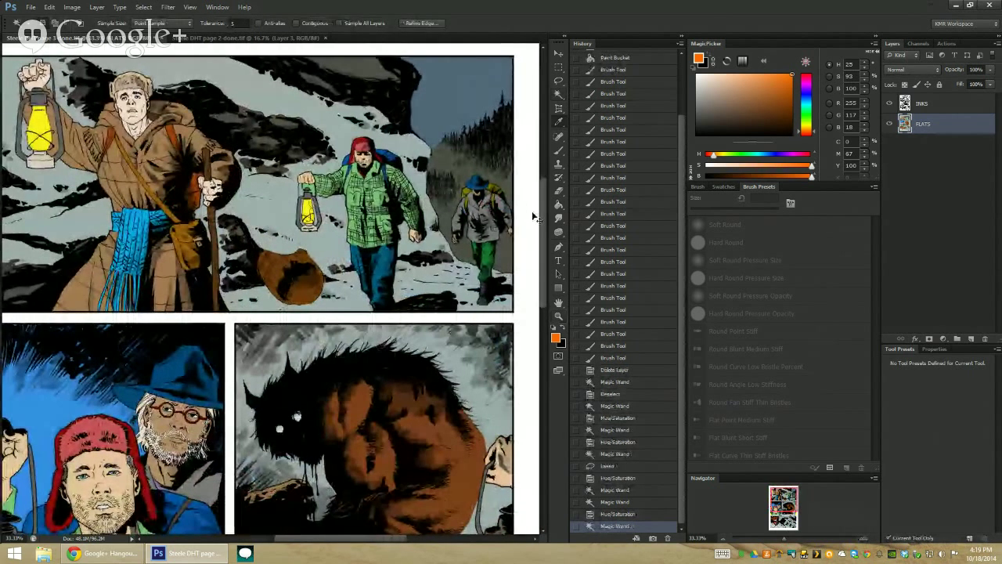
key(ctrl+u)
mouse_move(670, 320)
mouse_down()
mouse_move(657, 320)
mouse_move(663, 346)
mouse_up()
click(660, 321)
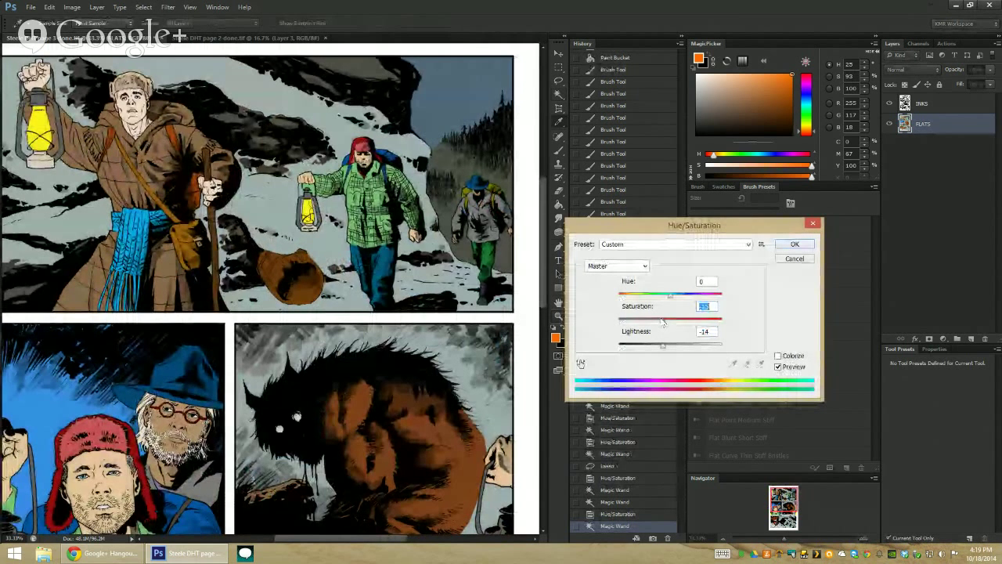
click(783, 244)
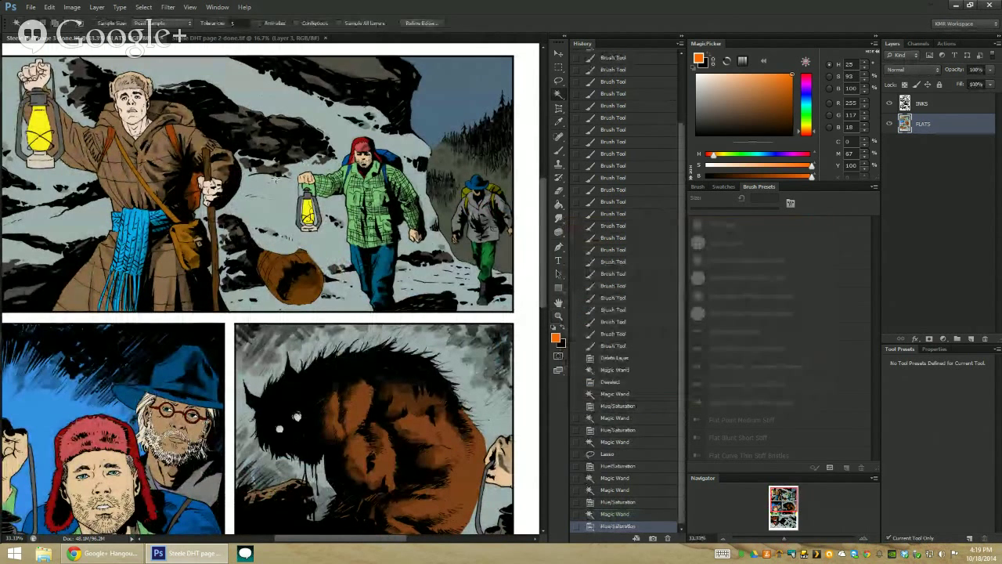
Darken another part of the coat with two Hue/Saturation passes
key(w)
click(189, 412)
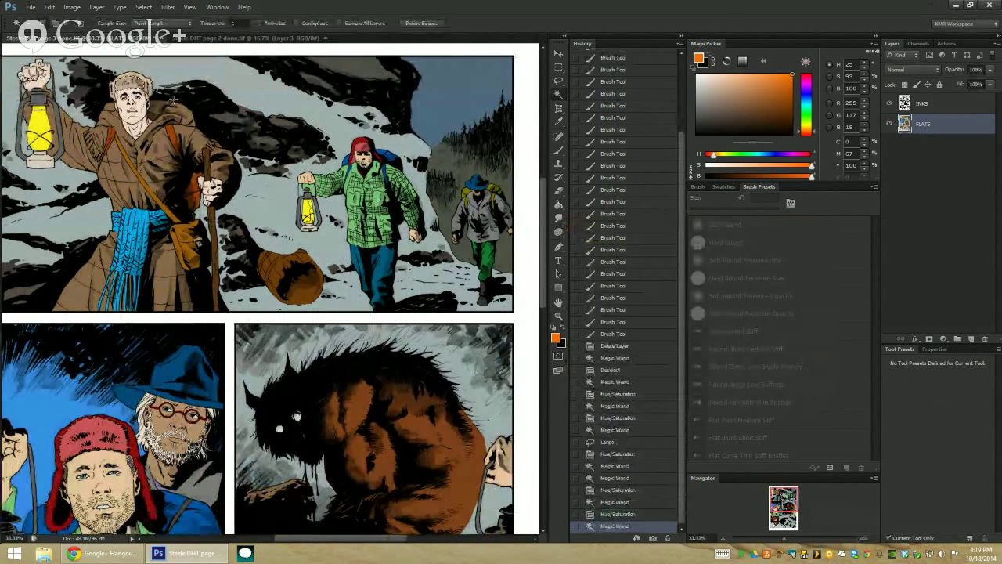
key(ctrl+u)
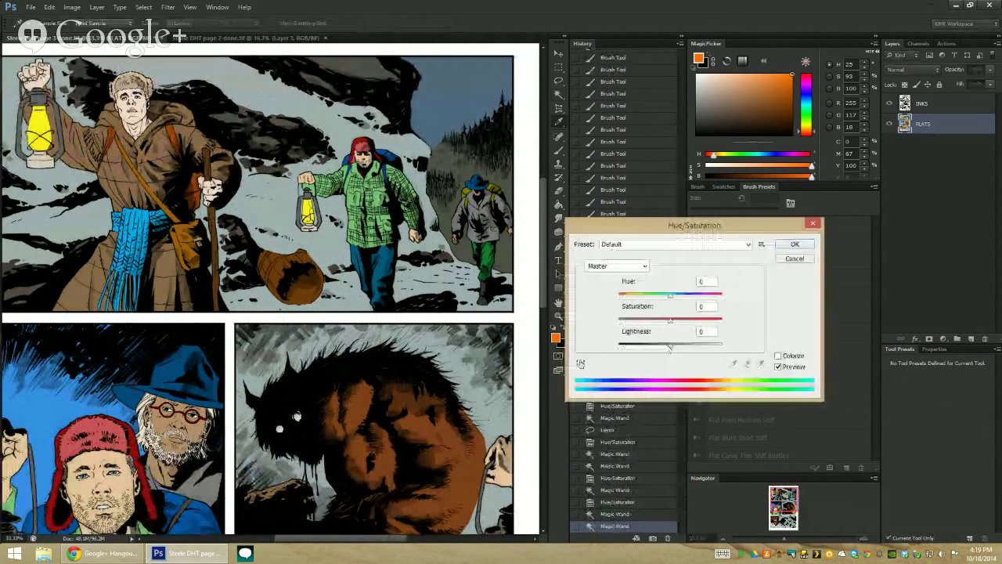
drag(670, 345, 652, 344)
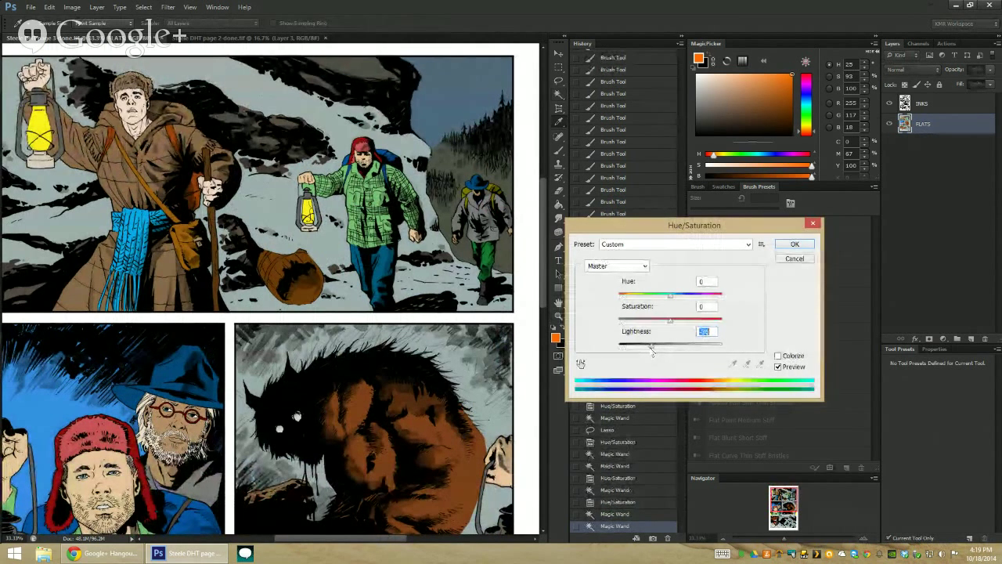
click(795, 243)
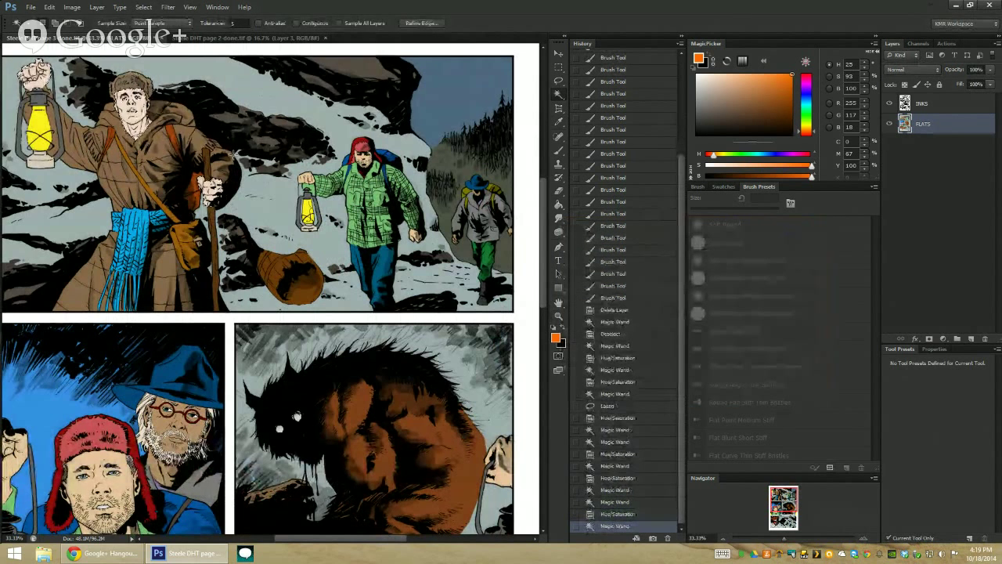
key(ctrl+u)
mouse_move(670, 345)
mouse_down()
mouse_move(659, 349)
mouse_move(695, 319)
mouse_up()
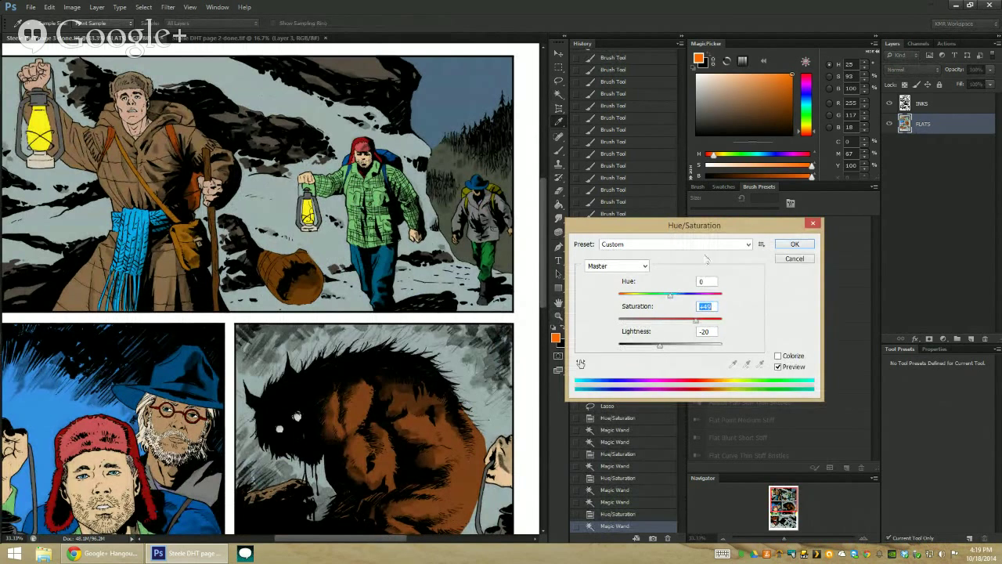
click(794, 244)
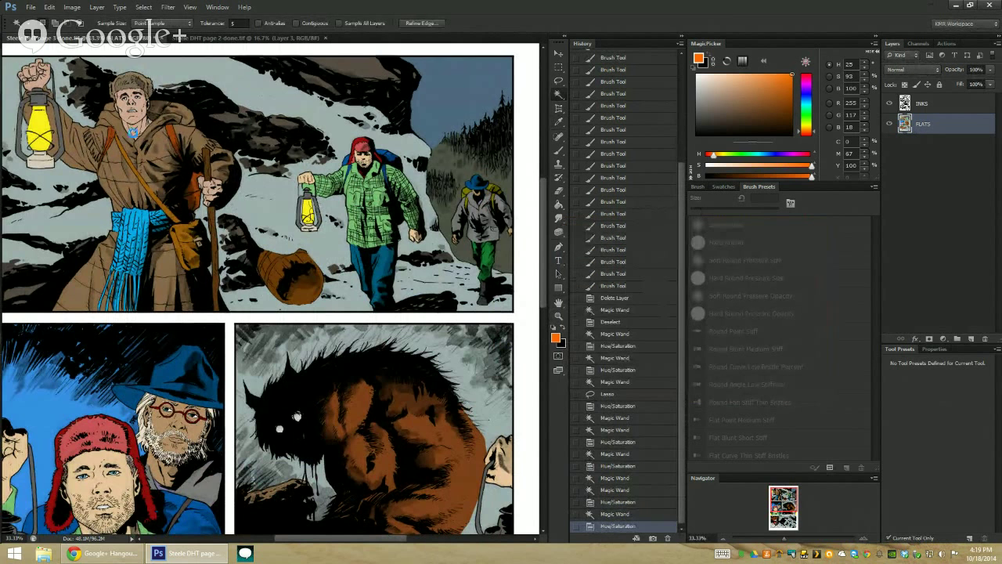
Reduce the saturation of the remaining coat areas
click(109, 146)
click(173, 208)
key(ctrl+u)
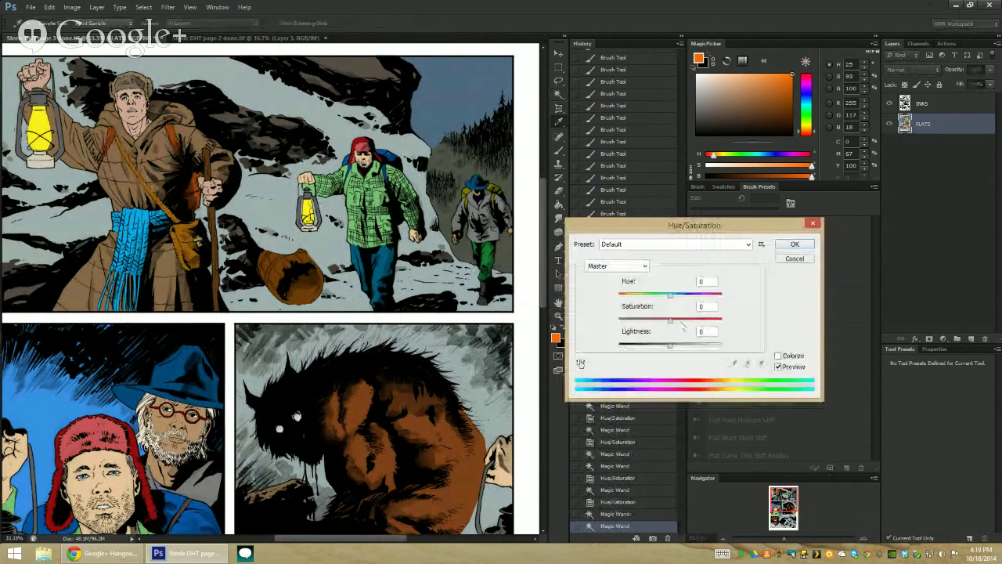
drag(667, 318, 642, 318)
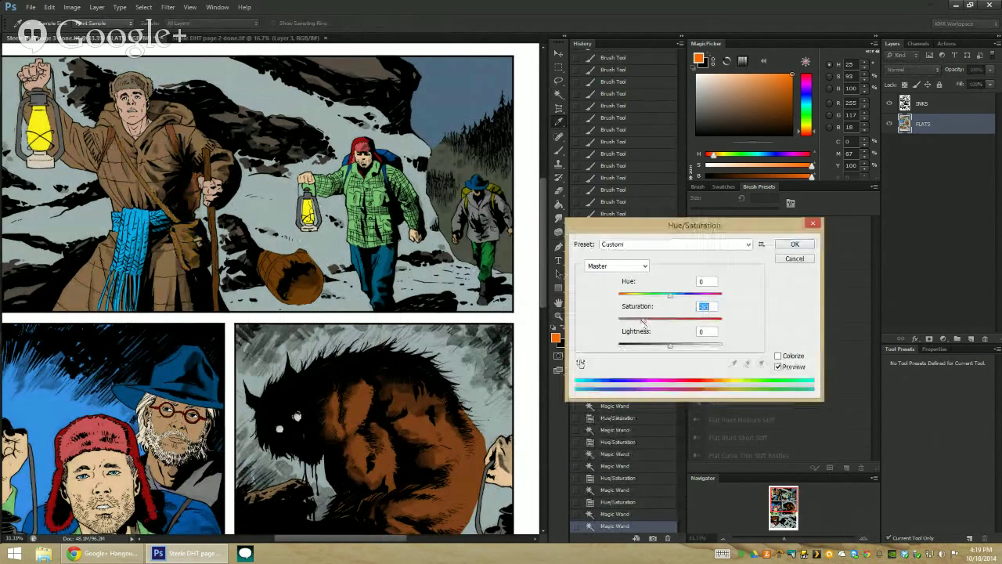
click(794, 244)
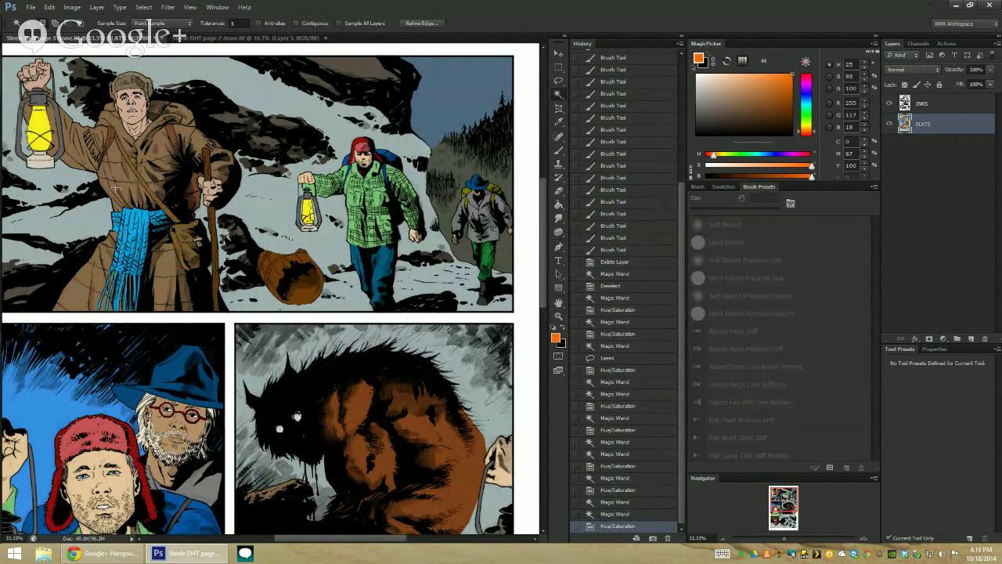
Shift the blue scarf to a muted reddish tone with Hue -180, Saturation -78
click(118, 286)
key(ctrl+alt+u)
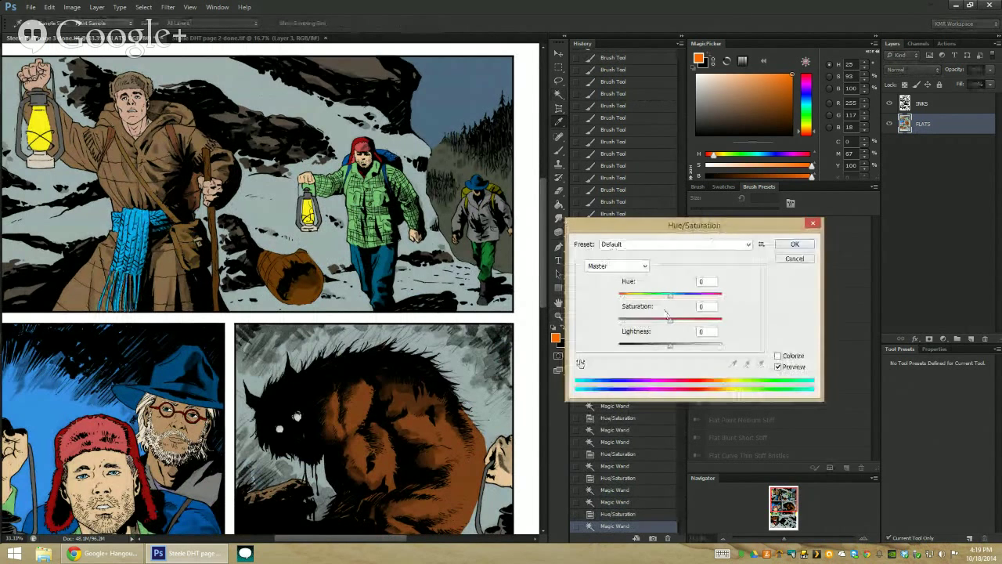
mouse_move(656, 320)
mouse_down()
mouse_move(636, 319)
mouse_move(631, 295)
mouse_move(613, 311)
mouse_up()
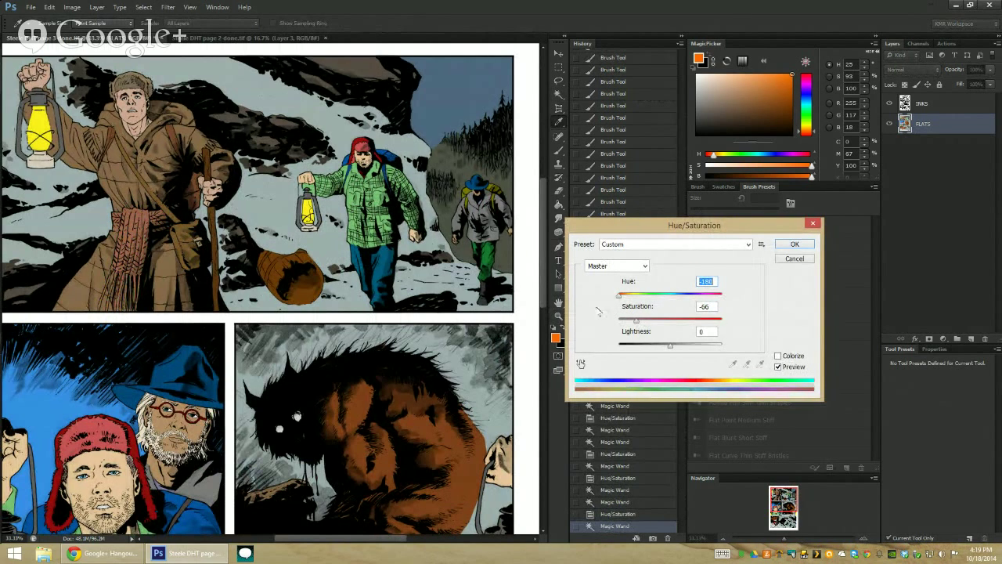
drag(636, 319, 636, 321)
Apply the scarf change, then recolour the middle hiker's green shirt dark red (Hue -113, Lightness -18)
click(794, 244)
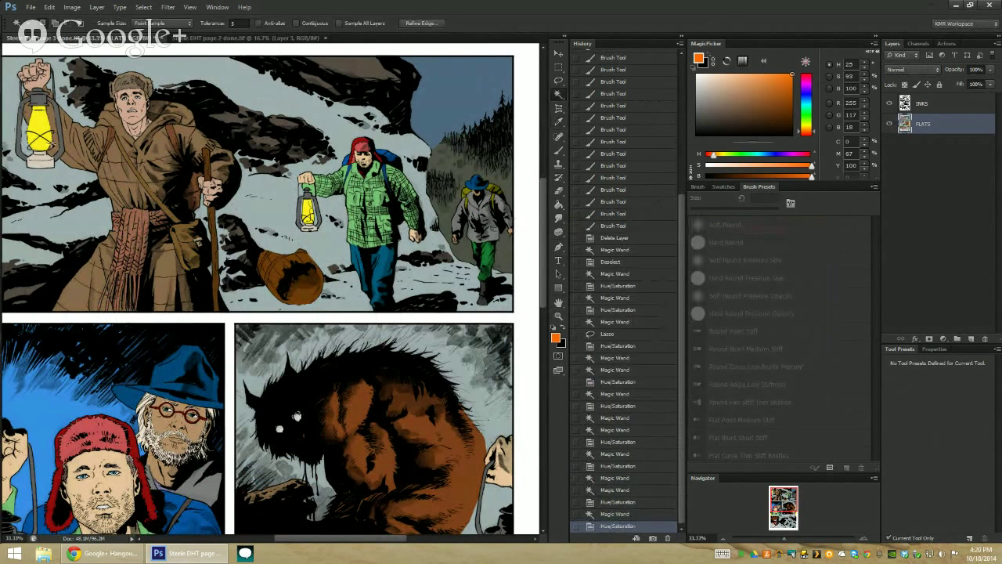
click(390, 182)
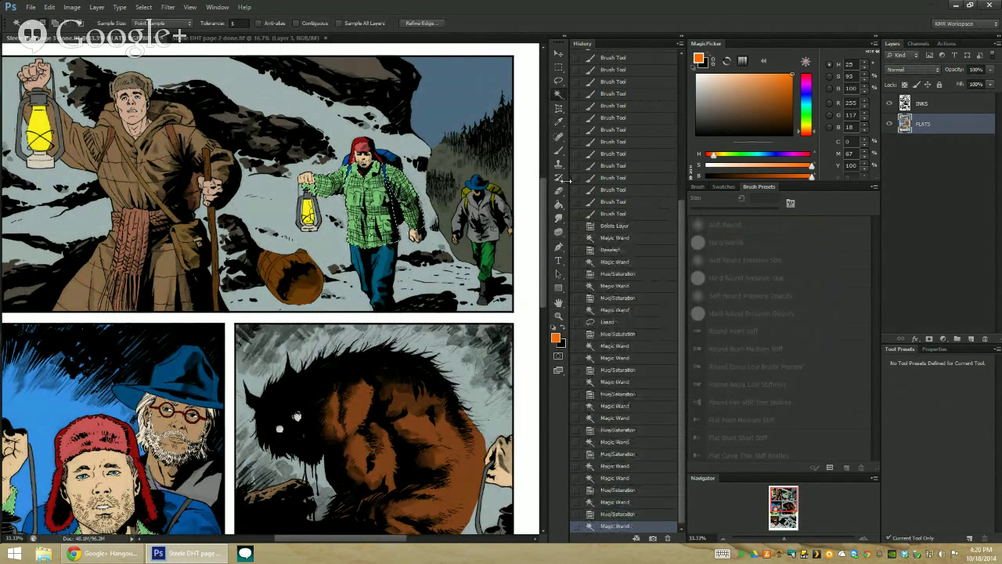
key(ctrl+u)
mouse_move(670, 295)
mouse_down()
mouse_move(633, 295)
mouse_move(678, 319)
mouse_up()
drag(633, 292, 632, 295)
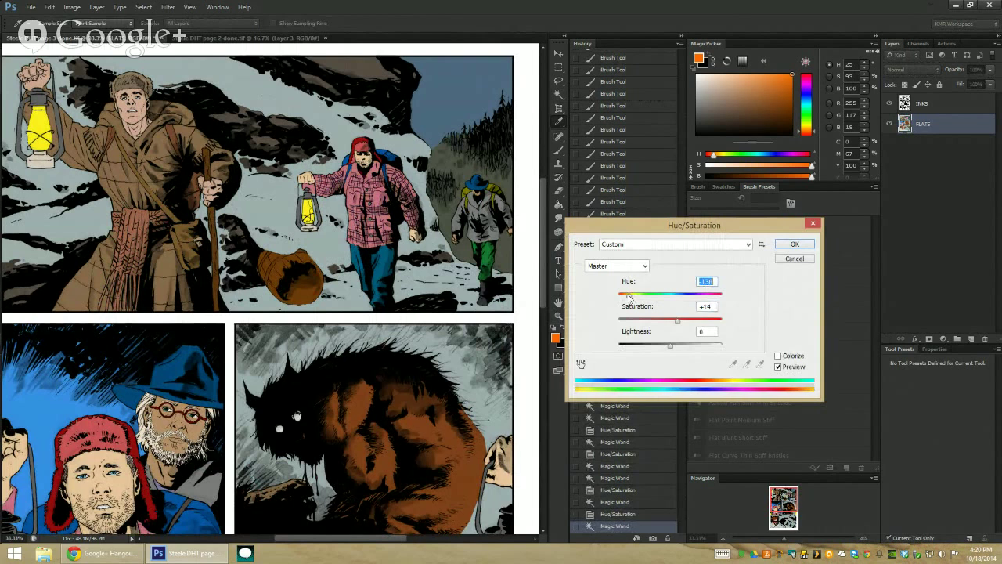
mouse_move(671, 344)
mouse_down()
mouse_move(657, 347)
mouse_move(702, 319)
mouse_move(688, 323)
mouse_up()
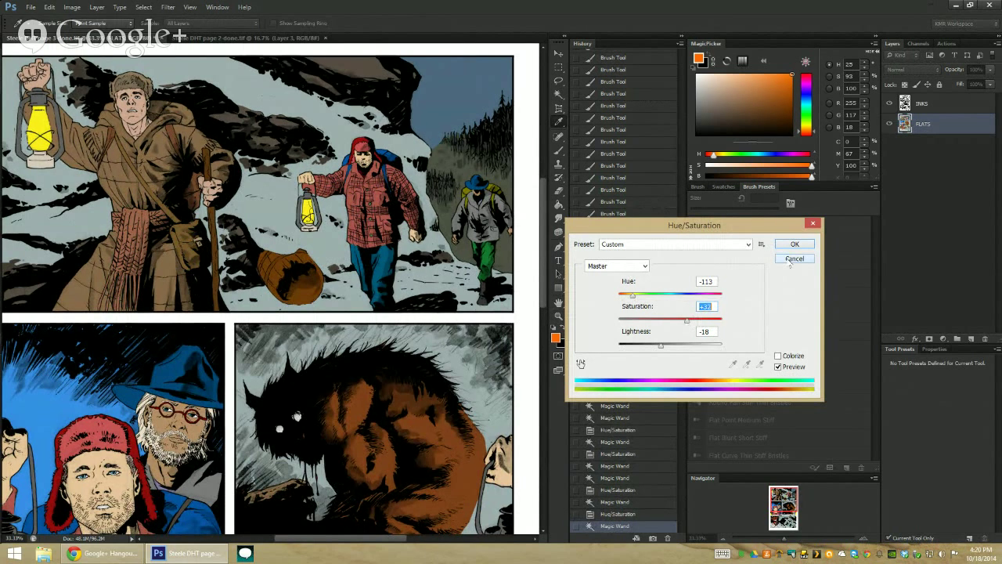
click(792, 245)
Mute the red hats to brown with Saturation -59 and Hue +4
key(w)
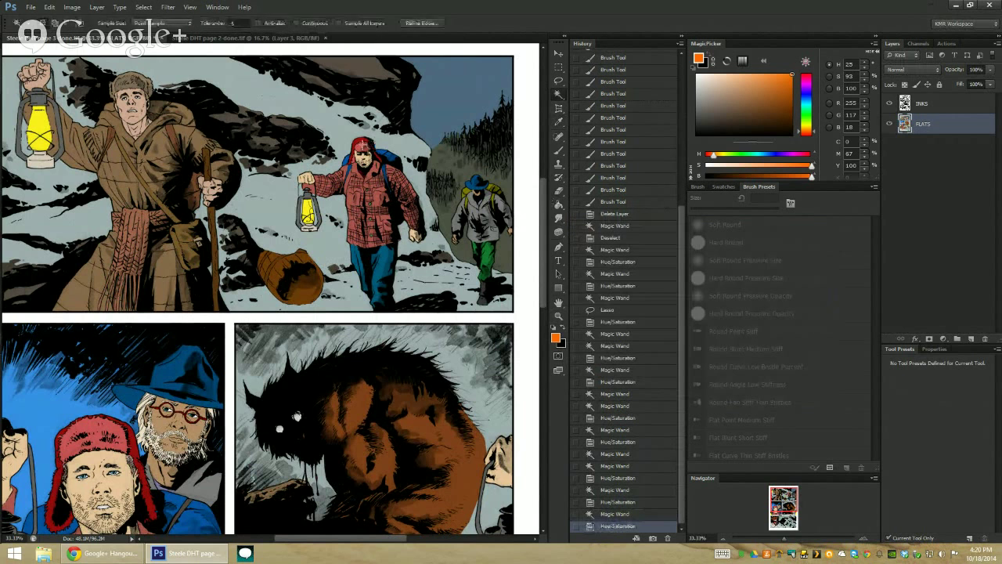
click(362, 146)
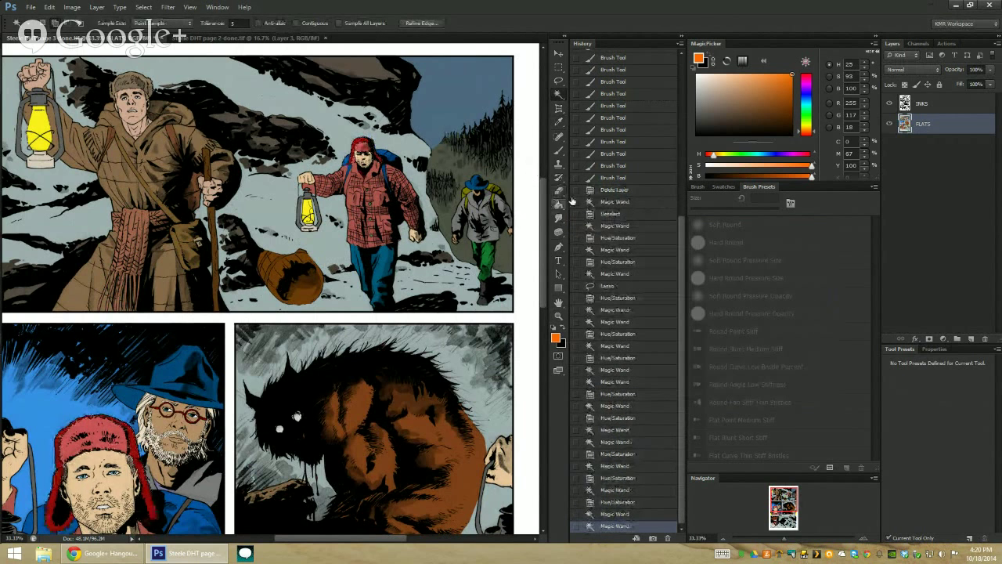
key(ctrl+u)
drag(669, 319, 642, 318)
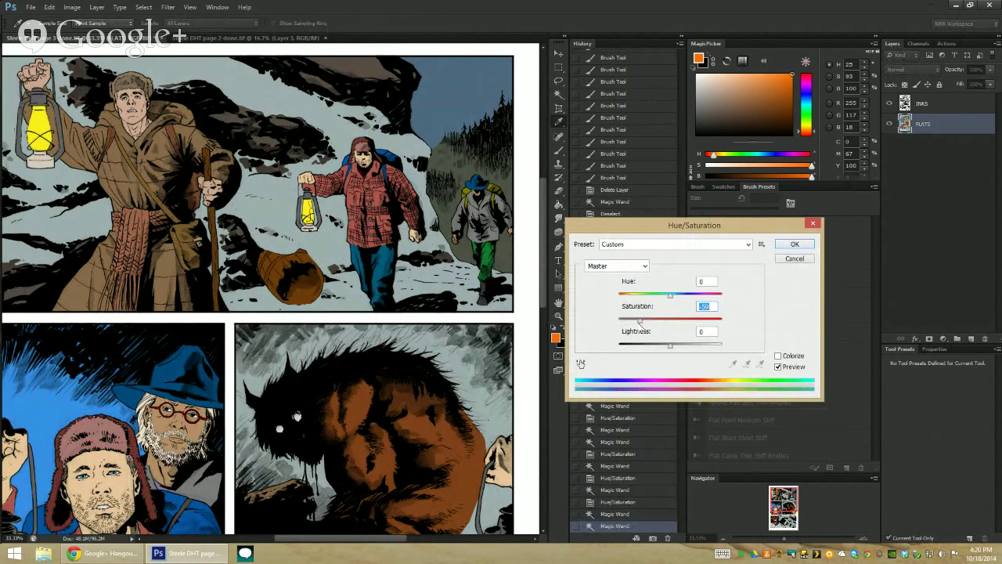
drag(670, 295, 684, 296)
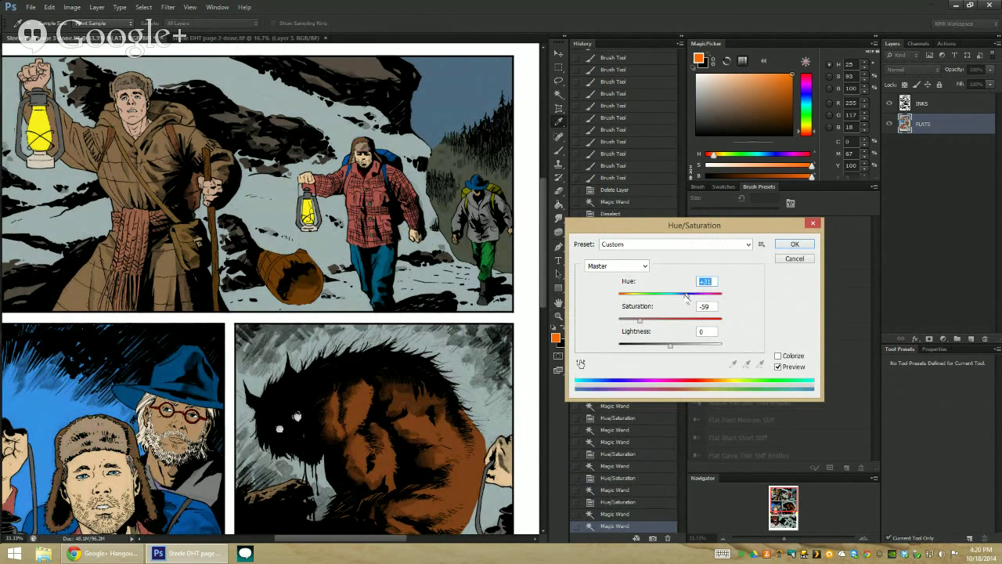
click(787, 246)
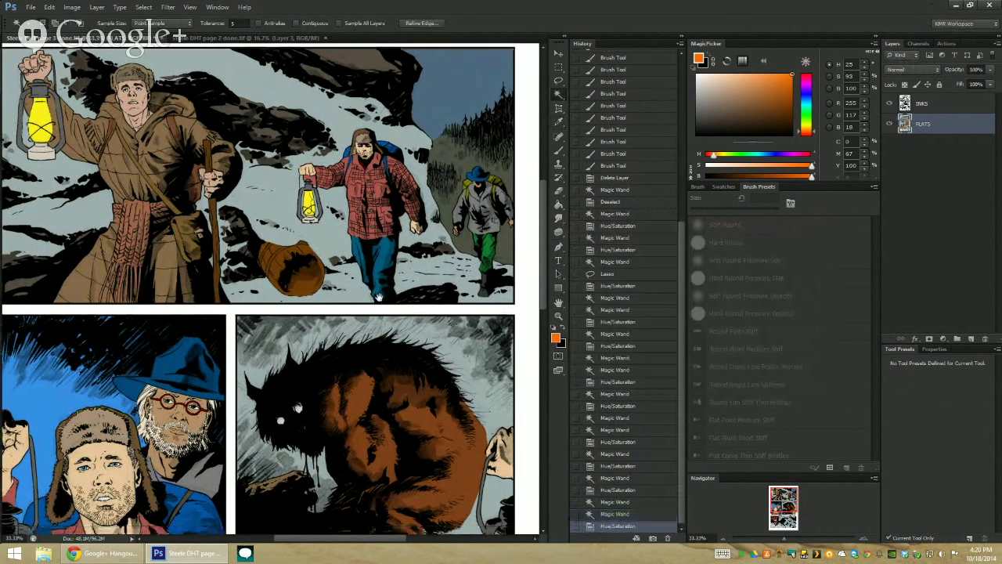
Desaturate the middle hiker's backpack with Hue/Saturation
scroll(446, 217, down, 3)
drag(446, 216, 443, 295)
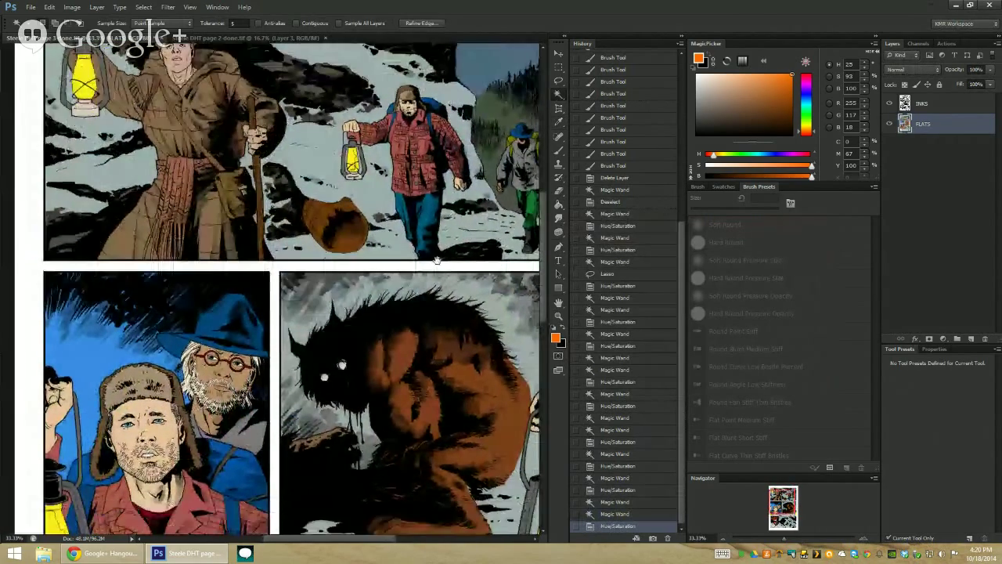
mouse_move(443, 295)
mouse_down()
mouse_move(407, 305)
mouse_move(397, 223)
mouse_up()
scroll(407, 304, up, 1)
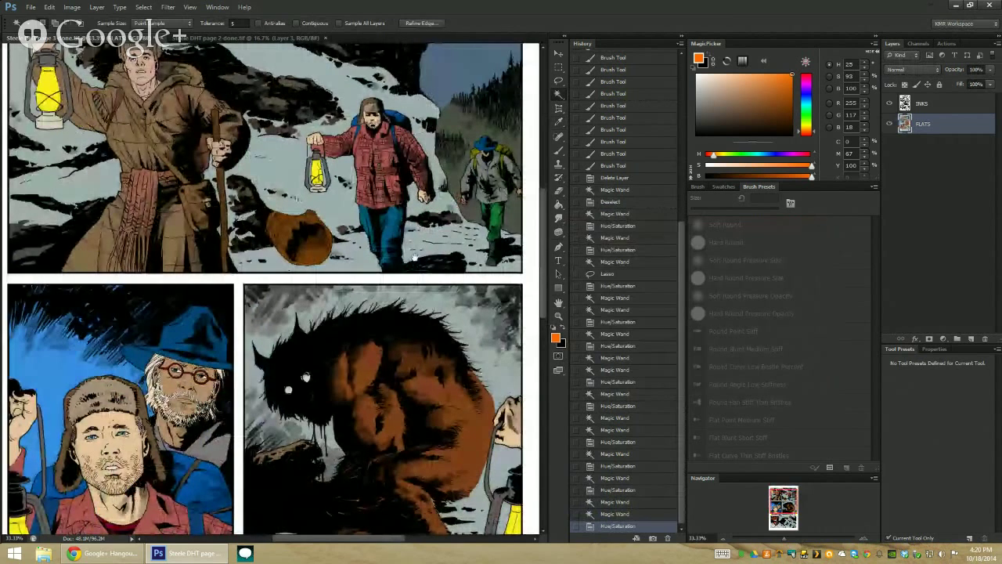
drag(392, 284, 386, 298)
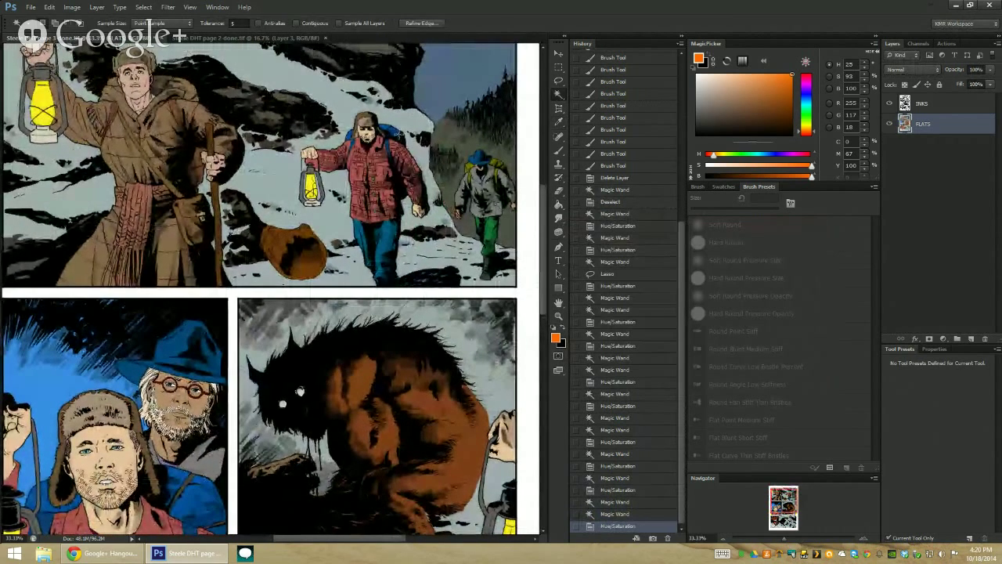
click(398, 135)
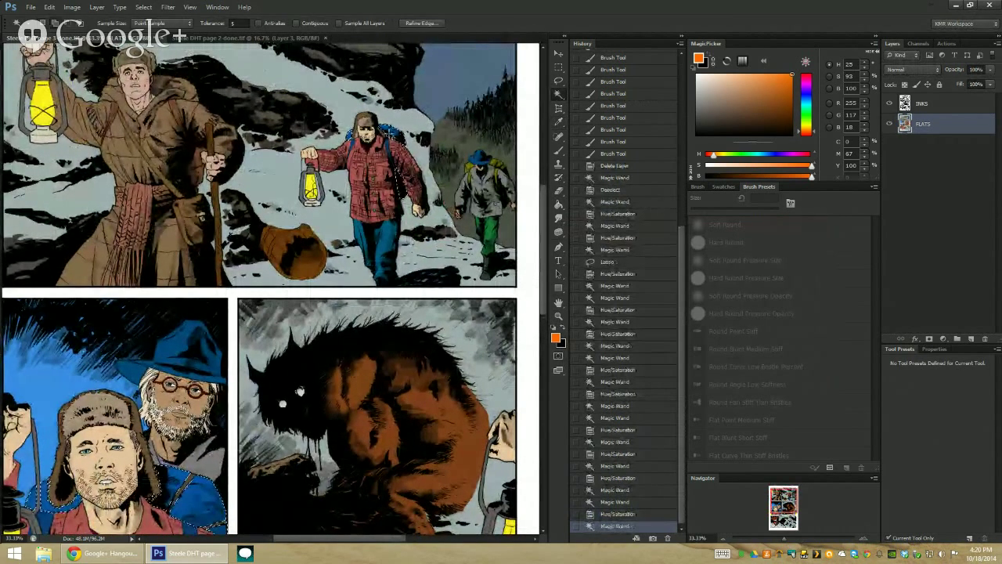
mouse_move(384, 304)
mouse_down()
mouse_move(415, 164)
mouse_move(395, 226)
mouse_up()
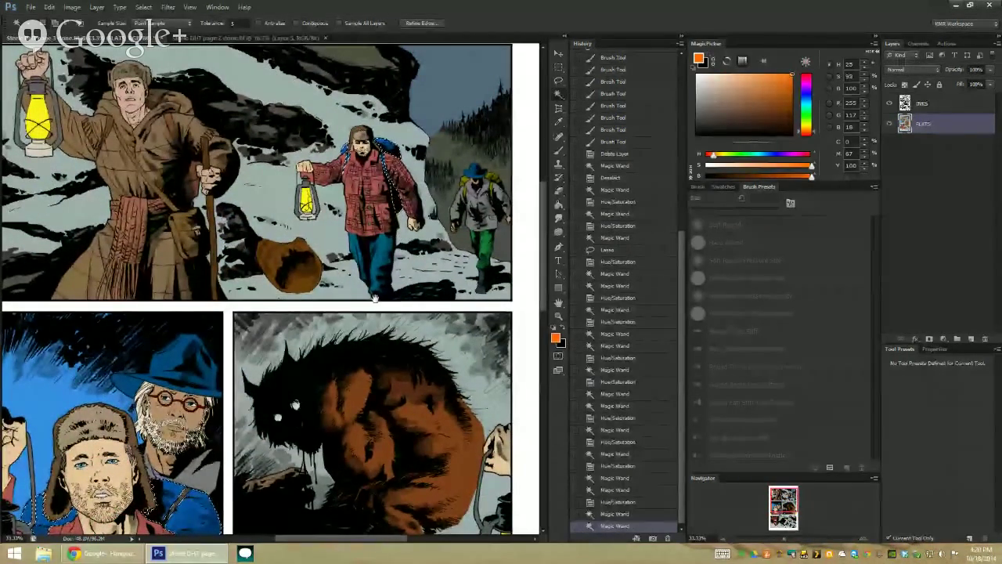
drag(382, 323, 402, 201)
key(ctrl+u)
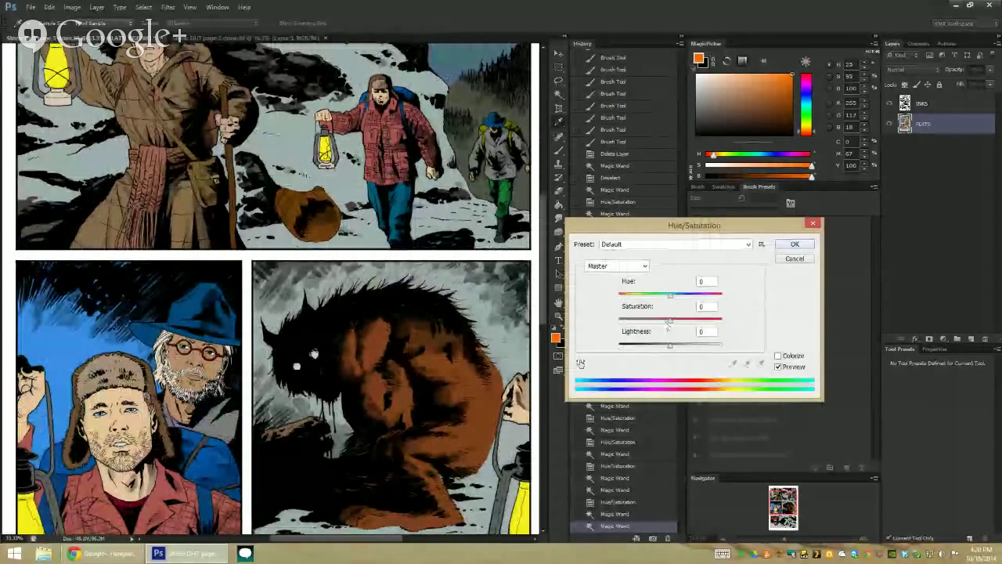
mouse_move(671, 319)
mouse_down()
mouse_move(635, 321)
mouse_move(660, 295)
mouse_move(646, 296)
mouse_up()
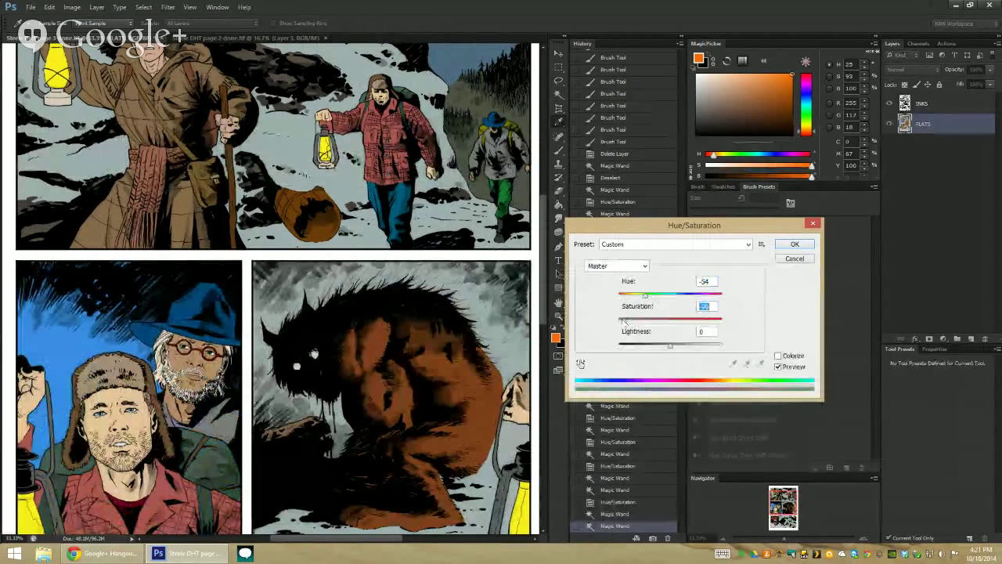
click(784, 244)
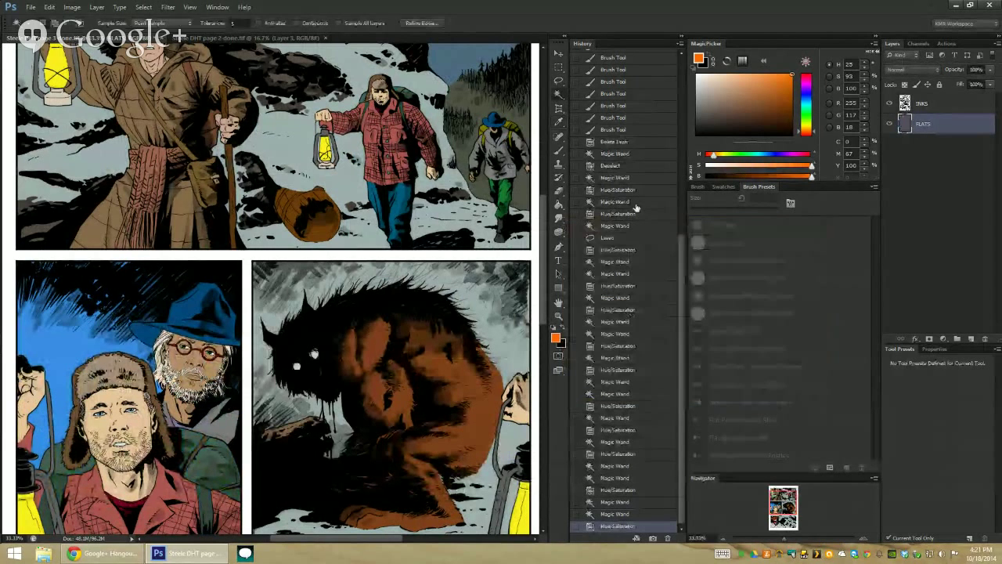
Mute the hiker's jeans and desaturate the brown bundle lying in the snow
key(ctrl+u)
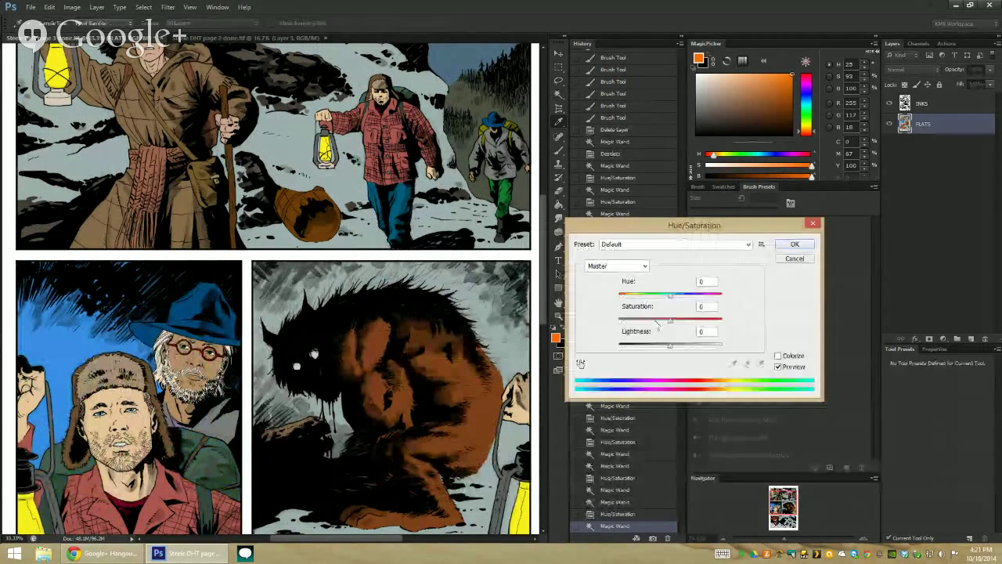
mouse_move(670, 319)
mouse_down()
mouse_move(632, 319)
mouse_move(720, 291)
mouse_up()
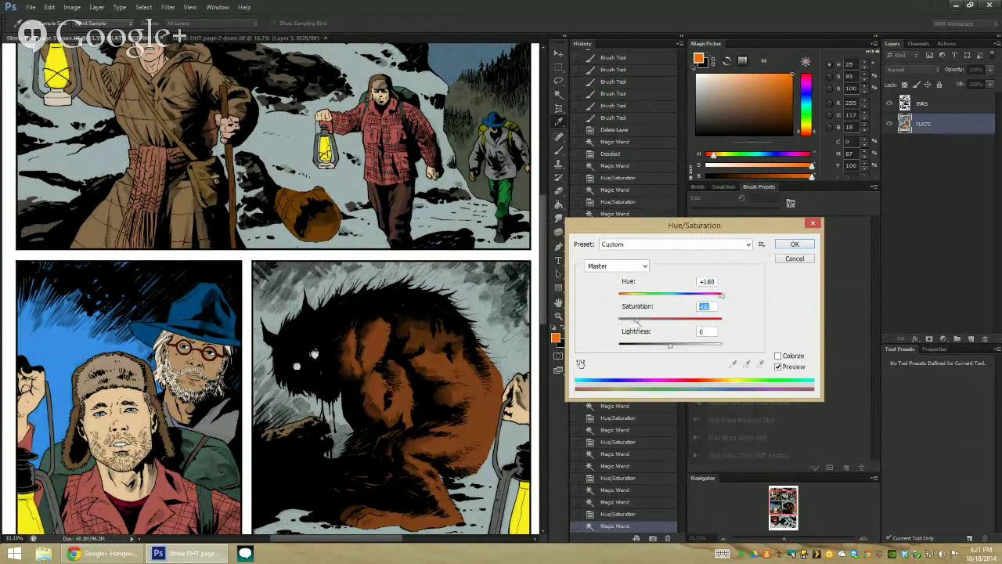
click(794, 245)
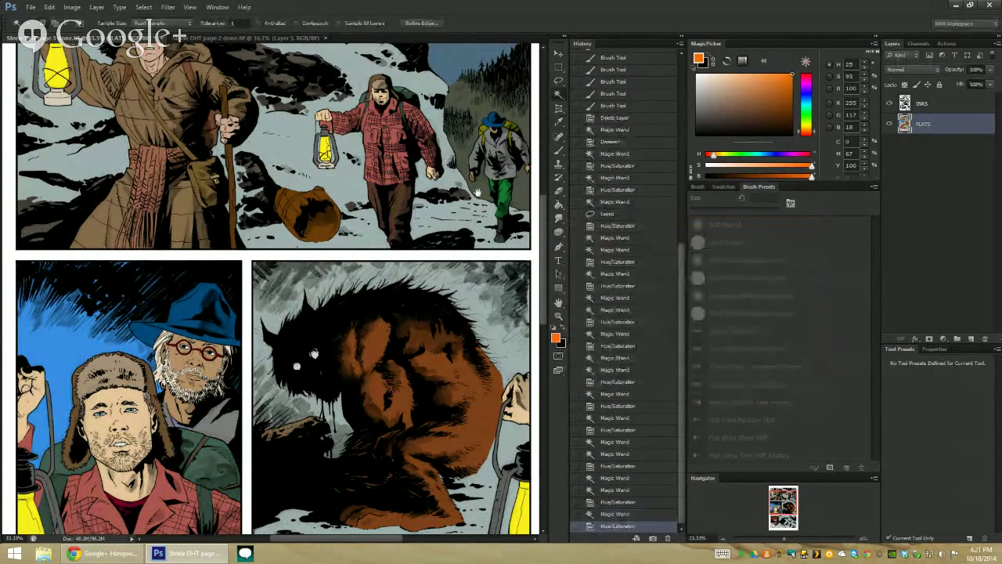
drag(478, 194, 446, 244)
click(268, 252)
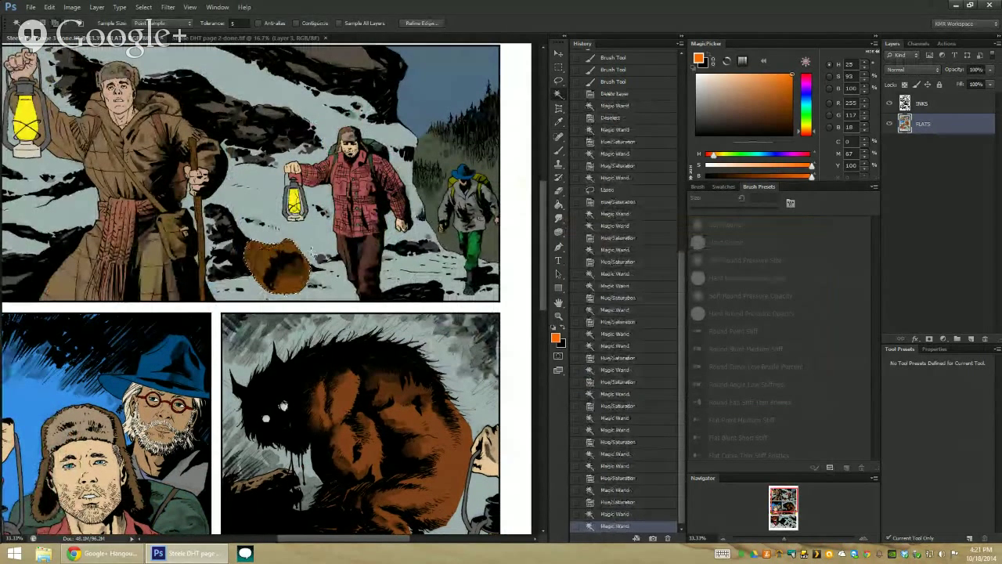
key(ctrl+u)
drag(670, 321, 643, 321)
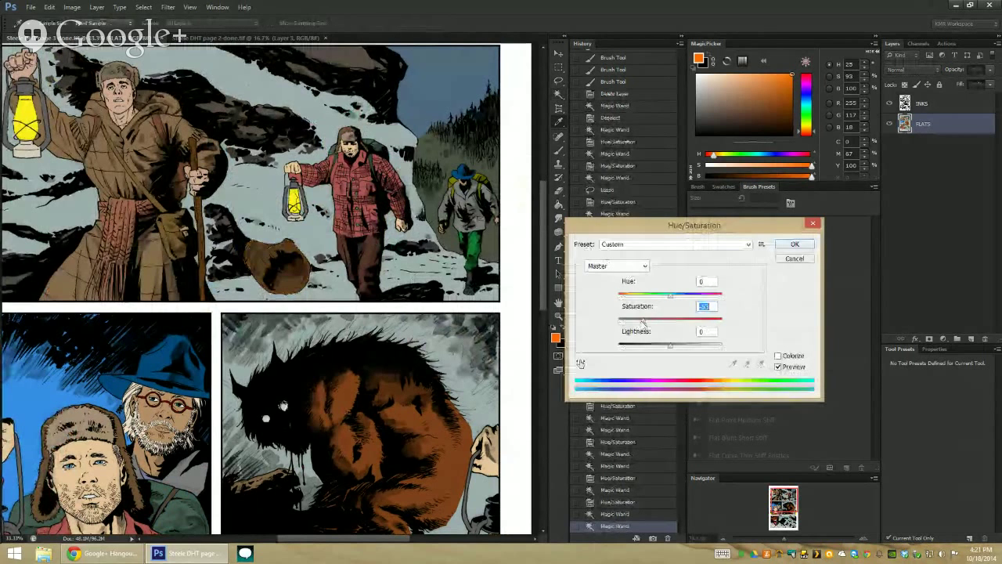
click(794, 244)
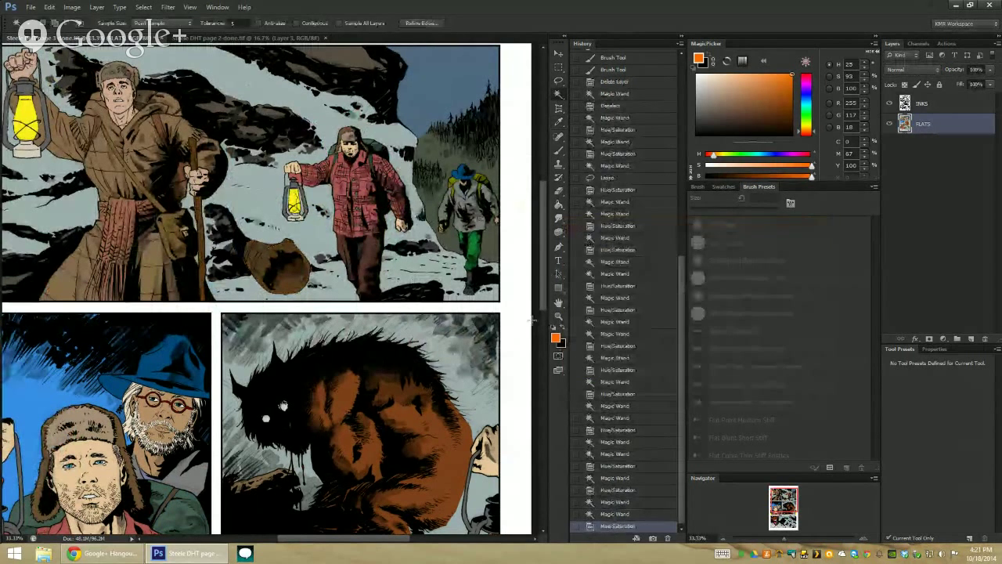
Shift the old man's blue hat to a toned-down reddish brown
click(479, 162)
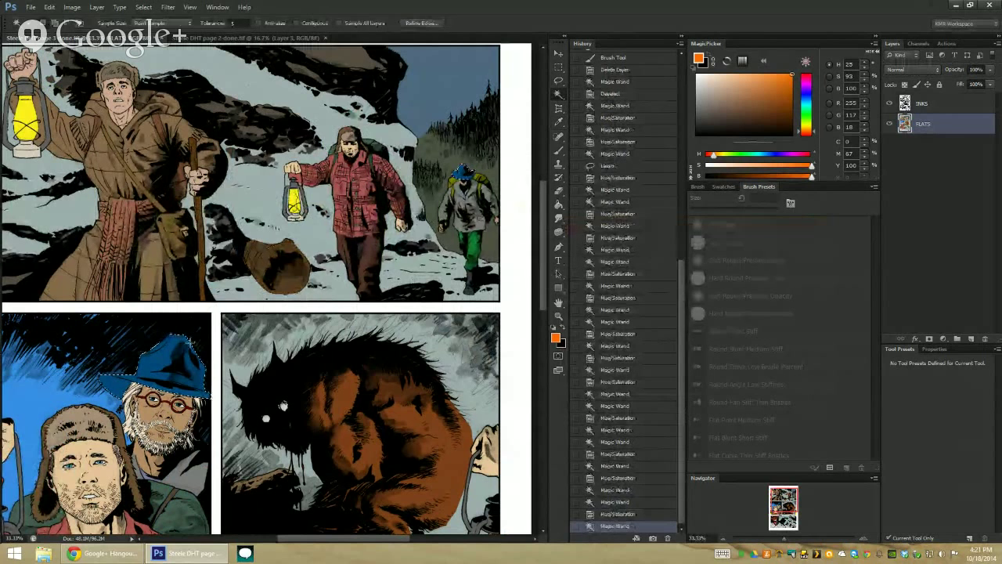
key(ctrl+u)
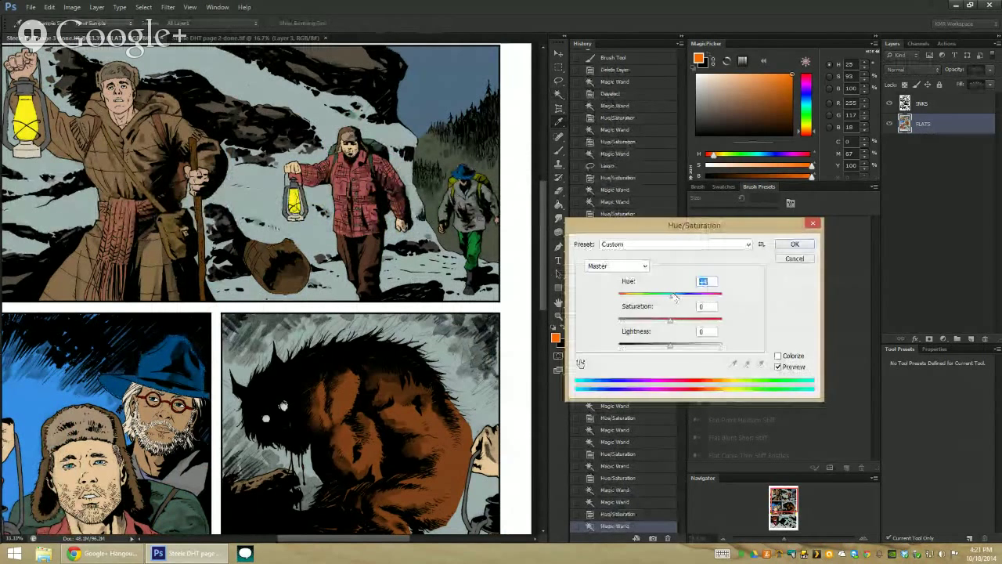
drag(705, 296, 725, 292)
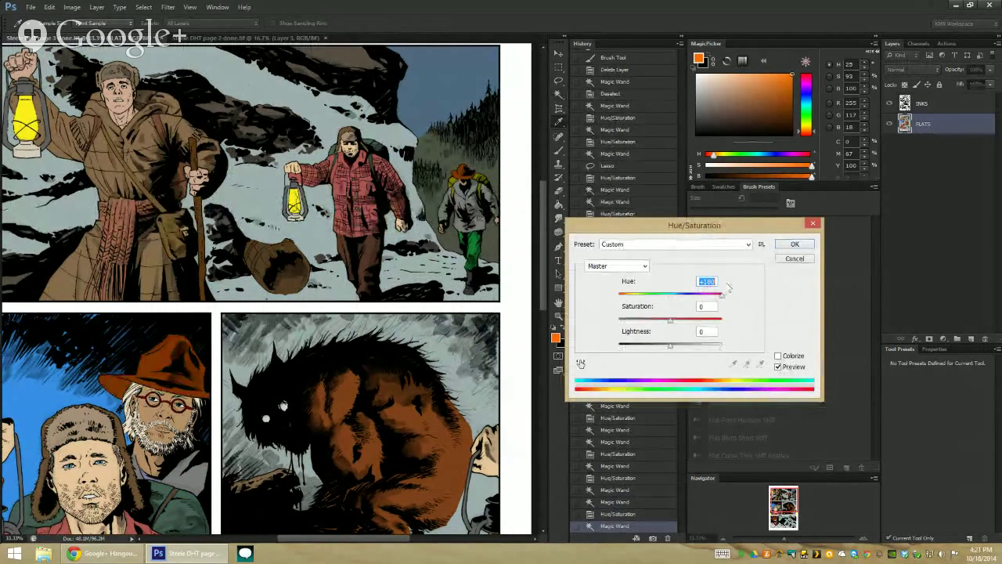
drag(669, 320, 654, 320)
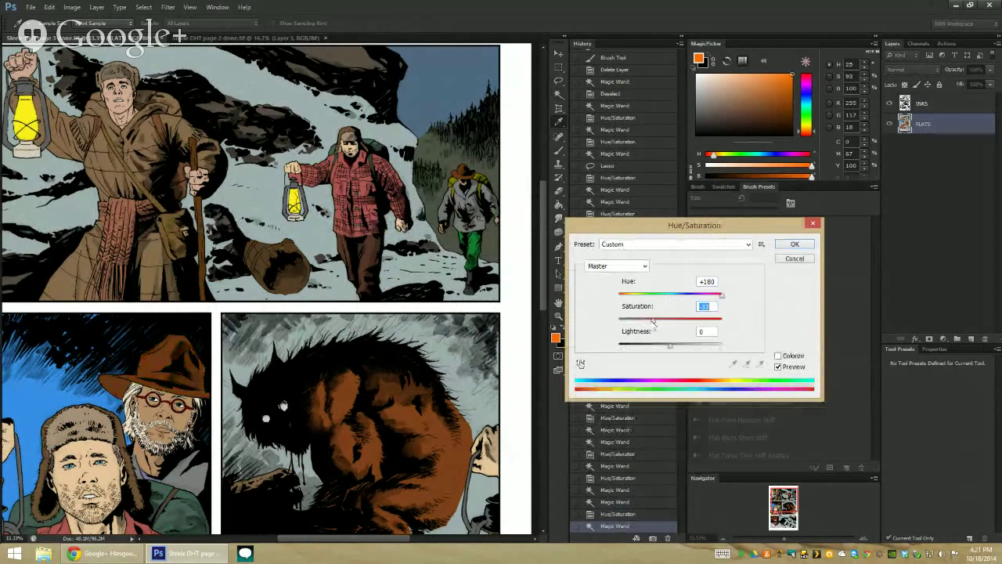
click(791, 246)
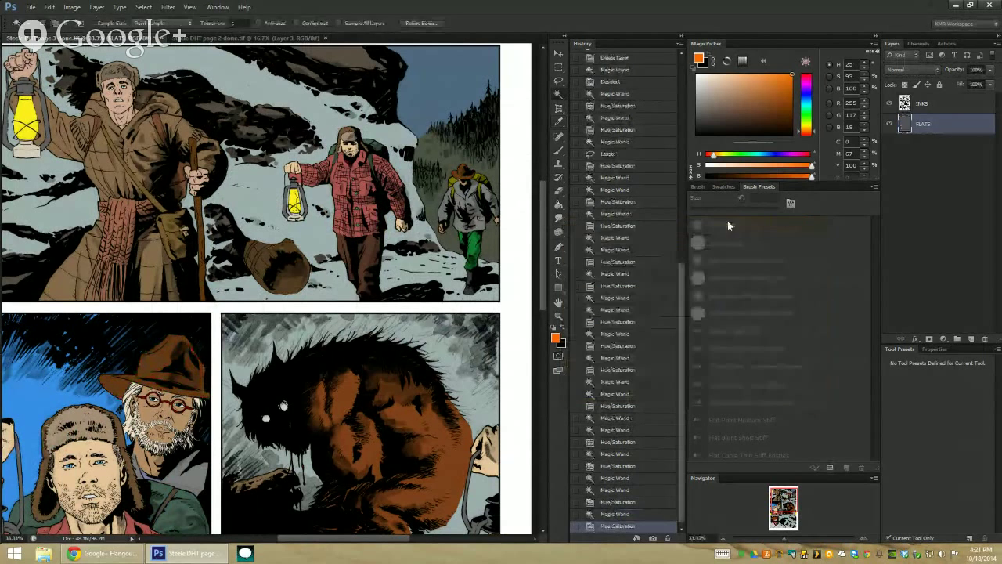
Give another area a darker brown Colorize tint, after cancelling a hue trial
click(476, 205)
key(ctrl+u)
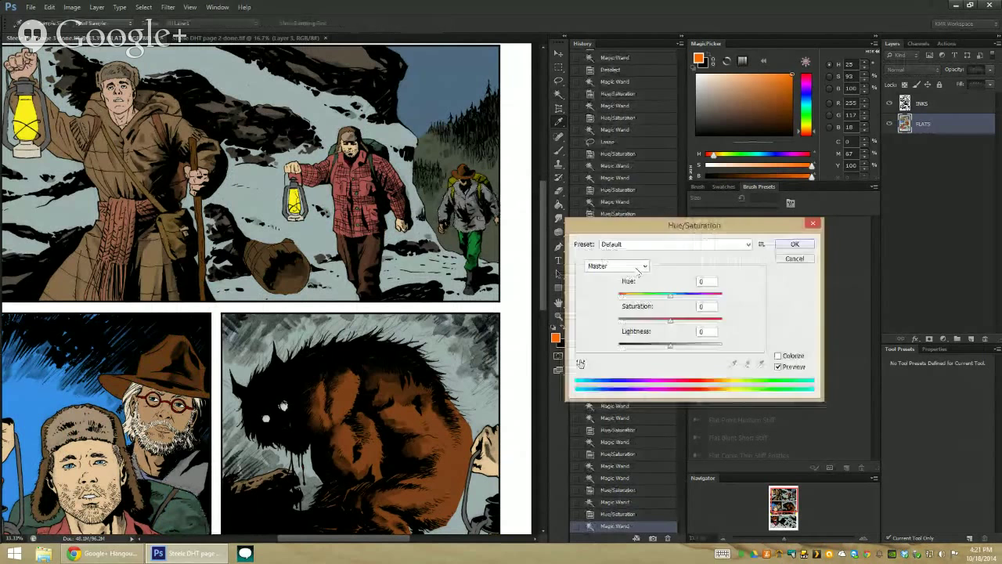
mouse_move(669, 294)
mouse_down()
mouse_move(697, 294)
mouse_move(668, 320)
mouse_up()
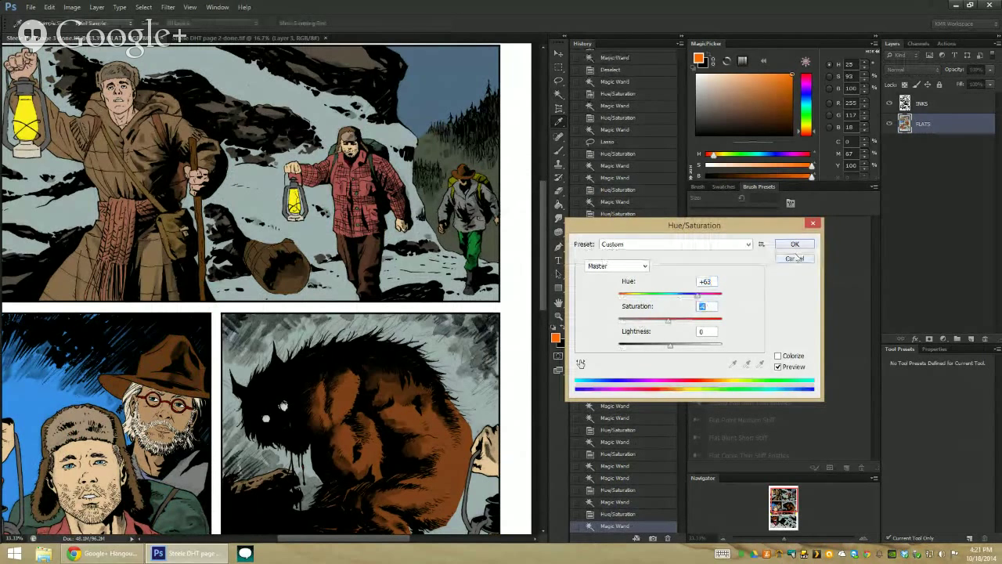
click(792, 260)
click(476, 191)
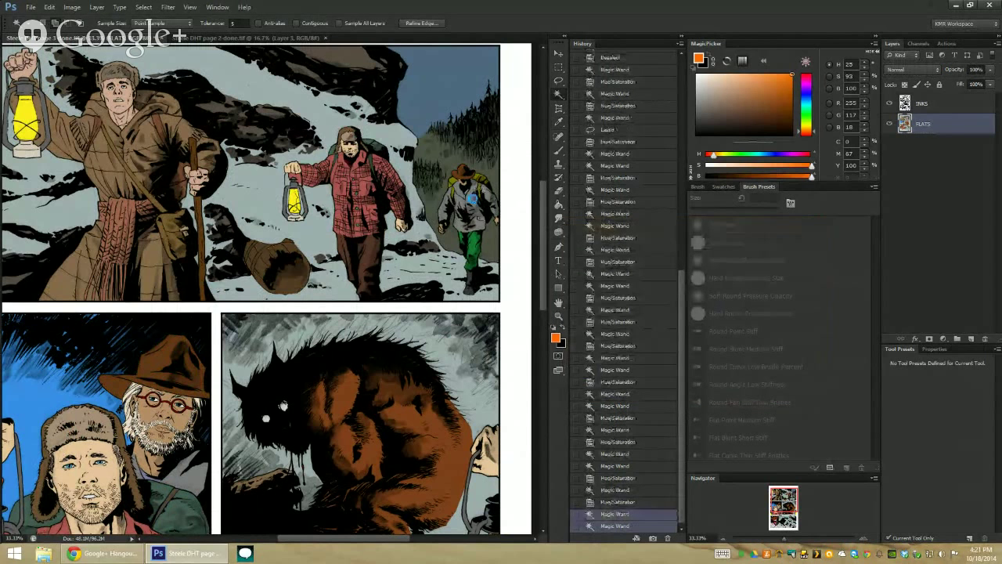
key(ctrl+u)
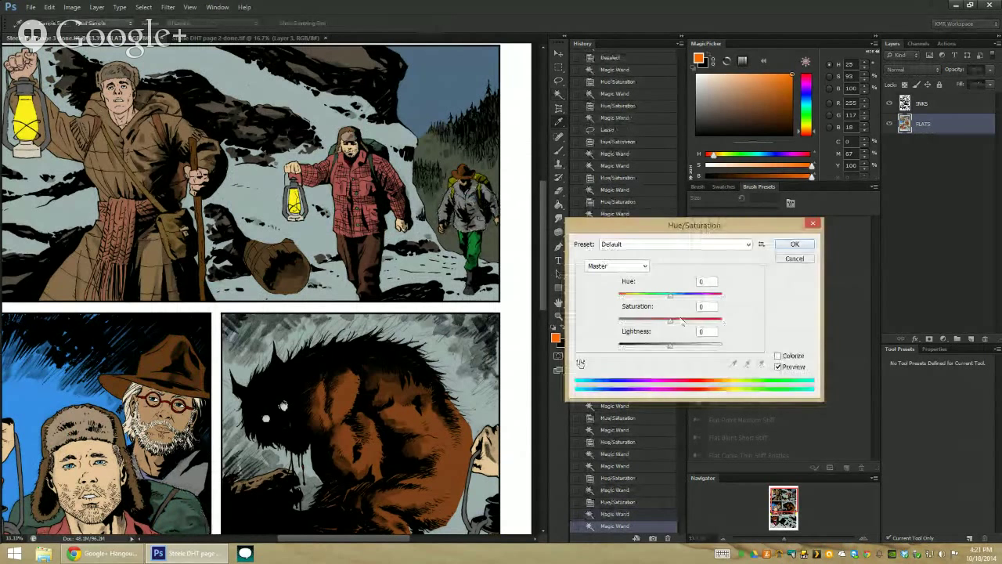
click(777, 355)
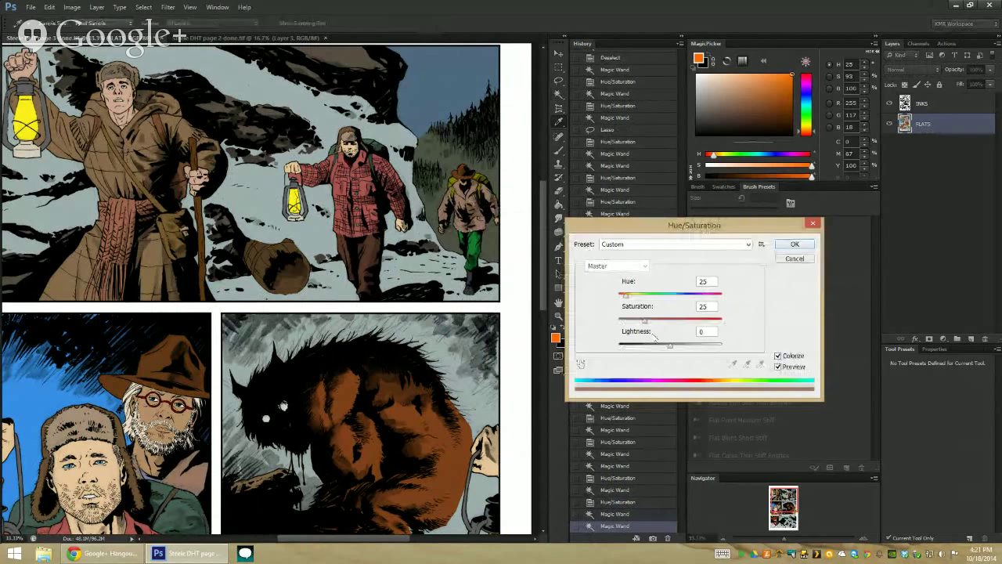
drag(670, 345, 655, 346)
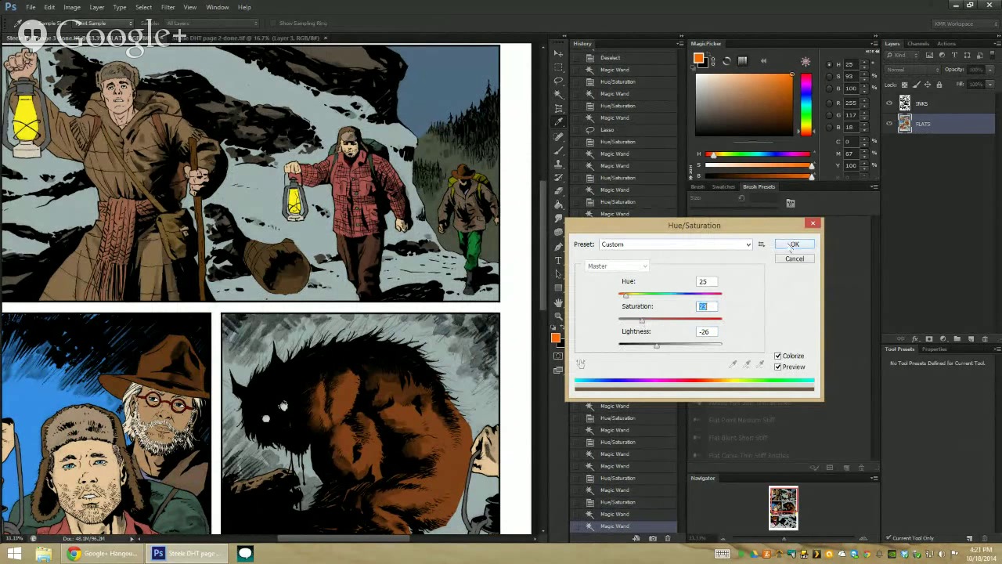
click(793, 244)
Desaturate the distant hiker's jacket and green trousers, and slightly darken his coat
click(464, 189)
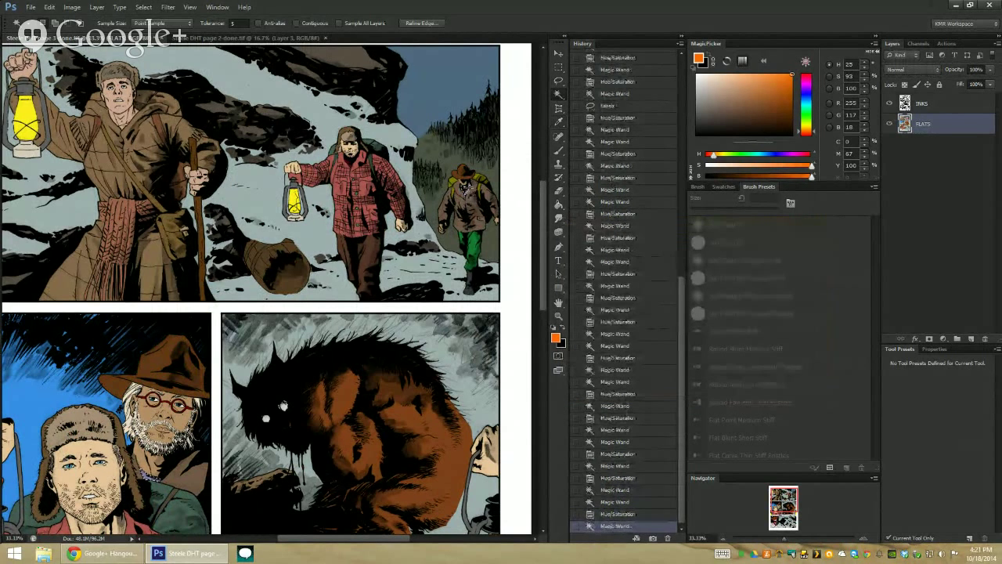
key(ctrl+u)
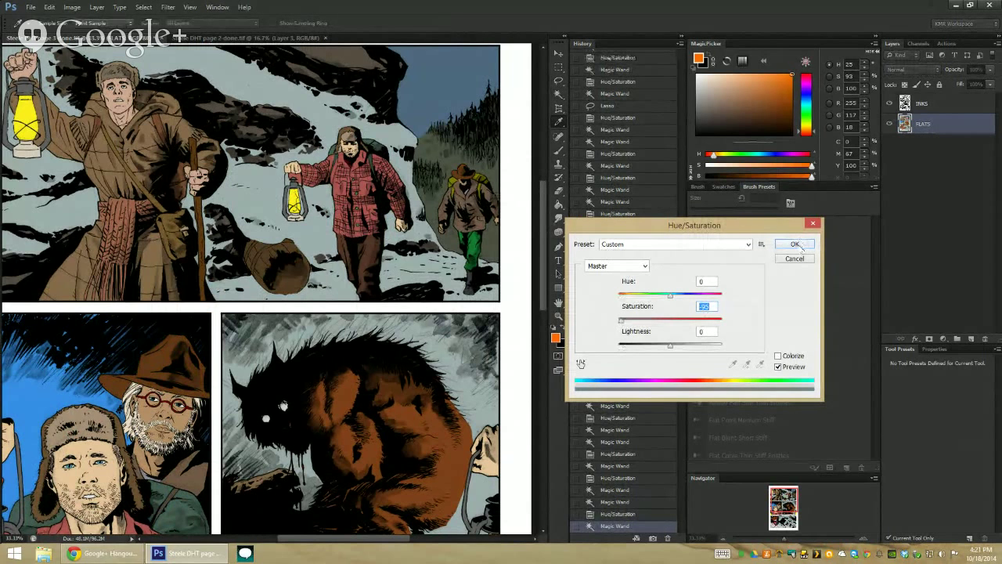
click(794, 244)
click(481, 232)
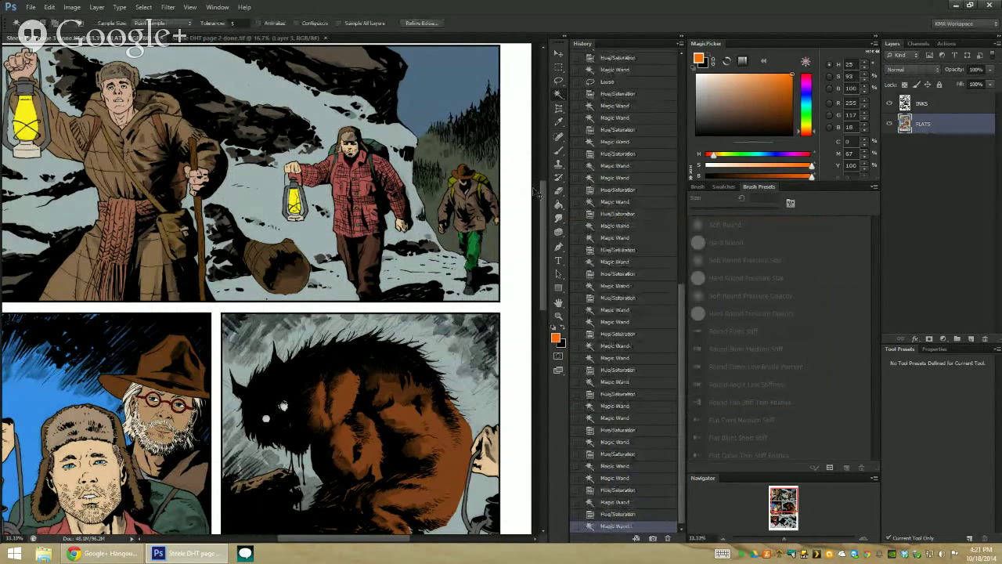
key(ctrl+u)
drag(669, 319, 637, 320)
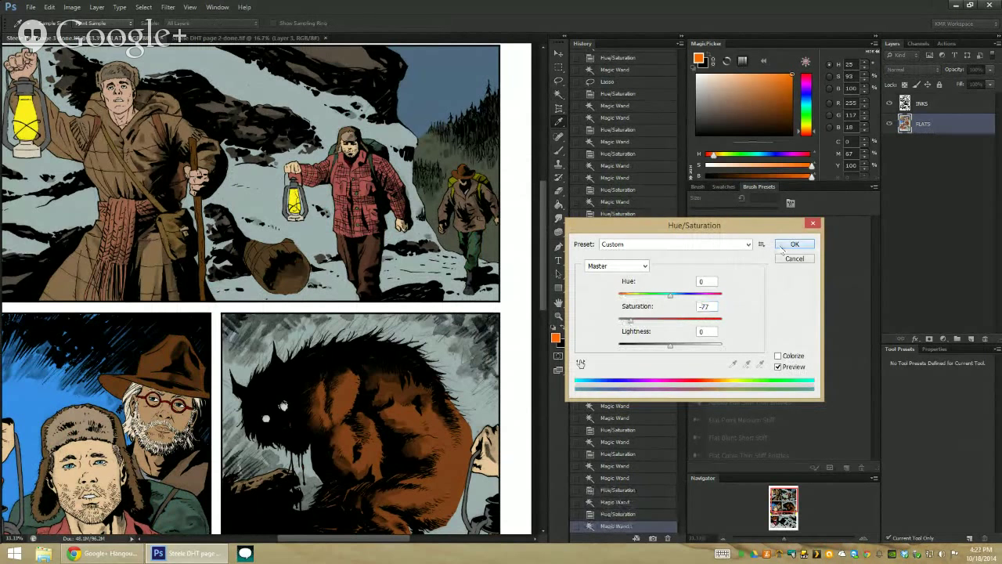
click(792, 244)
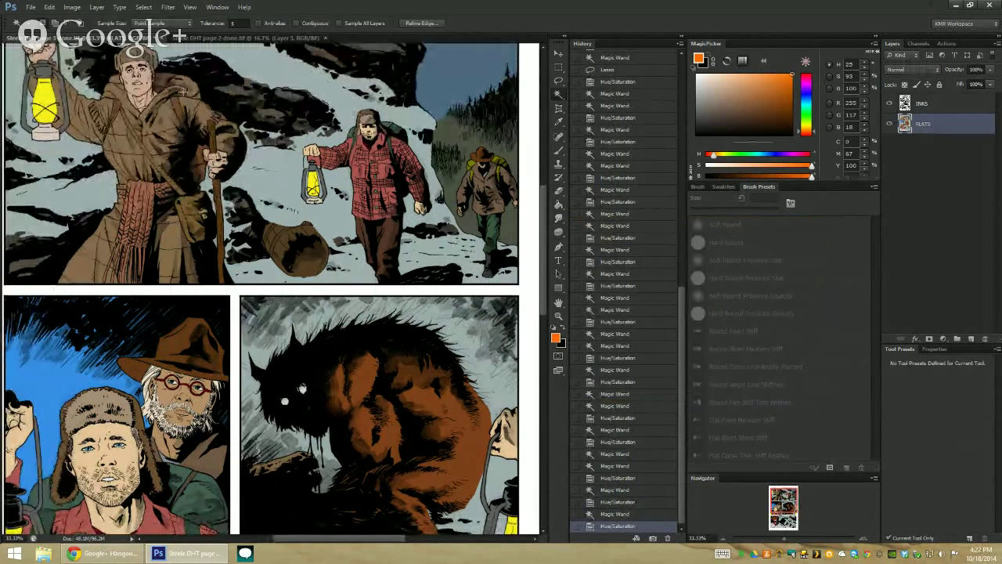
click(139, 88)
key(ctrl+u)
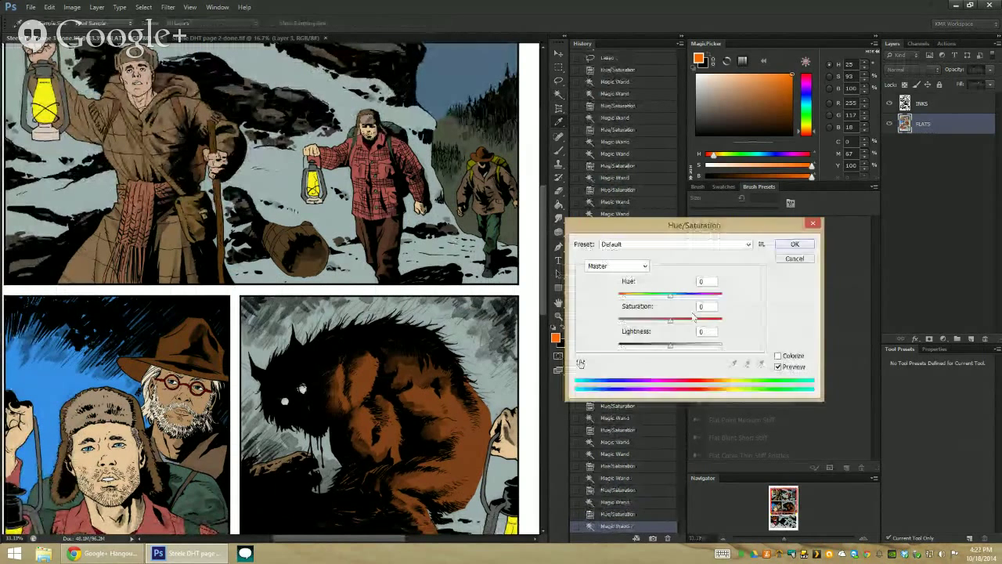
drag(668, 350, 662, 350)
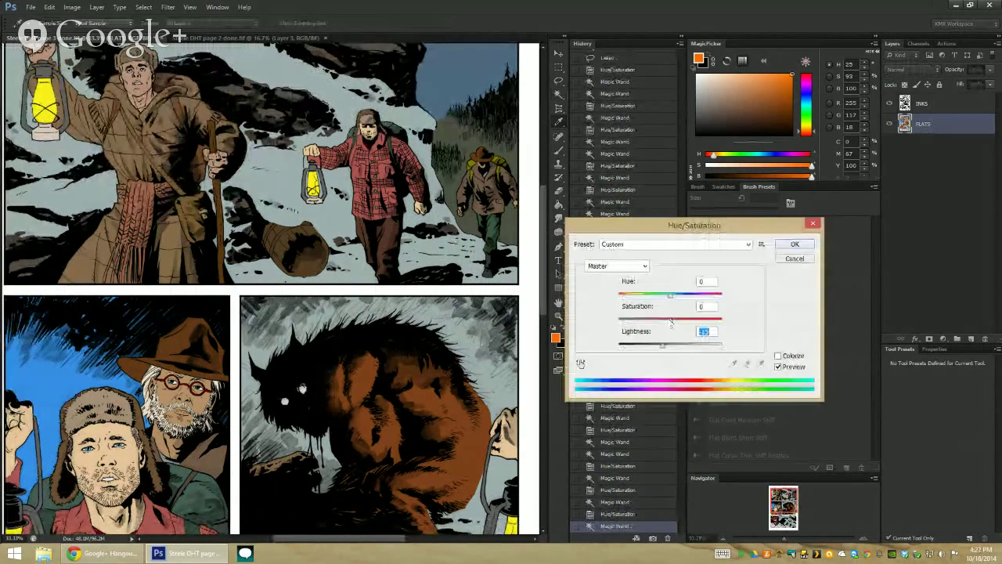
click(795, 244)
Recolour the blue sky behind the two men yellow (Hue -165, Saturation -24)
key(z)
alt+click(278, 253)
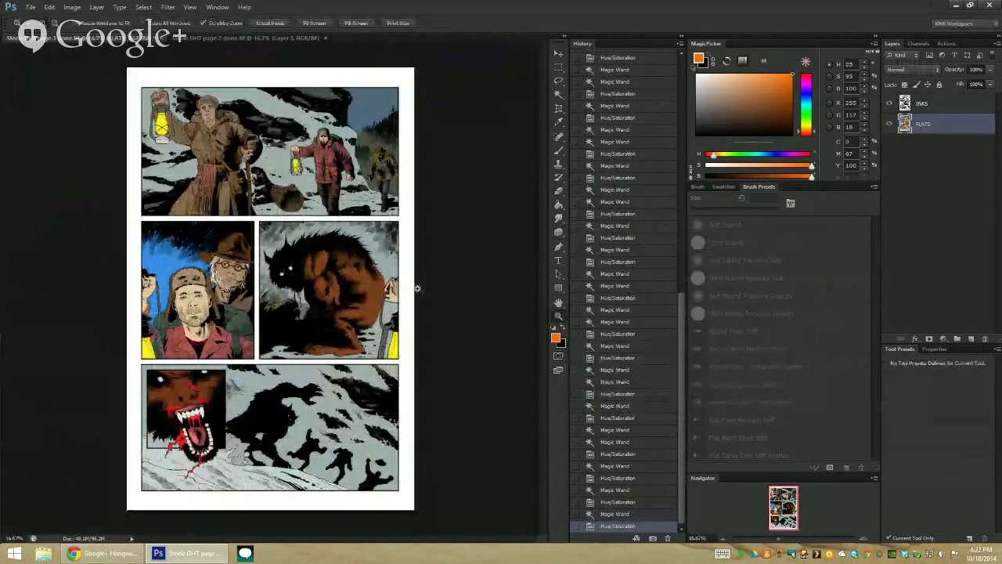
key(w)
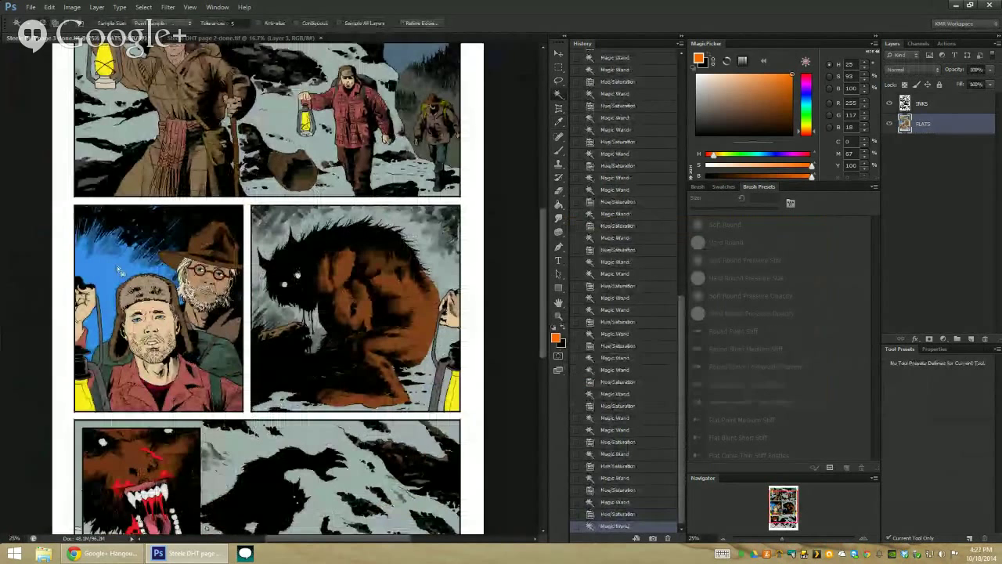
click(117, 231)
key(ctrl+u)
drag(675, 296, 733, 292)
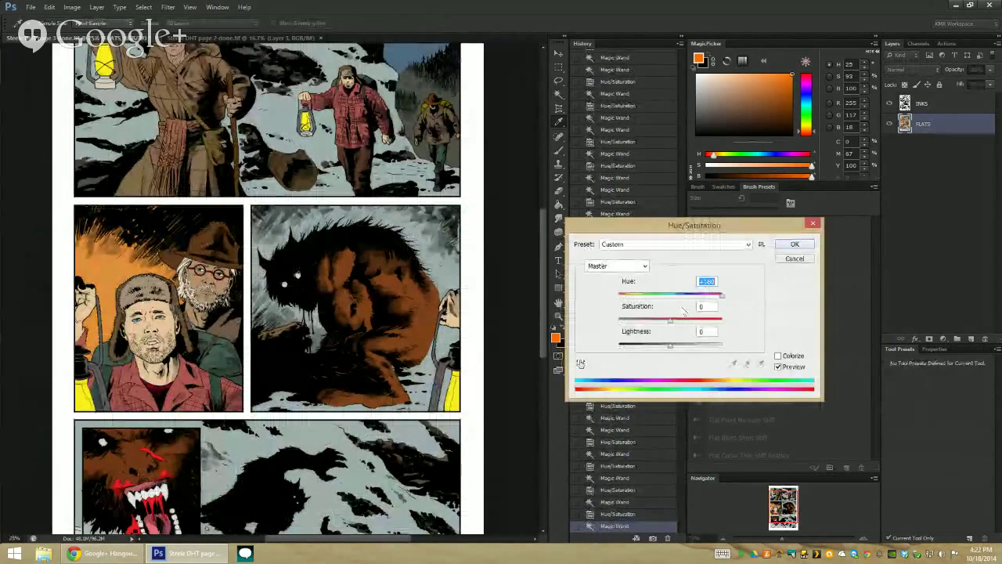
drag(620, 295, 622, 296)
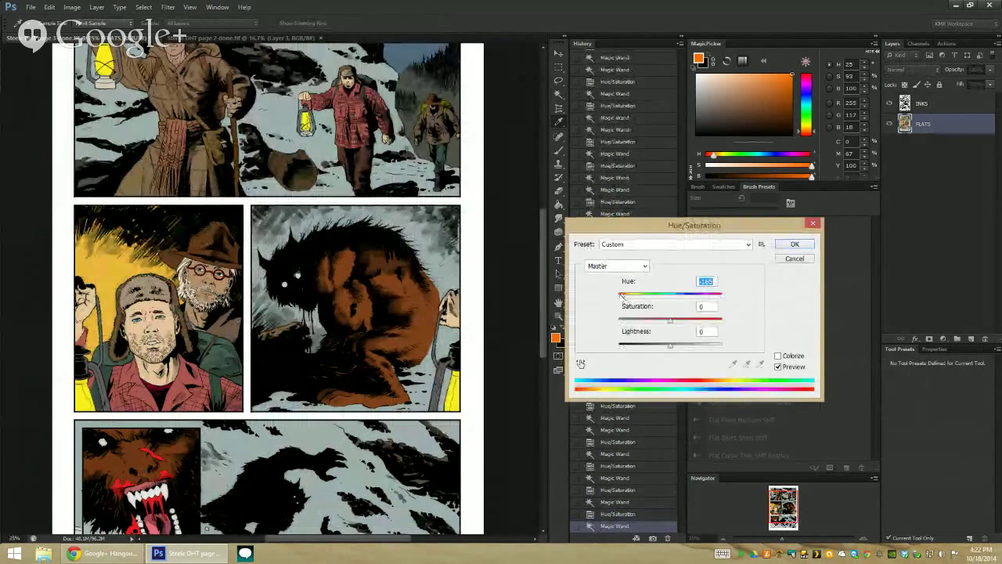
drag(670, 319, 654, 320)
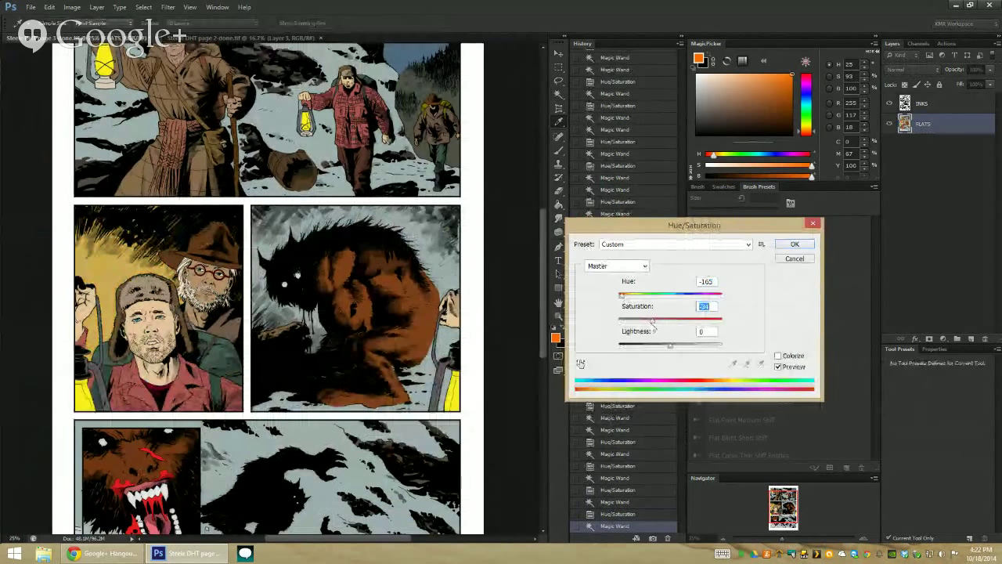
key(Return)
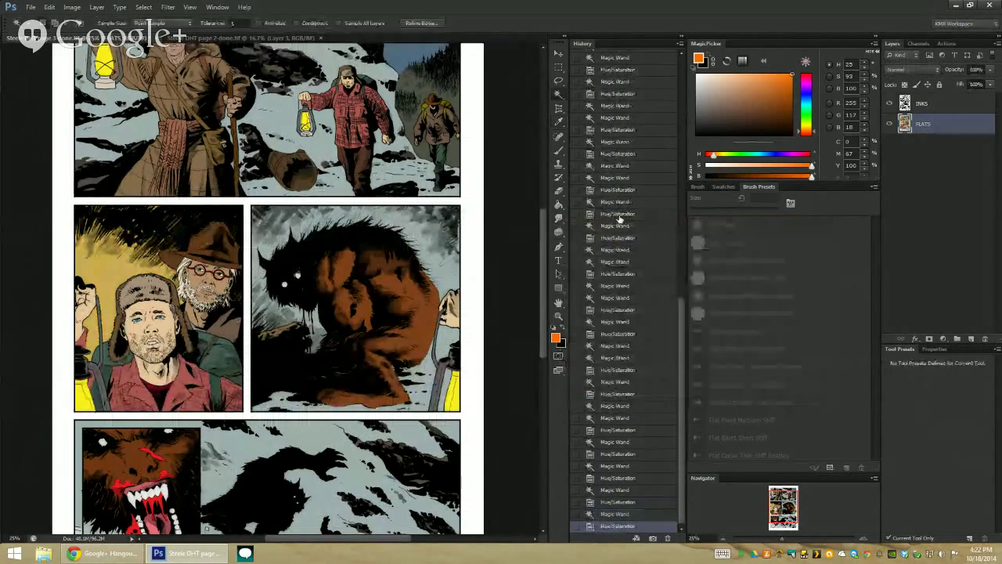
Desaturate the creature's orange fur to a dull dark brown, about -59 saturation
drag(349, 182, 374, 235)
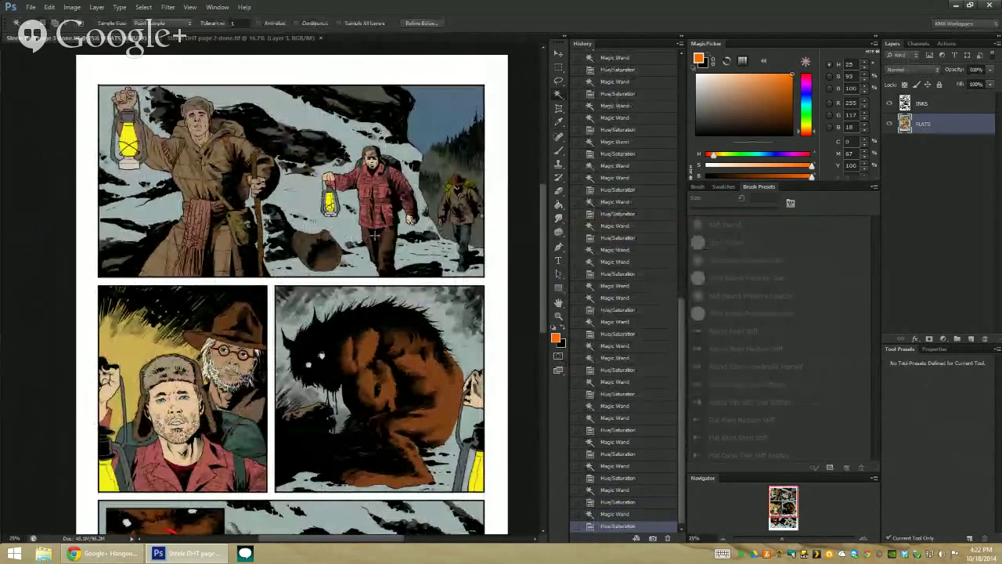
click(381, 342)
drag(412, 341, 415, 213)
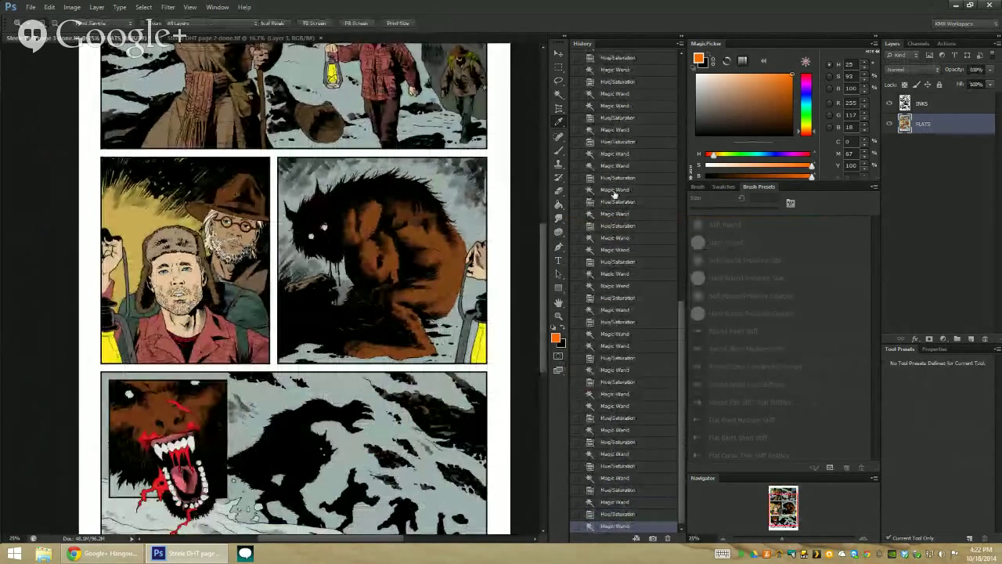
key(ctrl+u)
click(787, 248)
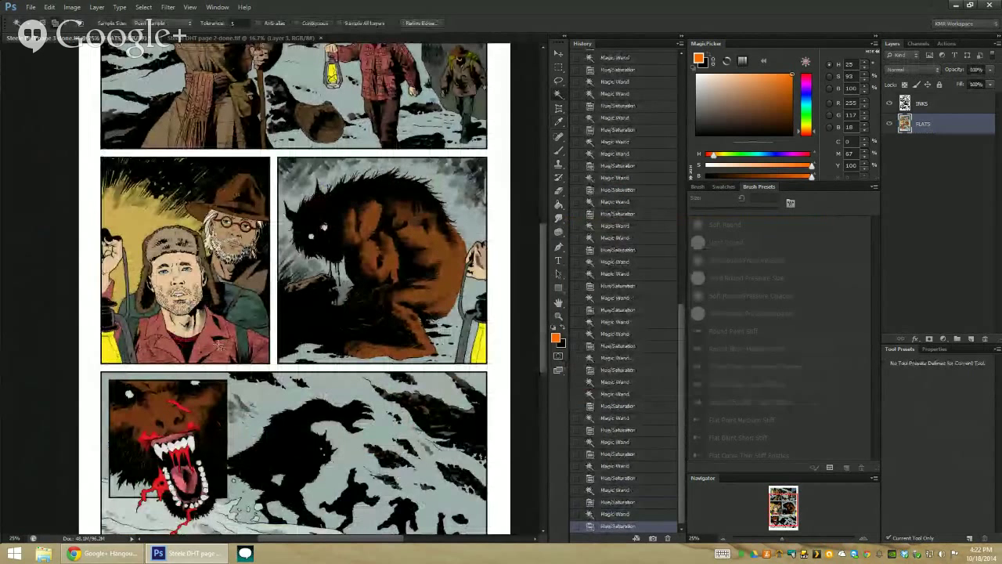
click(162, 389)
key(ctrl+u)
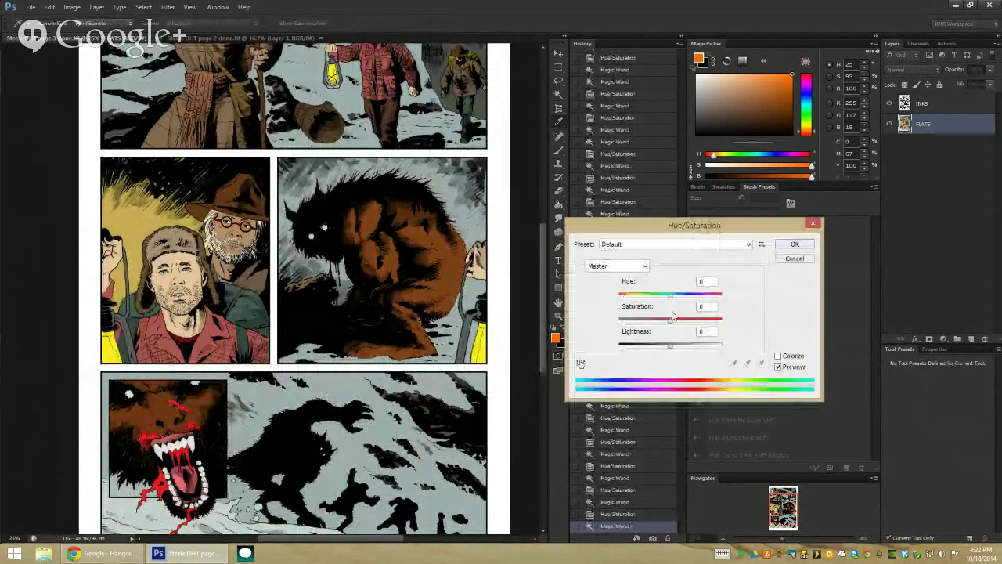
drag(671, 319, 643, 321)
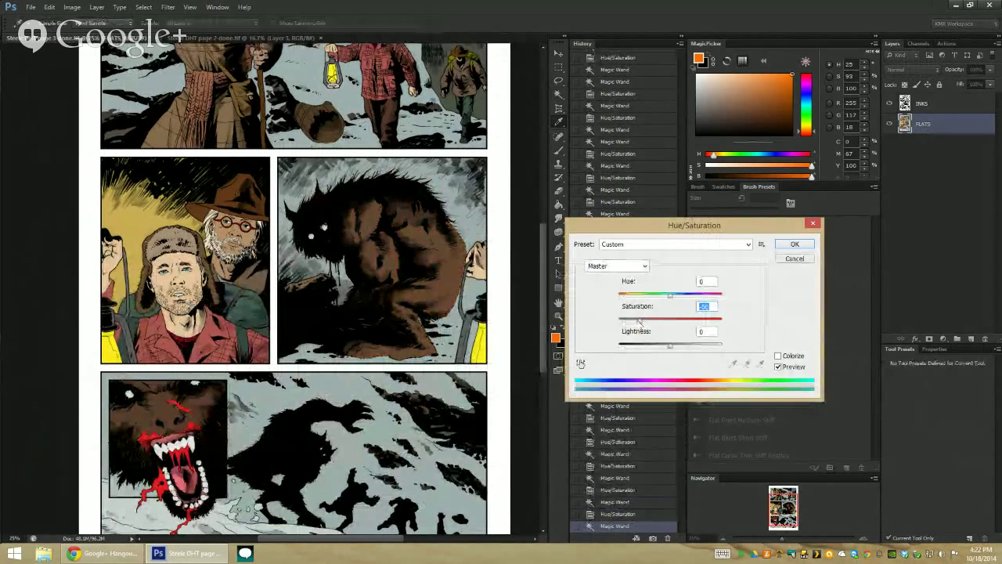
drag(639, 322, 634, 322)
click(794, 243)
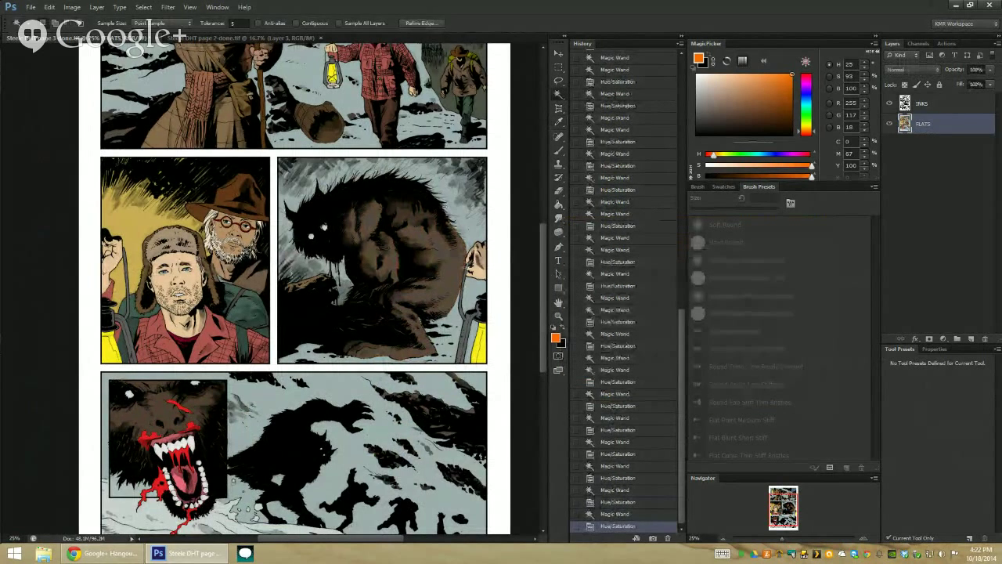
key(z)
click(456, 302)
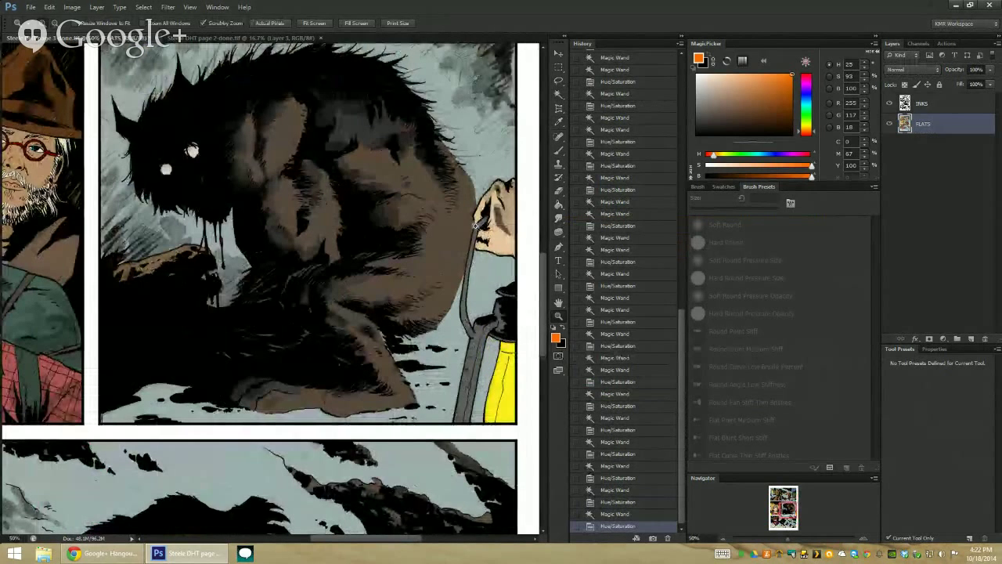
Lasso the lighter patch on the creature's back, toggling INKS/FLATS visibility
key(l)
key(ctrl+d)
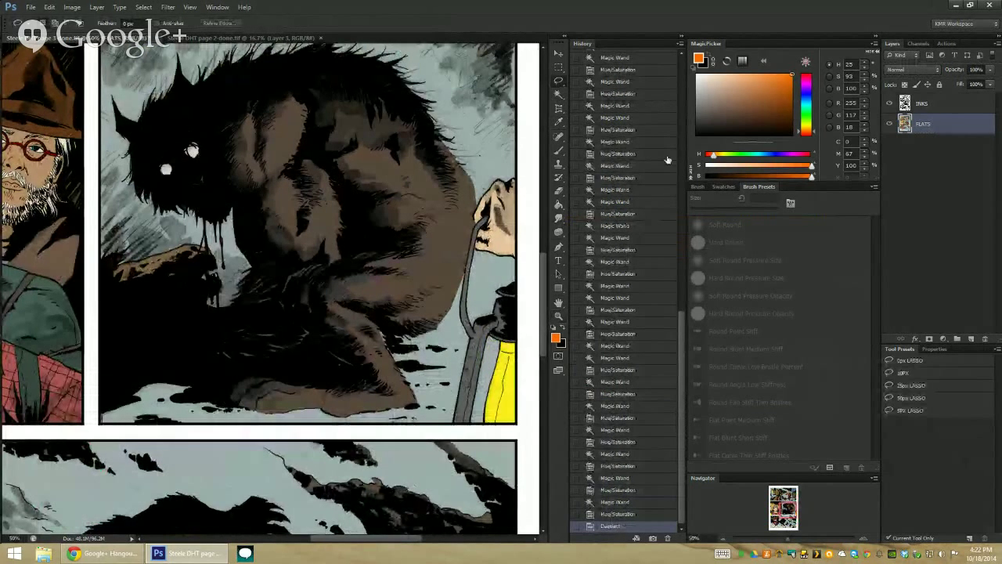
click(889, 103)
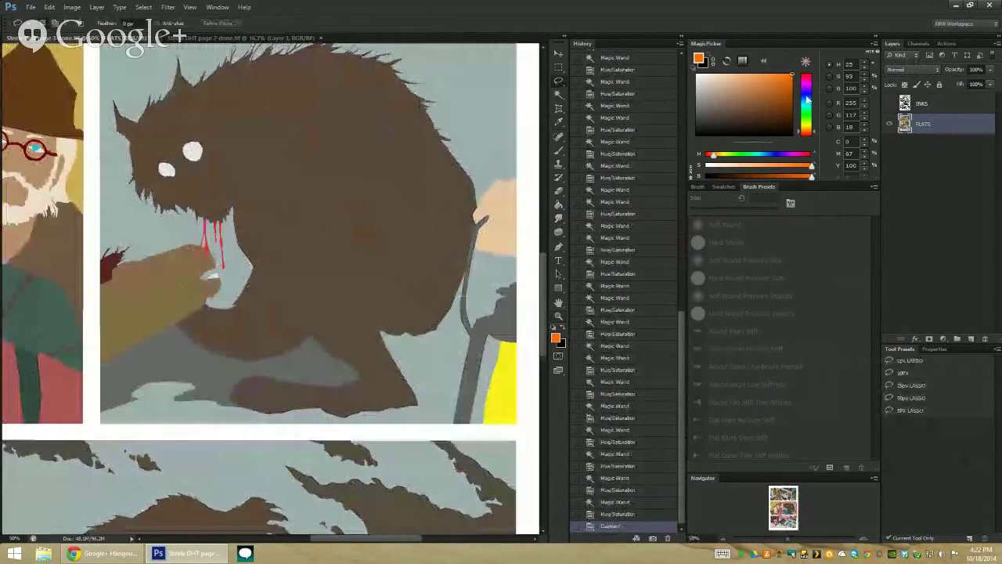
click(889, 102)
click(889, 123)
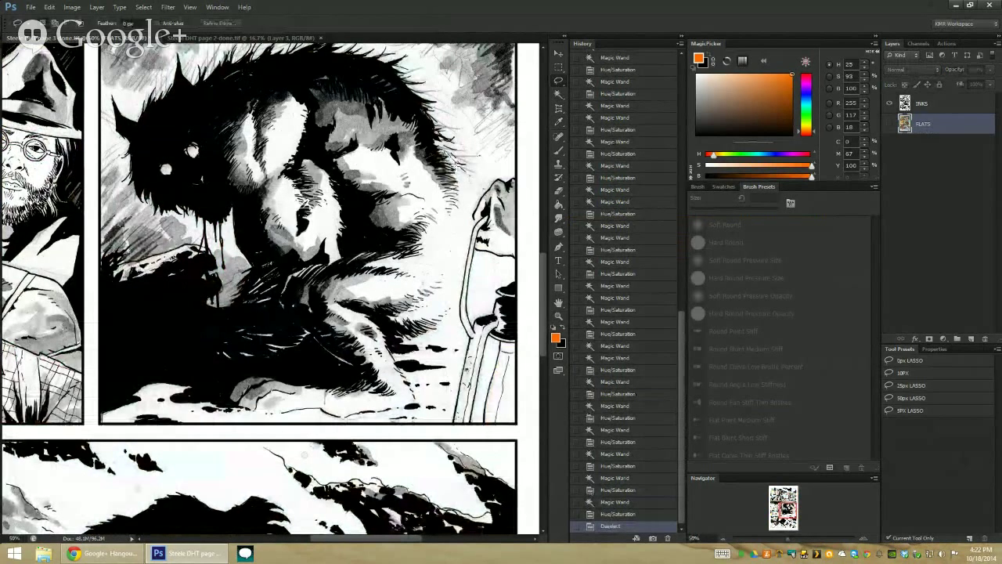
mouse_move(466, 179)
mouse_down()
mouse_move(481, 306)
mouse_move(431, 330)
mouse_up()
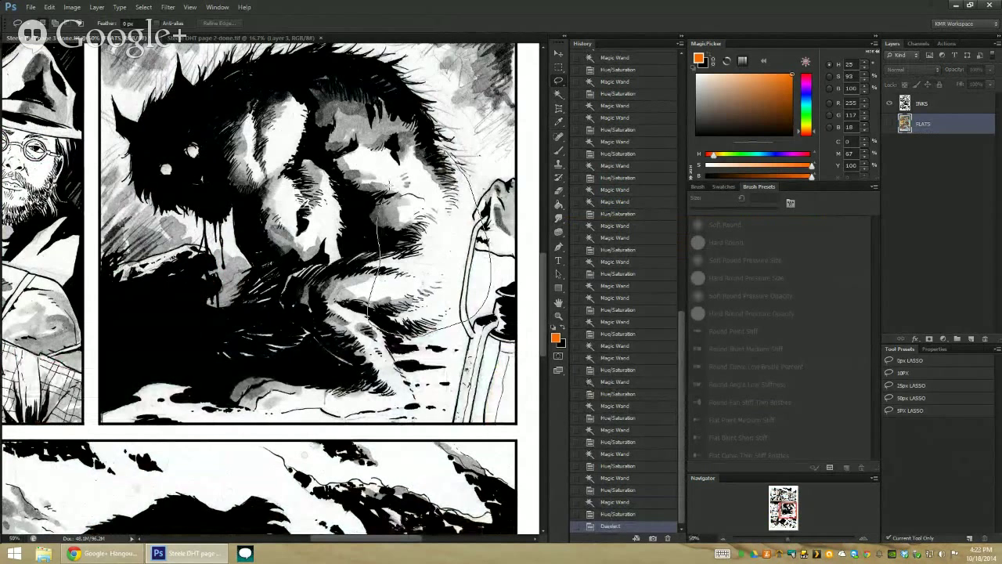
drag(379, 227, 423, 177)
Sample the fur's dark brown, paint-bucket fill the lassoed patch, and deselect
key(b)
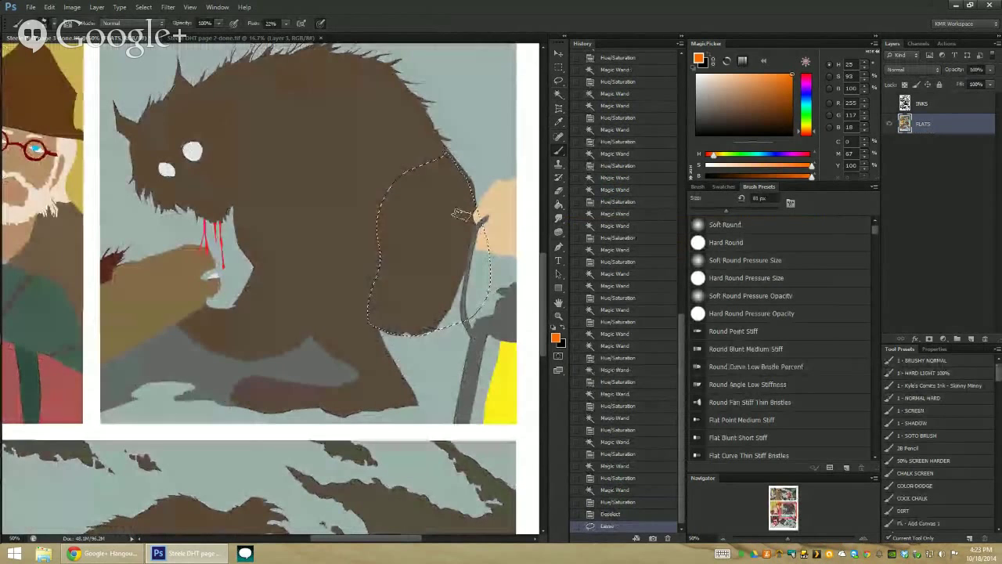
alt+click(476, 260)
key(l)
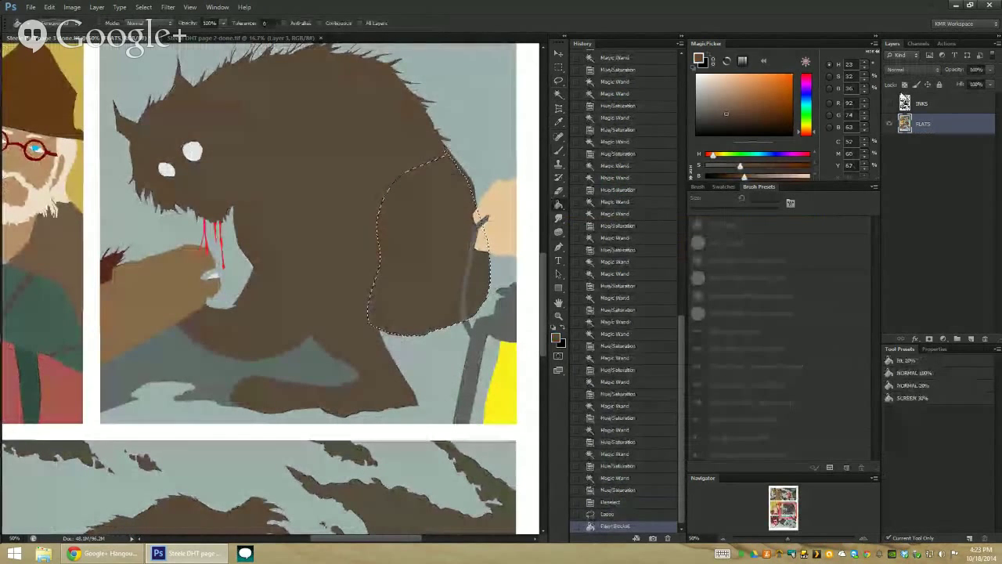
click(889, 102)
key(ctrl+d)
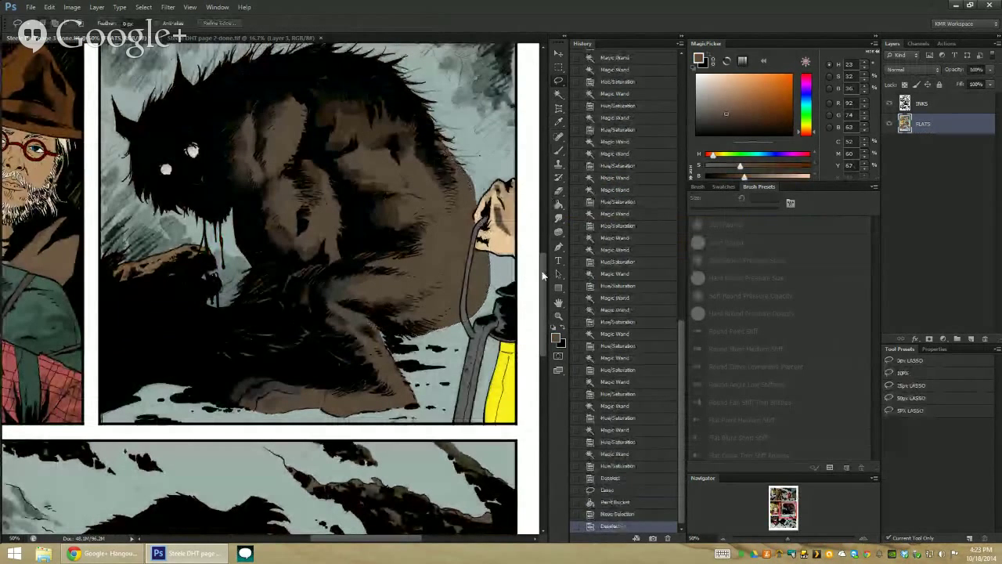
click(558, 316)
Zoom into the middle panels and try a fill beside the old man's coat, then undo it
alt+click(372, 326)
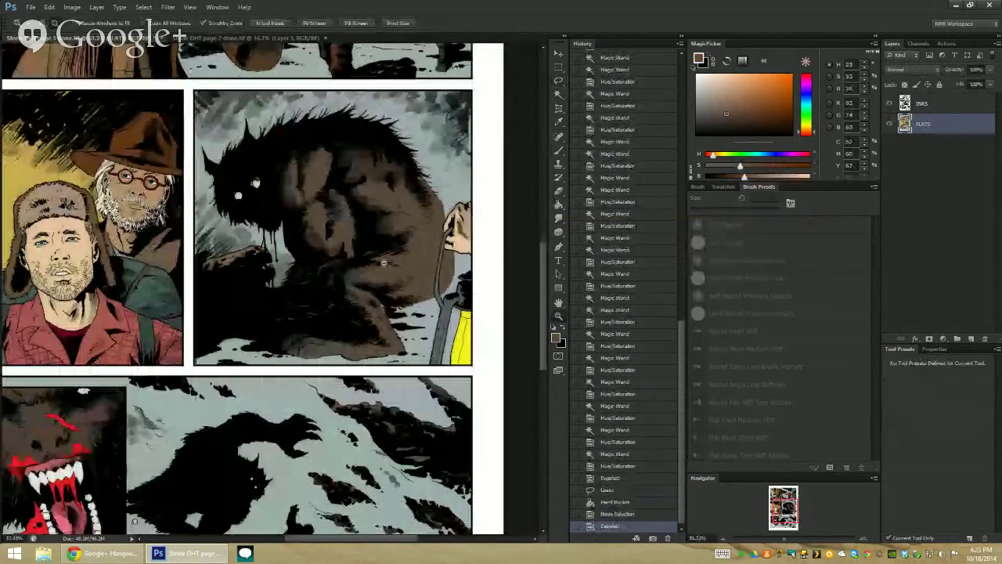
click(288, 321)
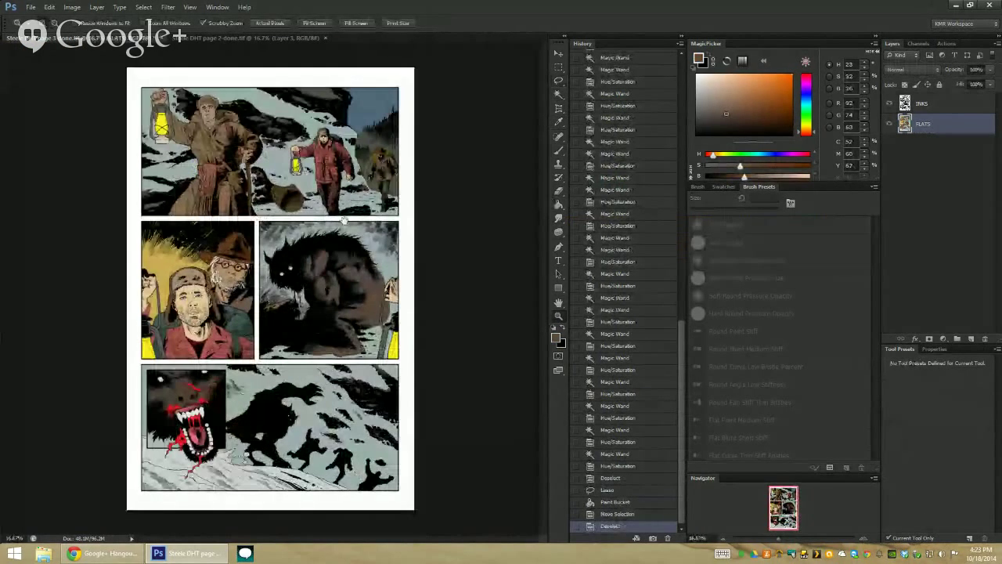
click(269, 317)
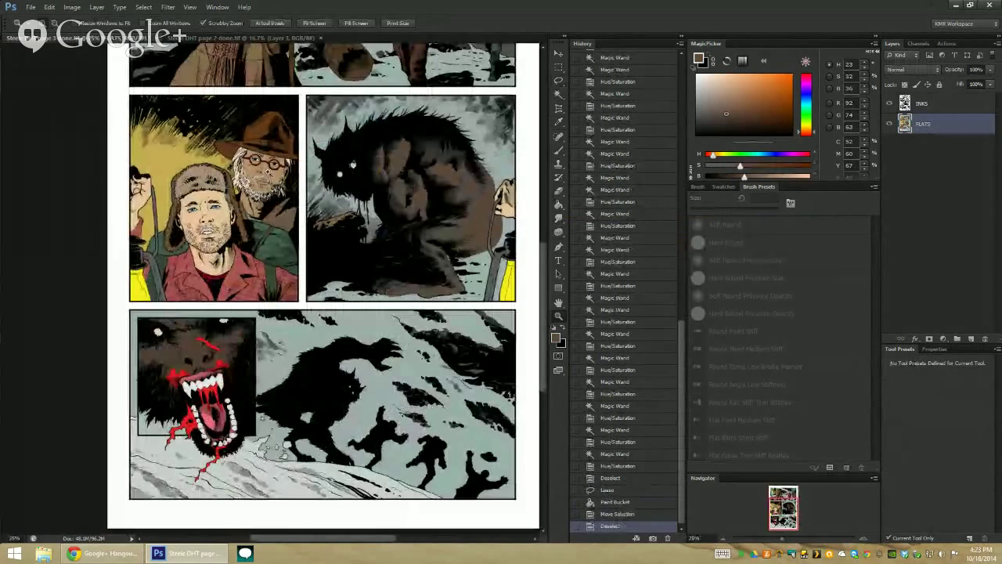
click(268, 171)
scroll(259, 501, up, 5)
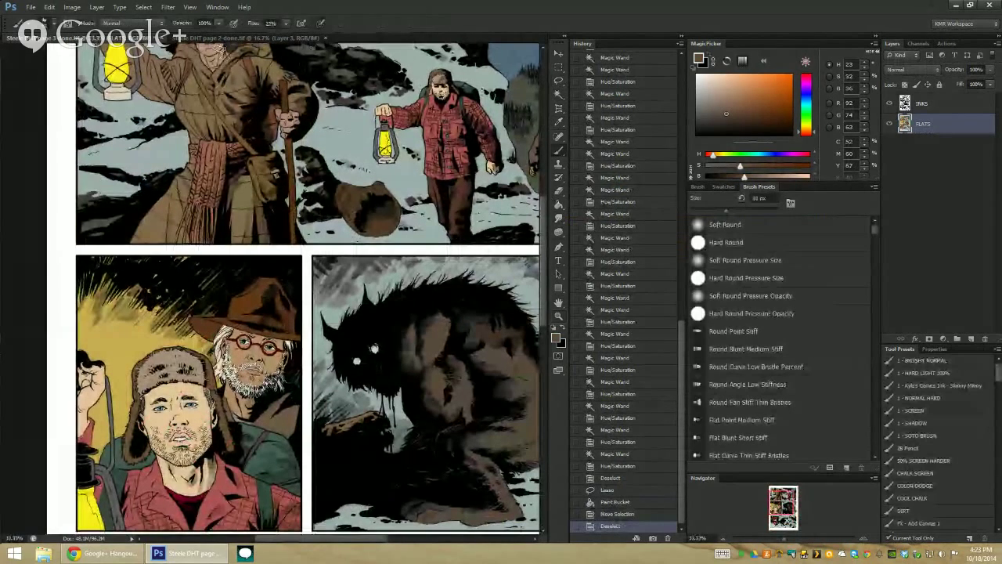
key(b)
key(g)
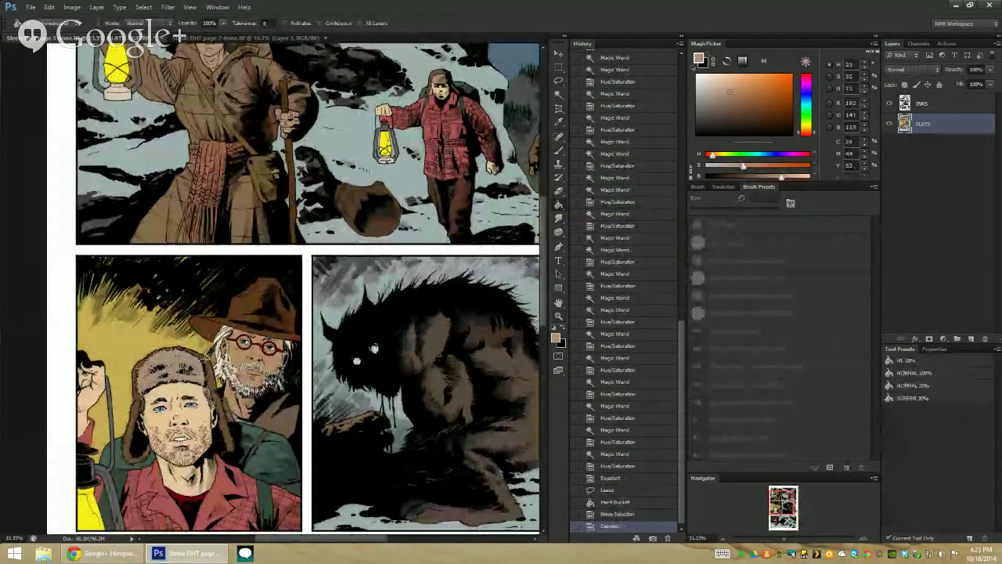
click(266, 380)
key(ctrl+z)
Fill the lassoed area by the old man's shoulder with light tan (R182 G141 B119)
key(l)
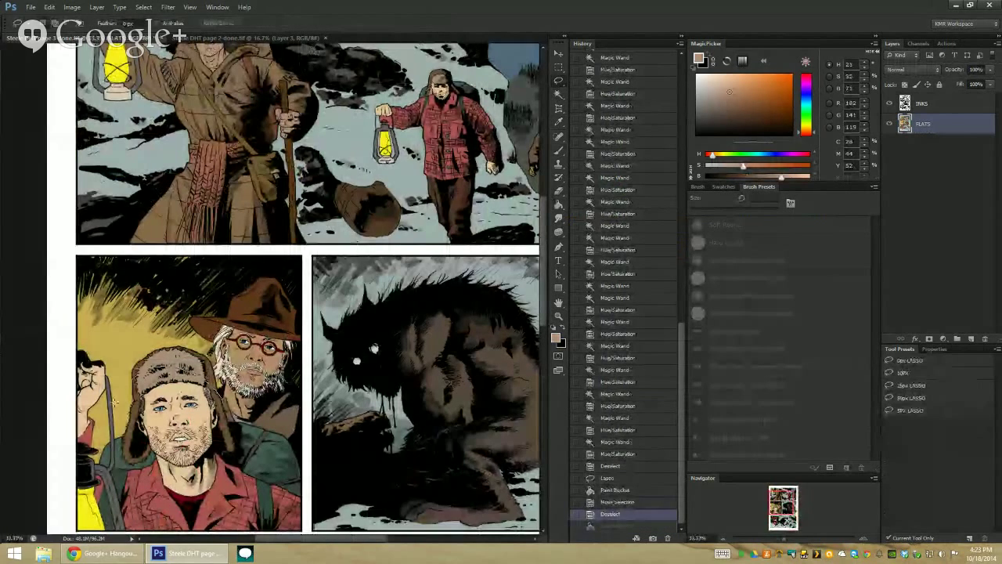
click(156, 415)
key(ctrl+d)
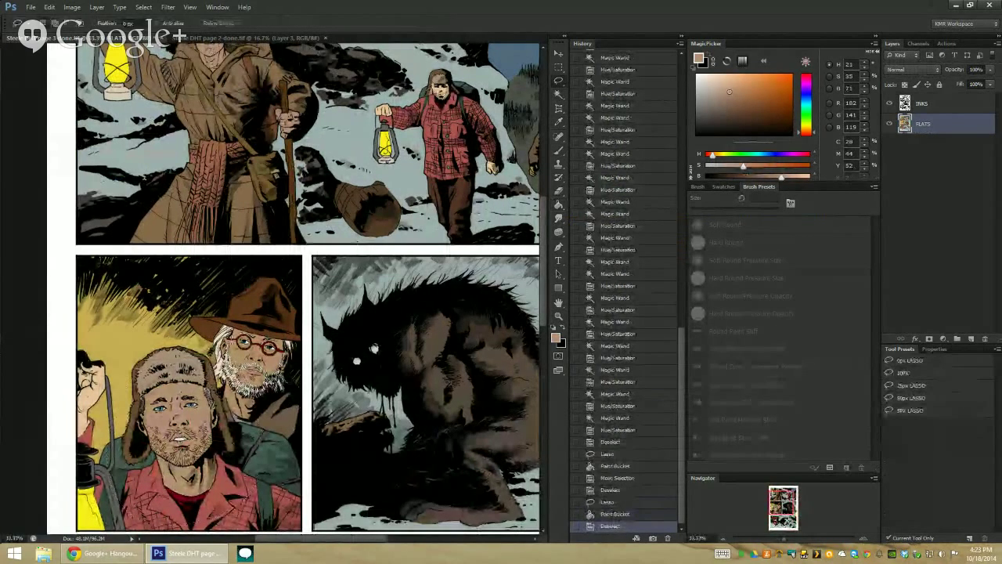
scroll(270, 433, down, 3)
scroll(270, 433, up, 2)
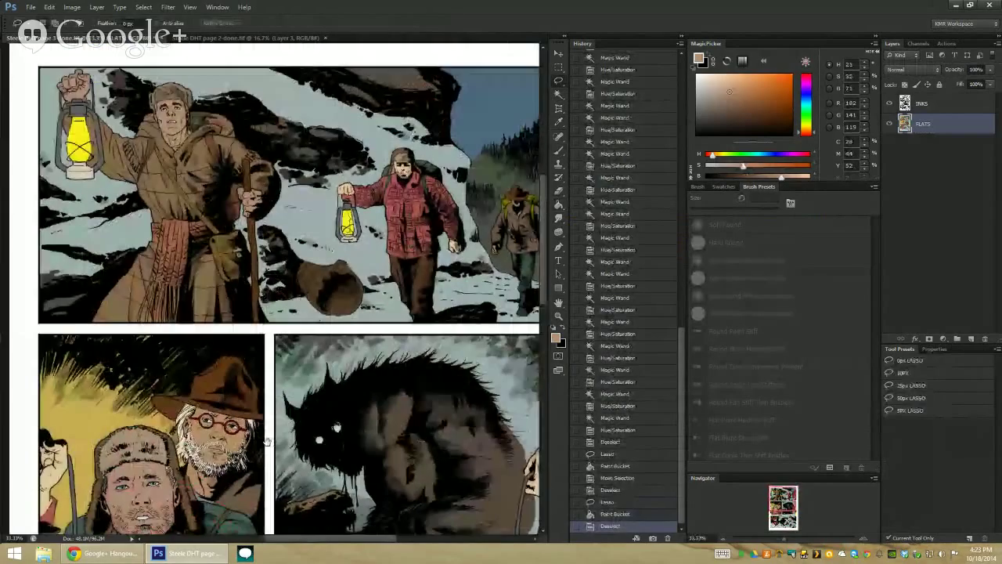
drag(270, 433, 280, 311)
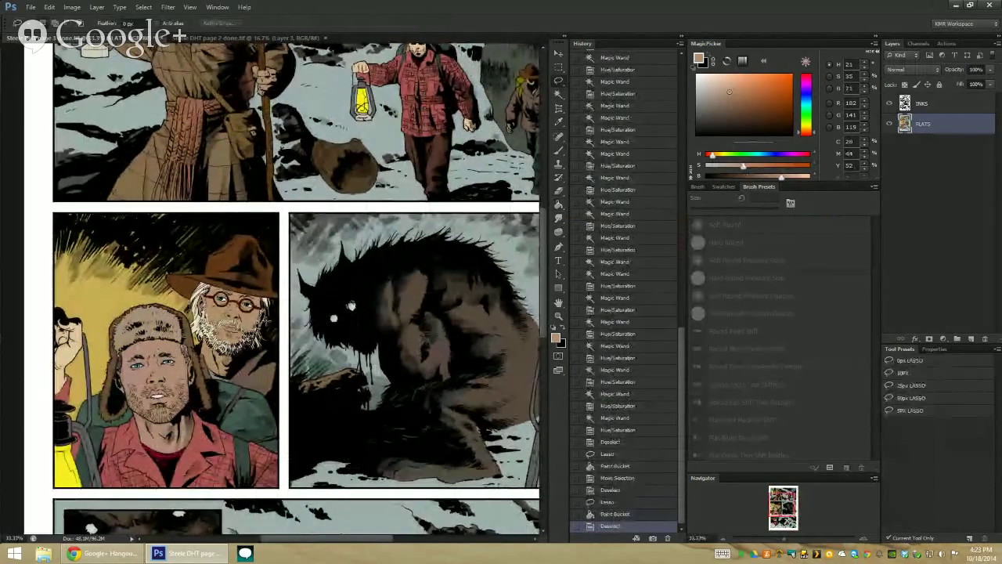
key(ctrl+z)
scroll(360, 276, up, 3)
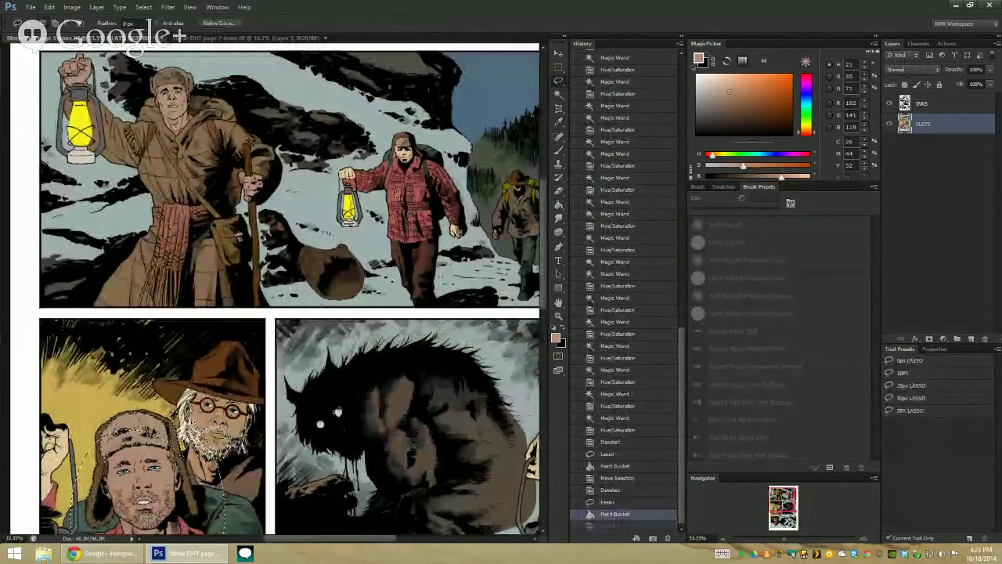
Paint-bucket fill the lassoed face area in the lantern-lit panel and deselect
key(b)
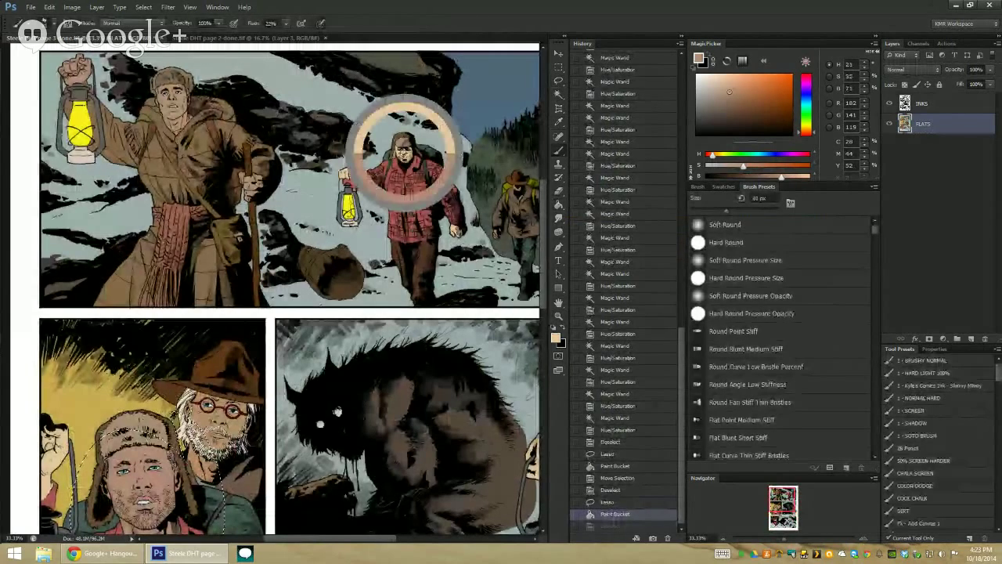
drag(403, 153, 430, 20)
key(g)
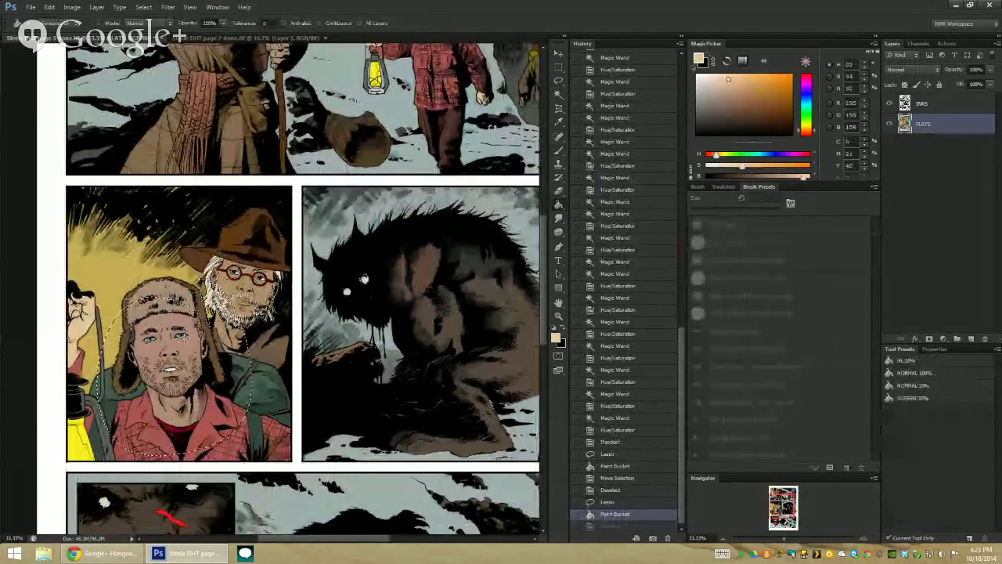
click(169, 352)
key(ctrl+d)
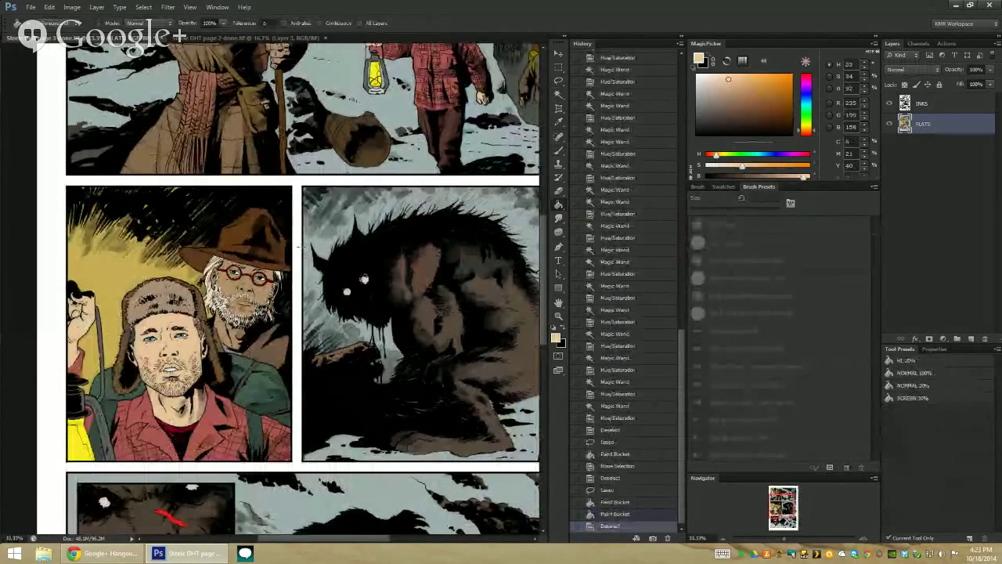
Make a magic-wand-selected area richer and darker: Saturation +22, Lightness -16
key(w)
click(180, 330)
drag(373, 177, 327, 281)
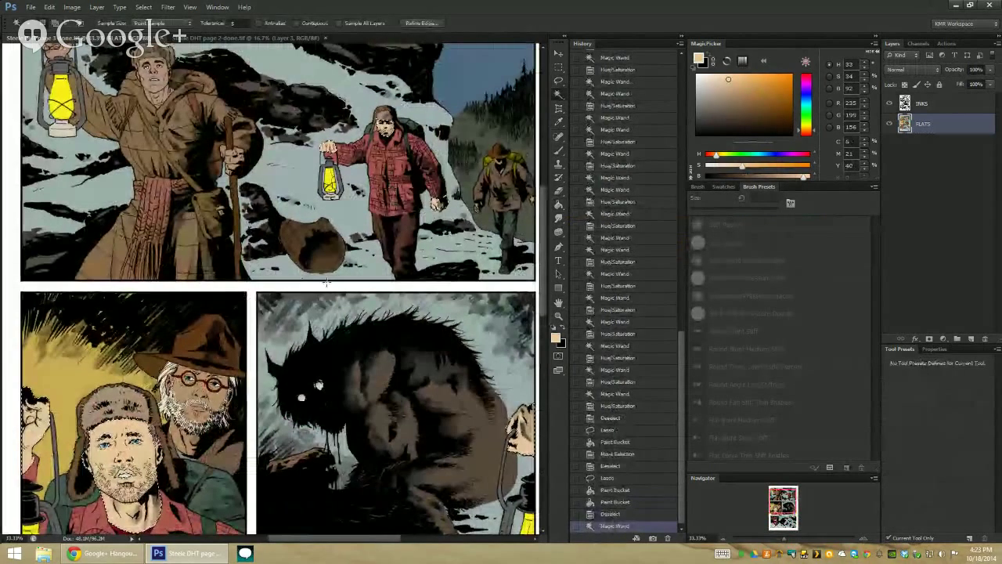
key(ctrl+u)
mouse_move(670, 319)
mouse_down()
mouse_move(656, 320)
mouse_move(663, 346)
mouse_move(682, 320)
mouse_up()
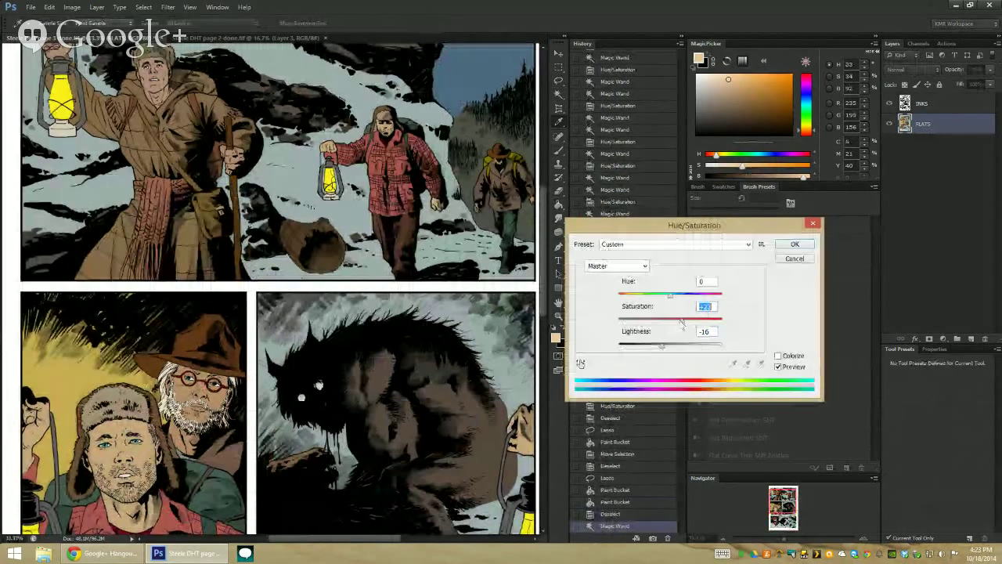
click(671, 295)
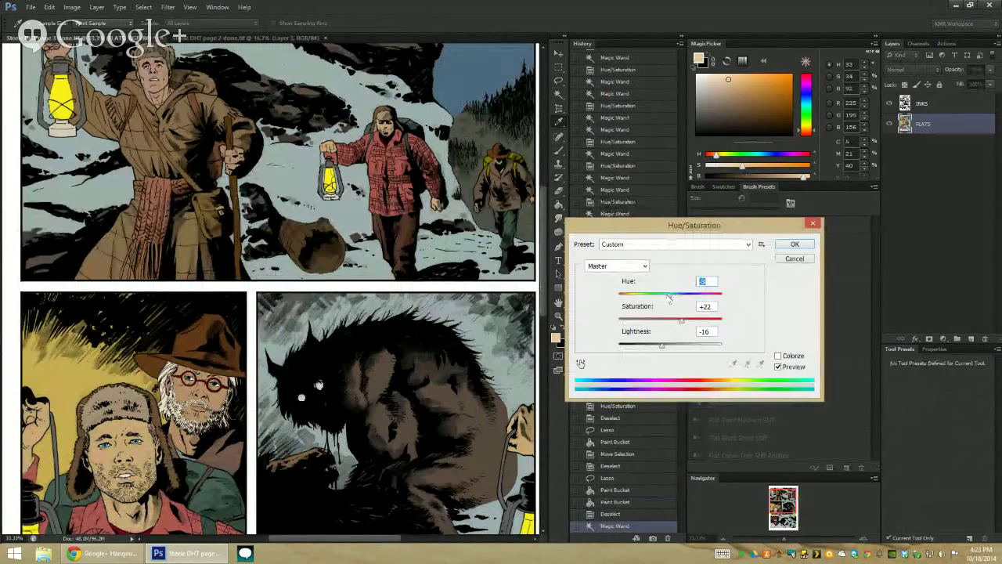
click(781, 247)
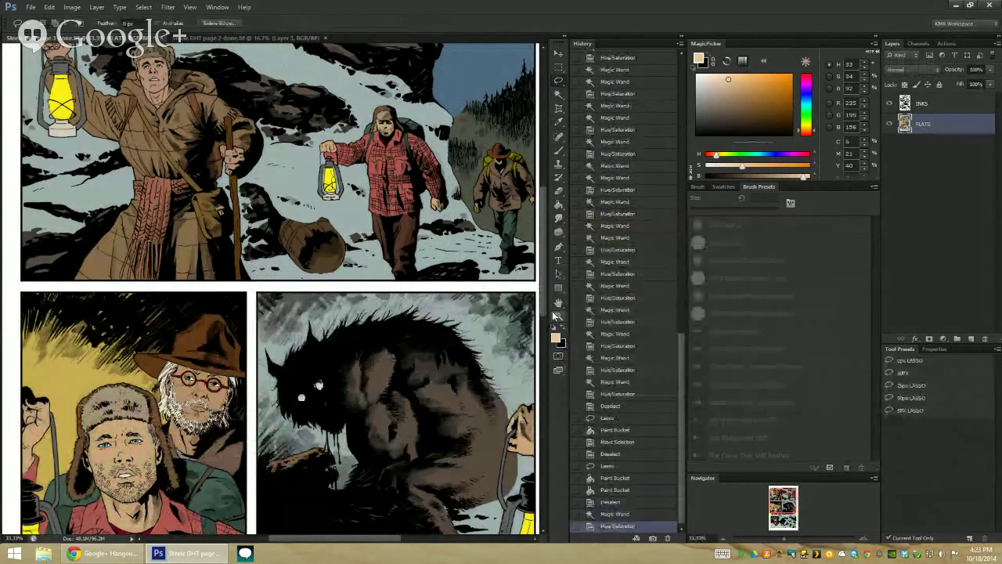
Mute the bright red blood and mouth in the monster close-up to -33 saturation
key(ctrl+0)
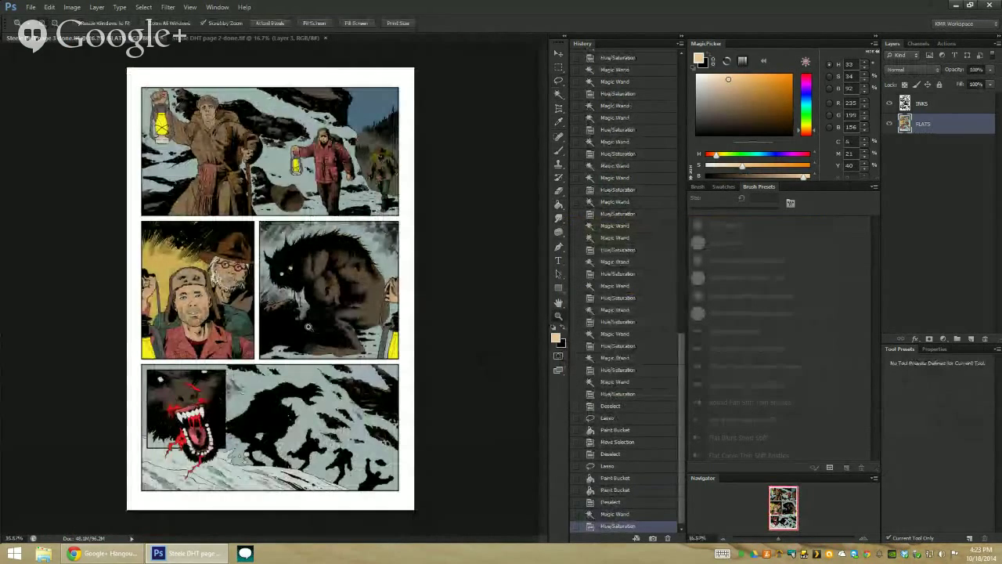
scroll(308, 326, up, 2)
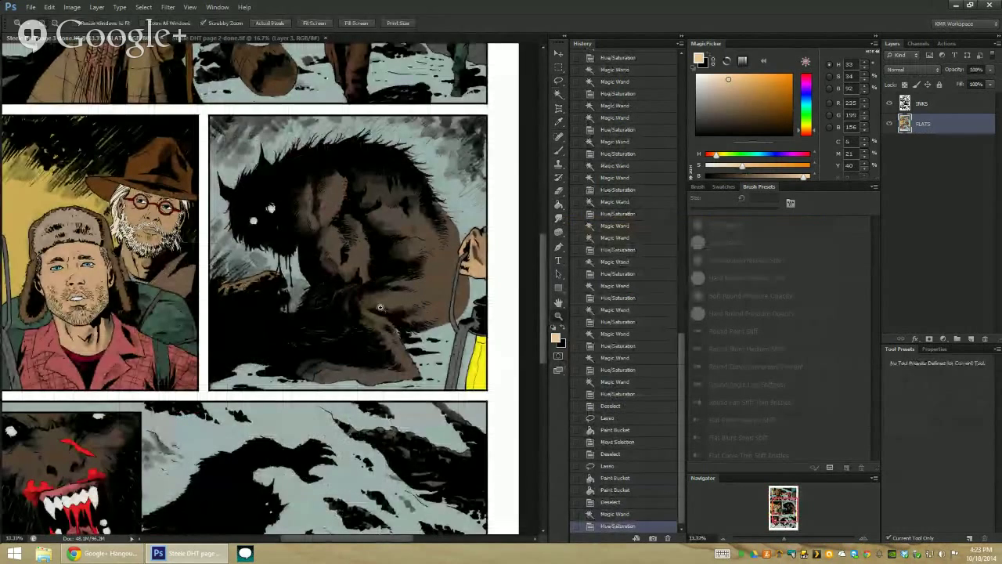
scroll(380, 307, down, 2)
scroll(382, 305, down, 1)
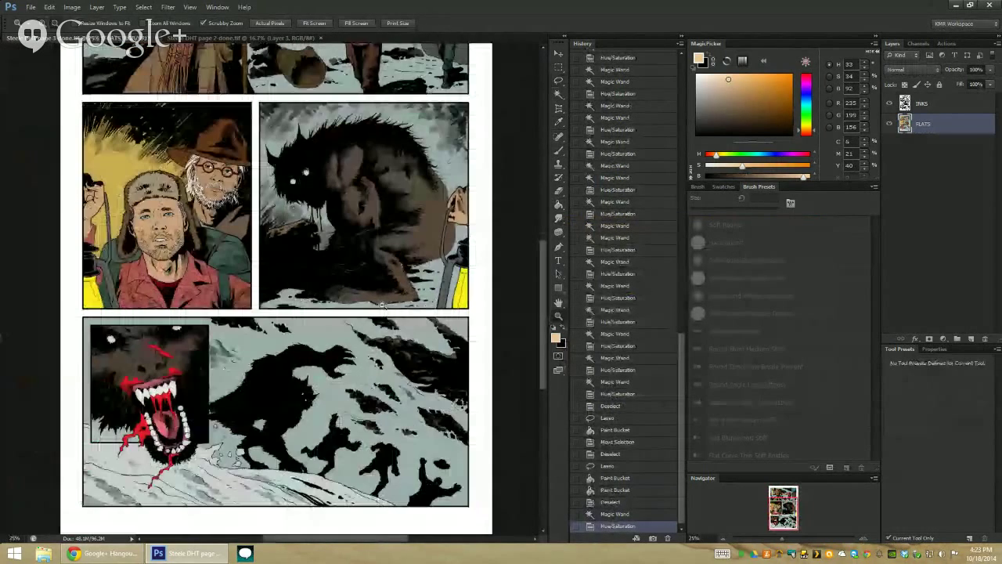
key(w)
click(315, 213)
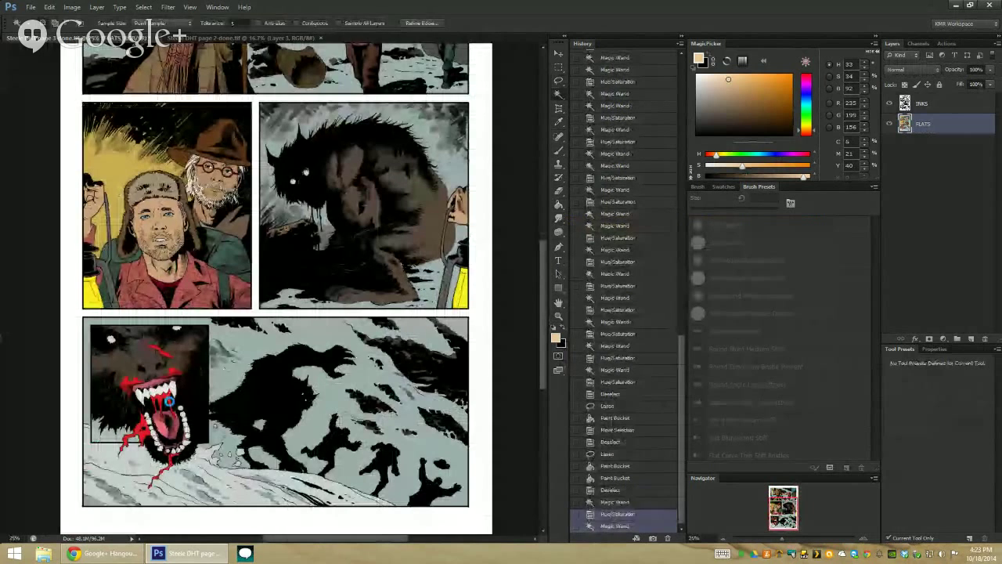
key(ctrl+u)
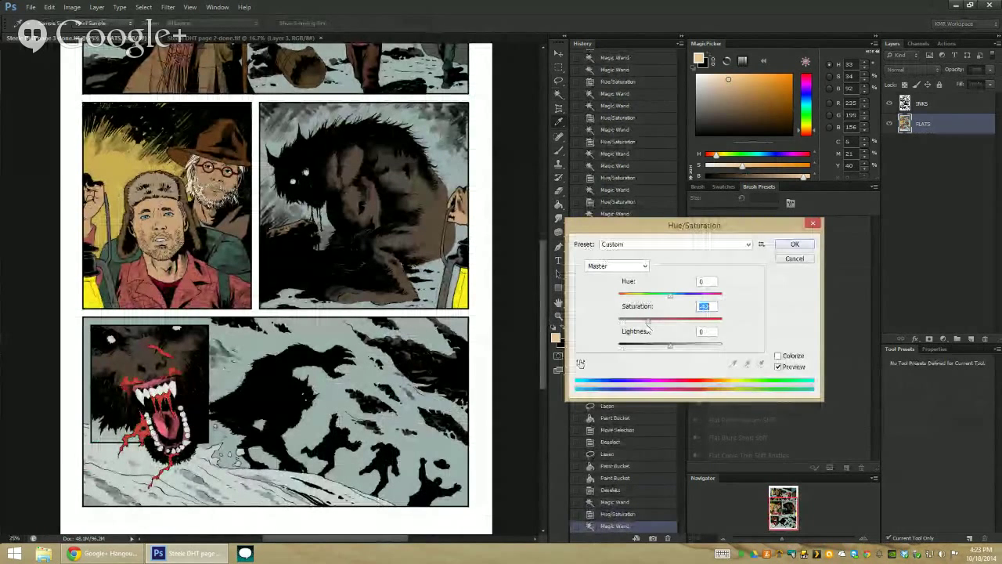
mouse_move(663, 321)
mouse_down()
mouse_move(648, 322)
mouse_move(660, 347)
mouse_up()
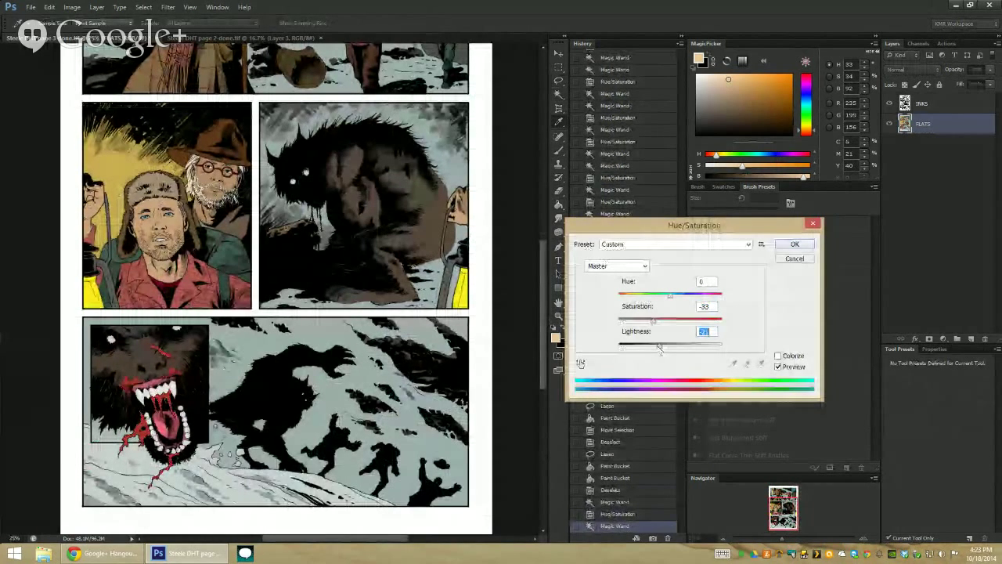
click(794, 244)
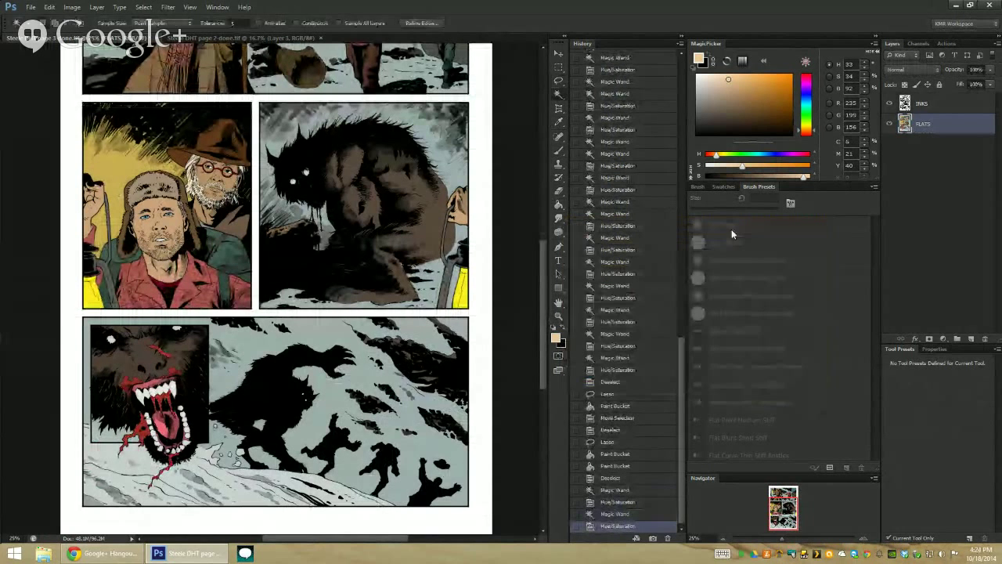
key(l)
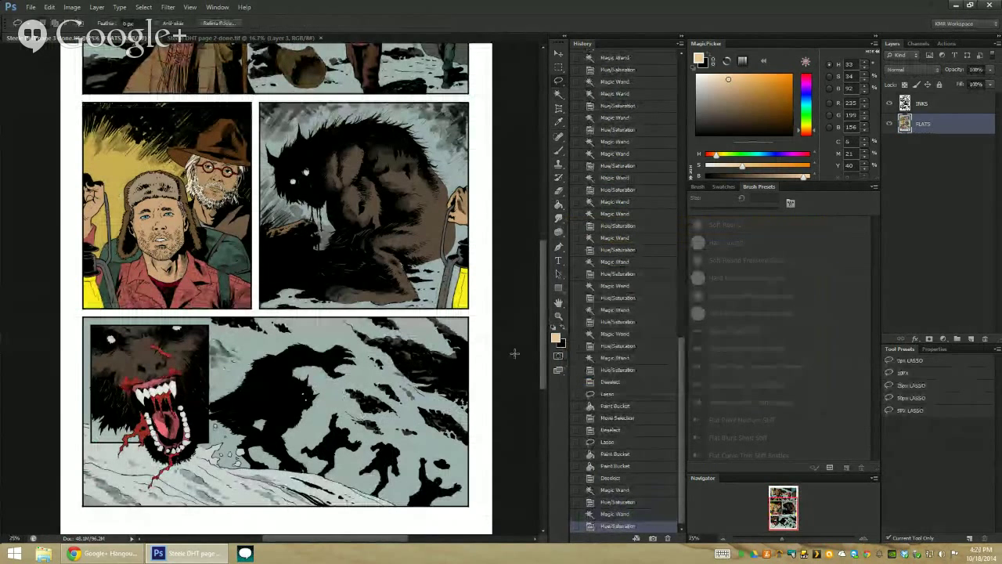
key(z)
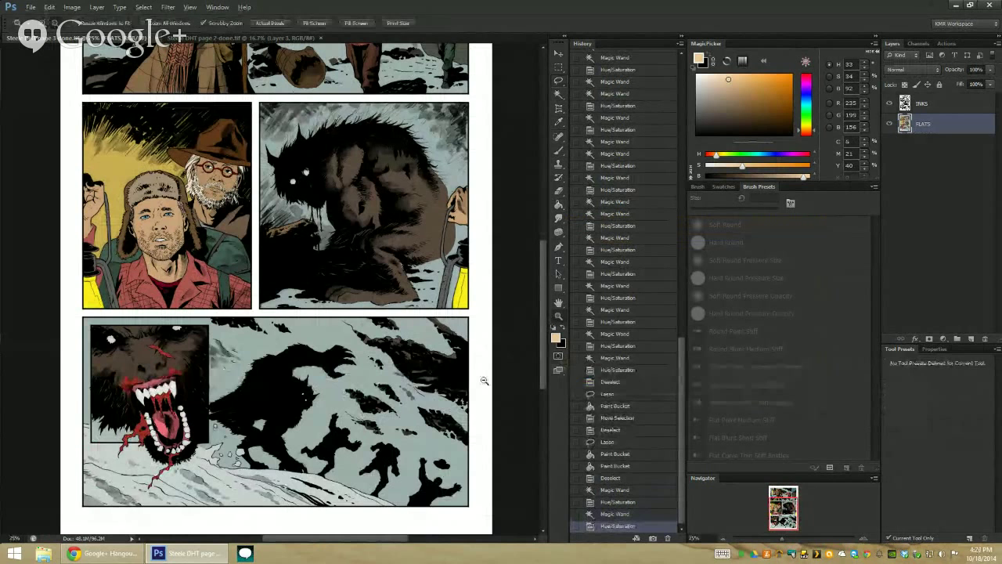
alt+click(480, 380)
Select the bottom panel's snow and Colorize it to Hue 208, Saturation 25, Lightness -35
key(w)
click(248, 487)
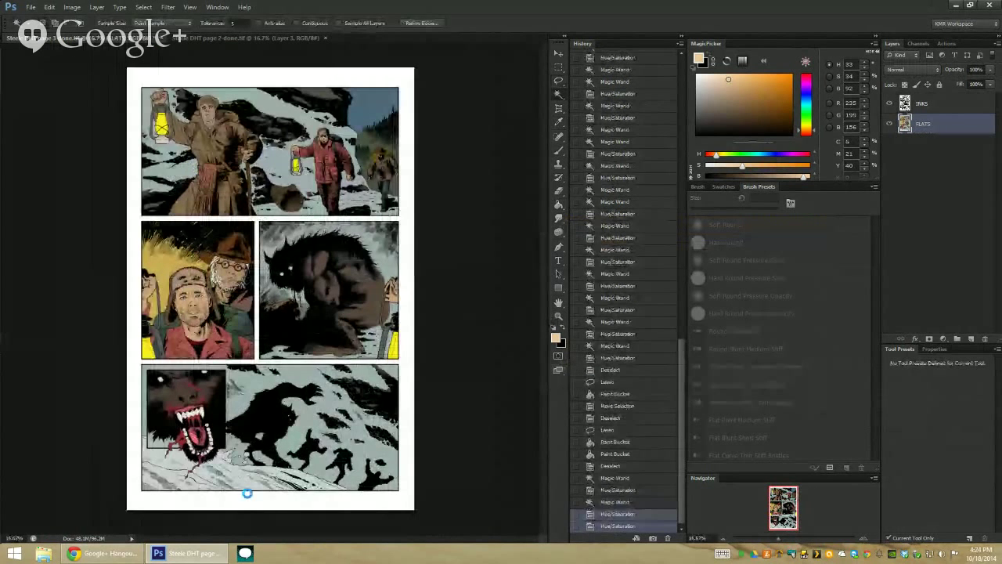
key(ctrl+u)
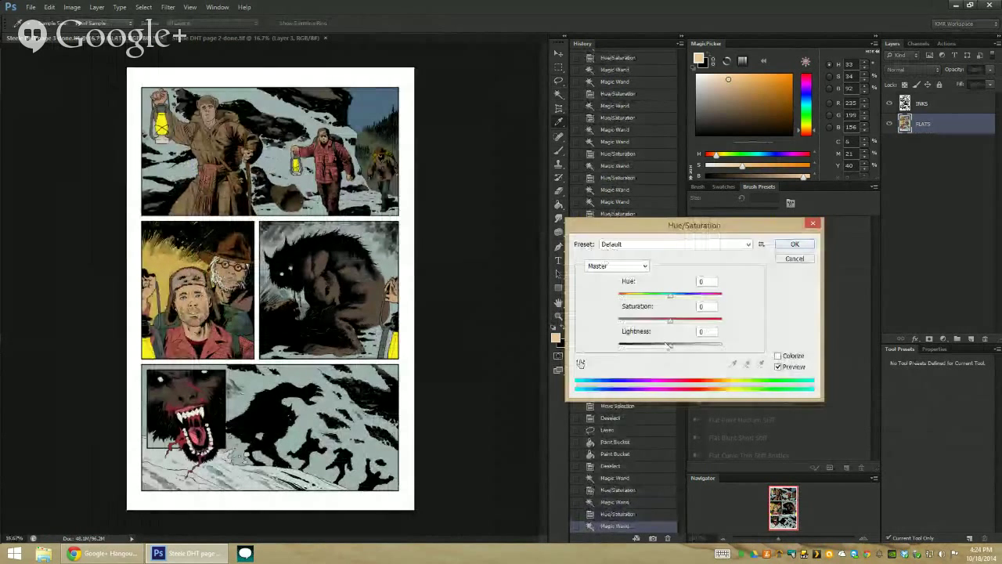
drag(670, 346, 651, 345)
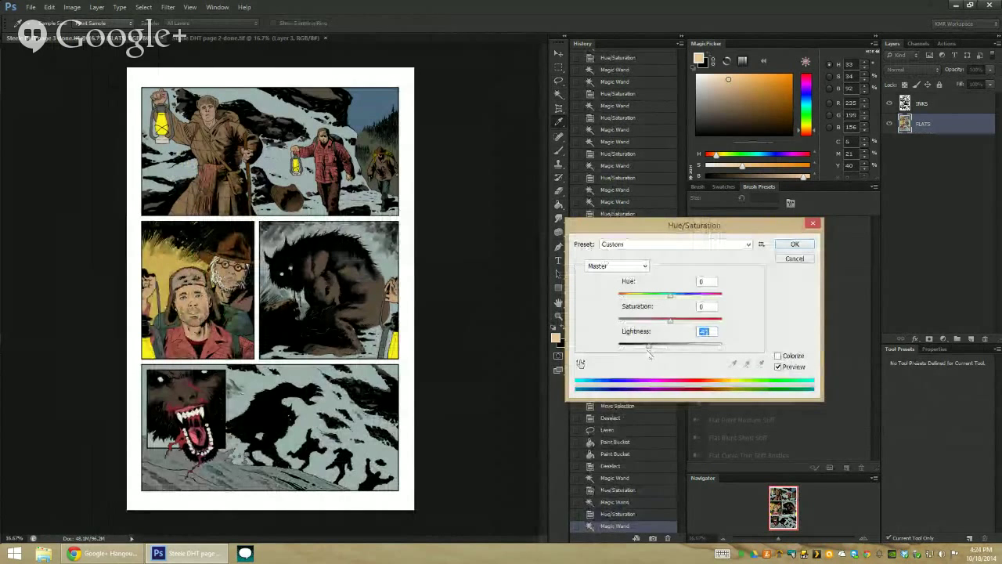
click(777, 355)
drag(675, 348, 651, 350)
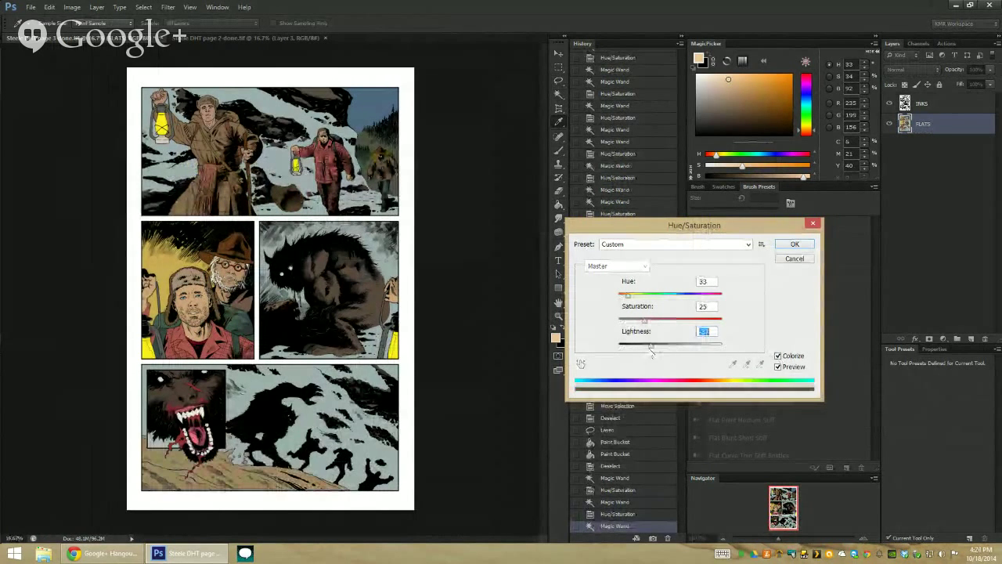
drag(655, 297, 676, 295)
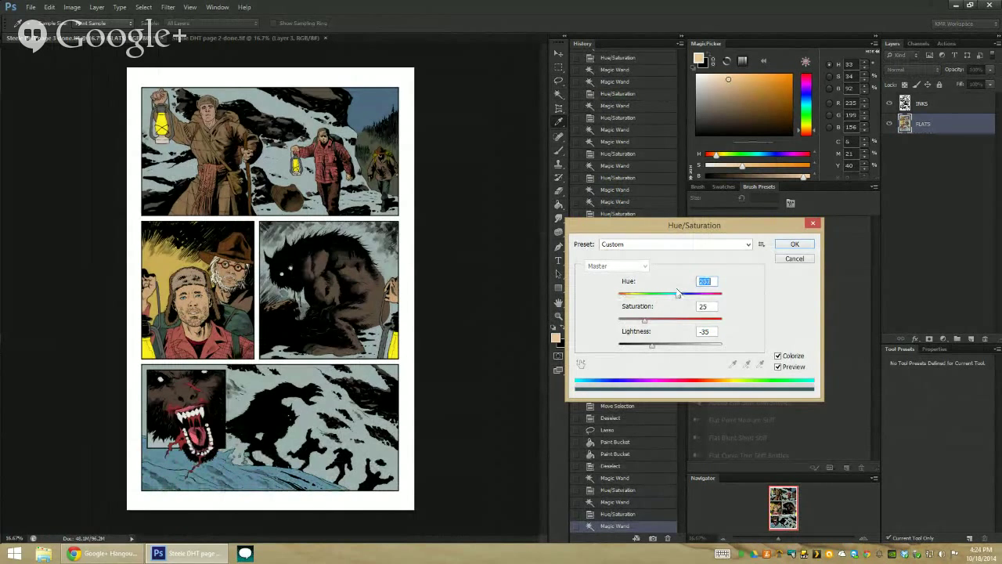
drag(679, 293, 629, 320)
click(794, 245)
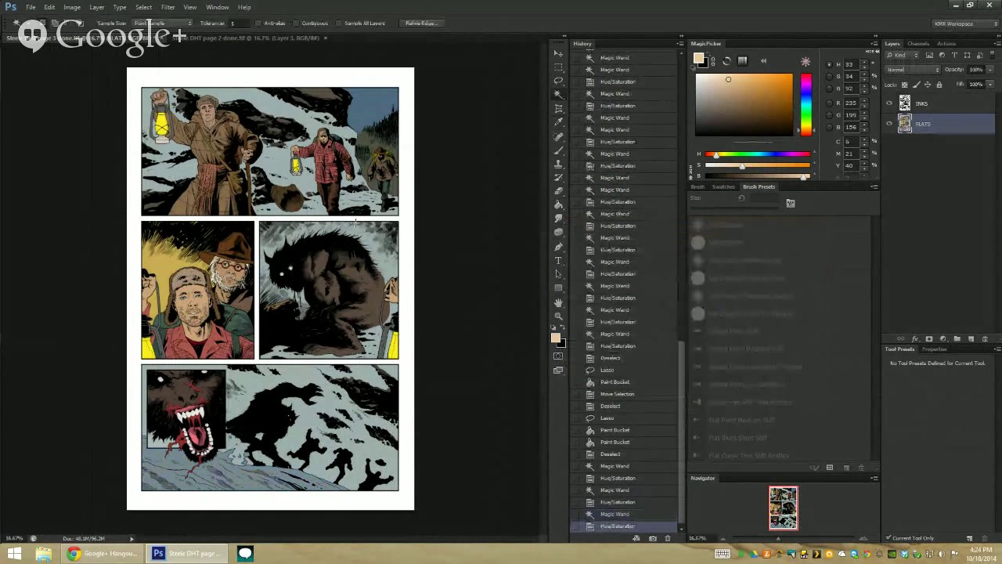
key(z)
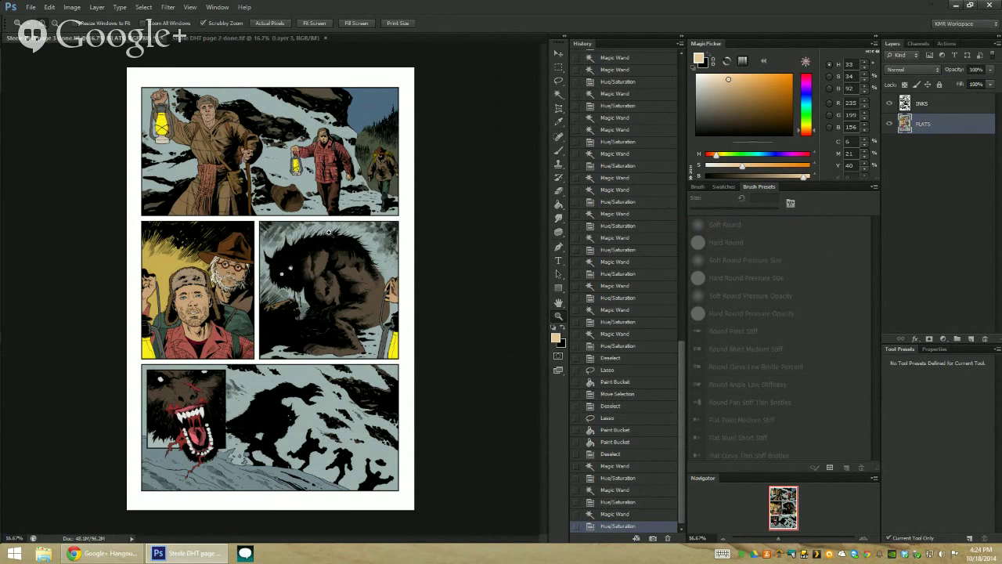
Duplicate the FLATS layer as a new layer named COLORS
right_click(946, 121)
click(951, 163)
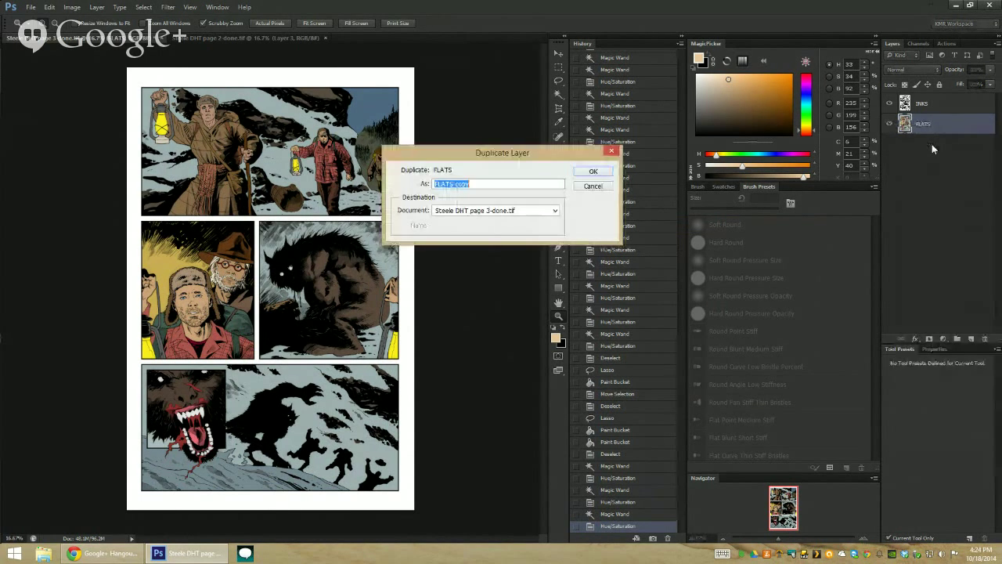
text(c)
key(BackSpace)
key(Caps_Lock)
text(COLORS)
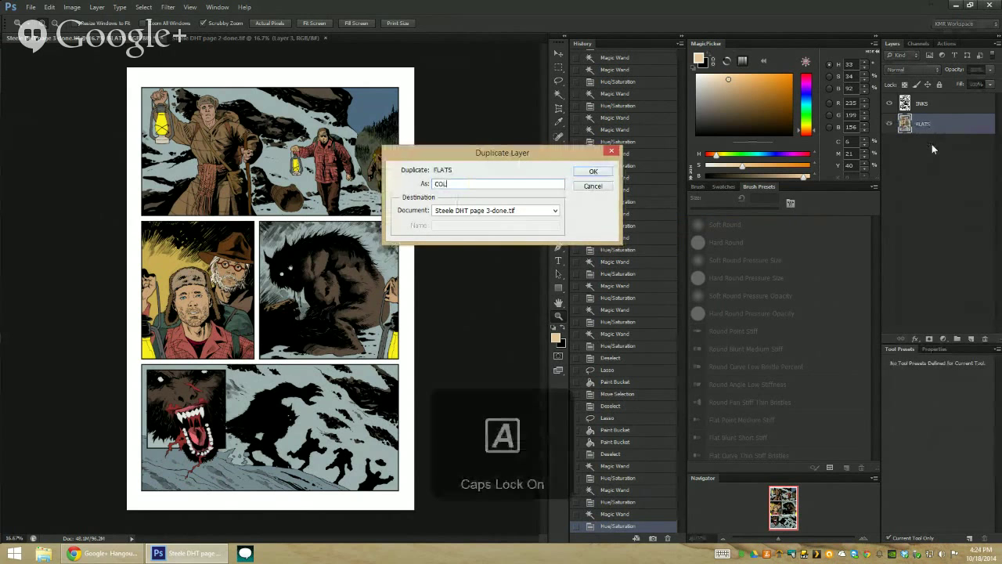
key(Return)
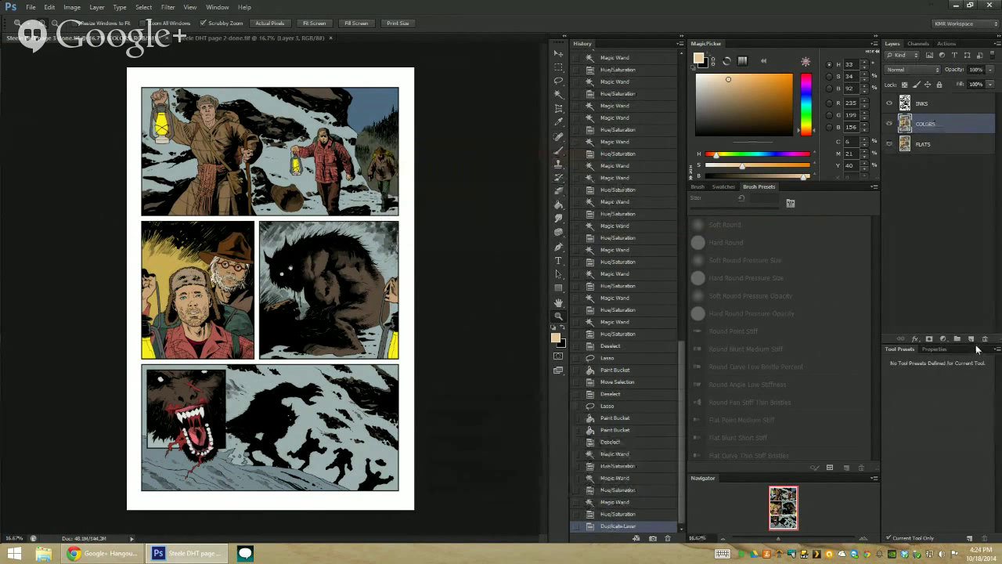
Add a new empty layer above COLORS and fill it with dark slate blue
click(971, 338)
key(b)
key(g)
click(722, 188)
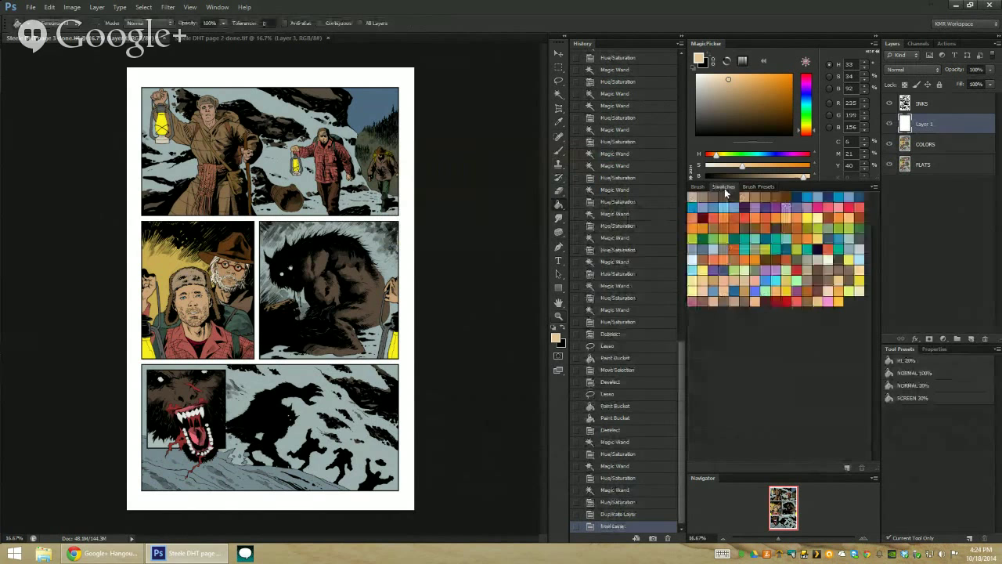
click(734, 269)
click(259, 469)
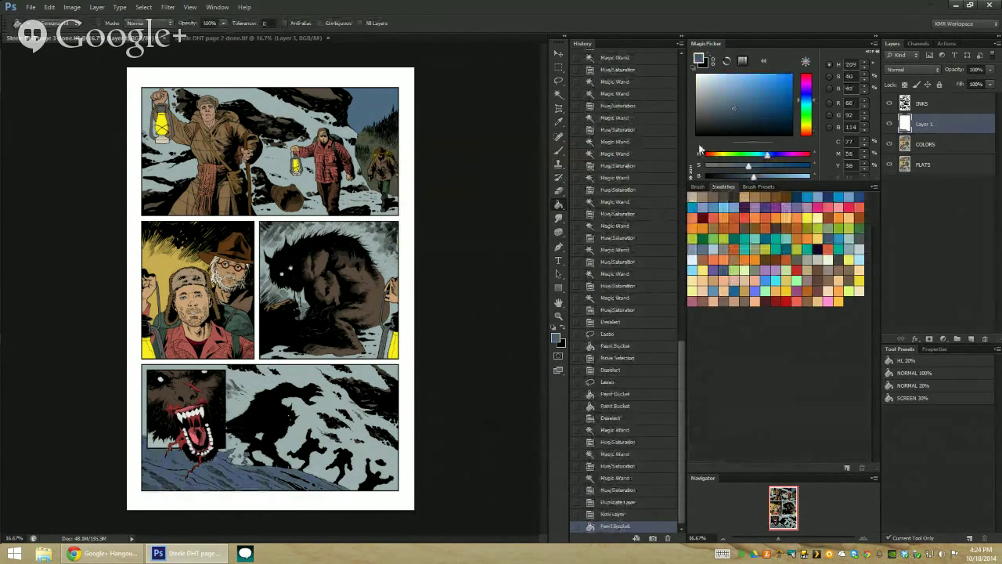
key(ctrl+z)
key(ctrl+d)
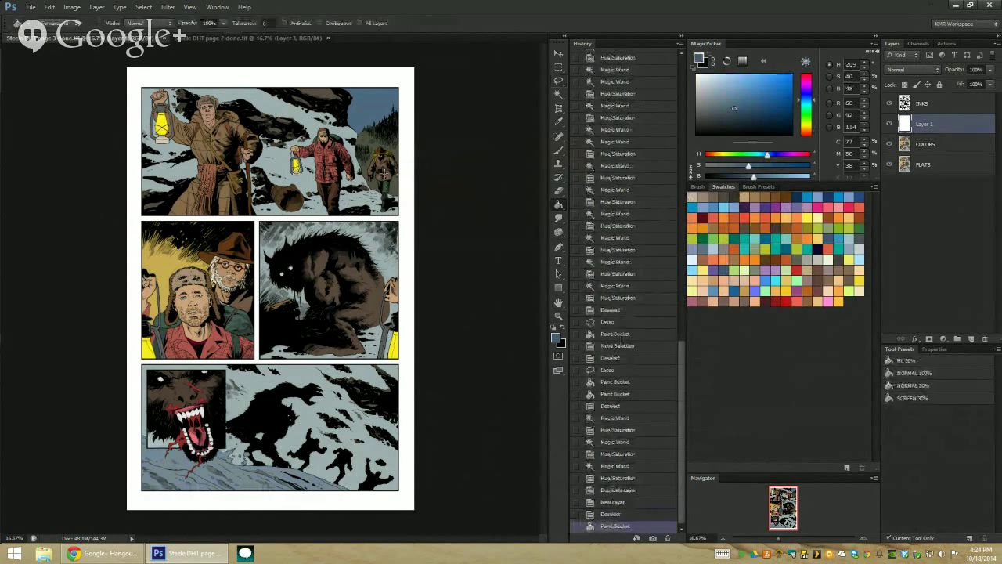
click(388, 243)
Set the slate-blue layer to Color blend mode at 40% opacity, then float the other page
click(912, 69)
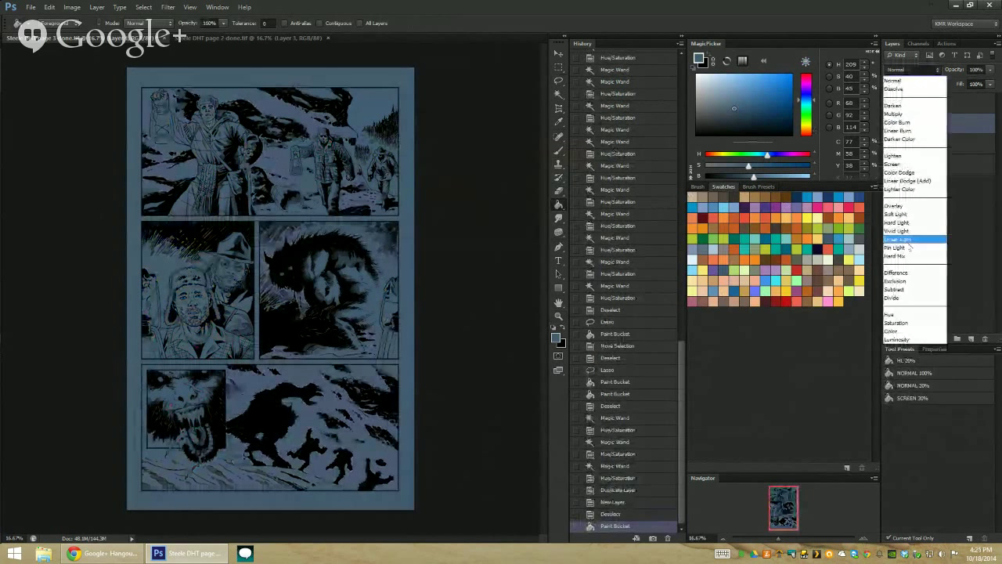
click(898, 331)
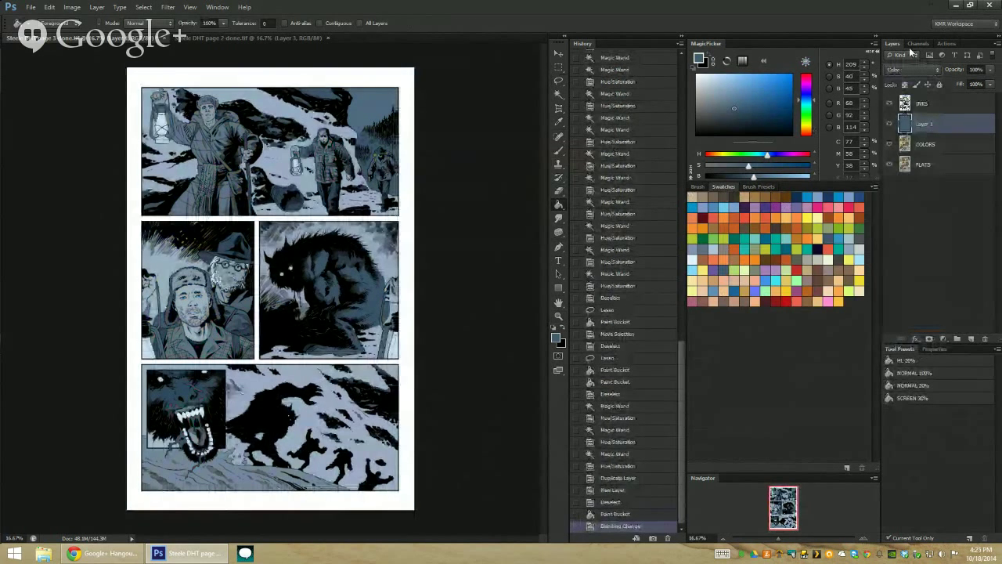
click(989, 71)
drag(988, 81, 959, 83)
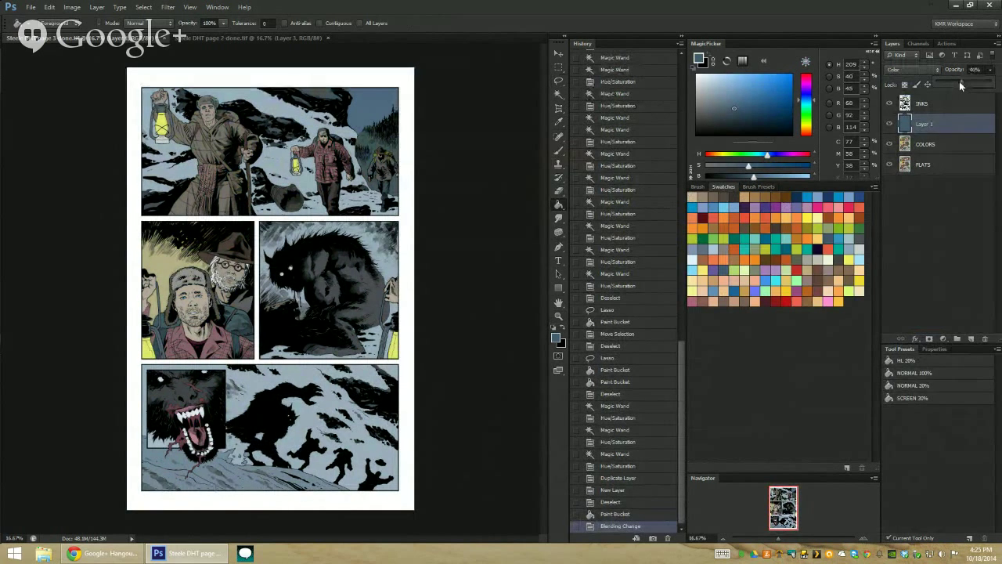
drag(959, 81, 958, 81)
click(559, 316)
alt+click(371, 306)
mouse_move(303, 38)
mouse_down()
mouse_move(529, 56)
mouse_move(506, 68)
mouse_up()
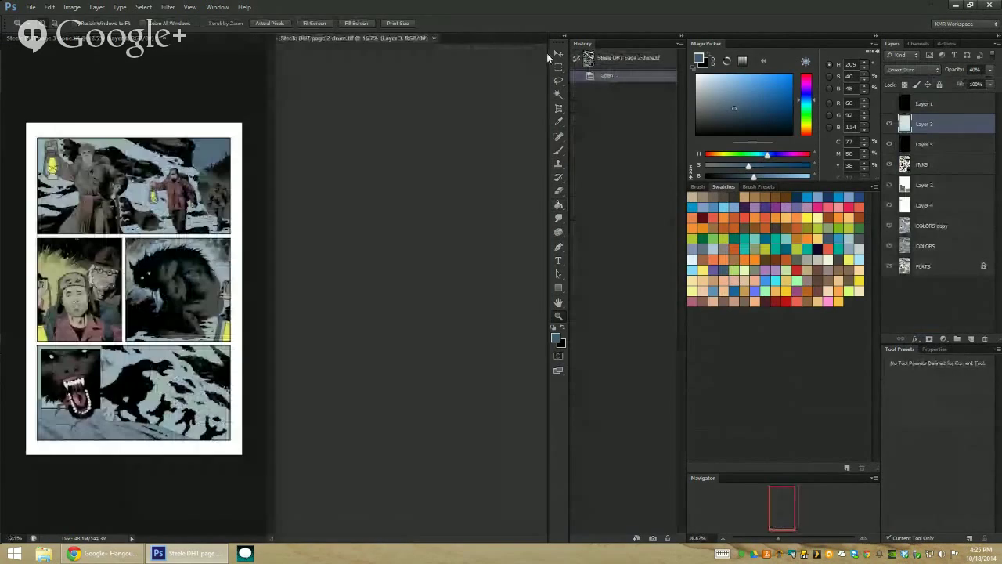
Zoom out on the other page, dock it back with the tabs, and zoom into the tinted page
alt+click(432, 231)
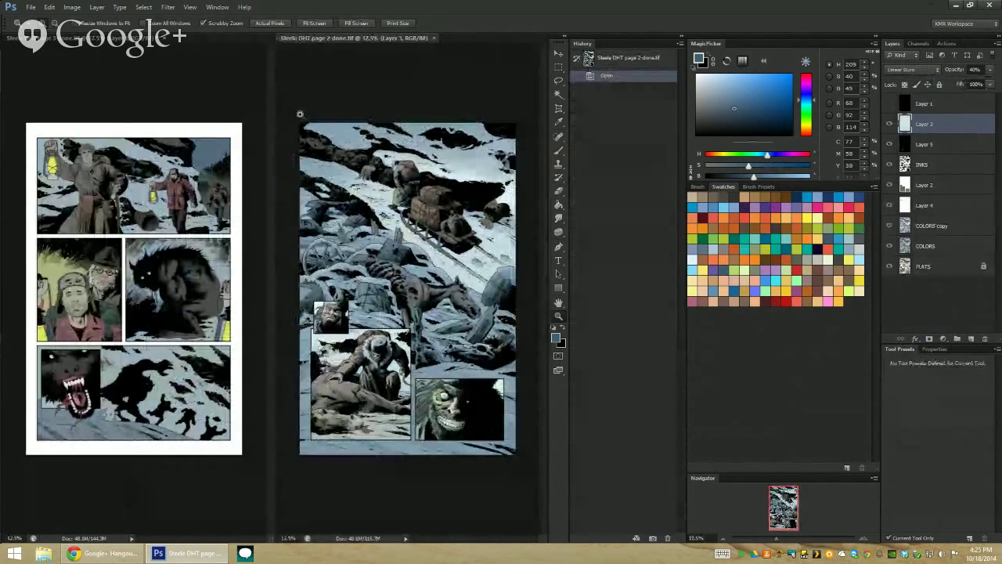
drag(327, 43, 168, 43)
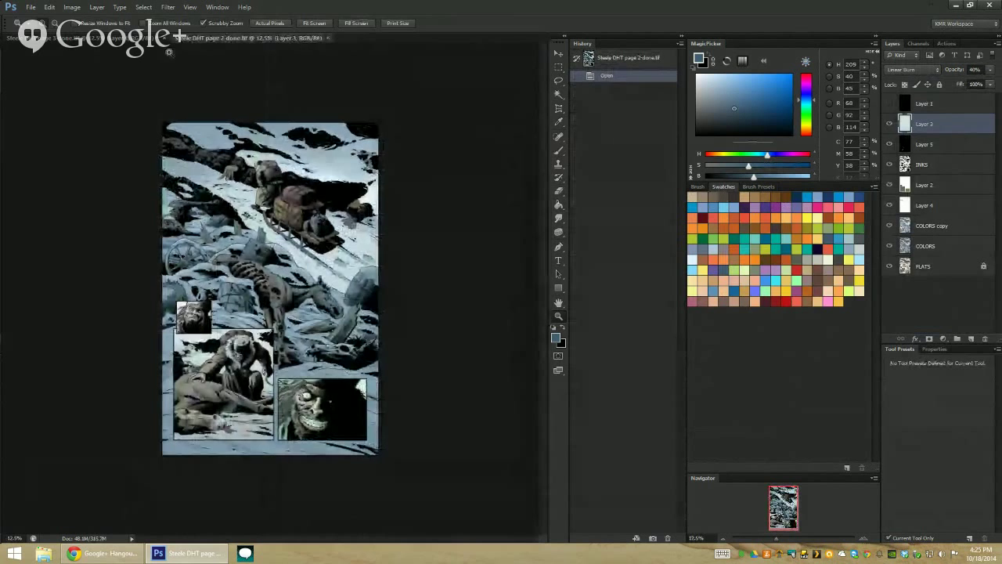
click(165, 45)
key(ctrl+plus)
key(ctrl+plus)
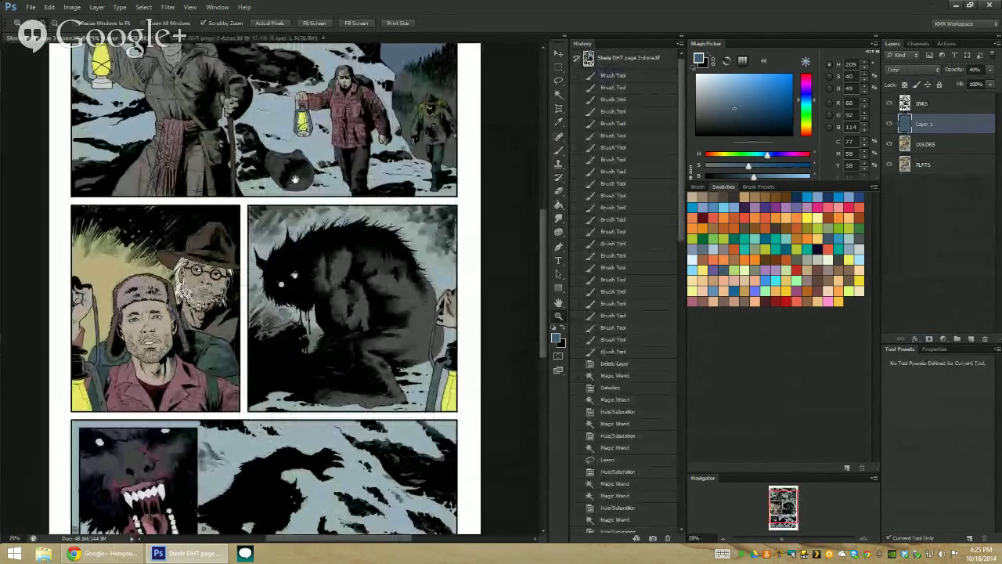
Clear the selection and make the slate-blue tint layer the working layer
key(l)
key(ctrl+d)
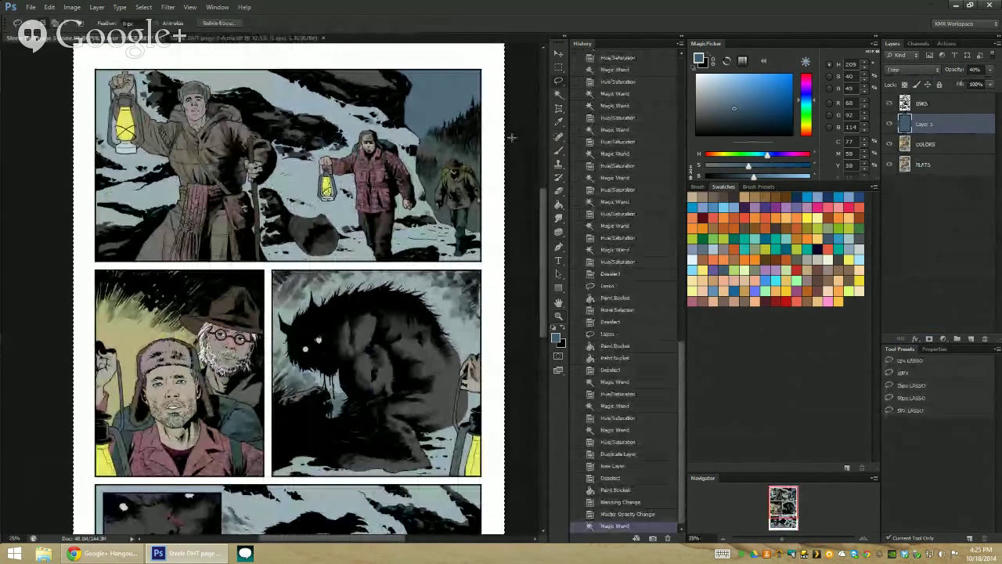
click(951, 144)
key(w)
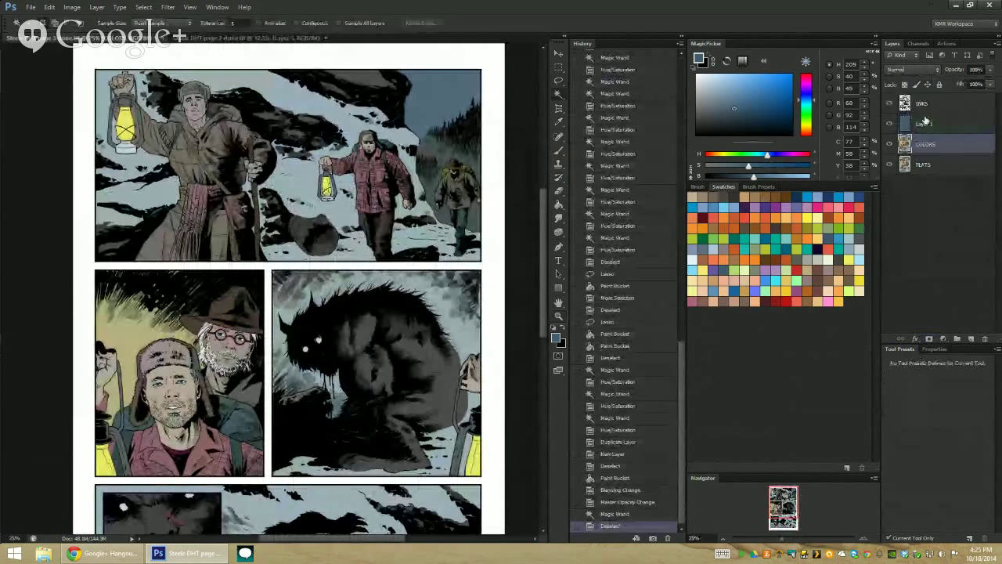
click(926, 125)
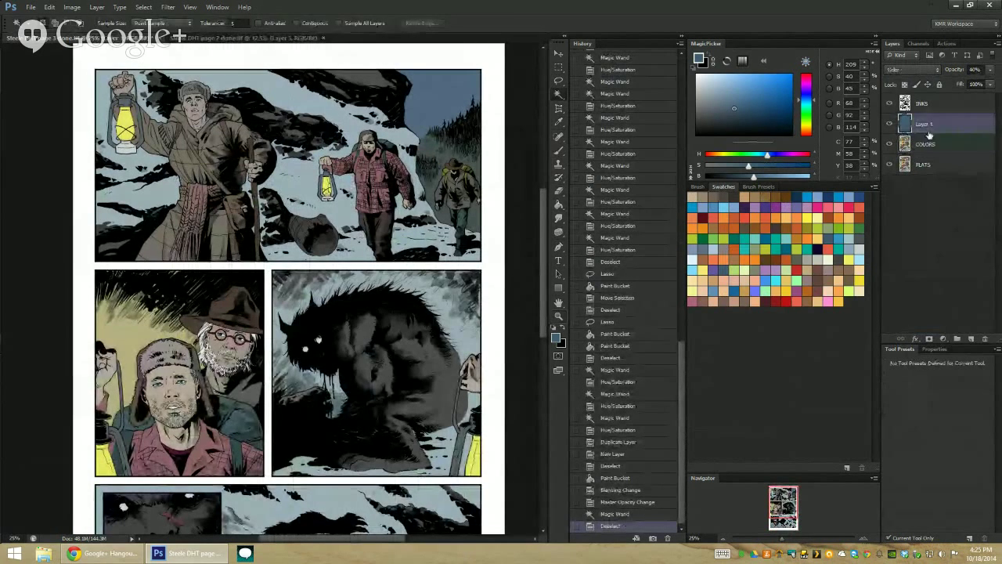
Merge the tint layer down into COLORS and desaturate the old man's beard with Hue/Saturation
right_click(929, 126)
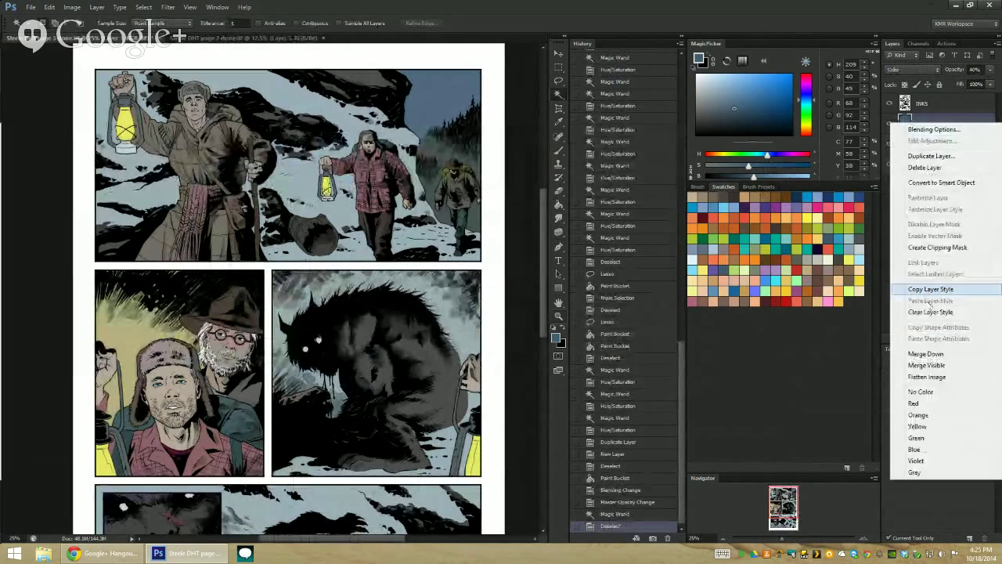
click(912, 350)
click(208, 101)
key(ctrl+u)
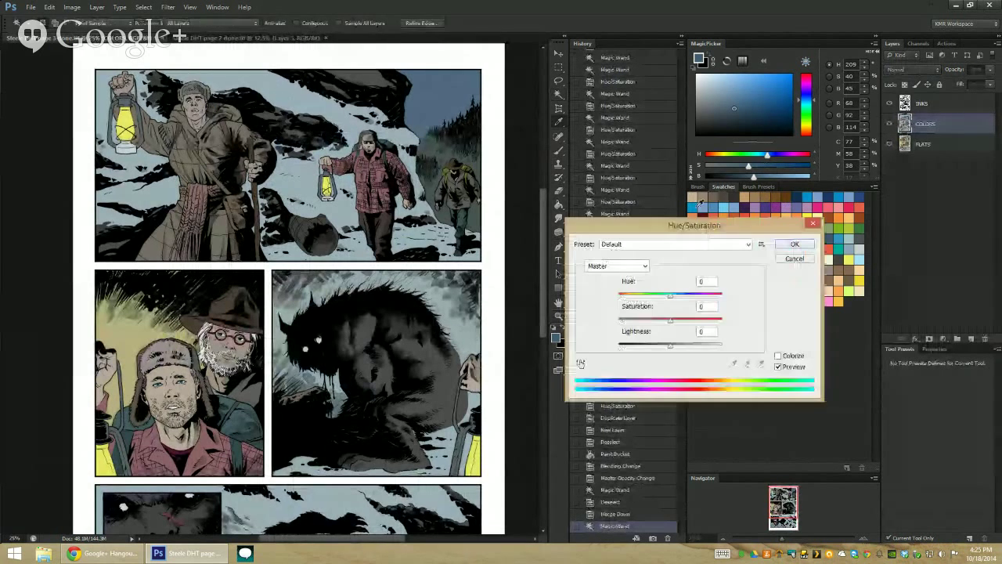
drag(669, 320, 658, 319)
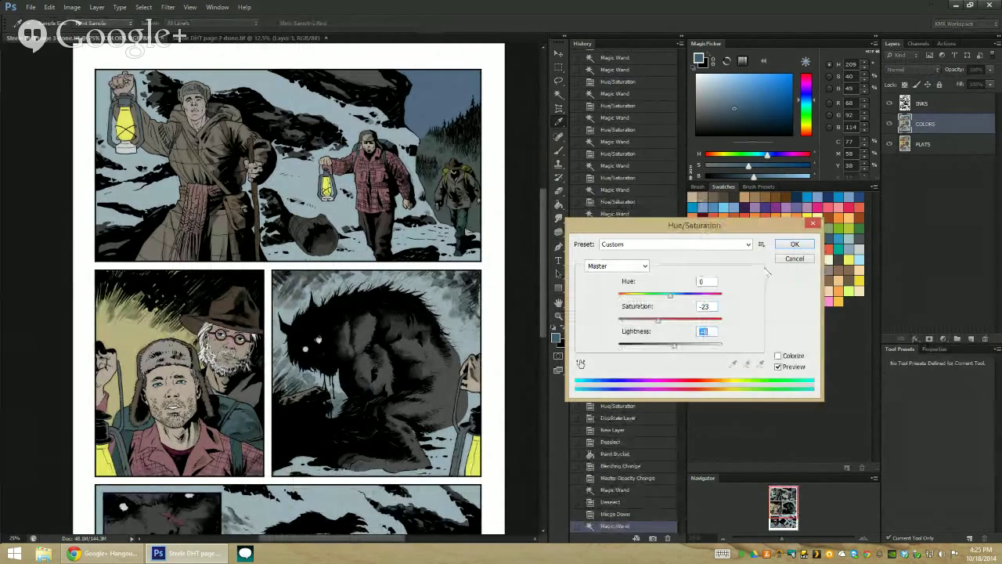
click(793, 243)
scroll(359, 168, down, 3)
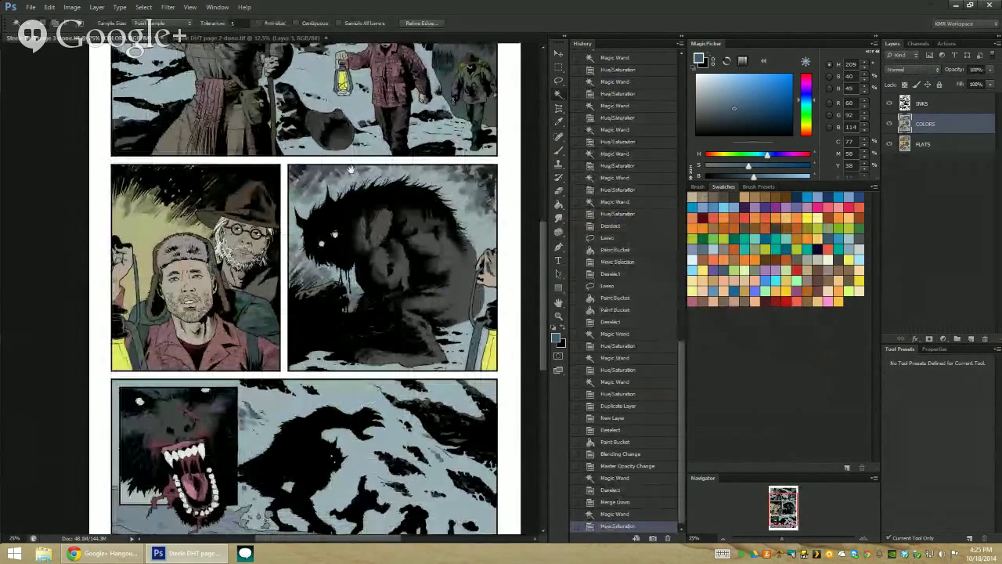
scroll(268, 222, up, 3)
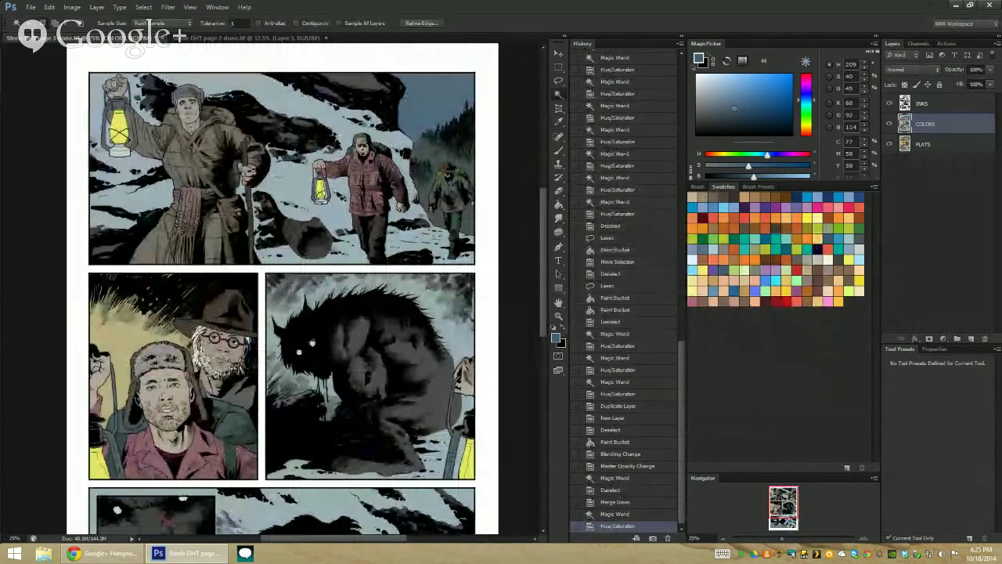
click(227, 362)
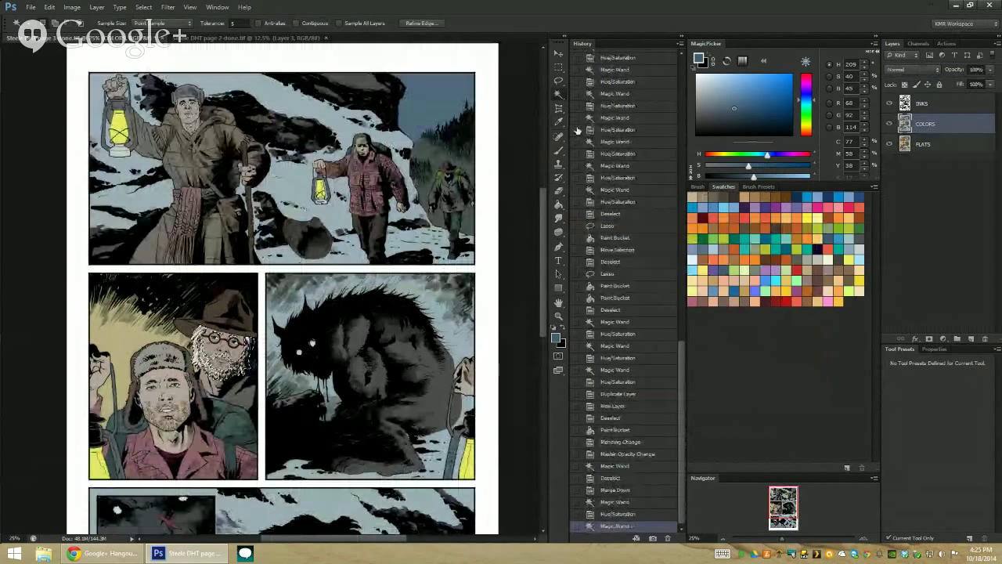
Add a new empty layer above INKS with black as the fill colour
click(921, 104)
click(971, 342)
key(g)
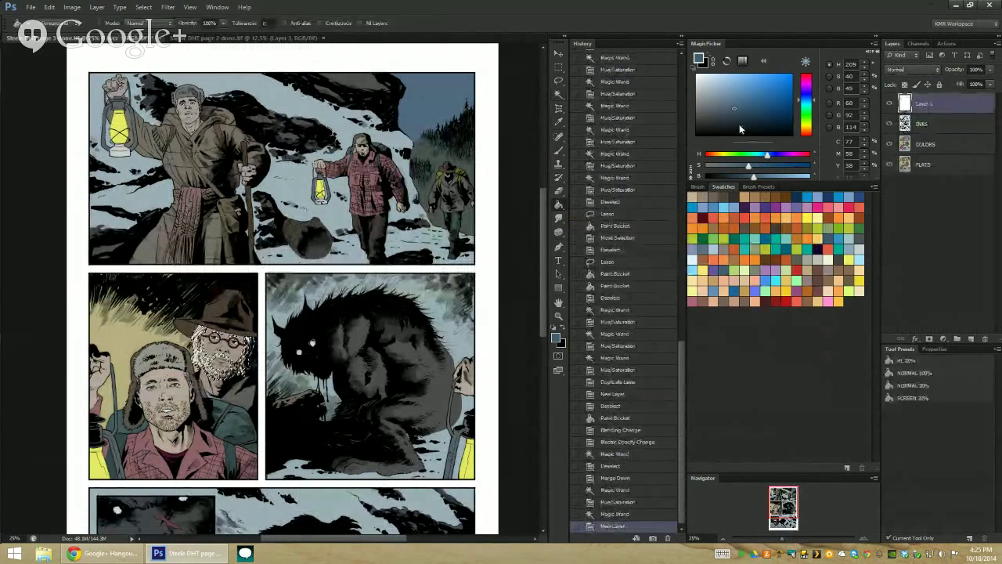
drag(741, 130, 695, 137)
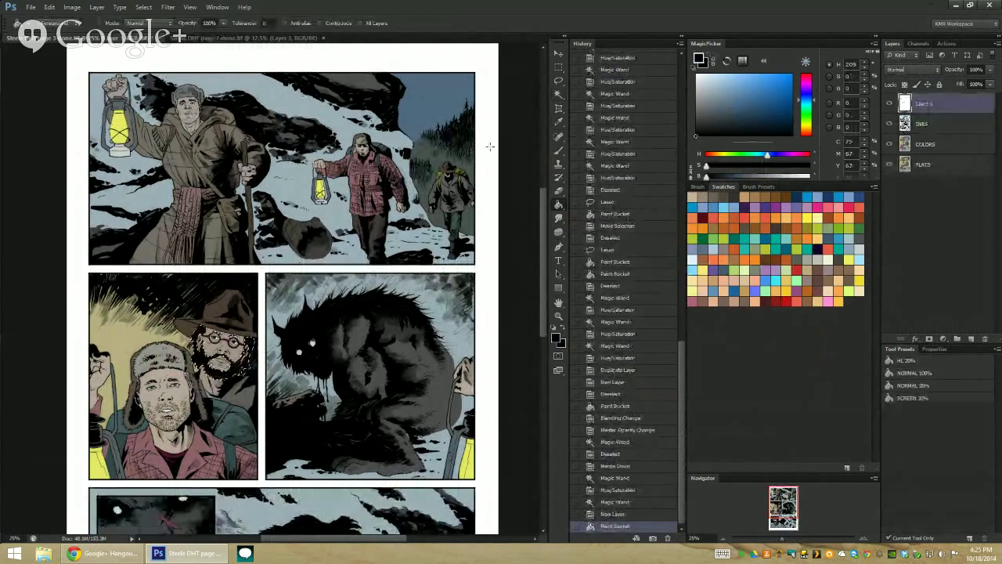
key(l)
key(ctrl+d)
Fill the layer black, add the two-line 'THERE ARE SOME KICKSTARTER BACKERS…' note, and rescale it
click(448, 154)
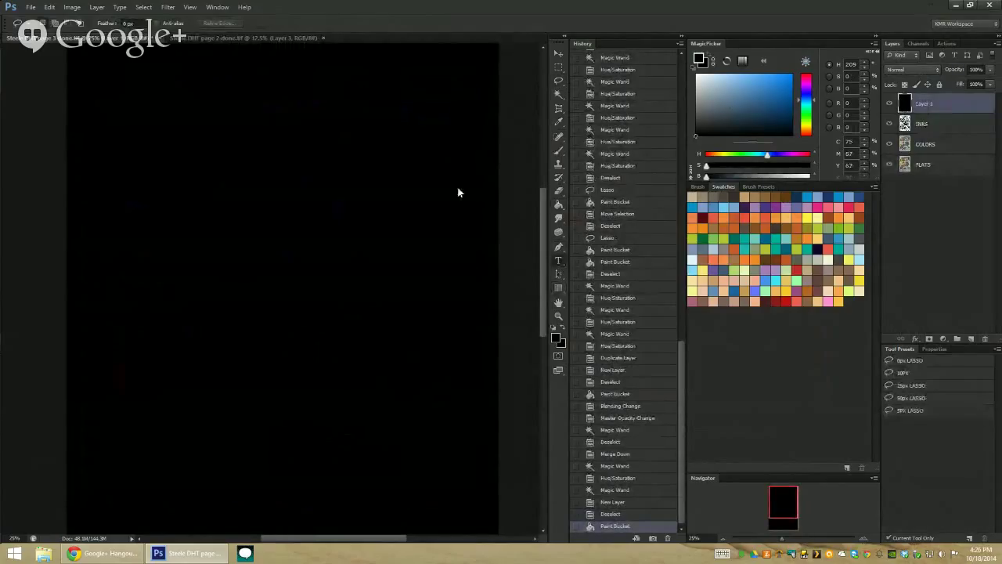
key(t)
click(213, 175)
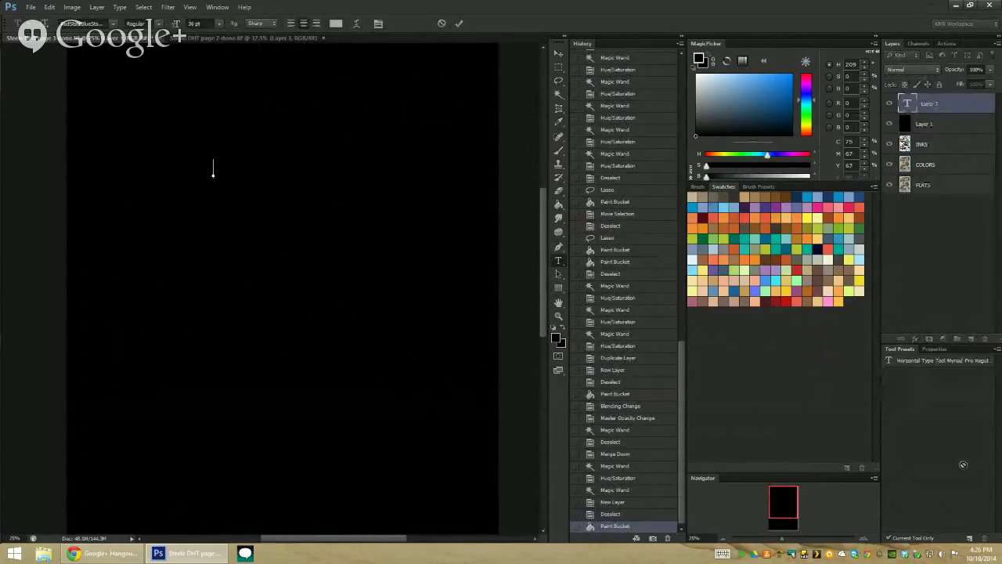
text(THERE)
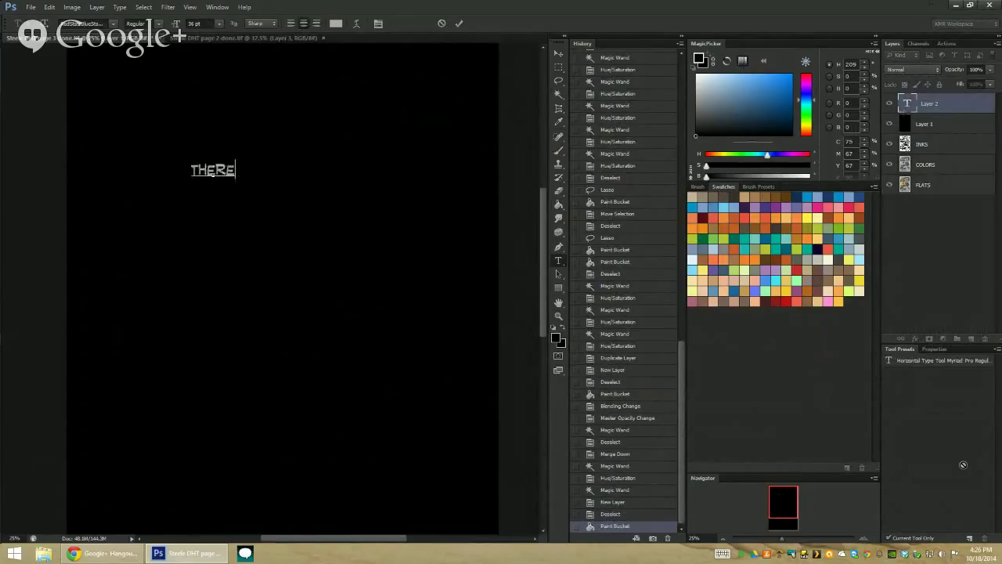
text( ARE SOME KICK)
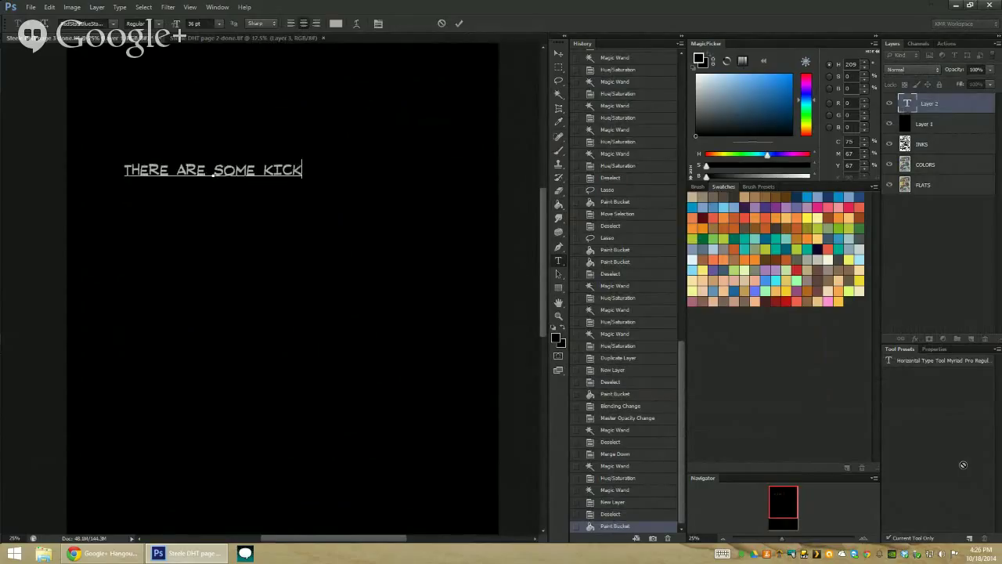
text(STARTER)
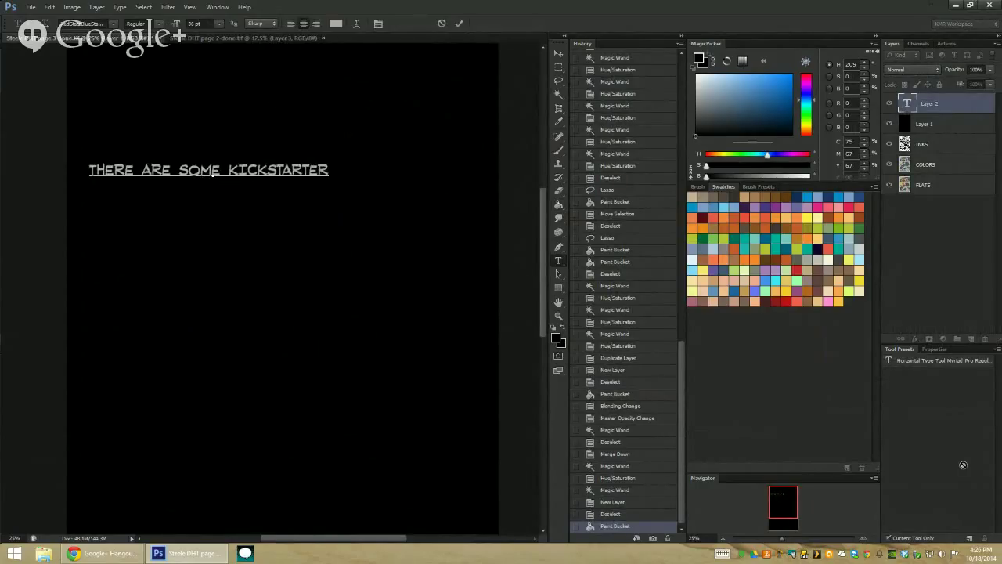
key(Return)
text(BACKERS IN )
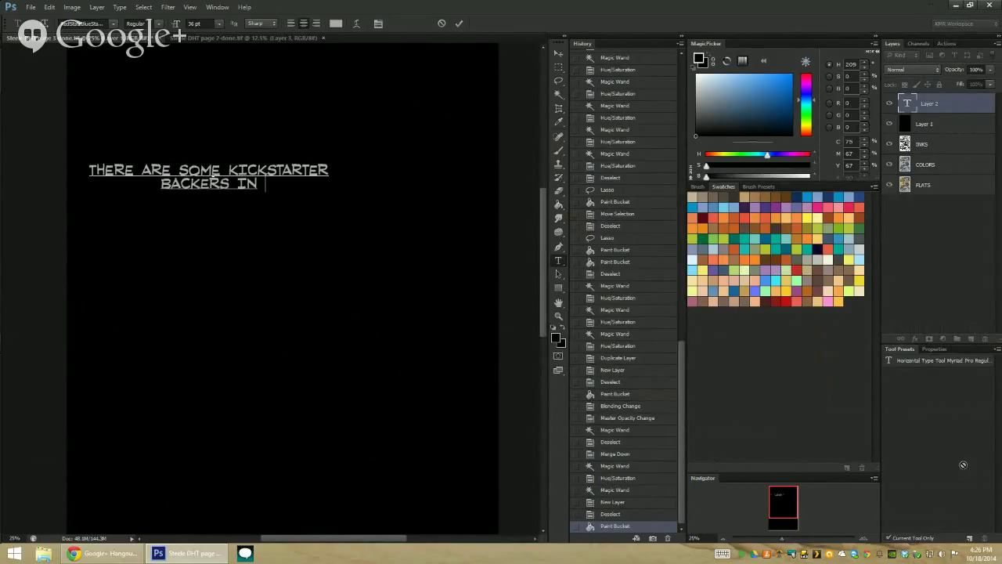
text(THIS PAGE... )
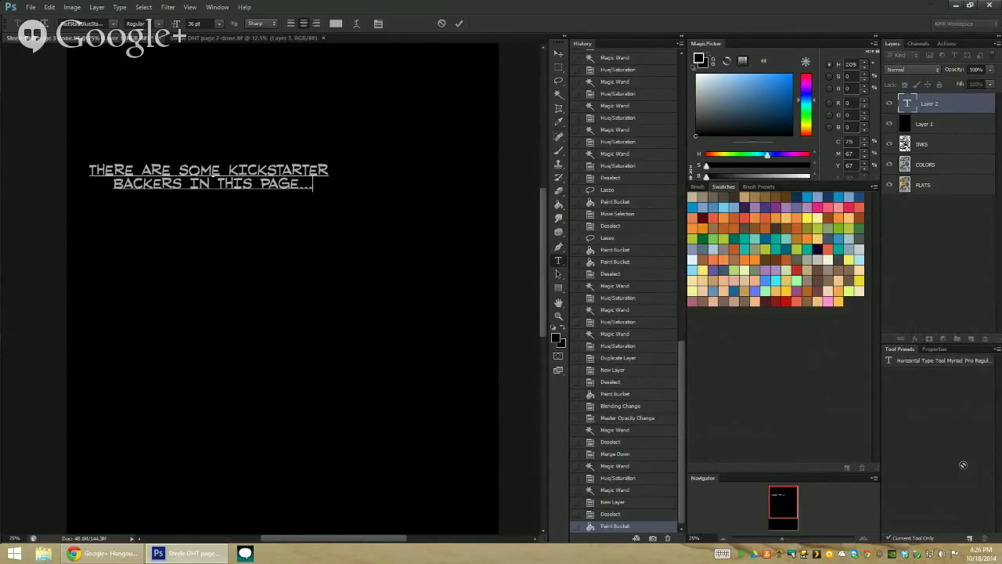
text(I NEE)
text(D TO SEE THE REFEREN)
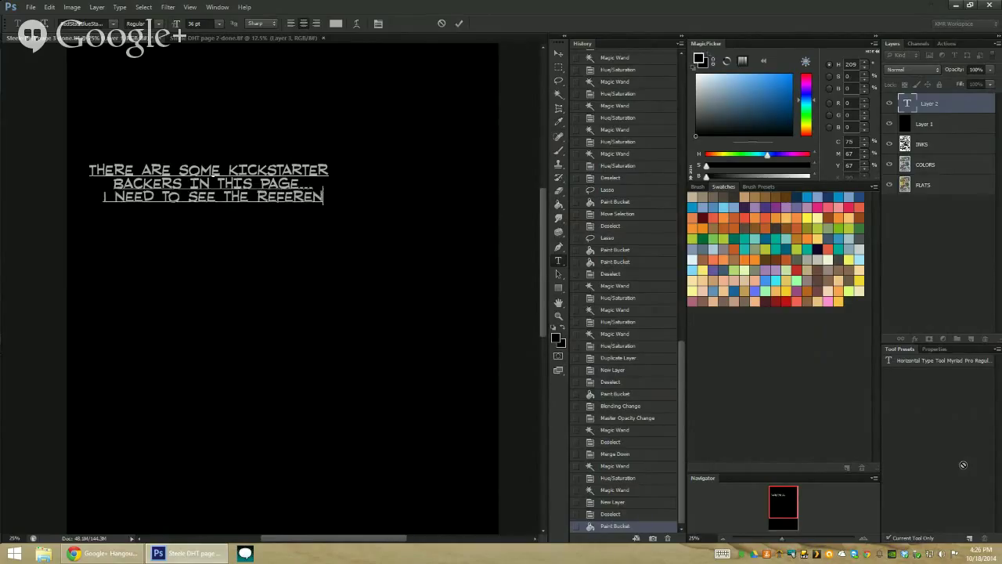
text(CE! :))
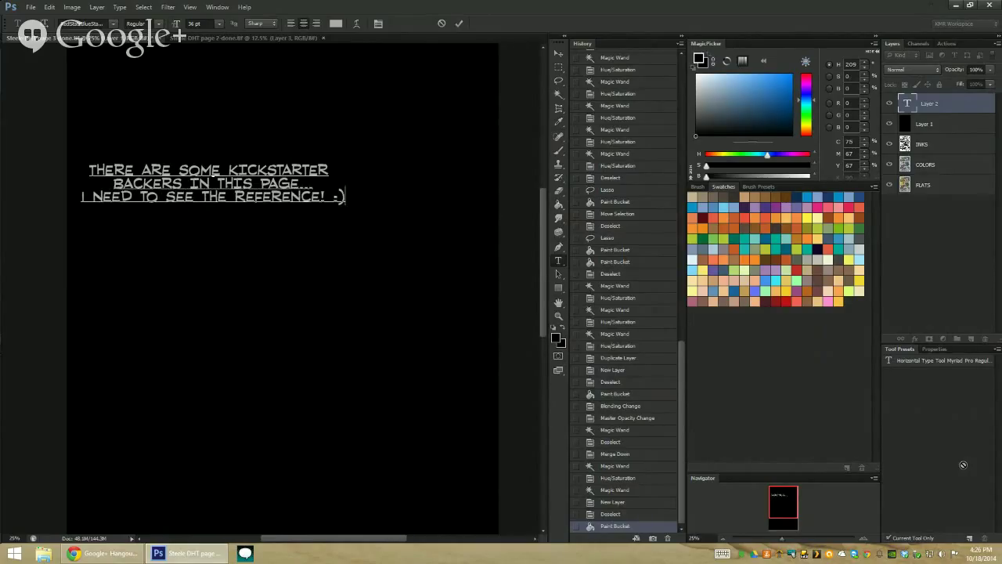
click(459, 22)
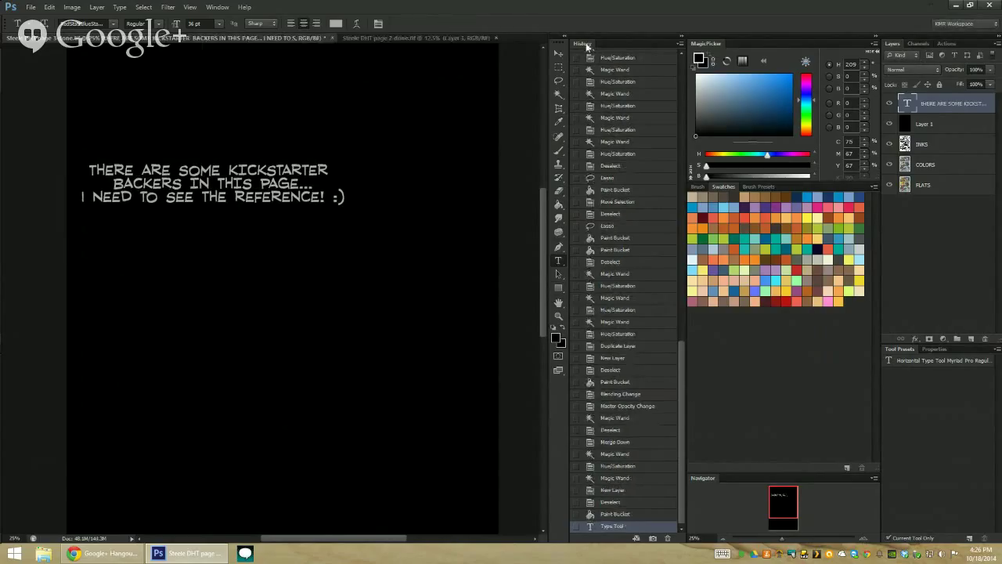
key(ctrl+t)
mouse_move(346, 205)
mouse_down()
mouse_move(486, 321)
mouse_move(483, 274)
mouse_up()
click(526, 23)
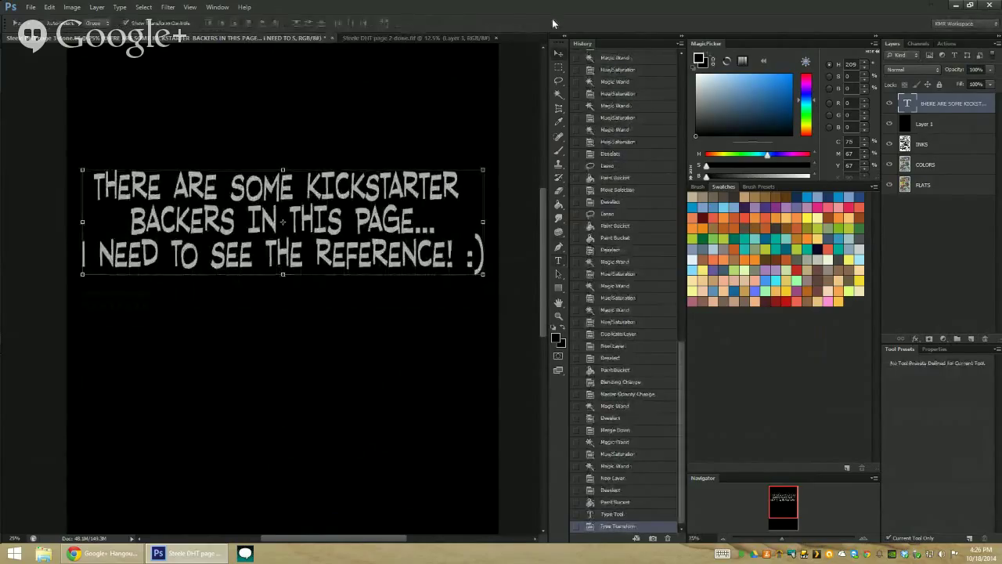
Add a 'BE RIGHT BACK' line below the note, enlarged to about 166%
click(558, 260)
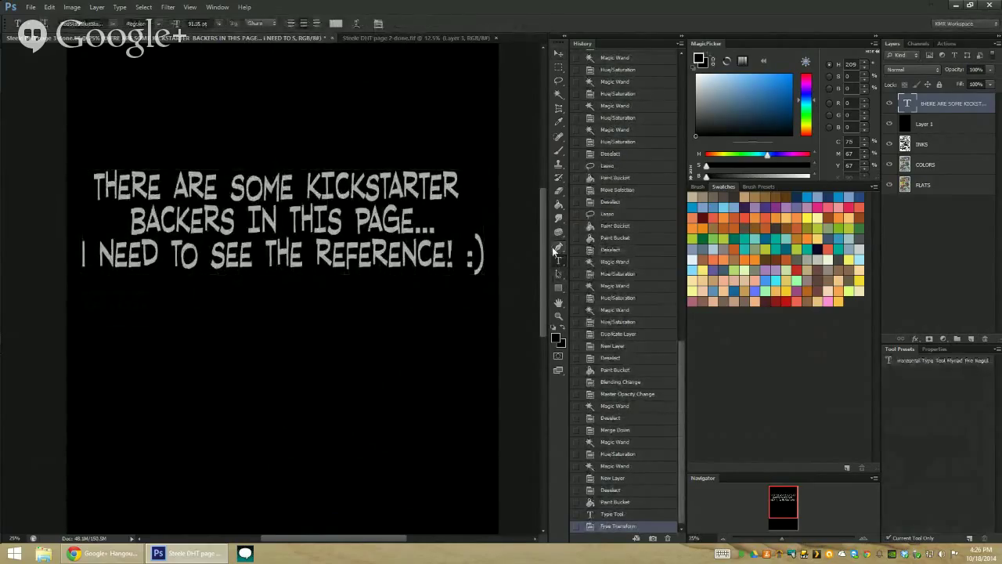
click(255, 329)
text(BE RI)
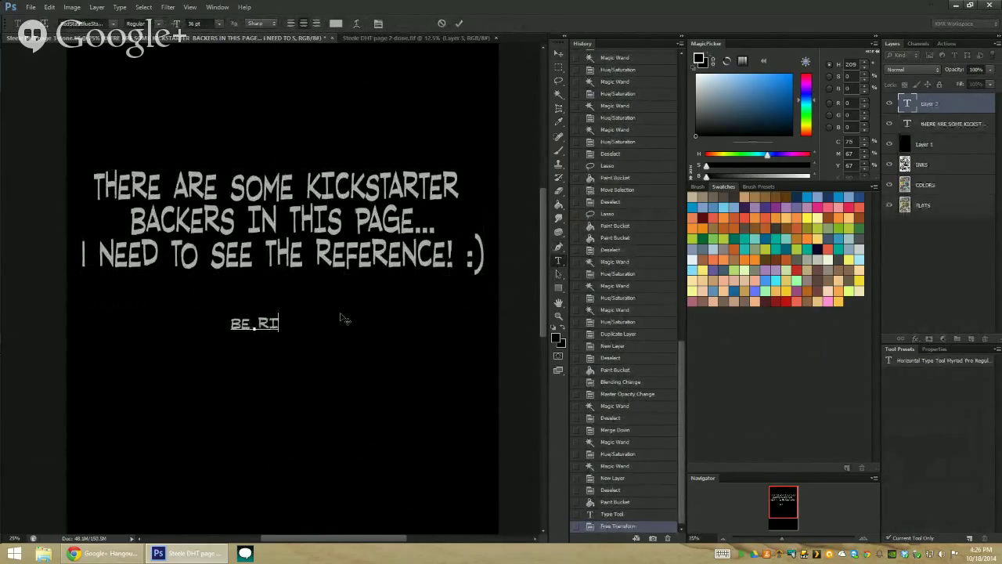
text(GHT BACK)
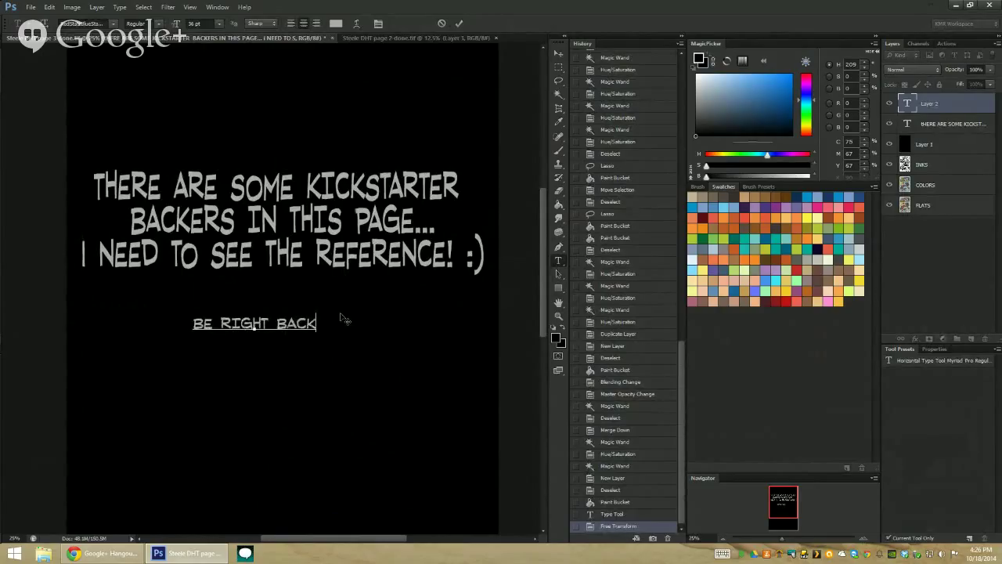
click(558, 52)
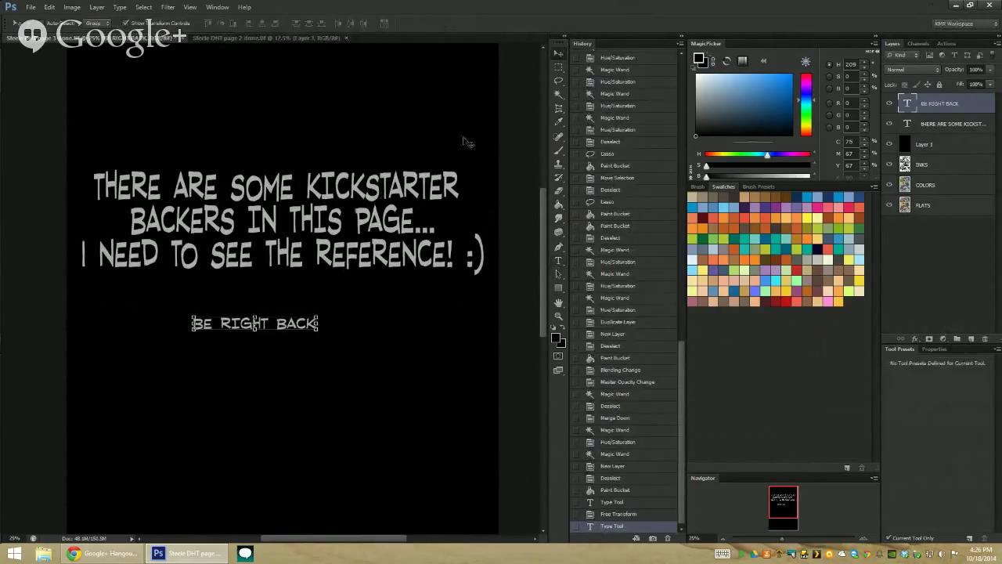
drag(316, 321, 439, 249)
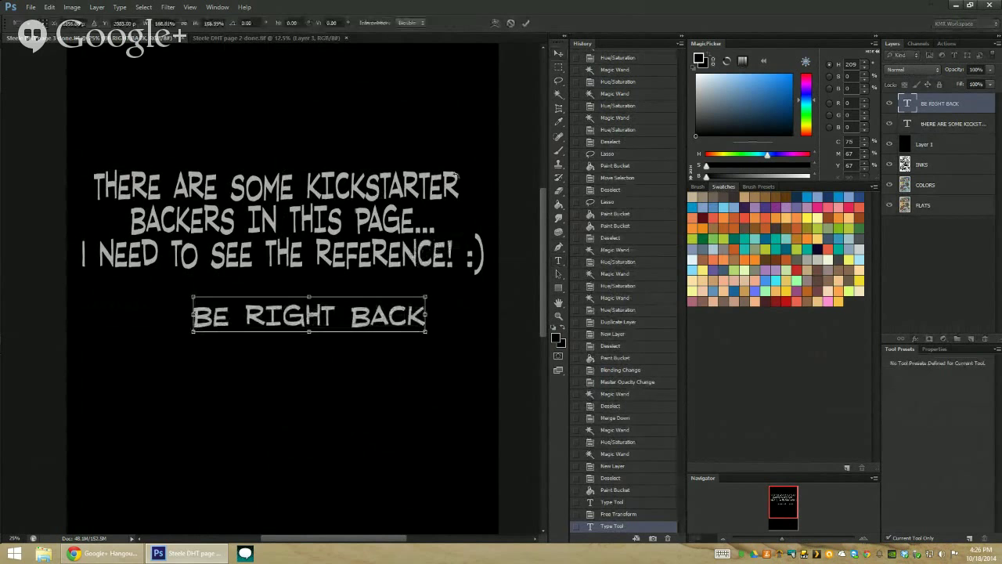
click(524, 24)
Delete both the BE RIGHT BACK and Kickstarter message type layers
key(b)
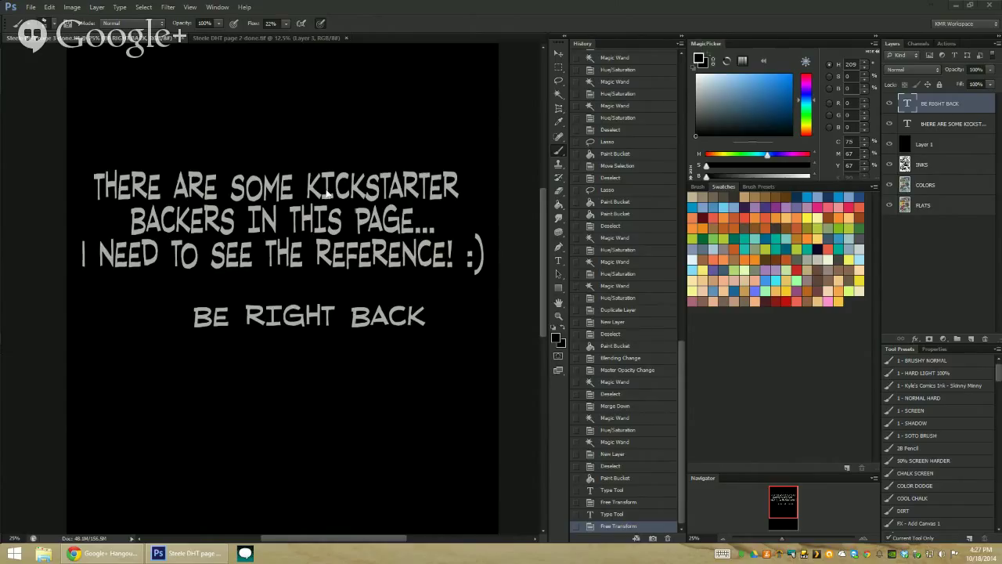
click(930, 112)
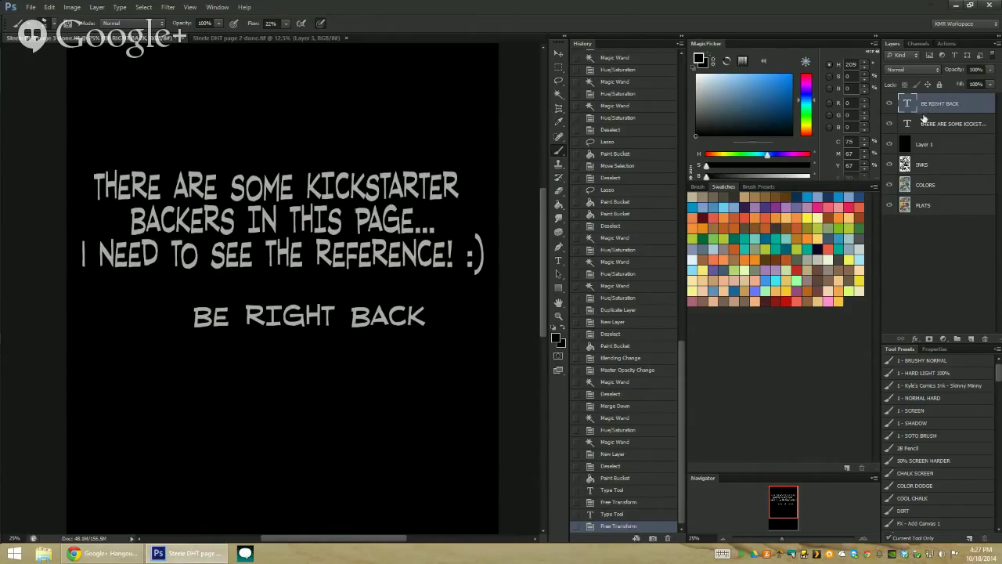
shift+click(936, 130)
right_click(937, 126)
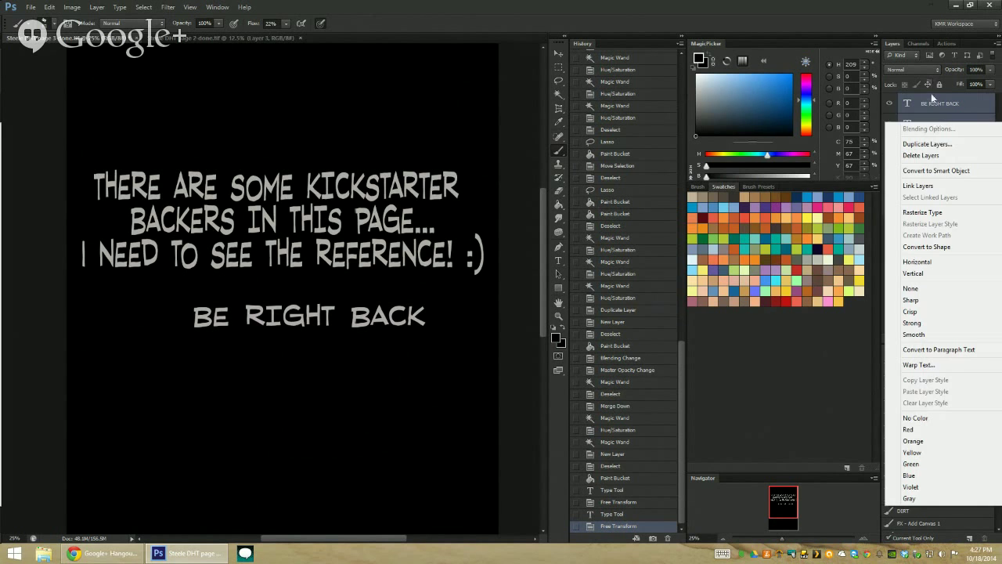
click(924, 148)
Hide the black backdrop, zoom to about 50%, and pan to the two men and creature panel
click(889, 103)
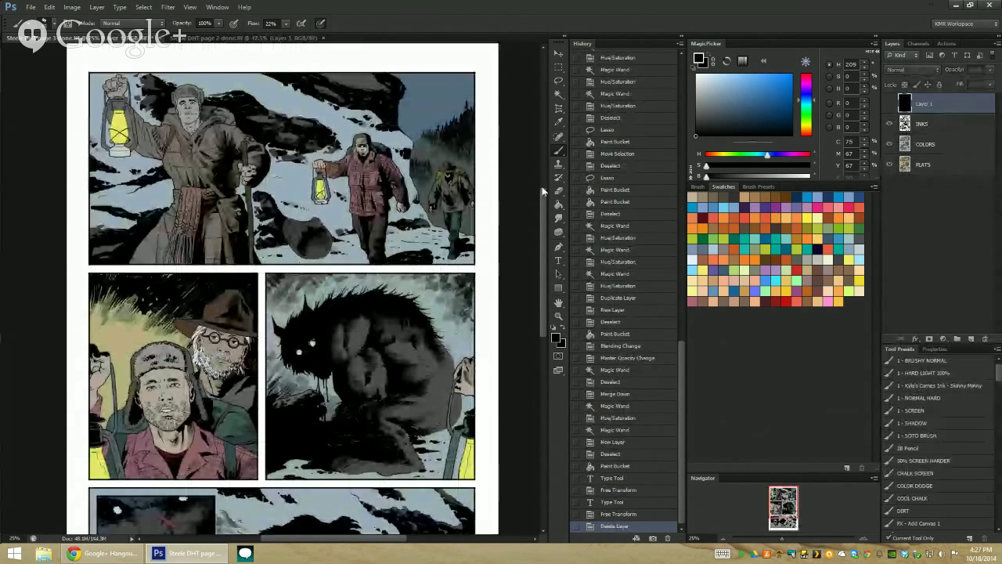
key(z)
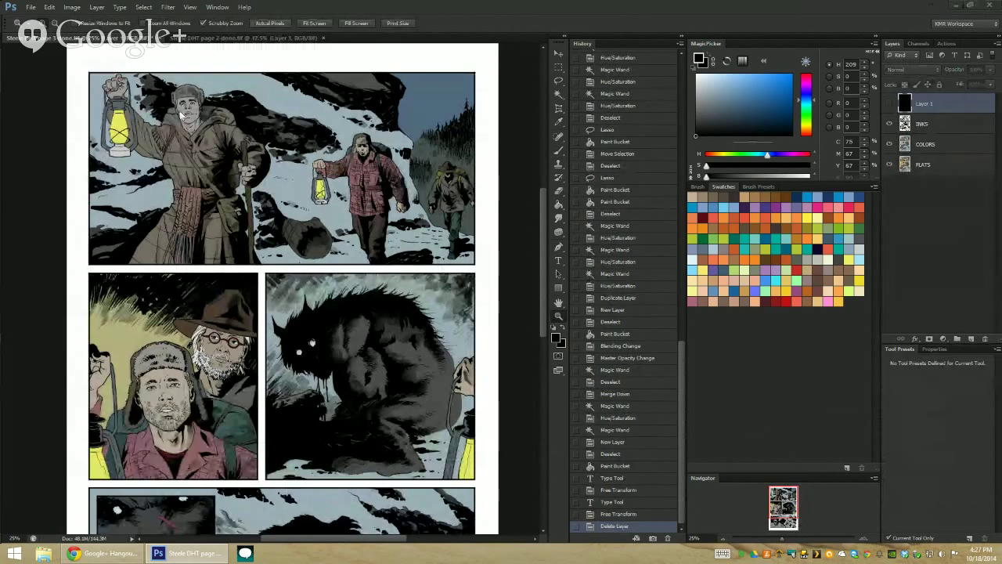
scroll(232, 191, up, 2)
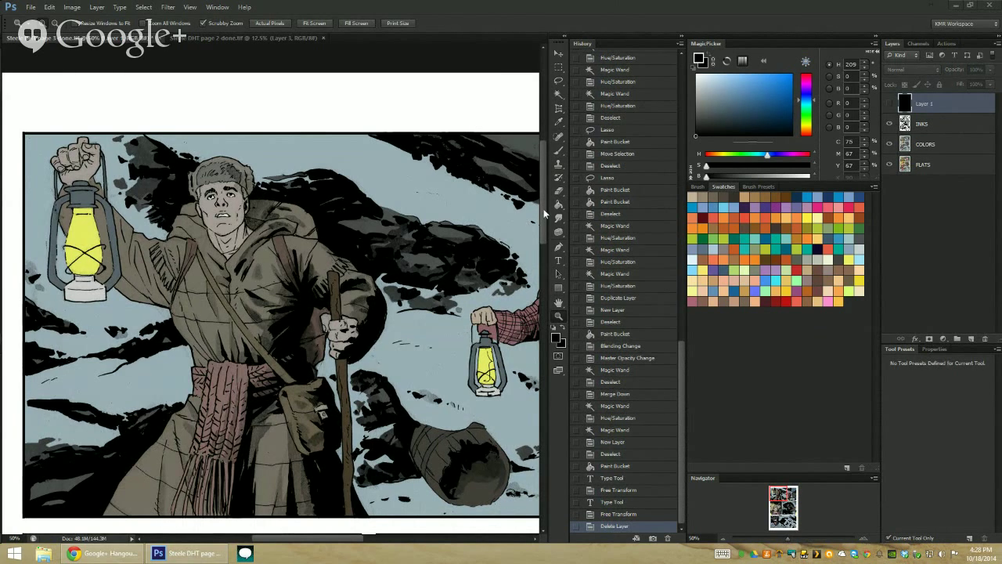
drag(546, 213, 542, 296)
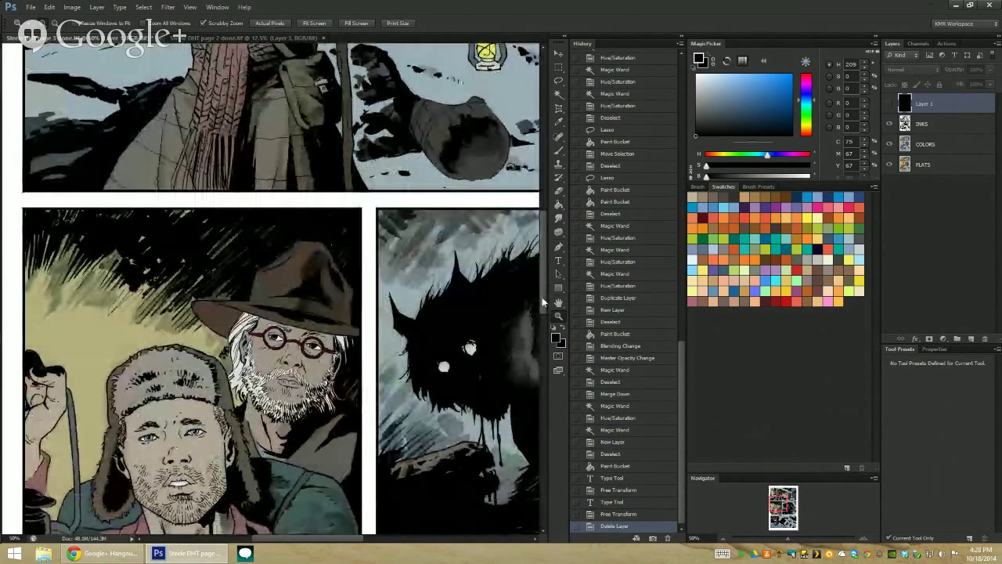
scroll(542, 297, down, 1)
Magic Wand select the older man's white hair and beard on the COLORS layer
key(w)
click(252, 317)
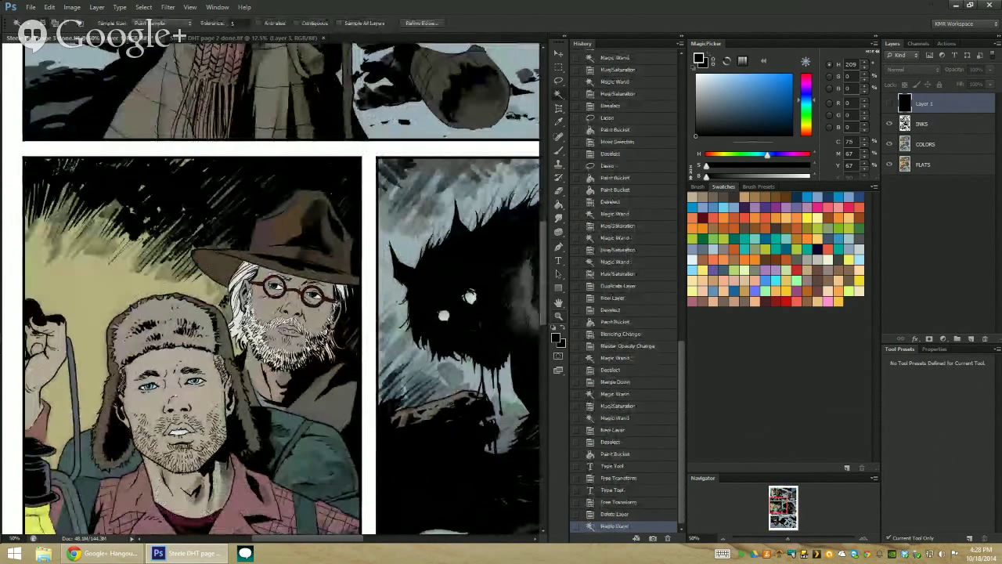
right_click(293, 247)
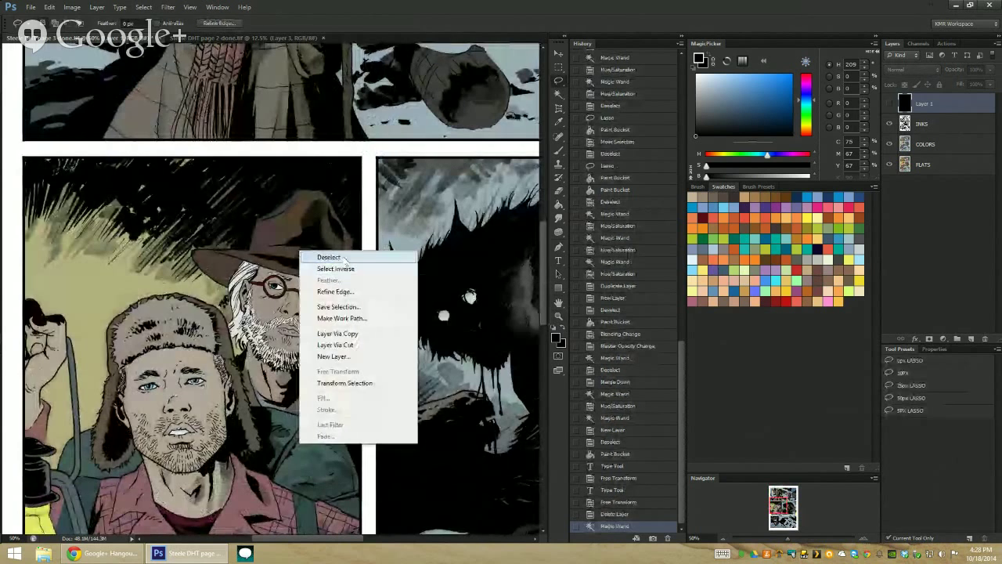
click(313, 255)
click(254, 322)
key(l)
click(939, 146)
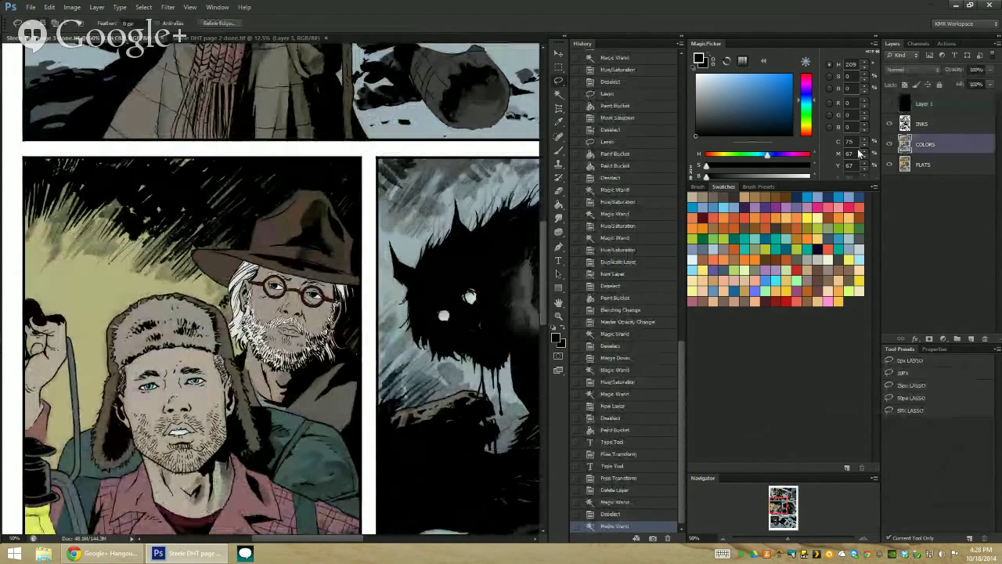
right_click(325, 227)
click(333, 237)
key(w)
click(258, 325)
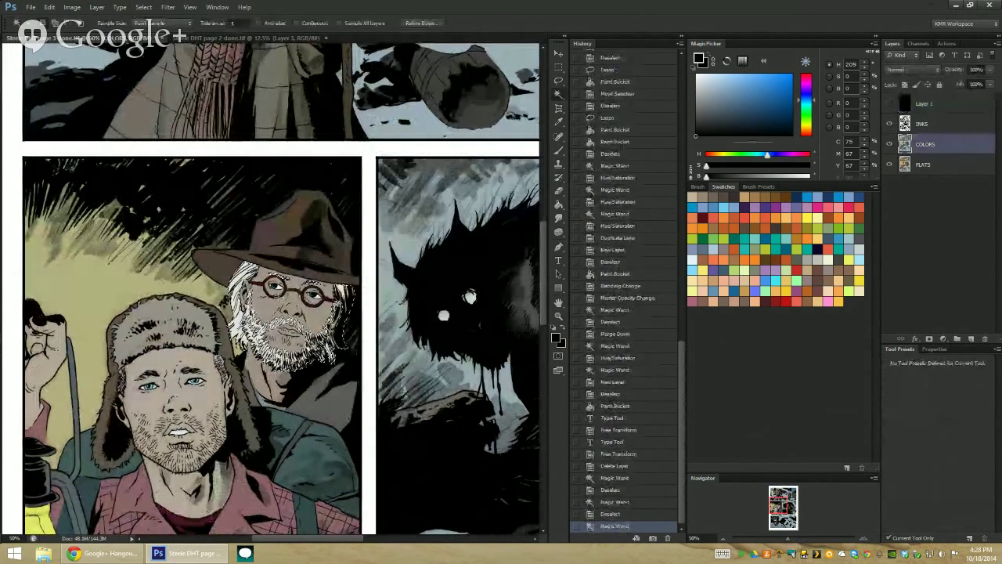
Colorize the hair and beard ginger: Hue 22, Saturation about 25, Lightness -57
key(ctrl+u)
mouse_move(670, 344)
mouse_down()
mouse_move(647, 345)
mouse_move(636, 319)
mouse_up()
click(778, 355)
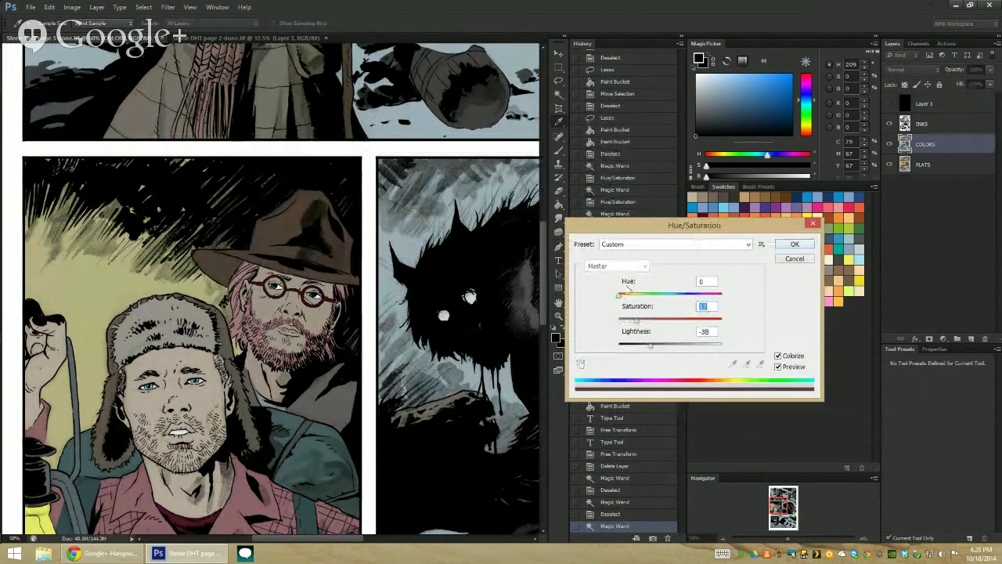
click(621, 294)
click(647, 320)
drag(651, 345, 643, 345)
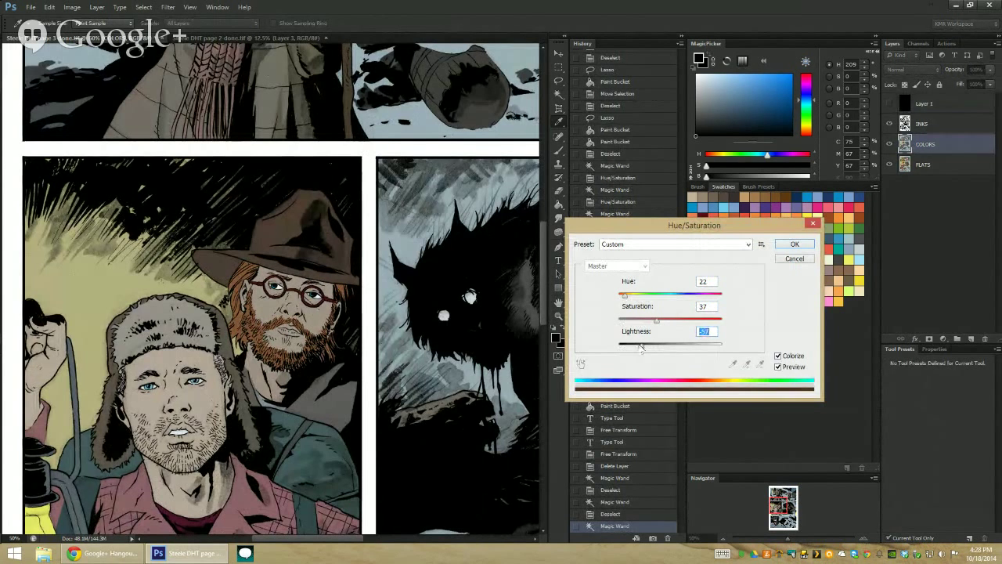
click(647, 320)
click(794, 244)
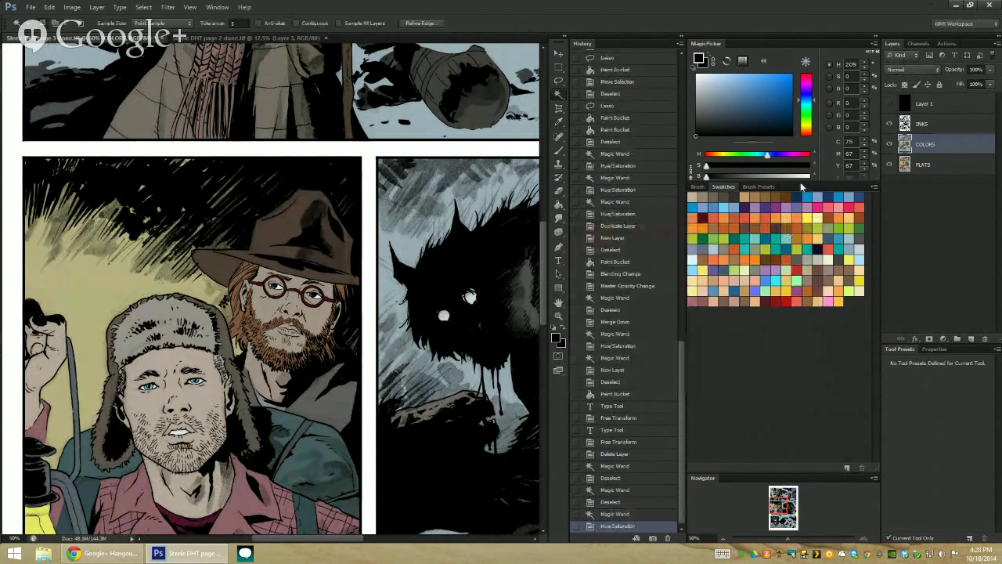
Brighten the ginger beard with Hue/Saturation at +35 saturation and +10 lightness
click(262, 306)
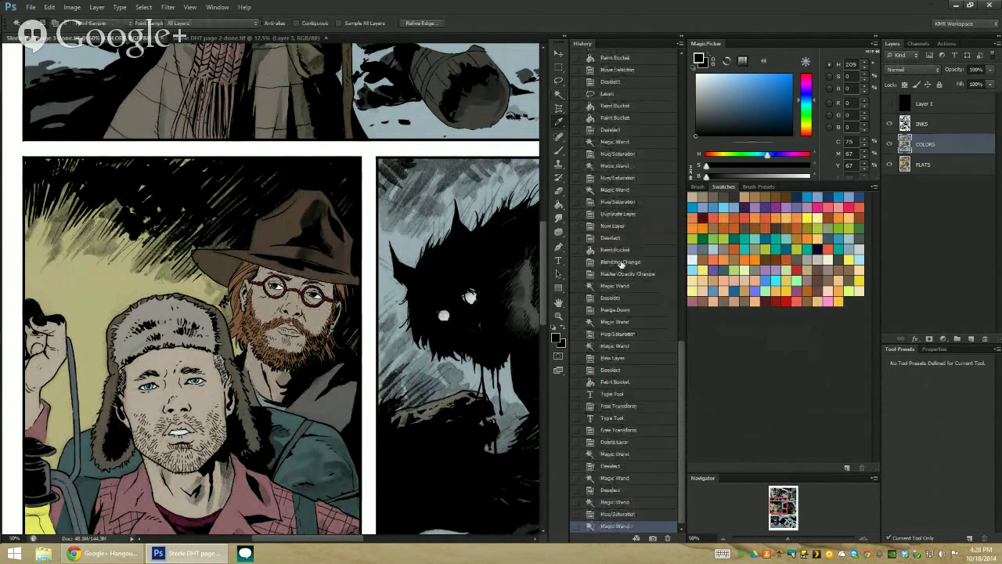
key(ctrl+u)
click(668, 319)
mouse_move(668, 320)
mouse_down()
mouse_move(687, 321)
mouse_move(677, 348)
mouse_up()
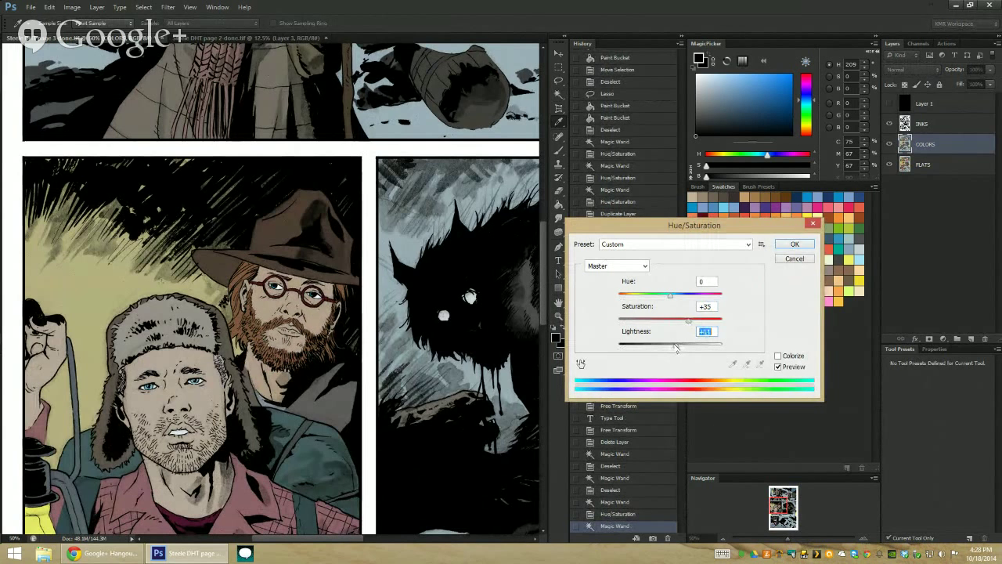
click(794, 244)
Lasso the bearded man's face and glasses and bucket-fill it warm brown
key(l)
click(292, 274)
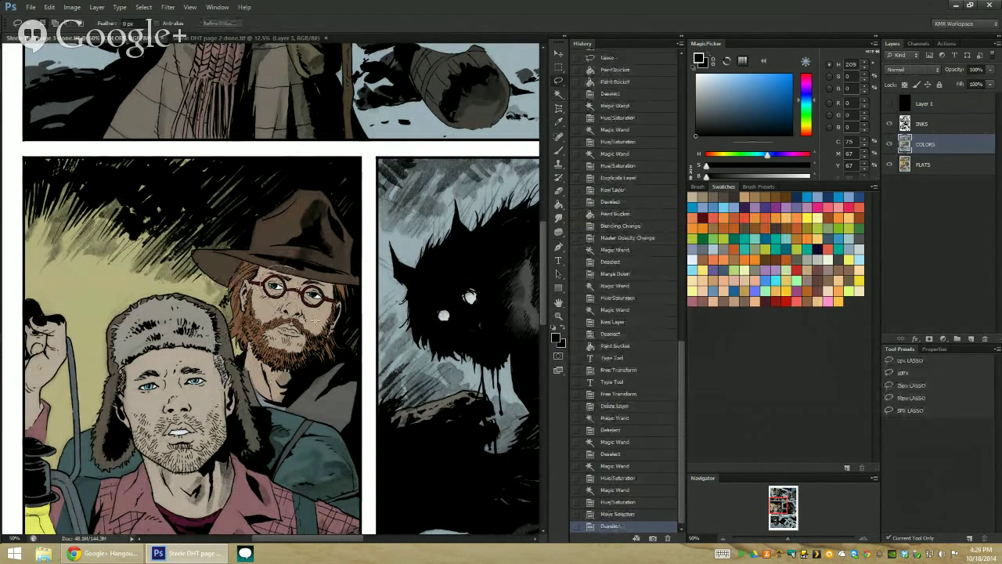
drag(291, 274, 287, 271)
click(705, 296)
key(g)
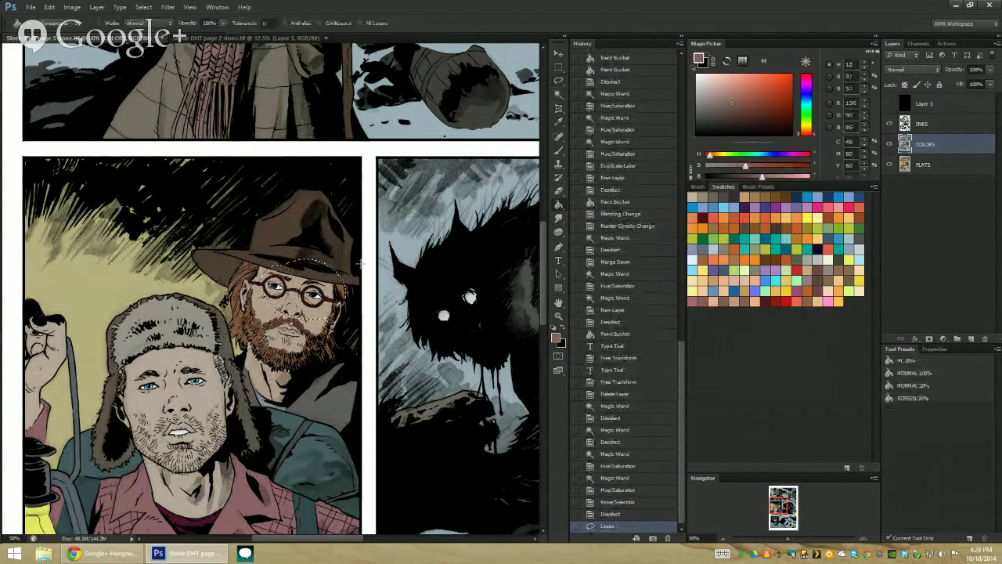
click(306, 291)
key(ctrl+d)
Fill the left man's face with the same brown skin tone and fit the whole page in view
key(l)
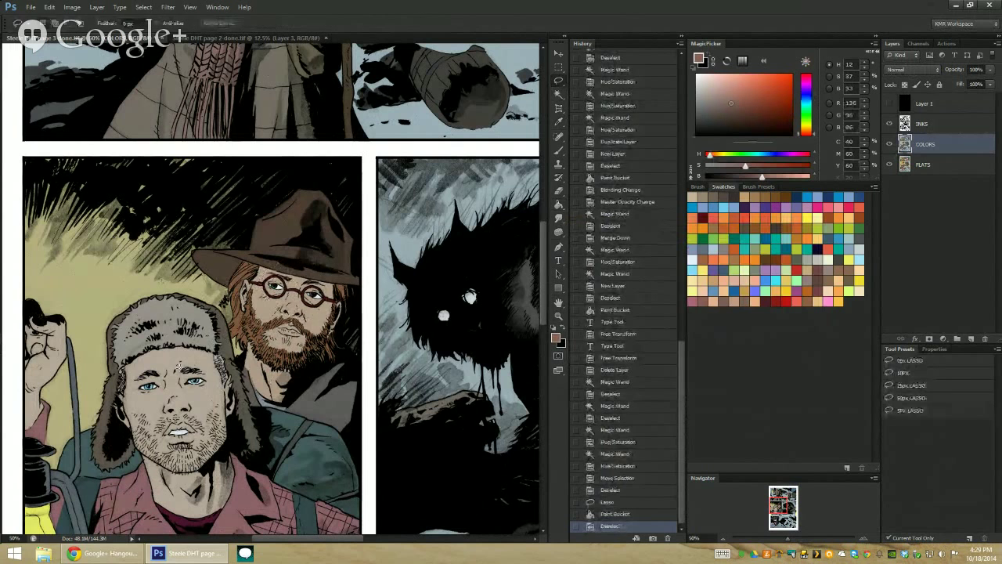
drag(183, 365, 129, 411)
key(g)
click(156, 392)
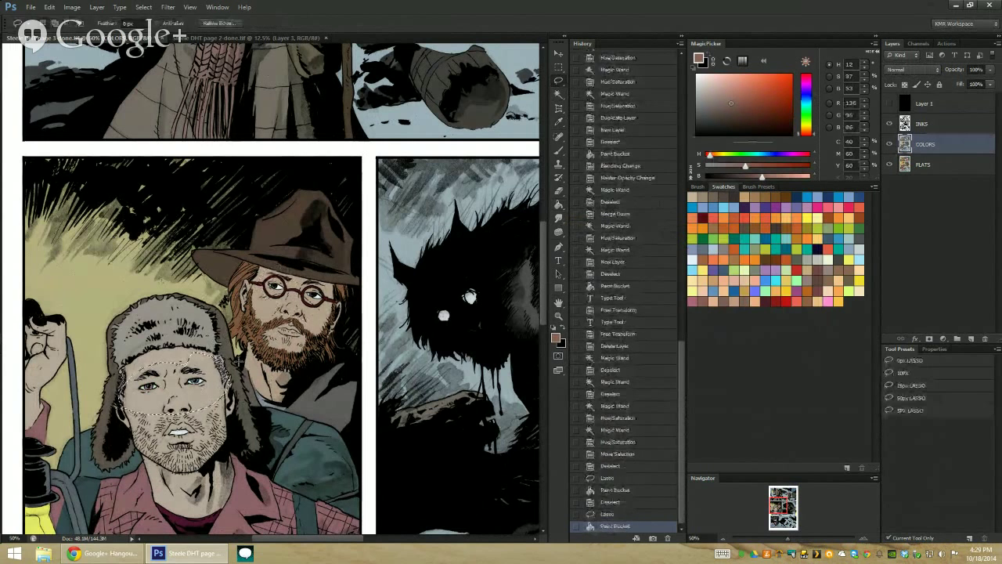
key(ctrl+d)
key(l)
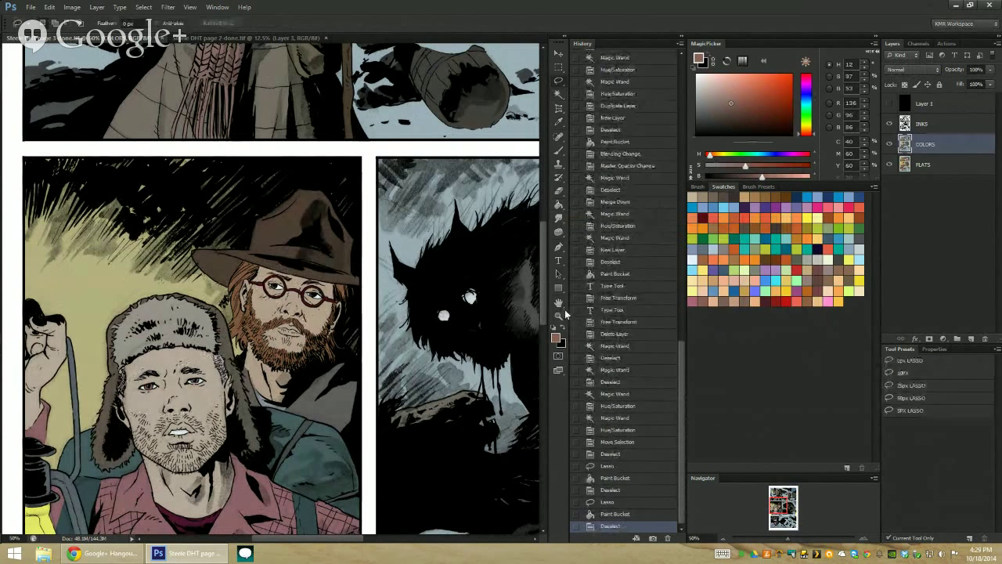
click(558, 314)
key(ctrl+0)
click(275, 253)
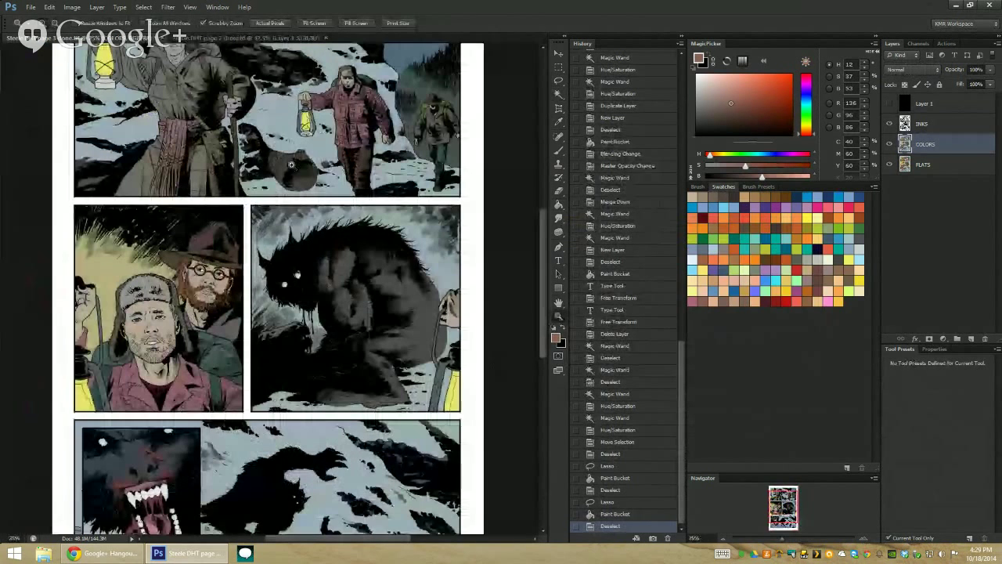
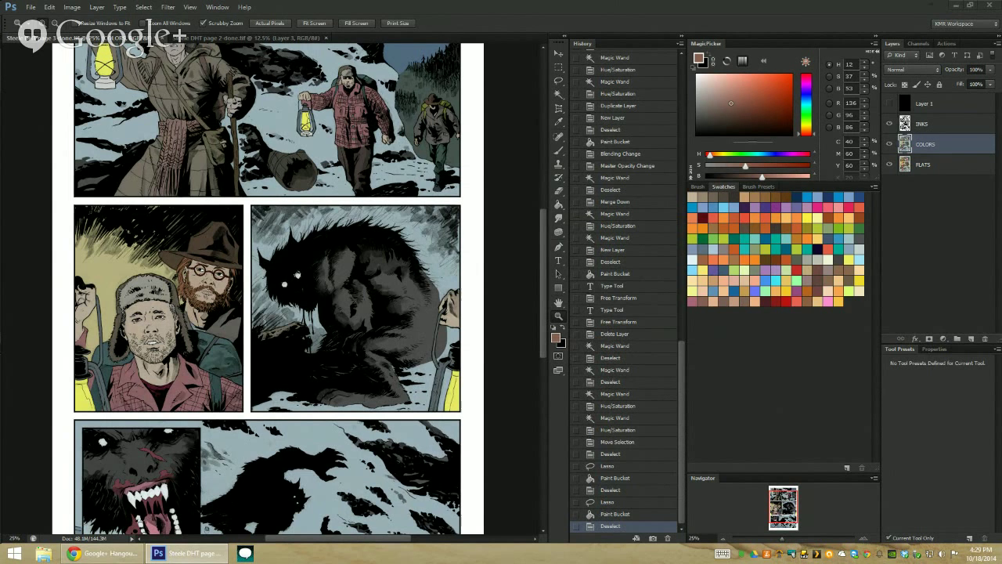
Magic Wand-select colour areas on the two men's faces and eyes, previewing Hue/Saturation without applying it
click(156, 324)
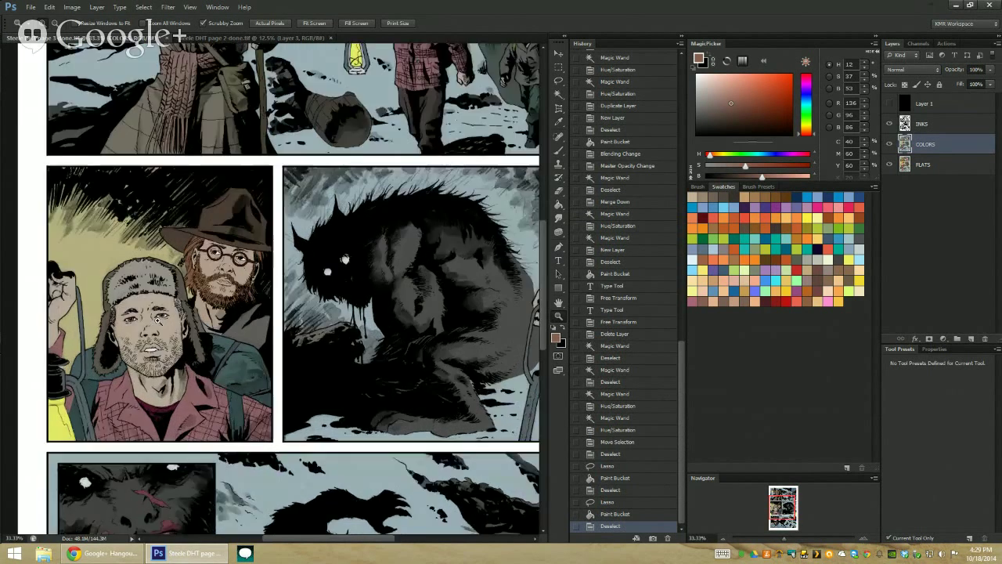
click(156, 321)
key(ctrl+u)
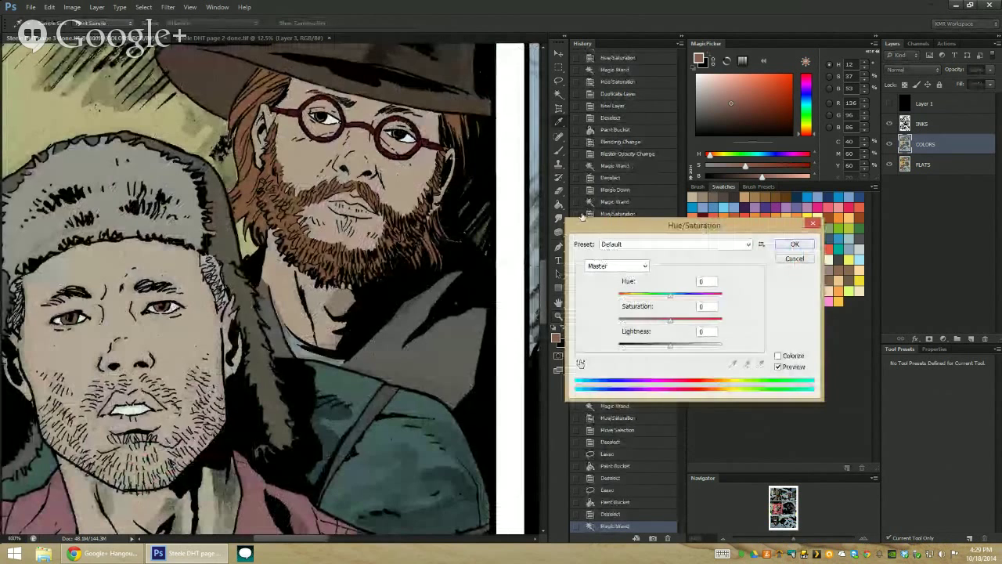
click(795, 258)
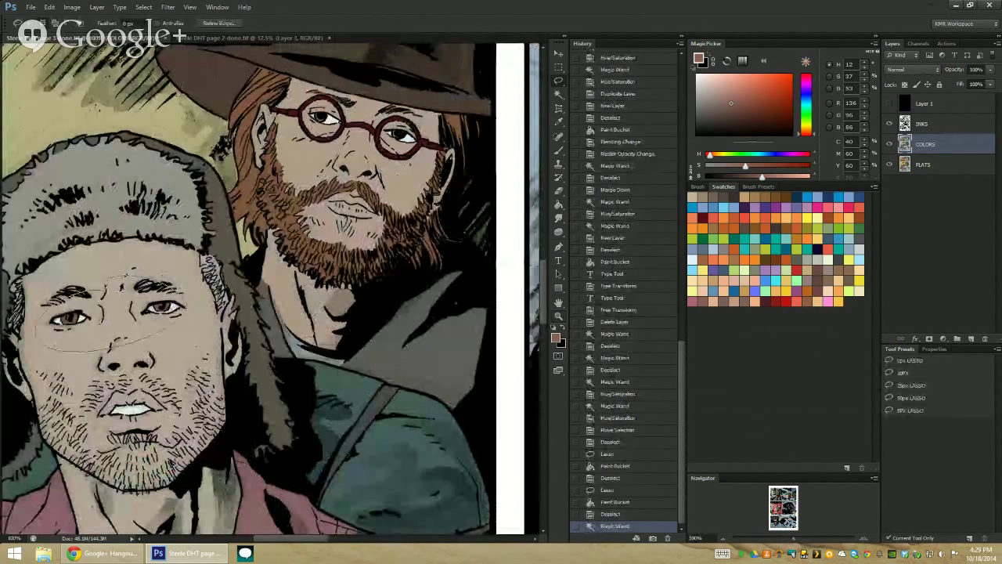
drag(164, 309, 160, 312)
click(161, 312)
click(185, 270)
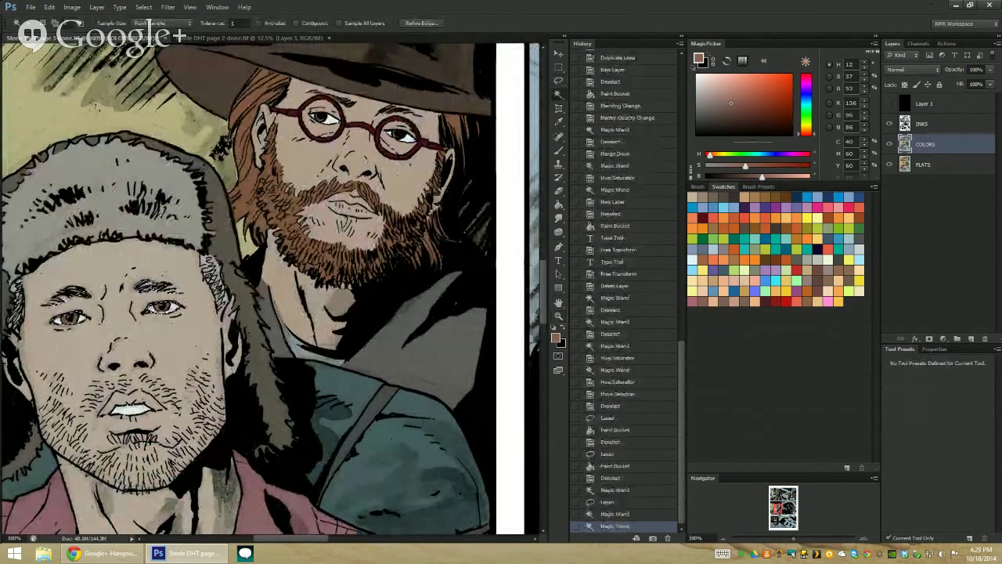
key(ctrl+u)
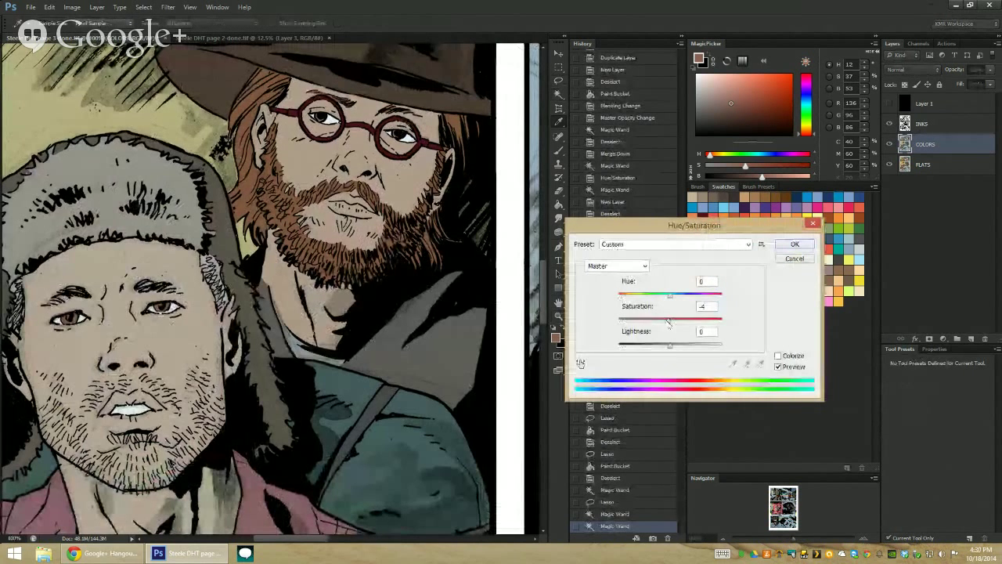
click(781, 260)
Desaturate the area near the left man's eye to about -71 and slightly lower its lightness
shift+click(69, 319)
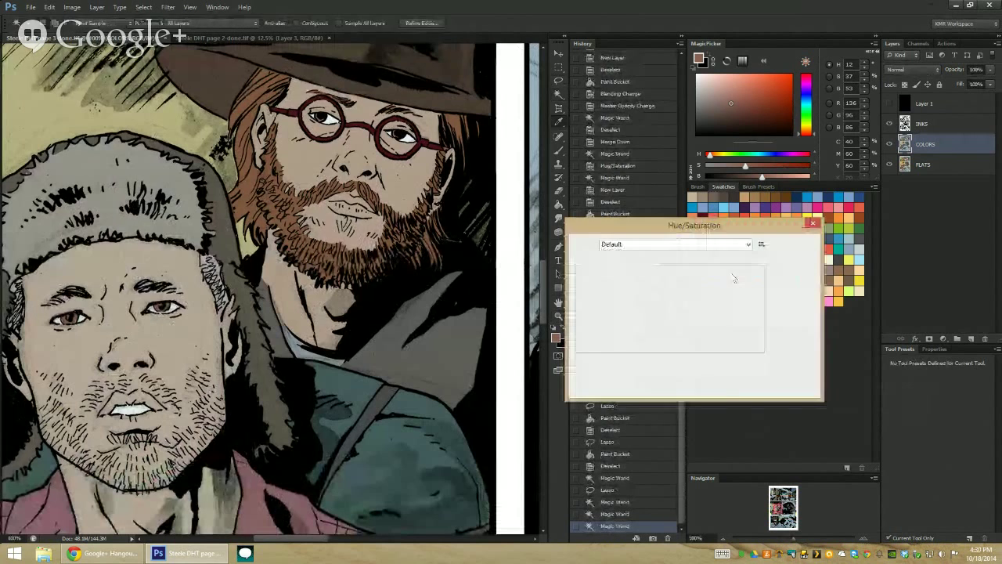
key(ctrl+u)
click(702, 307)
text(-38)
key(Tab)
key(Down)
key(Down)
key(Down)
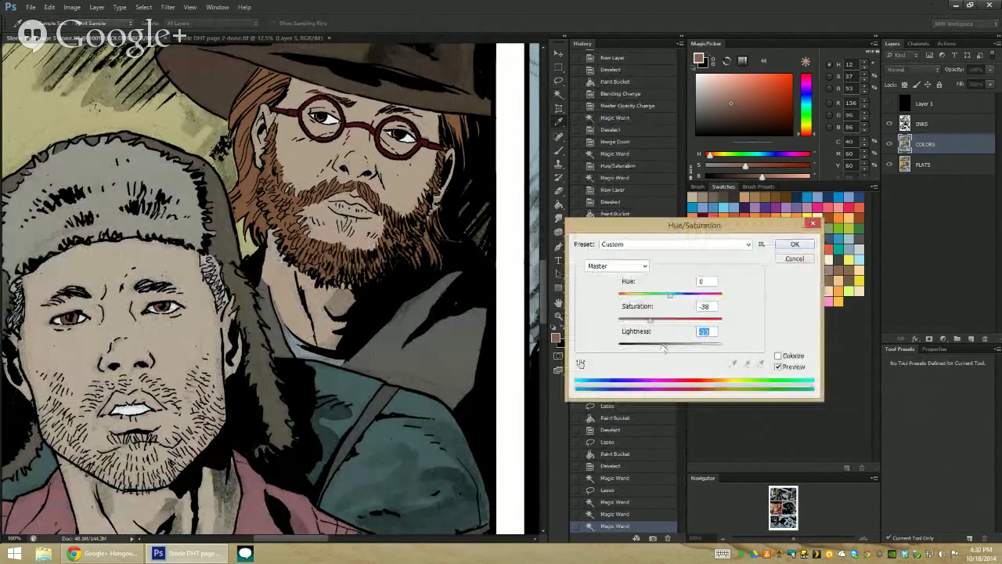
drag(650, 321, 634, 321)
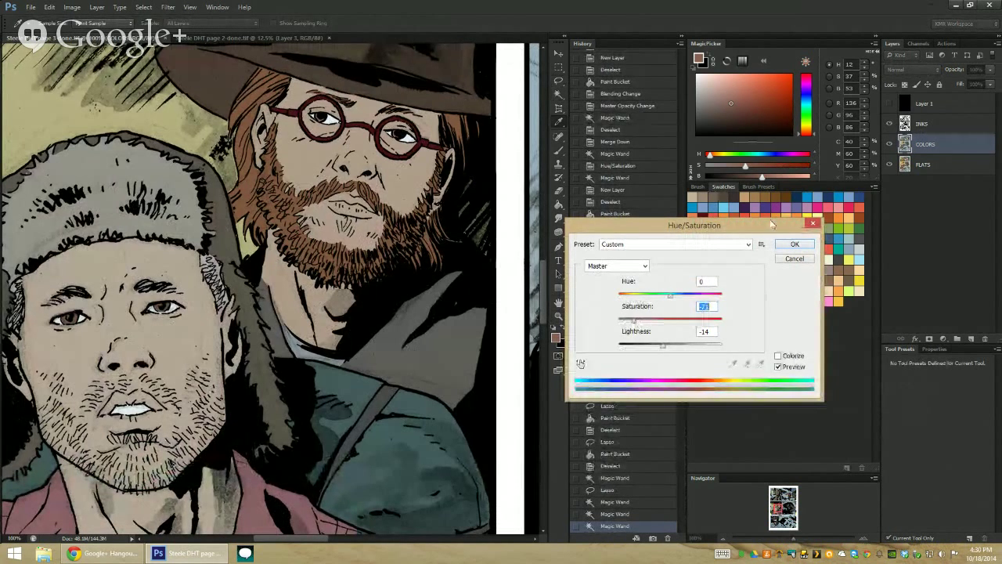
click(795, 244)
Darken the magic-wand-selected areas of the creature panel with Hue/Saturation
click(559, 315)
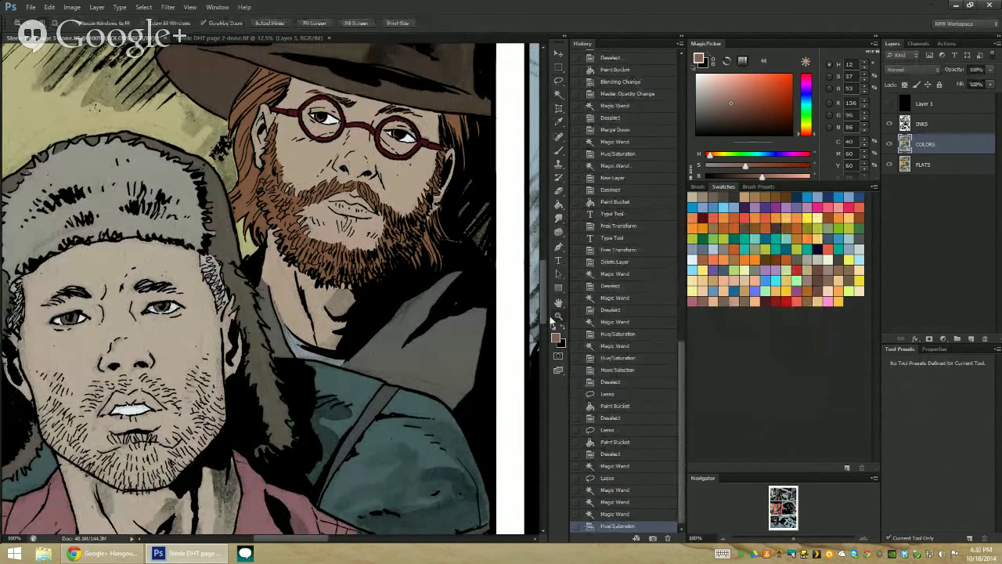
alt+click(484, 356)
drag(484, 357, 287, 252)
key(w)
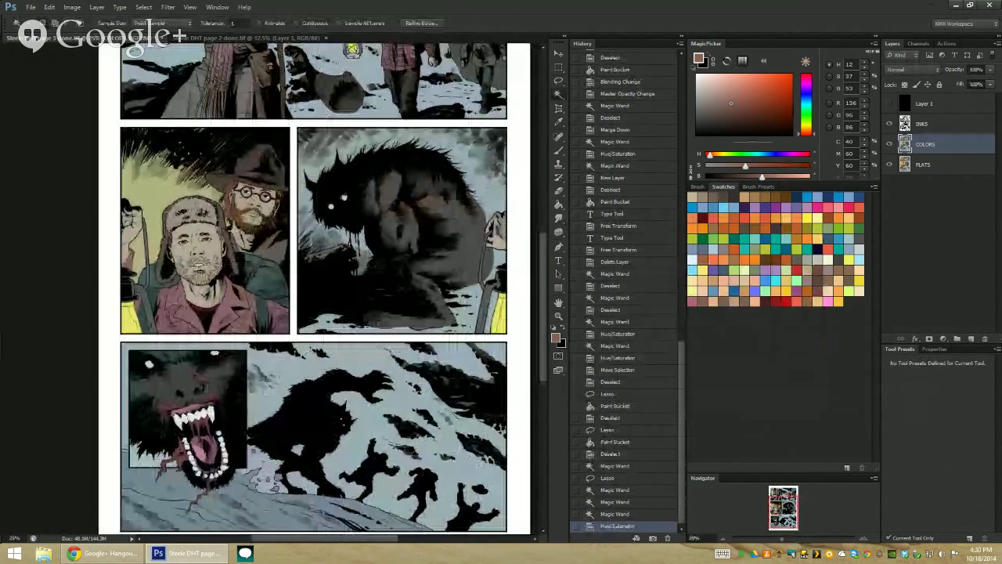
click(254, 202)
click(254, 202)
click(255, 202)
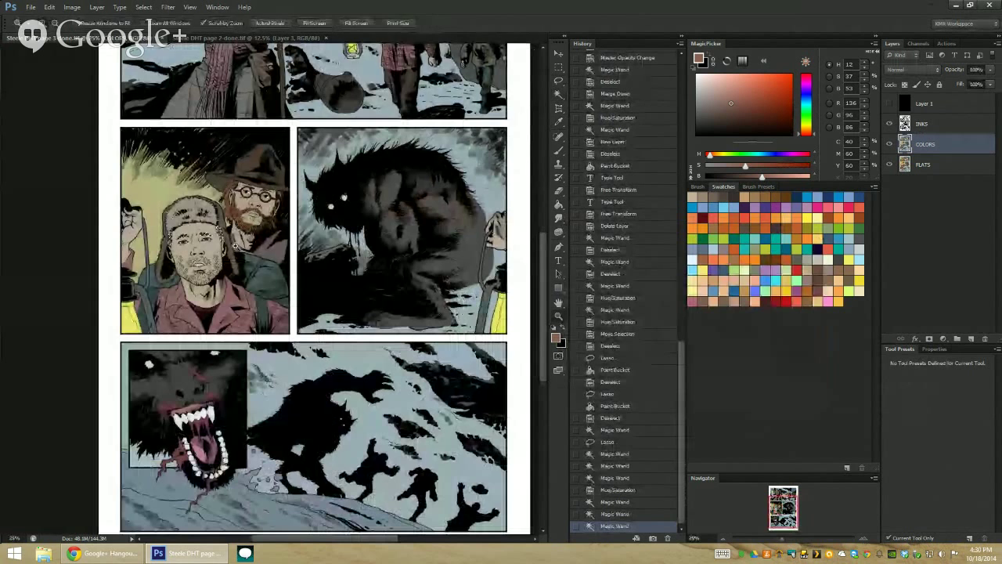
key(ctrl+plus)
key(ctrl+u)
drag(669, 344, 641, 344)
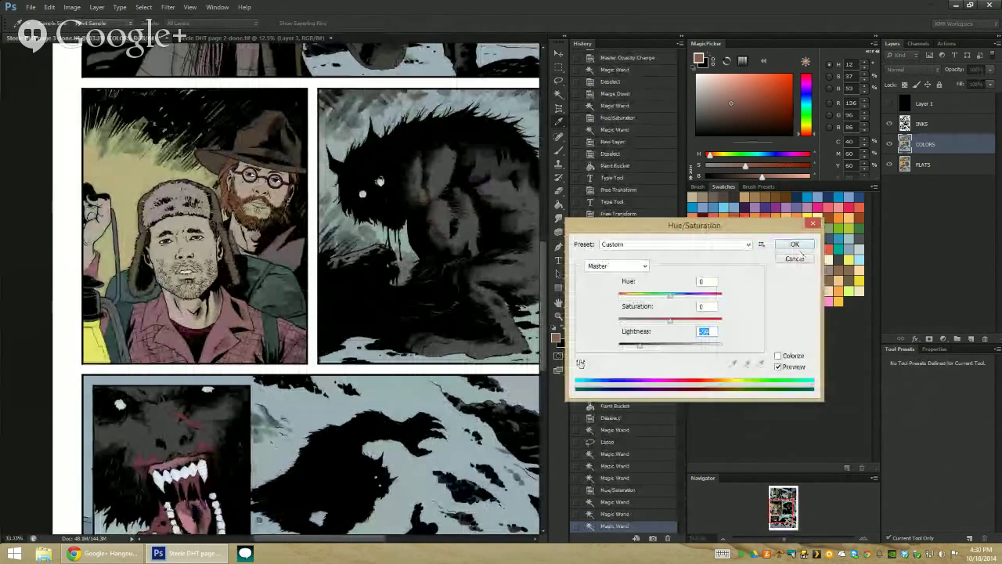
key(Return)
Lower the saturation of the distant figure in the top panel
key(l)
click(558, 315)
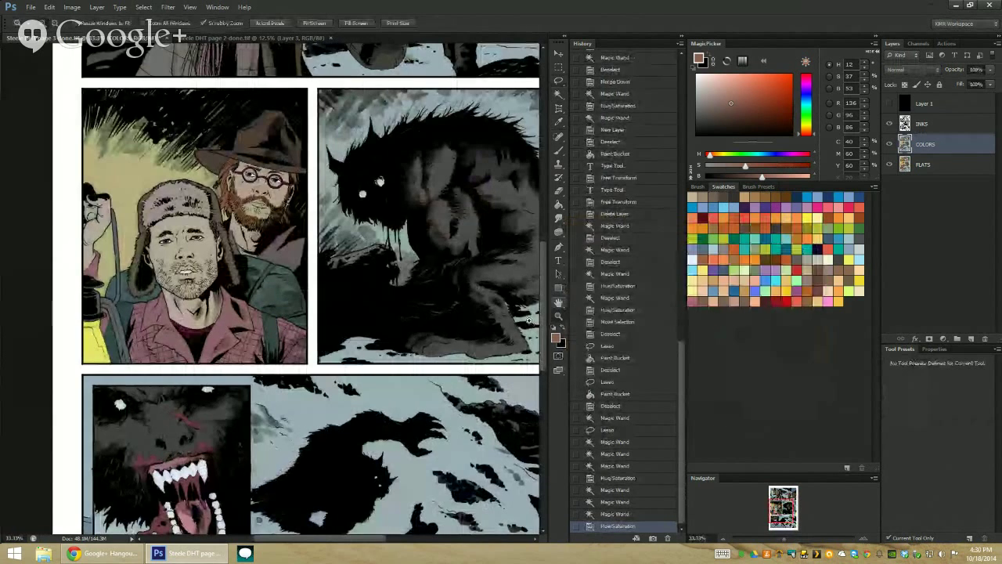
key(ctrl+0)
click(336, 253)
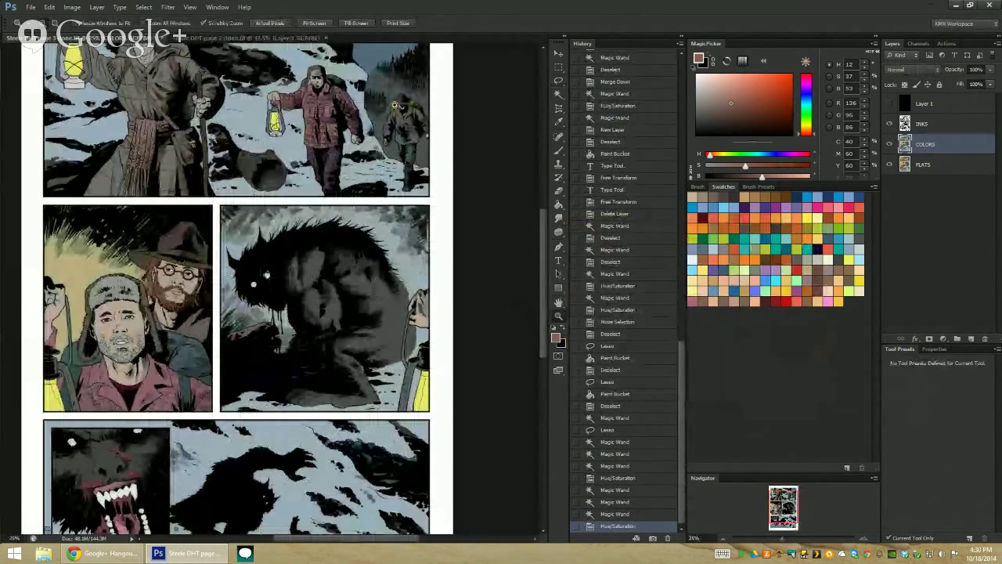
key(w)
click(421, 111)
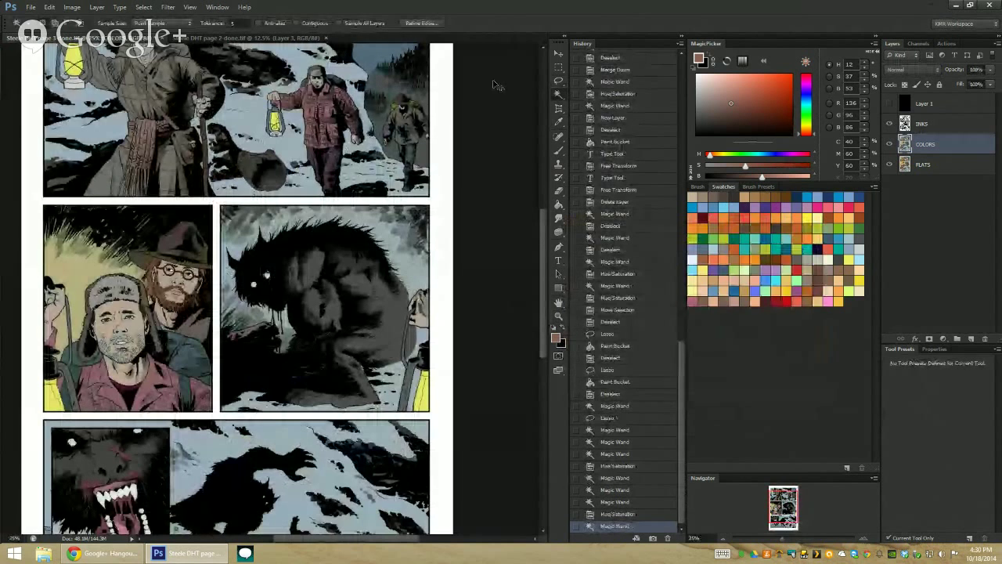
key(ctrl+u)
drag(670, 319, 643, 321)
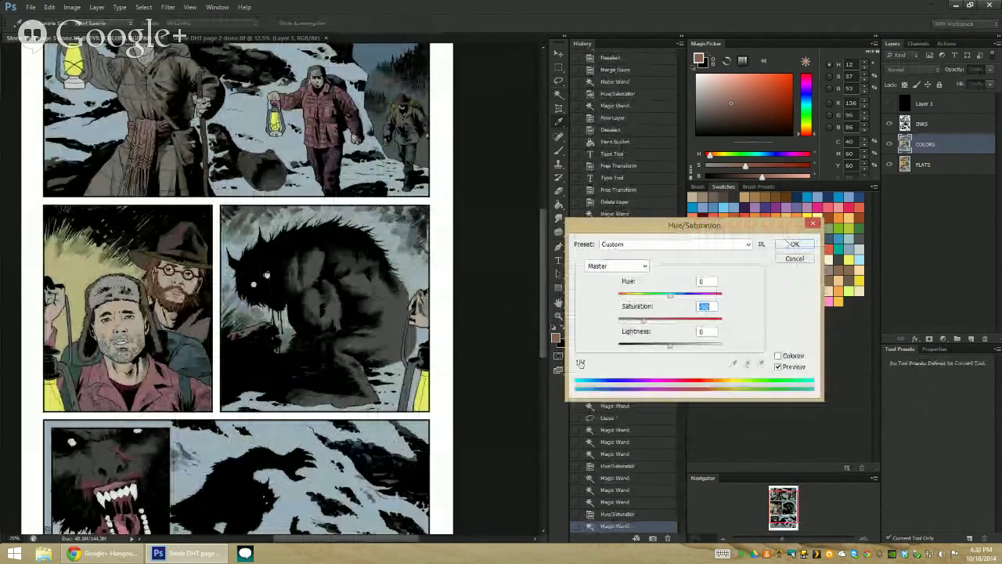
key(Return)
click(558, 317)
alt+click(451, 273)
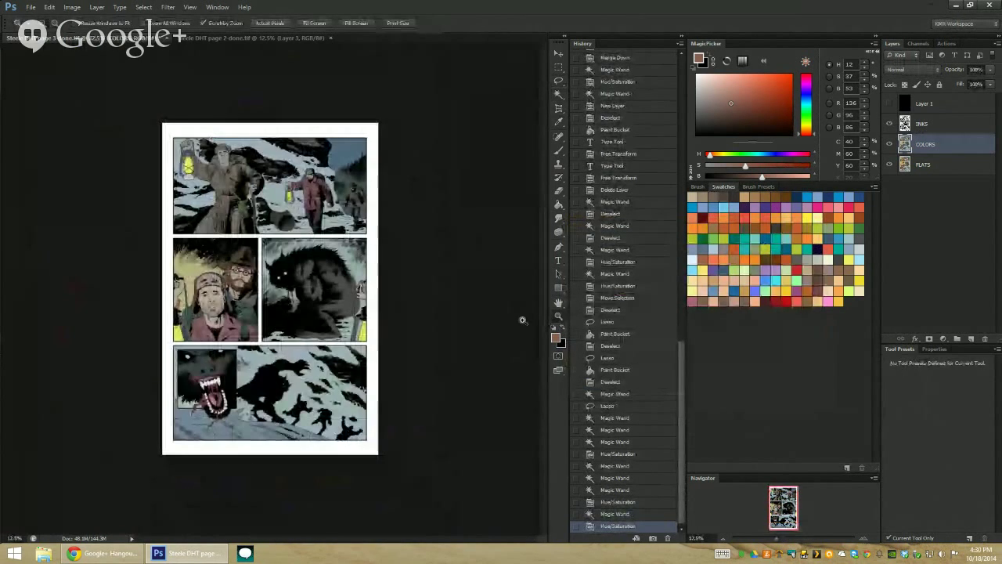
click(286, 270)
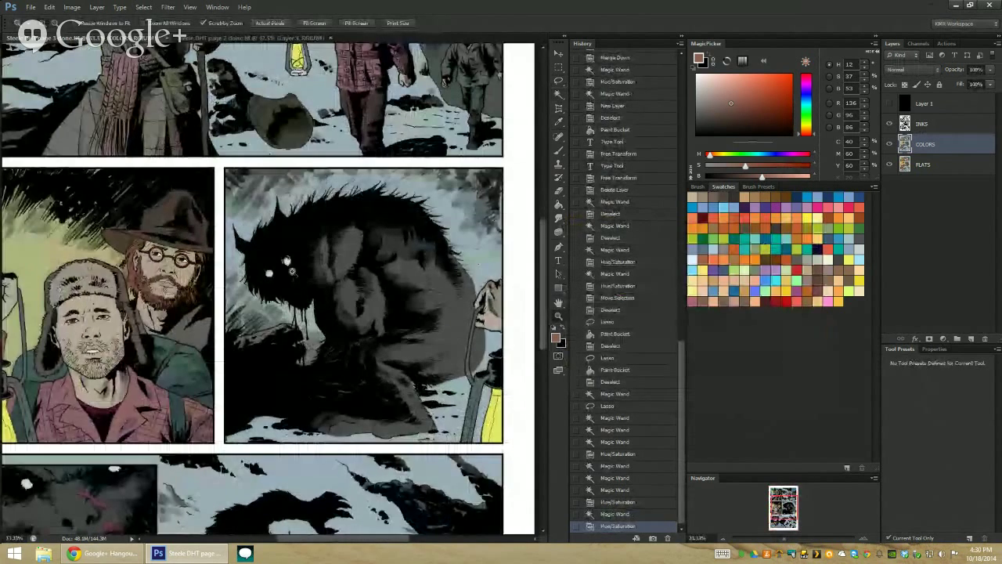
Lasso the middle-panel creature's eyes and fill them with light orange
click(295, 267)
key(l)
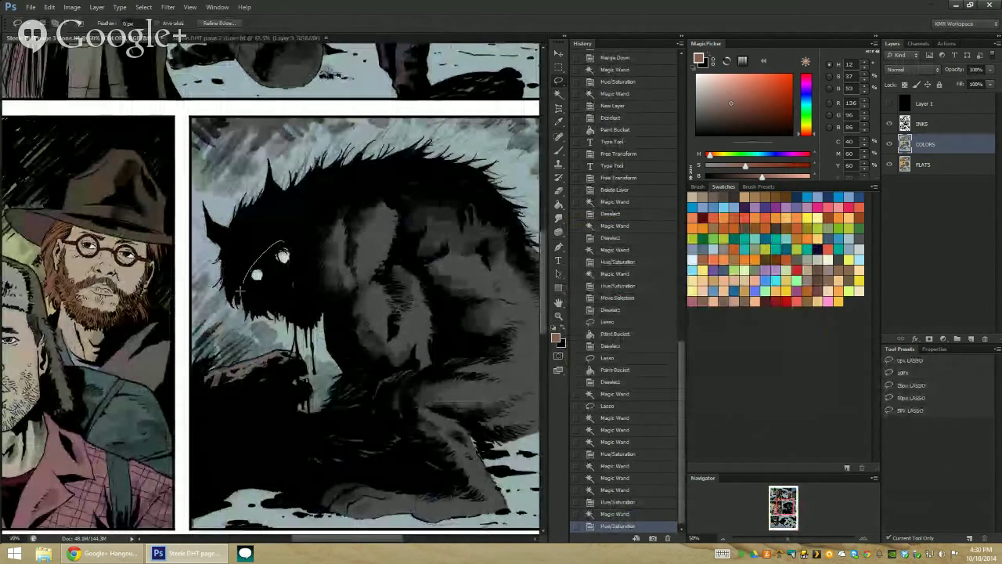
drag(258, 235, 255, 239)
key(w)
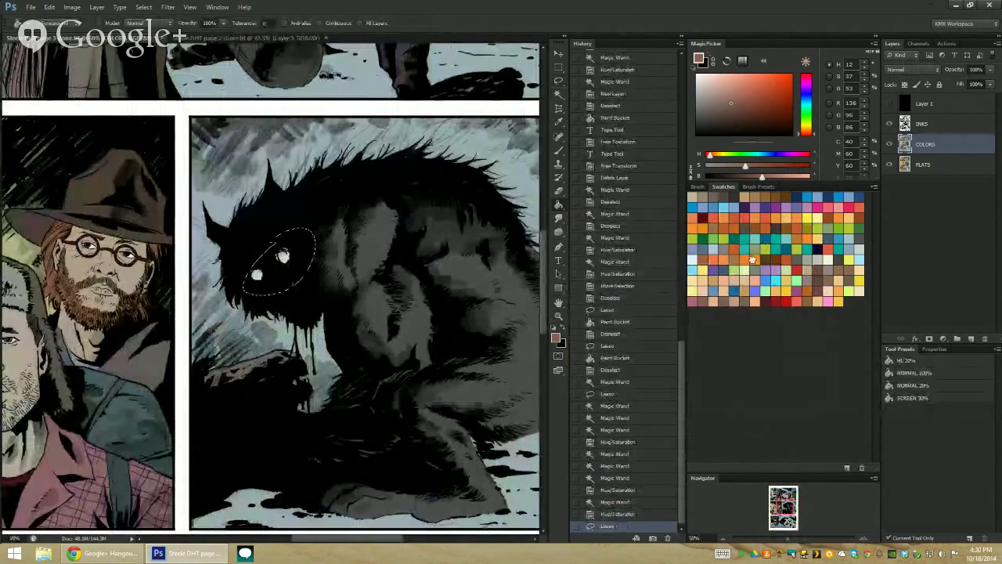
click(747, 259)
click(753, 75)
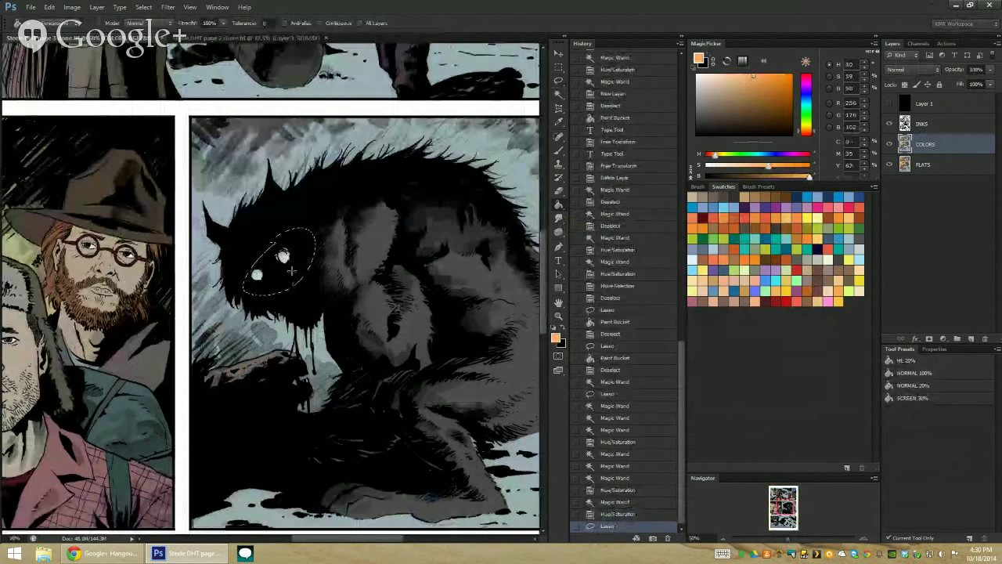
click(258, 274)
key(ctrl+d)
key(l)
Fill both eyes of the bottom close-up creature with the same orange
key(z)
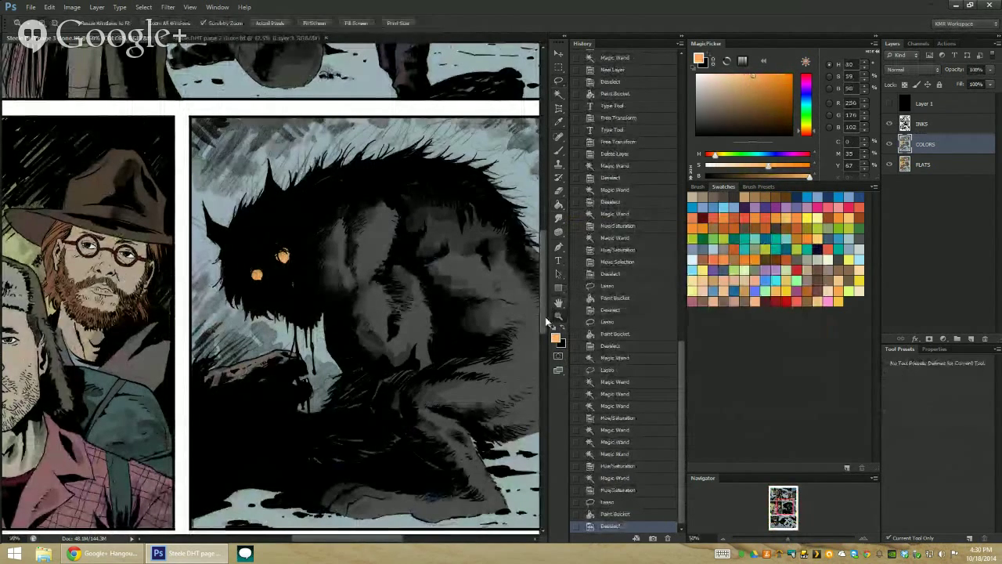
drag(545, 317, 481, 319)
drag(278, 339, 226, 272)
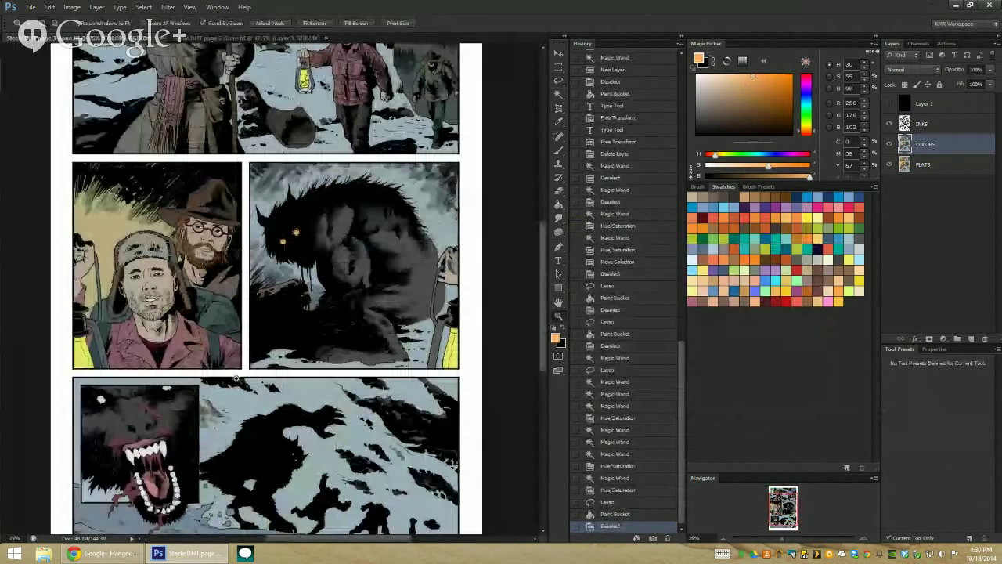
key(l)
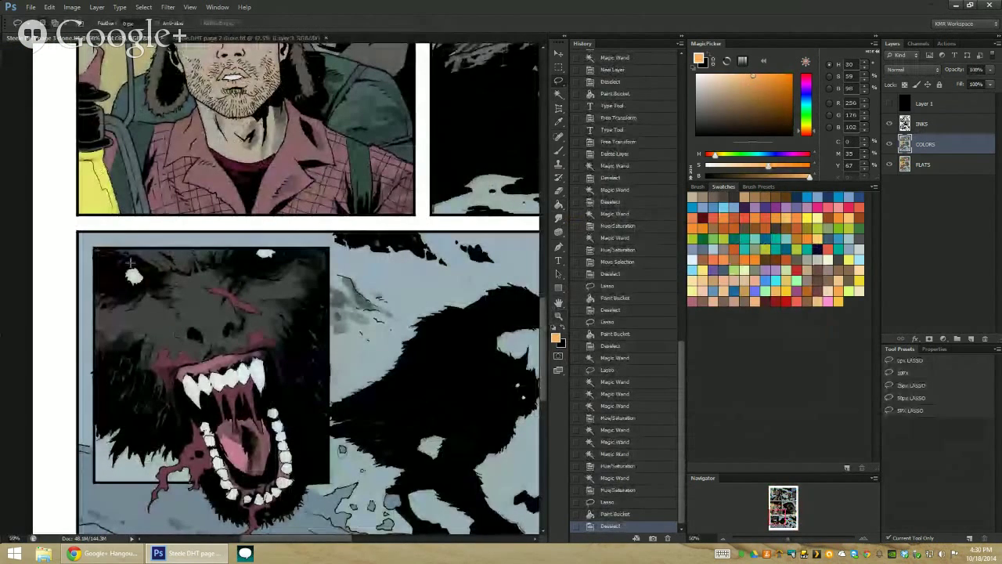
drag(115, 272, 117, 270)
drag(252, 244, 254, 246)
key(g)
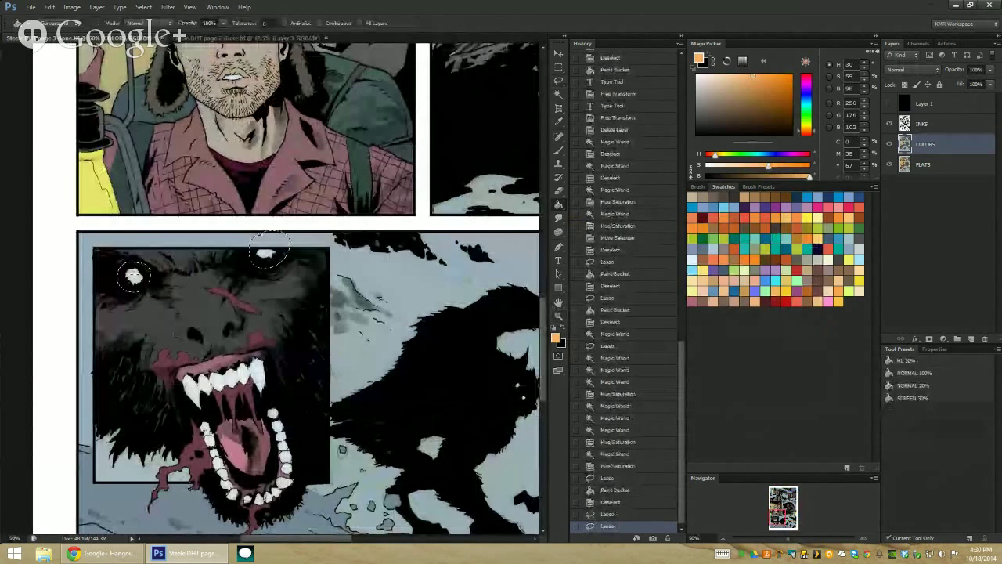
click(265, 253)
key(l)
key(ctrl+d)
key(z)
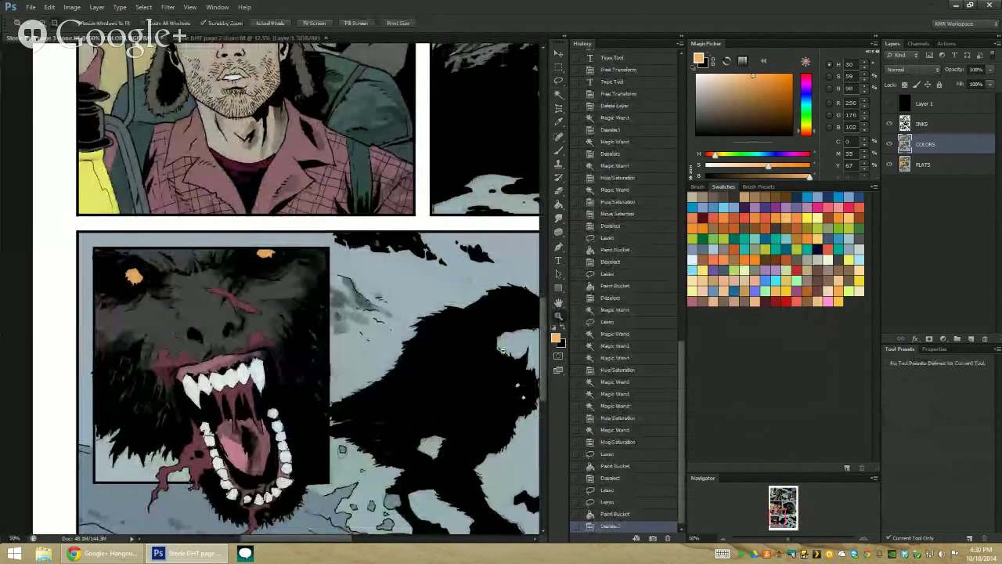
drag(438, 259, 267, 231)
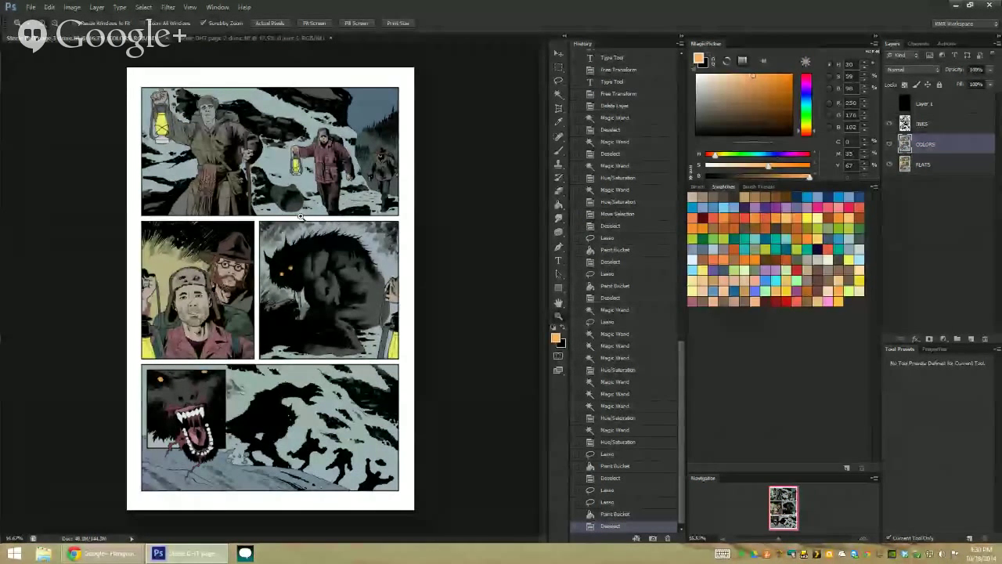
Open Hudson Bay Scout.jpg and float its window beside the comic's lantern-bearer panel
click(219, 125)
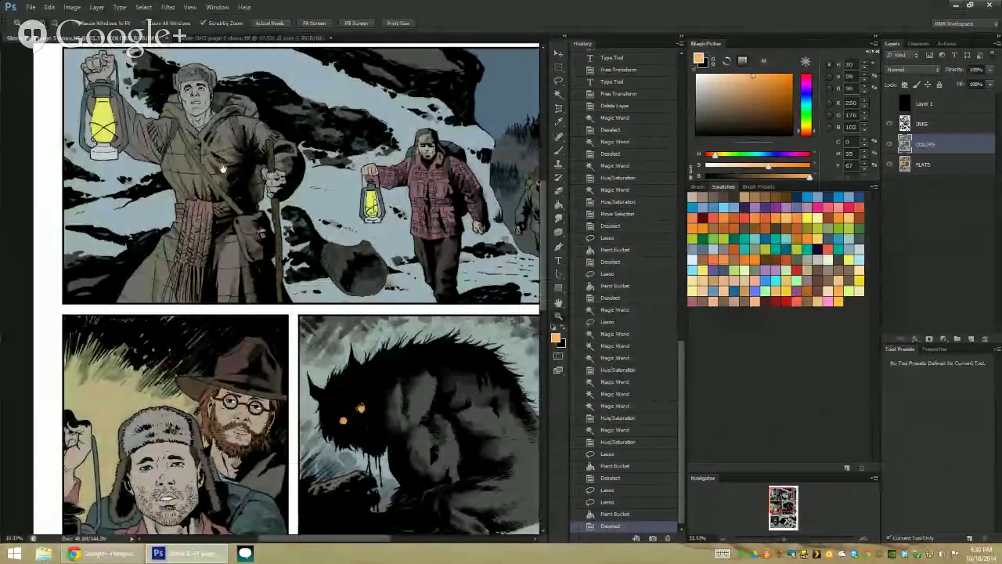
click(227, 161)
click(306, 254)
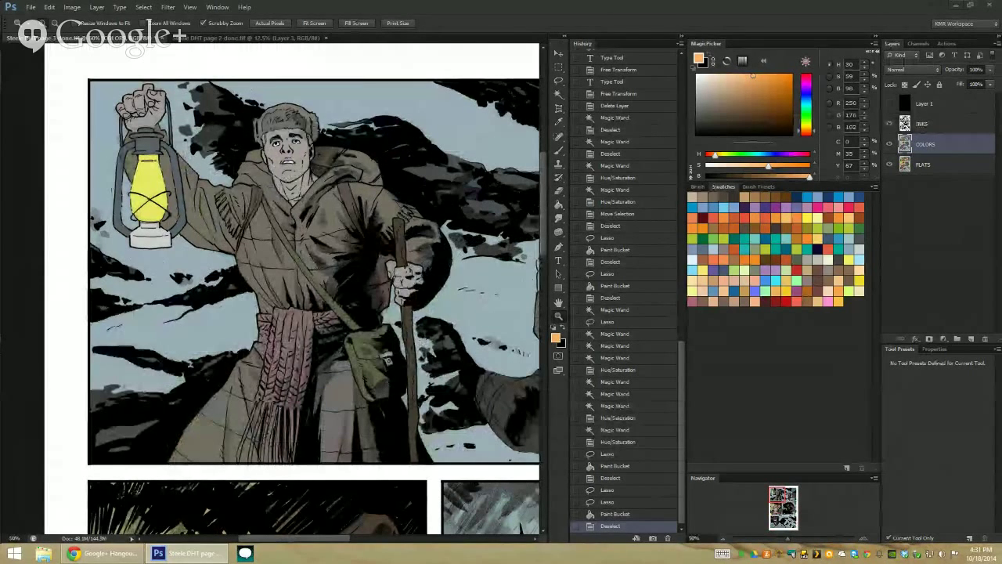
drag(235, 37, 487, 41)
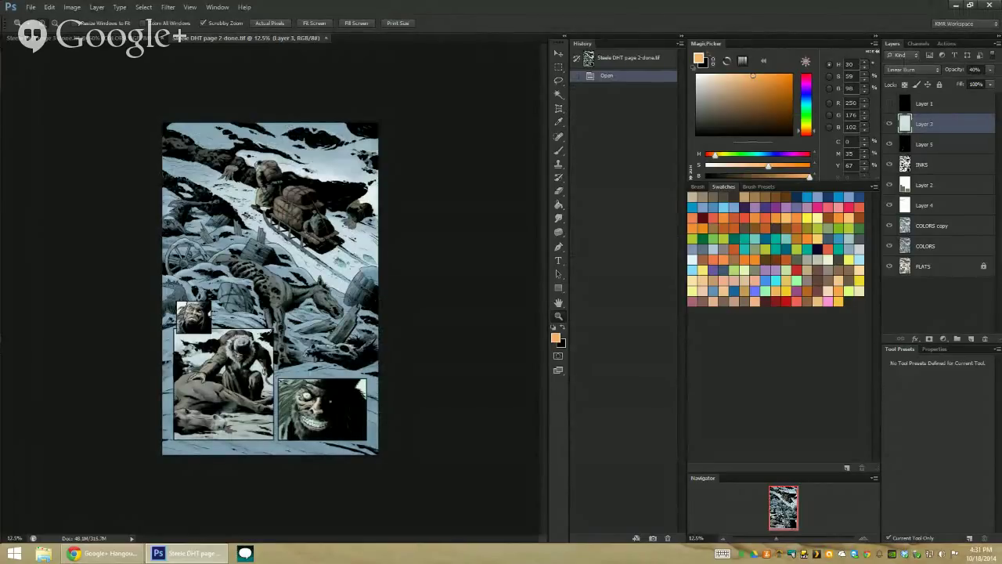
click(134, 36)
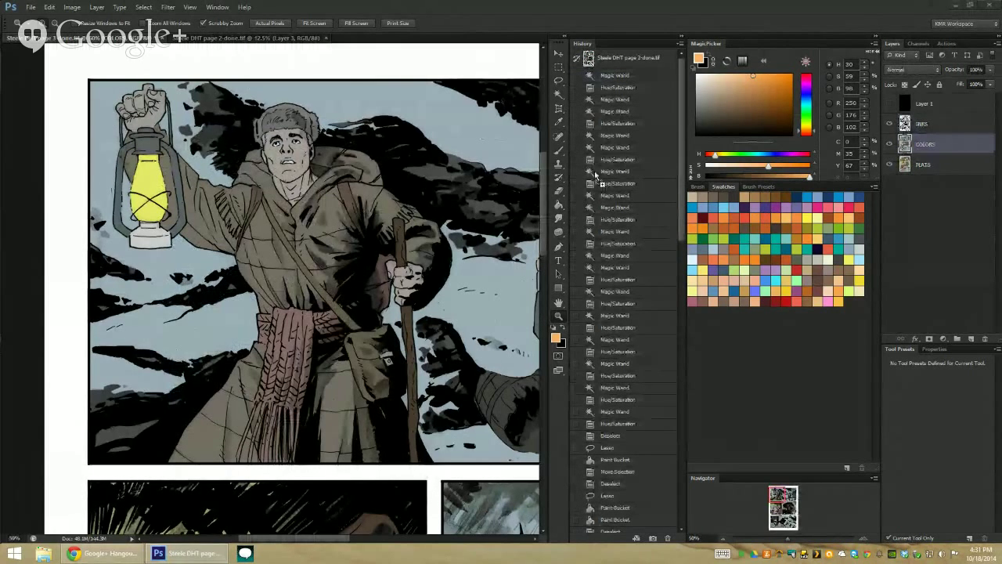
drag(540, 8, 528, 31)
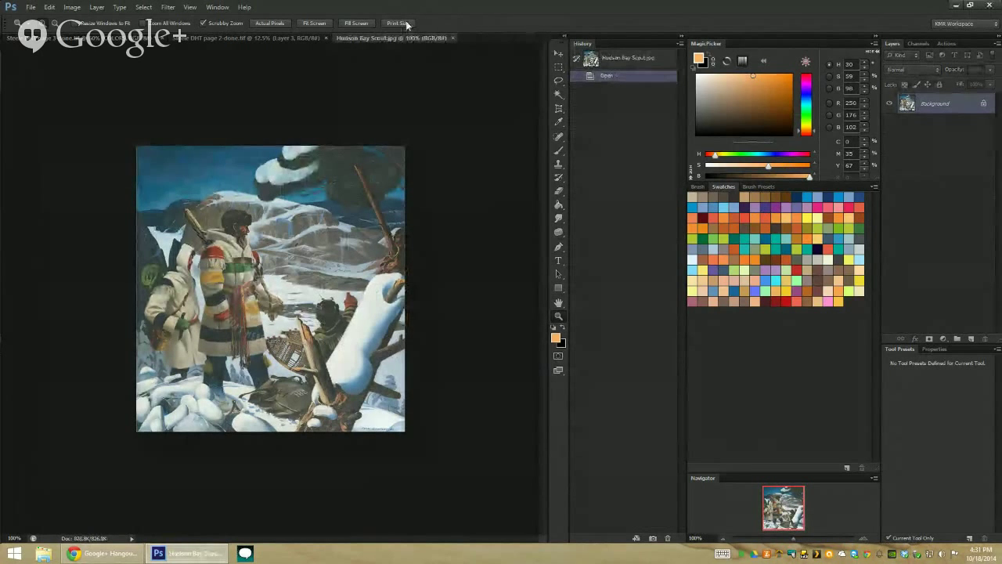
mouse_move(408, 36)
mouse_down()
mouse_move(677, 194)
mouse_move(660, 229)
mouse_up()
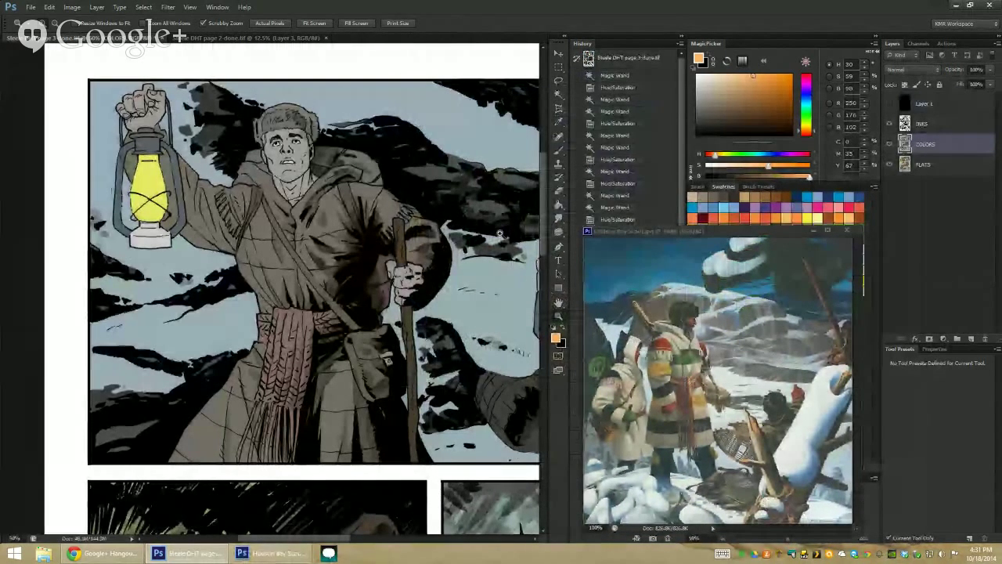
Zoom the reference painting to the scout's striped coat and frame the comic's top panel
click(675, 357)
mouse_move(676, 357)
mouse_down()
mouse_move(708, 329)
mouse_move(736, 336)
mouse_up()
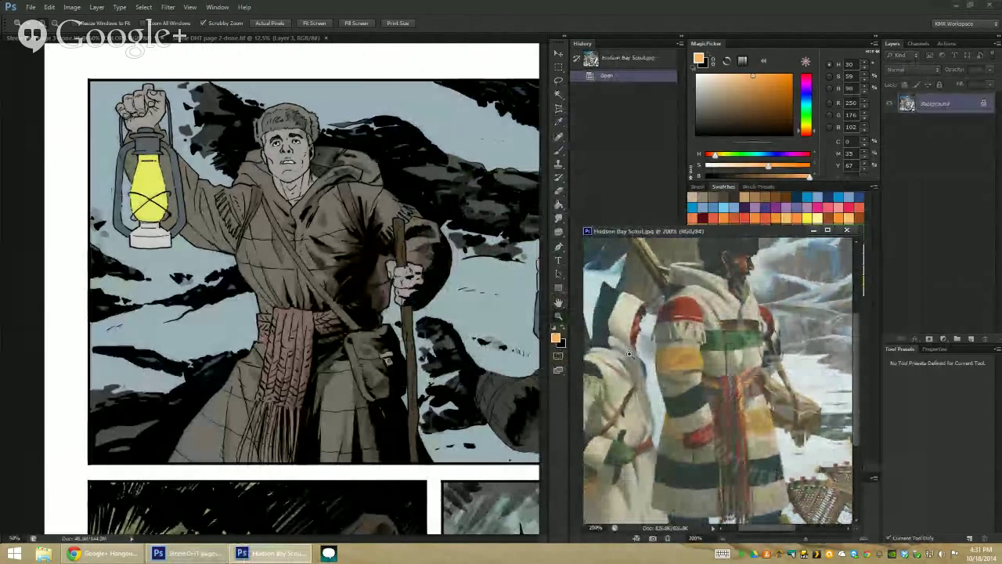
drag(646, 343, 639, 382)
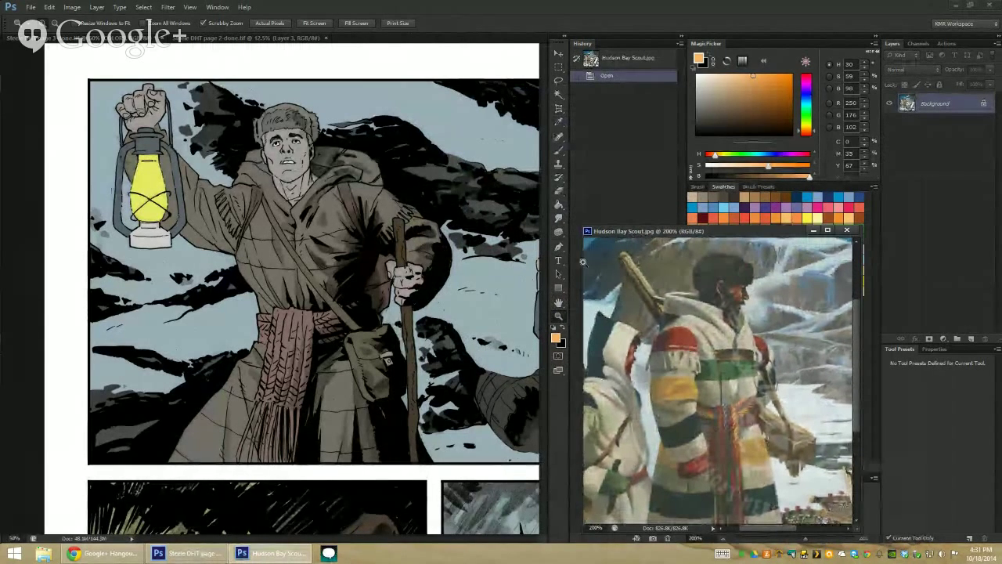
key(w)
click(308, 137)
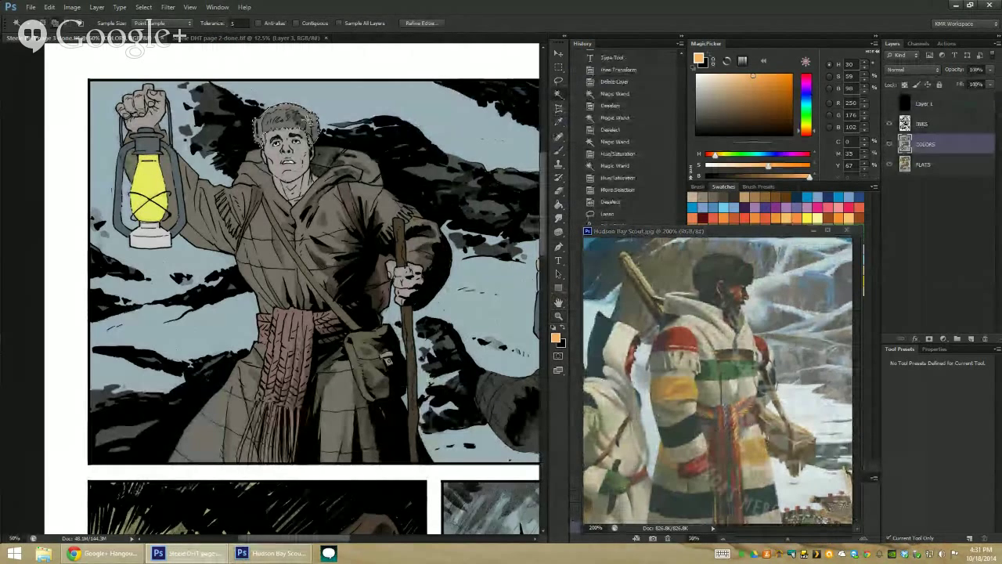
key(z)
alt+click(316, 220)
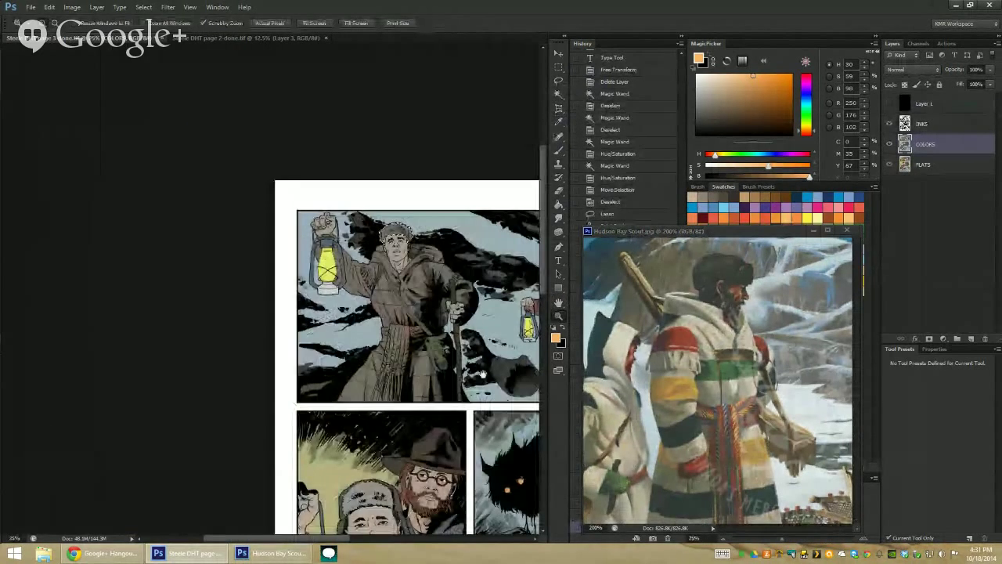
click(316, 220)
drag(316, 220, 343, 316)
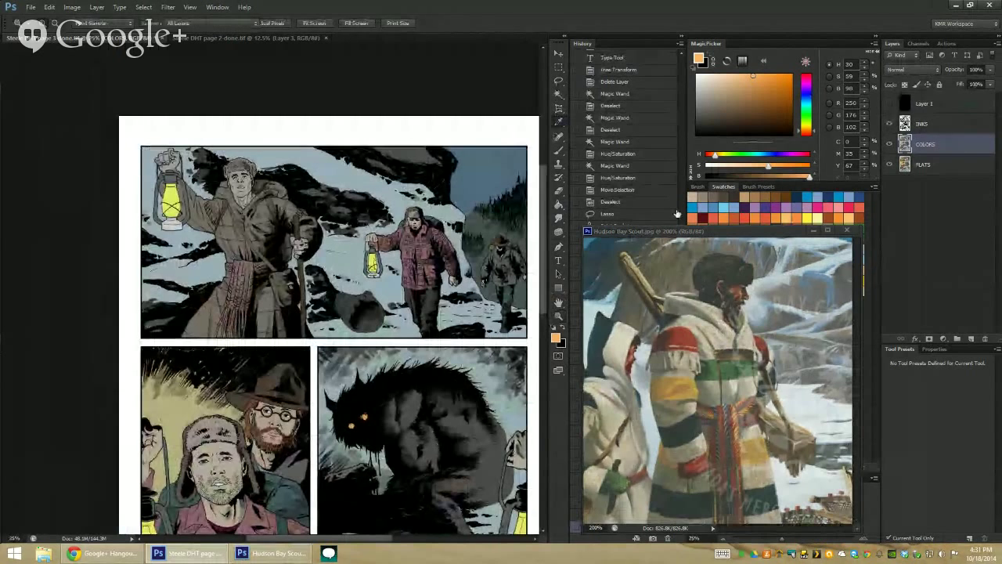
Try a -30 Lightness on the selection, close Hue/Saturation, and reposition the reference view
key(ctrl+u)
mouse_move(668, 347)
mouse_down()
mouse_move(655, 345)
mouse_move(680, 321)
mouse_up()
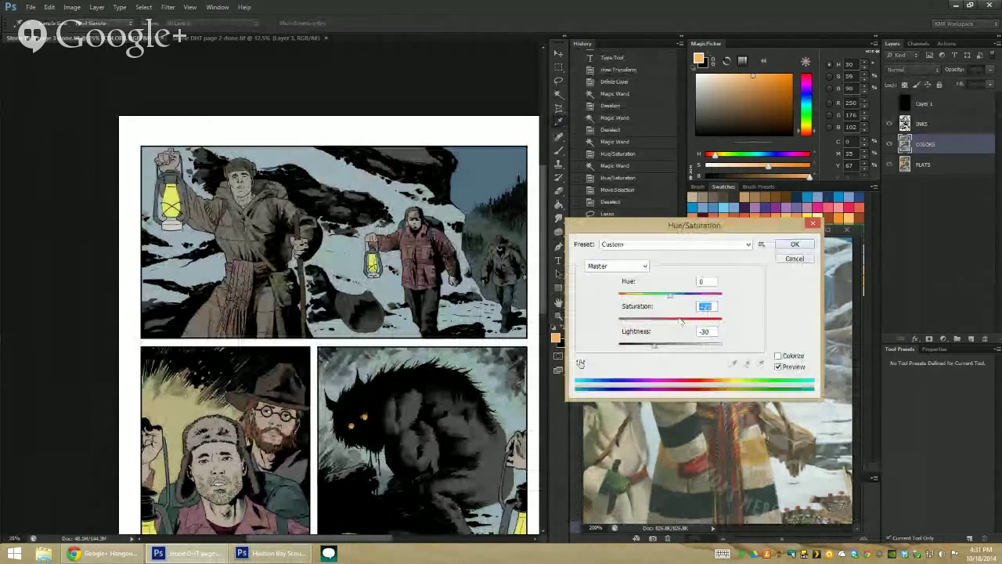
click(791, 248)
click(677, 343)
drag(678, 341, 682, 320)
click(276, 227)
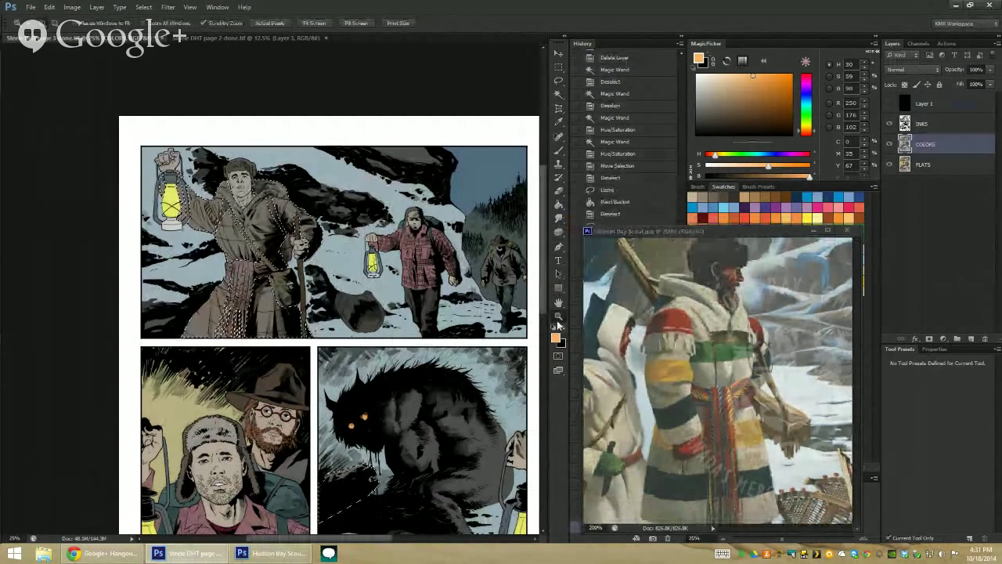
alt+click(481, 287)
Set the Magic Wand tolerance to 0 and zoom into the top panel with selection edges hidden
key(w)
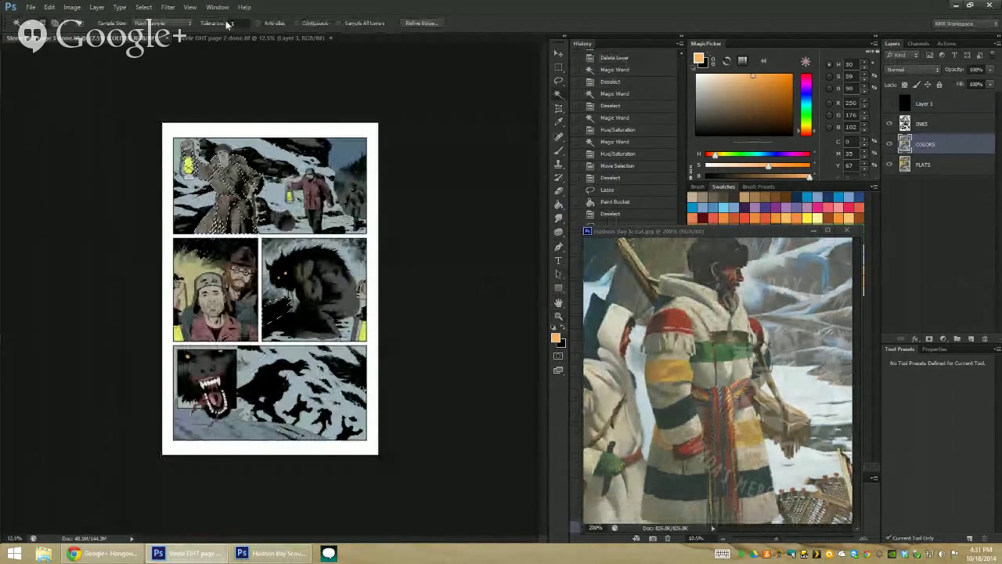
click(232, 22)
text(0)
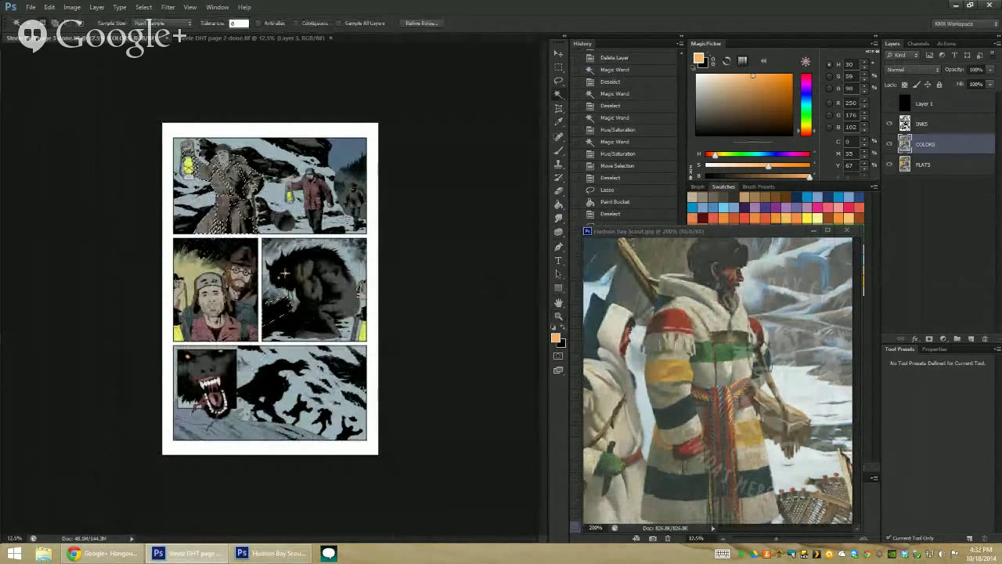
key(Return)
key(l)
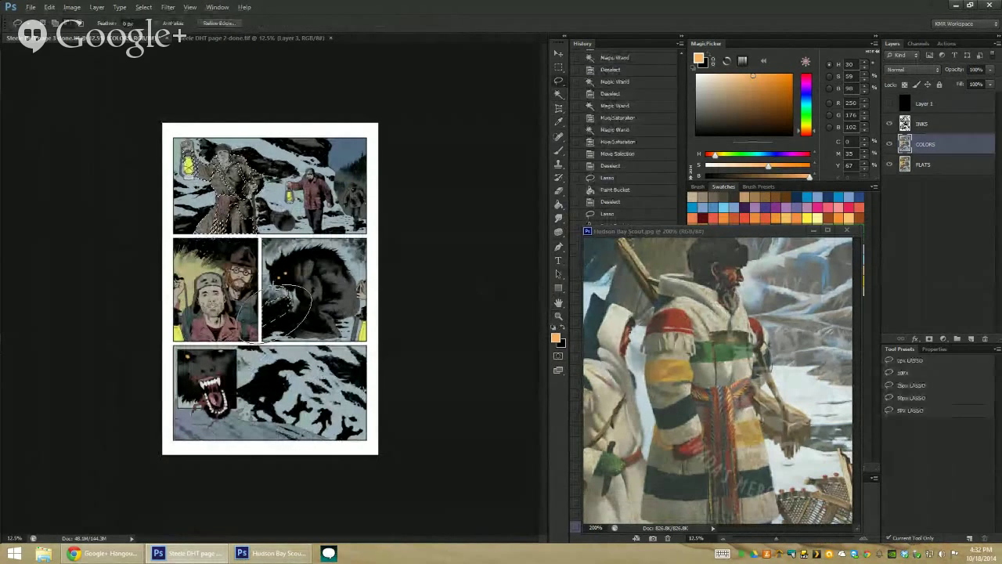
key(z)
drag(239, 178, 341, 211)
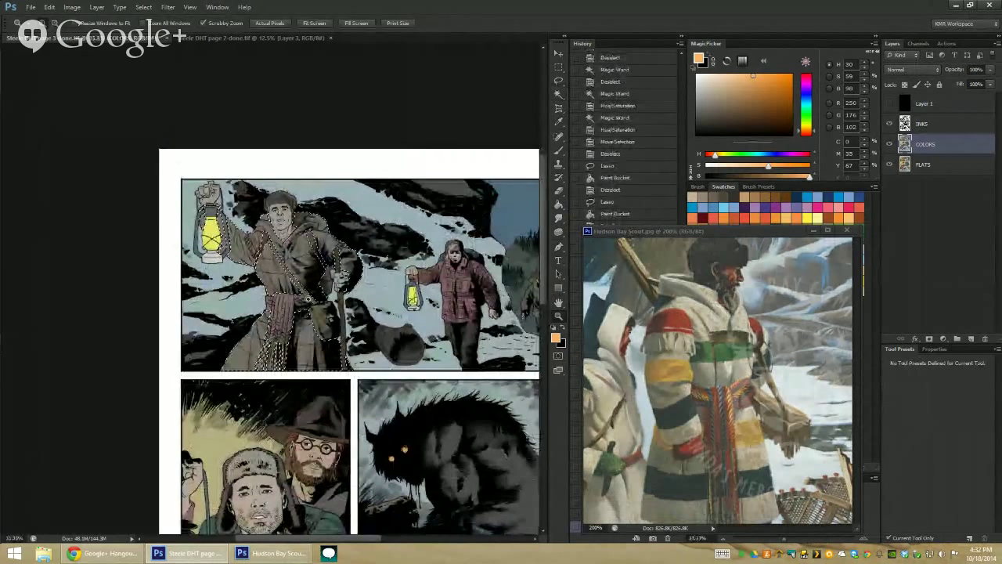
key(ctrl+h)
Lighten the selected coat to Lightness +36, shifting its hue and adjusting saturation
key(ctrl+u)
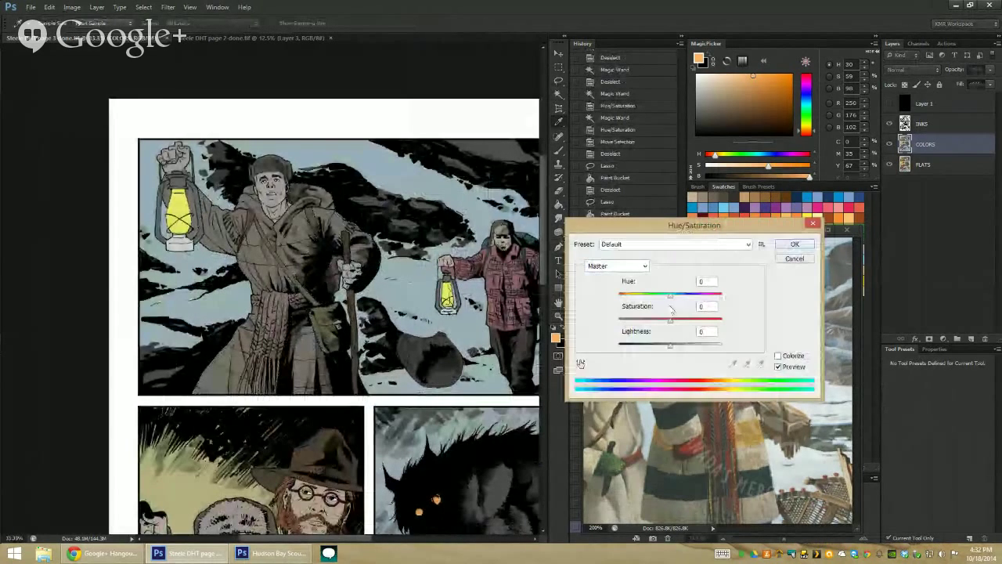
drag(702, 232, 708, 82)
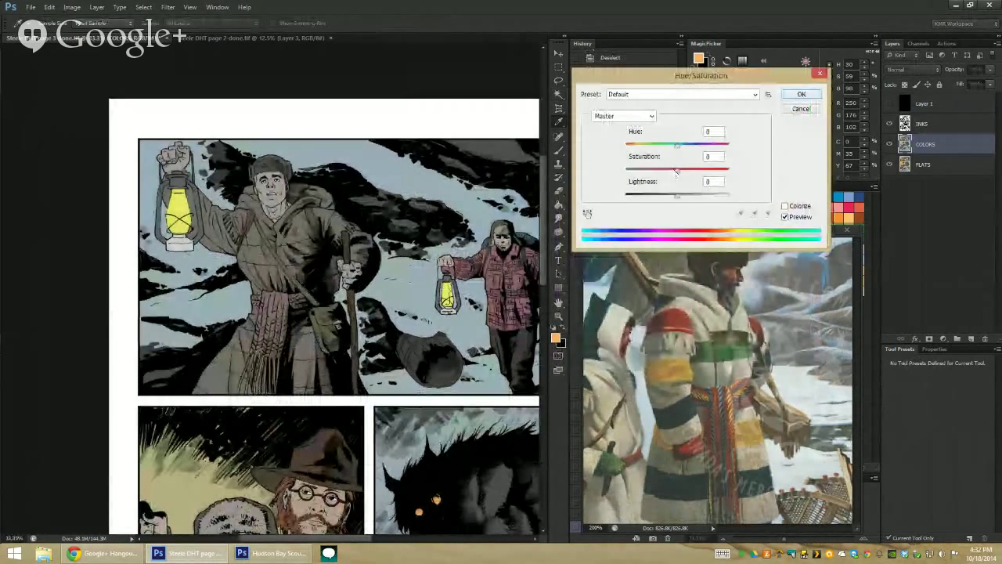
drag(677, 195, 697, 197)
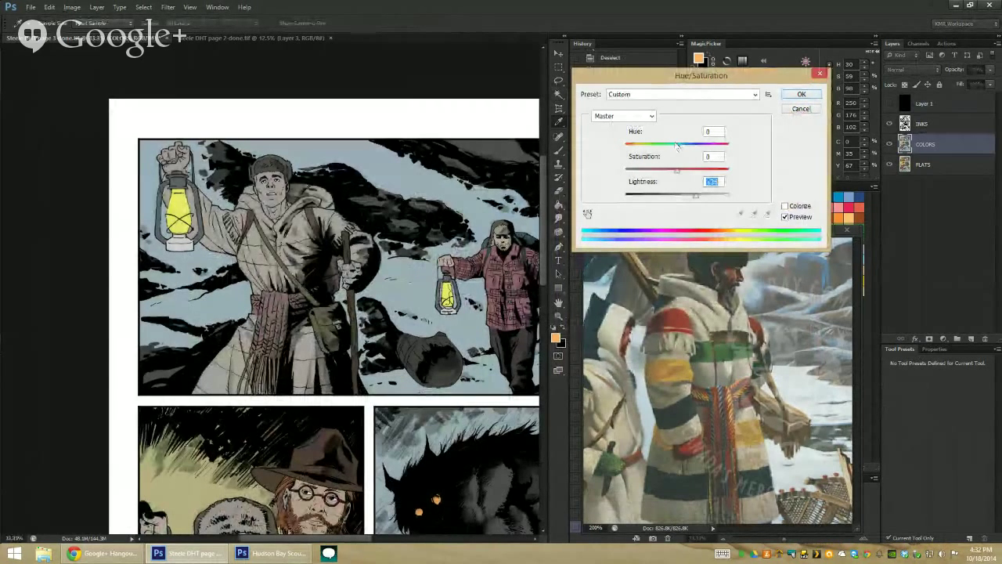
text(36)
key(shift+Tab)
drag(676, 147, 725, 144)
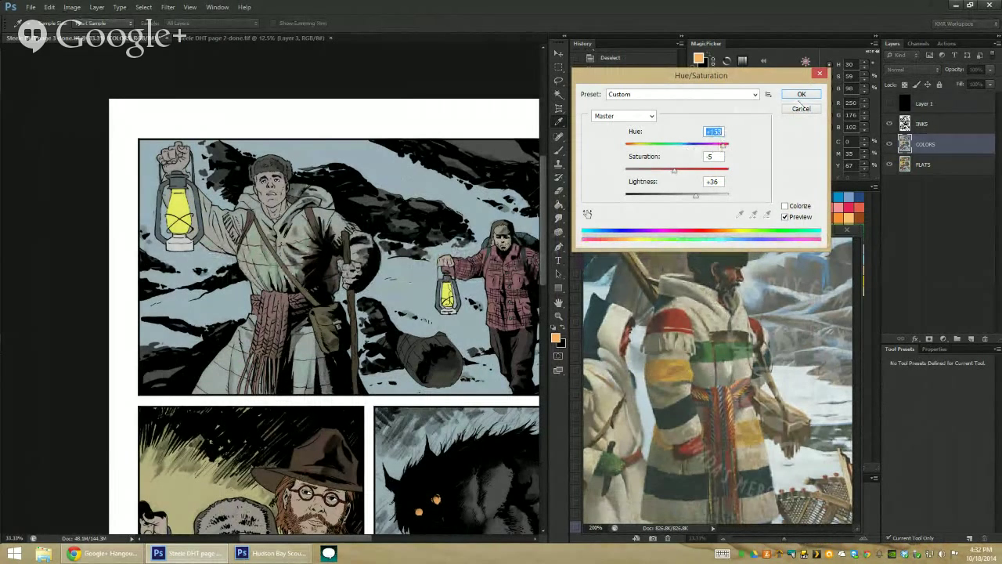
click(801, 95)
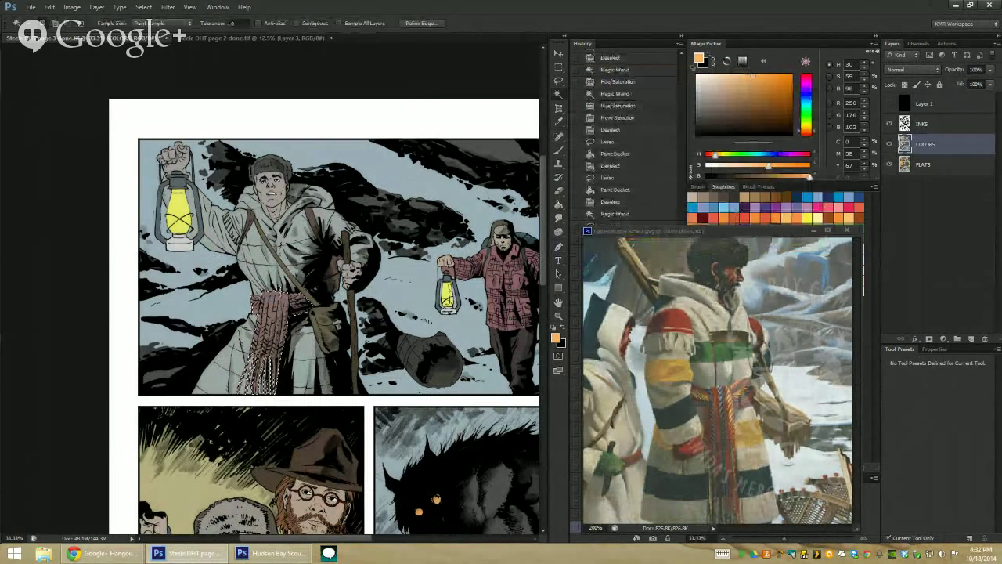
key(ctrl+u)
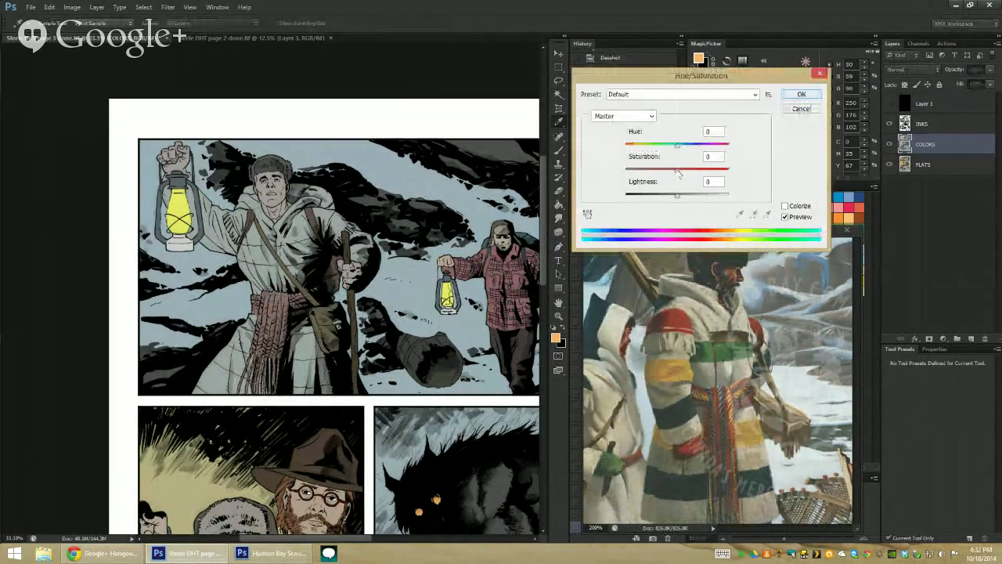
drag(677, 170, 693, 172)
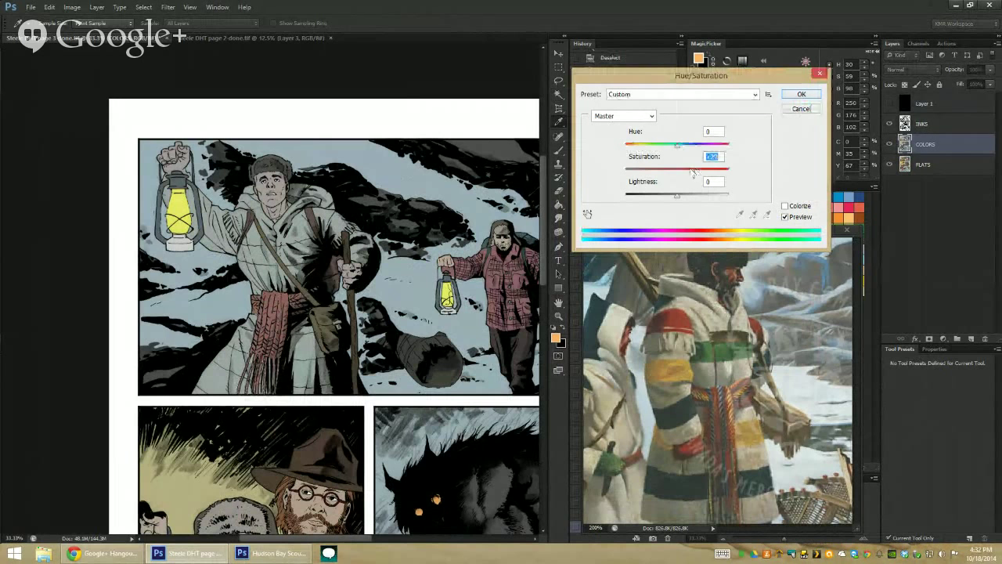
Apply the coat saturation change and zoom in on the lantern bearer's chest and strap
click(793, 94)
key(z)
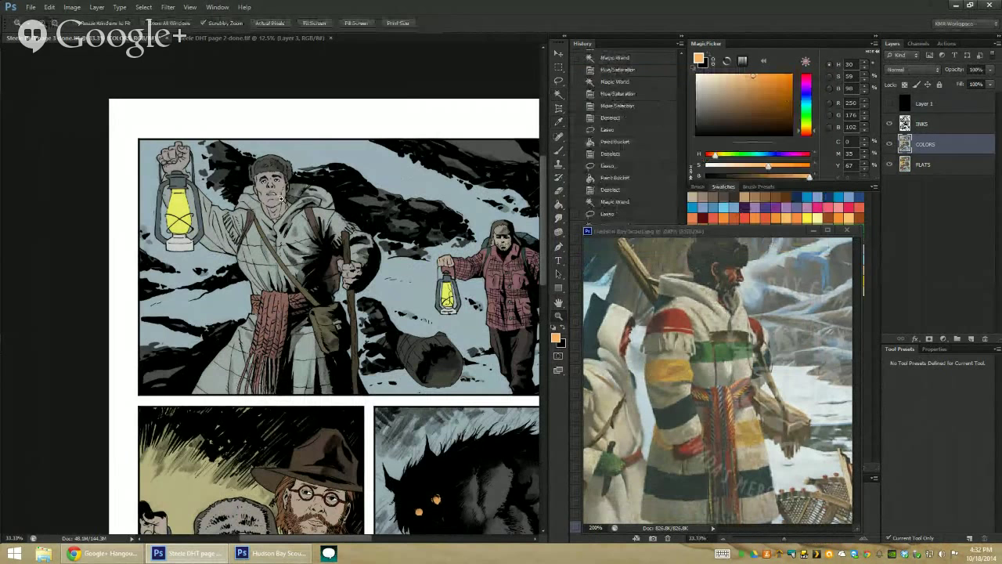
click(300, 215)
click(300, 216)
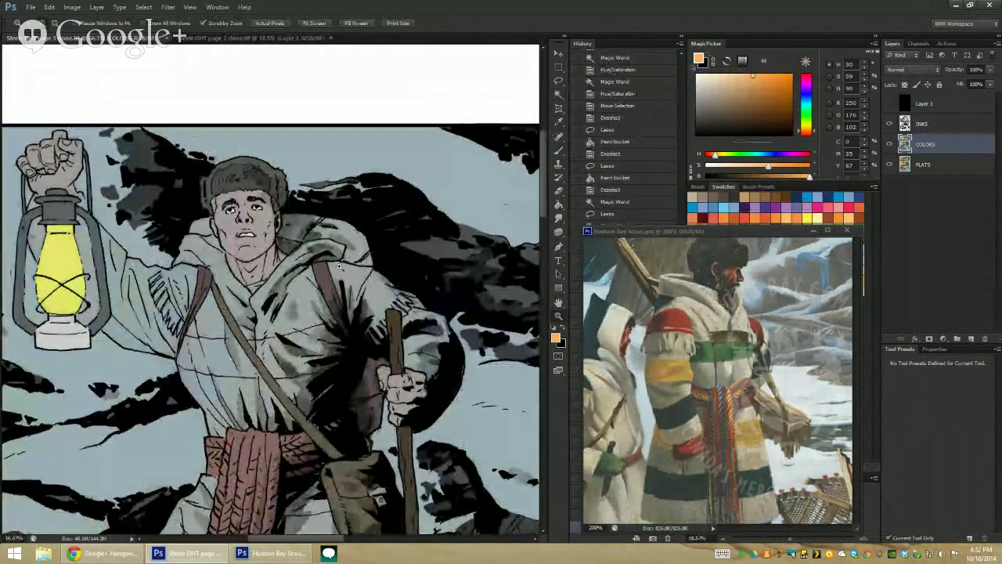
click(322, 255)
click(323, 252)
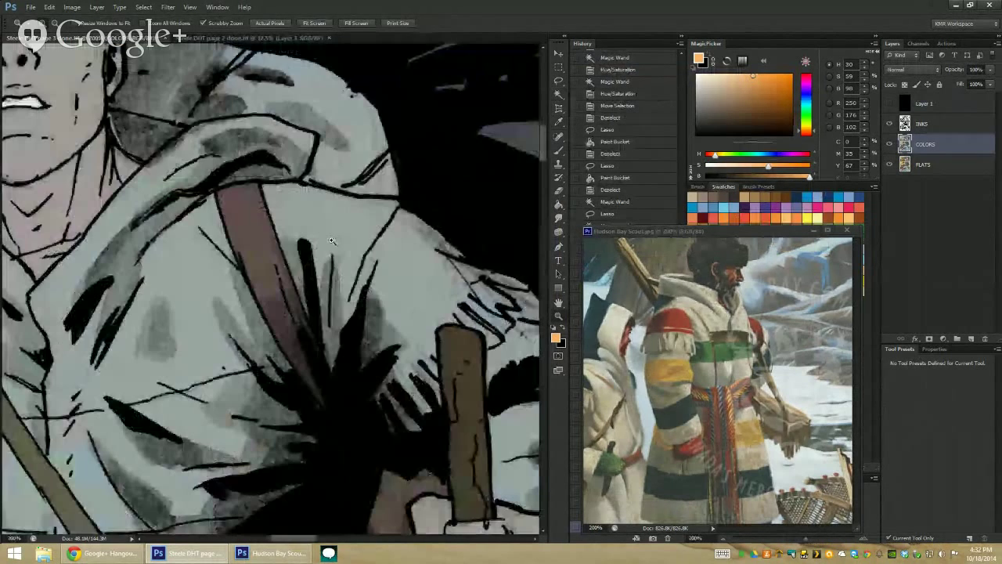
Lasso the first shoulder and strap area and fill it with dark red
key(l)
drag(257, 182, 344, 368)
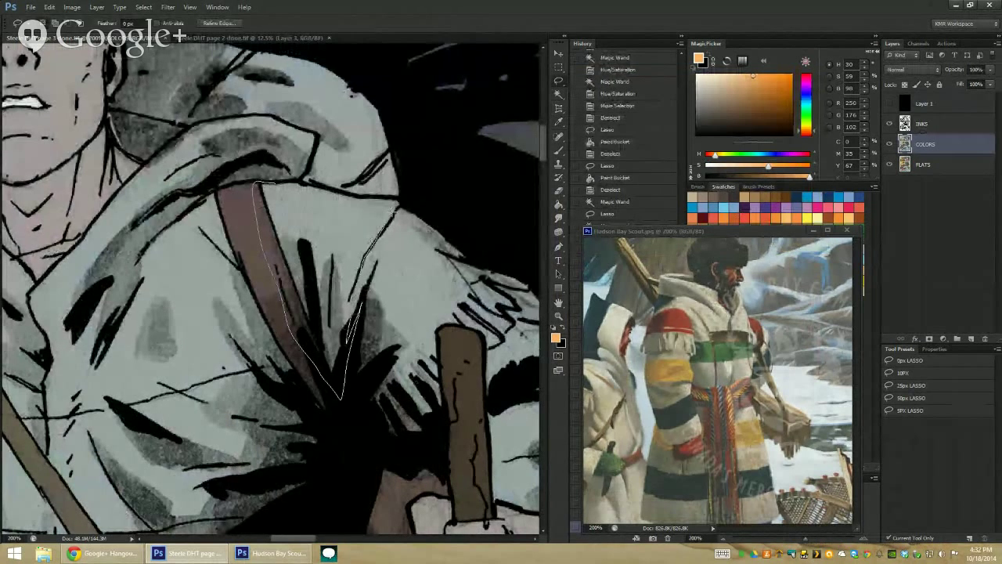
drag(394, 209, 398, 200)
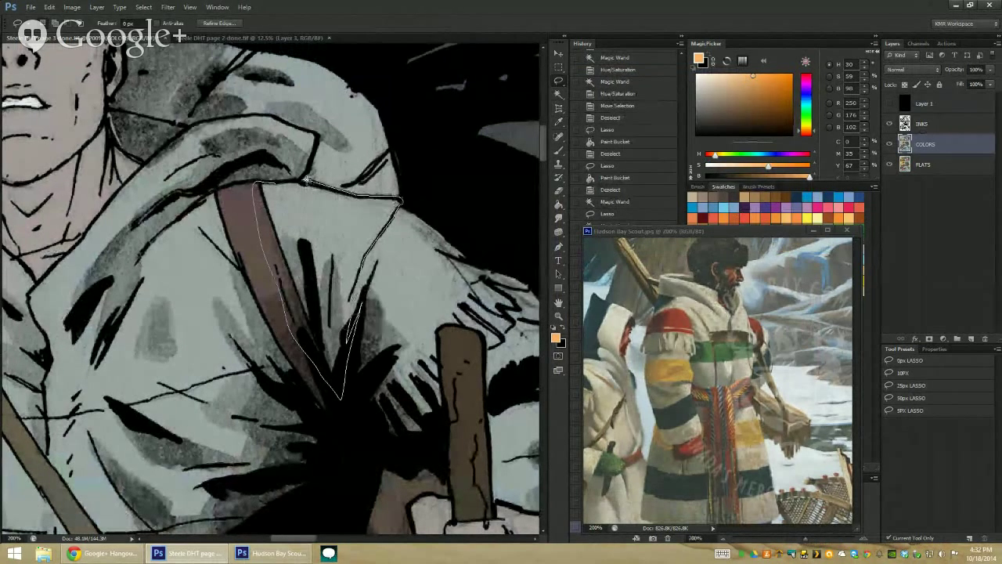
drag(300, 182, 258, 183)
key(b)
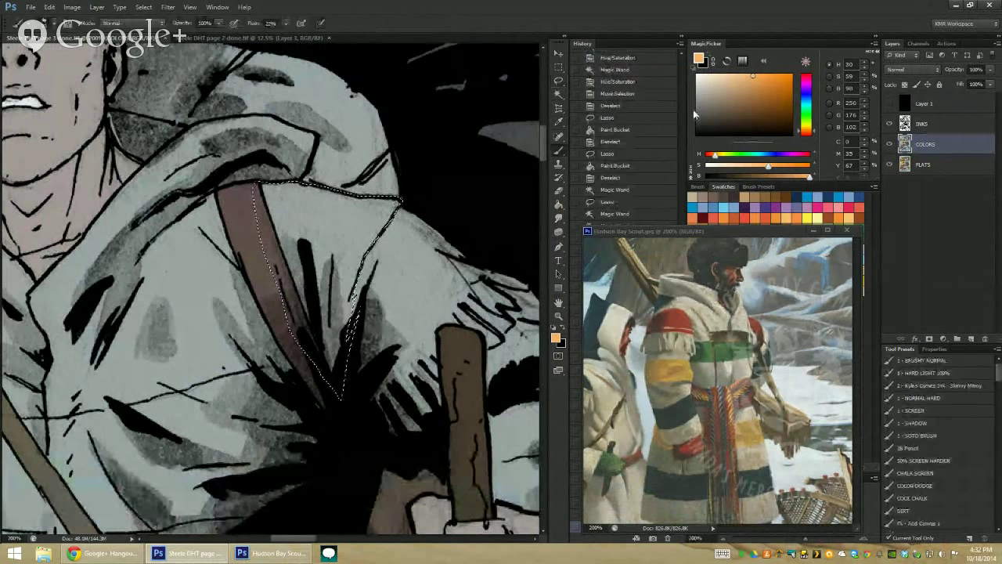
click(806, 75)
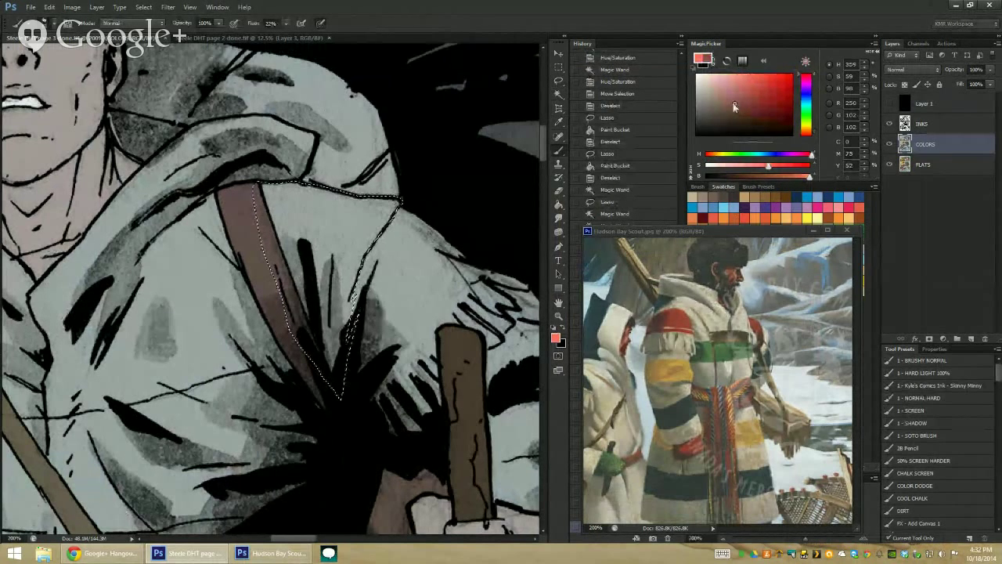
click(745, 98)
key(g)
click(337, 235)
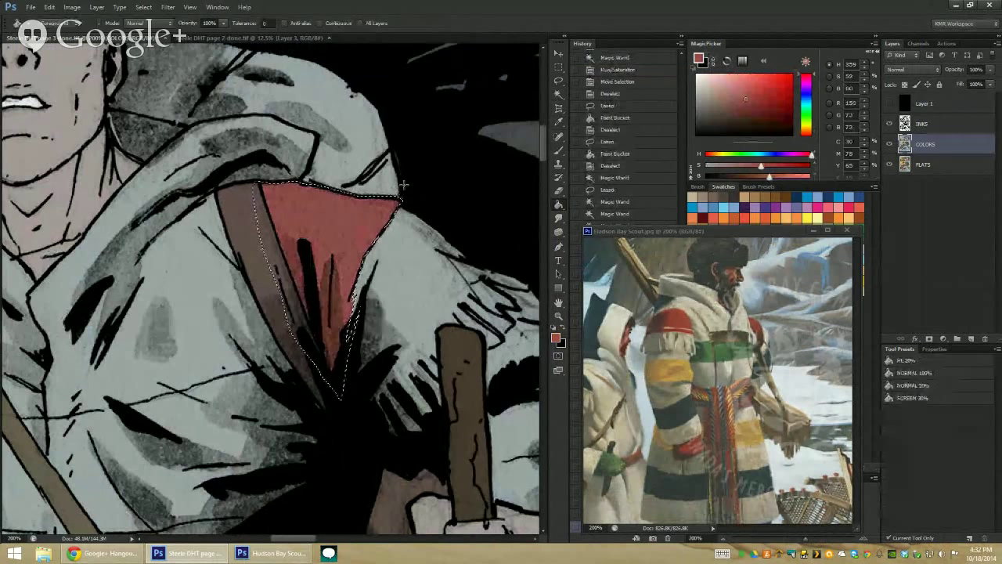
key(ctrl+d)
key(ctrl+plus)
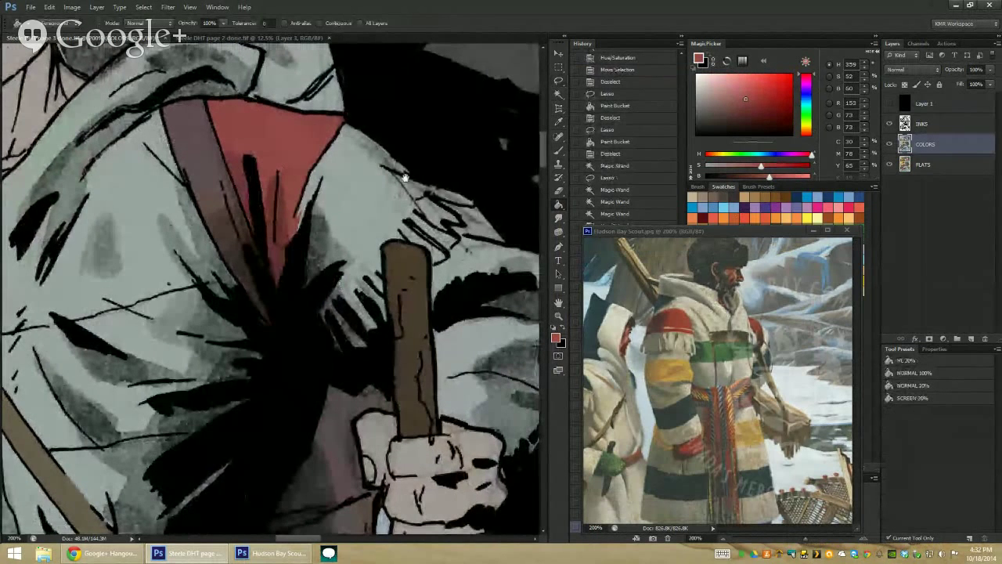
drag(410, 196, 367, 157)
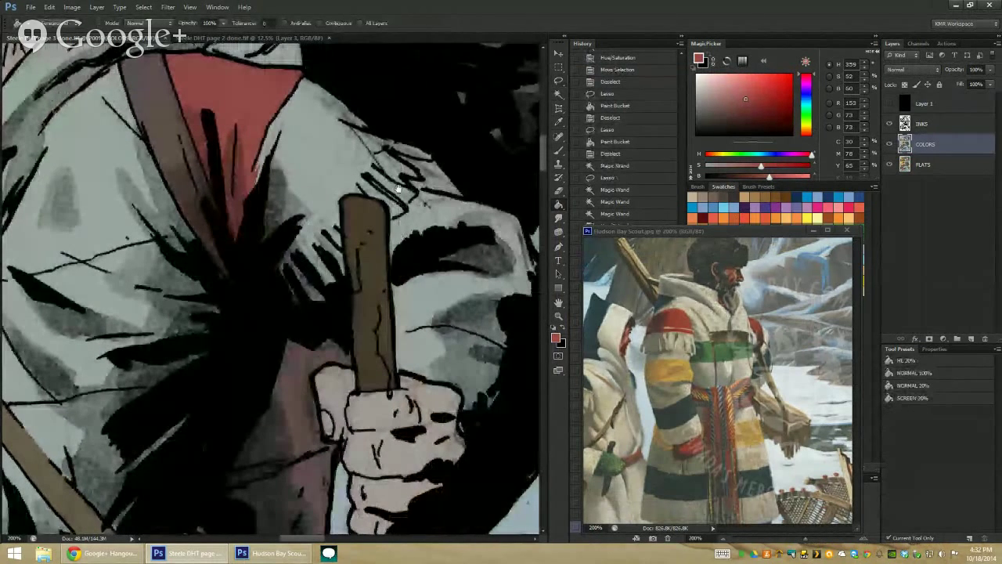
drag(398, 189, 366, 154)
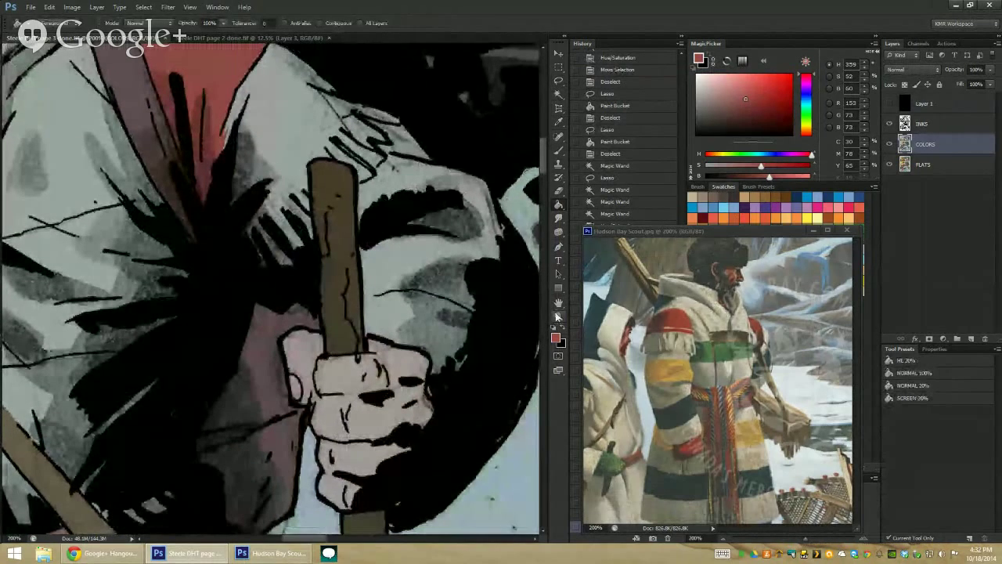
Lasso the other shoulder patch and fill it with the same red
click(558, 316)
alt+click(322, 288)
click(322, 287)
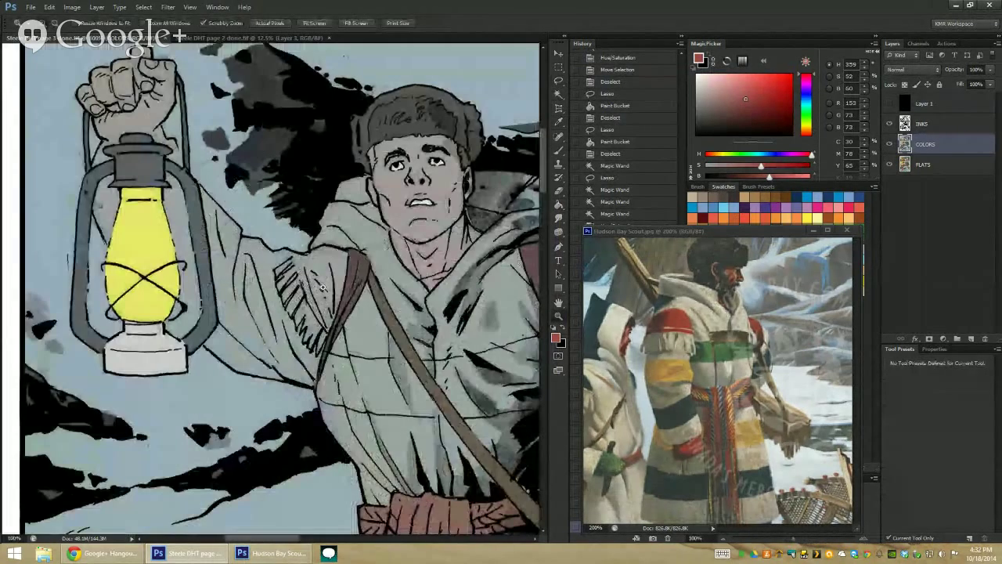
click(322, 287)
key(l)
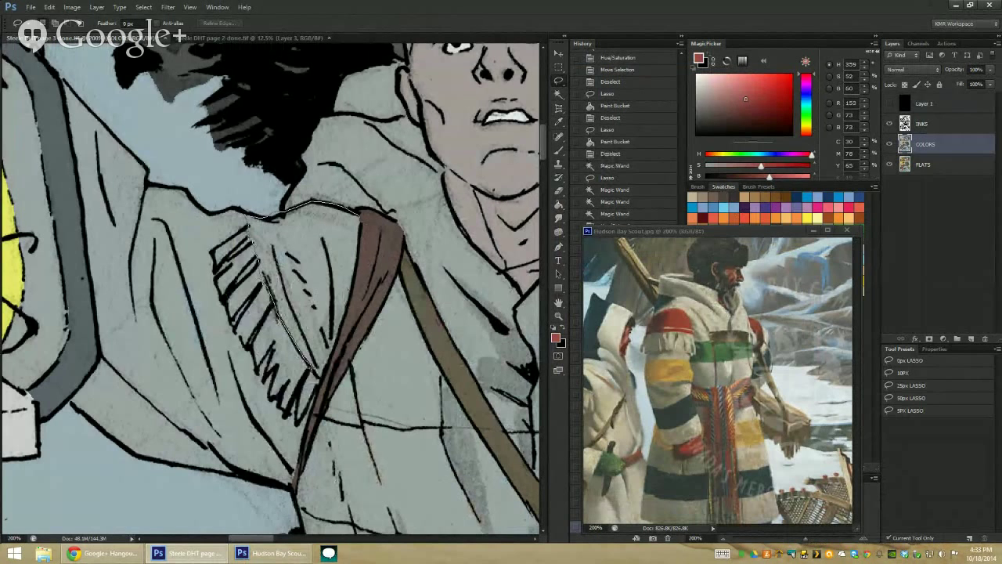
drag(341, 345, 341, 345)
key(g)
click(306, 266)
key(ctrl+d)
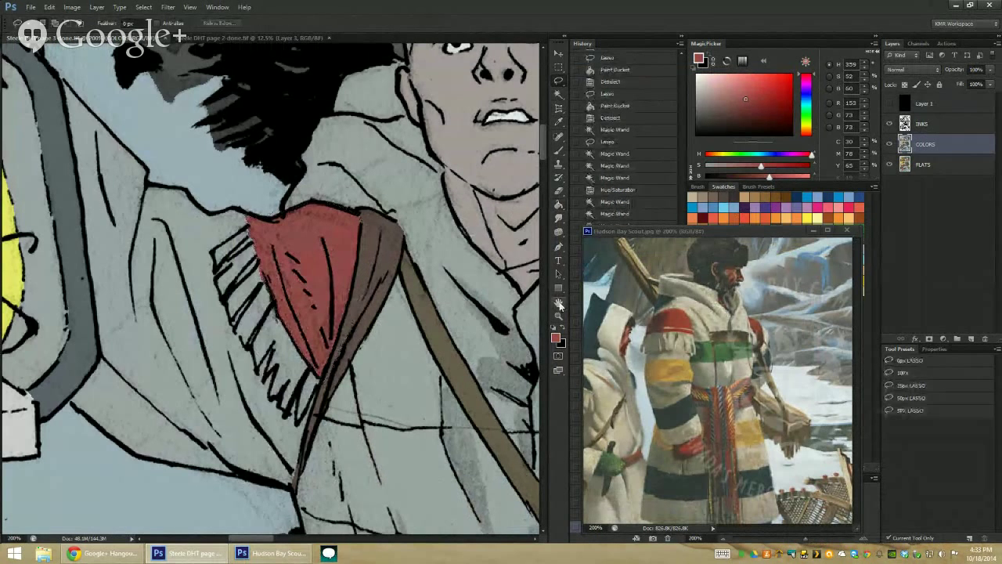
key(z)
key(ctrl+0)
key(ctrl+plus)
key(ctrl+plus)
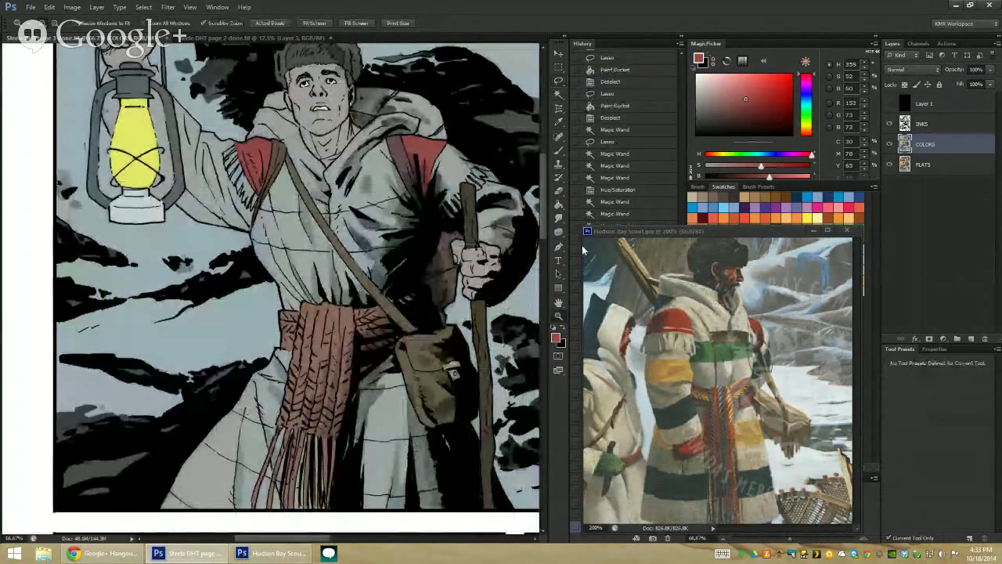
Check the reference coat's stripes, then zoom the comic in on the lantern bearer's chest
click(741, 366)
drag(741, 366, 738, 409)
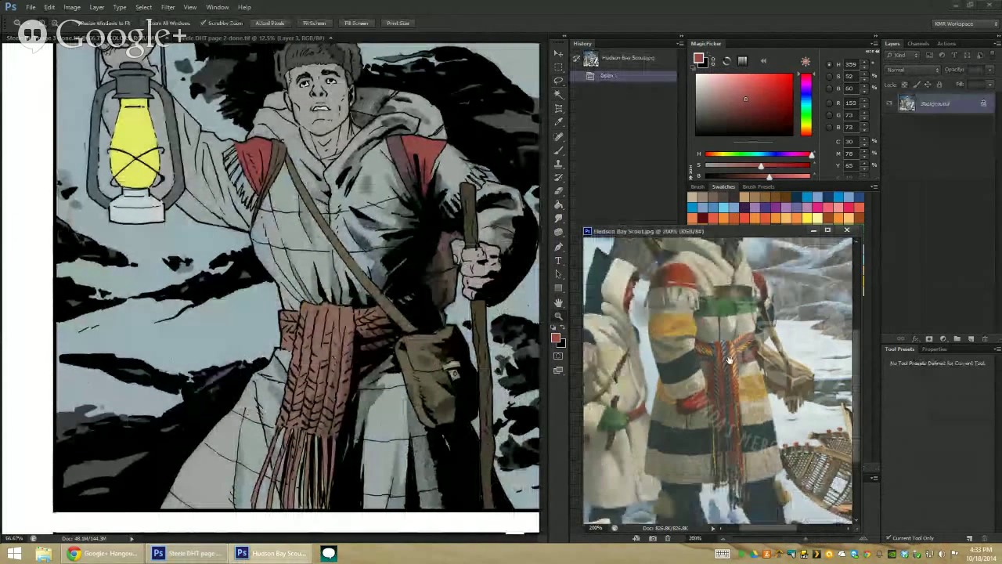
click(354, 185)
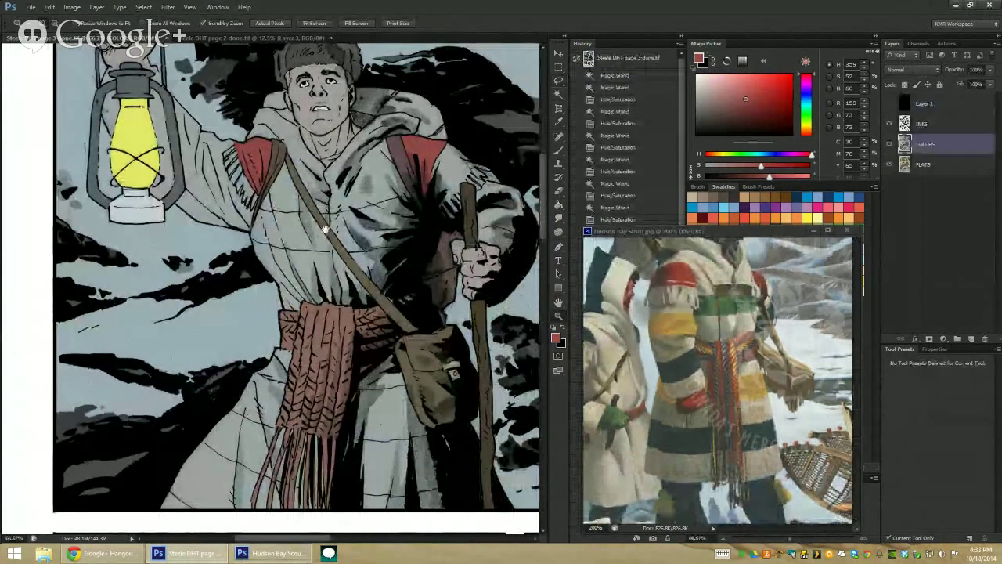
drag(457, 262, 422, 227)
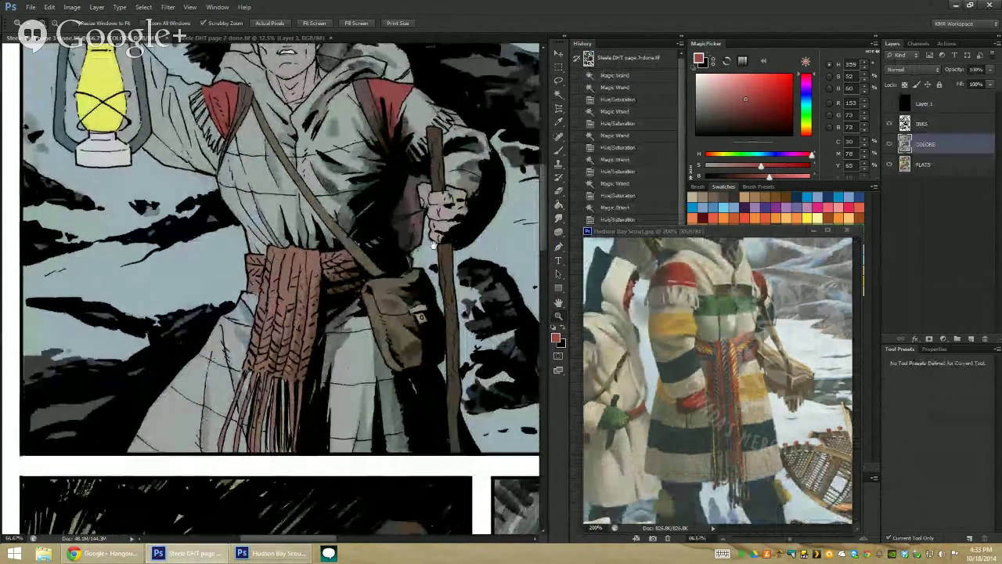
scroll(466, 227, down, 3)
drag(407, 199, 410, 350)
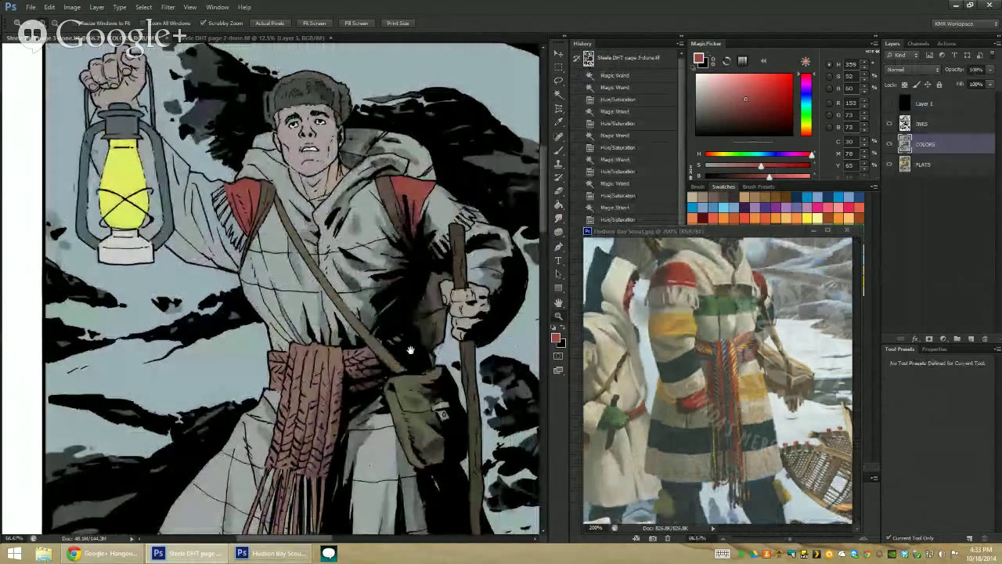
drag(368, 167, 352, 256)
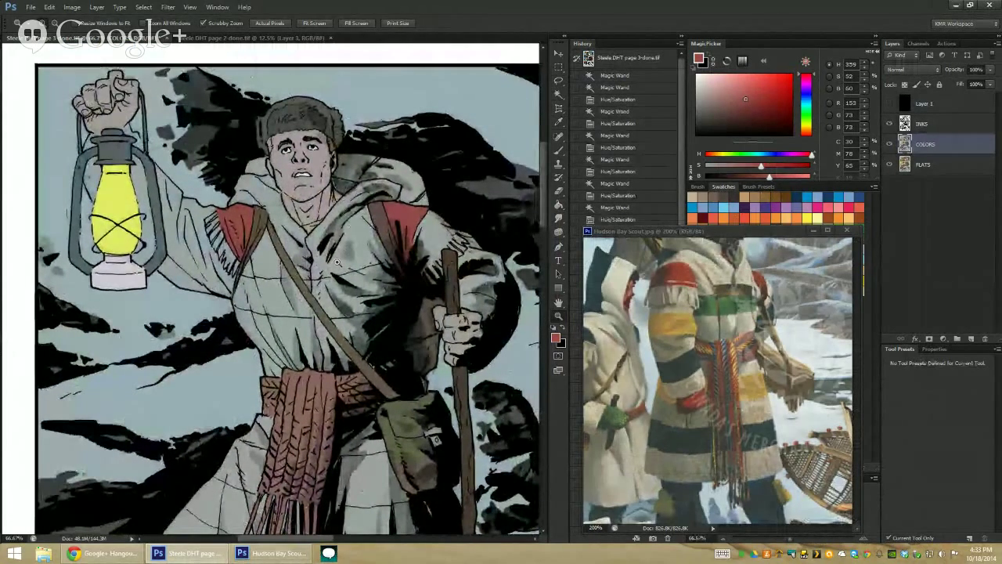
click(337, 260)
click(317, 303)
Lasso-trace the chest band between the two ink lines, then hide the selection edges
key(l)
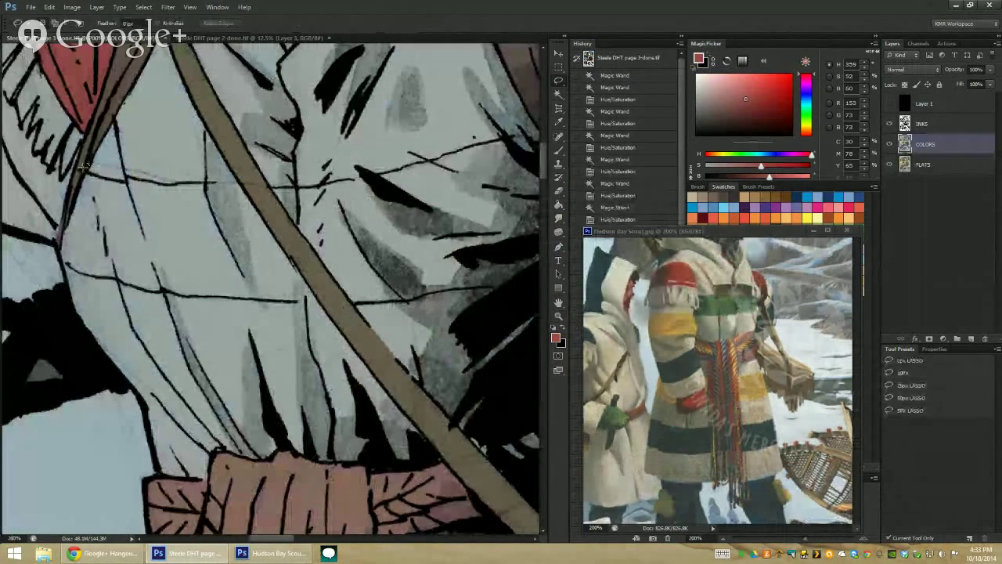
mouse_move(88, 168)
mouse_down()
mouse_move(152, 183)
mouse_move(302, 183)
mouse_up()
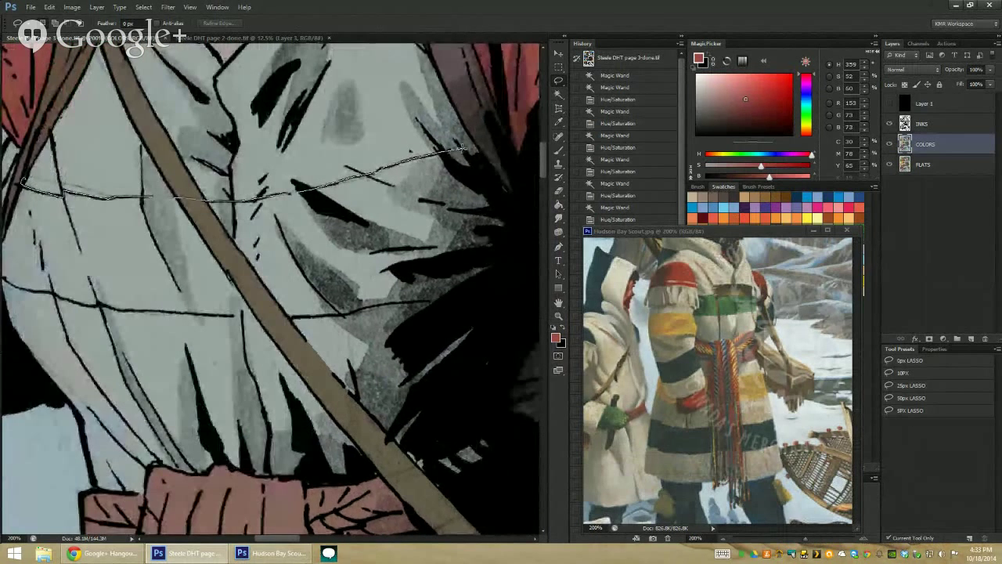
drag(526, 135, 478, 146)
drag(431, 300, 344, 314)
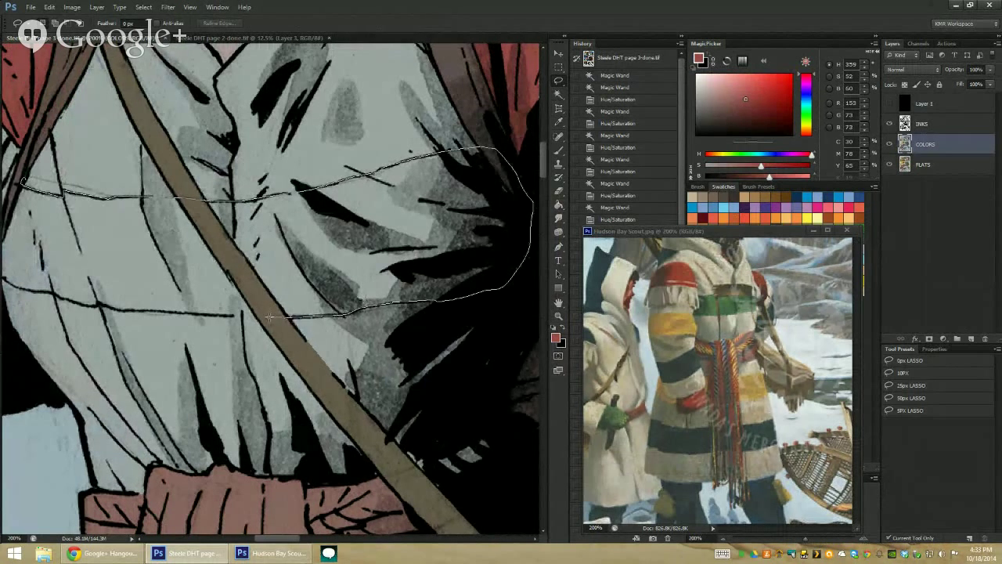
mouse_move(232, 314)
mouse_down()
mouse_move(135, 312)
mouse_move(105, 296)
mouse_up()
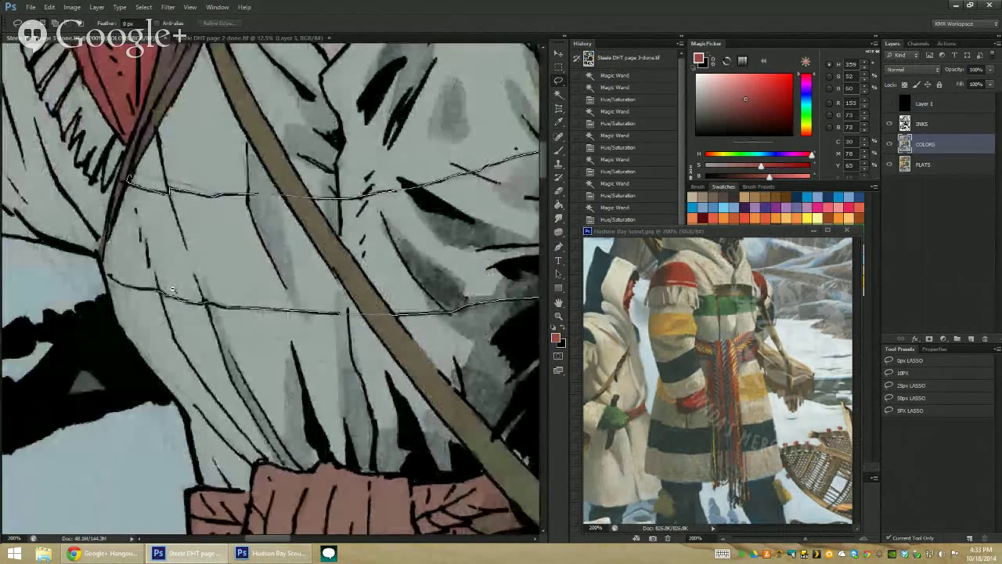
drag(47, 294, 194, 174)
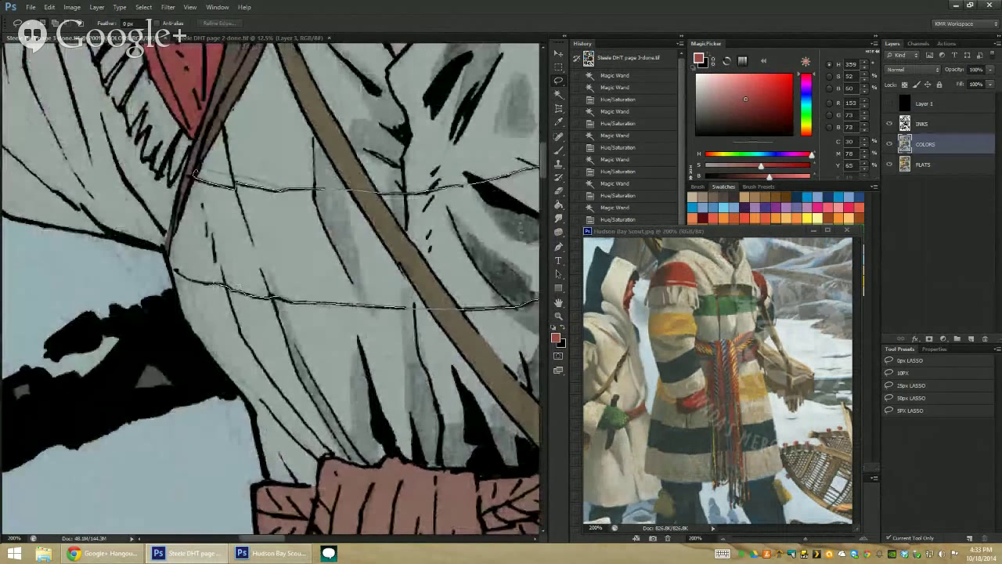
mouse_move(201, 284)
mouse_down()
mouse_move(172, 271)
mouse_move(194, 175)
mouse_up()
mouse_move(269, 291)
mouse_down()
mouse_move(275, 297)
mouse_move(258, 301)
mouse_up()
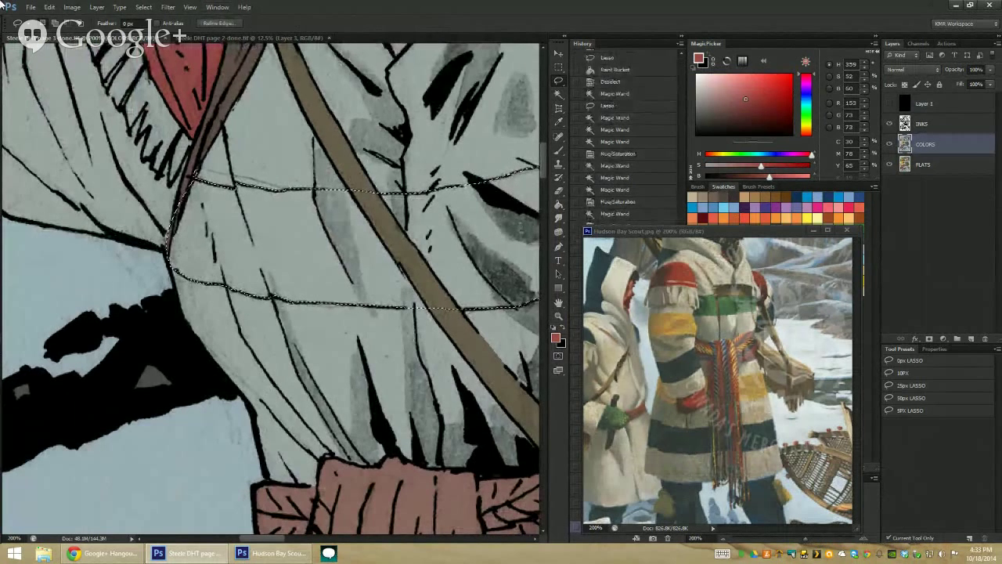
key(ctrl+d)
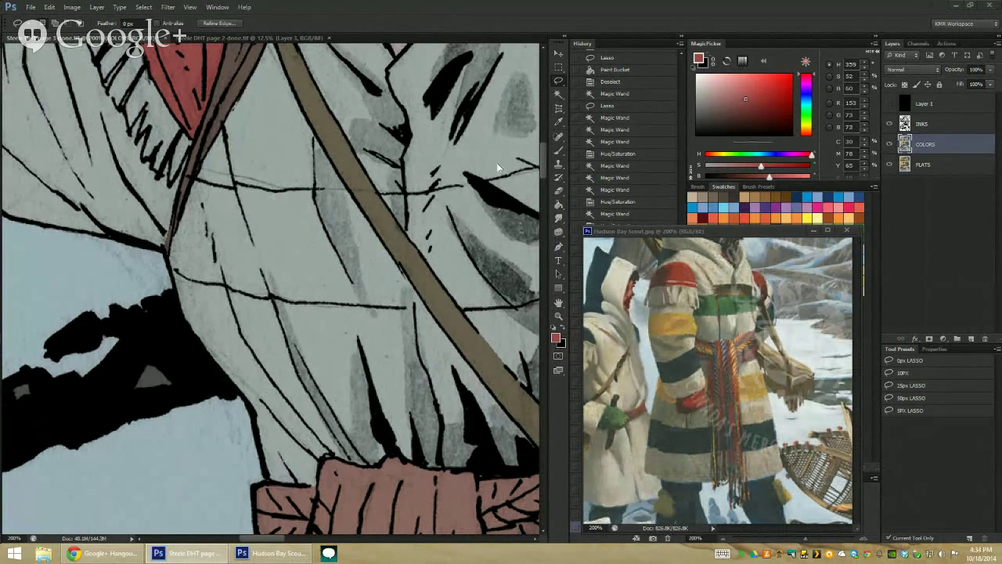
Try a green Colorize tint (hue 118) on the band, then dismiss it
key(ctrl+u)
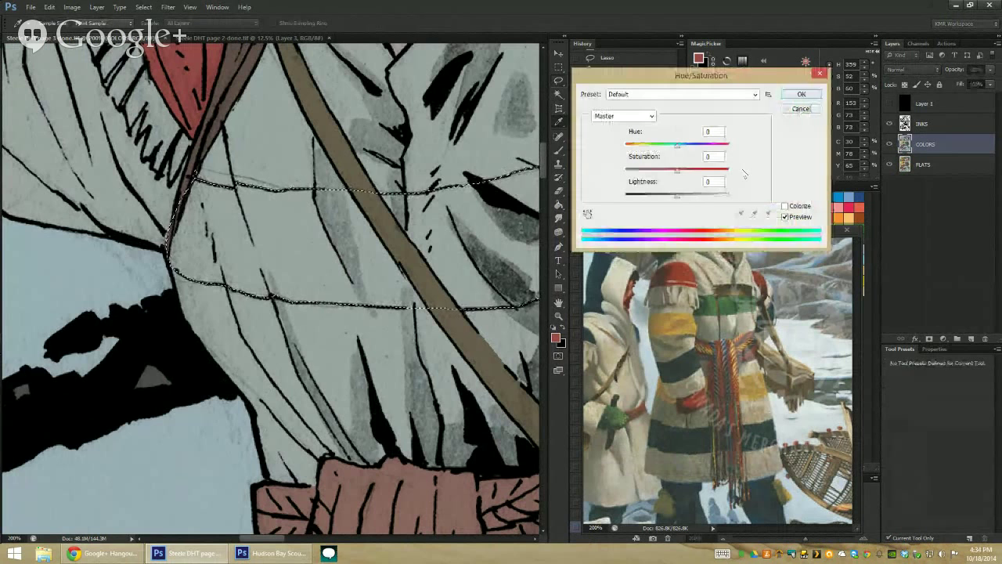
click(785, 205)
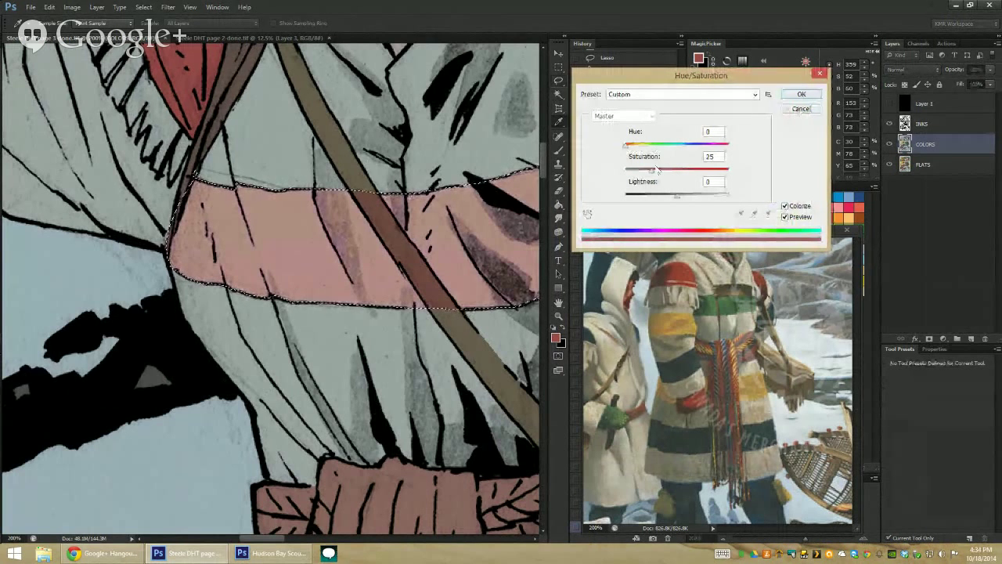
drag(626, 144, 659, 145)
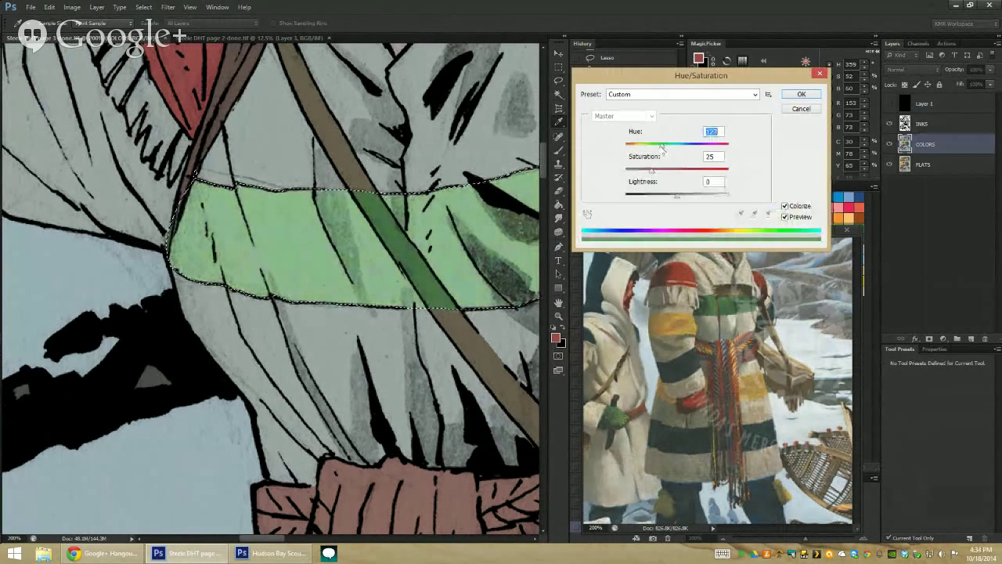
key(Return)
Reselect the chest band and zoom out to show the whole figure
drag(462, 251, 279, 248)
click(315, 234)
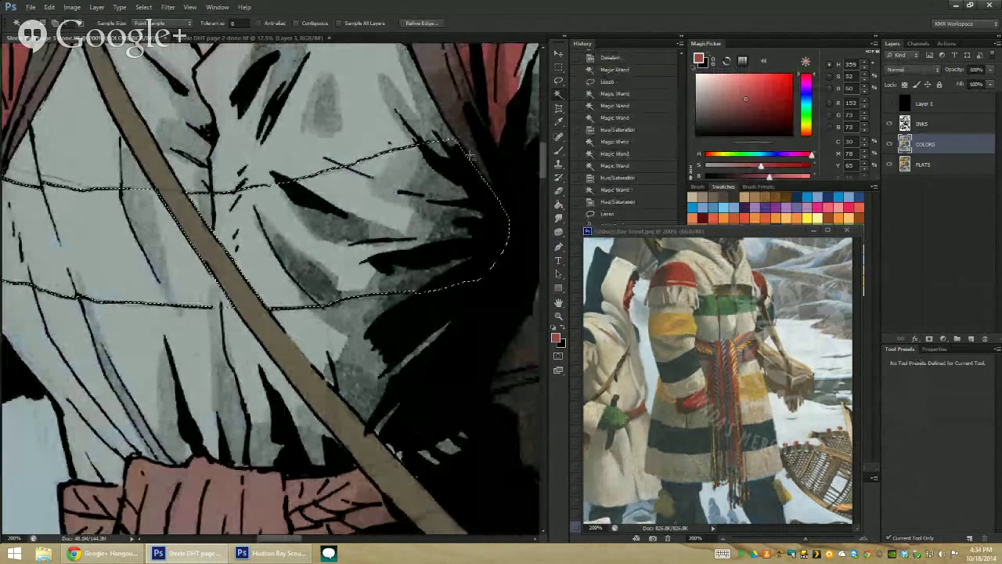
drag(396, 227, 415, 214)
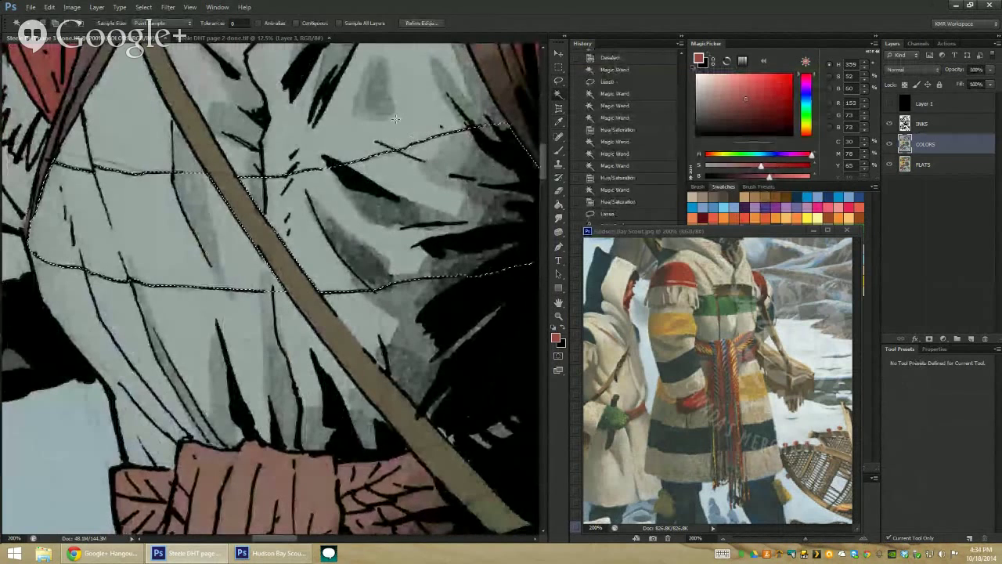
key(l)
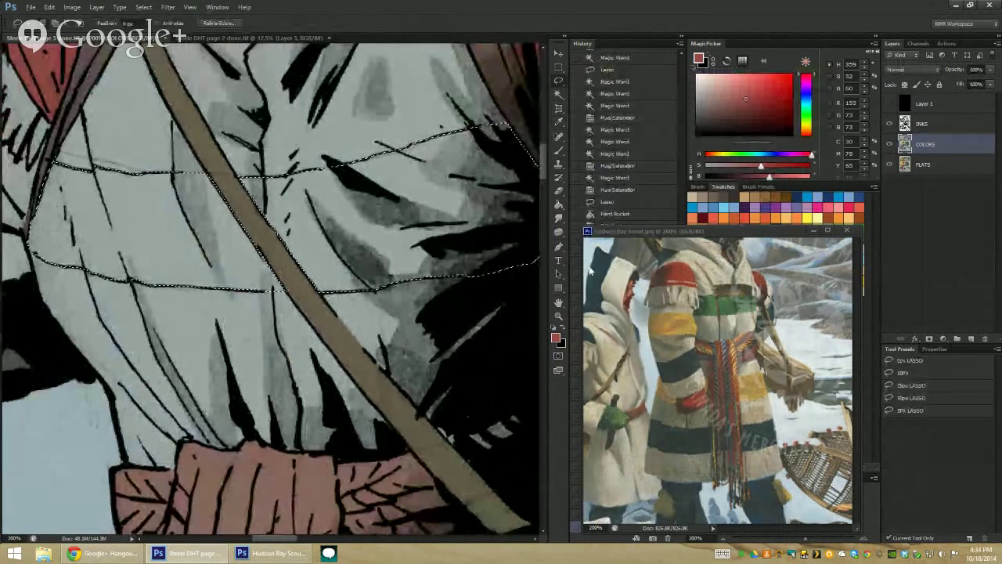
key(z)
alt+click(486, 293)
alt+click(486, 294)
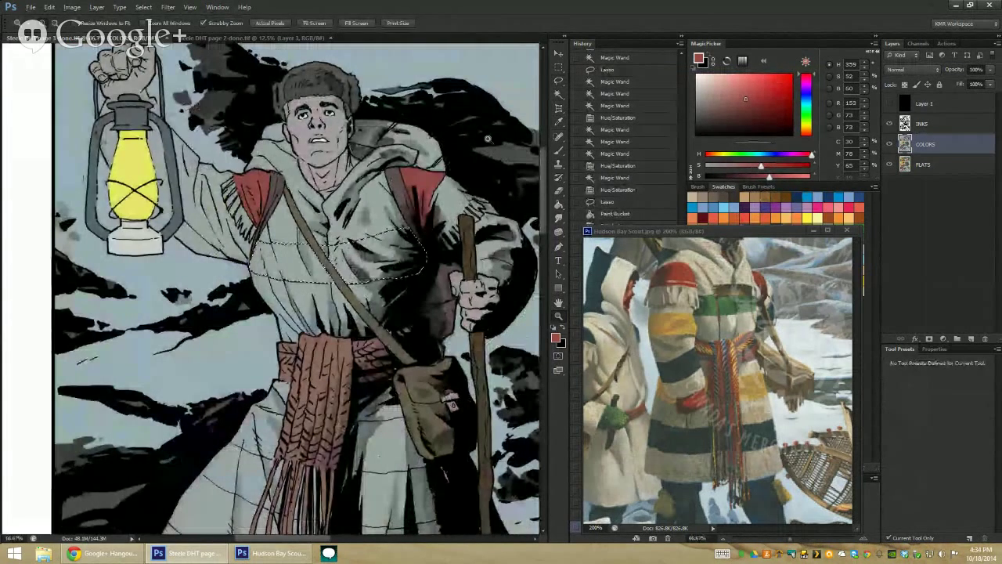
Fill the chest band with green and deselect it
key(g)
drag(772, 154, 737, 154)
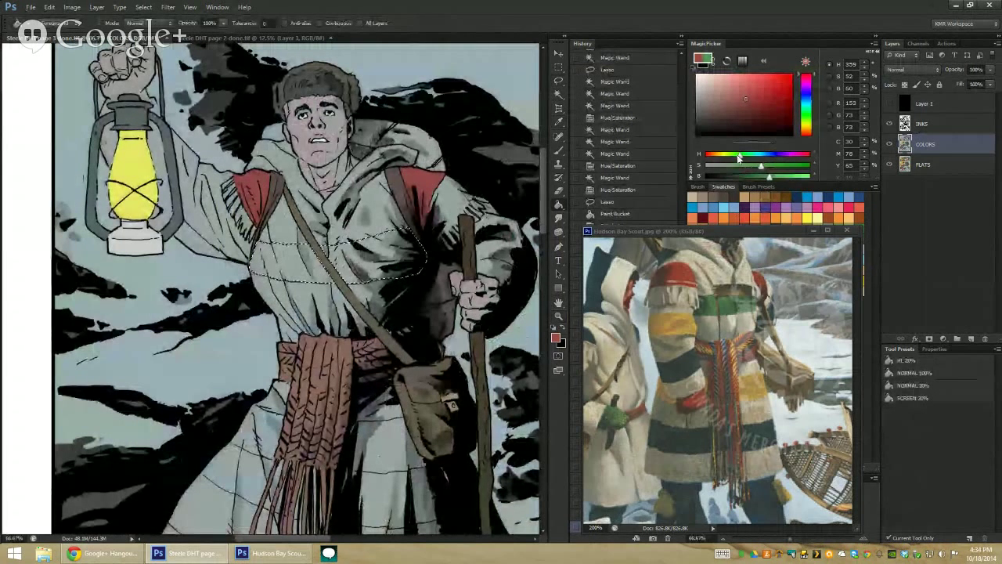
click(362, 238)
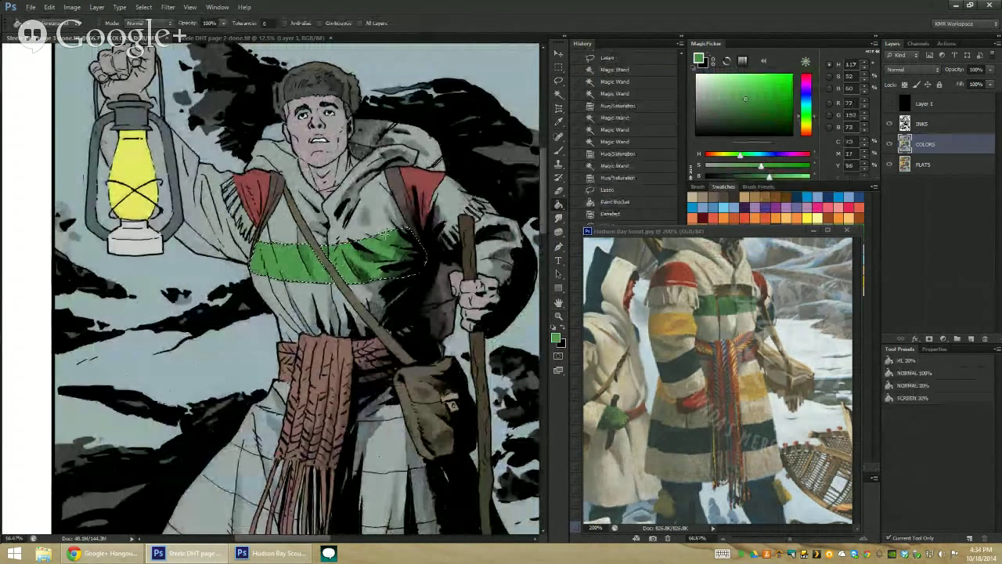
key(ctrl+d)
Dull and darken the green band: saturation -65, lightness -20
key(ctrl+u)
mouse_move(677, 168)
mouse_down()
mouse_move(649, 168)
mouse_move(665, 198)
mouse_up()
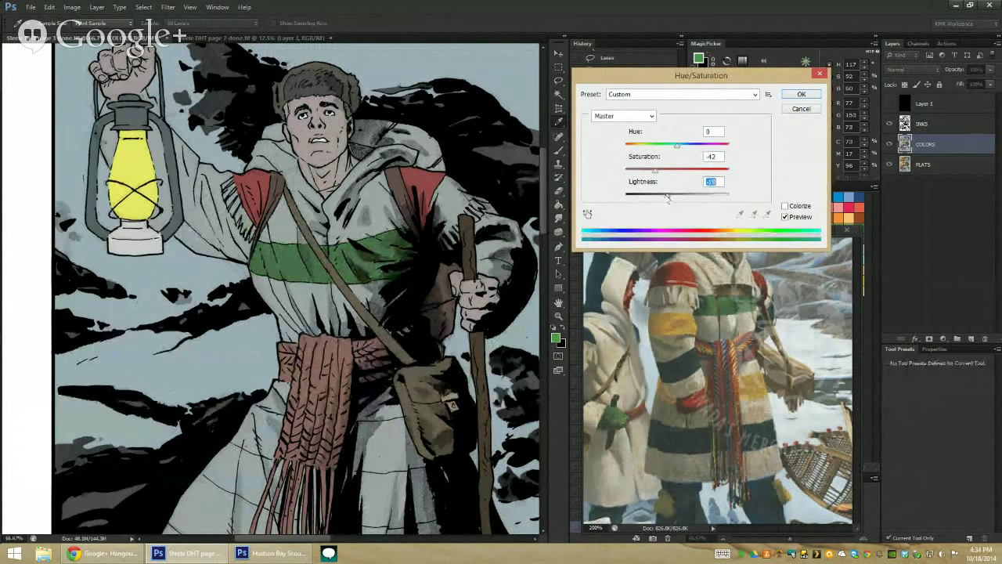
mouse_move(654, 169)
mouse_down()
mouse_move(644, 170)
mouse_move(653, 171)
mouse_up()
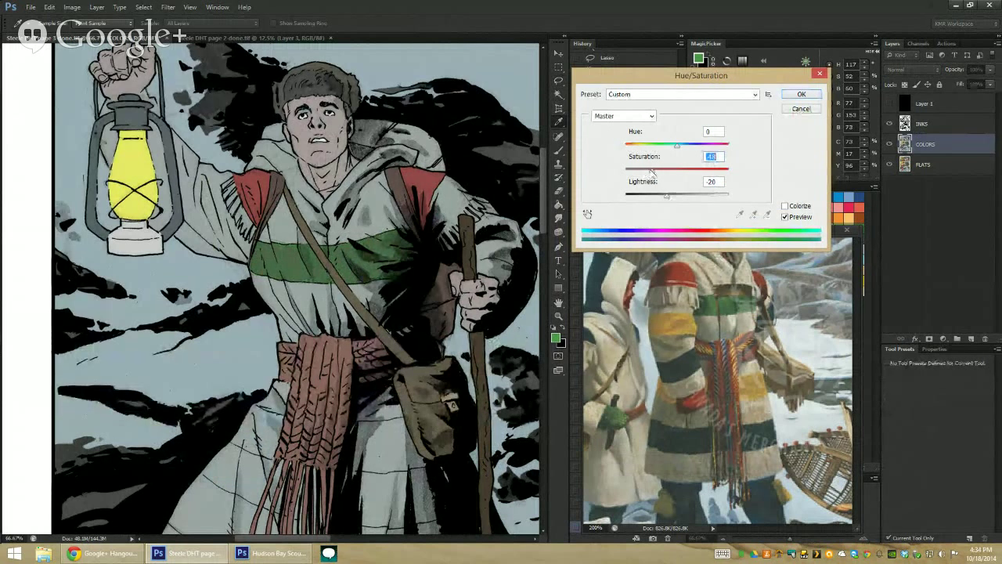
click(801, 94)
key(l)
drag(436, 245, 399, 202)
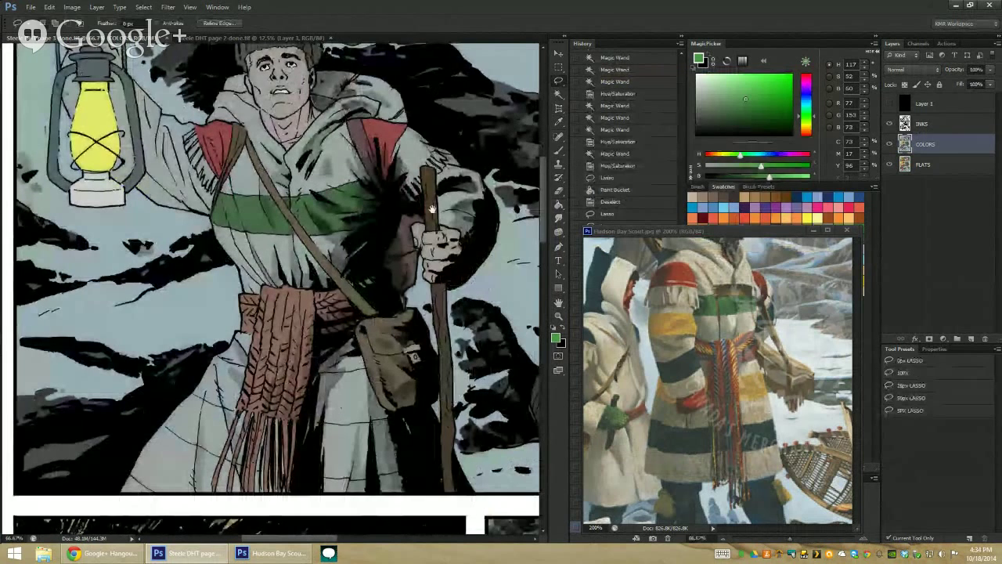
key(z)
click(458, 174)
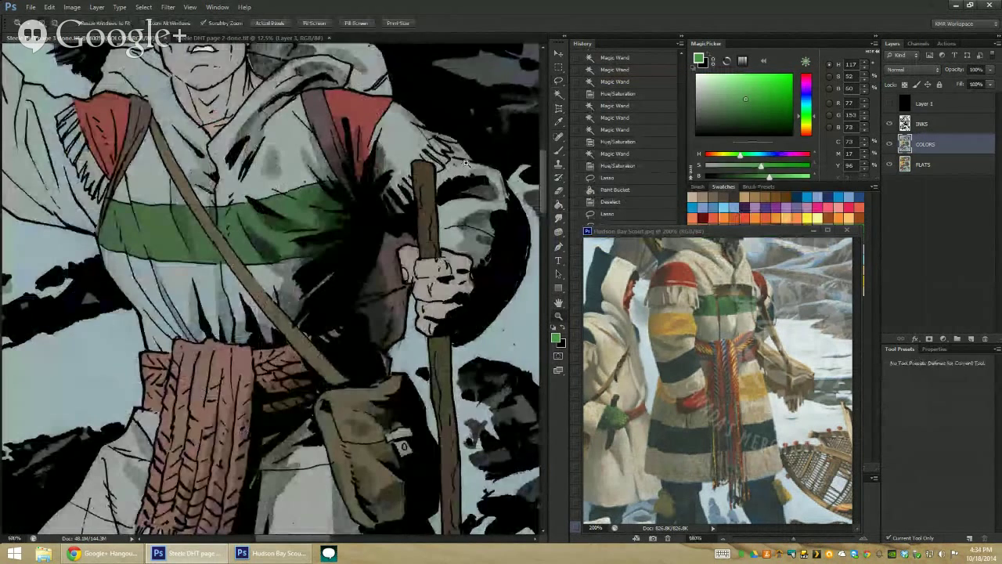
Lasso the patch beside the staff top and the raised lantern arm's sleeve
key(l)
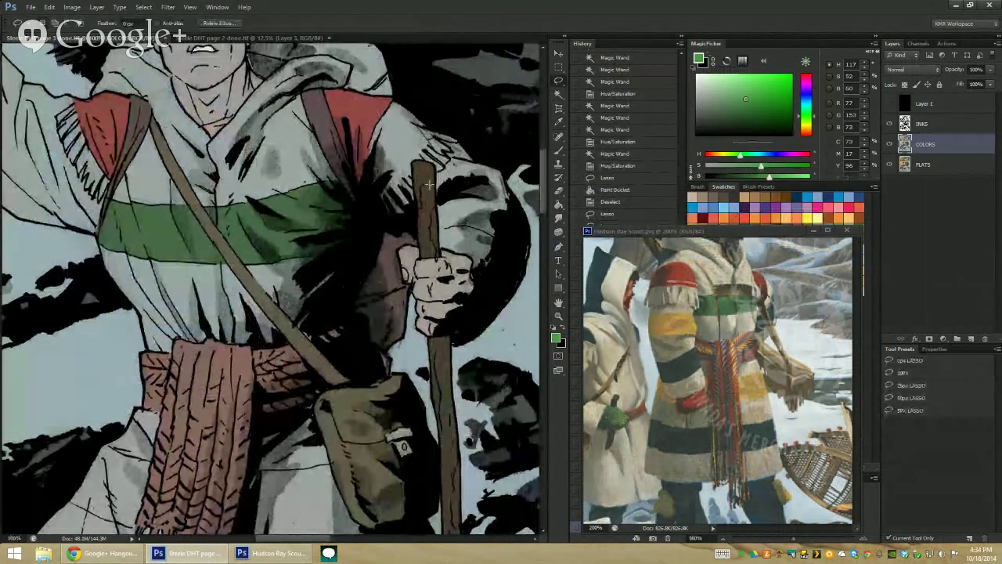
mouse_move(440, 174)
mouse_down()
mouse_move(500, 167)
mouse_move(431, 197)
mouse_up()
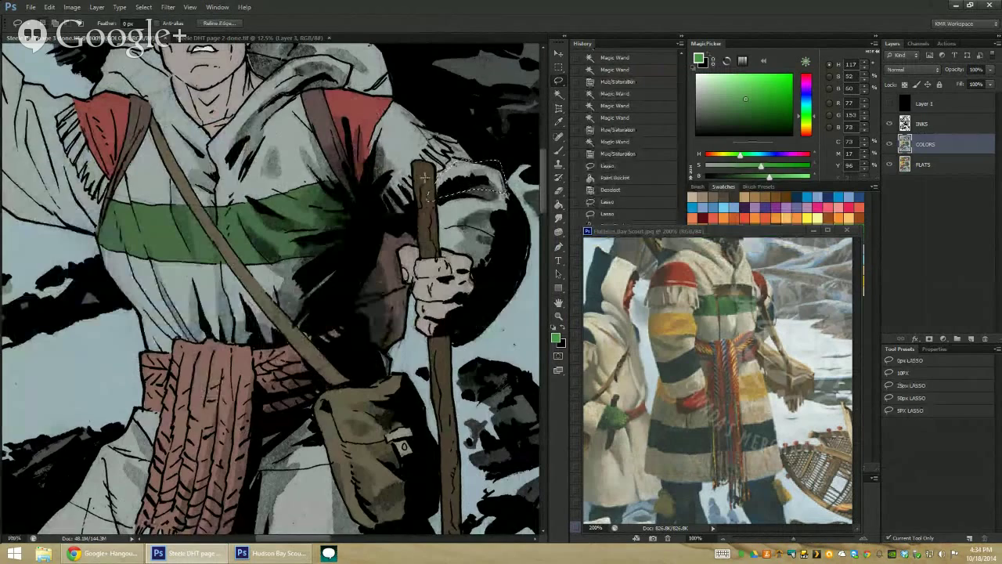
mouse_move(191, 150)
mouse_down()
mouse_move(364, 205)
mouse_move(235, 156)
mouse_move(290, 196)
mouse_move(332, 259)
mouse_up()
alt+click(332, 259)
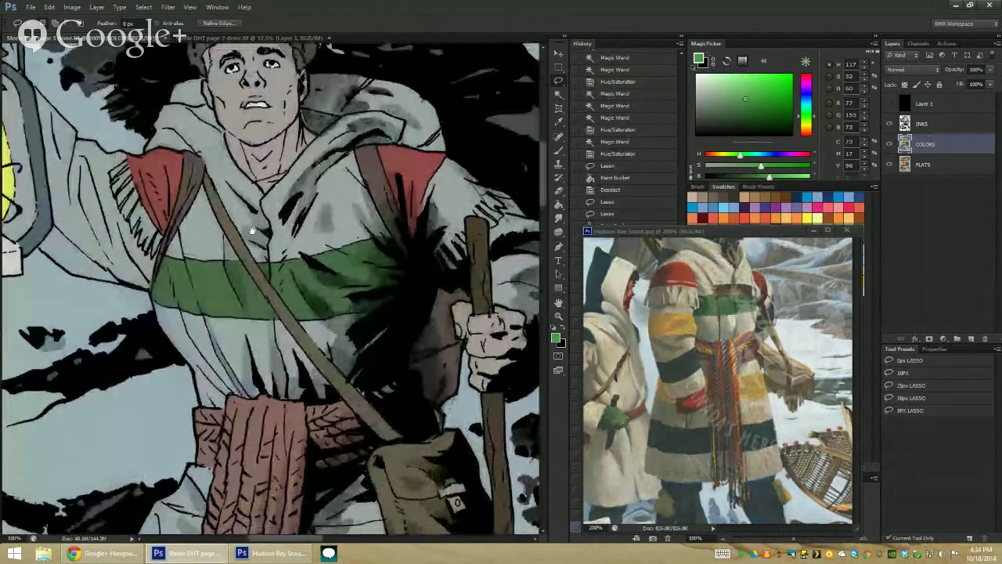
alt+click(316, 222)
drag(315, 222, 272, 202)
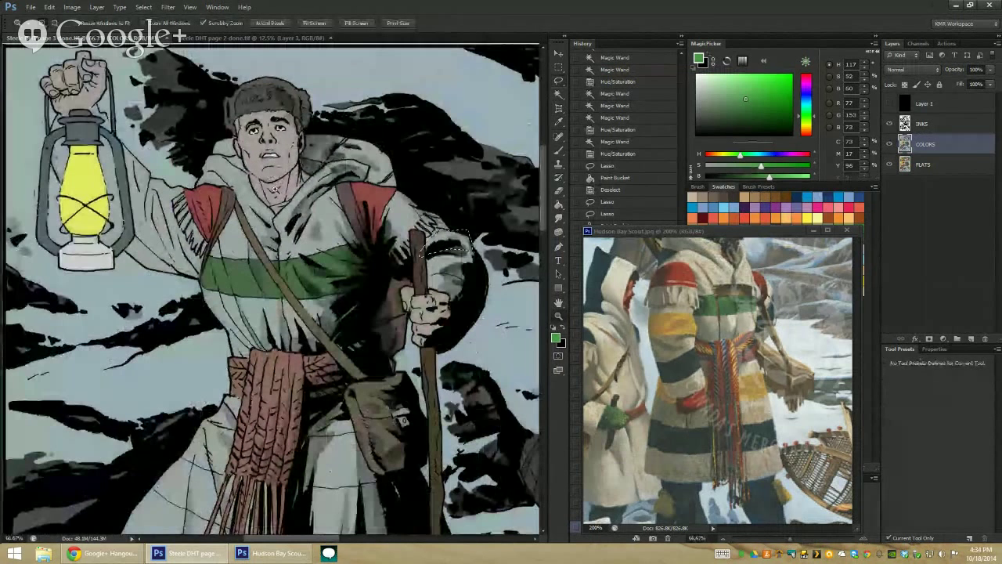
key(l)
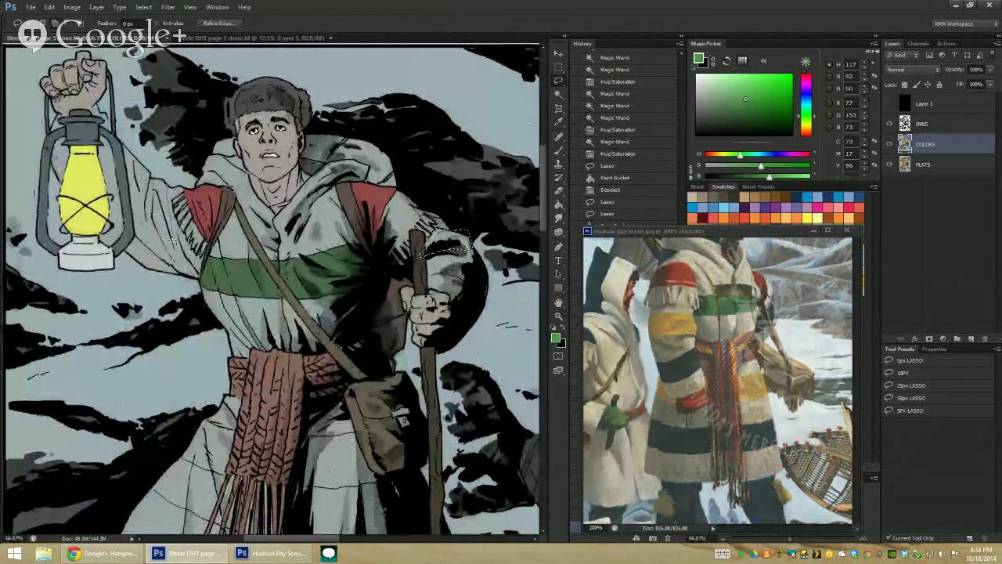
drag(174, 241, 125, 271)
drag(138, 217, 149, 168)
Sample tan from the reference and fill the sleeve and staff-top patch with it
key(g)
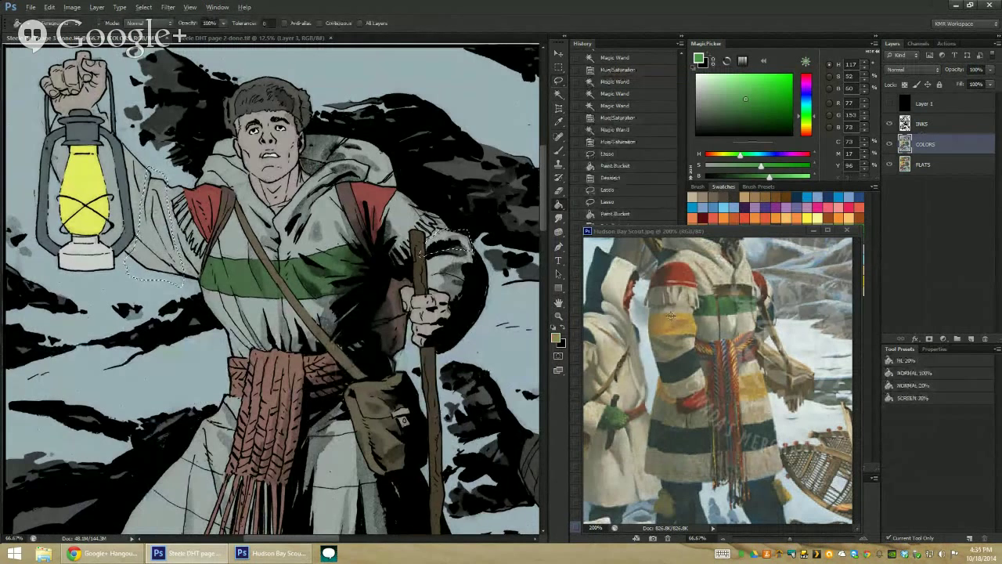
alt+click(671, 316)
click(446, 242)
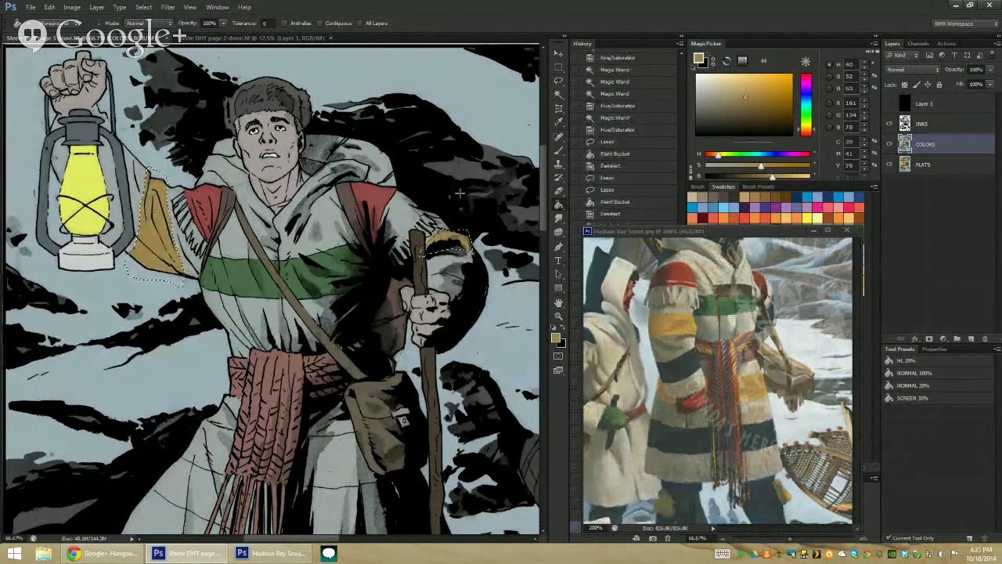
click(461, 192)
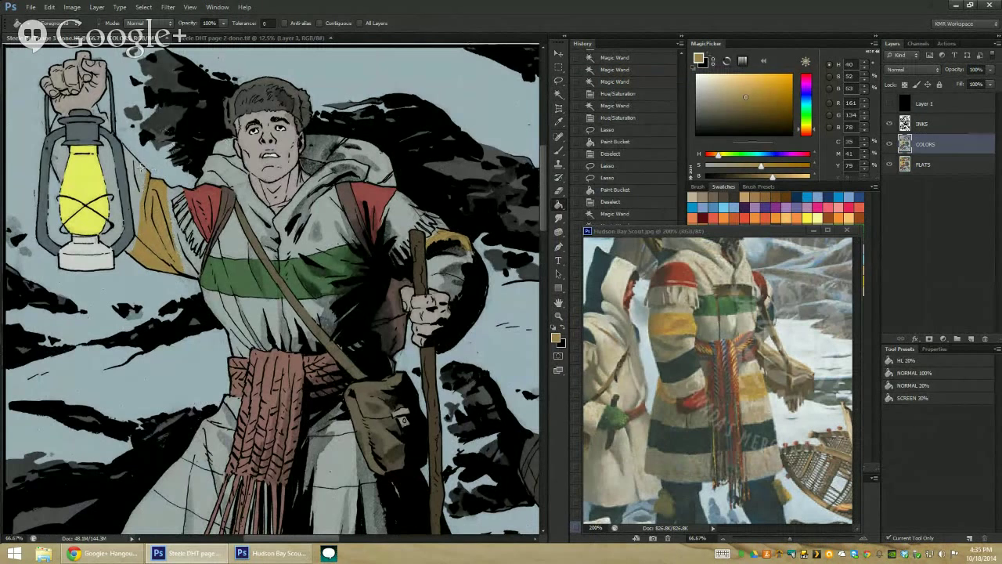
Outline the area beside the staff hand and brush blue into it
key(l)
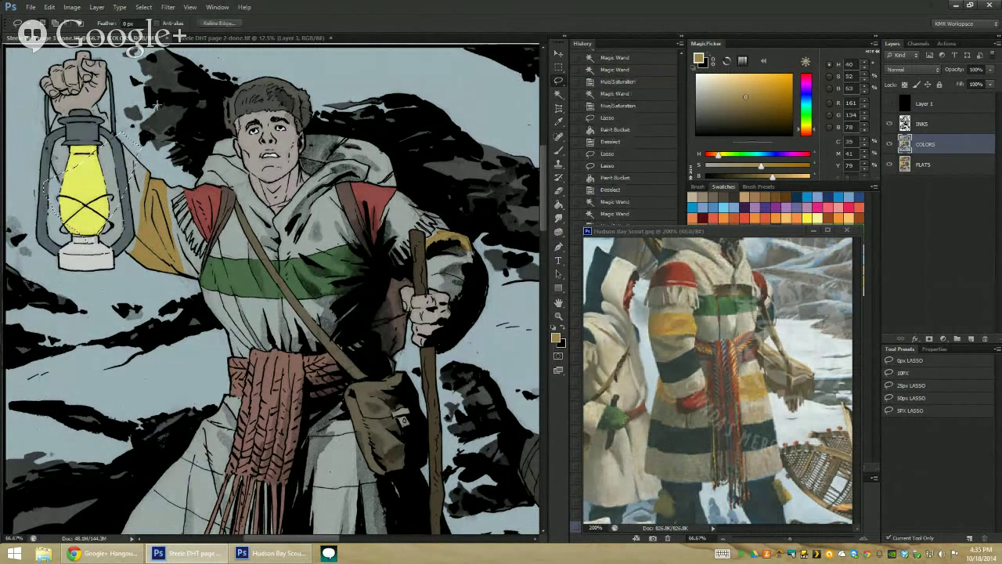
key(z)
click(444, 281)
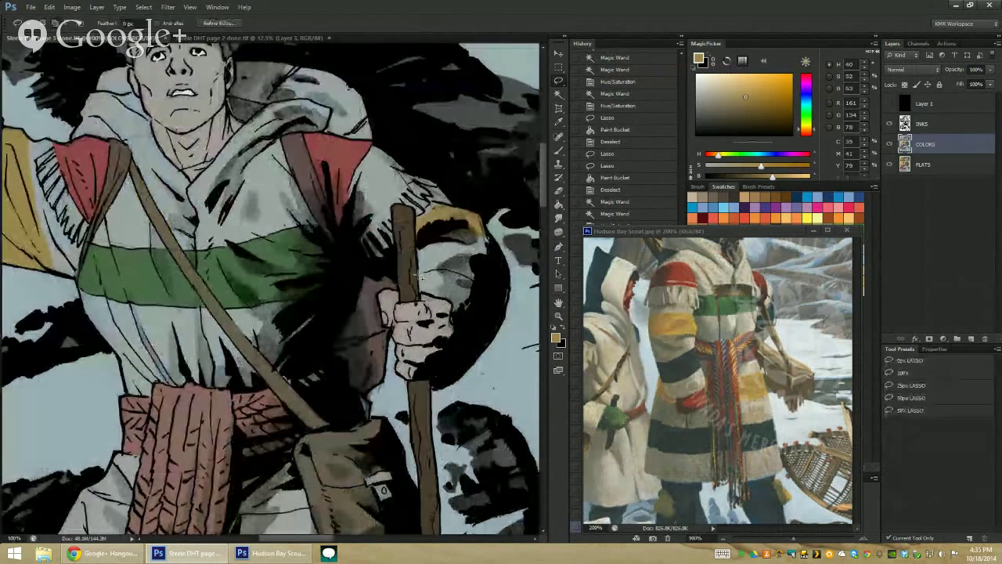
drag(442, 271, 411, 280)
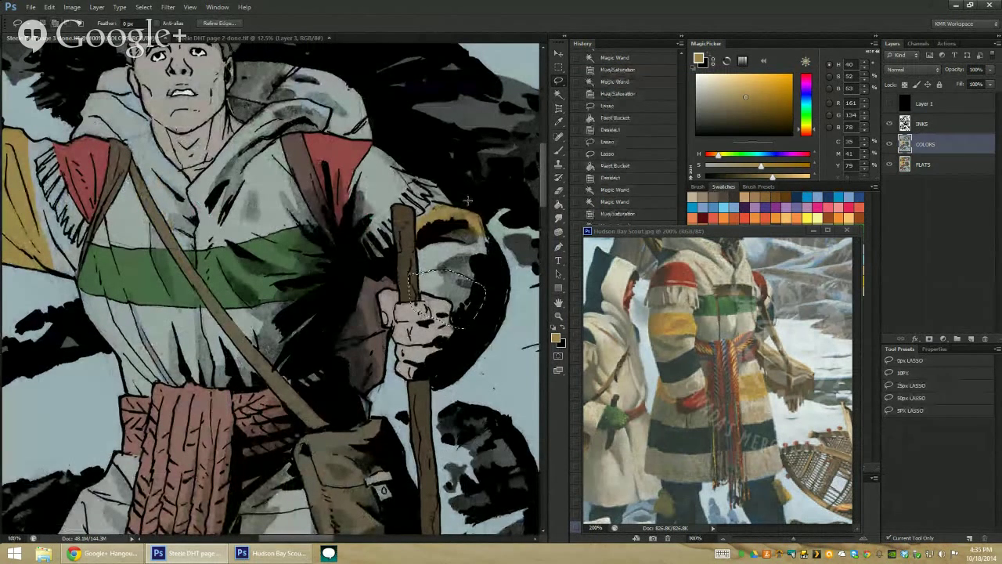
key(b)
drag(718, 155, 758, 154)
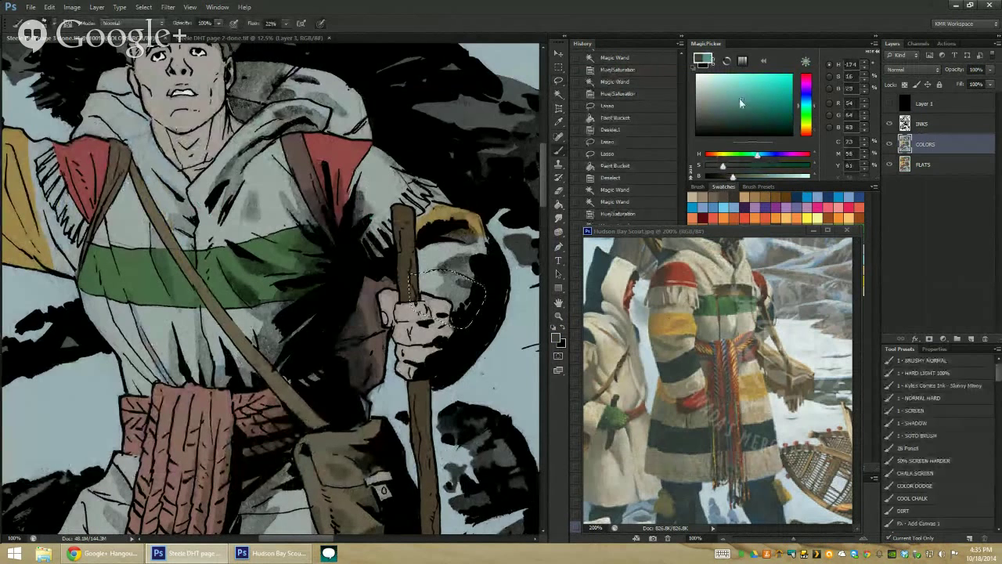
click(807, 100)
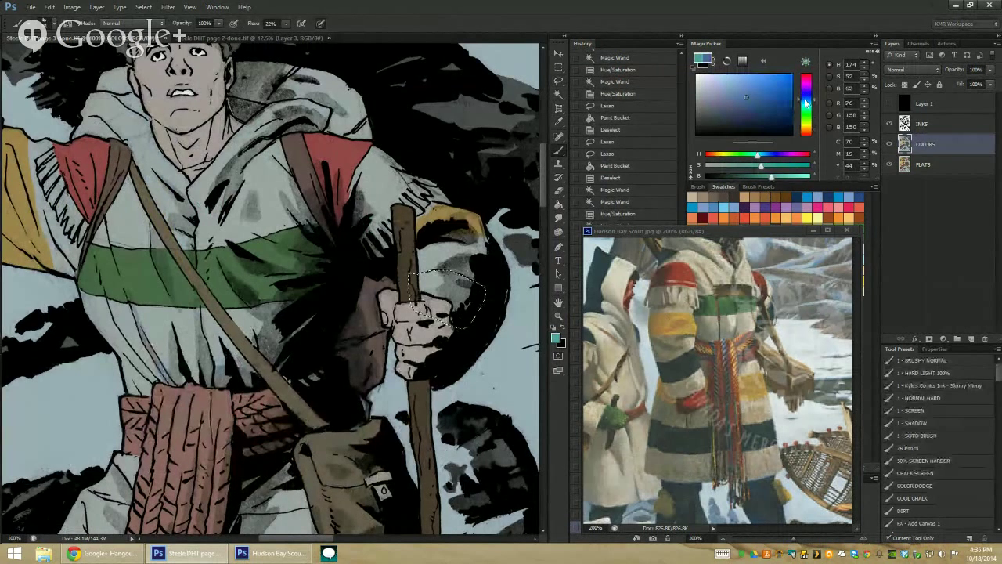
drag(423, 282, 470, 301)
key(ctrl+d)
key(z)
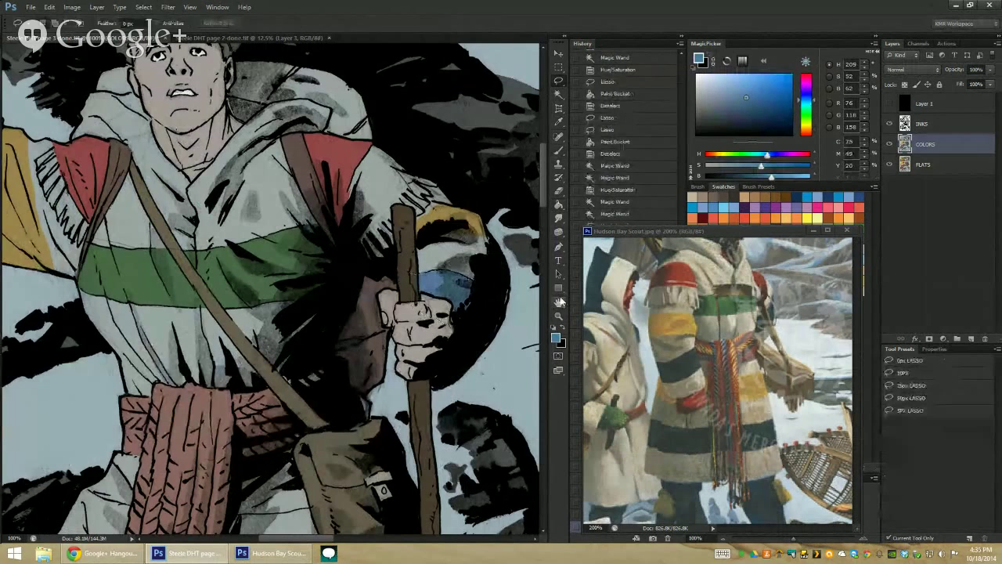
alt+click(503, 347)
drag(503, 347, 331, 162)
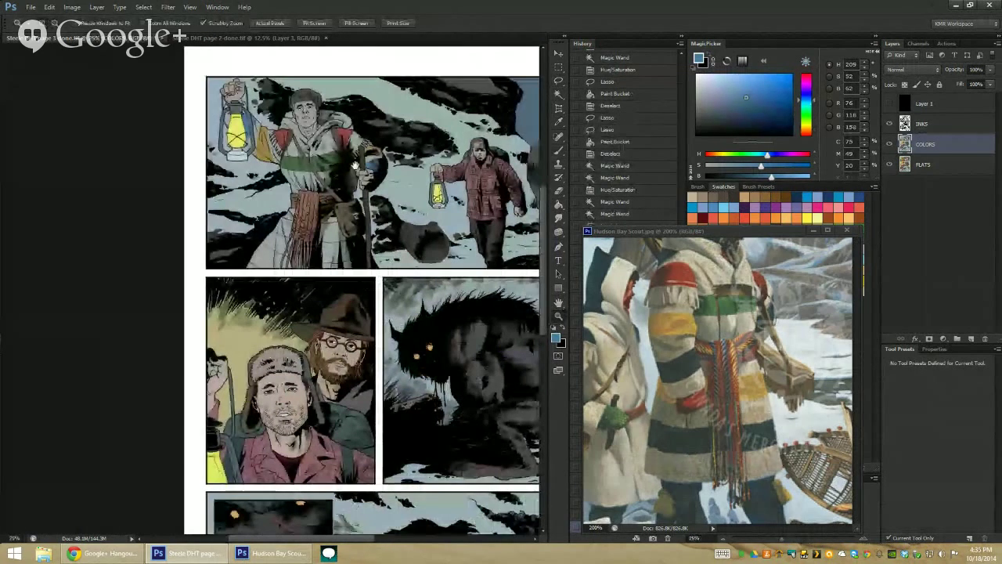
Boost the woven scarf's saturation to +38
click(328, 195)
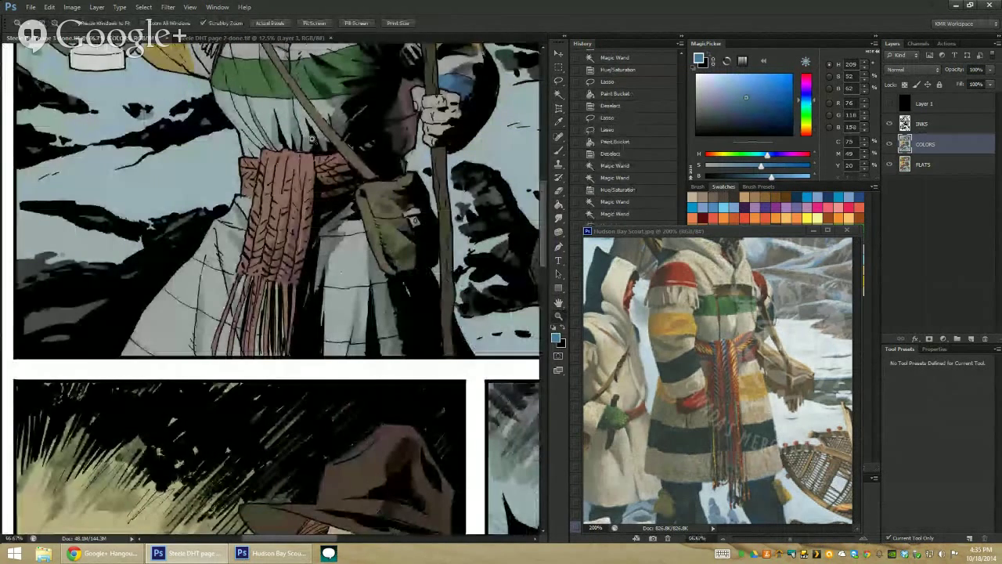
key(w)
key(ctrl+u)
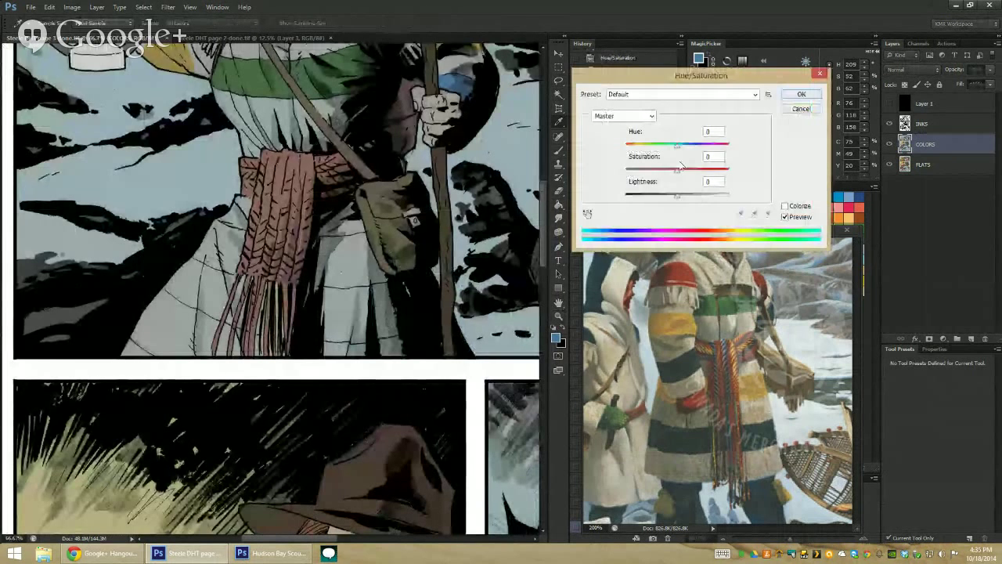
drag(678, 169, 697, 168)
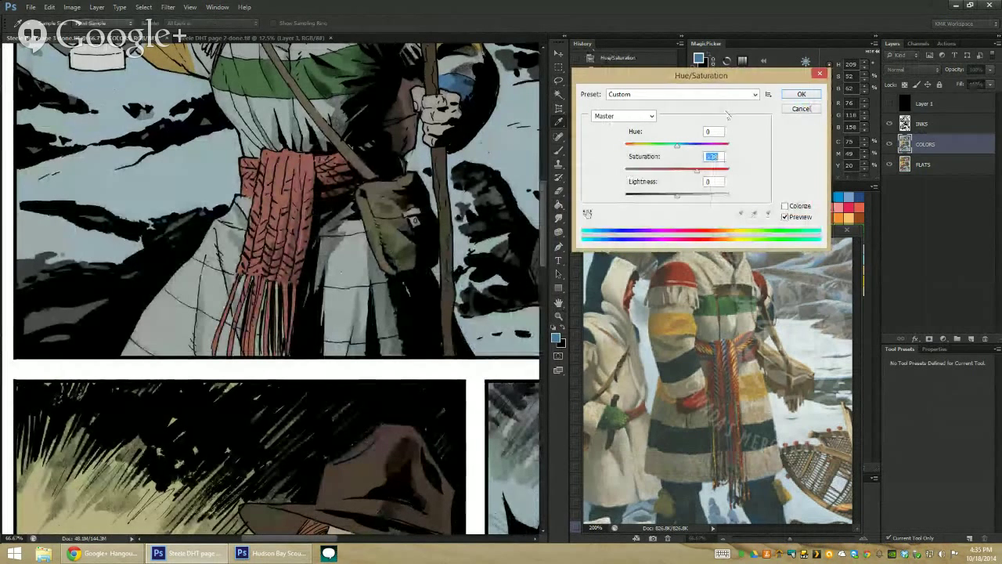
key(Return)
Lasso the scarf's left tab, a vertical strand and the upper-right knot
click(289, 186)
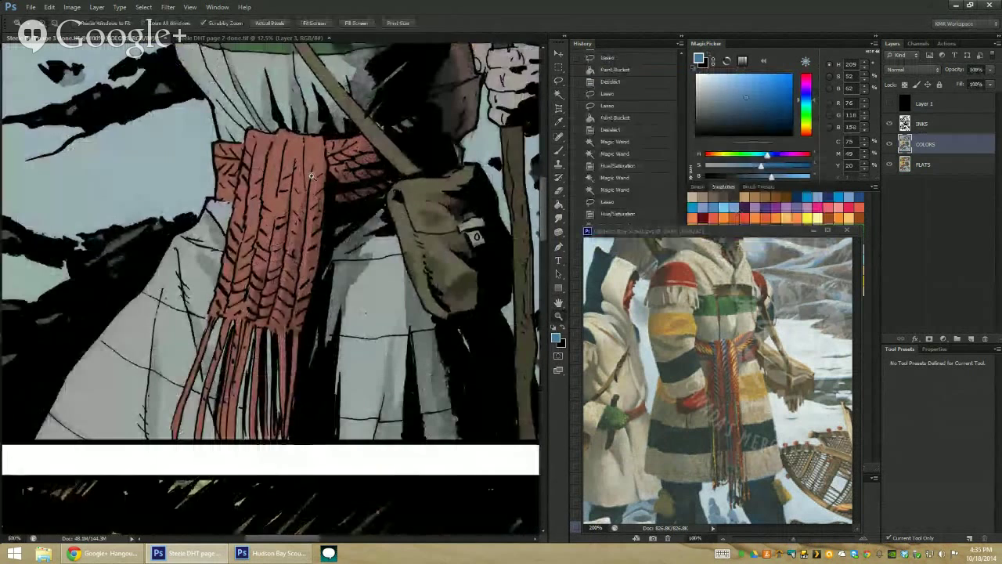
click(282, 139)
key(l)
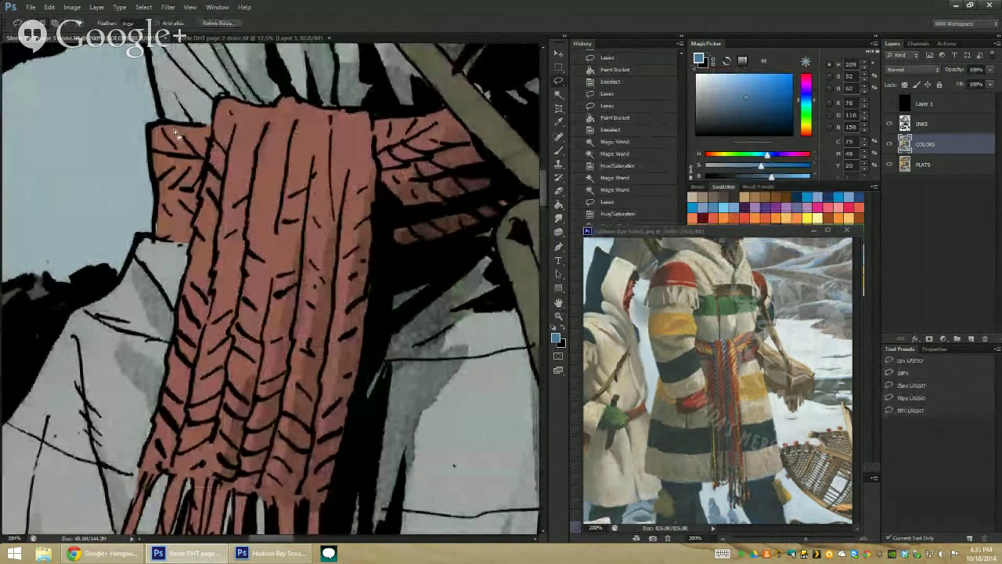
key(ctrl+d)
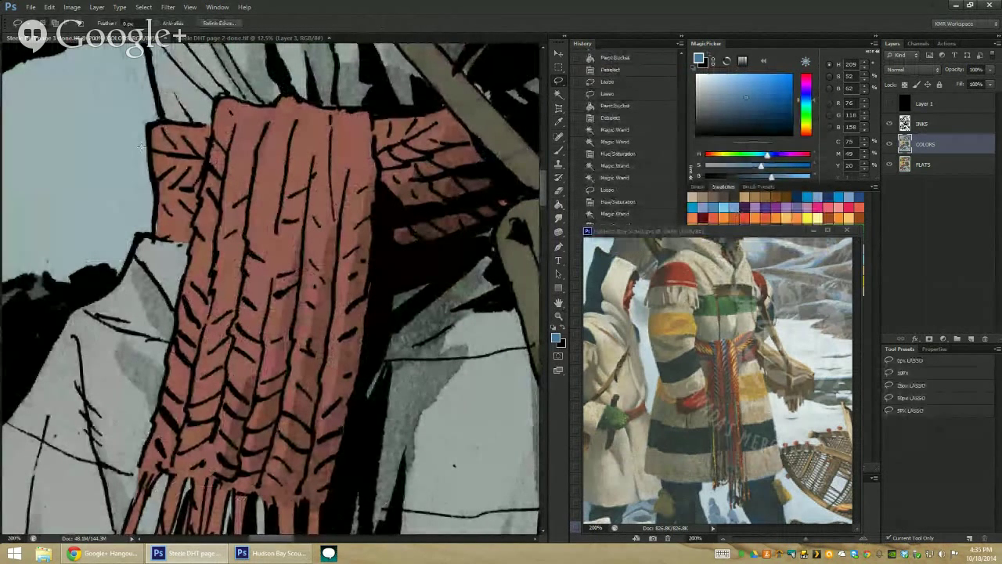
drag(142, 146, 206, 159)
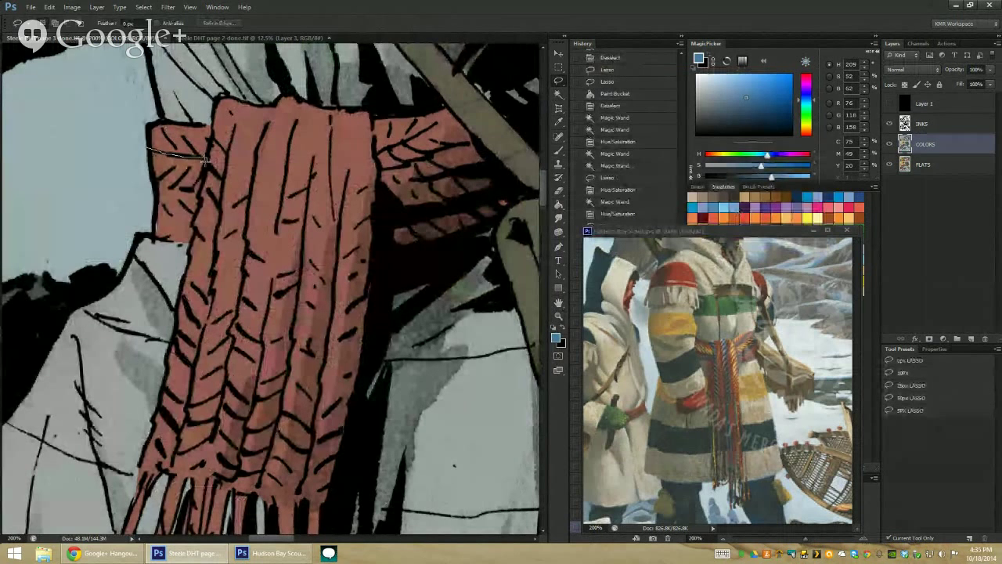
mouse_move(205, 159)
mouse_down()
mouse_move(203, 173)
mouse_move(147, 153)
mouse_up()
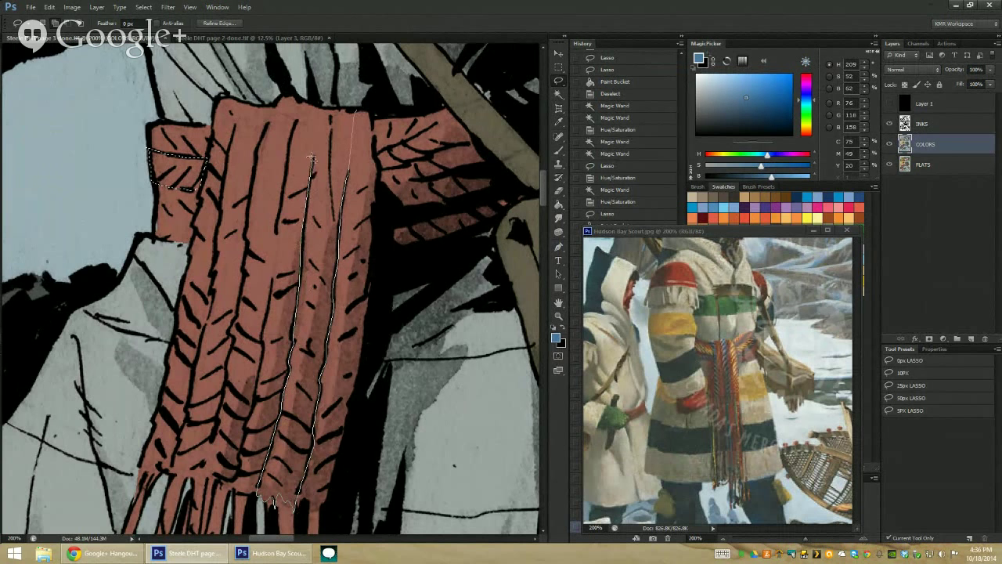
drag(325, 107, 325, 108)
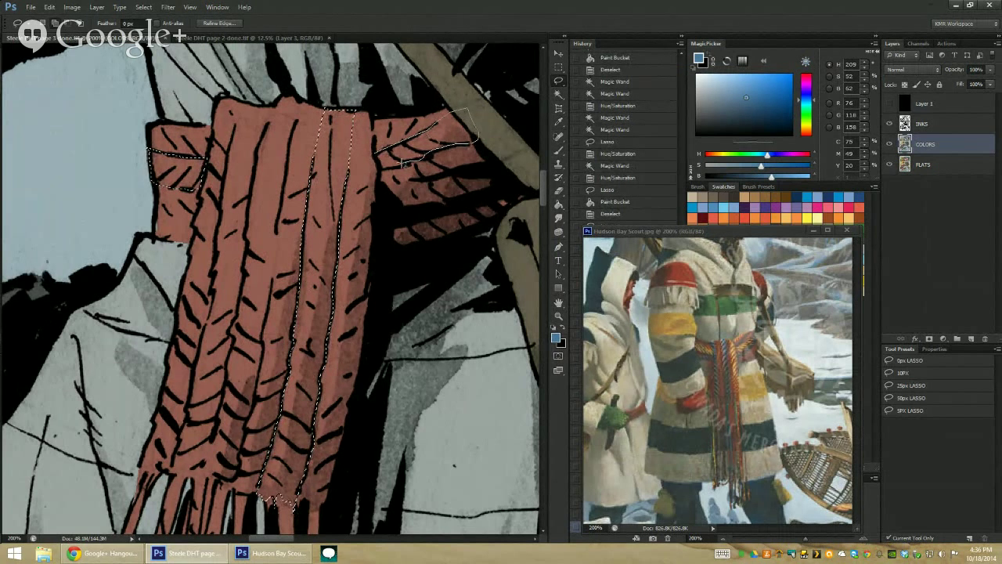
drag(371, 141, 383, 160)
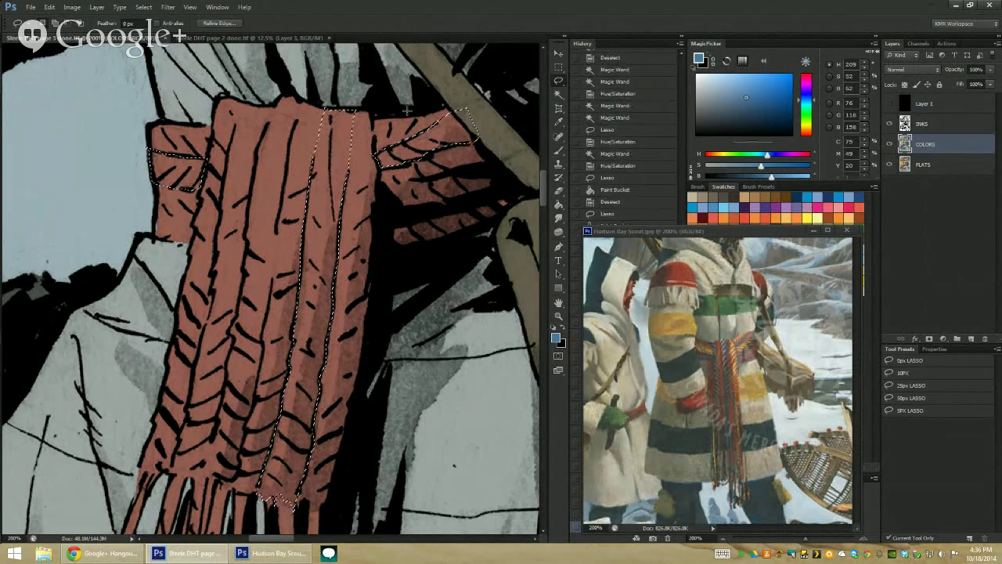
click(398, 170)
Fill the selected sash stripes with a tan swatch
key(z)
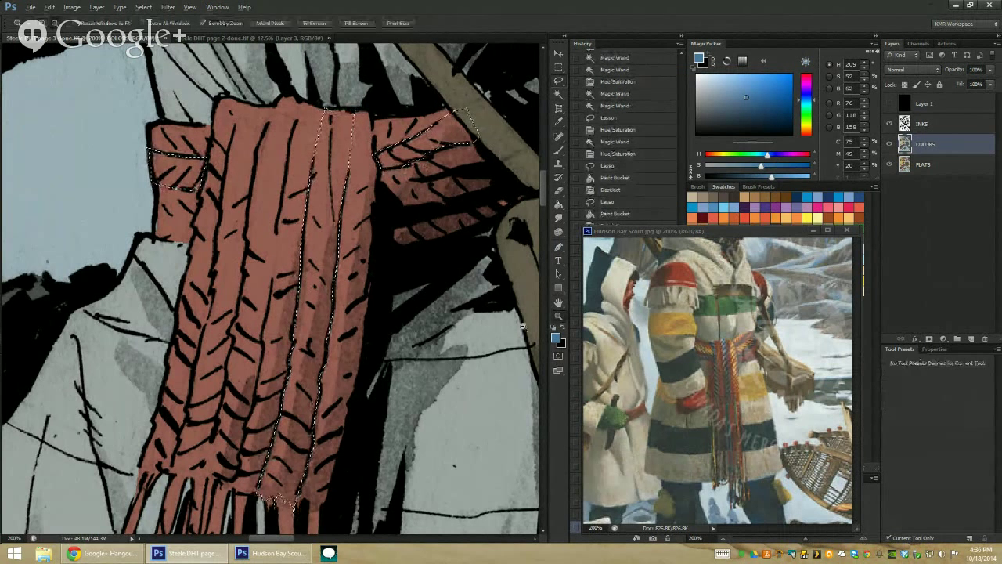
key(ctrl+minus)
key(ctrl+minus)
drag(486, 321, 337, 227)
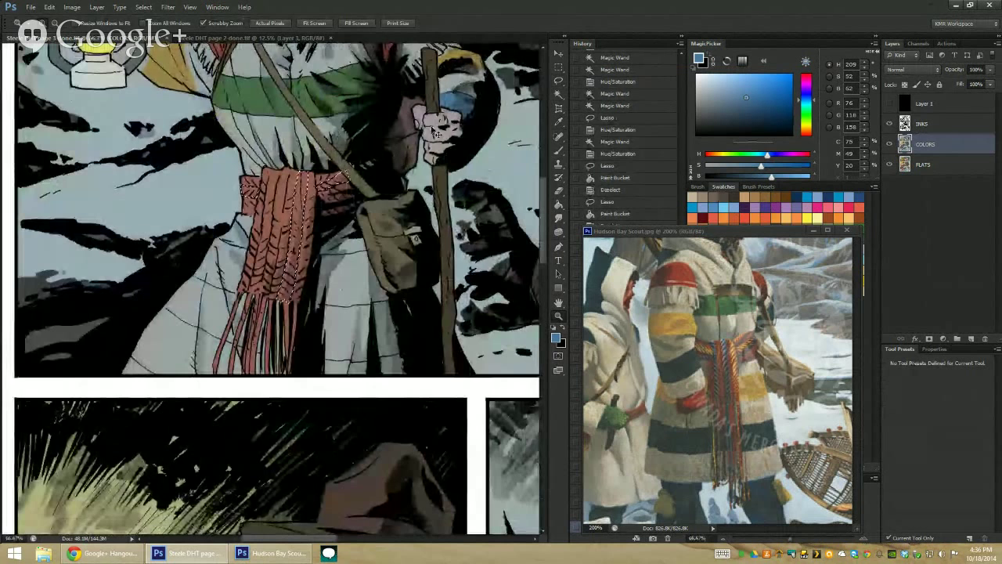
drag(379, 157, 401, 250)
key(g)
alt+click(197, 143)
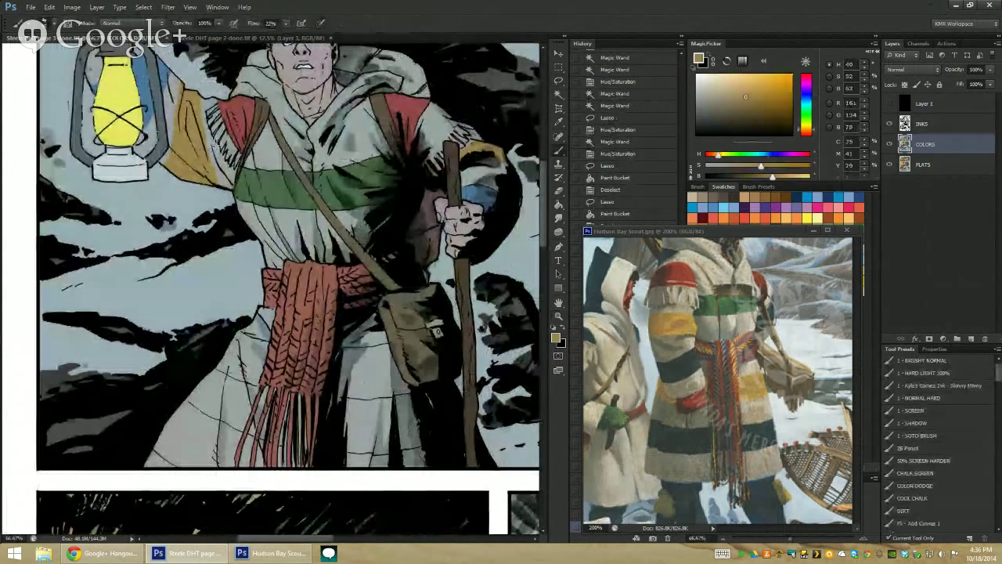
click(317, 281)
Lasso another sash stripe plus the small left and right sash patches
key(z)
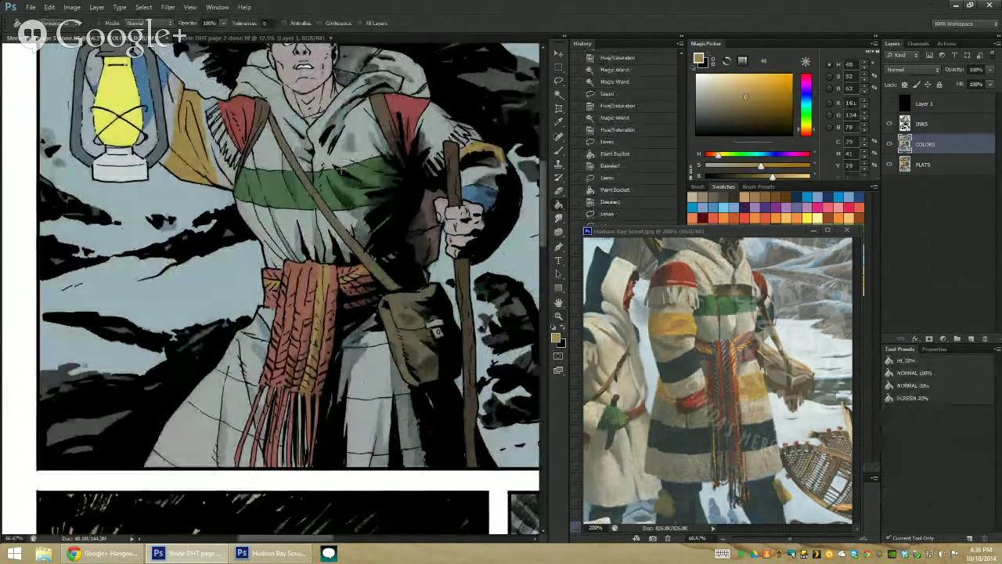
click(317, 280)
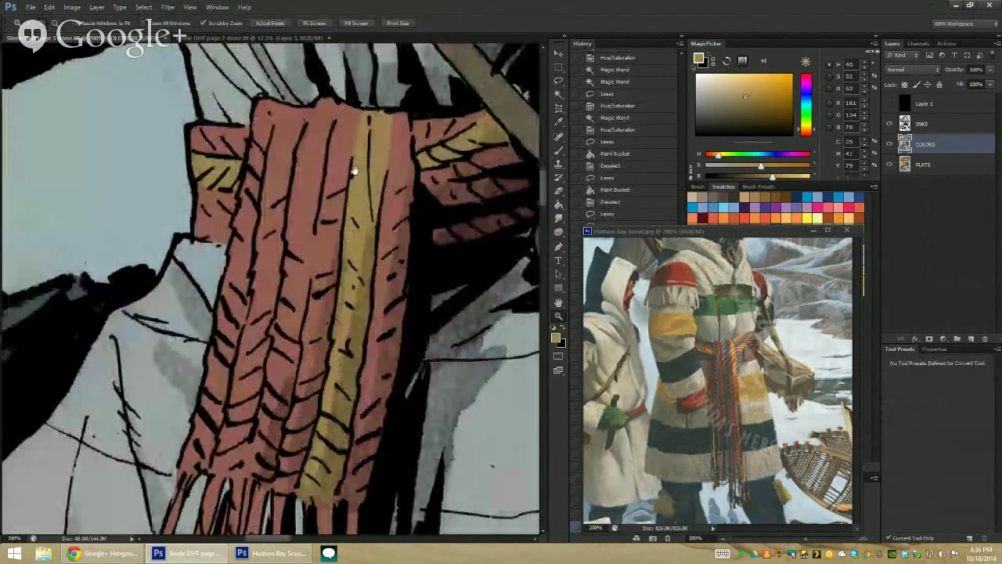
key(l)
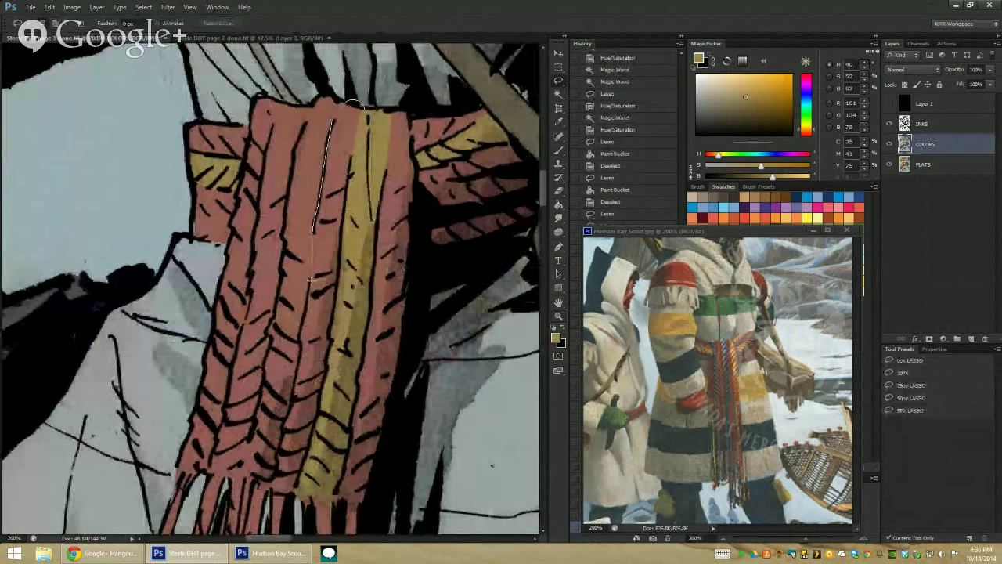
drag(301, 329, 295, 361)
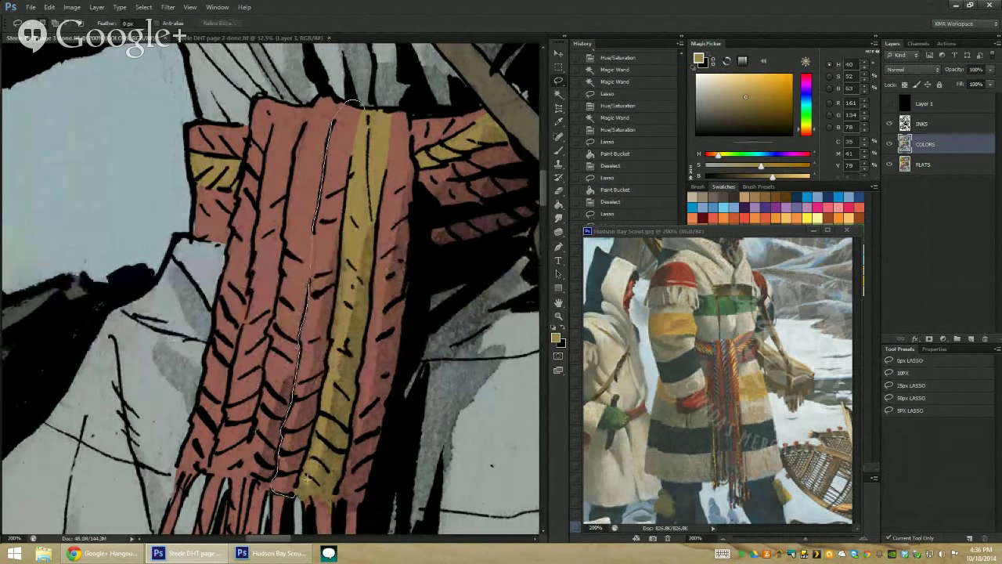
drag(373, 140, 368, 113)
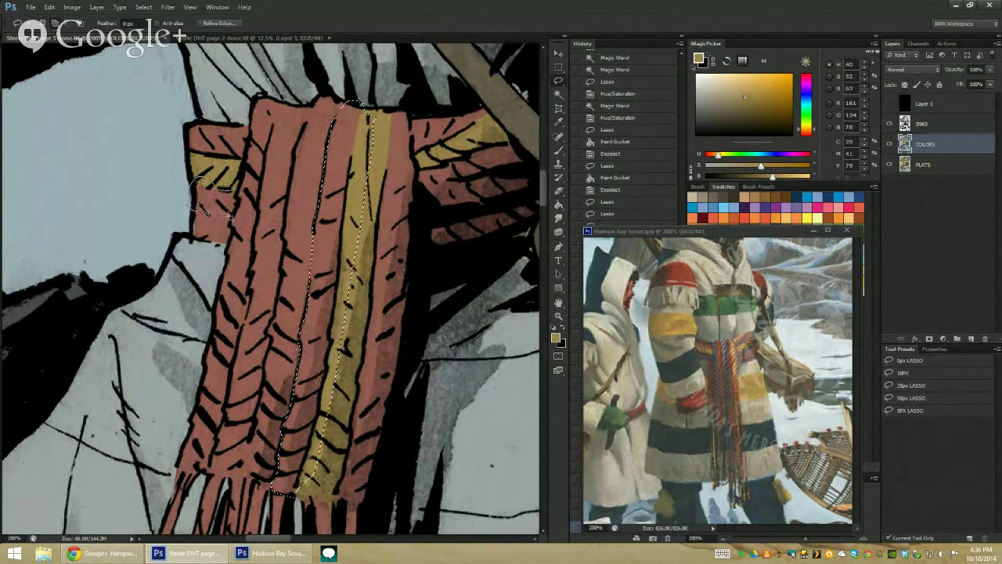
drag(231, 216, 236, 176)
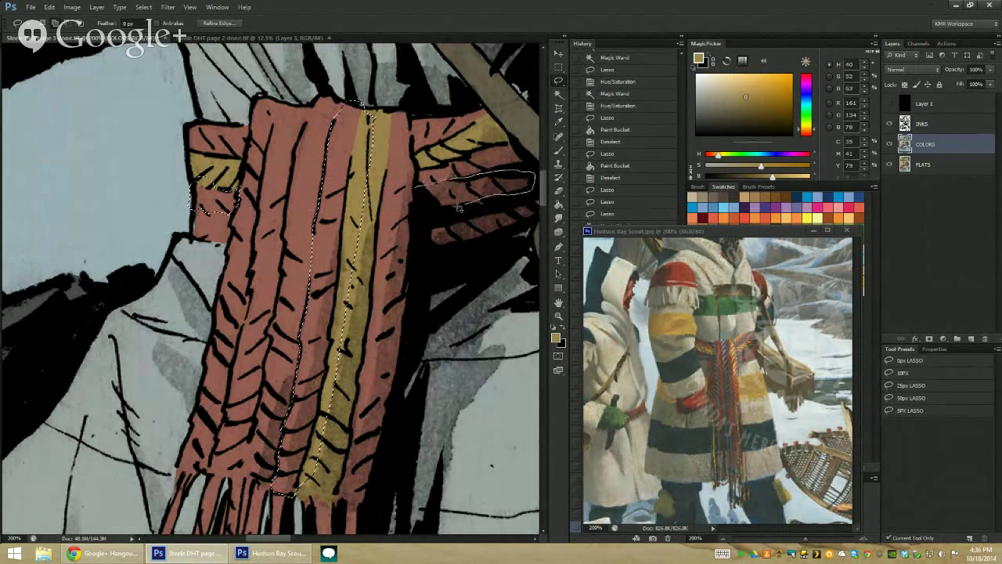
drag(460, 208, 450, 206)
Fill the new sash selections with blue and deselect
key(z)
alt+click(495, 273)
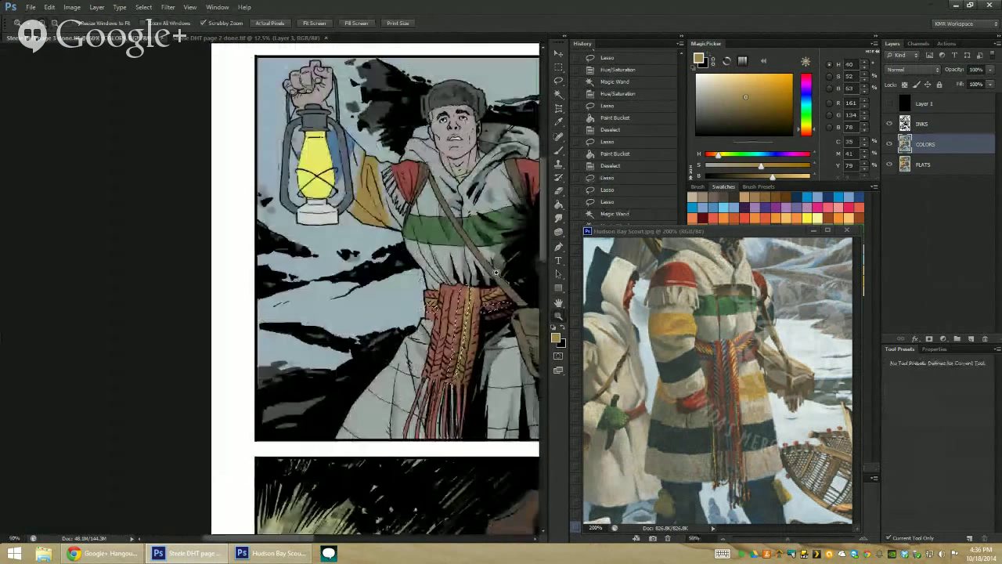
drag(496, 272, 296, 246)
key(g)
alt+click(384, 210)
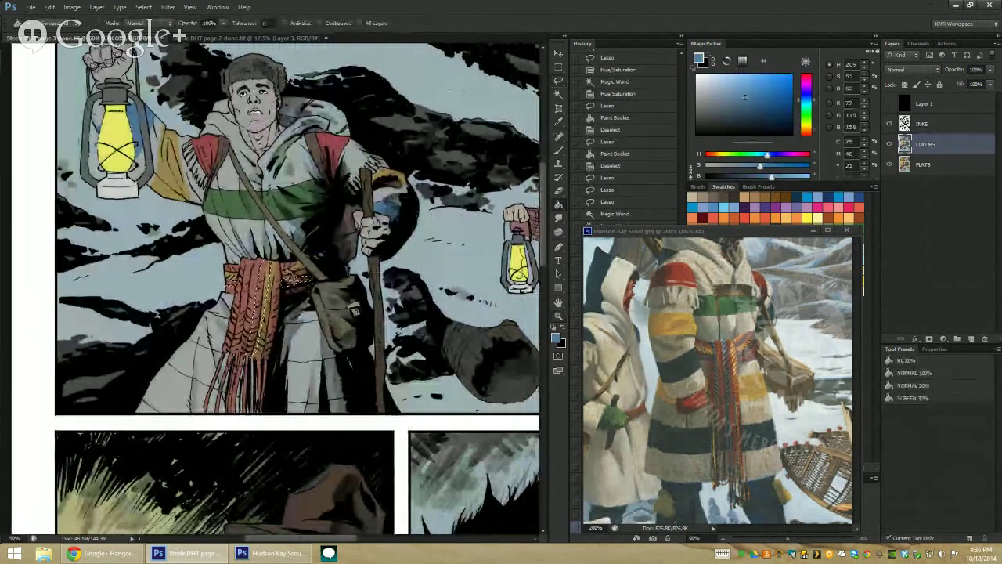
click(260, 310)
key(ctrl+d)
click(558, 316)
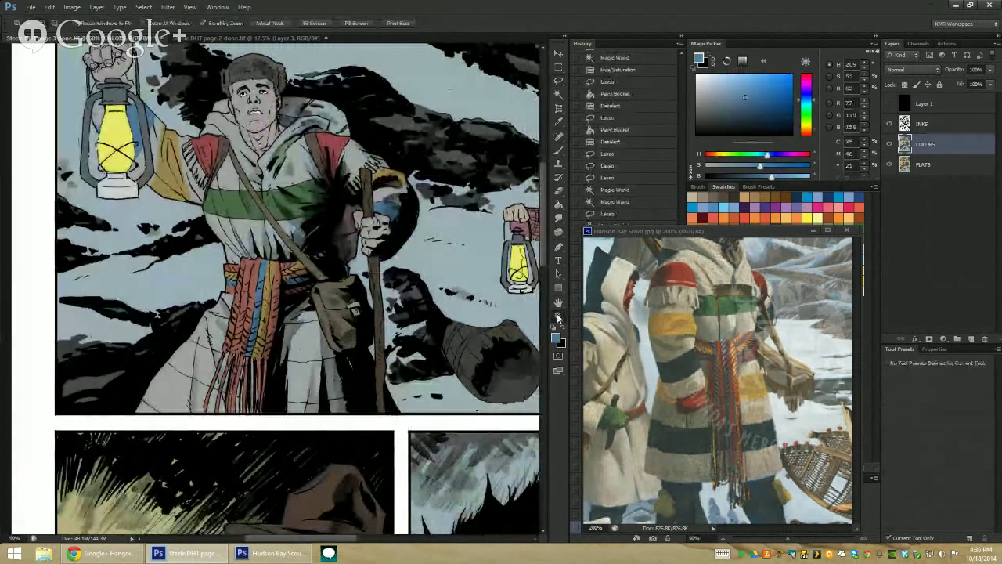
click(263, 352)
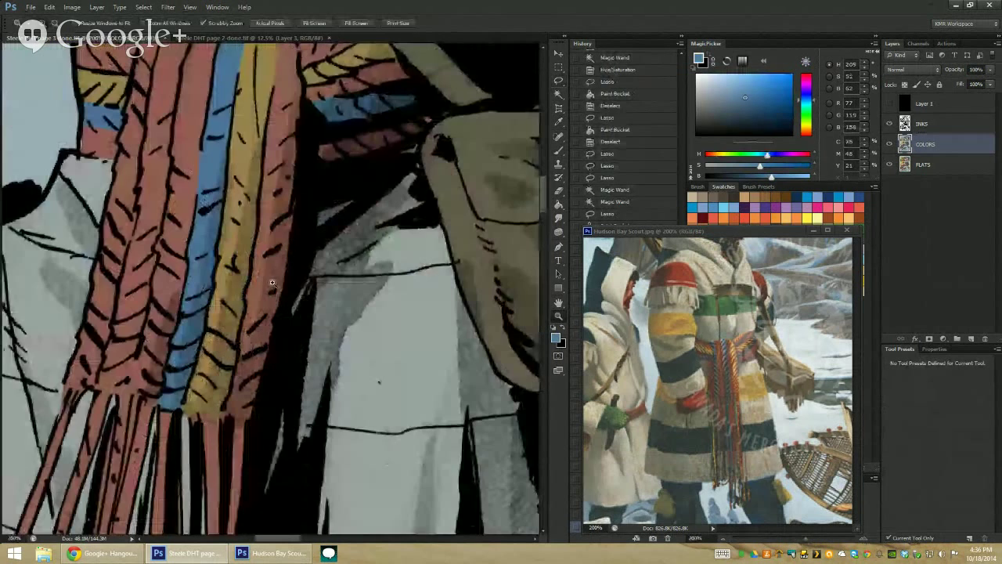
Outline a first coat area beside the fringe, then drop that selection
key(l)
key(ctrl+plus)
mouse_move(135, 167)
mouse_down()
mouse_move(113, 179)
mouse_move(181, 198)
mouse_move(225, 276)
mouse_move(124, 235)
mouse_up()
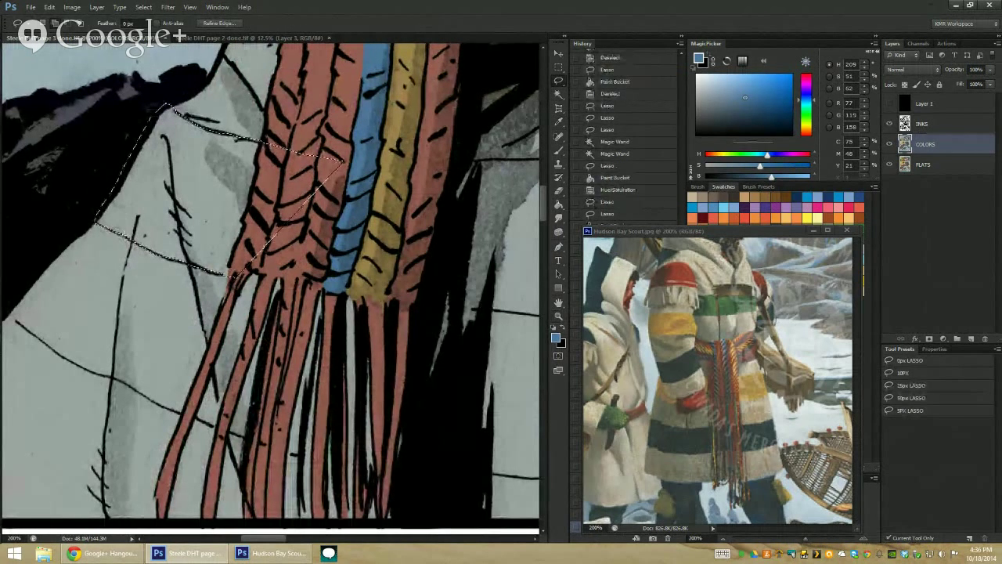
drag(121, 165, 153, 118)
drag(460, 208, 311, 161)
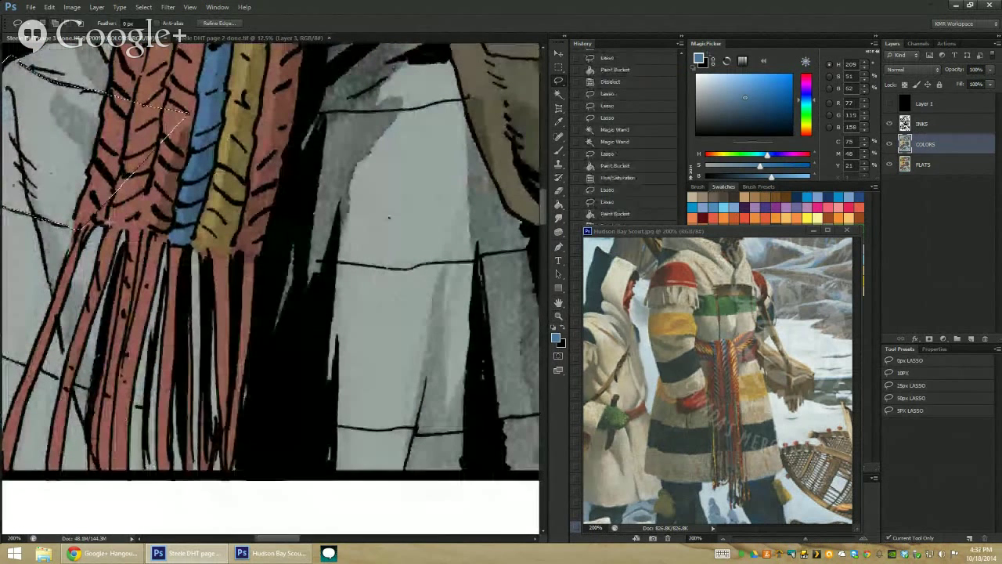
key(ctrl+d)
Trace the coat band below the sash along the ink line and fill it
drag(102, 232, 98, 229)
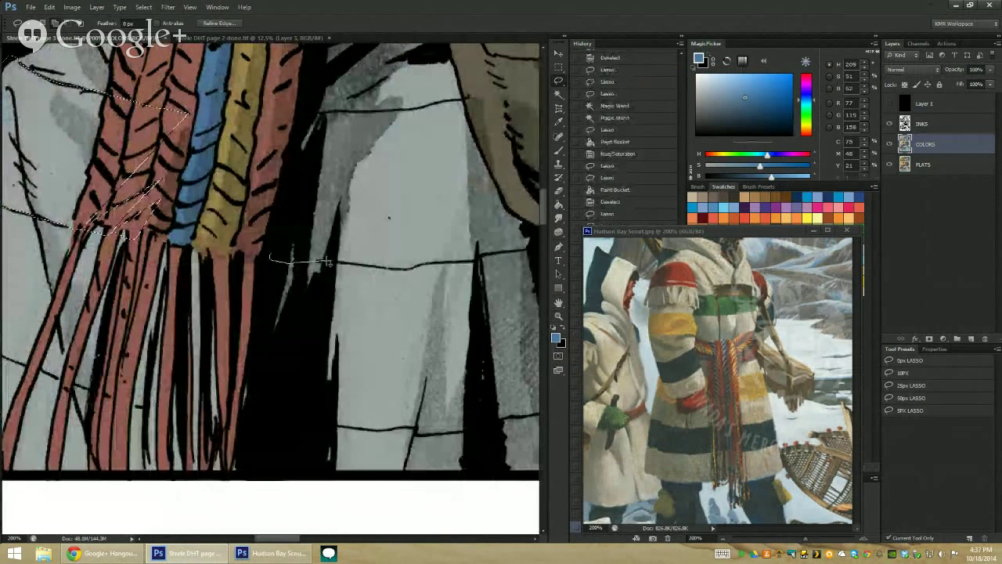
drag(327, 264, 449, 265)
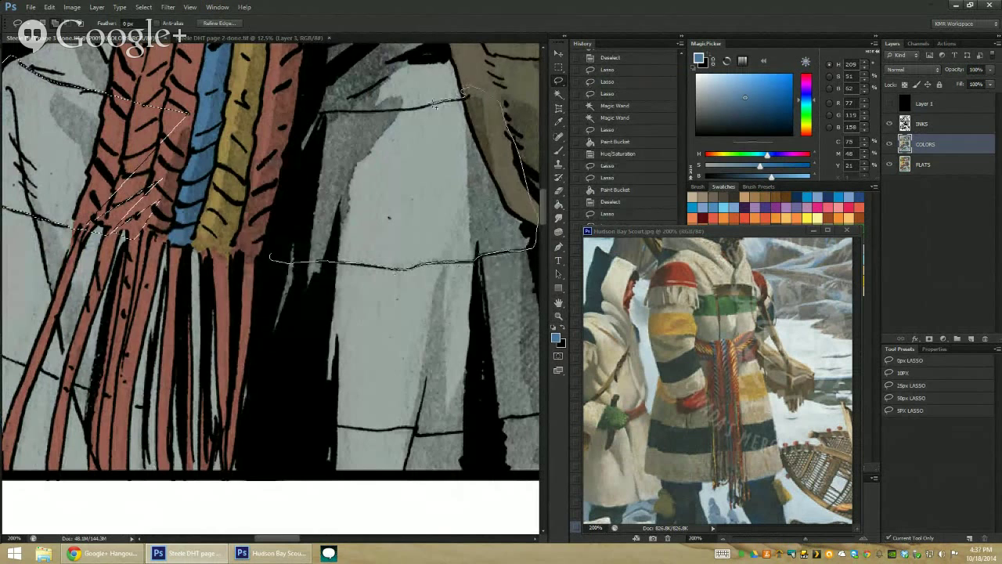
drag(362, 112, 258, 119)
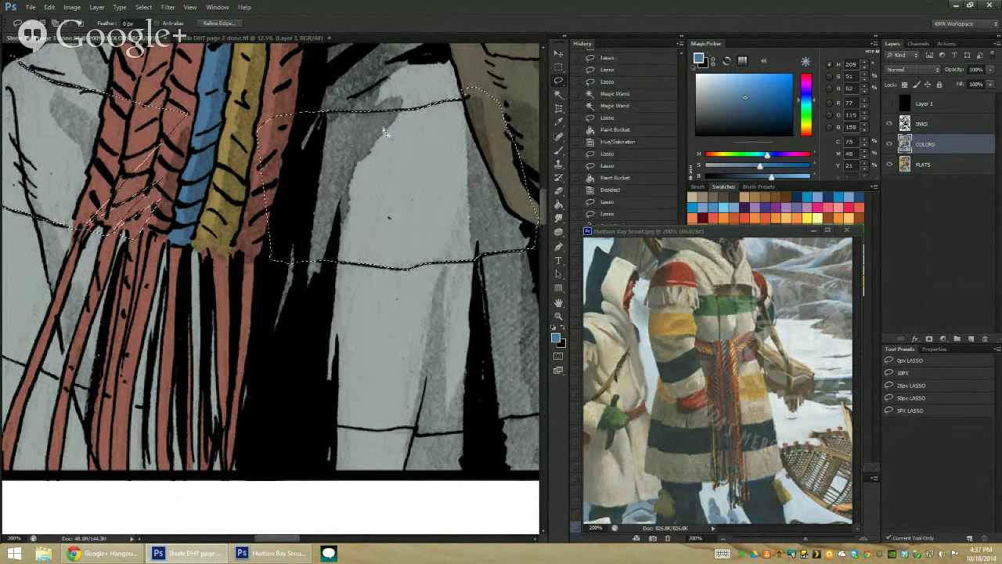
key(b)
key(ctrl+minus)
key(ctrl+minus)
key(ctrl+minus)
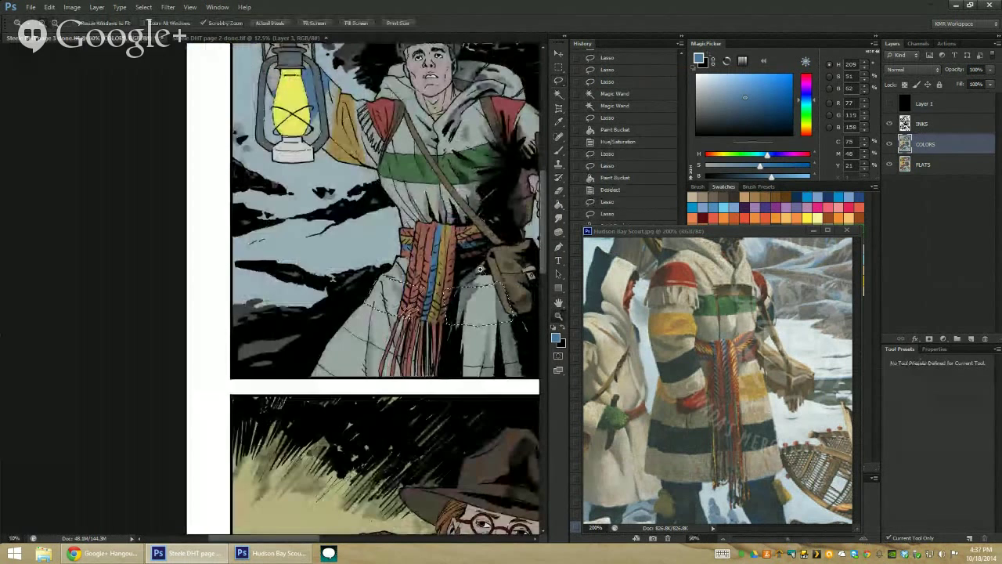
key(g)
click(477, 305)
key(ctrl+d)
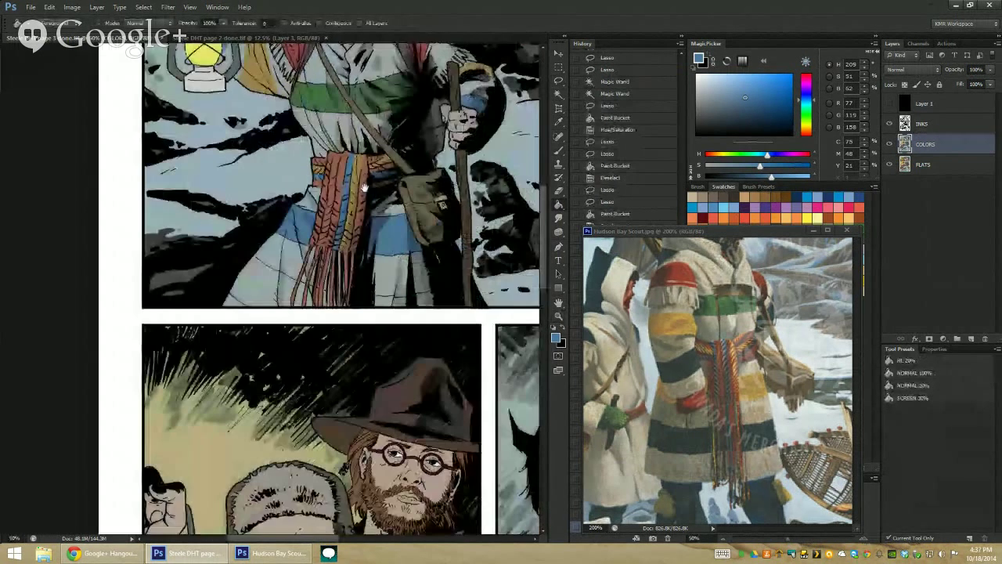
Brush tan across the outlined coat band behind the fringe and deselect
key(ctrl+plus)
key(z)
click(298, 266)
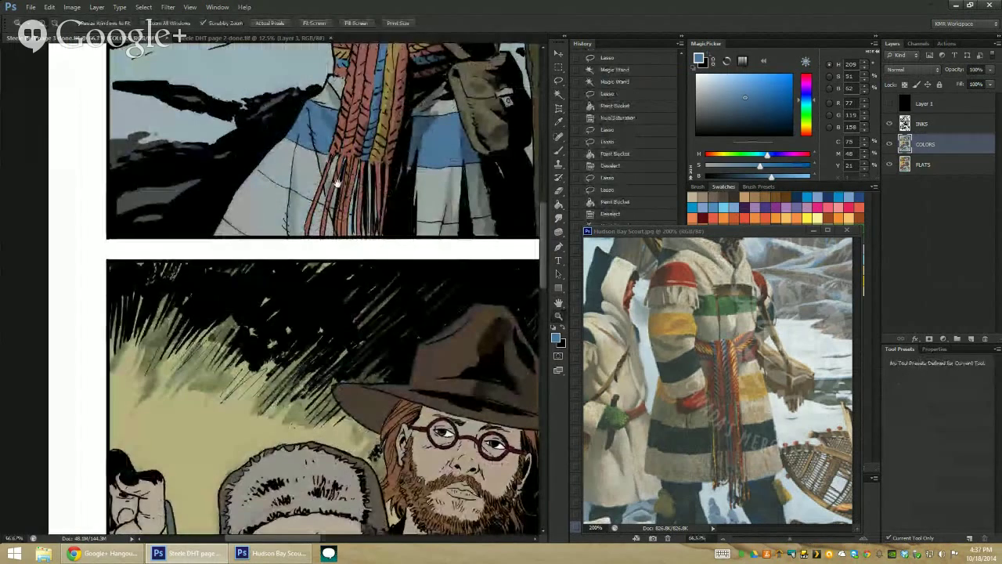
scroll(389, 134, up, 3)
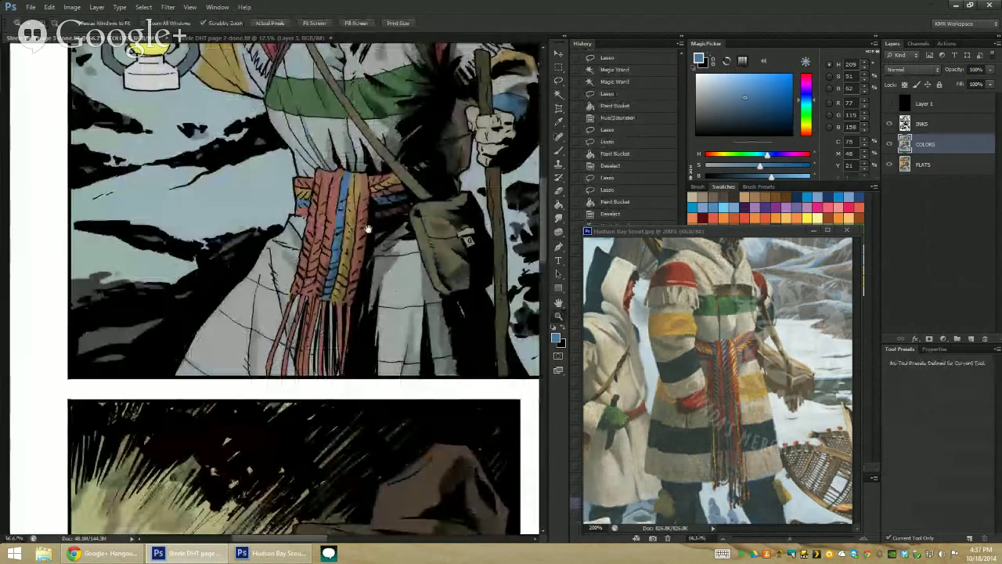
alt+click(355, 185)
key(b)
alt+click(280, 252)
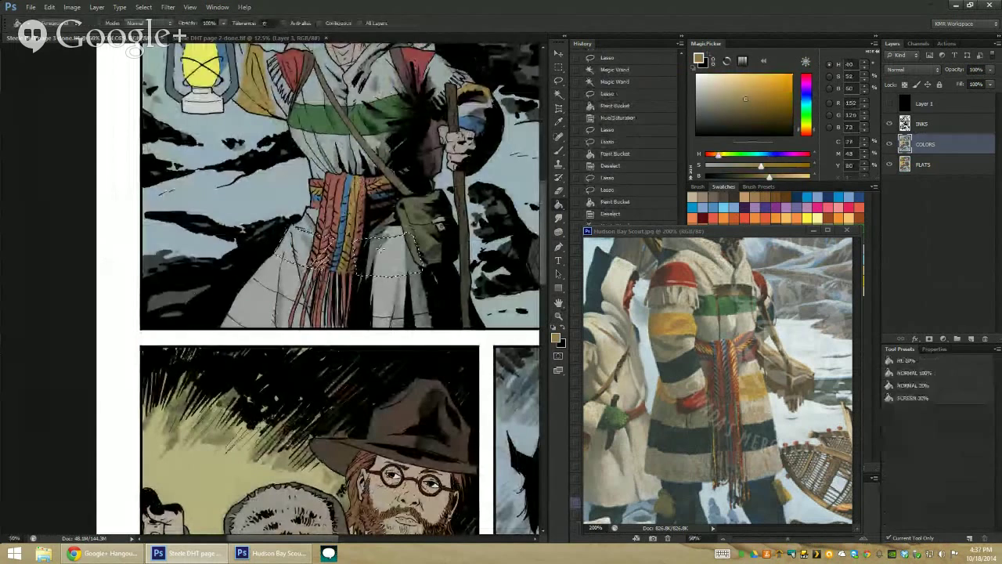
drag(289, 235, 380, 242)
key(l)
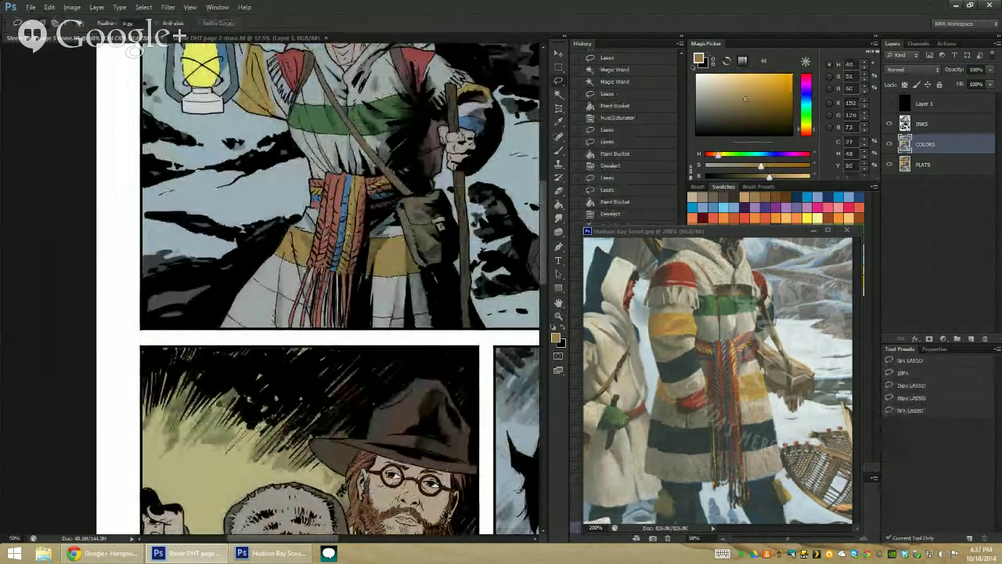
key(ctrl+d)
key(z)
click(325, 243)
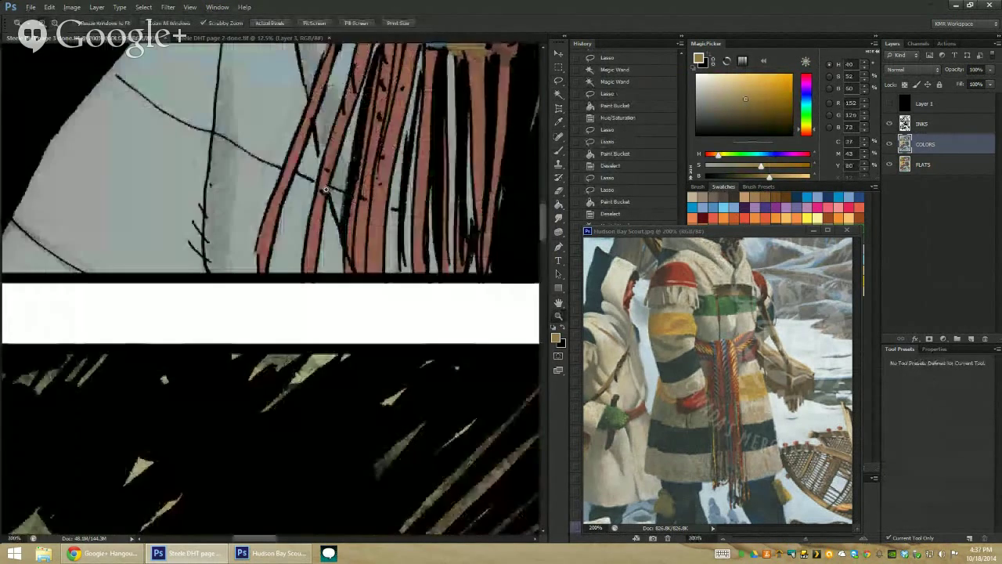
Lasso-select the lower hem of the lantern bearer's coat below the fringe
key(l)
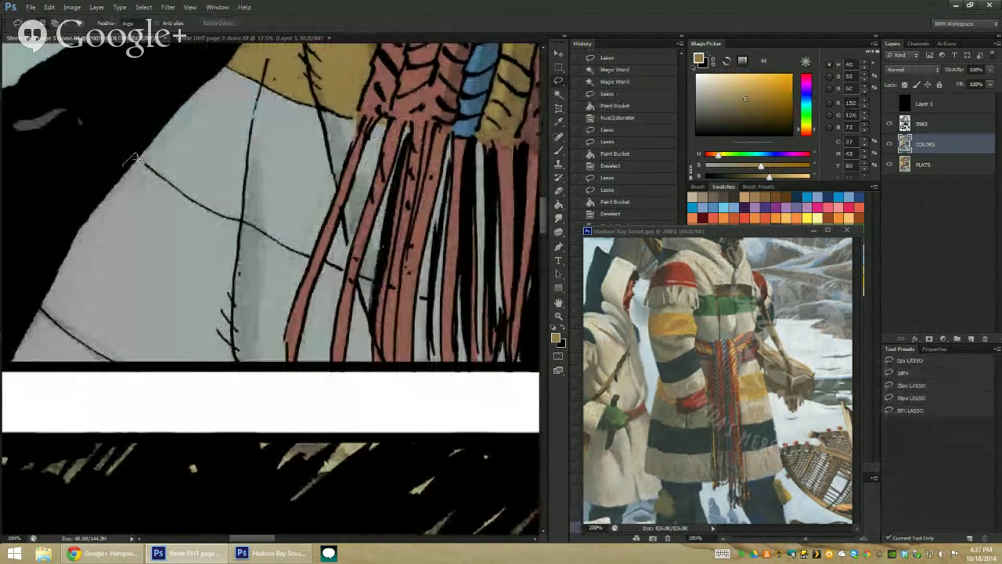
drag(176, 184, 180, 194)
drag(242, 220, 264, 233)
drag(284, 245, 294, 248)
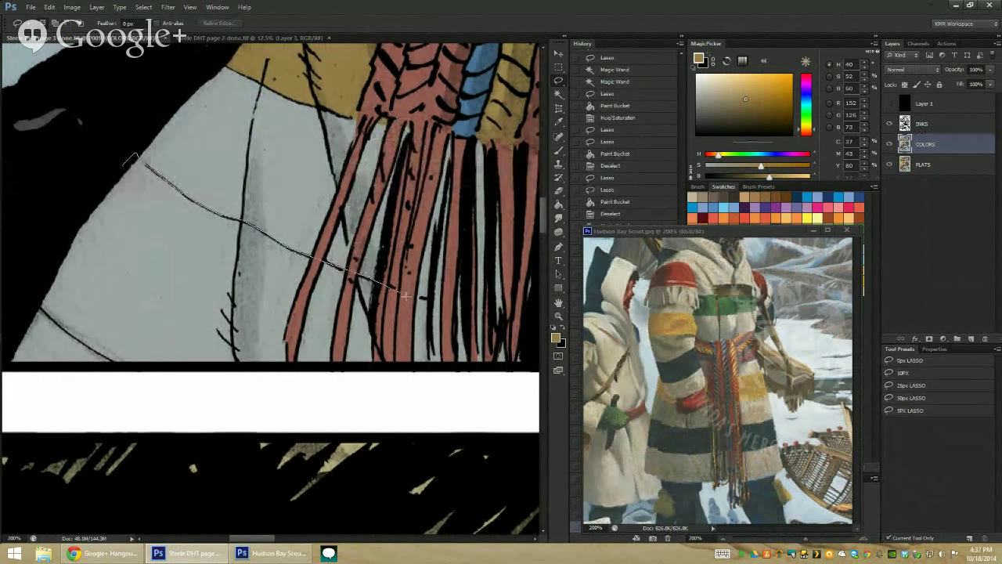
mouse_move(406, 295)
mouse_down()
mouse_move(433, 303)
mouse_move(353, 250)
mouse_up()
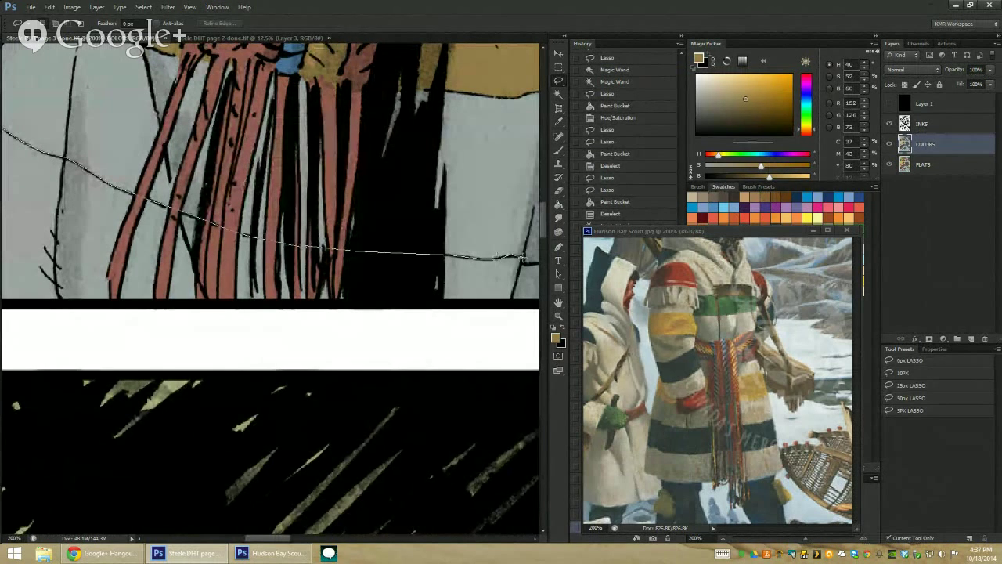
mouse_move(523, 257)
mouse_down()
mouse_move(453, 225)
mouse_move(311, 249)
mouse_move(355, 235)
mouse_move(209, 335)
mouse_move(436, 292)
mouse_move(177, 290)
mouse_move(388, 282)
mouse_up()
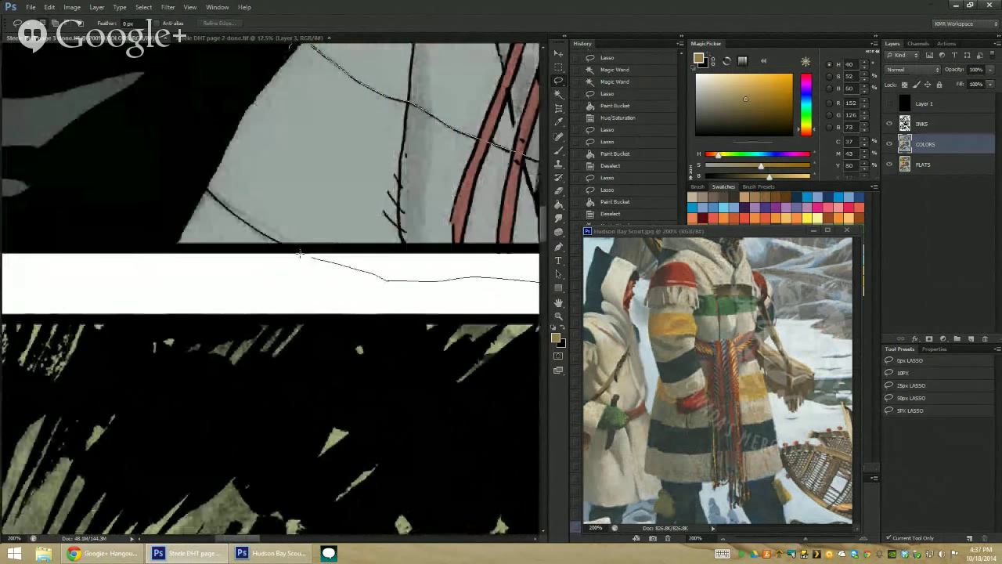
drag(299, 253, 263, 223)
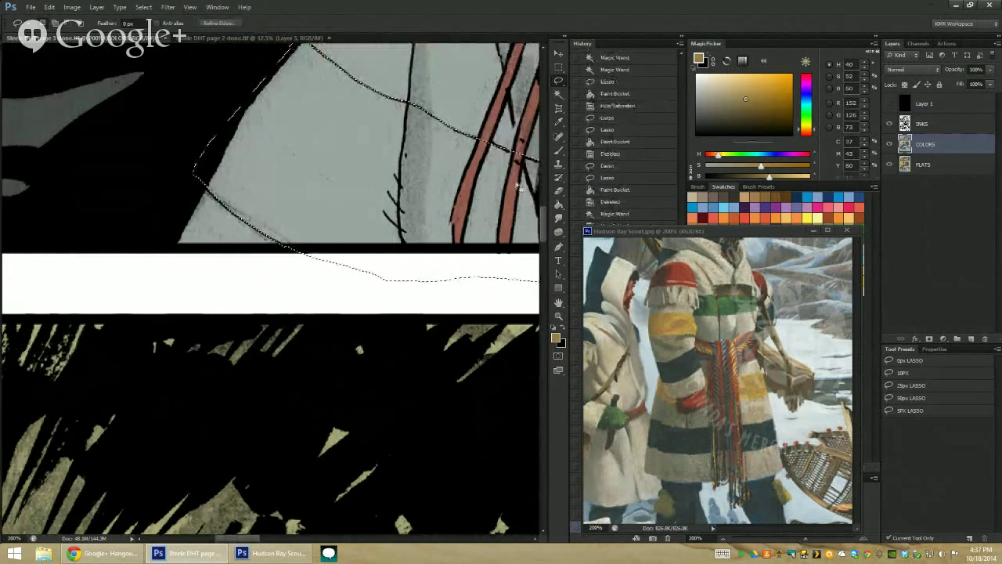
drag(202, 184, 181, 171)
Paint Bucket-fill the hem selection with blue
key(g)
scroll(460, 210, down, 5)
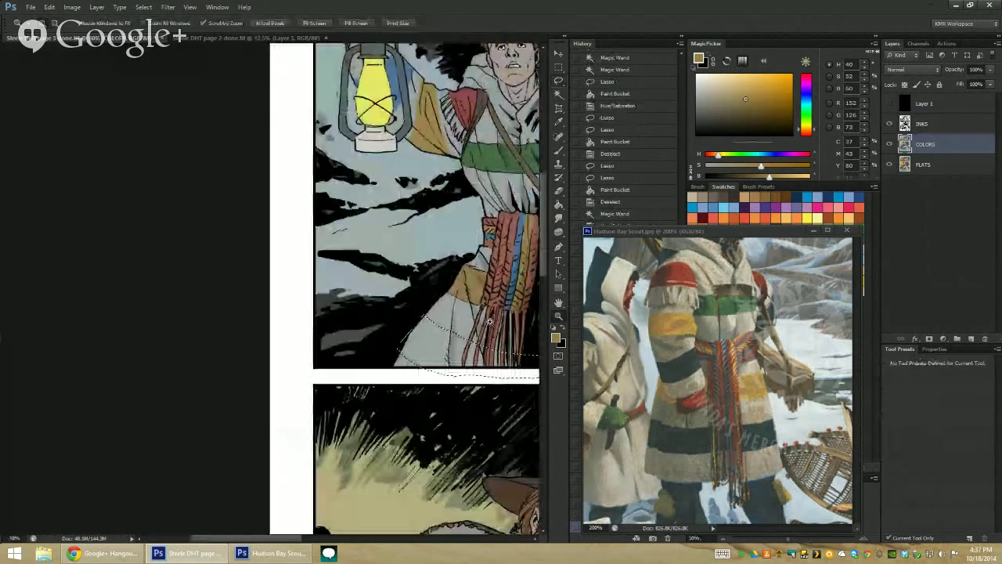
scroll(459, 210, up, 2)
alt+click(460, 210)
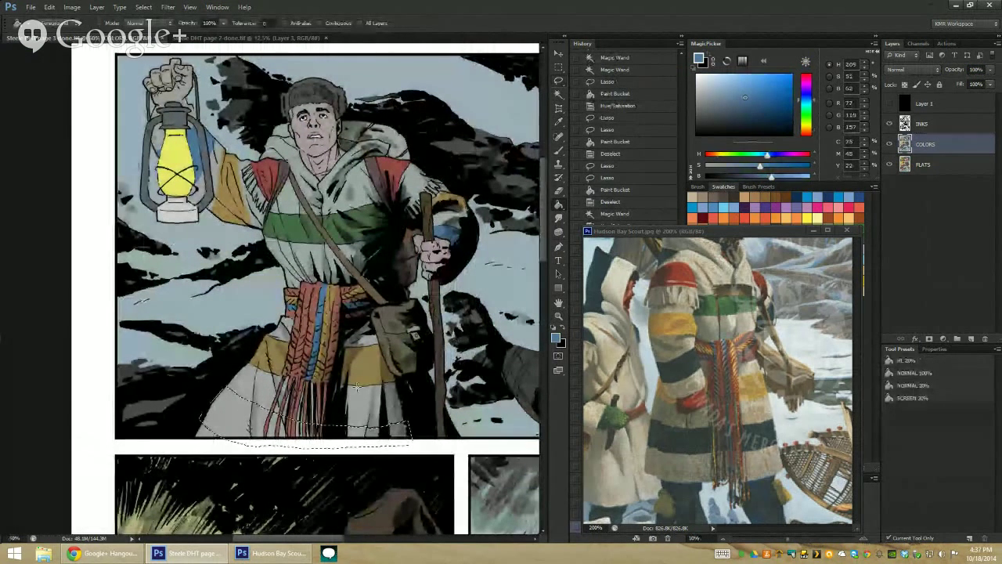
click(374, 430)
Zoom out and bring the Hudson Bay Scout reference image forward
key(l)
key(z)
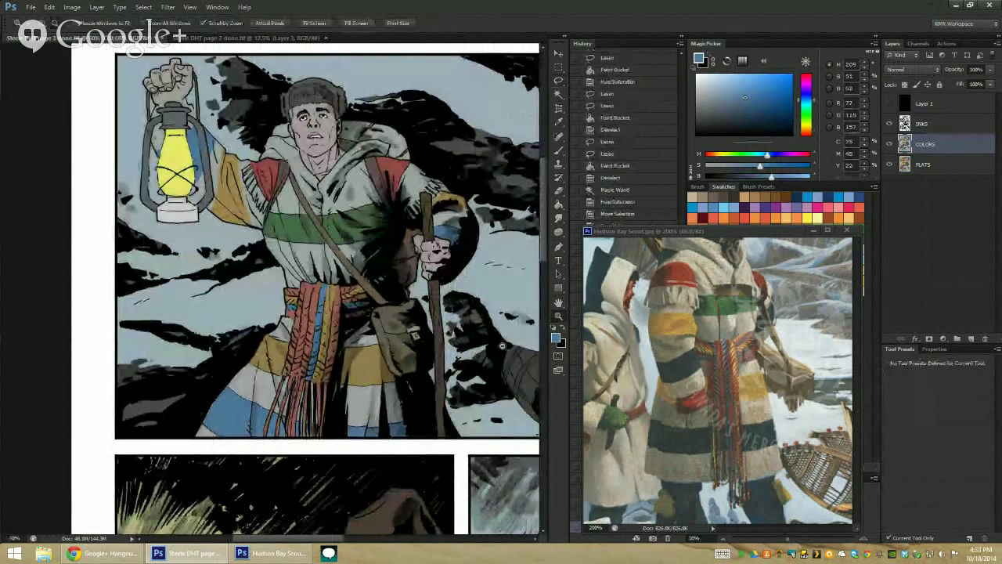
scroll(311, 218, down, 3)
scroll(311, 217, up, 1)
scroll(310, 217, down, 2)
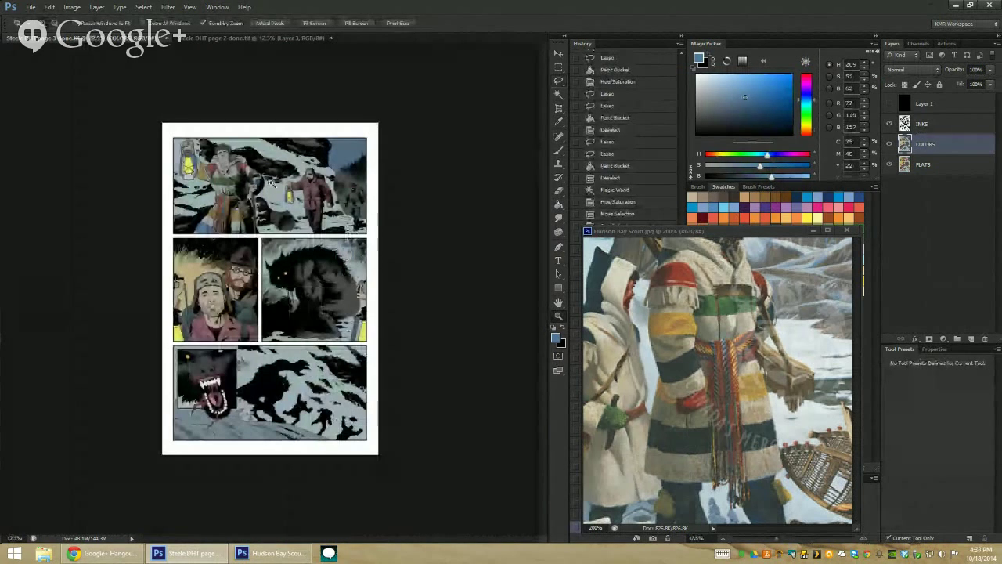
scroll(379, 108, up, 1)
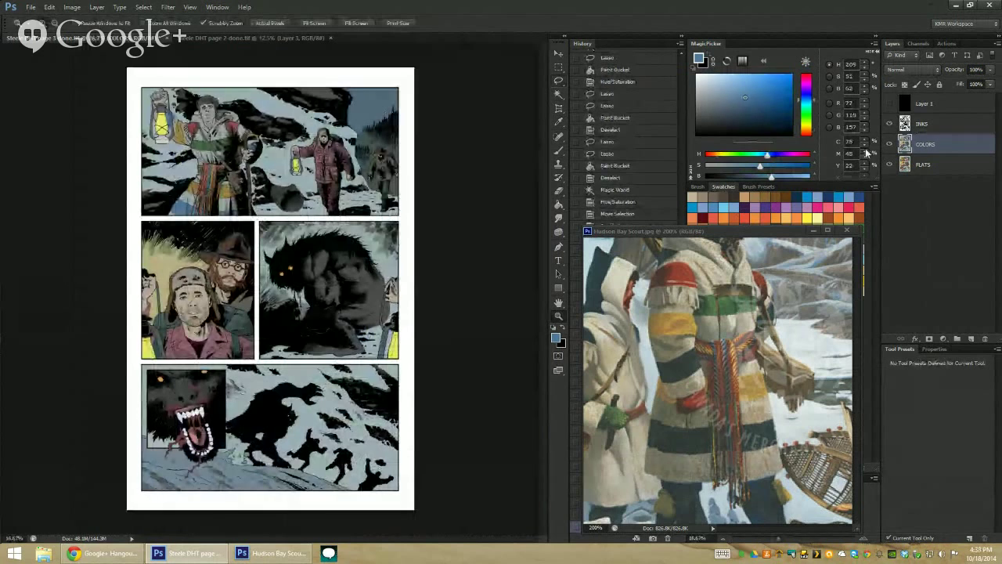
scroll(180, 116, up, 1)
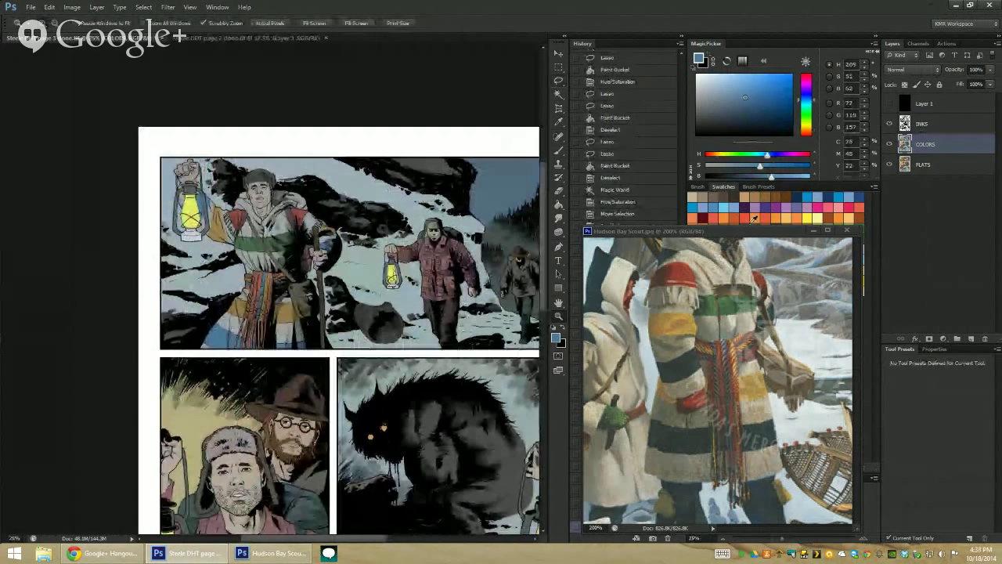
mouse_move(737, 229)
mouse_down()
mouse_move(702, 217)
mouse_move(569, 107)
mouse_move(749, 149)
mouse_up()
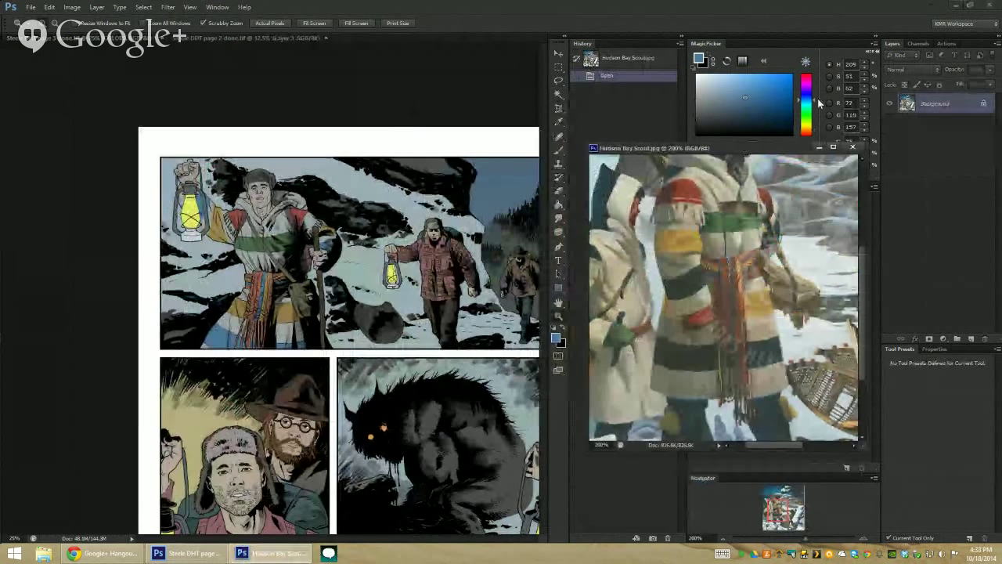
key(d)
key(b)
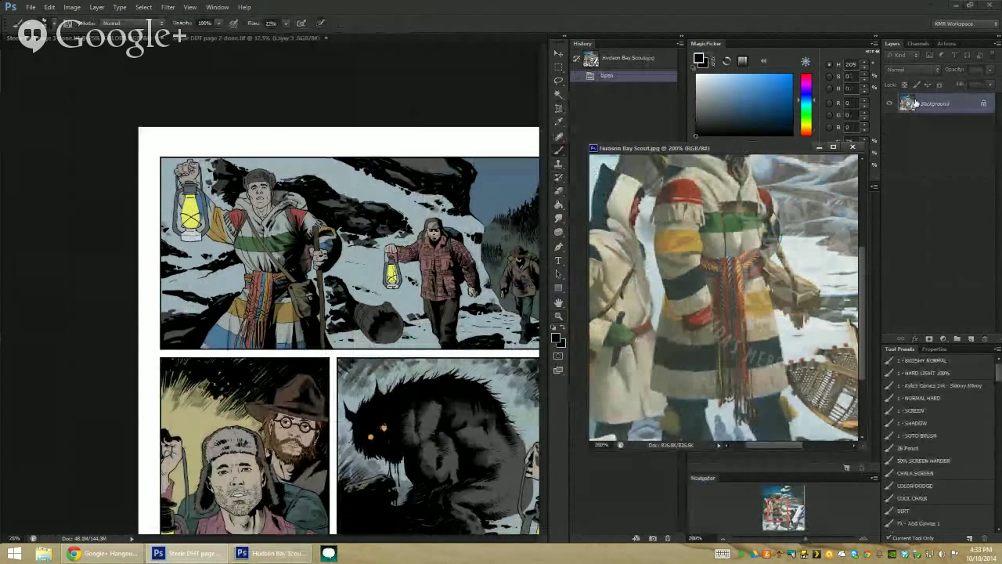
click(788, 212)
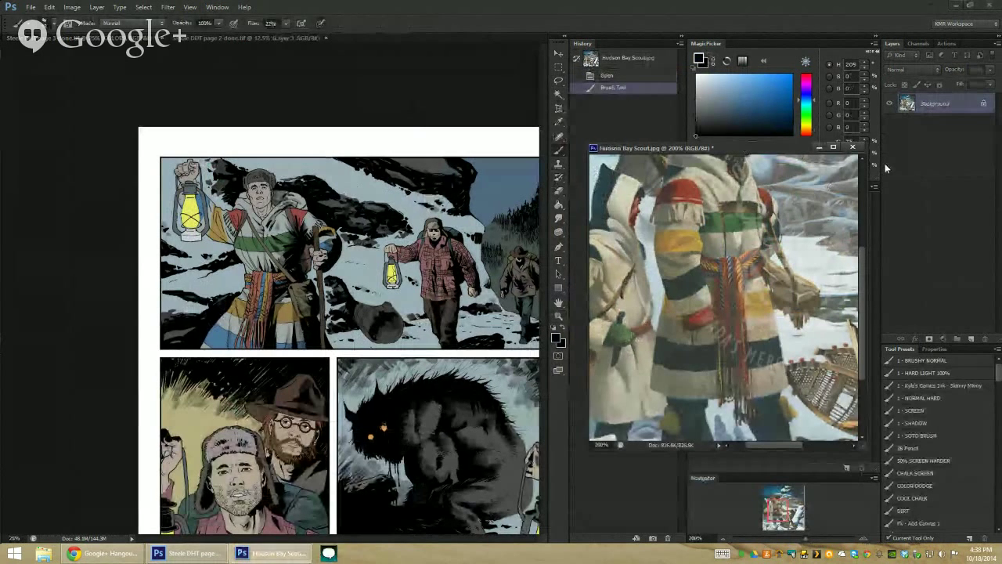
click(805, 75)
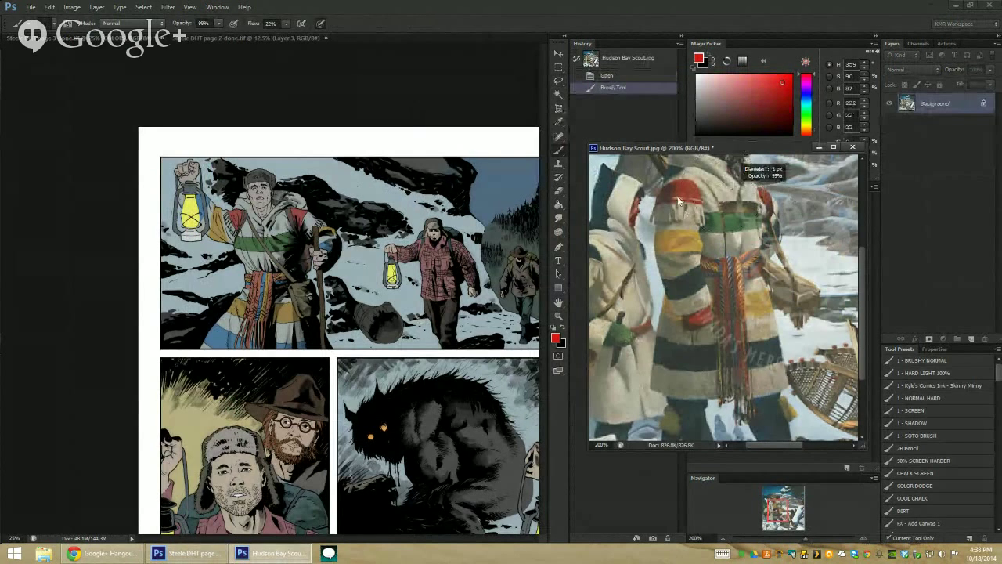
click(915, 486)
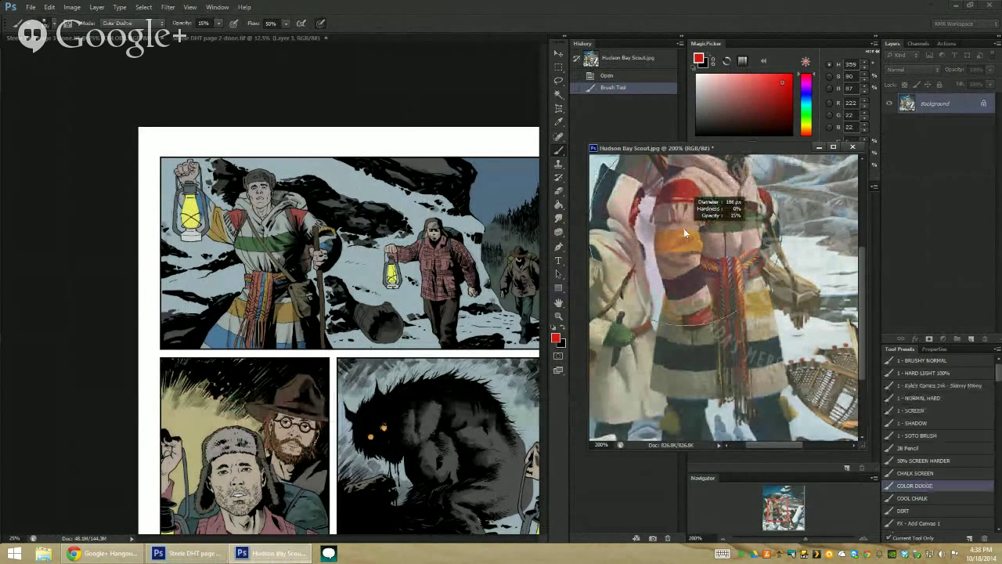
click(917, 498)
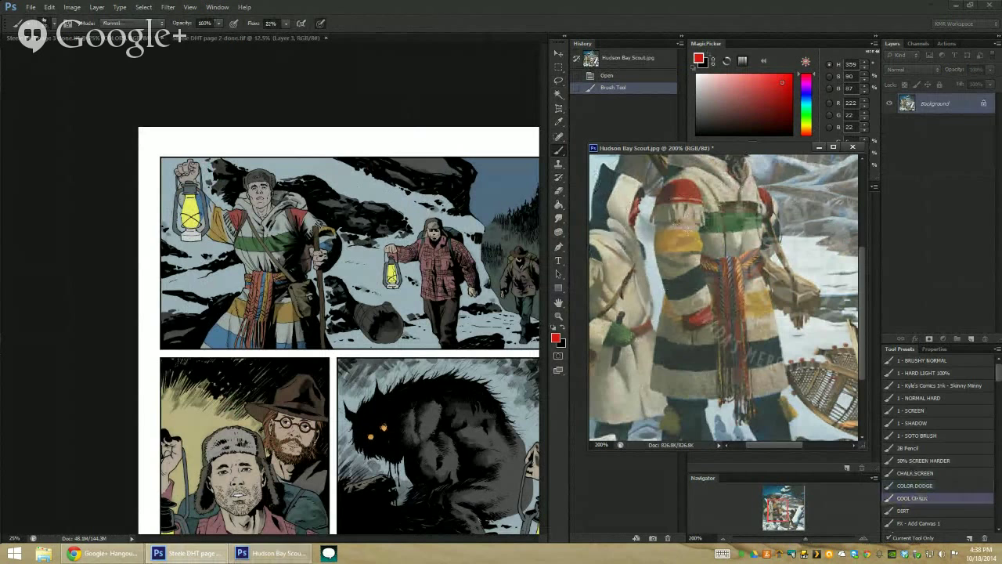
mouse_move(639, 219)
mouse_down()
mouse_move(626, 202)
mouse_move(659, 262)
mouse_up()
key(ctrl+alt+z)
key(ctrl+alt+z)
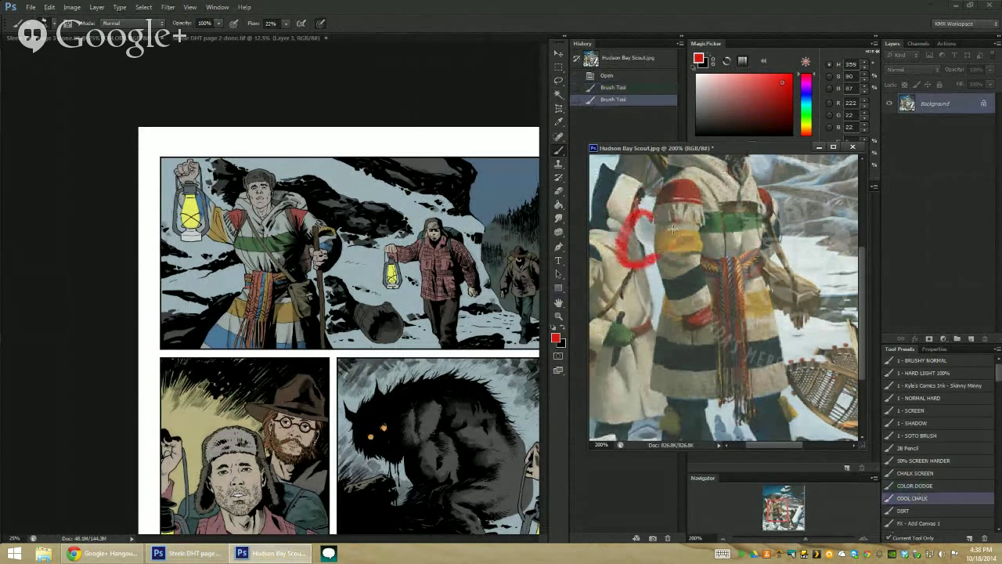
drag(671, 219, 675, 251)
key(ctrl+alt+z)
key(ctrl+alt+z)
drag(772, 90, 791, 133)
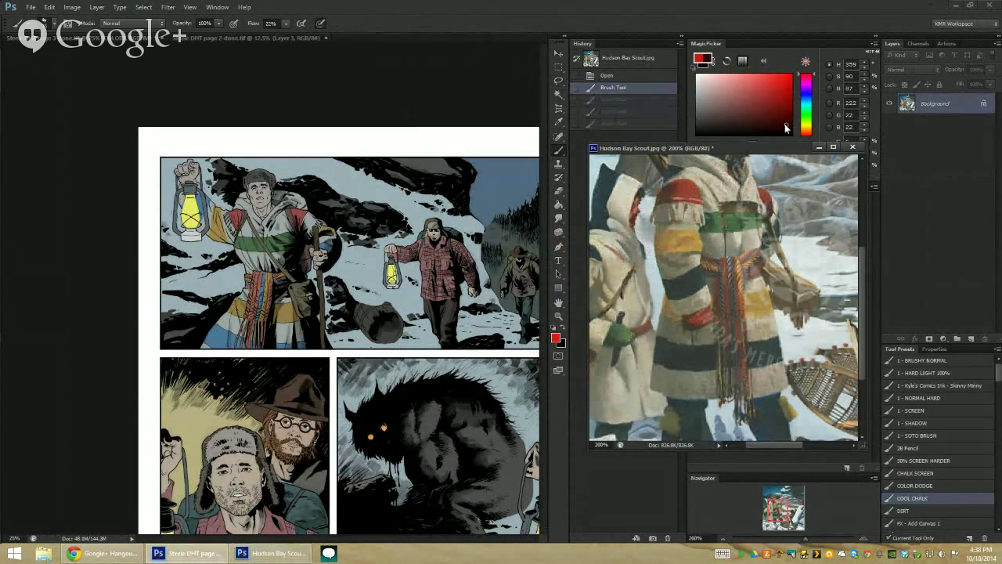
drag(658, 249, 630, 257)
mouse_move(681, 217)
mouse_down()
mouse_move(675, 244)
mouse_move(721, 212)
mouse_move(739, 231)
mouse_move(766, 205)
mouse_move(807, 235)
mouse_up()
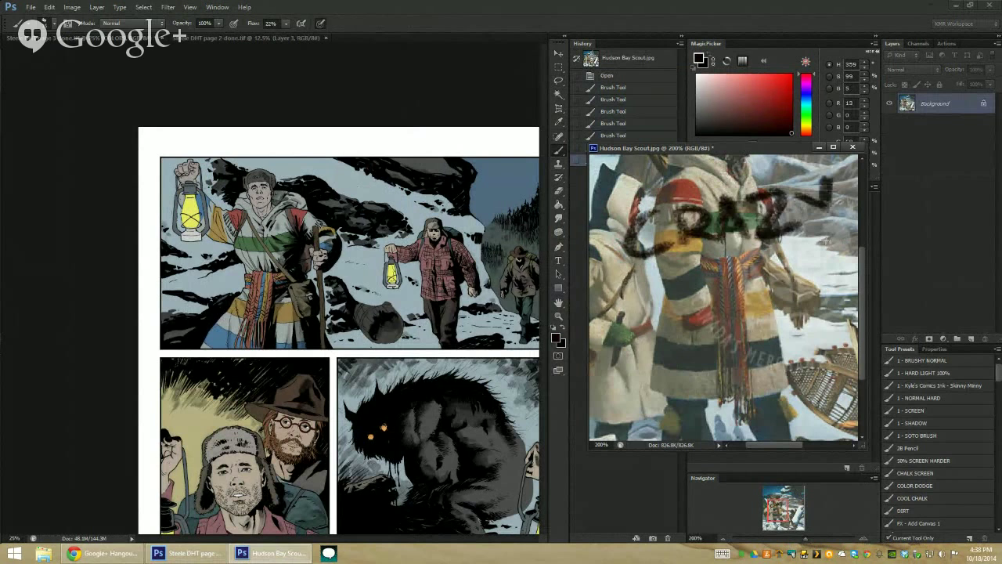
drag(793, 192, 809, 217)
drag(822, 175, 829, 235)
mouse_move(654, 216)
mouse_down()
mouse_move(672, 256)
mouse_move(636, 285)
mouse_move(694, 310)
mouse_up()
drag(708, 250, 699, 305)
drag(689, 275, 739, 292)
drag(744, 249, 739, 294)
mouse_move(739, 249)
mouse_down()
mouse_move(776, 244)
mouse_move(780, 262)
mouse_up()
mouse_move(791, 249)
mouse_down()
mouse_move(789, 287)
mouse_move(845, 238)
mouse_up()
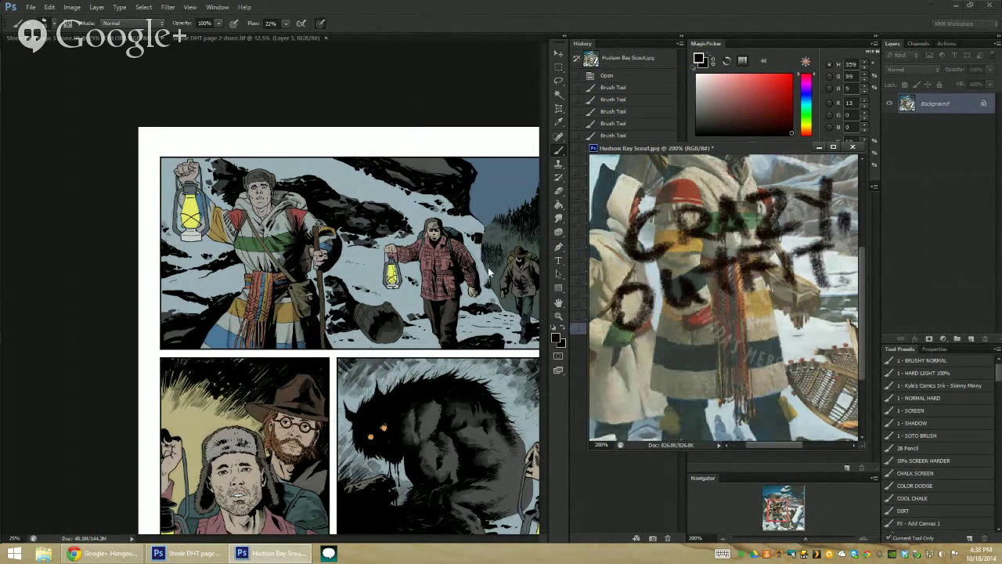
key(ctrl+alt+z)
key(ctrl+alt+z)
key(ctrl+alt+z)
key(ctrl+alt+z)
key(ctrl+alt+z)
key(ctrl+alt+z)
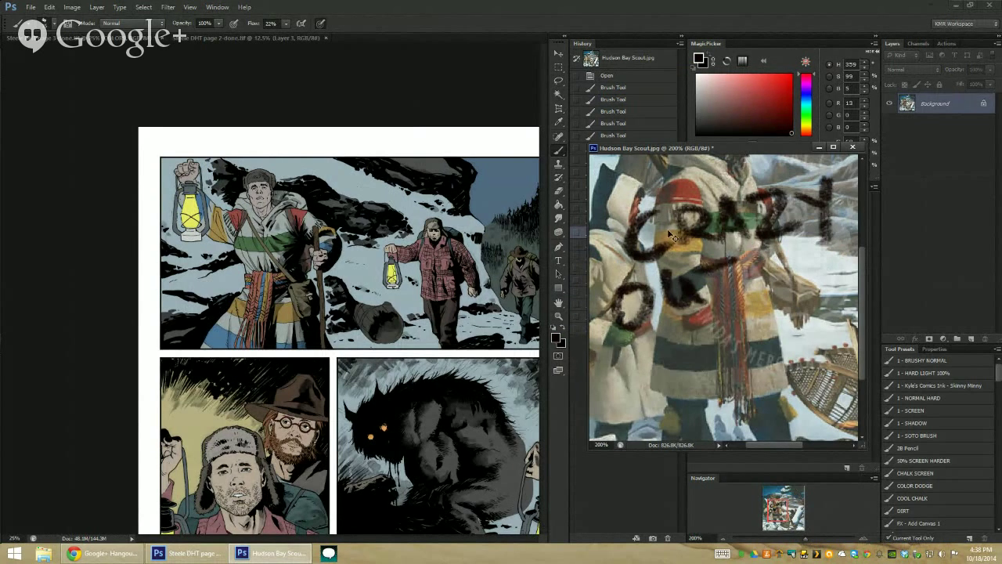
key(ctrl+alt+z)
key(ctrl+alt+z)
key(ctrl+alt+z)
key(ctrl+alt+z)
key(ctrl+alt+z)
key(ctrl+alt+z)
key(ctrl+alt+z)
key(ctrl+alt+z)
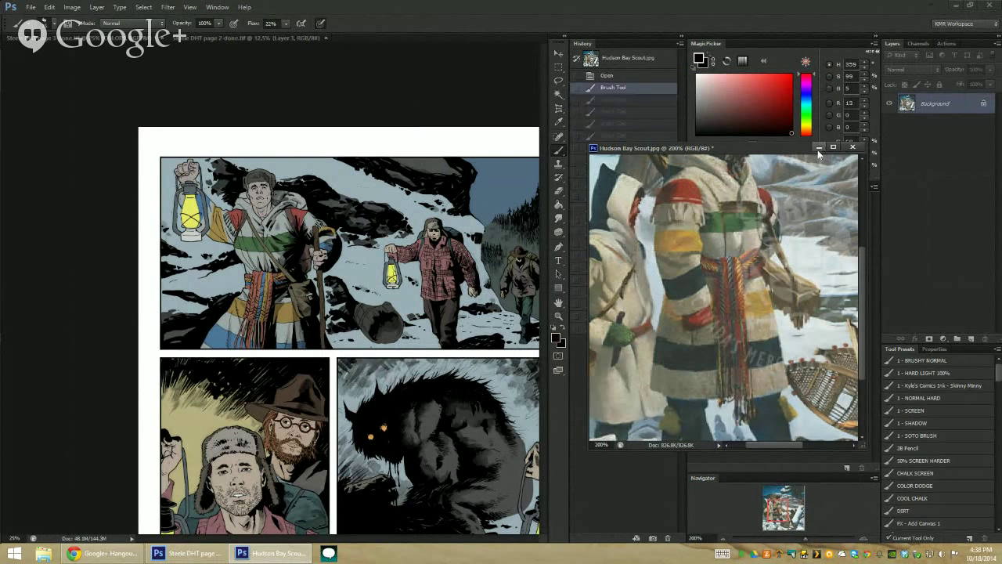
Close Hudson Bay Scout.jpg without saving and zoom back to the top panel
click(854, 148)
click(509, 208)
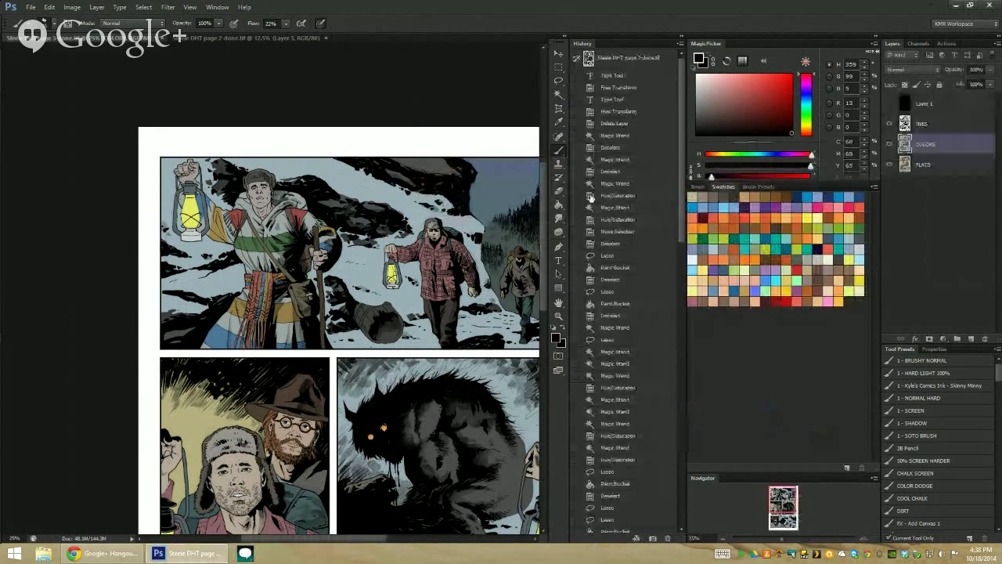
click(558, 315)
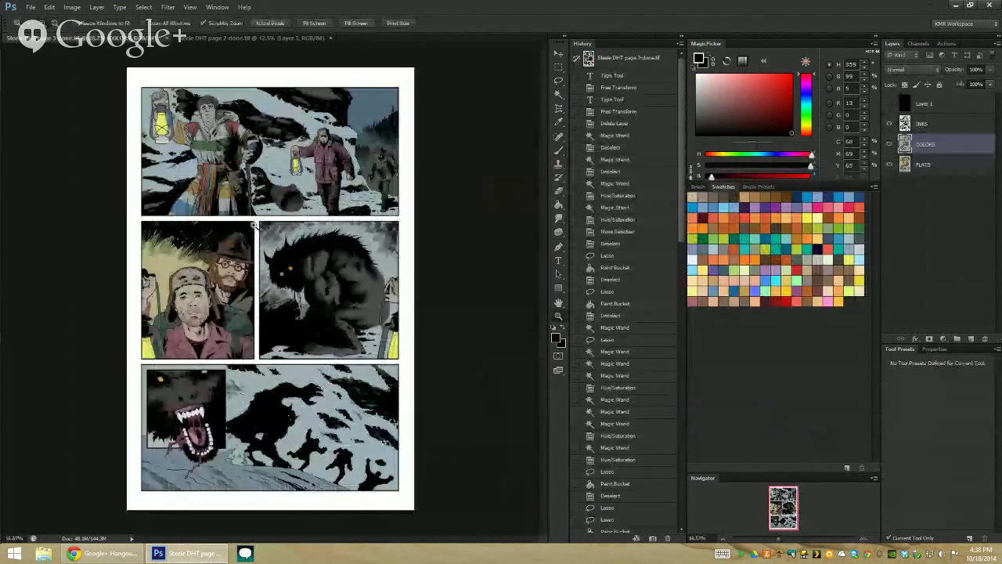
drag(476, 364, 247, 168)
click(247, 167)
Activate FLATS, then COLORS, and add a new Layer 2 above COLORS
key(w)
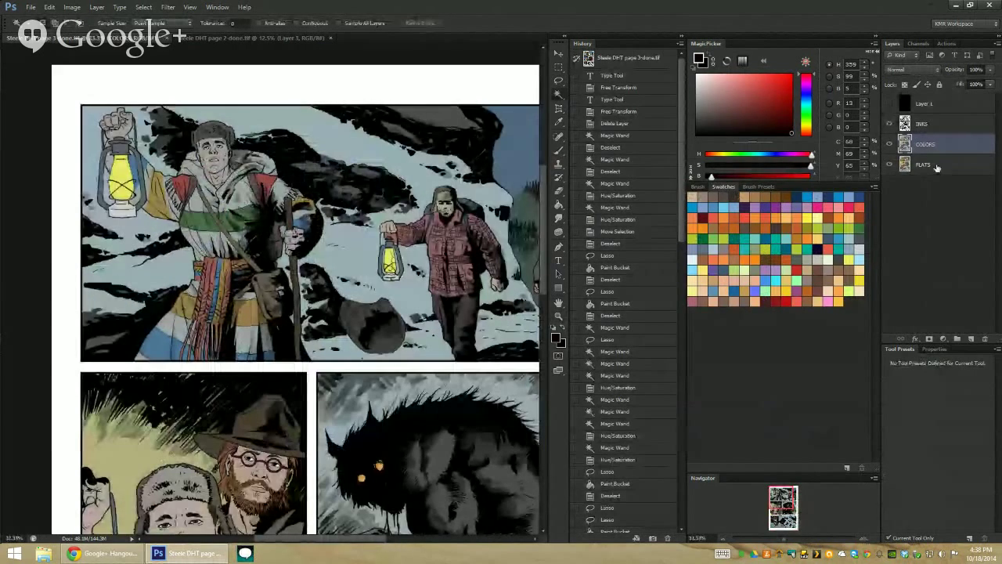
click(924, 165)
key(l)
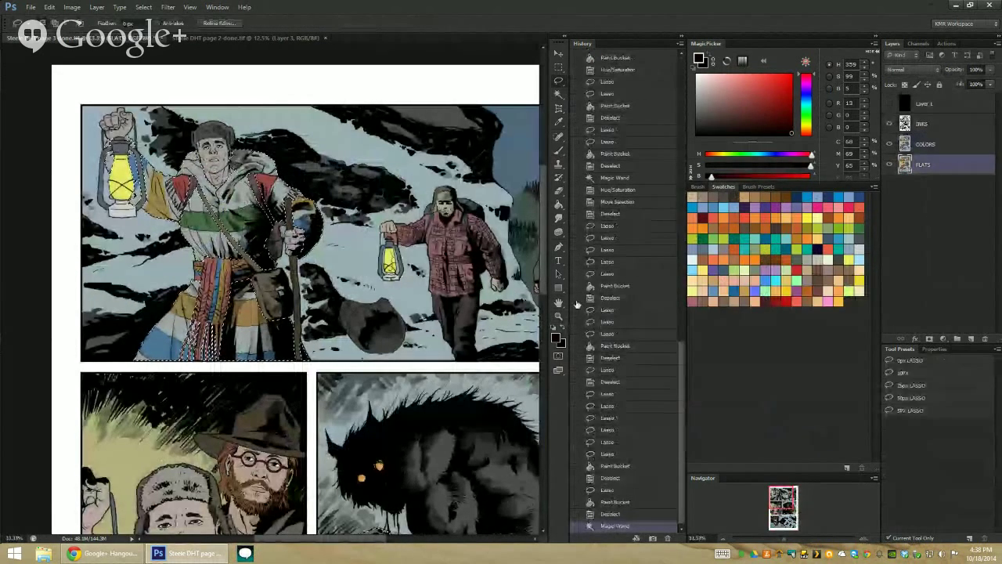
key(ctrl+minus)
key(ctrl+minus)
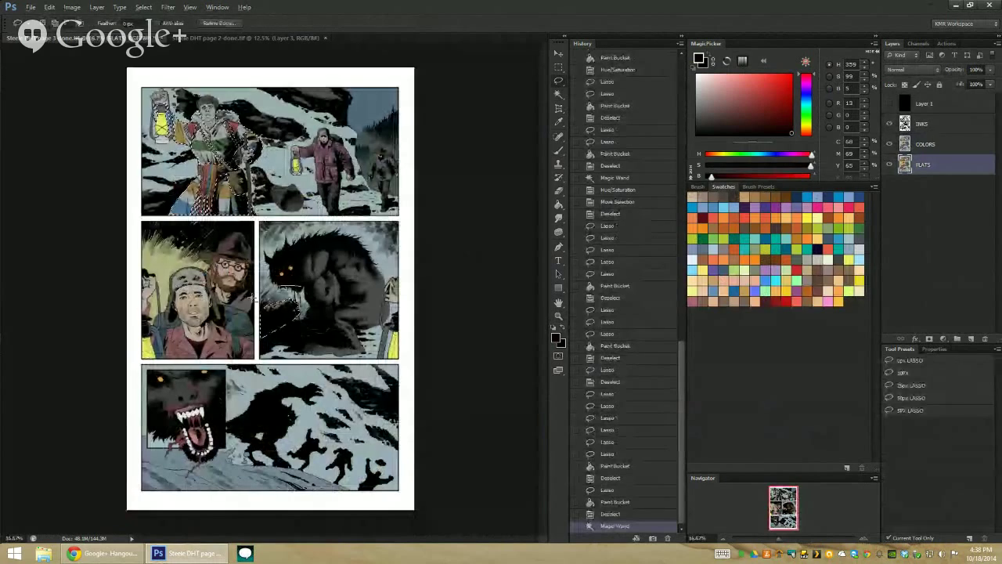
key(z)
click(442, 162)
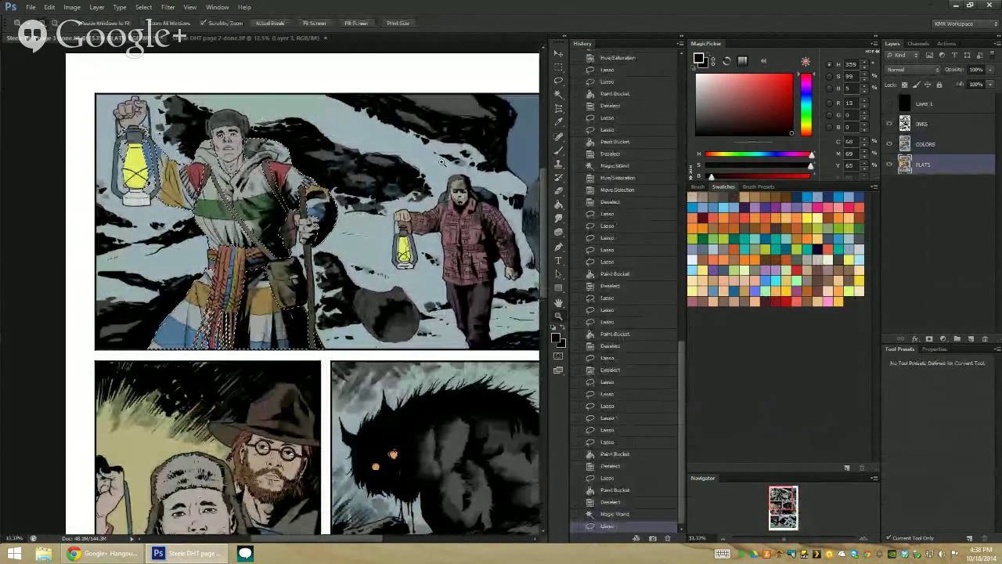
click(924, 146)
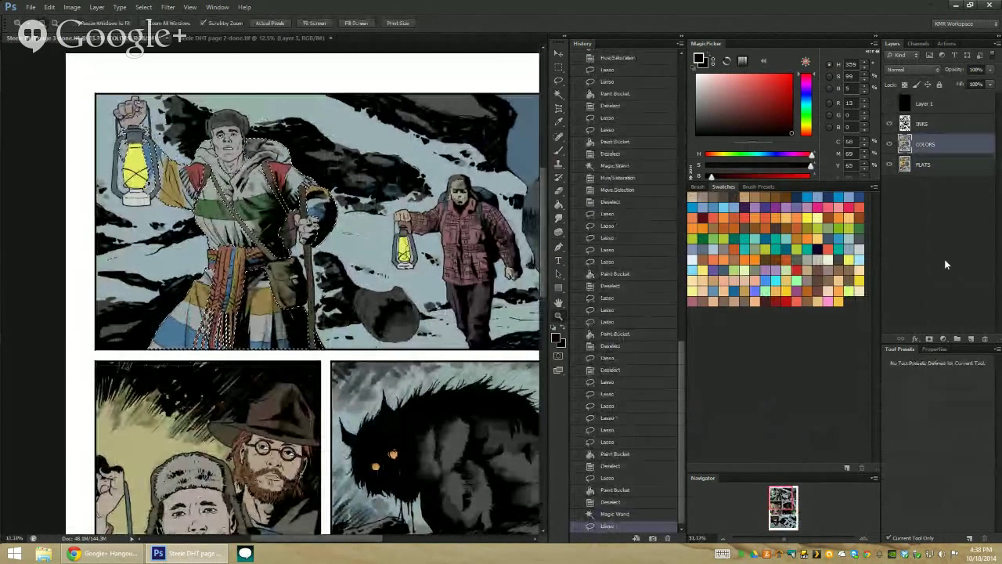
click(971, 342)
Fill the coat selection on Layer 2 with blue in Color mode at 34% opacity
key(g)
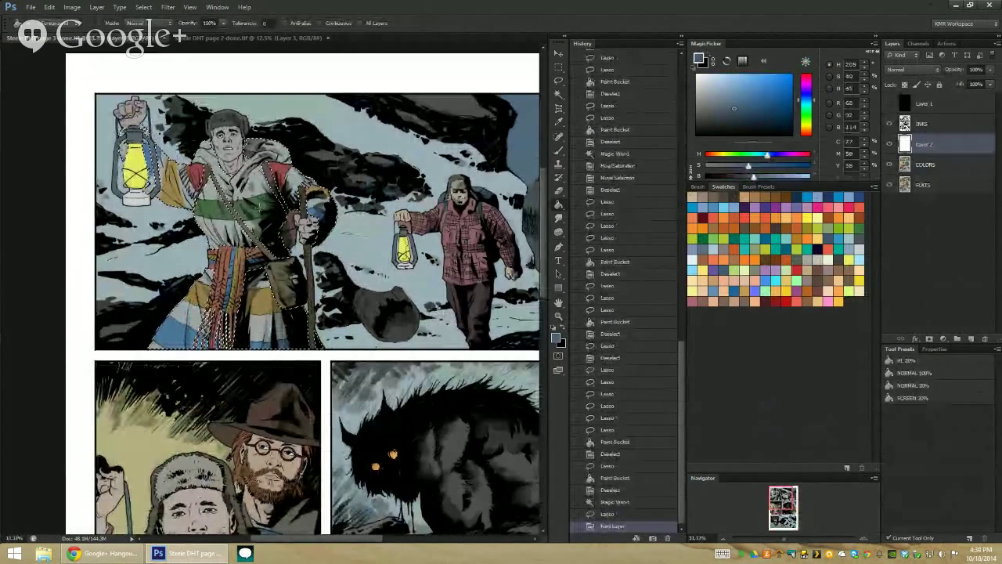
click(267, 222)
click(913, 70)
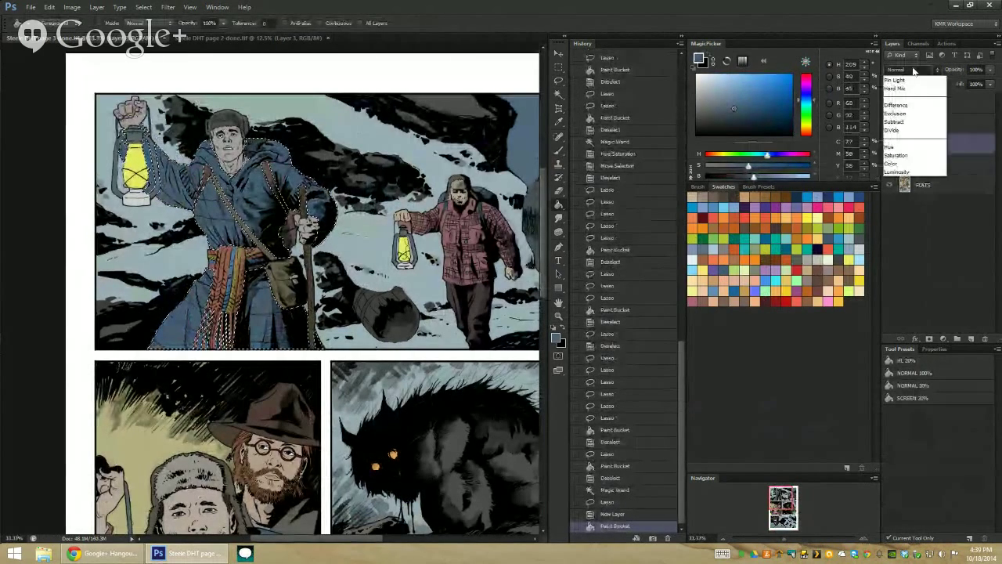
click(902, 298)
key(2)
key(8)
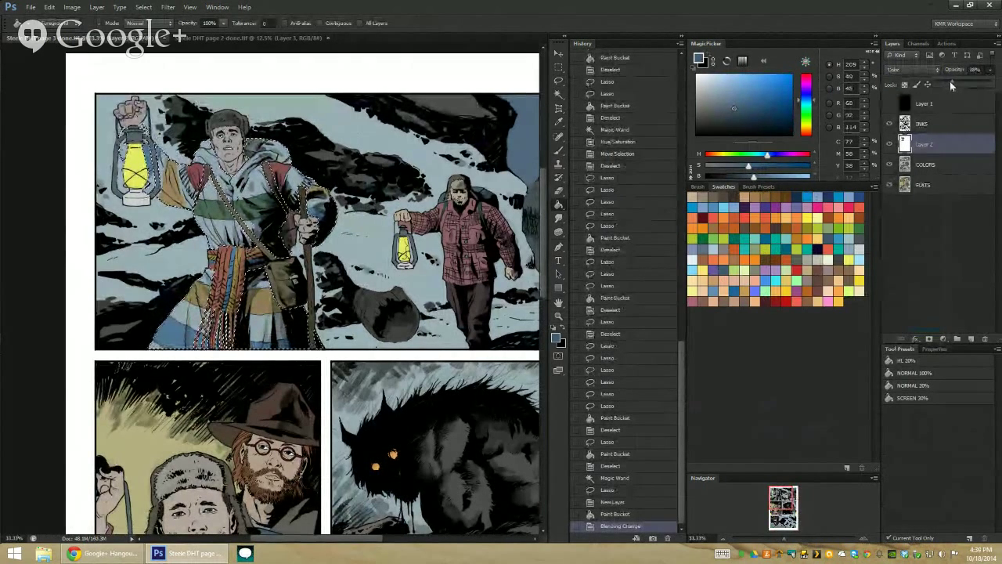
key(4)
key(4)
key(4)
key(1)
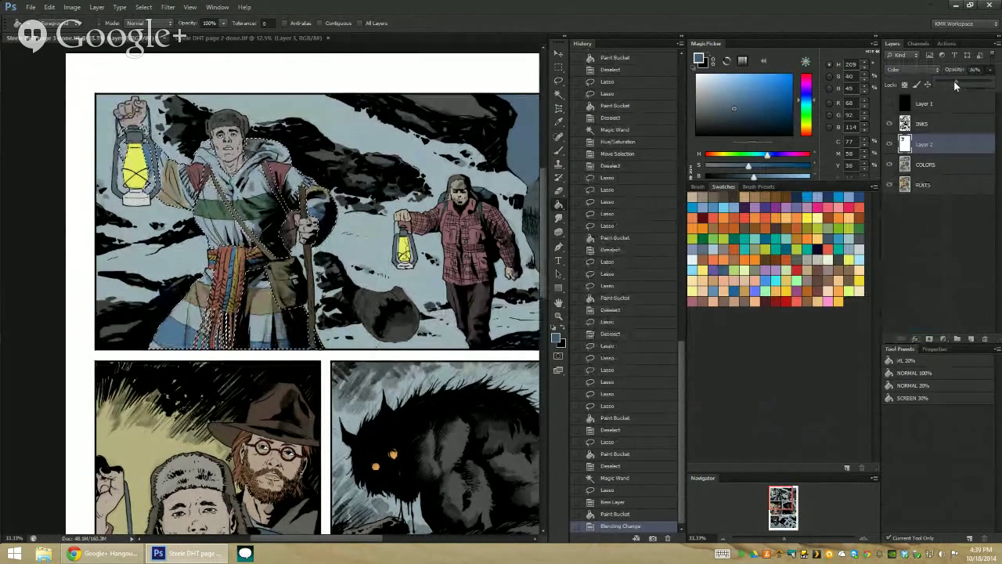
drag(954, 80, 947, 77)
Zoom out, clear the selection, and zoom back into the lantern bearer's top panel
key(z)
alt+click(501, 351)
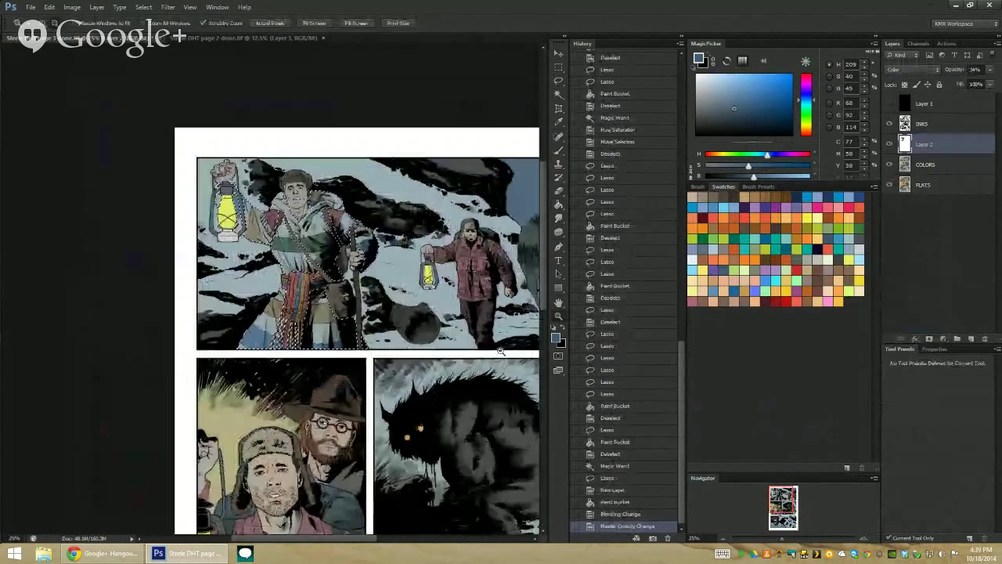
key(w)
key(ctrl+d)
click(135, 399)
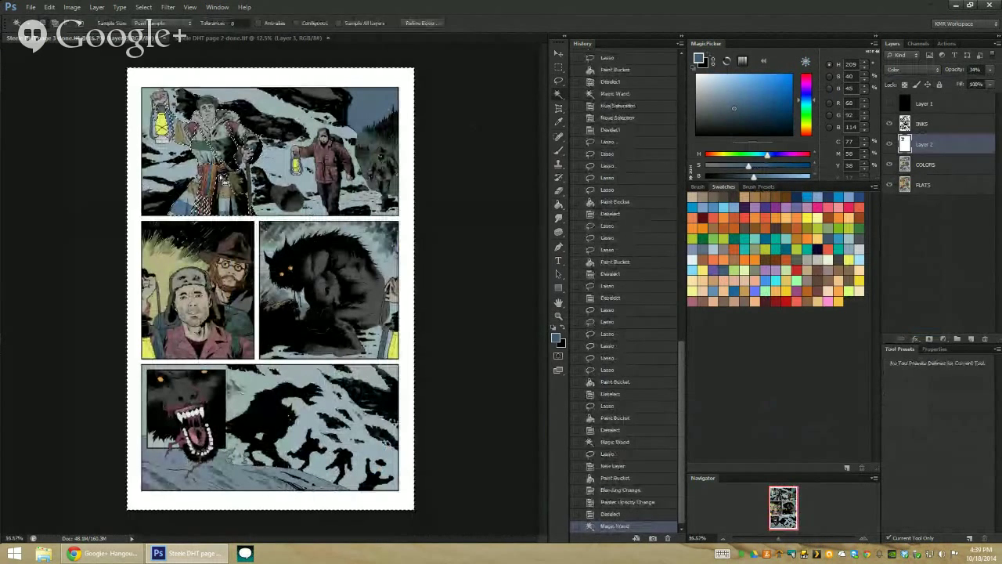
key(ctrl+d)
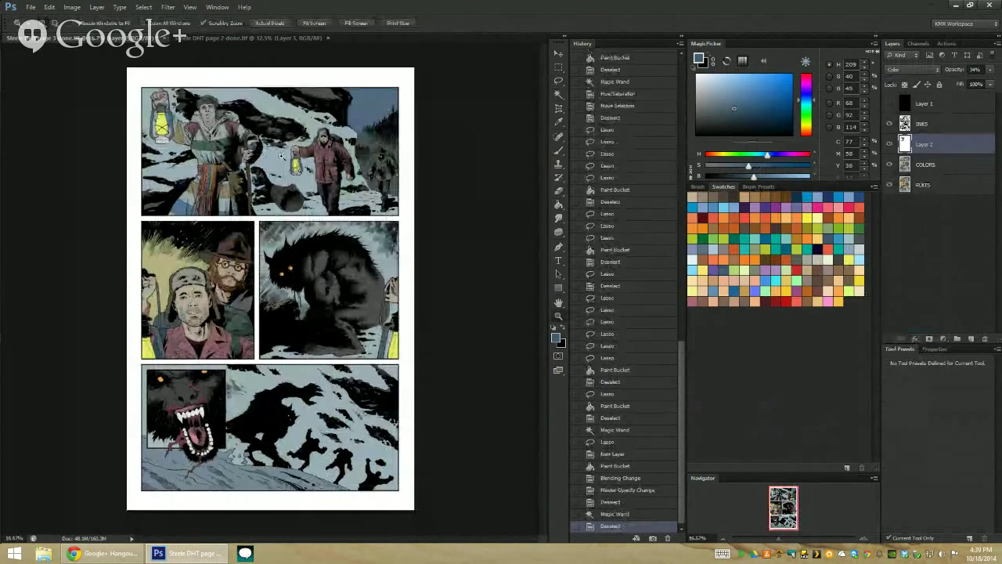
key(z)
click(268, 233)
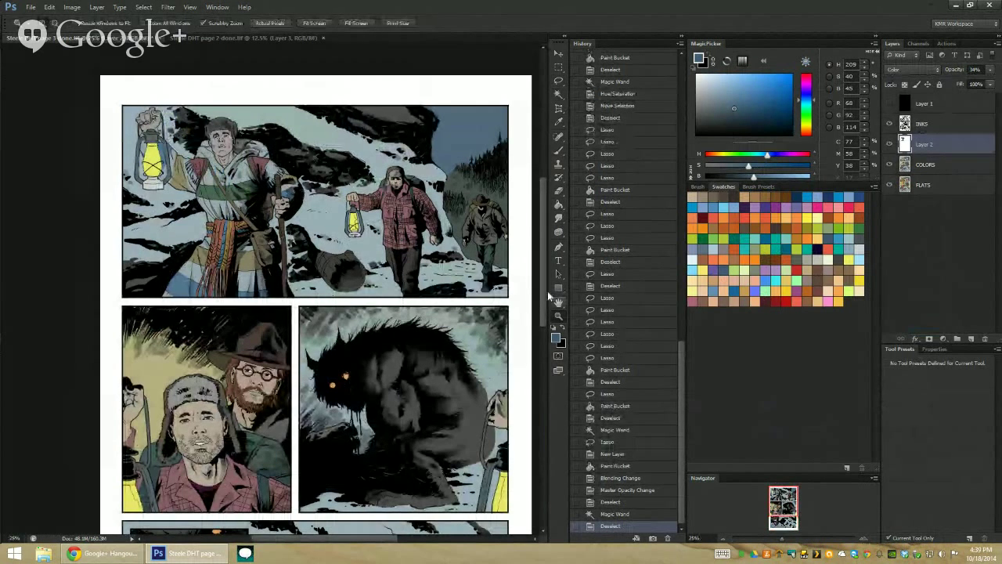
click(558, 316)
alt+click(496, 328)
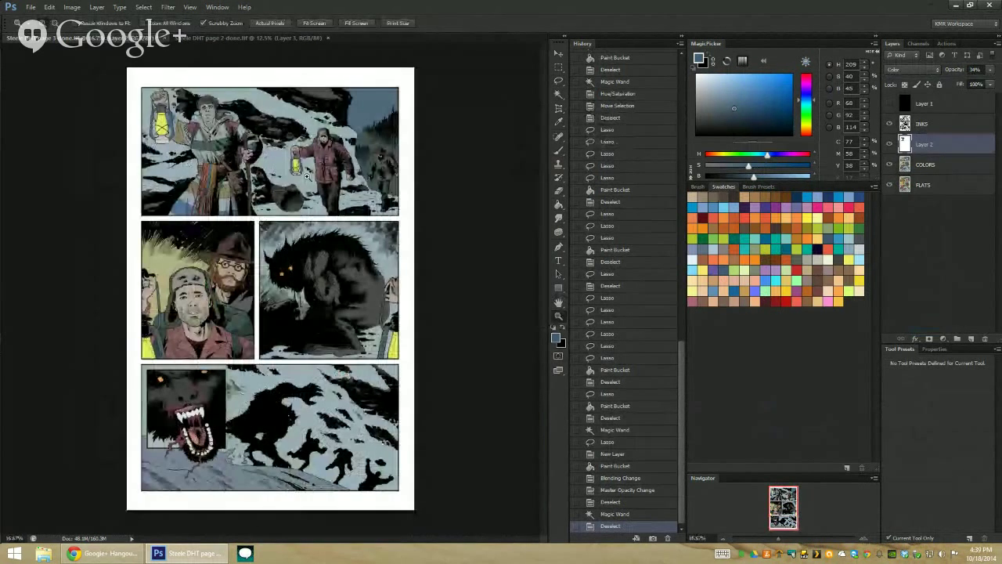
mouse_move(306, 176)
mouse_down()
mouse_move(347, 181)
mouse_move(345, 233)
mouse_up()
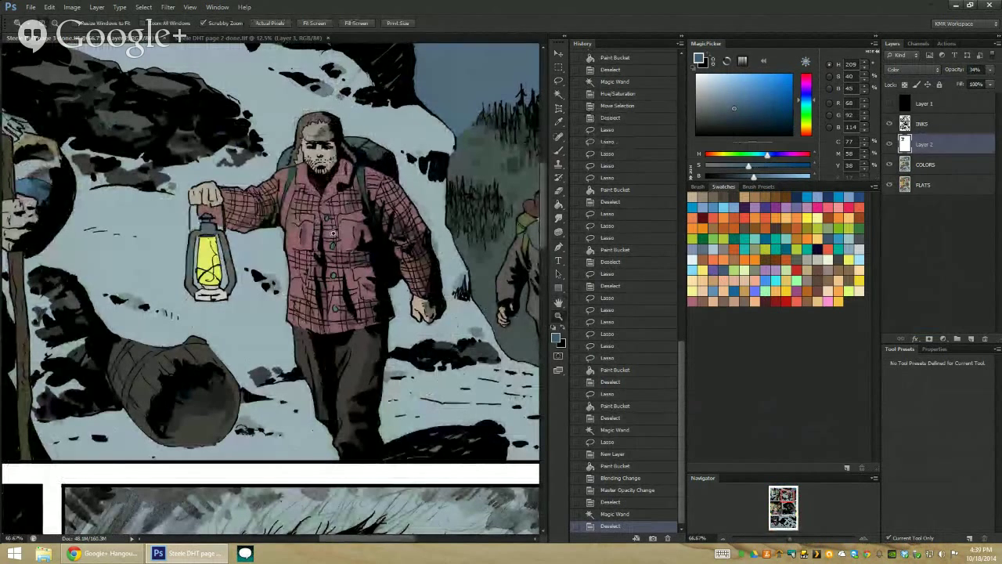
Lasso-select the red jacket's collar and left chest pocket
drag(337, 203, 338, 315)
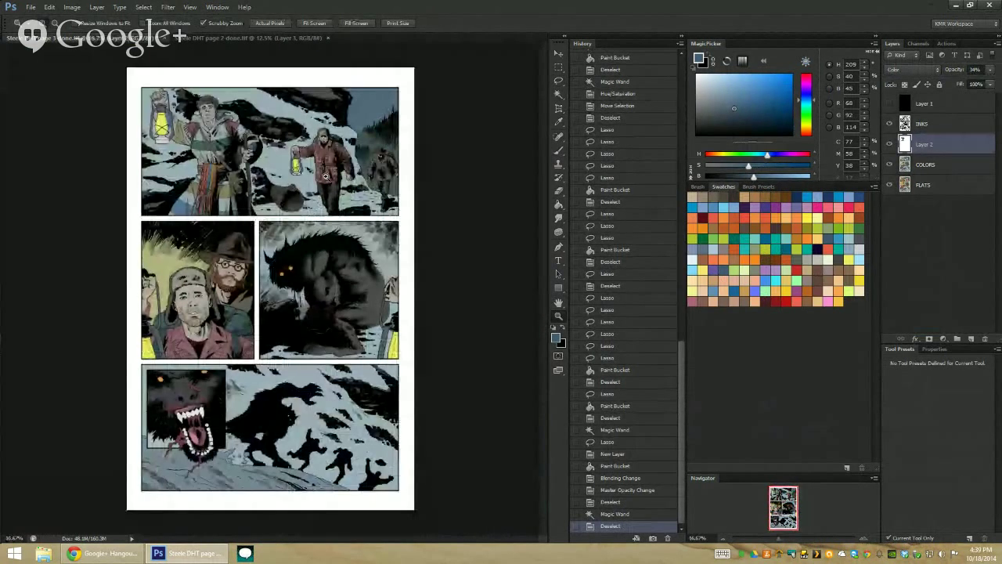
drag(326, 176, 272, 93)
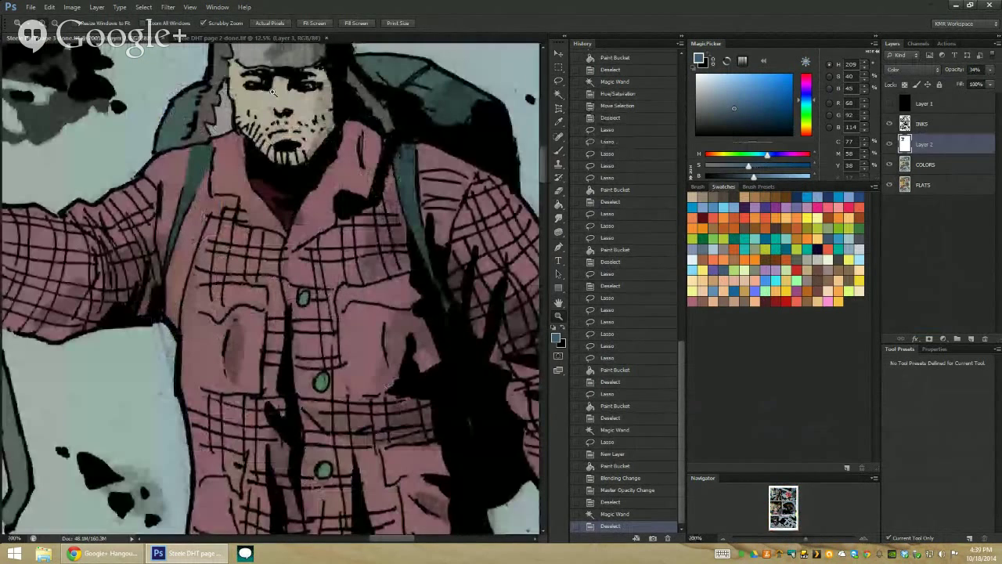
key(l)
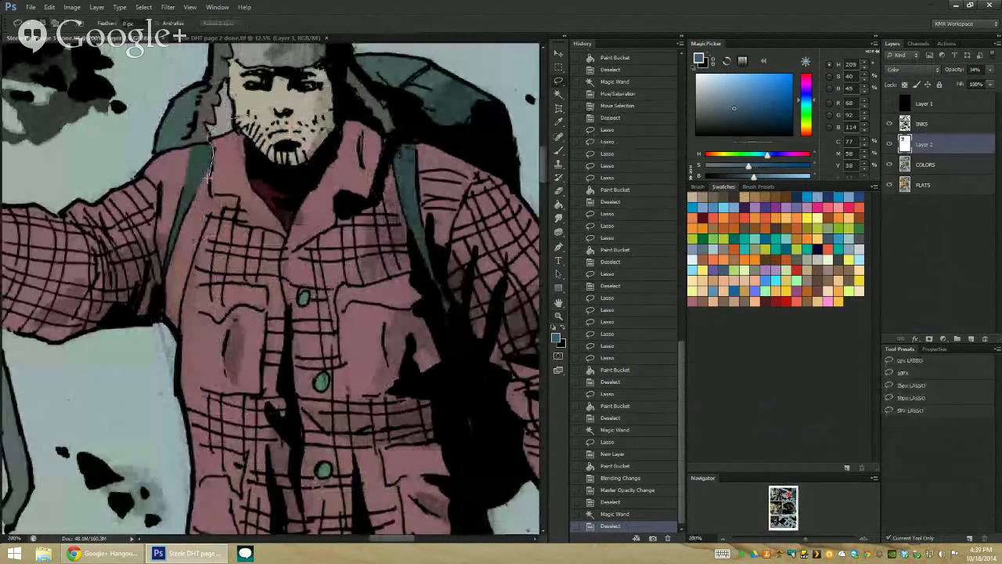
drag(239, 198, 264, 229)
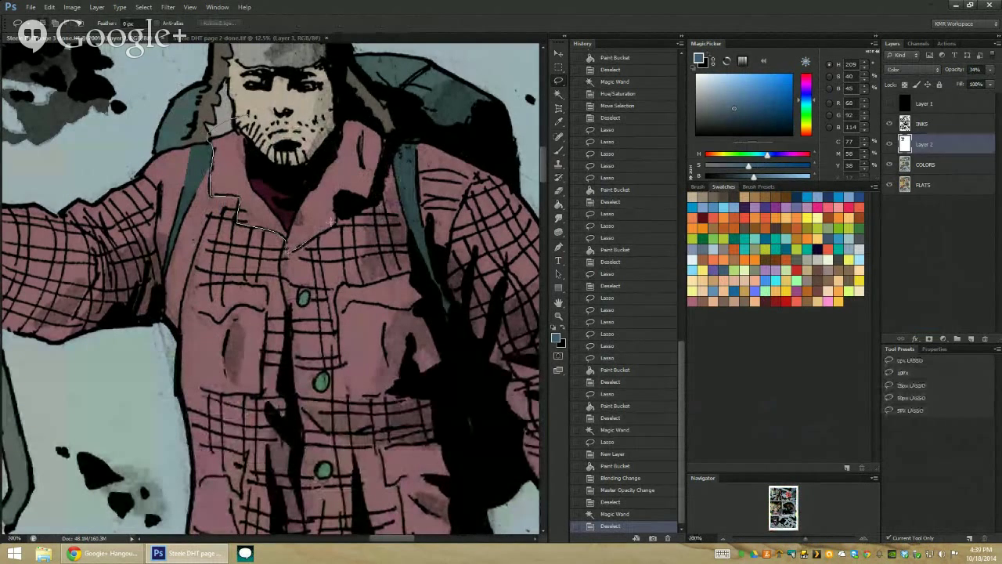
drag(390, 138, 223, 122)
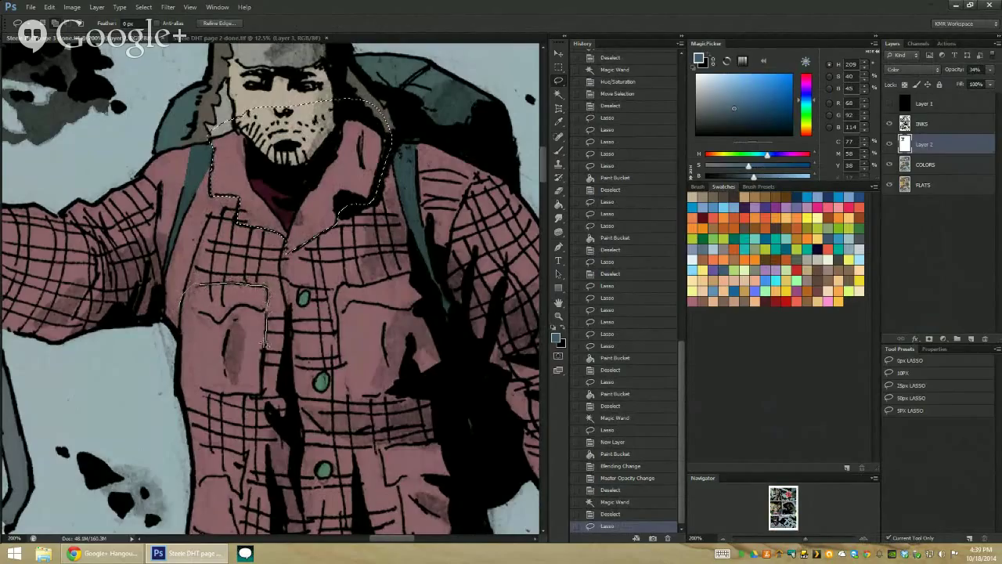
drag(261, 376, 262, 393)
drag(192, 279, 182, 296)
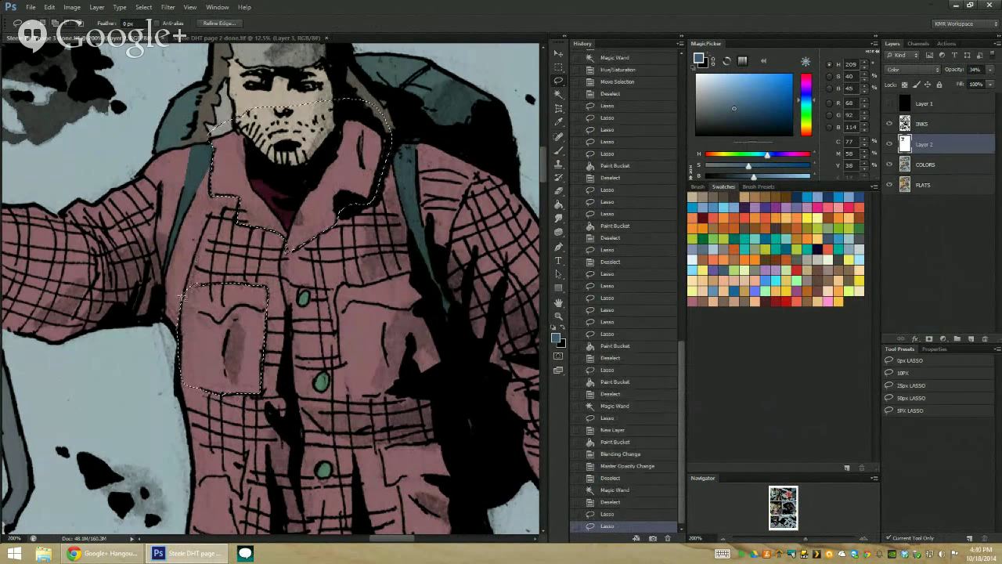
Add the right chest pocket and both lower pockets to the selection
click(339, 288)
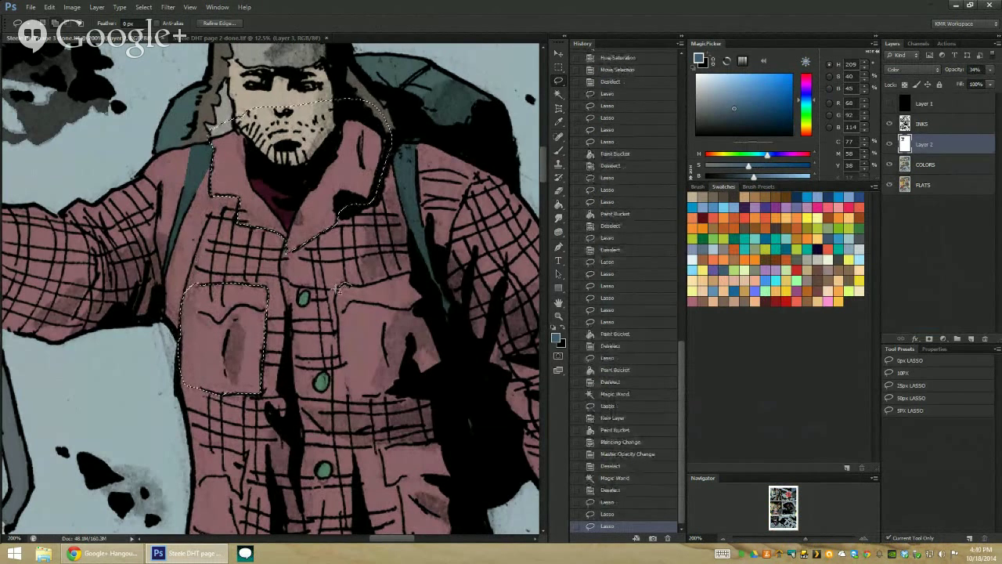
drag(339, 317, 344, 381)
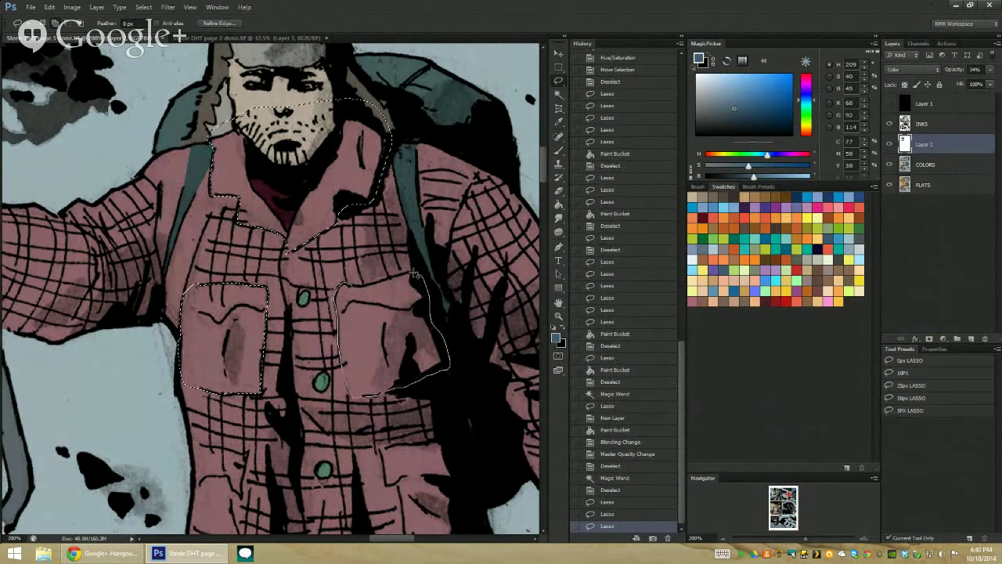
drag(366, 271, 363, 274)
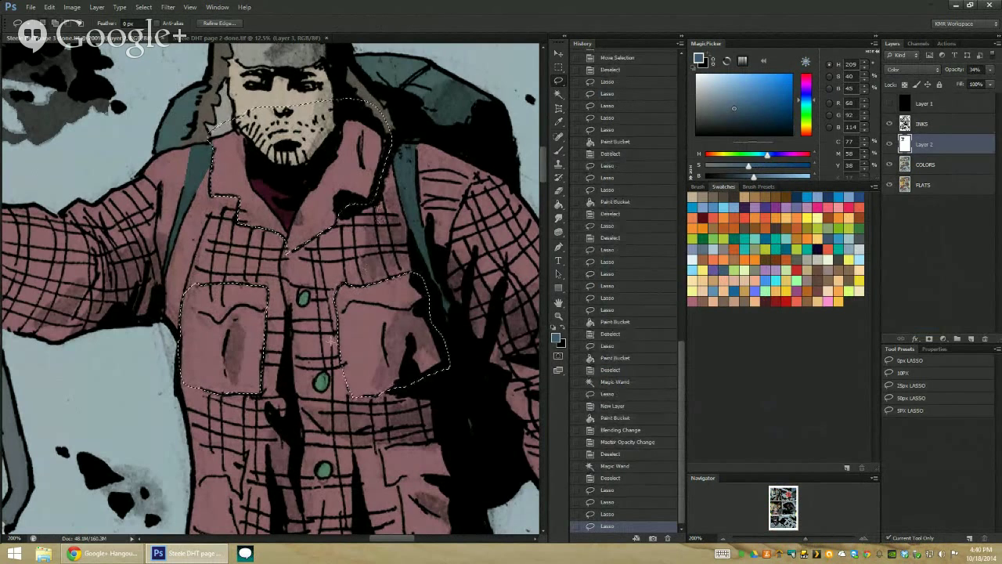
scroll(336, 164, down, 5)
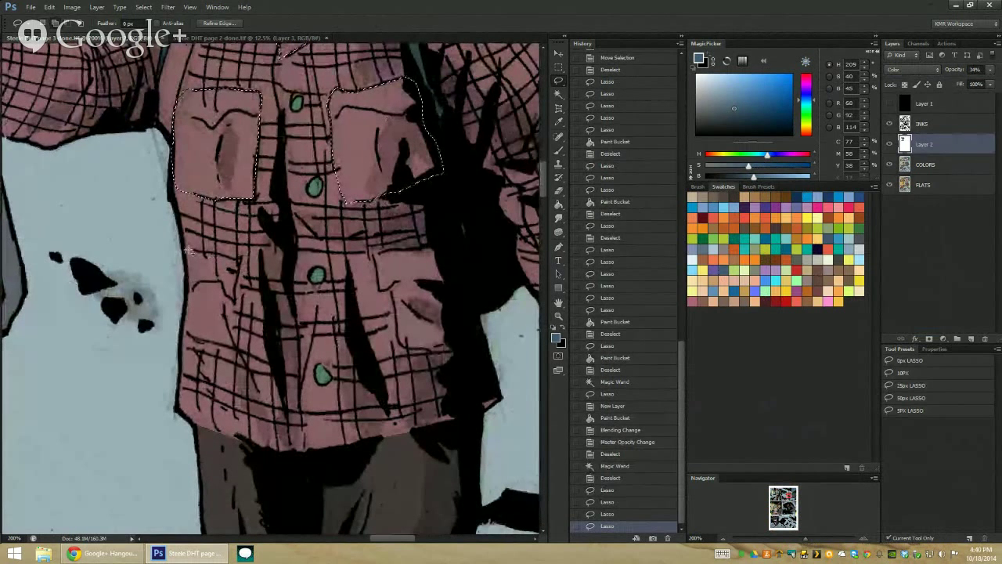
drag(239, 261, 235, 297)
drag(185, 252, 185, 252)
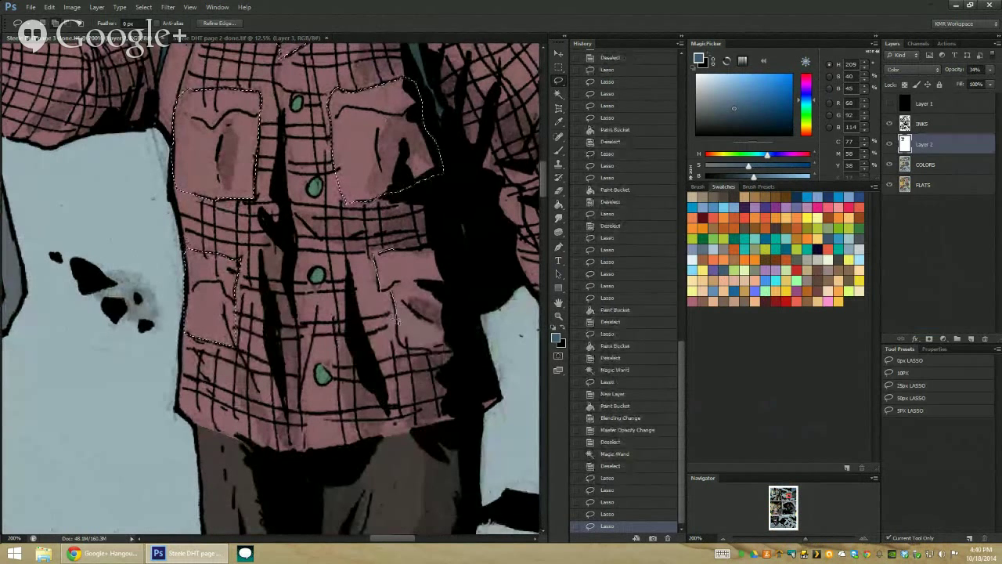
drag(400, 346, 378, 249)
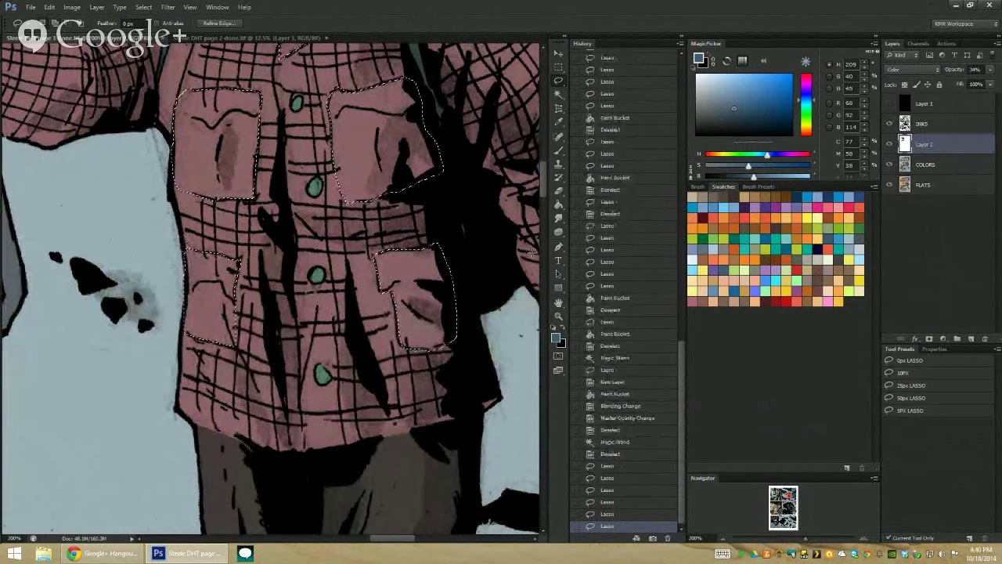
click(561, 321)
On COLORS, set the collar and pockets to Hue +11, Saturation -34, slightly adjusted Lightness
drag(470, 235, 376, 107)
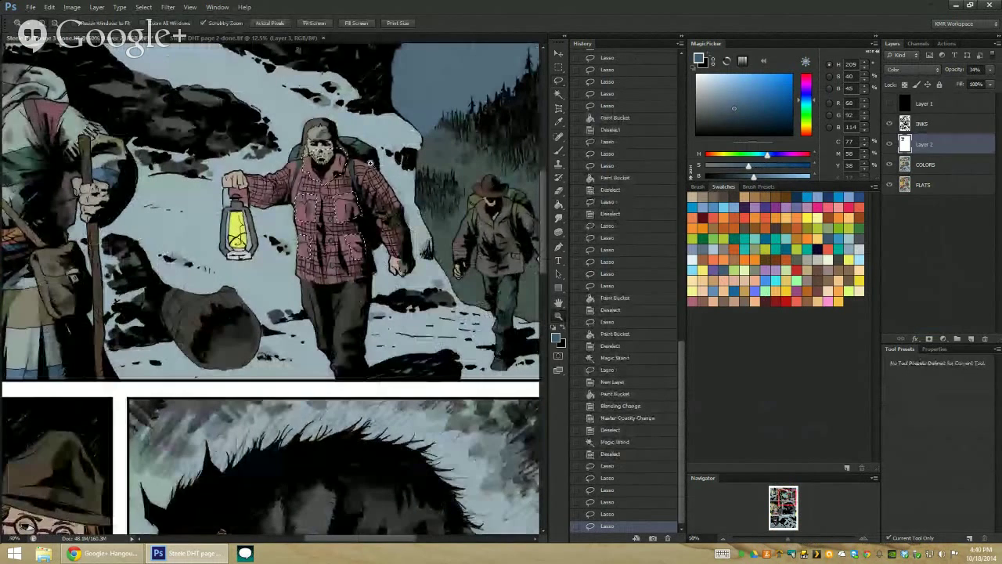
key(ctrl+h)
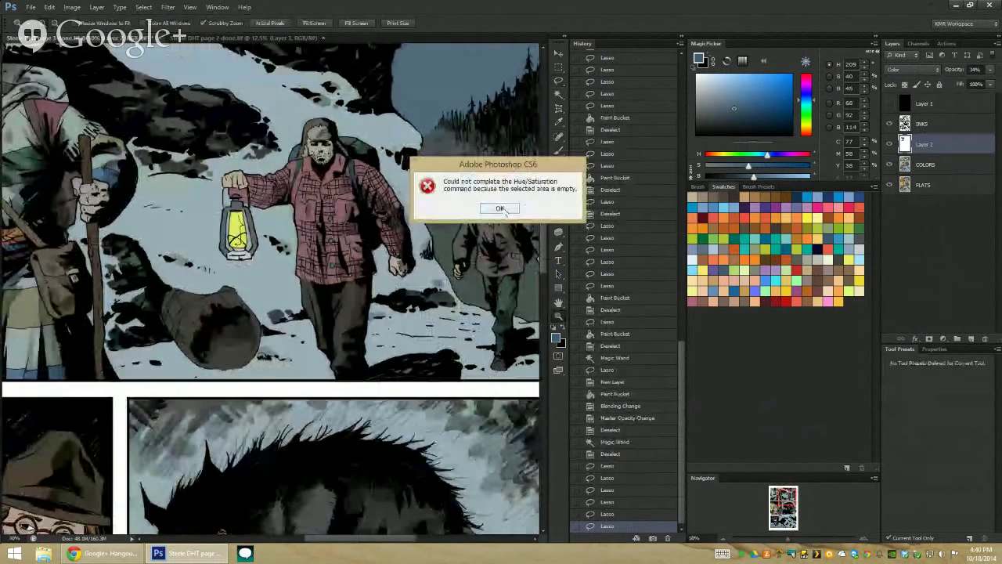
key(Return)
click(924, 165)
key(ctrl+u)
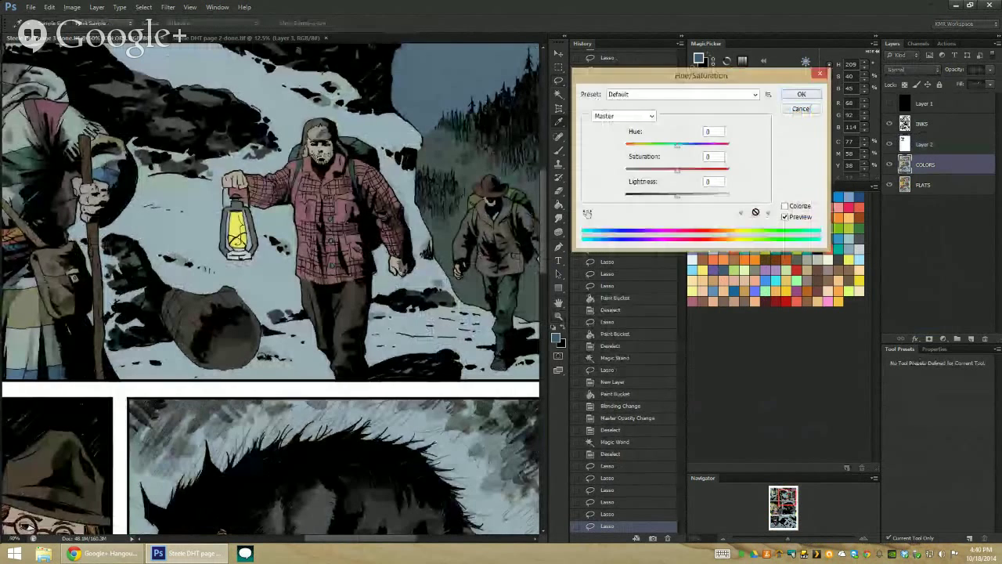
drag(677, 195, 692, 195)
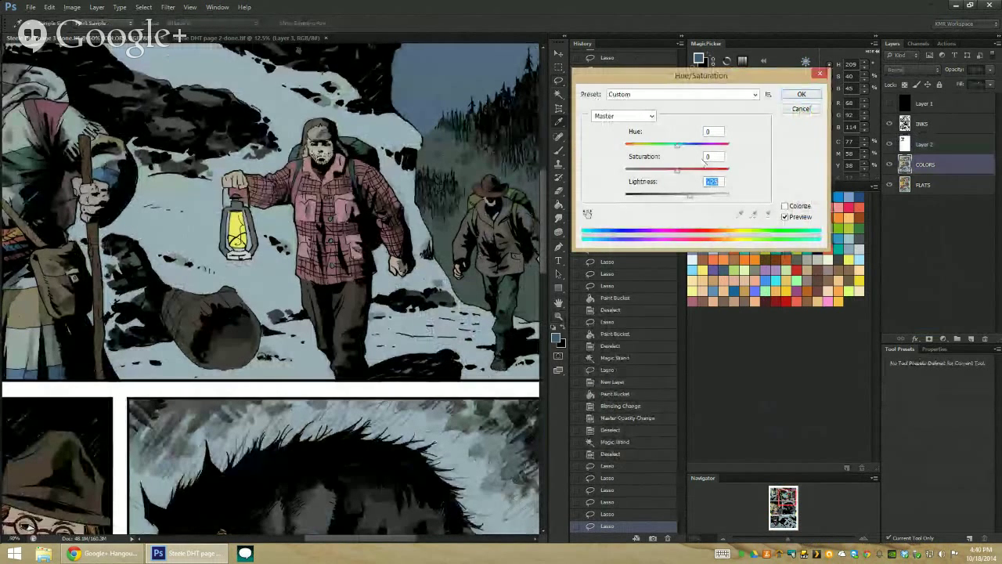
drag(678, 146, 684, 147)
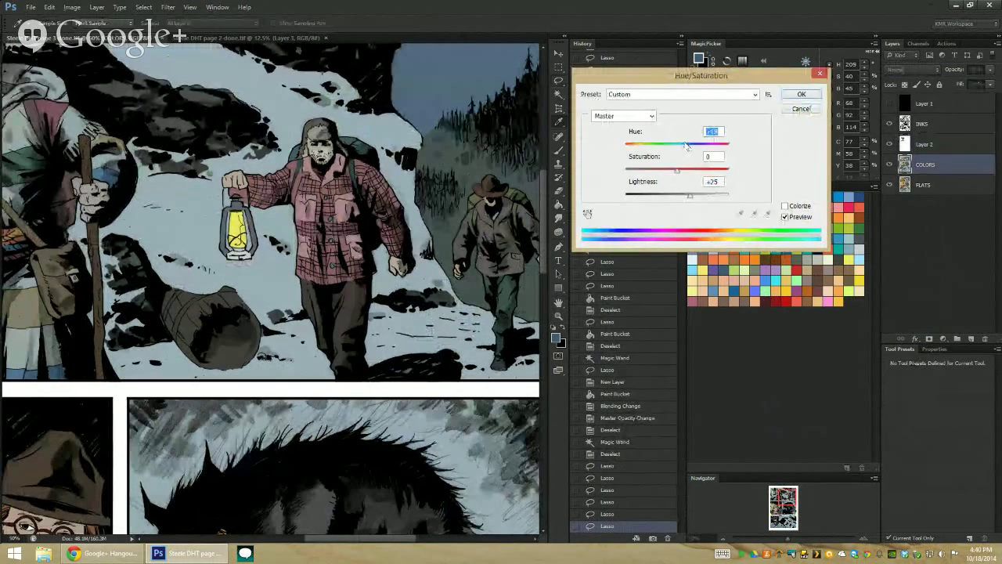
mouse_move(686, 146)
mouse_down()
mouse_move(665, 147)
mouse_move(687, 149)
mouse_up()
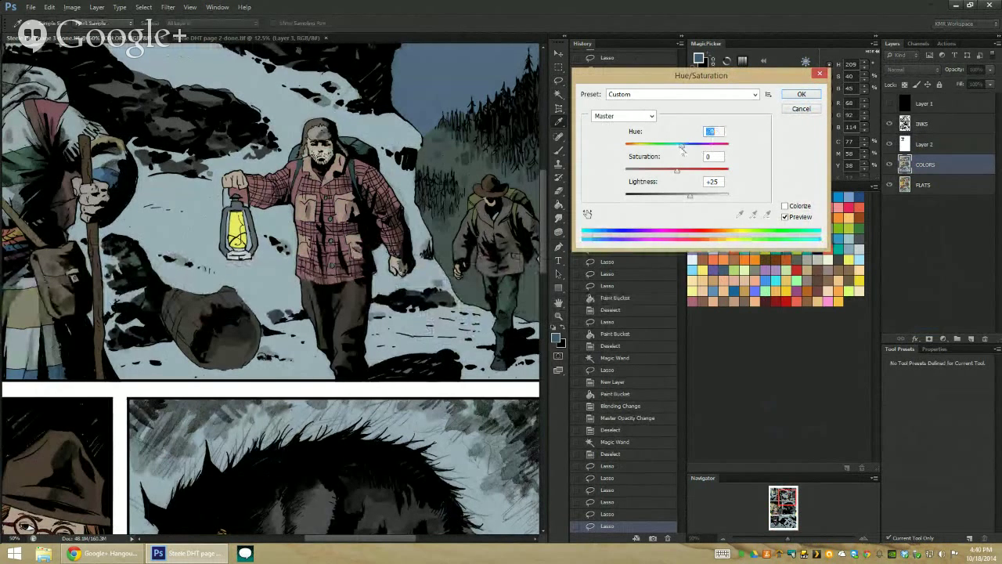
mouse_move(675, 169)
mouse_down()
mouse_move(661, 170)
mouse_move(683, 150)
mouse_up()
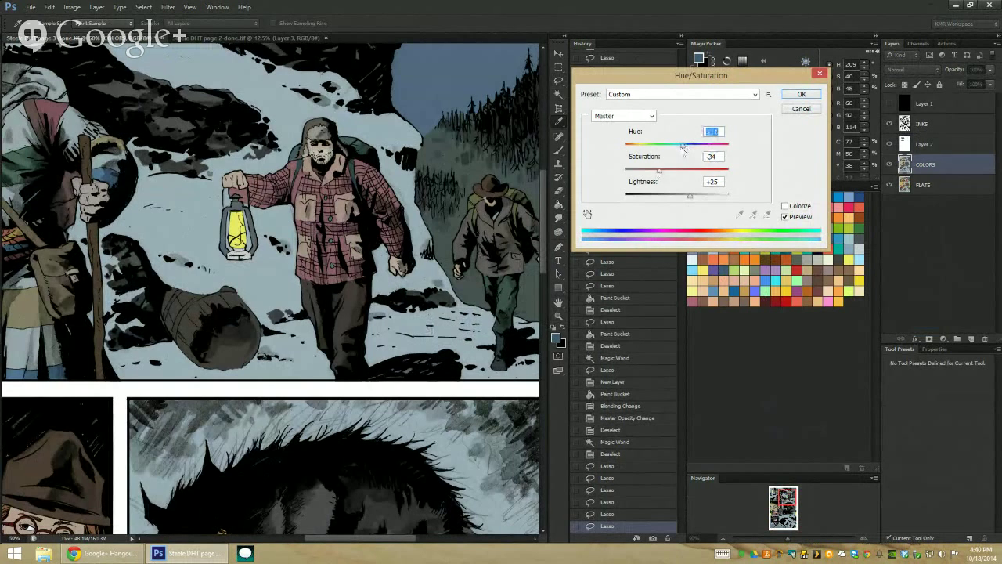
drag(690, 195, 683, 199)
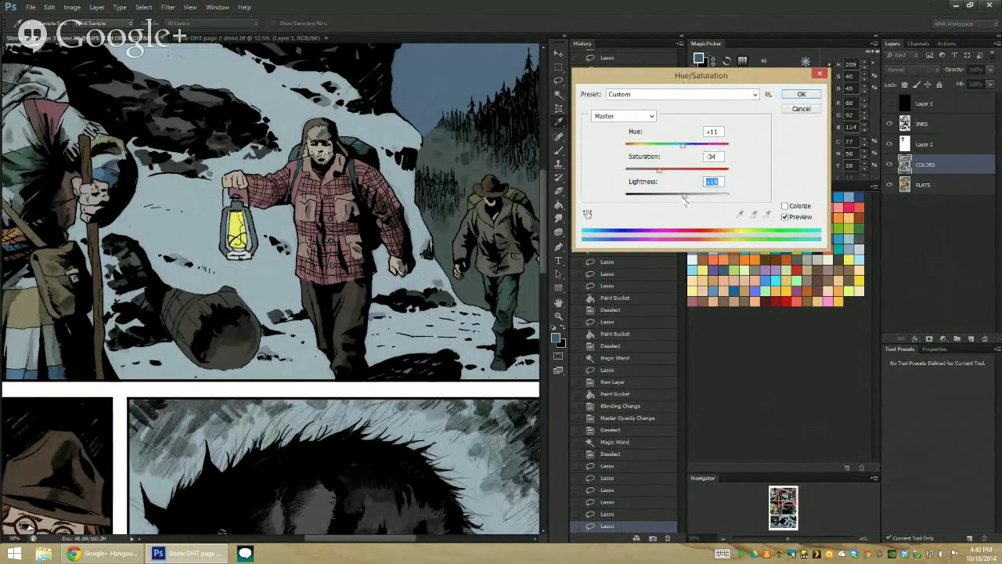
click(801, 94)
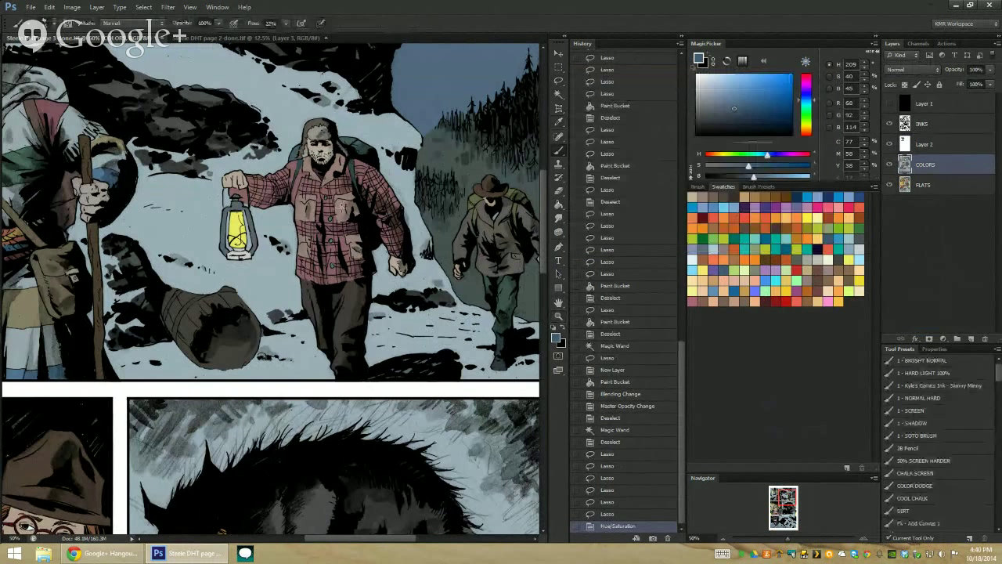
Fill the strip beside the coat's strap with a colour sampled from the coat
key(z)
drag(308, 179, 291, 135)
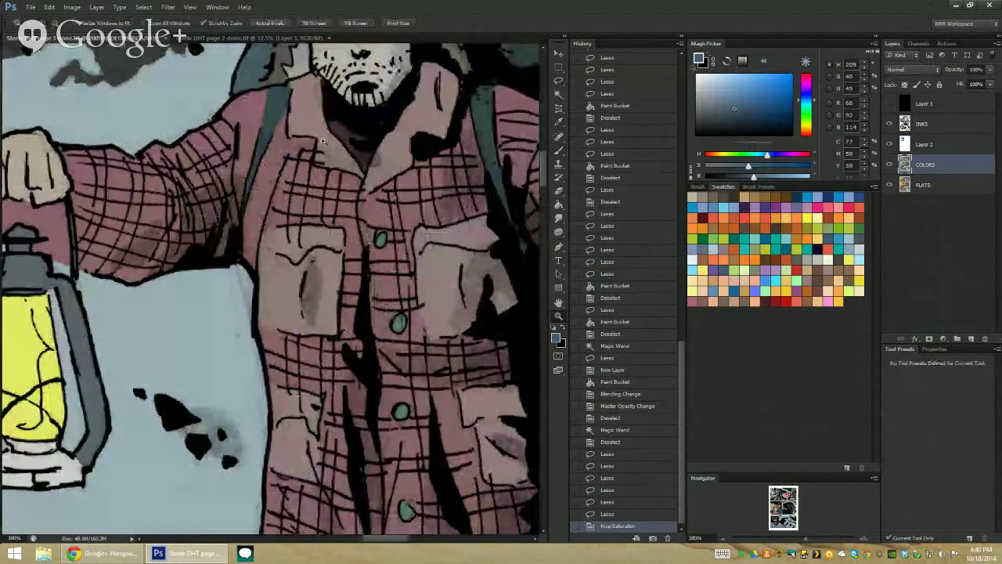
key(l)
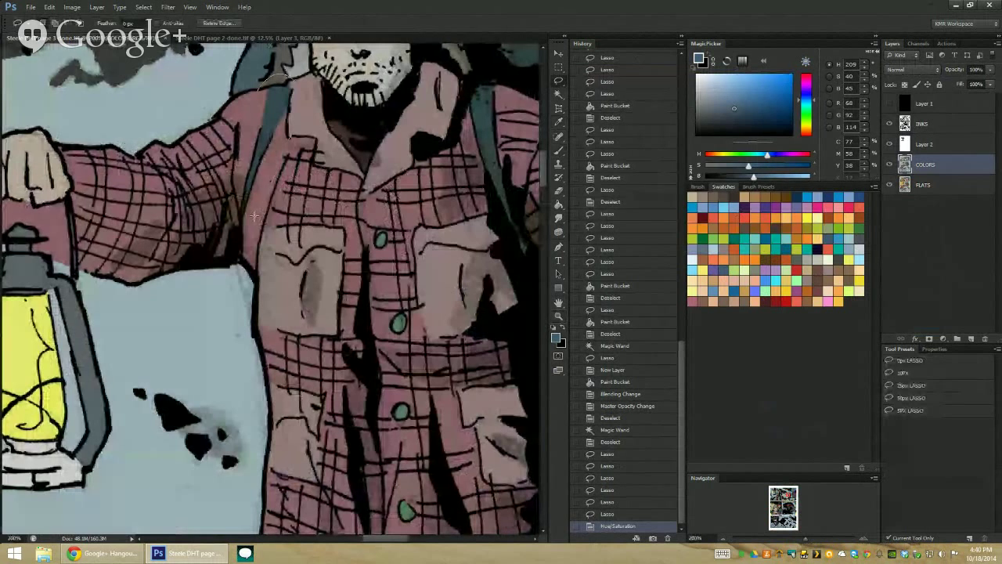
drag(254, 215, 237, 227)
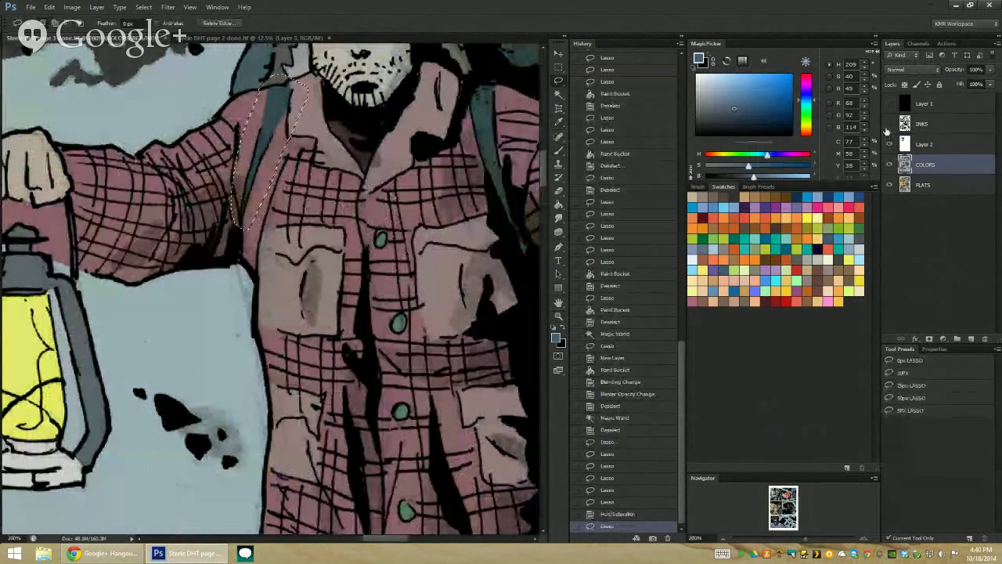
click(889, 124)
key(i)
click(337, 188)
key(g)
click(271, 148)
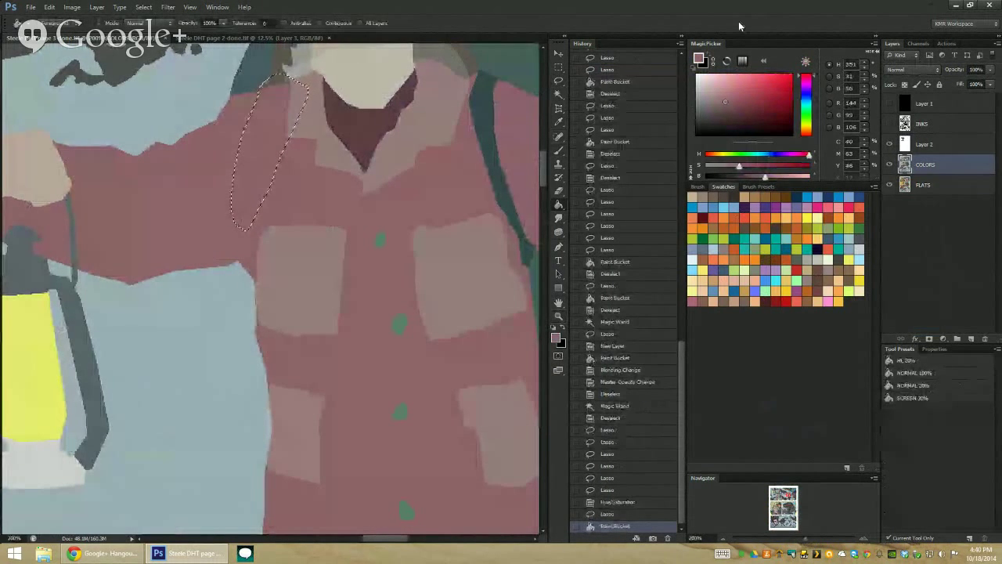
click(889, 124)
Lasso the coat's left edge up to the collar and fill it with a colour sampled from the flats
key(l)
mouse_move(266, 86)
mouse_down()
mouse_move(301, 134)
mouse_move(276, 184)
mouse_up()
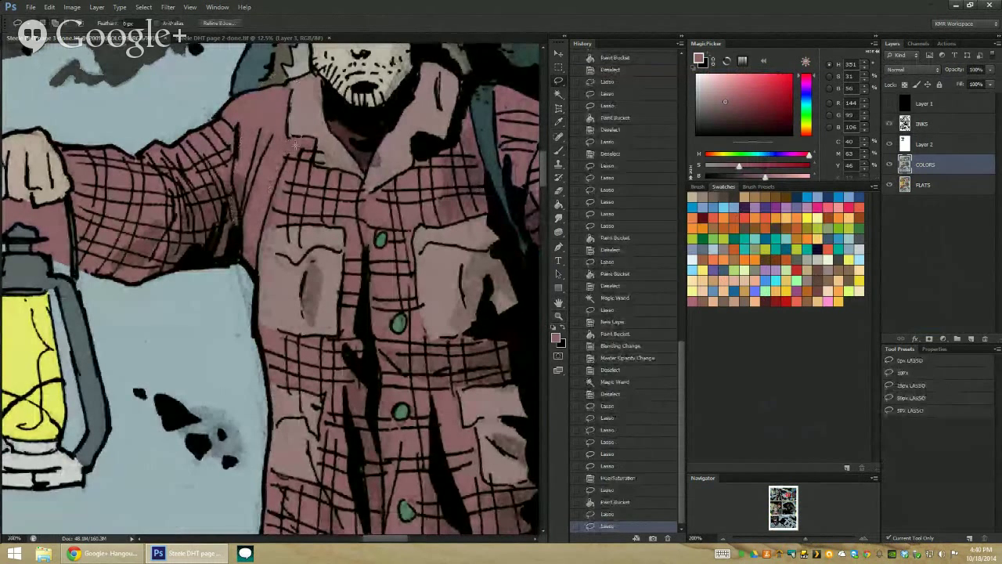
drag(261, 213, 257, 253)
drag(240, 220, 290, 112)
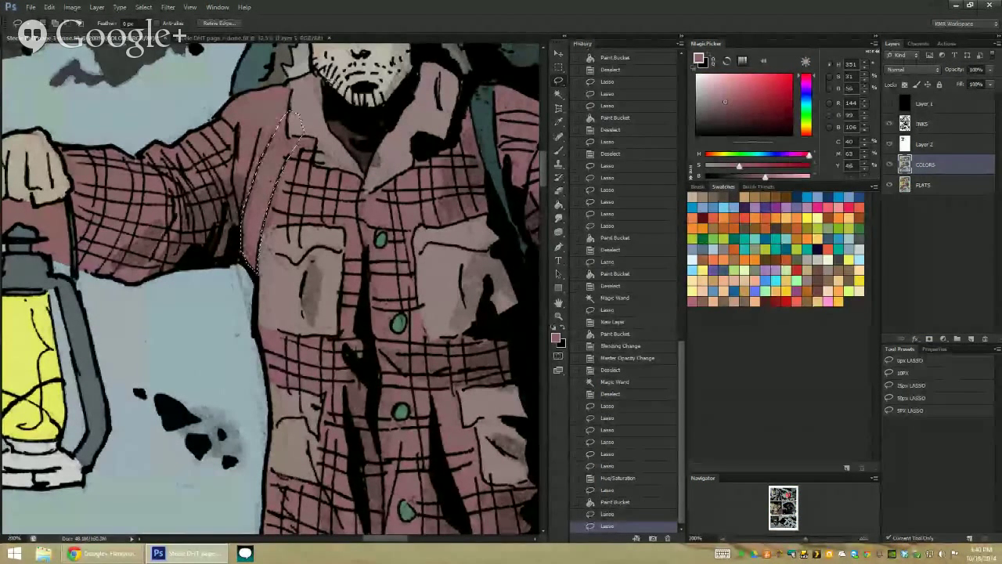
key(b)
click(889, 124)
alt+click(493, 114)
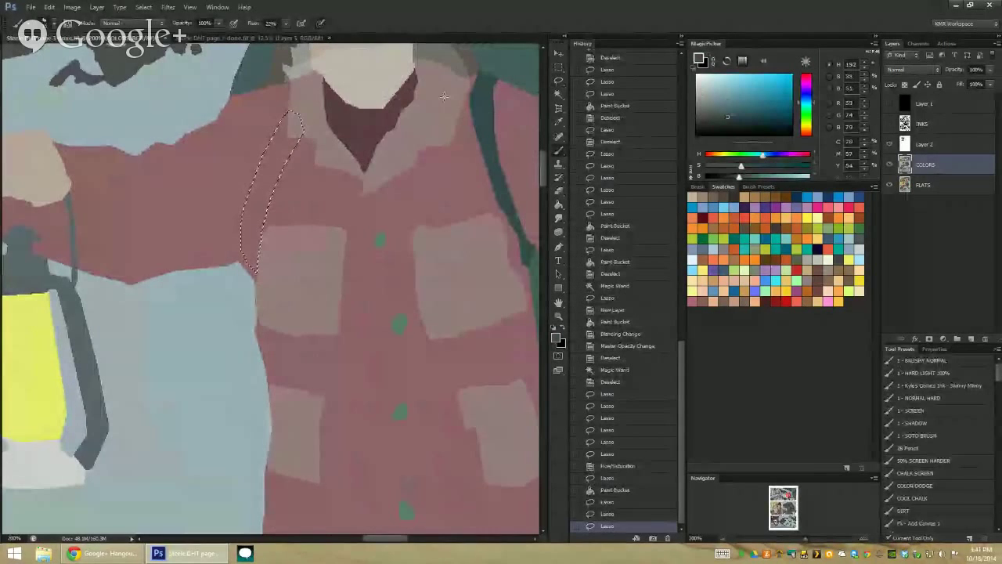
key(g)
click(265, 195)
key(l)
click(889, 103)
click(888, 124)
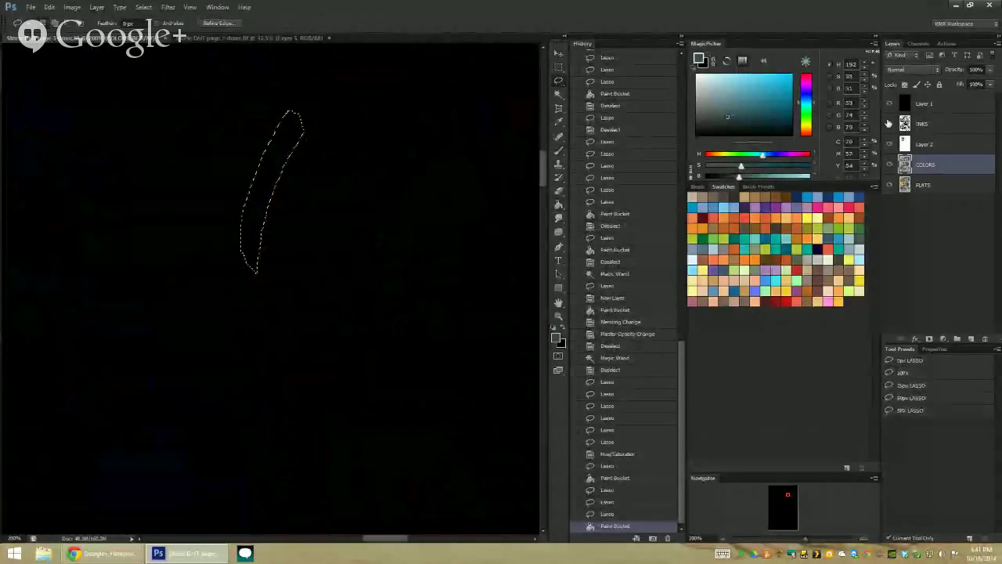
click(888, 104)
Sample the coat's dusty mauve and zoom into the earflap-hat man's collar, lower-left panel
click(558, 314)
alt+click(527, 275)
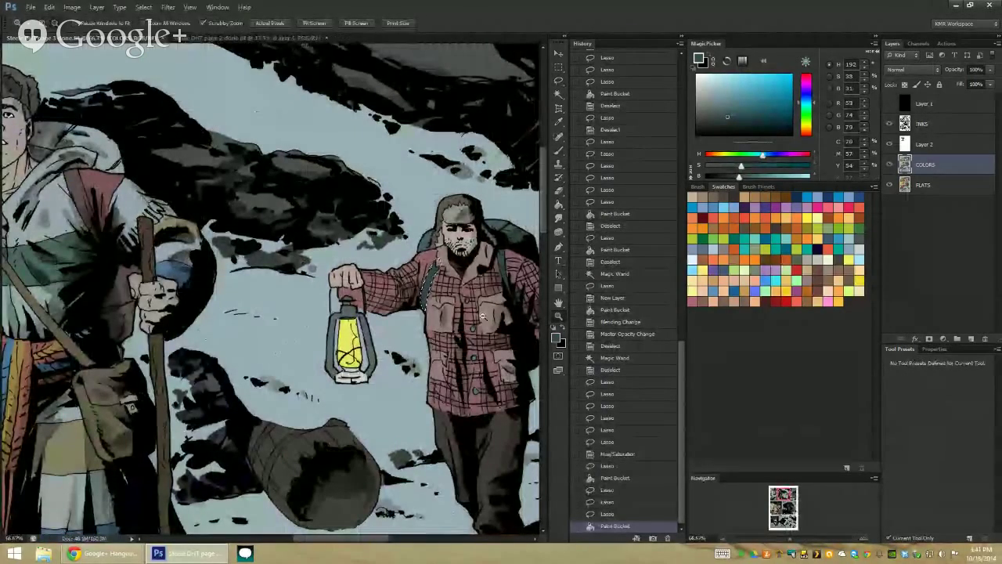
alt+click(528, 275)
key(l)
key(ctrl+plus)
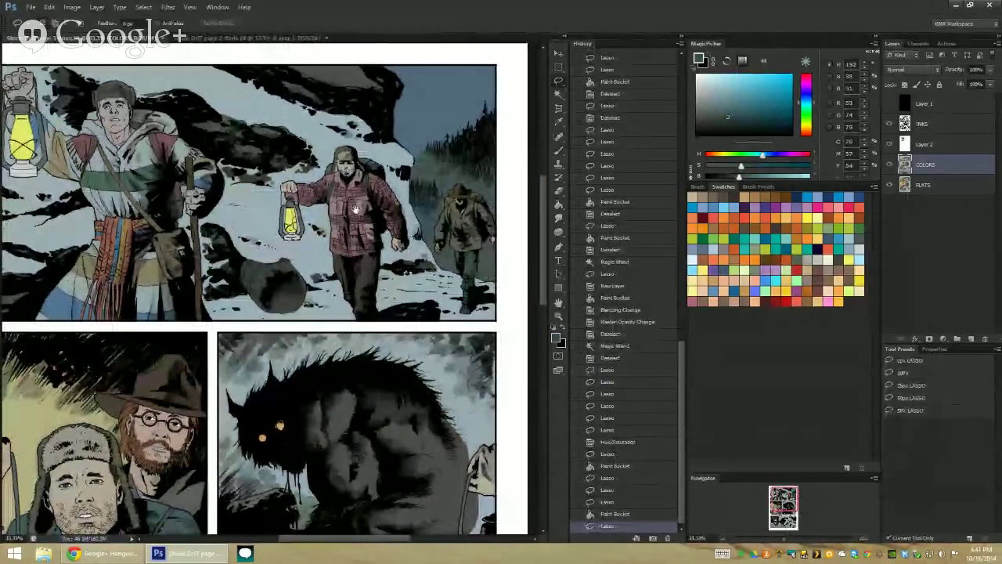
key(b)
alt+click(332, 207)
key(z)
click(312, 274)
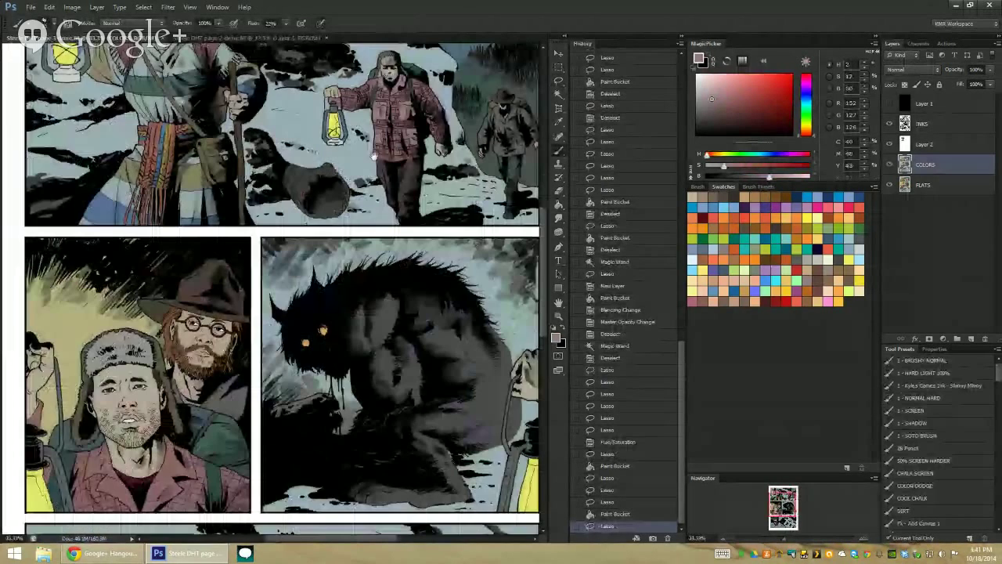
scroll(235, 313, down, 3)
click(160, 366)
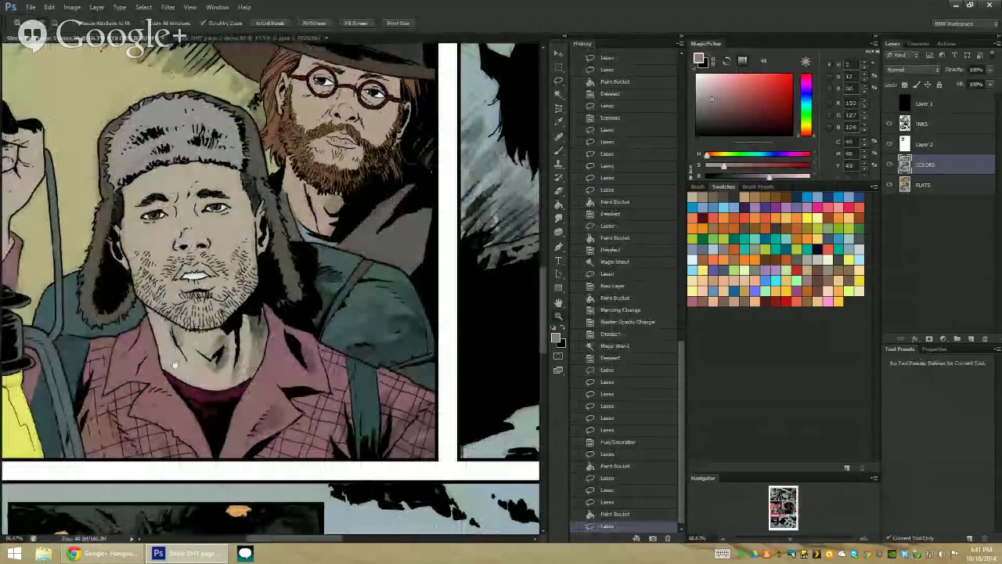
click(175, 365)
key(l)
key(ctrl+d)
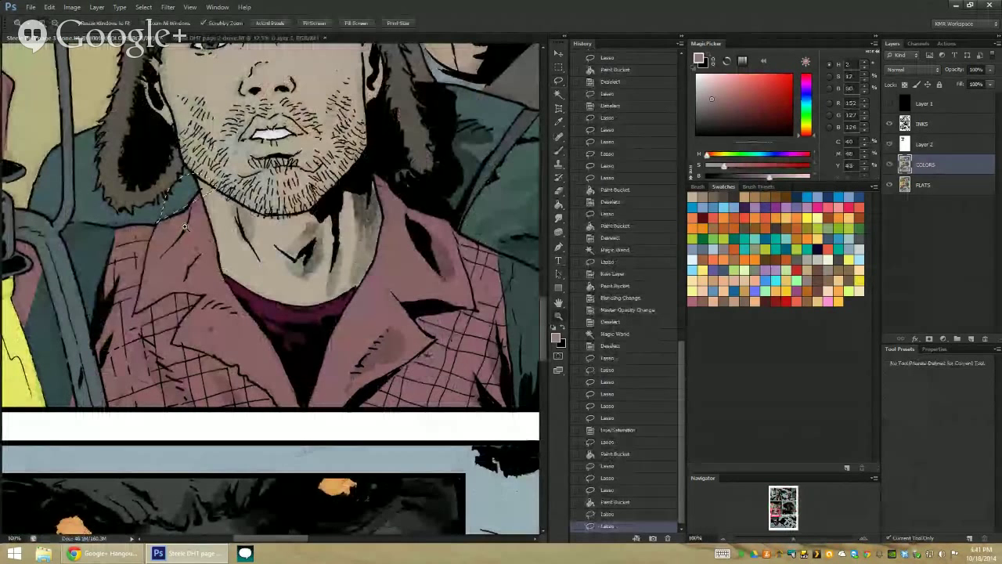
Lasso around the left flap of the earflap-hat man's shirt collar
key(ctrl+plus)
mouse_move(210, 135)
mouse_down()
mouse_move(115, 245)
mouse_move(80, 401)
mouse_move(168, 359)
mouse_move(217, 365)
mouse_move(156, 462)
mouse_move(208, 151)
mouse_up()
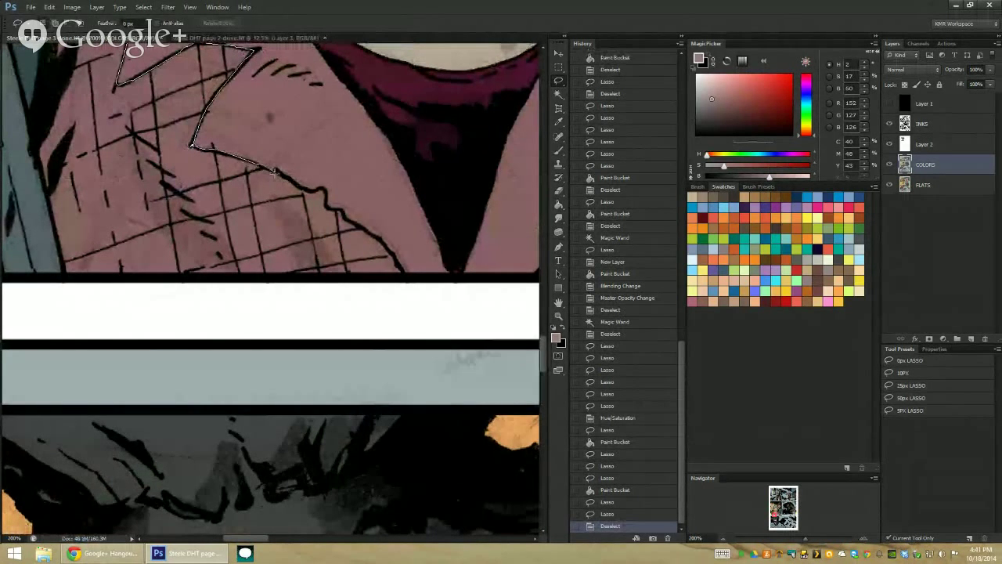
drag(327, 208, 343, 219)
scroll(349, 222, up, 1)
scroll(349, 223, up, 2)
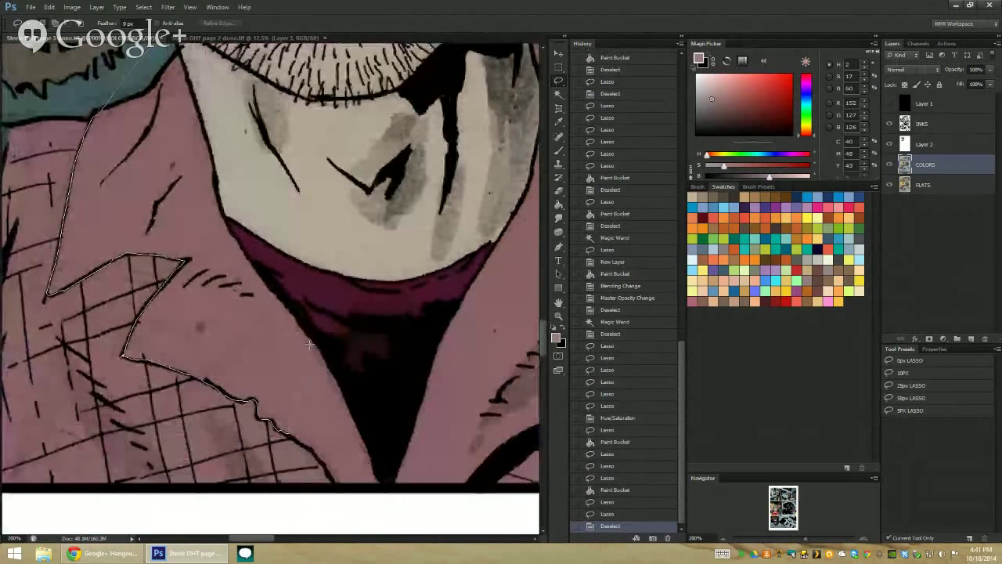
scroll(349, 222, up, 3)
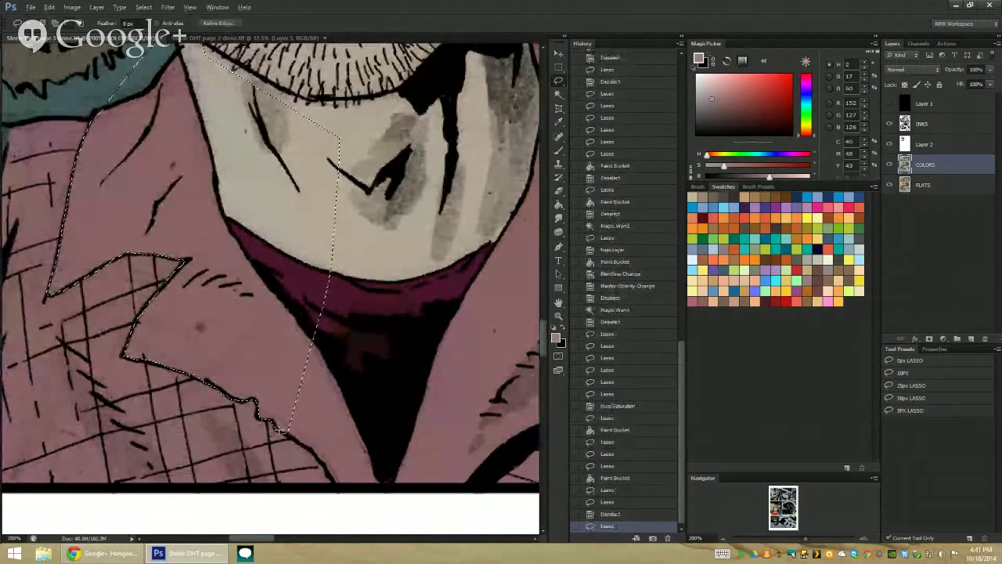
mouse_move(346, 225)
mouse_down()
mouse_move(281, 429)
mouse_move(380, 481)
mouse_up()
mouse_move(390, 176)
mouse_down()
mouse_move(390, 271)
mouse_move(167, 196)
mouse_up()
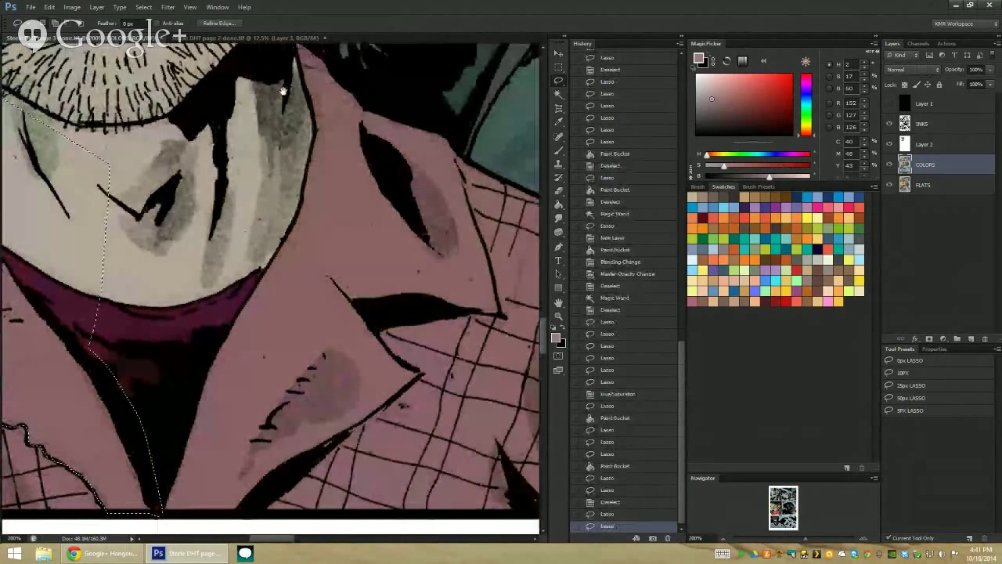
Add the right collar flap to the outline and fill the collar with muted pink
mouse_move(284, 91)
mouse_down()
mouse_move(283, 151)
mouse_move(368, 110)
mouse_move(450, 207)
mouse_move(498, 376)
mouse_move(413, 376)
mouse_move(398, 424)
mouse_move(492, 219)
mouse_move(443, 270)
mouse_move(386, 305)
mouse_up()
mouse_move(317, 363)
mouse_down()
mouse_move(224, 375)
mouse_move(294, 133)
mouse_up()
key(ctrl+plus)
drag(266, 216, 259, 235)
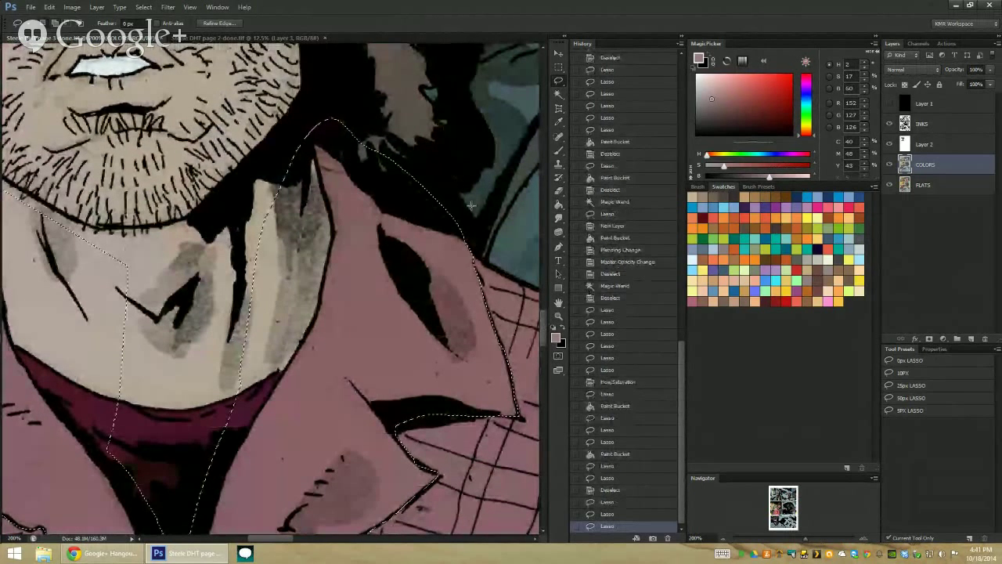
key(w)
key(ctrl+minus)
key(ctrl+minus)
key(ctrl+minus)
click(441, 356)
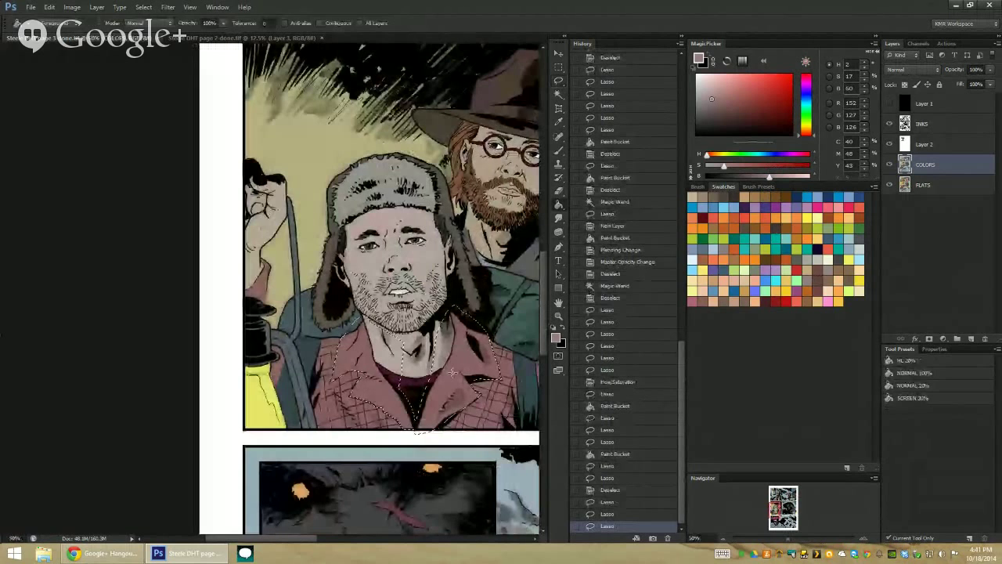
key(l)
scroll(529, 235, right, 5)
Deselect the collar and merge Layer 2's blue tint down into COLORS
key(ctrl+d)
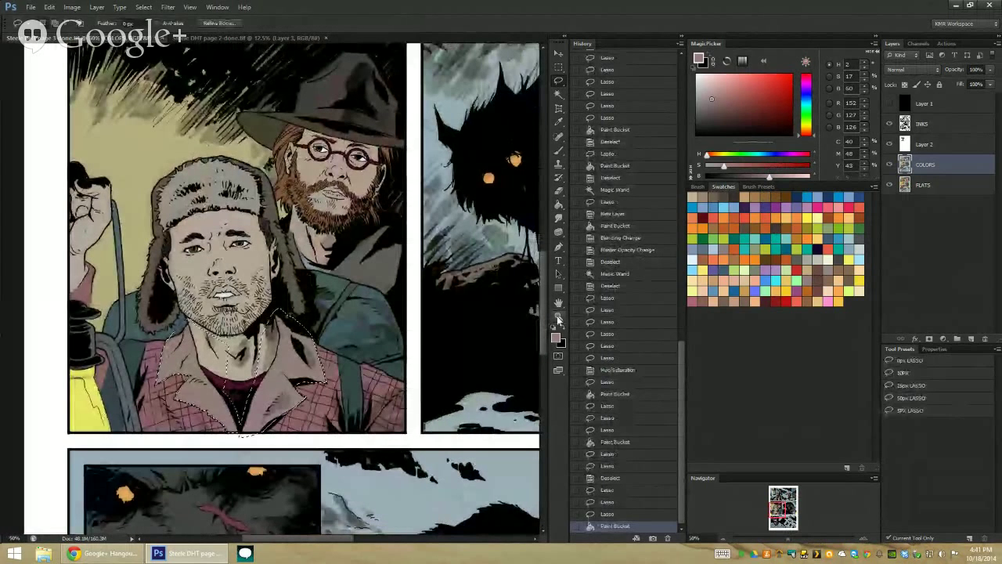
key(ctrl+minus)
key(ctrl+minus)
key(ctrl+minus)
key(ctrl+plus)
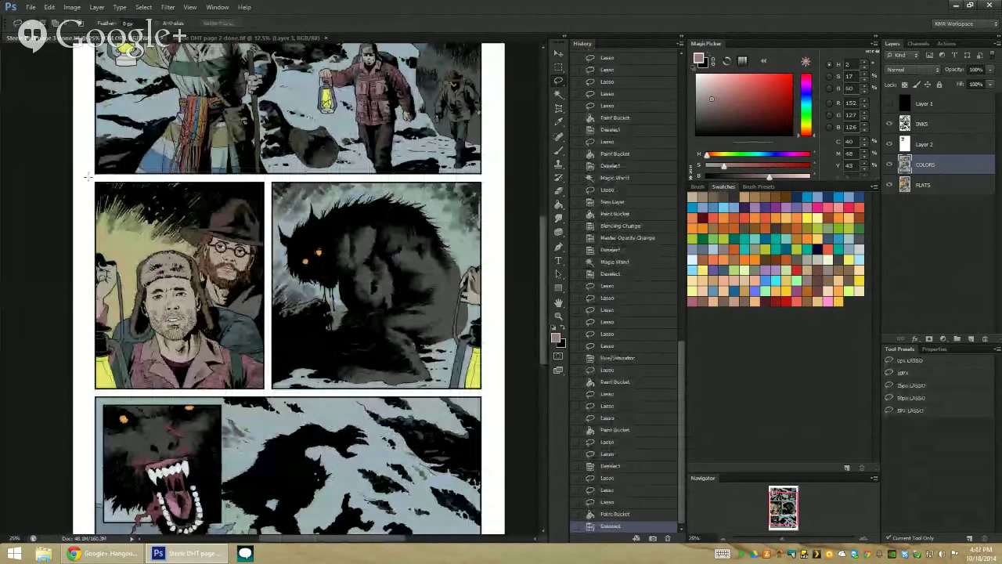
right_click(937, 139)
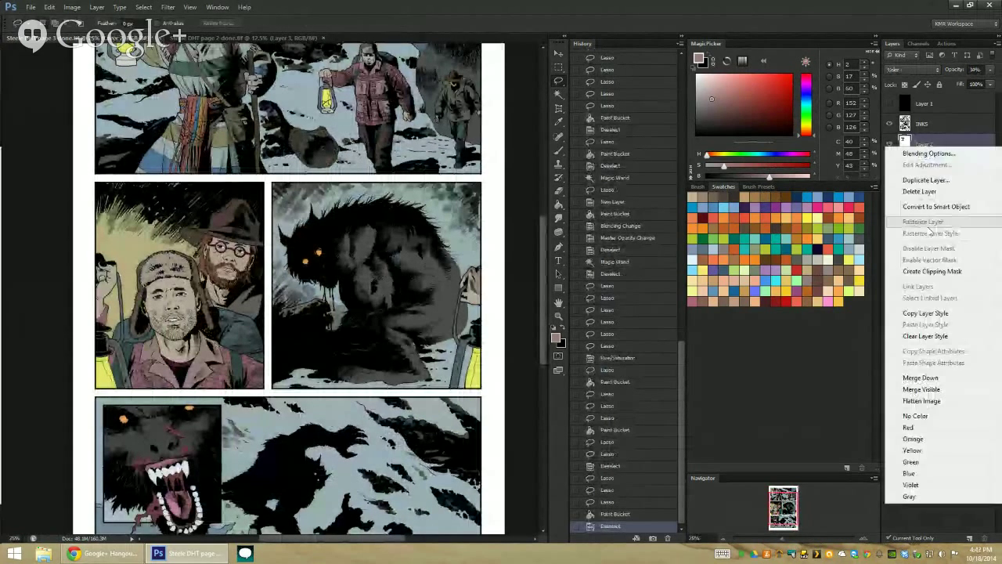
click(909, 376)
drag(415, 248, 431, 295)
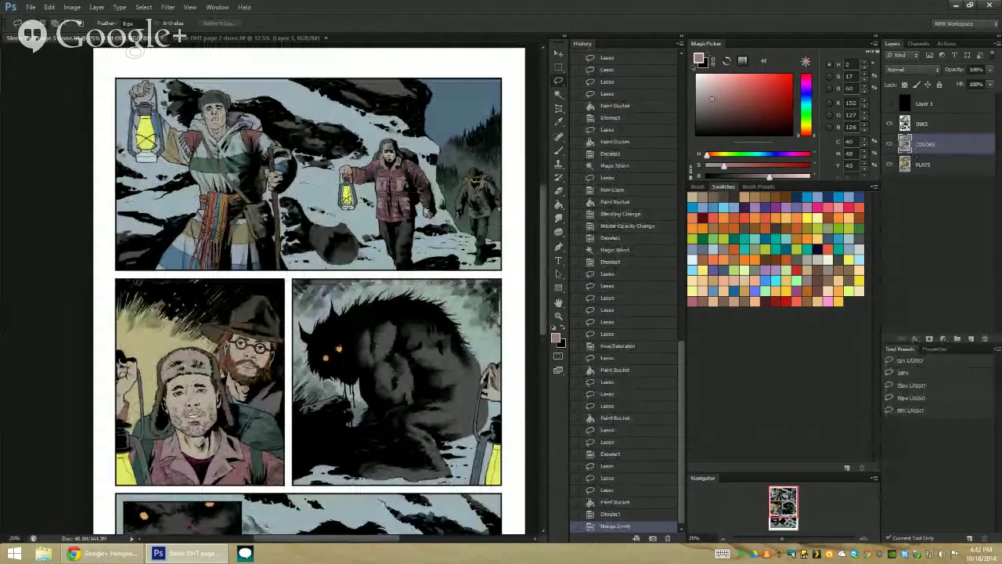
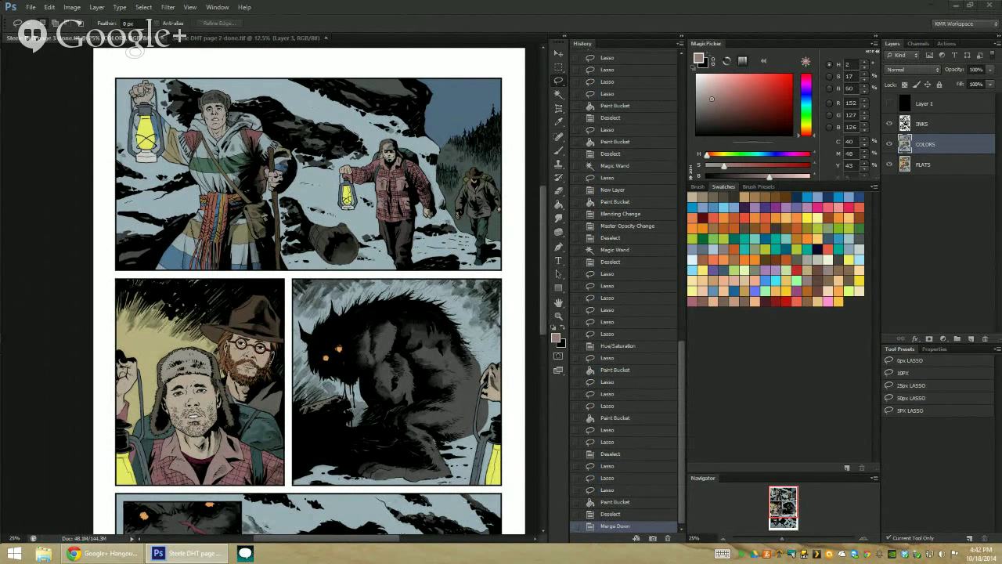
Show the black Layer 1 and set its blend mode to Color to view the page in greyscale
drag(504, 342, 554, 327)
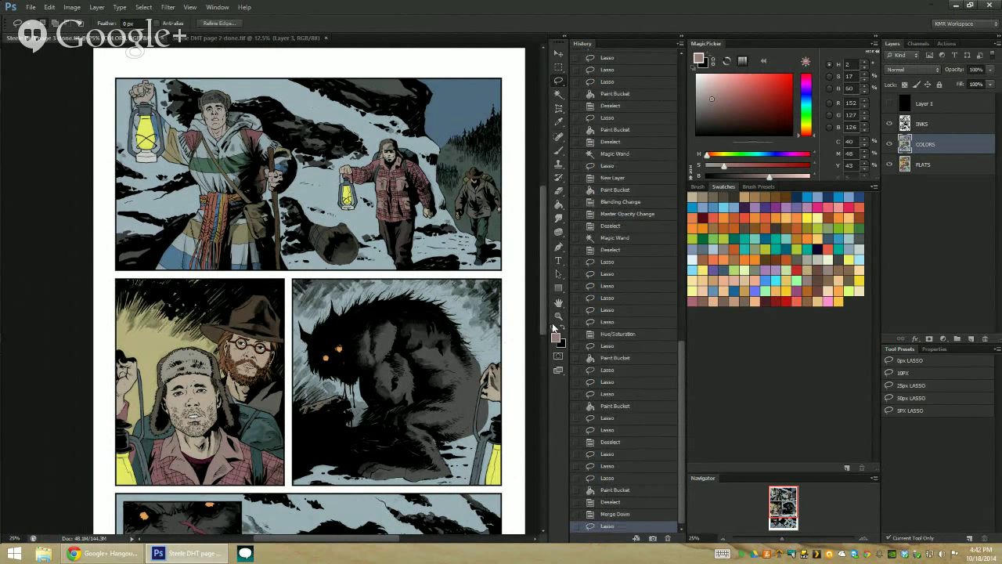
click(559, 315)
key(ctrl+minus)
click(924, 103)
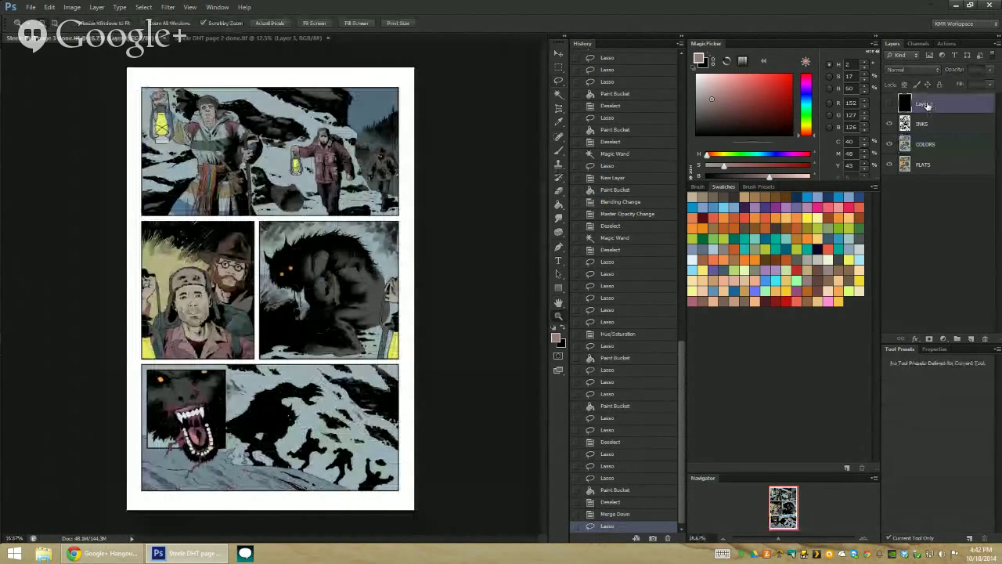
click(889, 104)
click(913, 69)
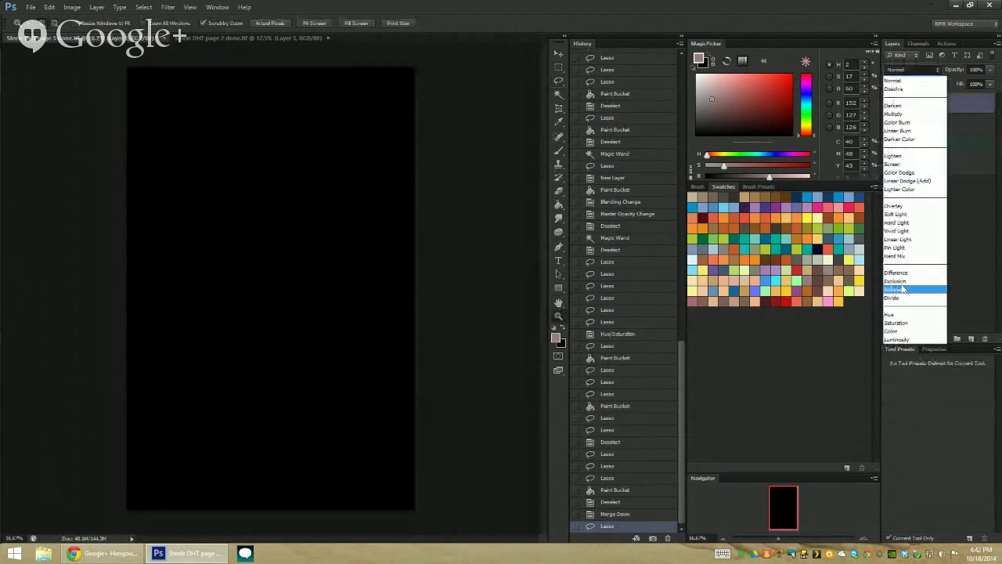
click(912, 333)
Zoom in to inspect the greyscale values, then hide Layer 1 to restore full colour
click(496, 224)
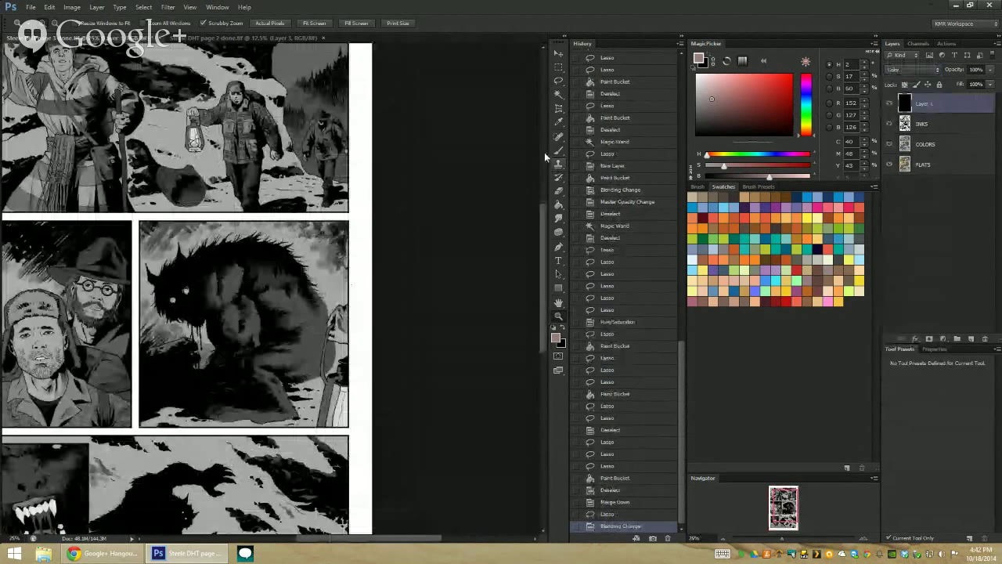
alt+click(336, 235)
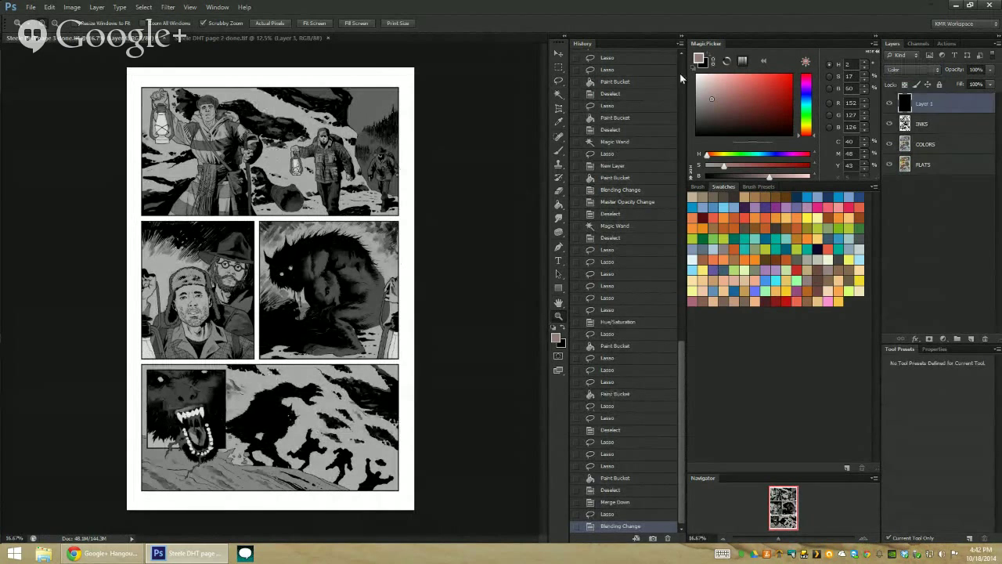
click(888, 104)
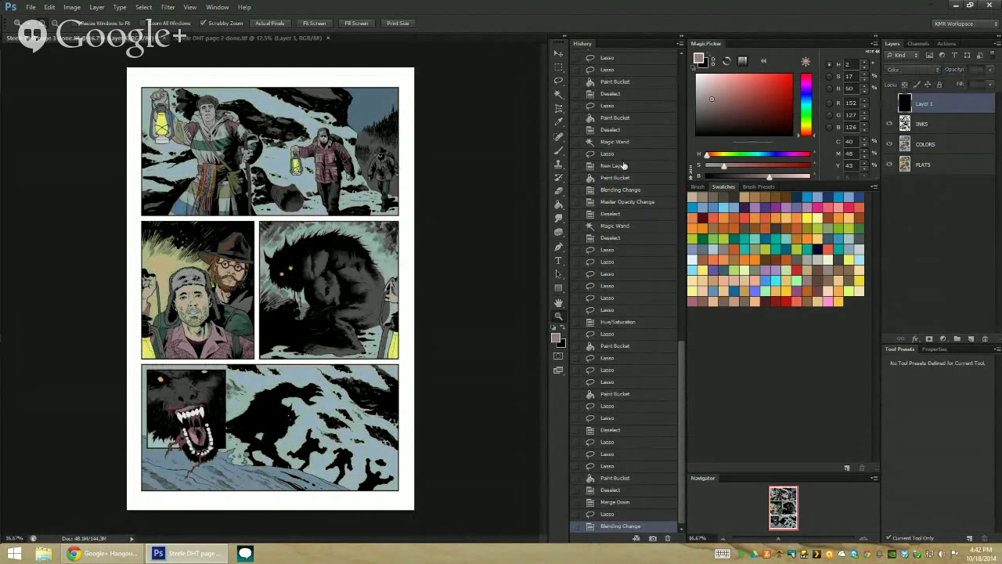
click(559, 316)
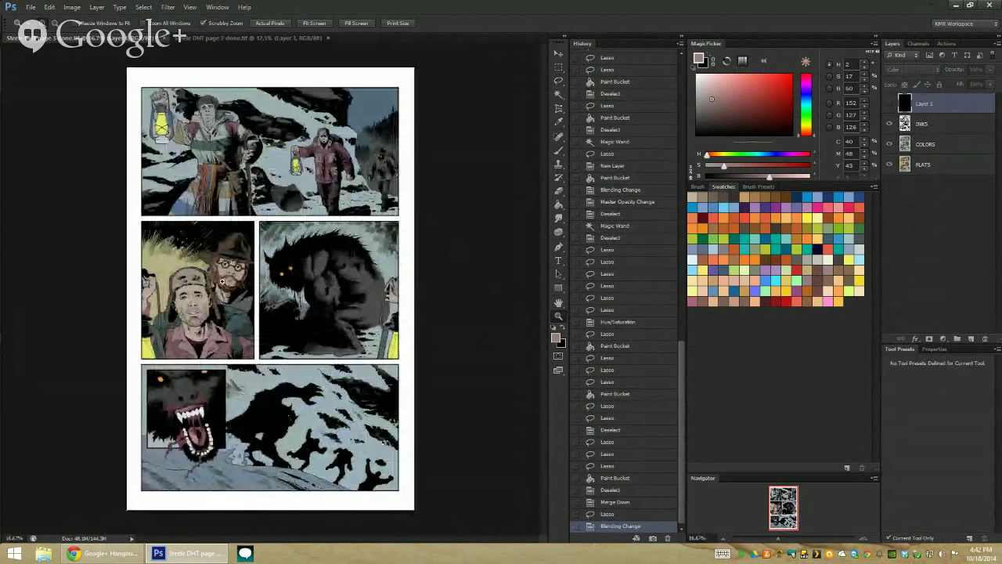
click(222, 280)
Select the two men's panel and fill it bright yellow on a new layer above COLORS
key(m)
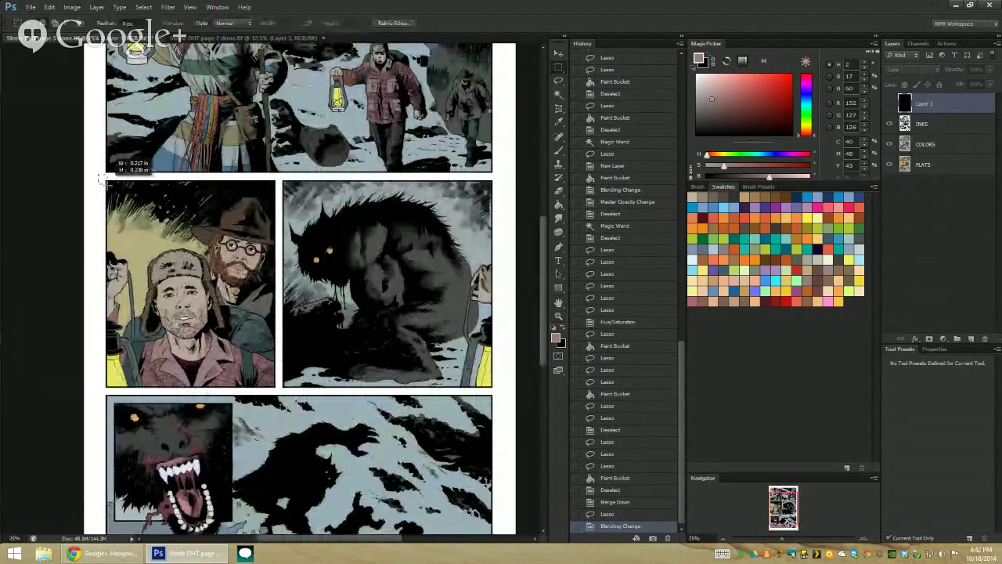
drag(102, 178, 279, 388)
key(w)
click(311, 156)
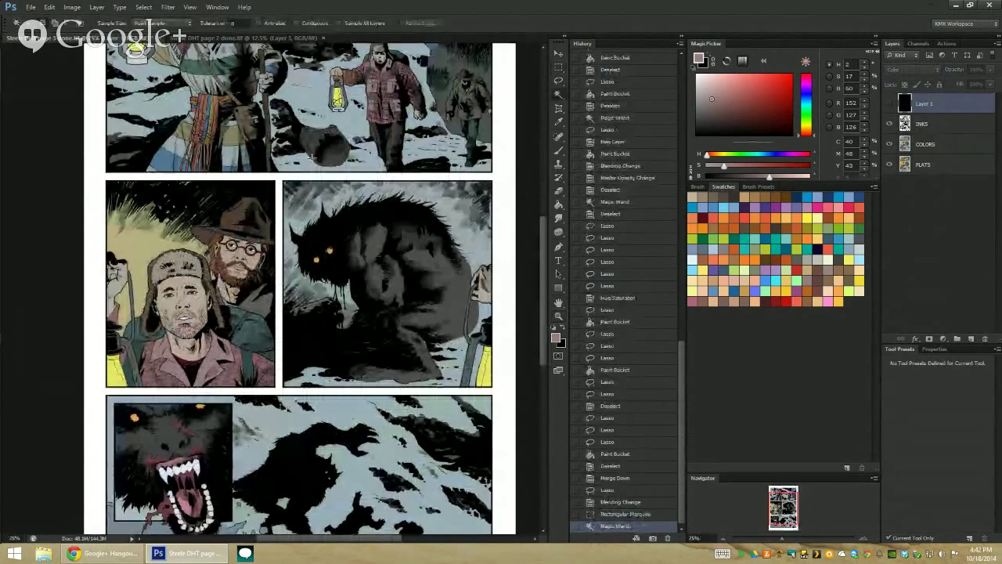
key(alt+bracketleft)
key(alt+bracketleft)
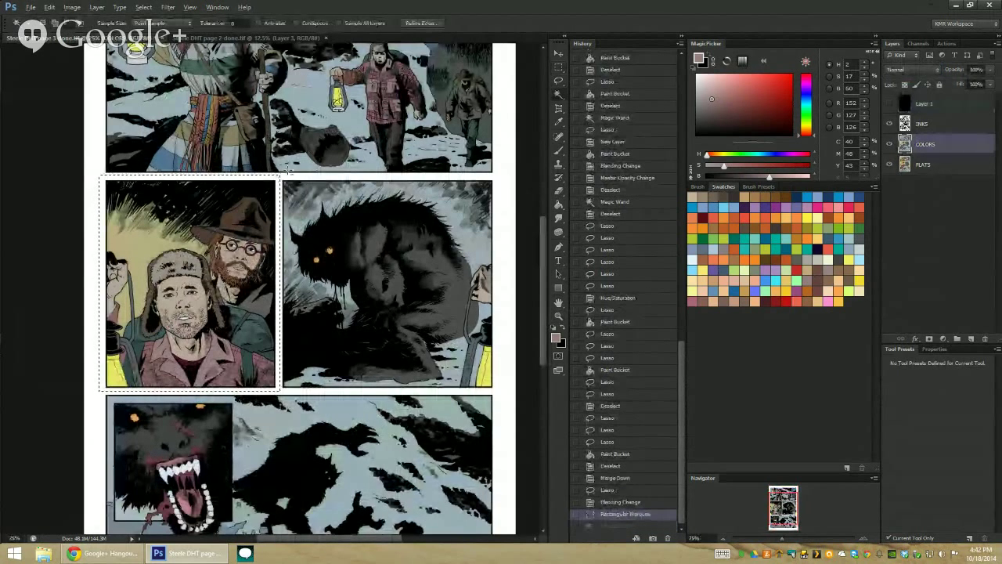
click(957, 338)
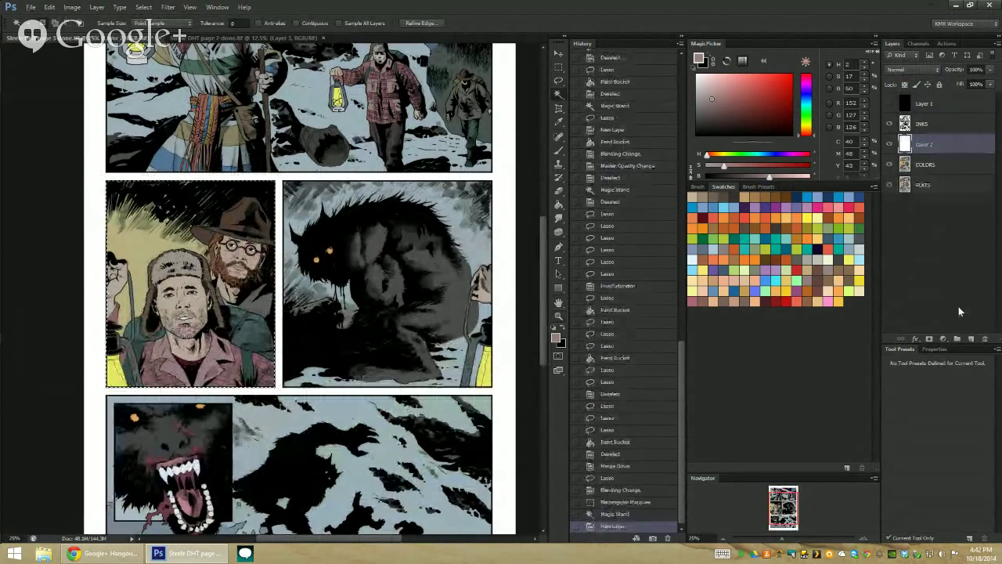
key(g)
click(818, 218)
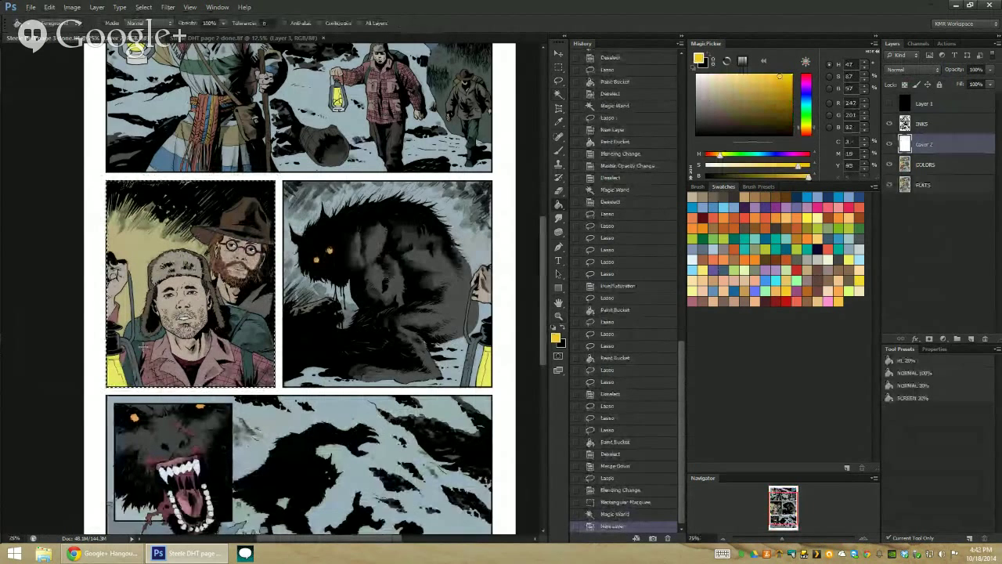
click(116, 375)
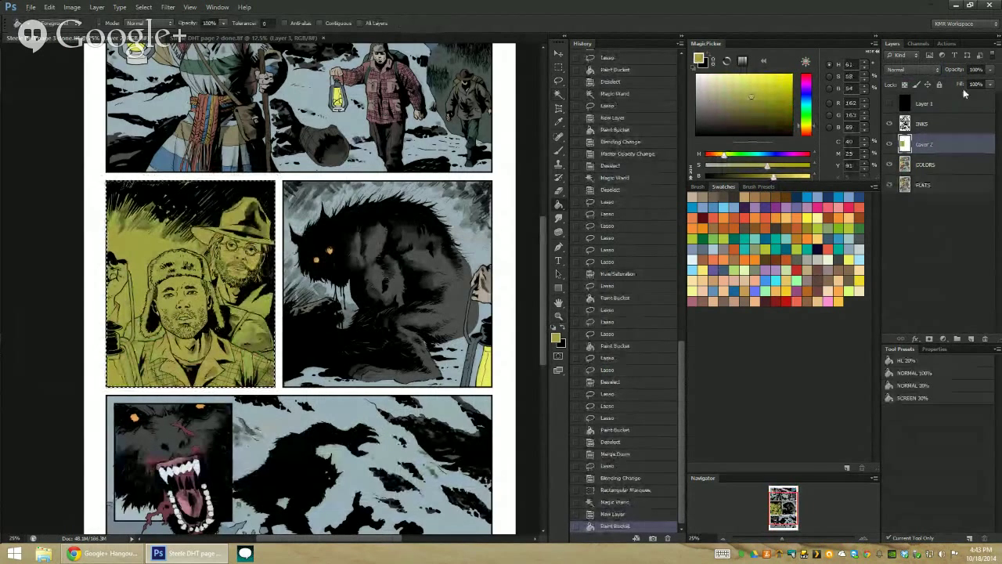
Shift the yellow's hue slightly, then set the layer to Color blend at 24% opacity
key(ctrl+u)
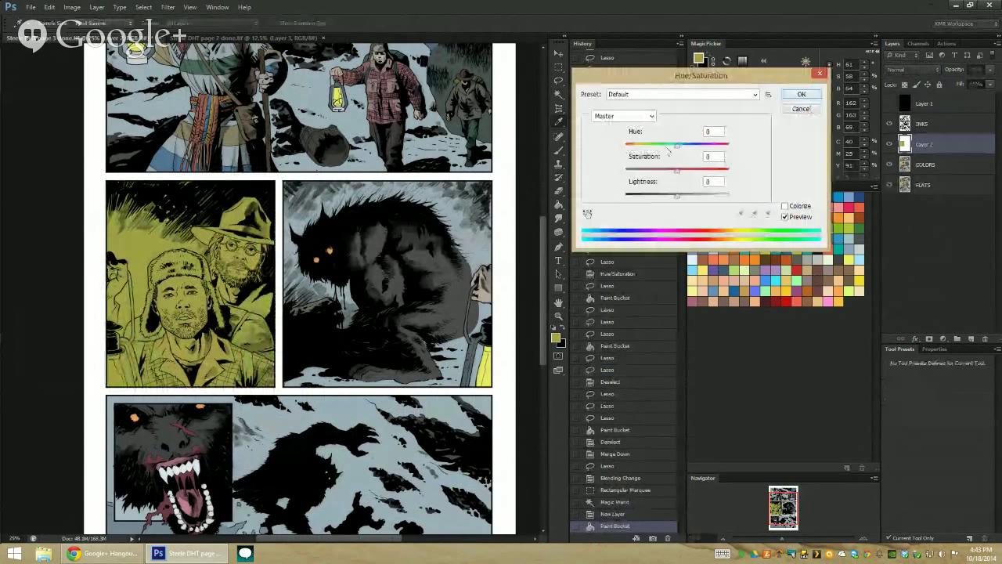
drag(677, 147, 692, 170)
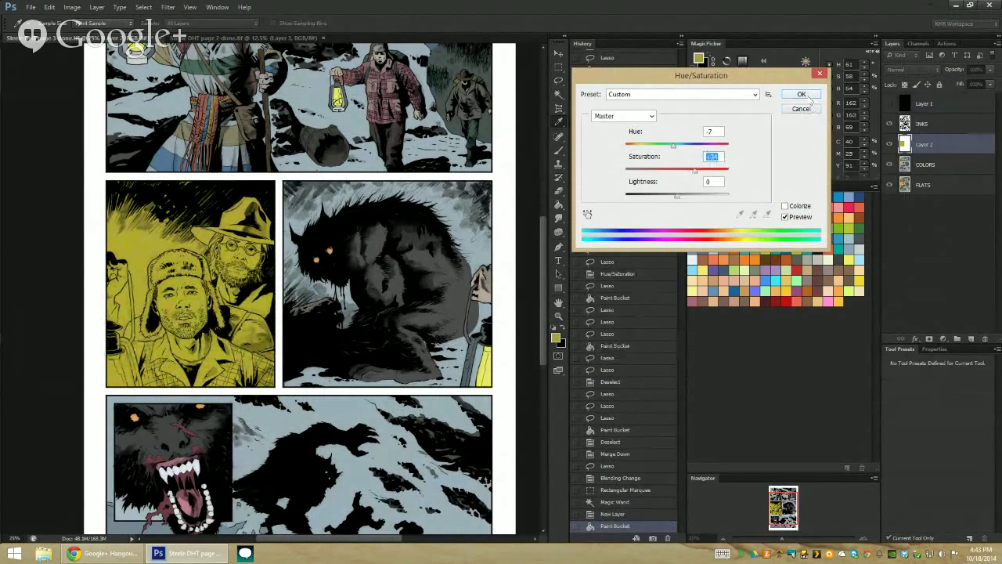
click(801, 94)
click(912, 69)
click(908, 335)
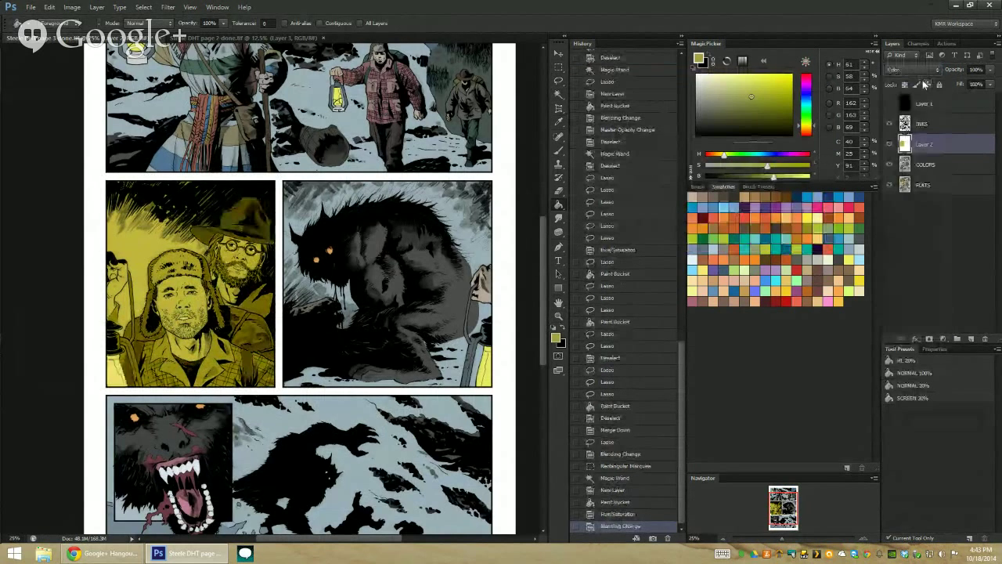
drag(991, 68, 955, 80)
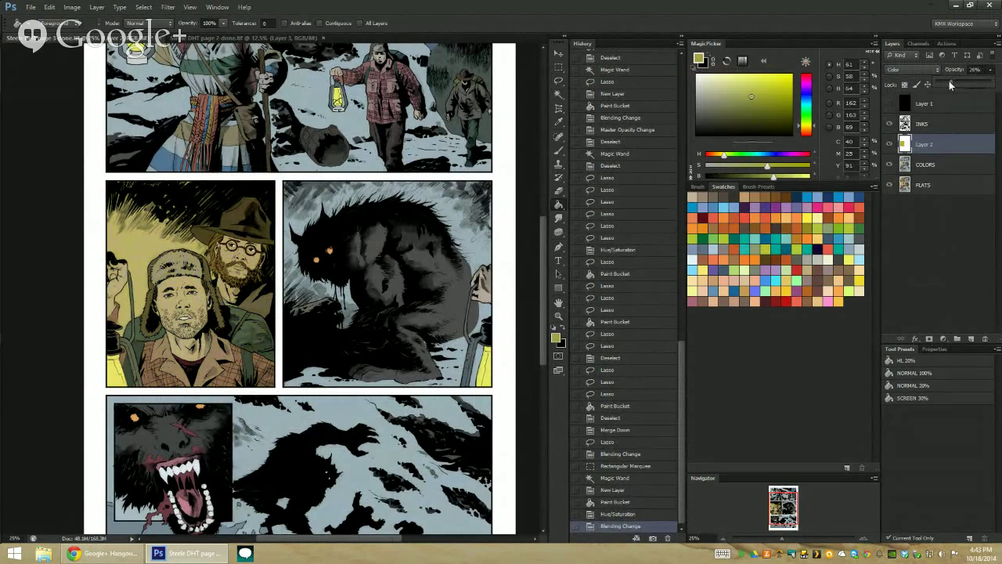
drag(946, 81, 949, 81)
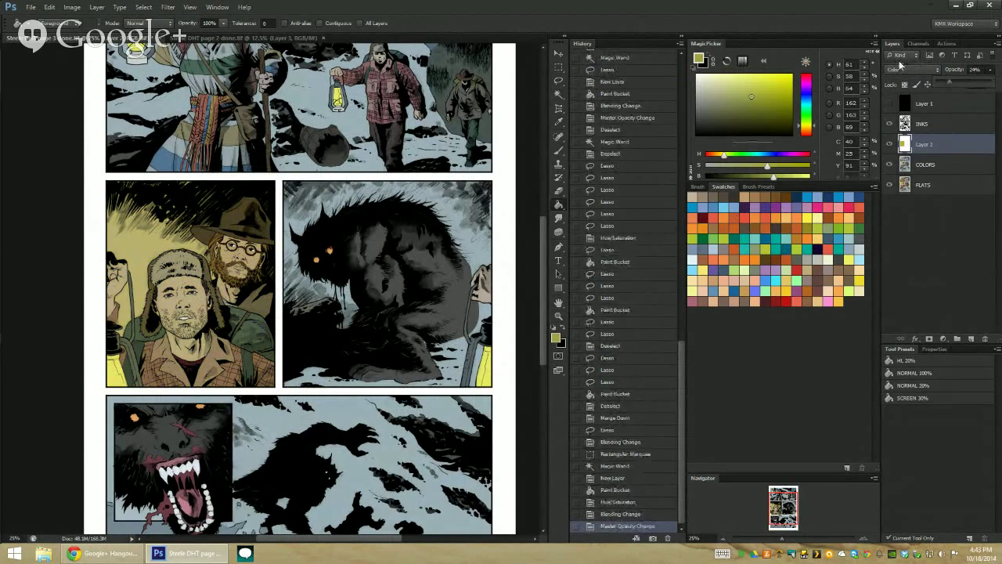
key(l)
key(ctrl+minus)
key(ctrl+d)
key(z)
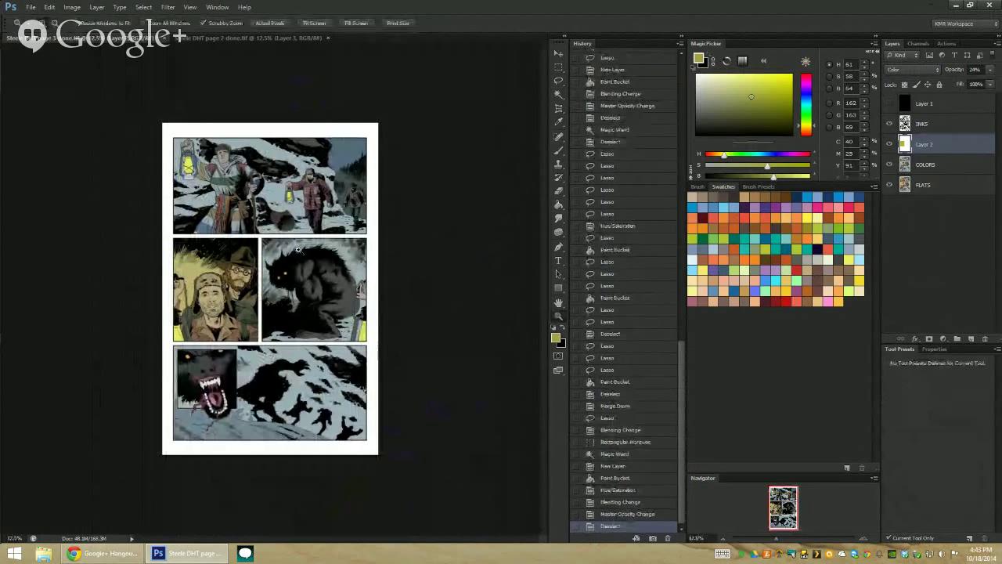
click(889, 103)
click(249, 265)
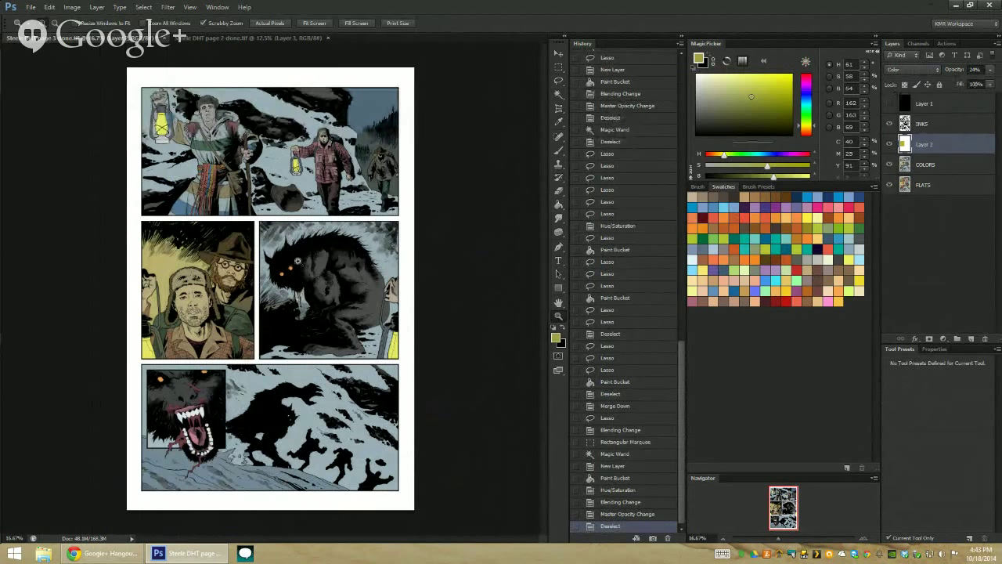
click(295, 275)
key(w)
click(313, 258)
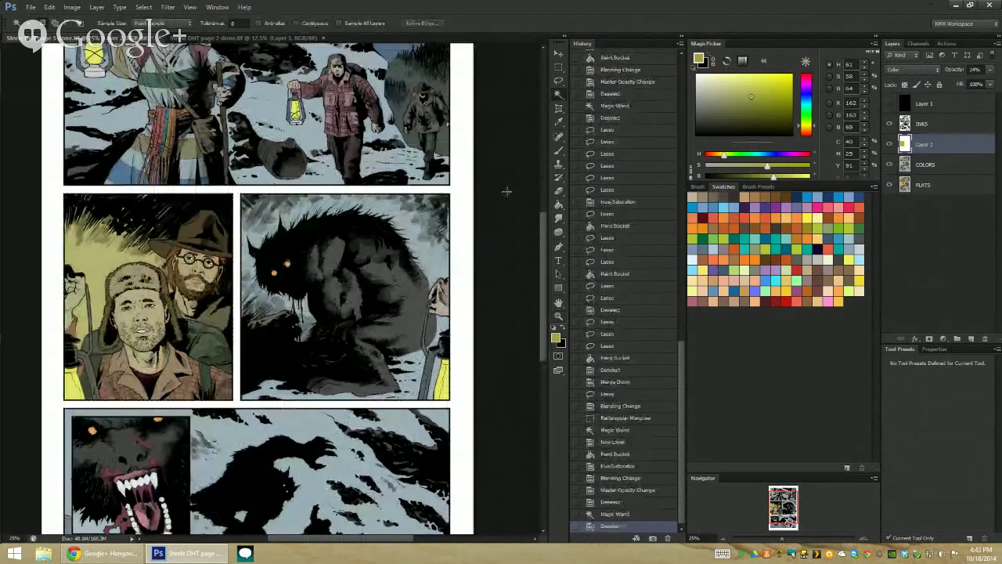
key(ctrl+d)
click(925, 165)
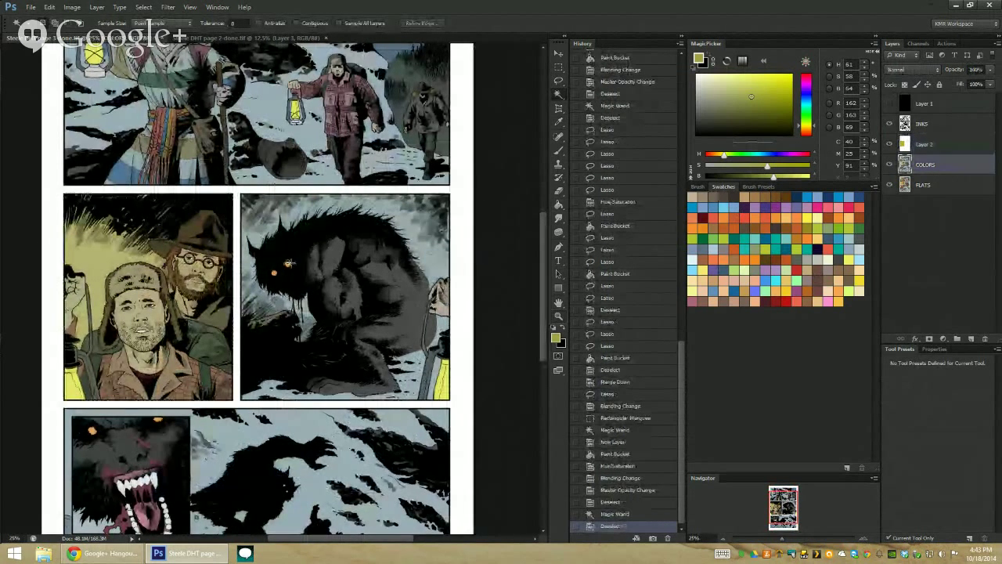
click(299, 235)
key(ctrl+u)
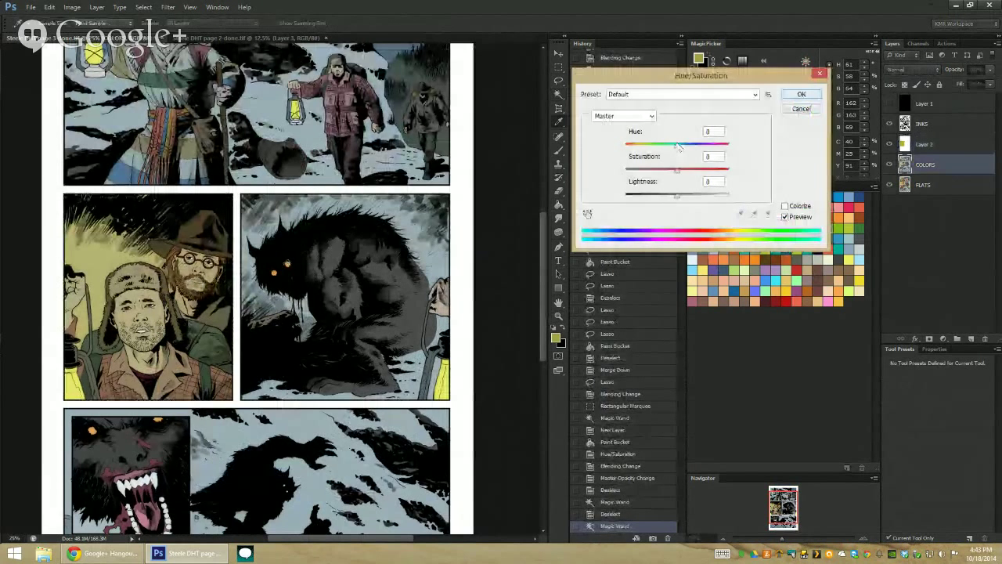
drag(677, 144, 690, 146)
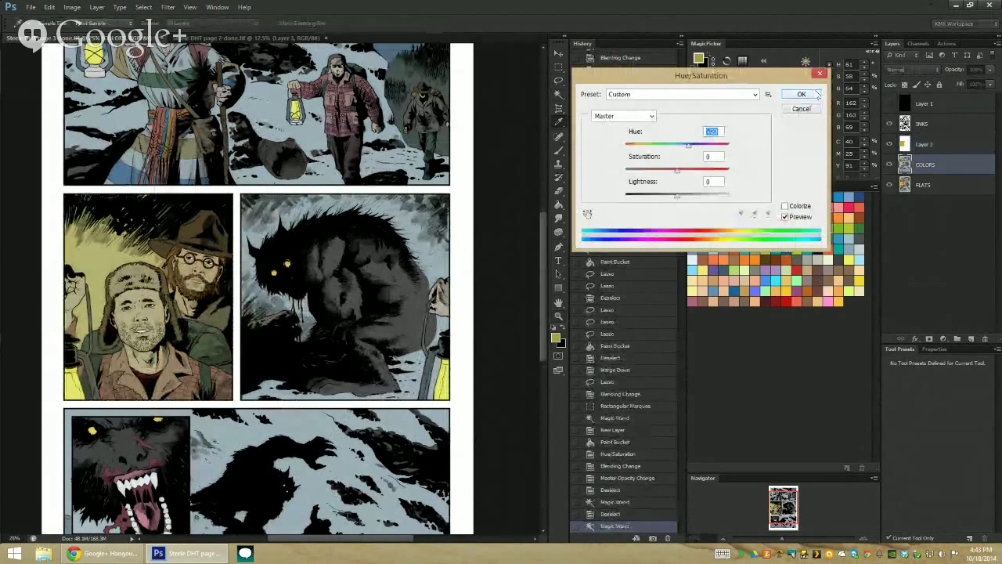
key(Return)
drag(383, 166, 419, 259)
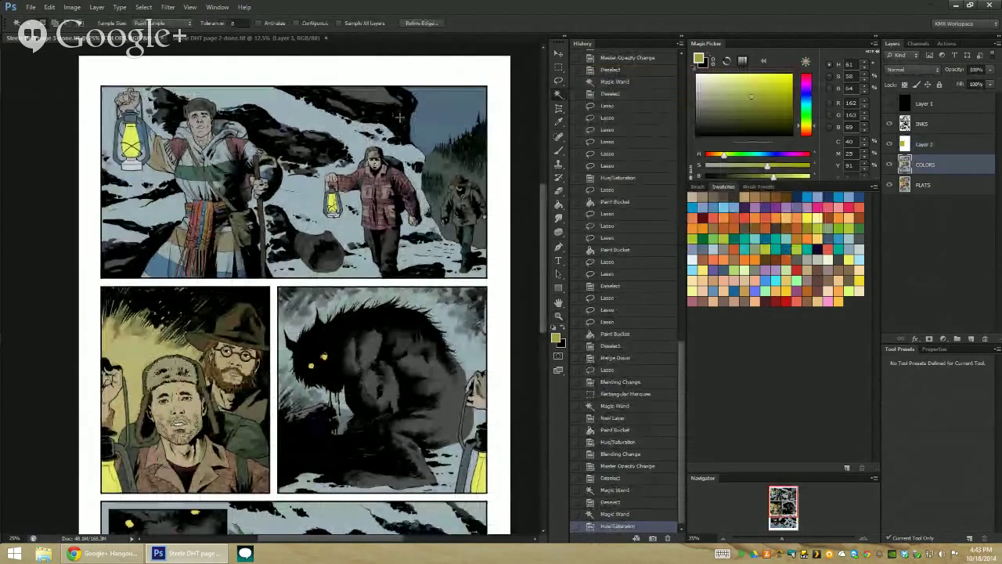
drag(276, 338, 282, 289)
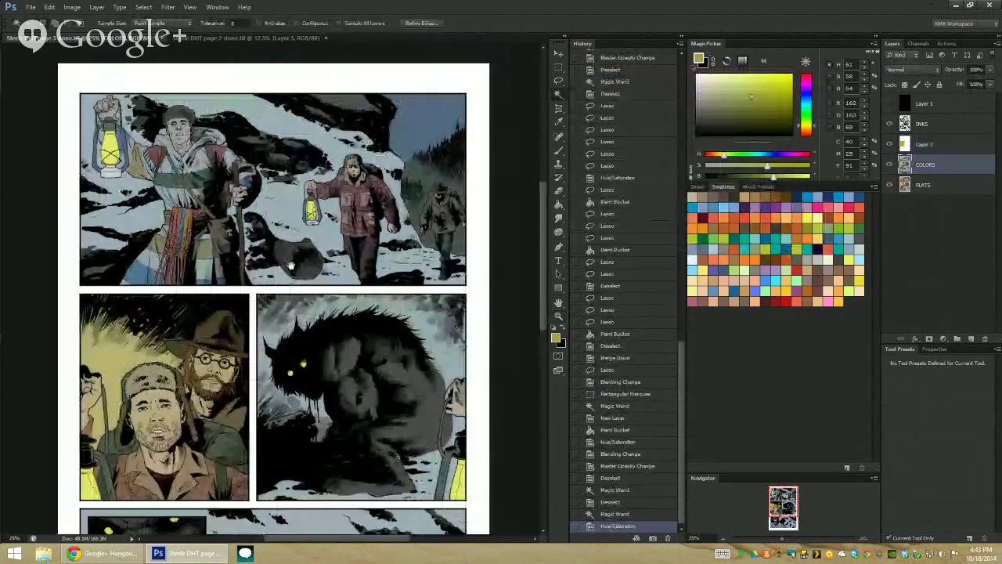
scroll(310, 250, up, 3)
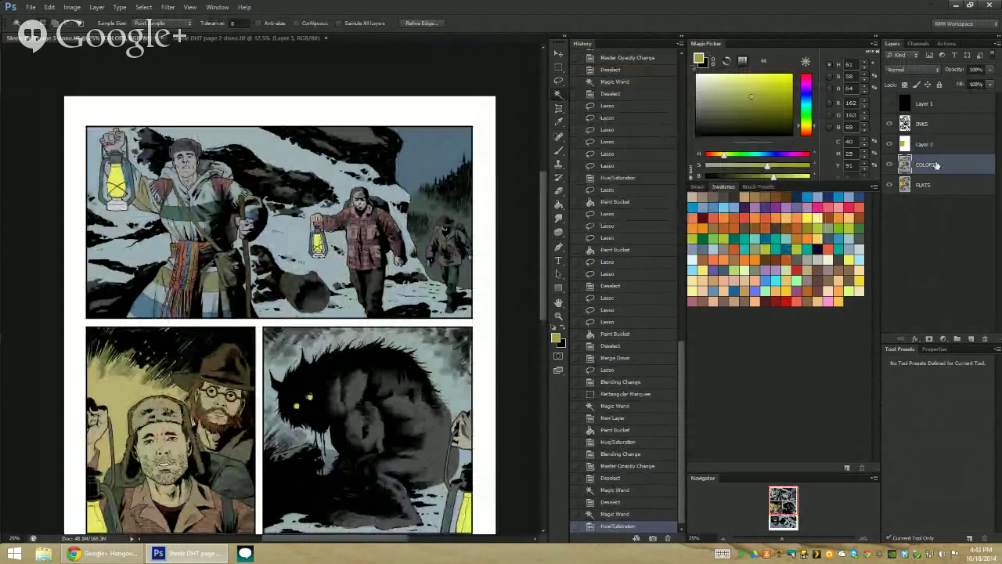
right_click(922, 162)
key(Escape)
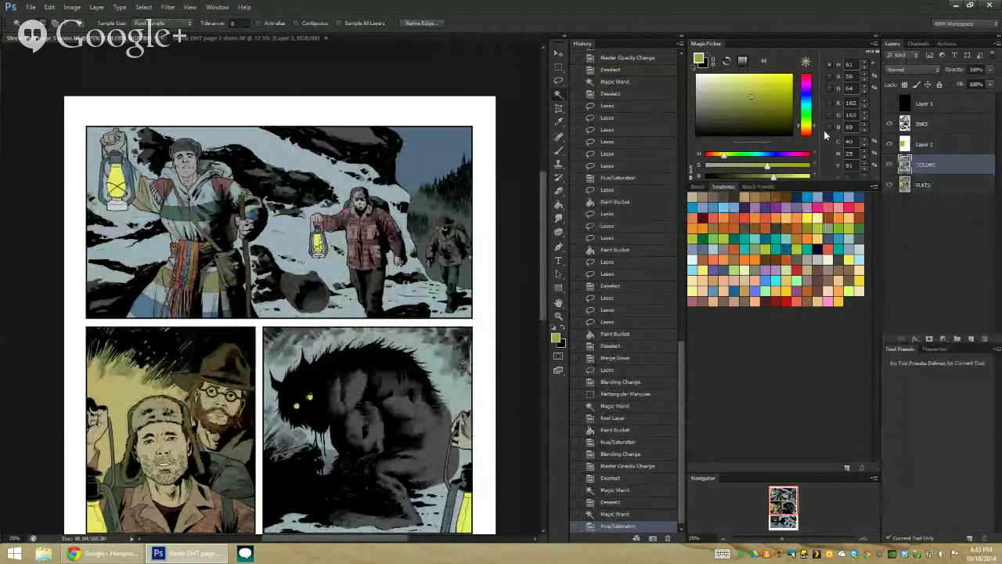
key(z)
alt+click(313, 159)
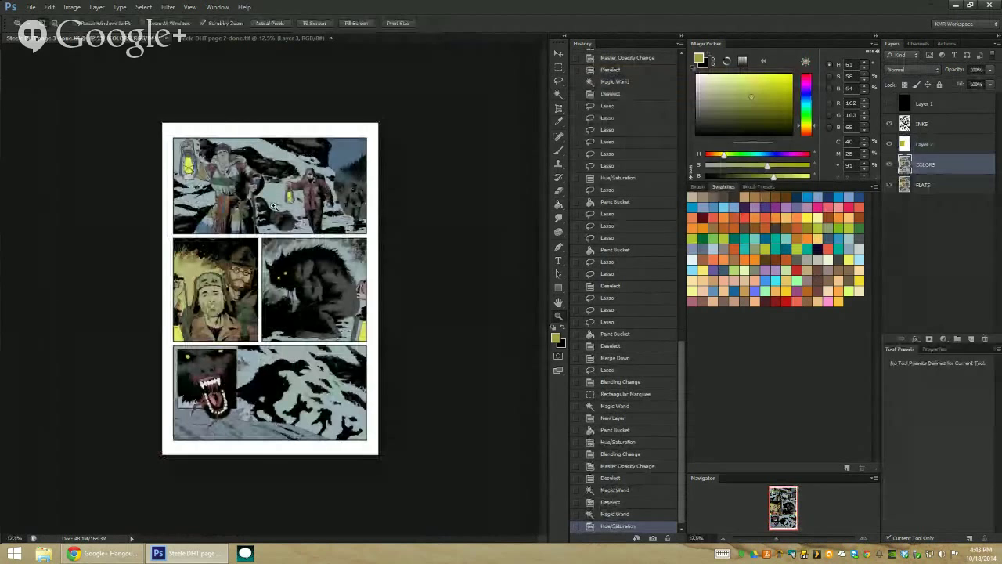
click(331, 205)
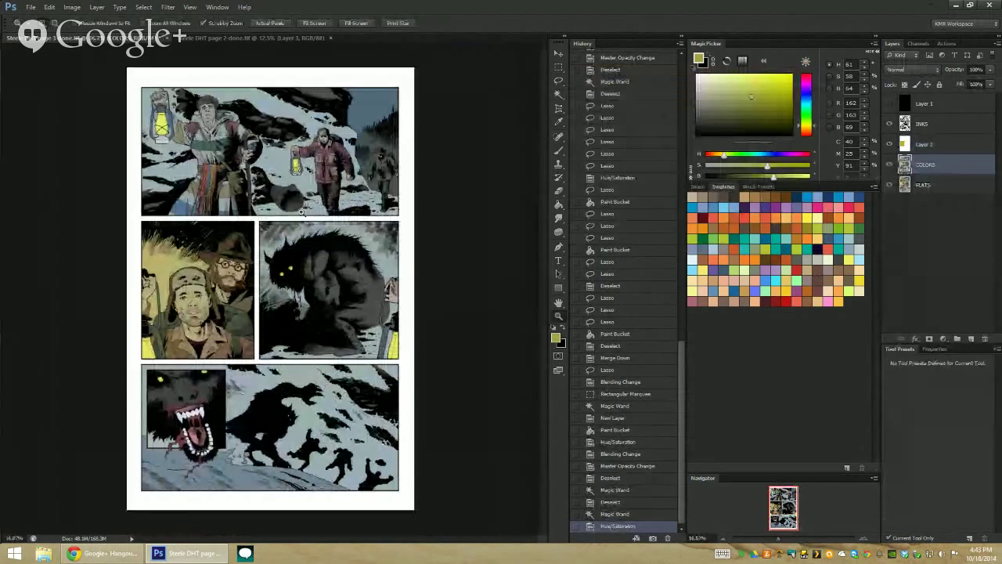
click(241, 182)
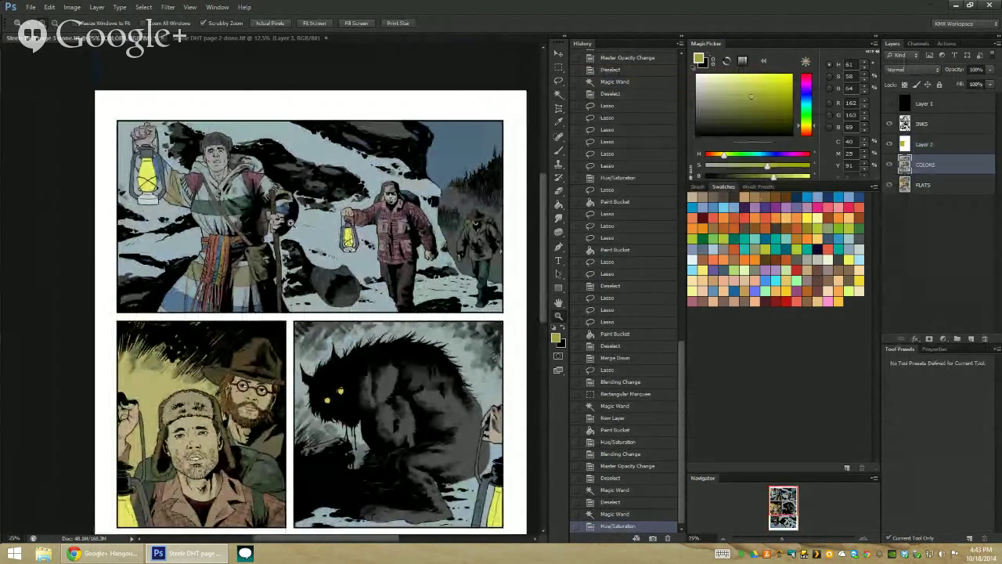
Magic Wand the snow areas, trim the selection, and copy it onto a new layer
key(w)
click(373, 167)
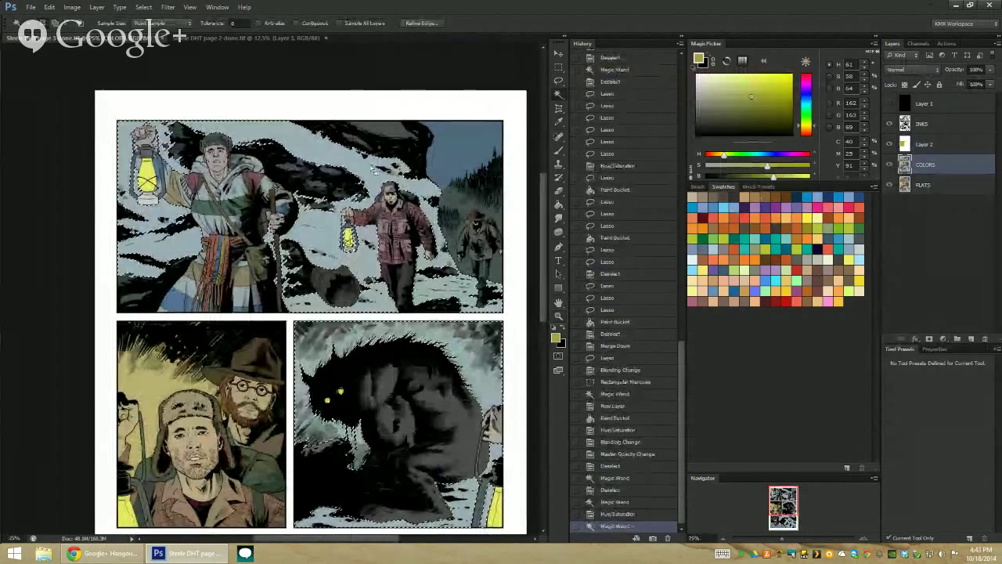
key(z)
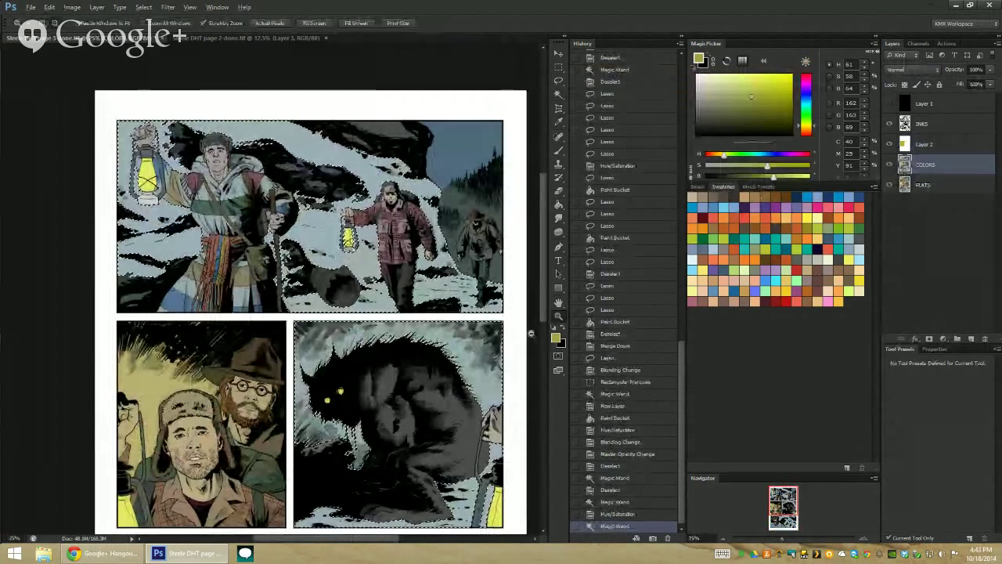
alt+click(531, 333)
alt+click(531, 333)
key(m)
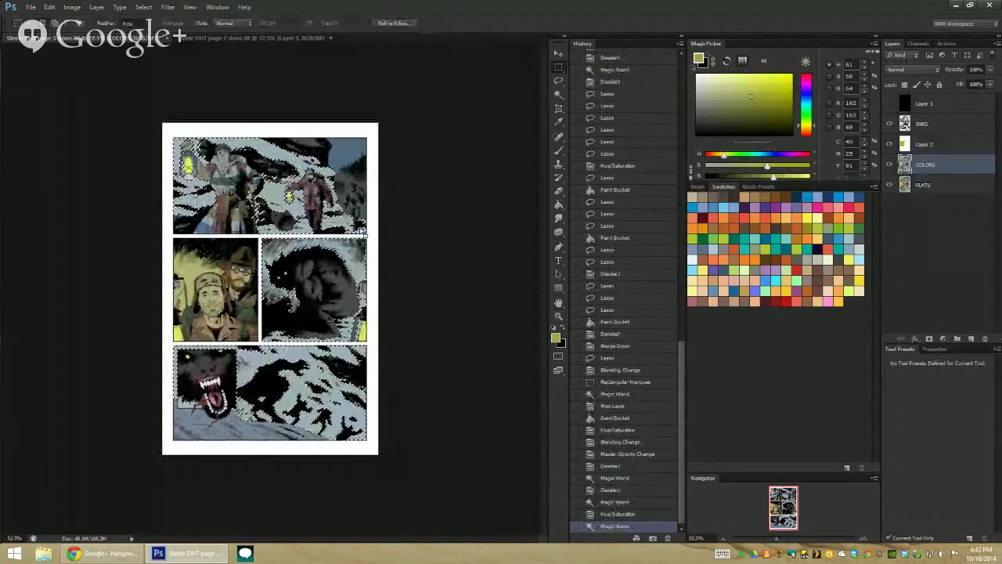
drag(362, 231, 378, 208)
key(z)
click(271, 189)
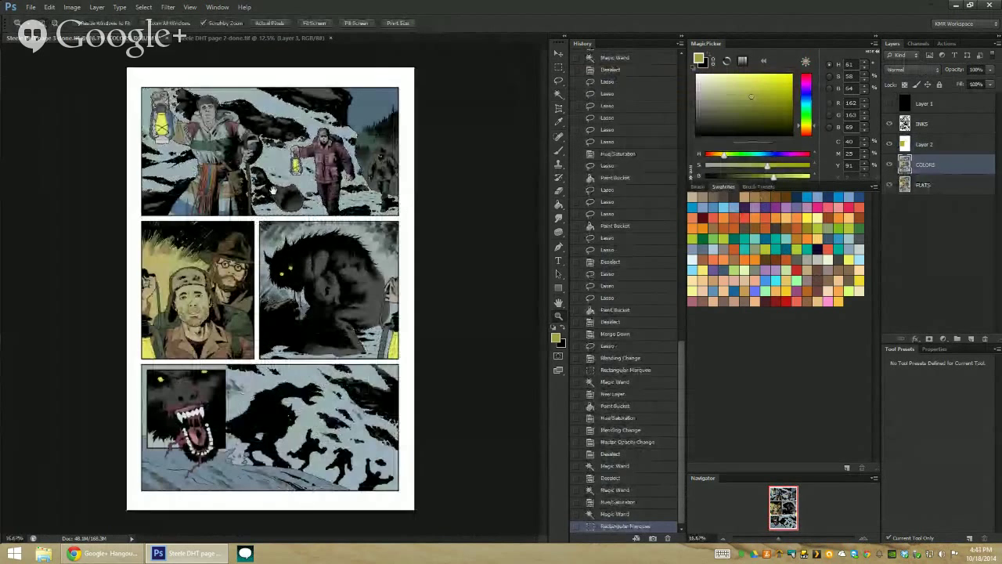
key(ctrl+j)
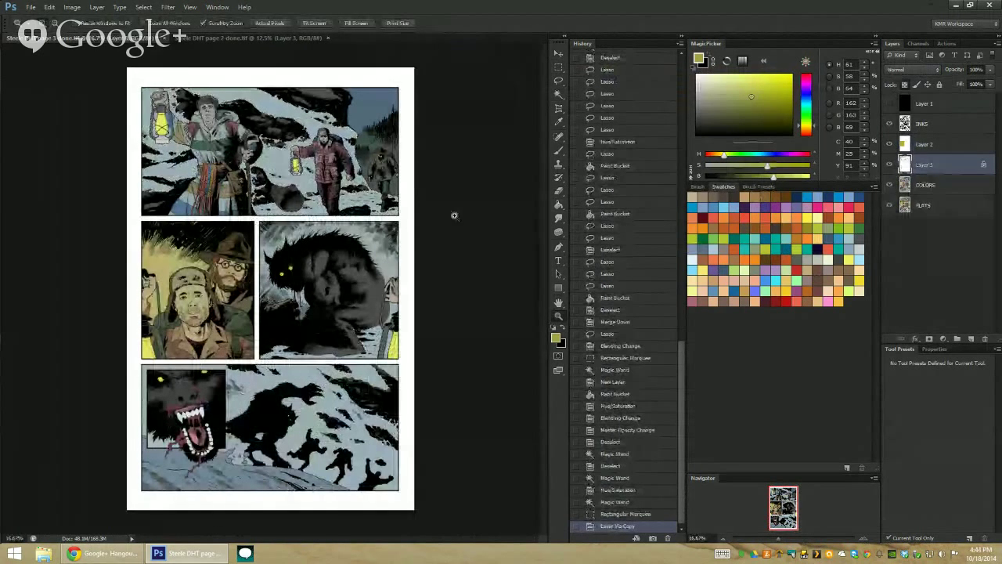
Pick a dark blue-grey colour and the SOTO BRUSH preset at 49% opacity
click(454, 215)
key(b)
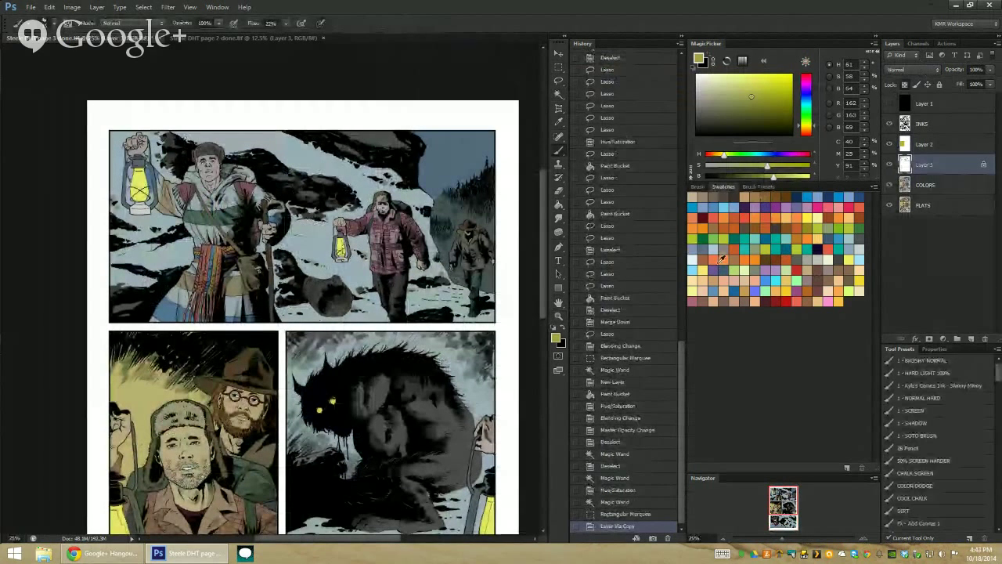
alt+click(338, 288)
click(710, 96)
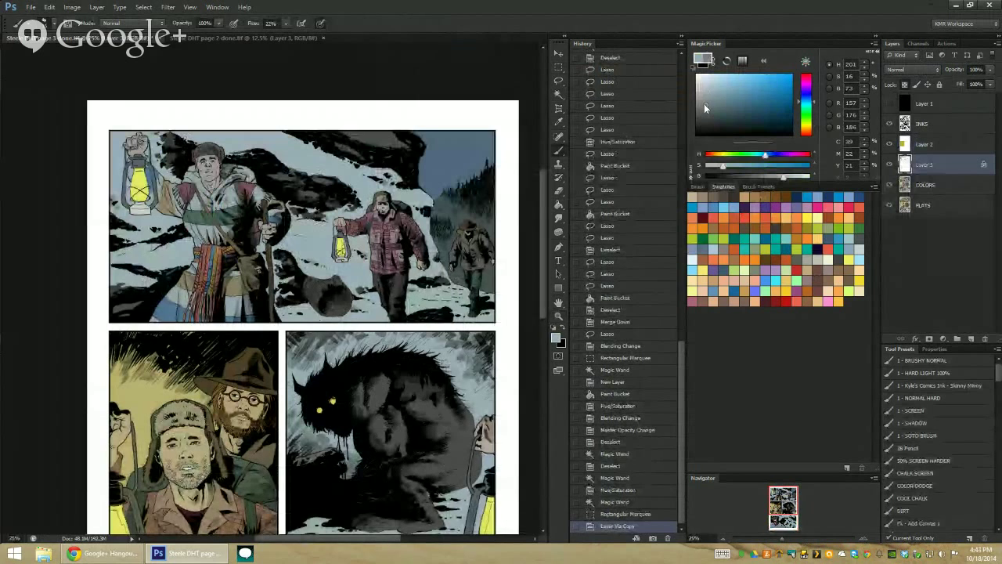
click(704, 103)
key(z)
alt+click(530, 338)
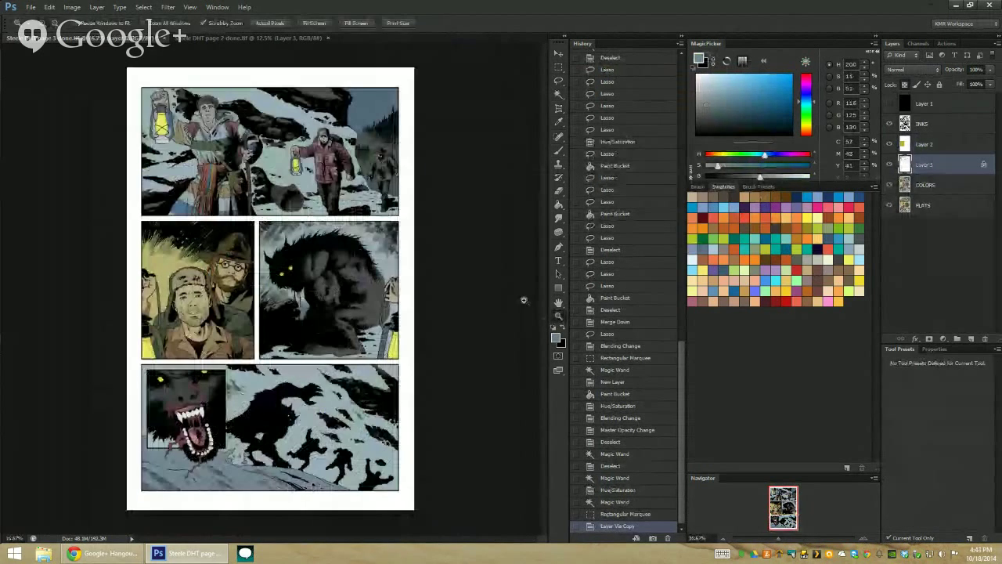
key(b)
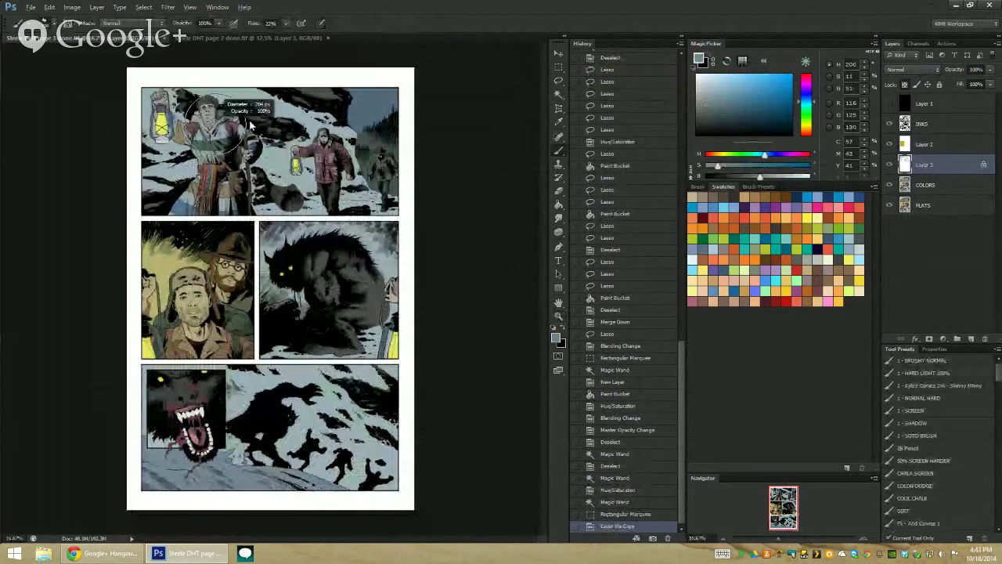
click(930, 435)
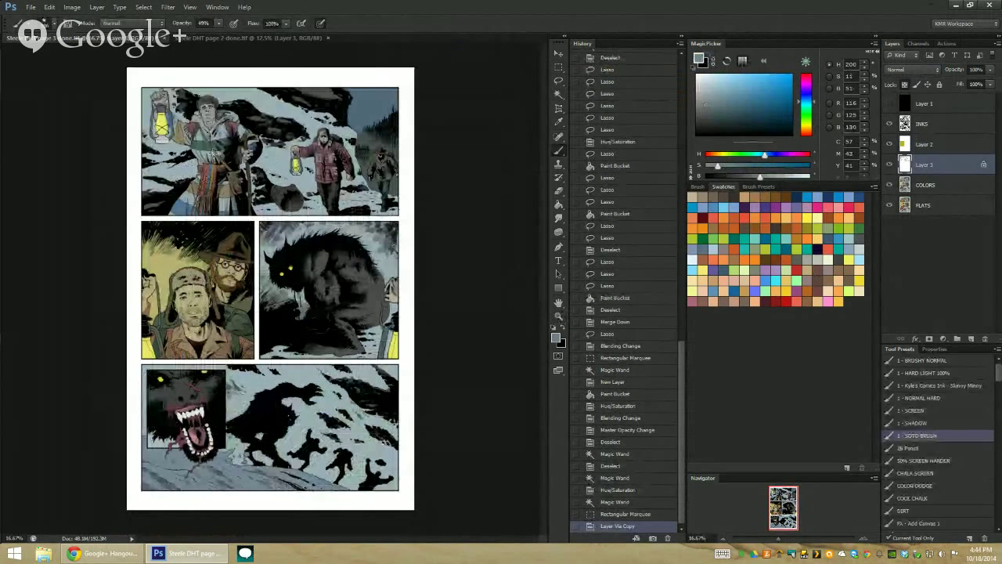
Paint blue-grey shading over the snow in the top panel
drag(188, 92, 291, 67)
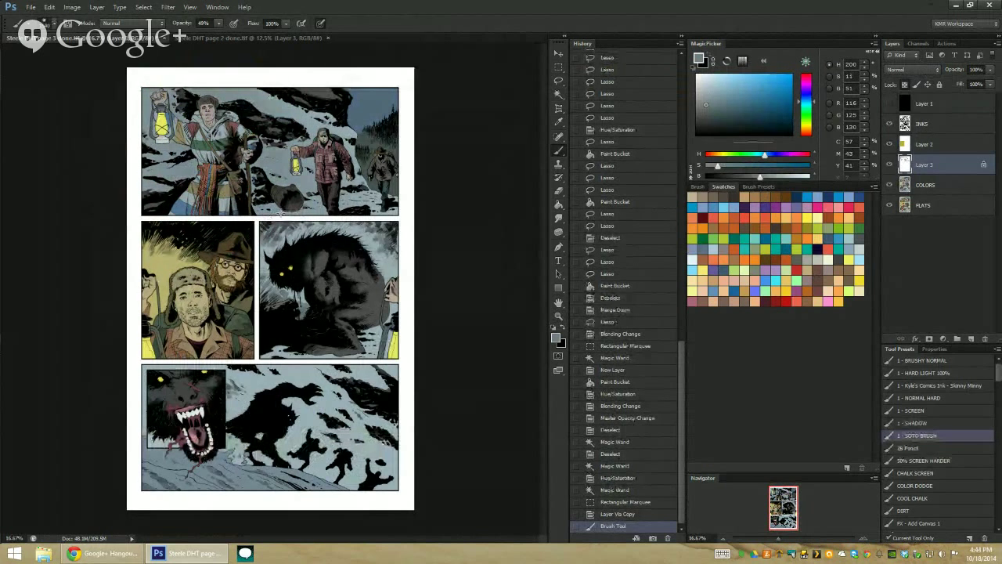
drag(327, 225, 408, 228)
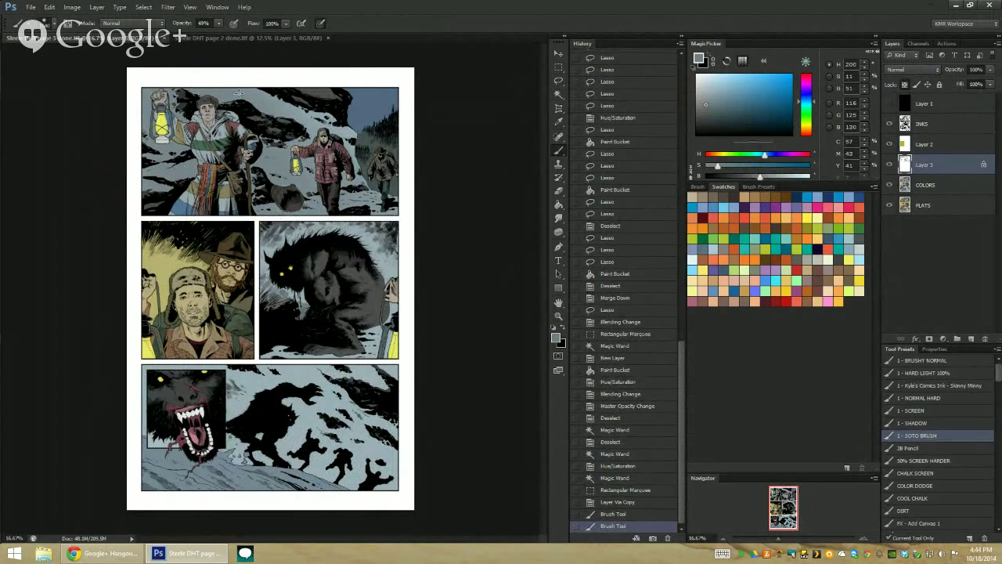
drag(239, 94, 274, 116)
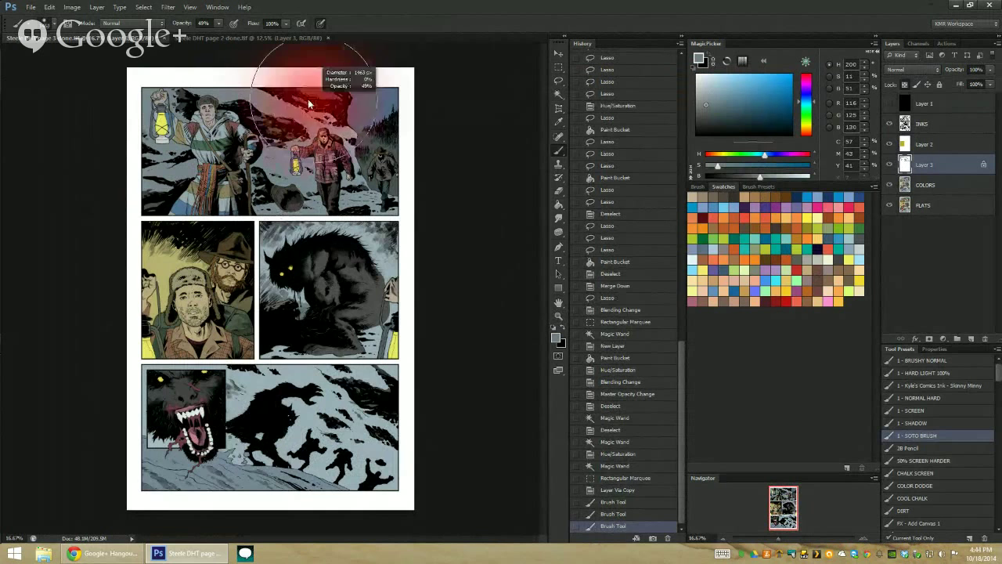
drag(293, 79, 297, 97)
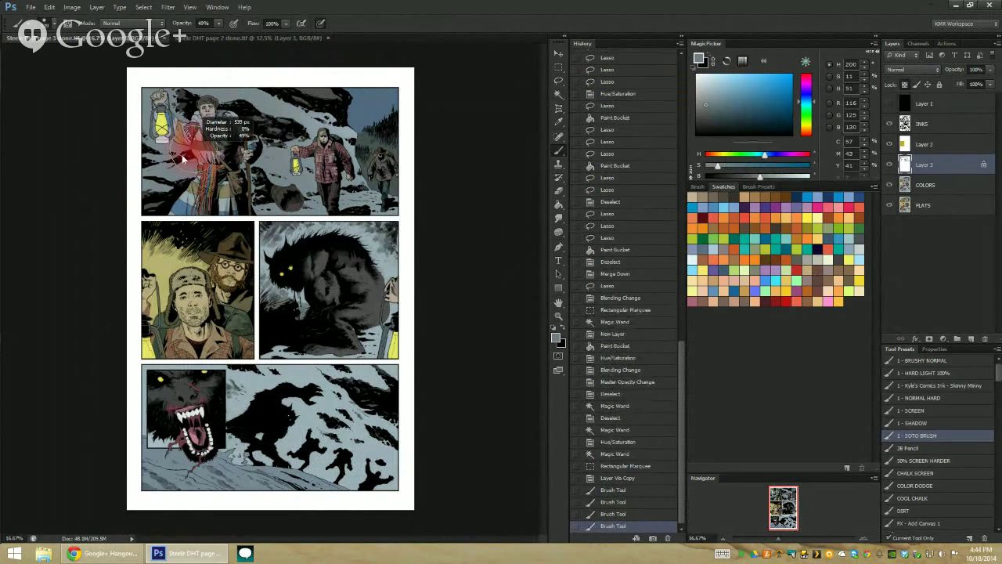
With a darker blue-grey and smaller brush, shade snow near the lead traveller and the rocks
key(ctrl+plus)
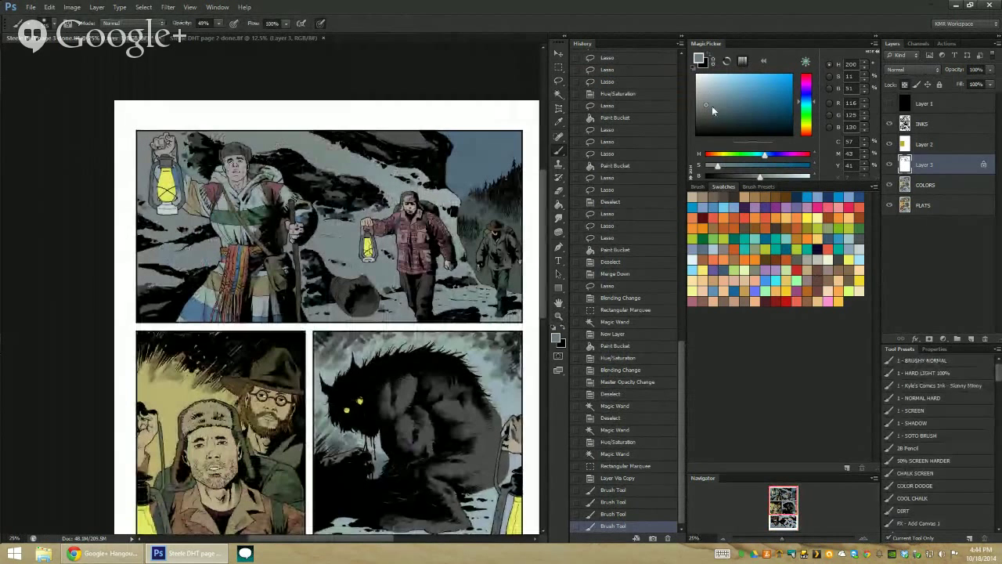
click(703, 111)
drag(379, 183, 362, 252)
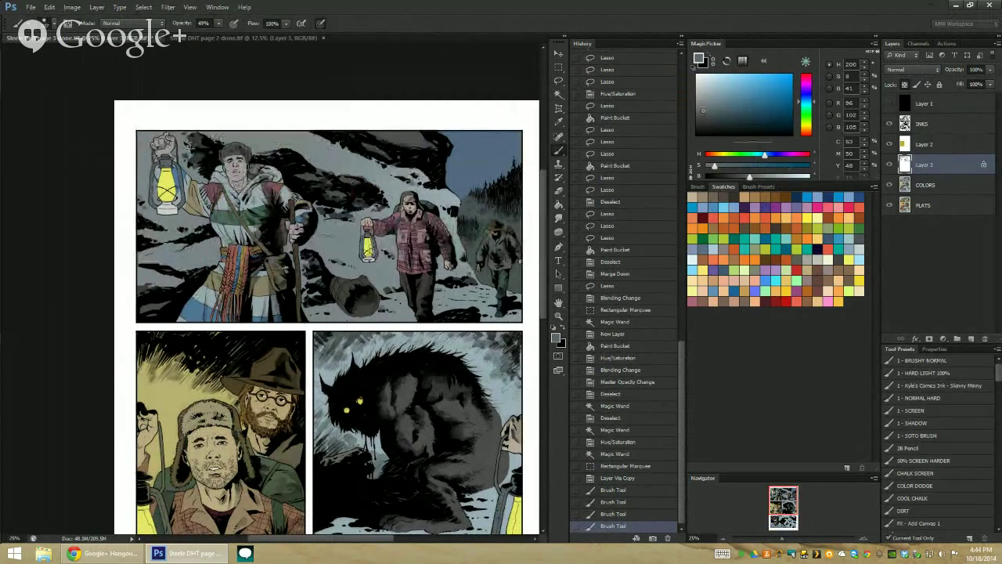
drag(204, 143, 200, 155)
drag(234, 157, 236, 159)
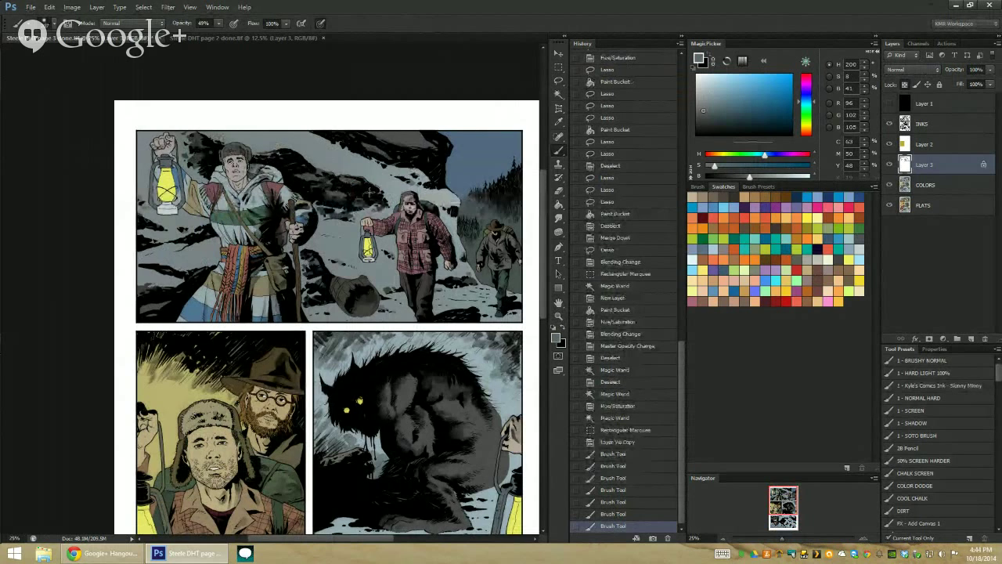
drag(371, 191, 365, 192)
drag(362, 193, 365, 194)
drag(361, 195, 354, 196)
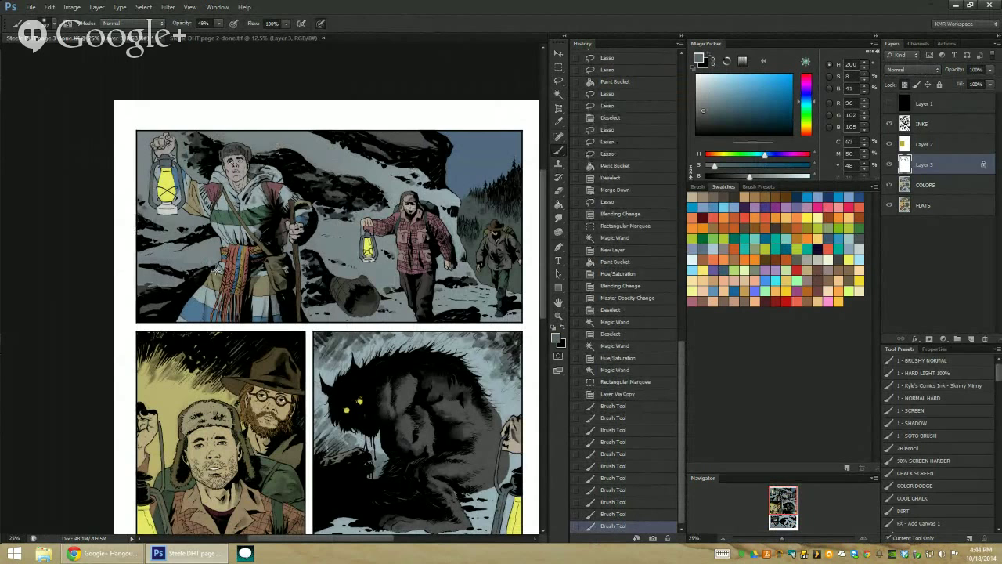
drag(216, 268, 259, 270)
mouse_move(298, 271)
mouse_down()
mouse_move(337, 272)
mouse_move(345, 294)
mouse_move(375, 298)
mouse_move(349, 306)
mouse_move(356, 298)
mouse_up()
drag(355, 291, 352, 283)
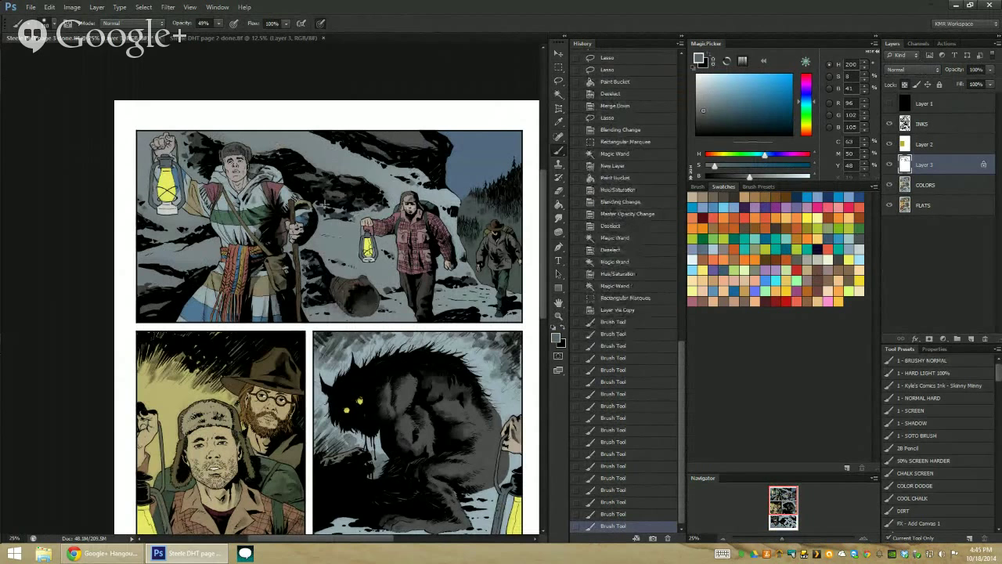
drag(321, 205, 300, 180)
Apply a Color Balance midtone shift of -16 toward cyan to Layer 3
click(559, 314)
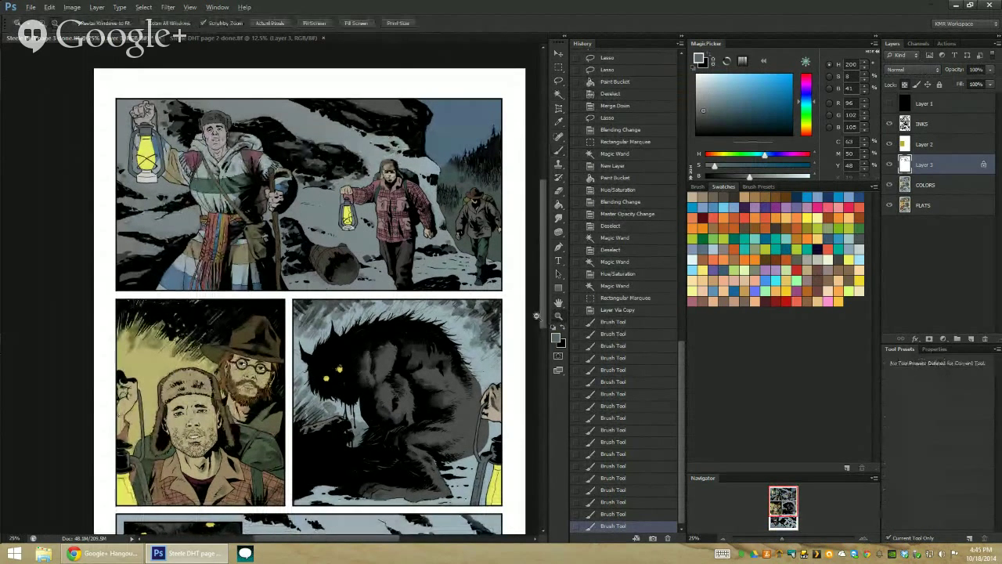
alt+click(510, 287)
click(266, 225)
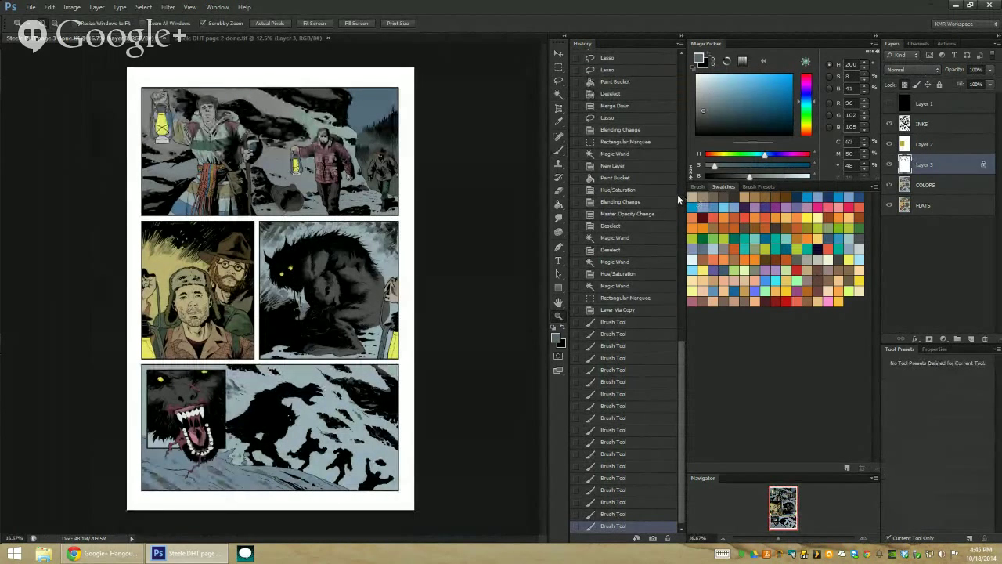
key(ctrl+b)
drag(645, 241, 643, 242)
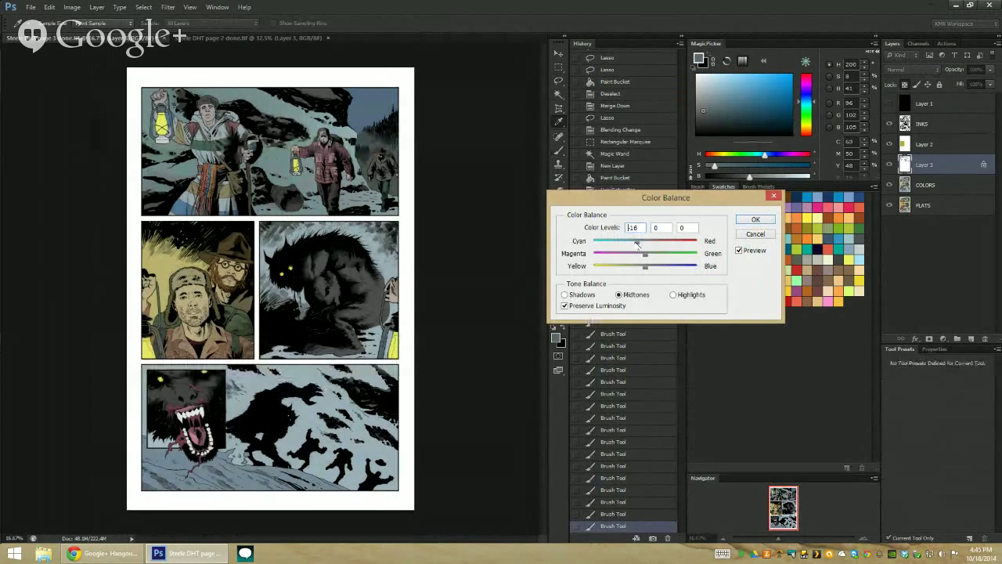
key(Return)
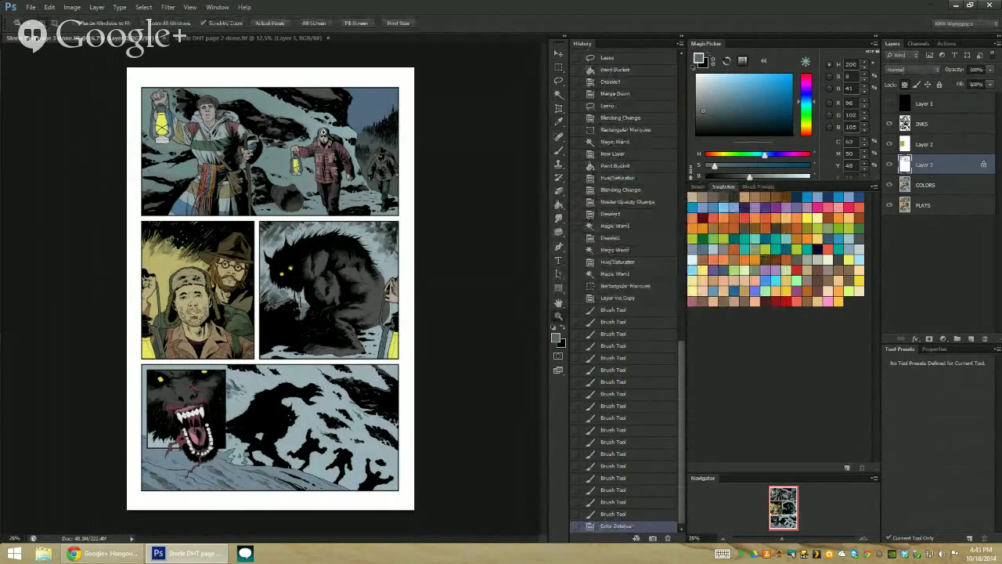
click(344, 141)
Scroll and zoom over the top panel to check the cooled snow shading
scroll(345, 171, down, 1)
scroll(345, 171, down, 1)
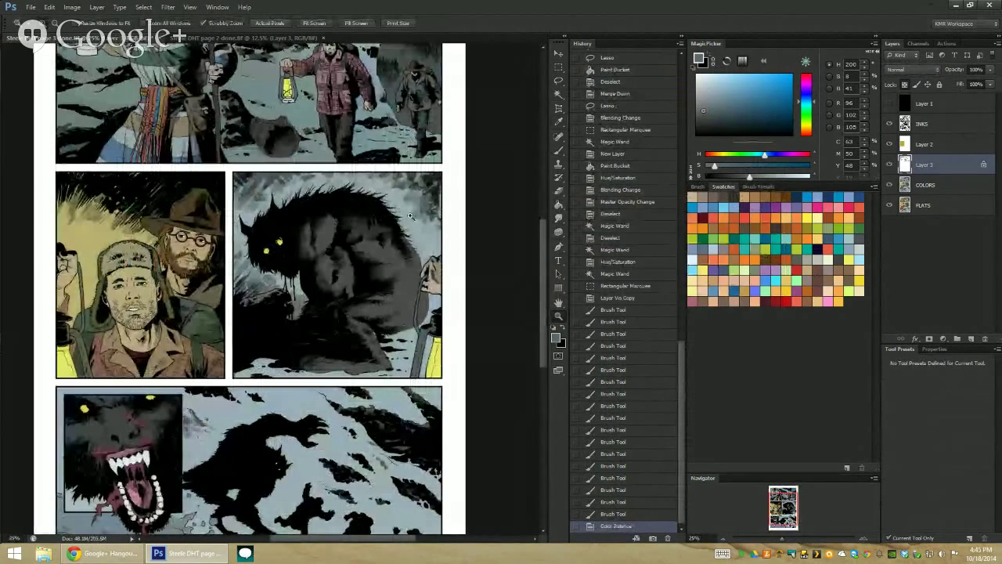
scroll(407, 221, down, 2)
scroll(403, 234, down, 1)
scroll(393, 268, up, 5)
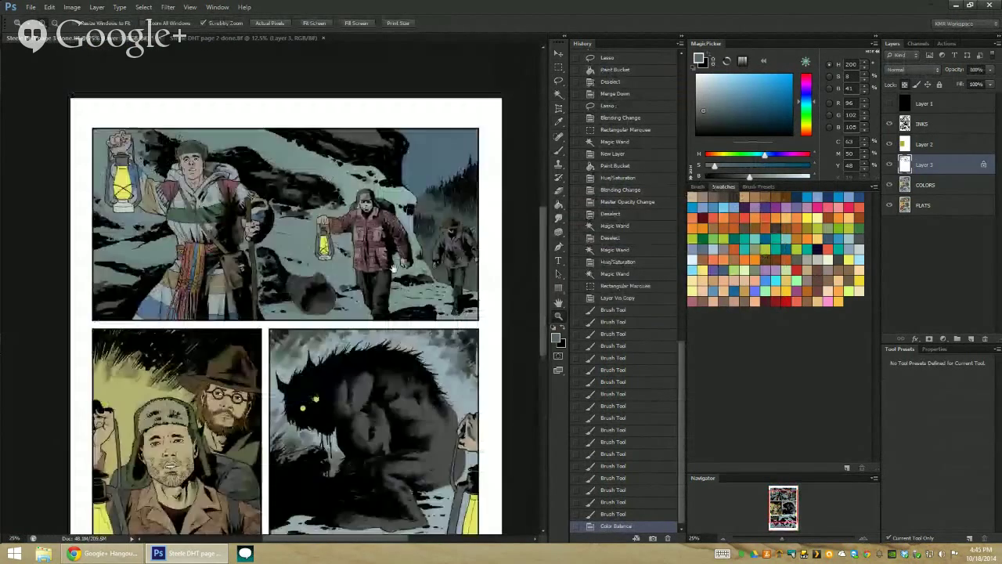
scroll(393, 269, up, 1)
click(341, 233)
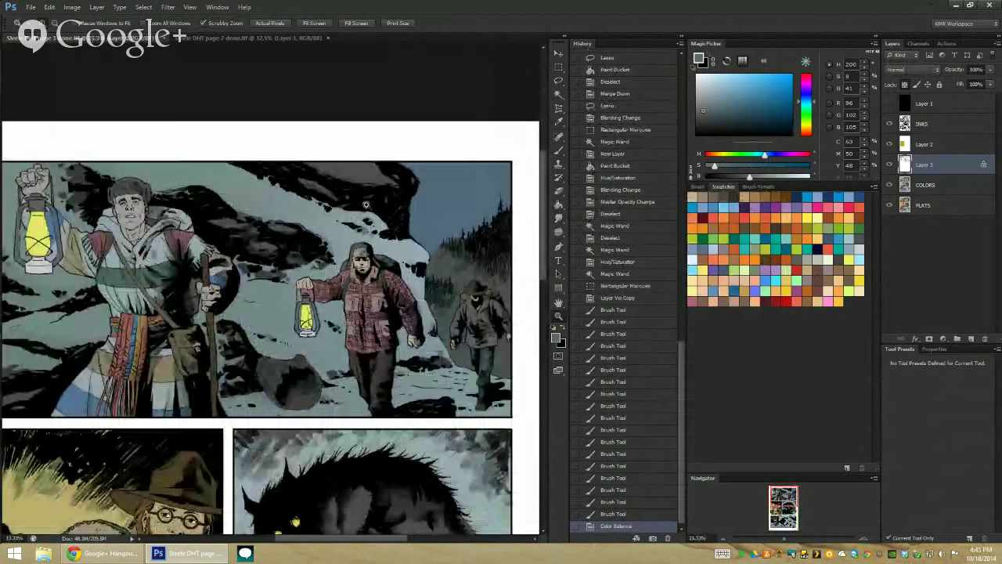
alt+click(501, 338)
key(b)
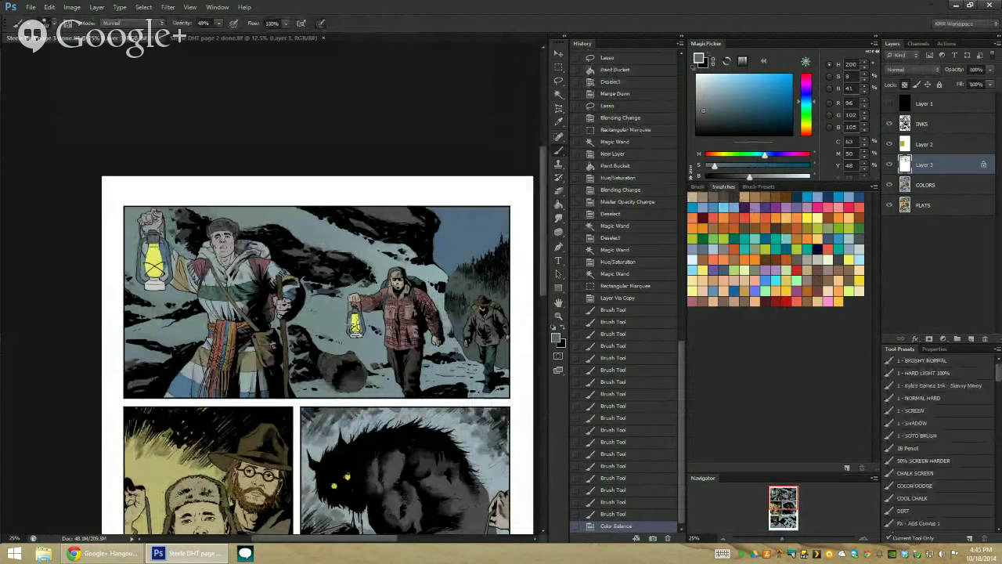
Pick pale yellow and the COLOR DODGE preset, then brighten around the middle lantern
alt+click(353, 323)
click(736, 75)
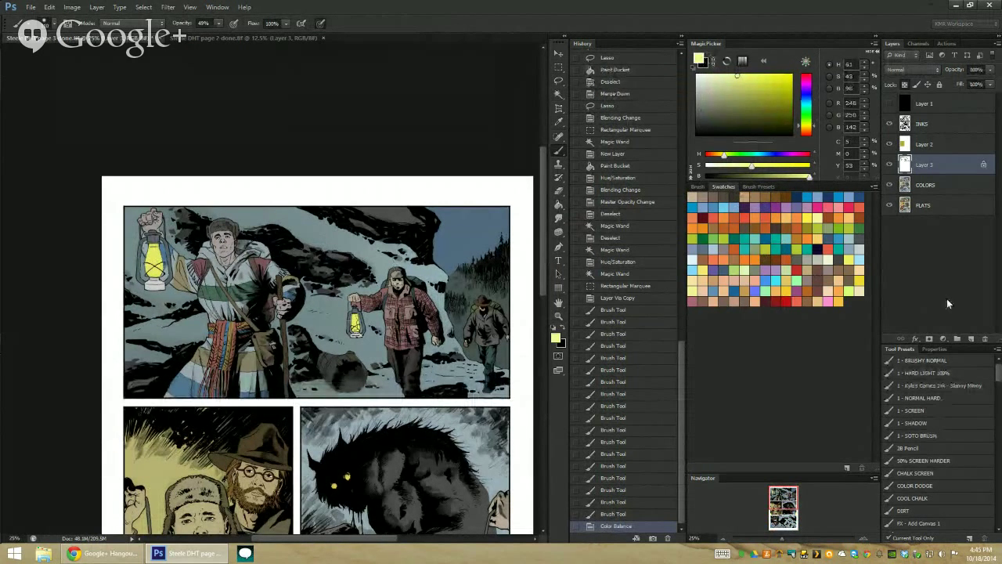
click(915, 486)
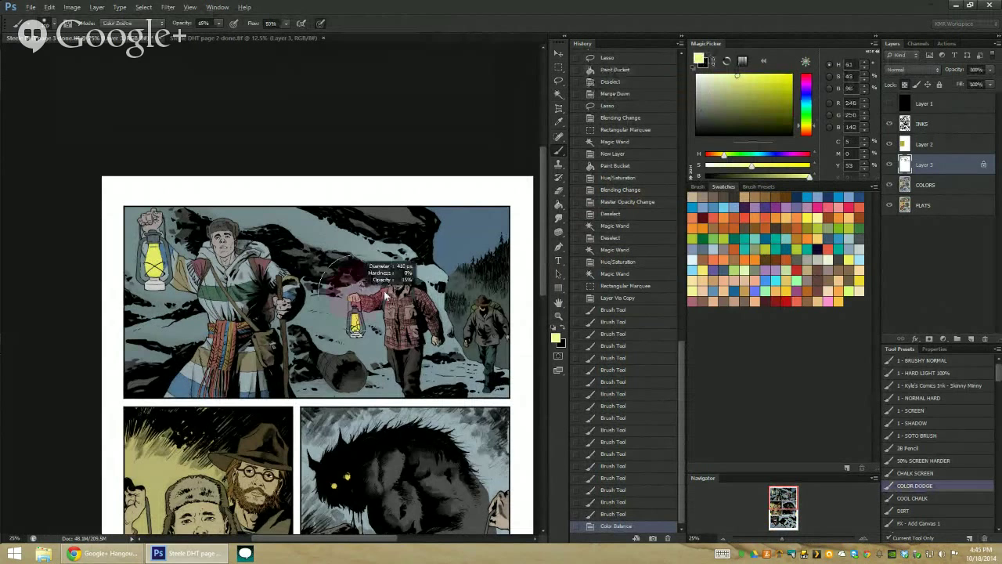
drag(324, 321, 368, 329)
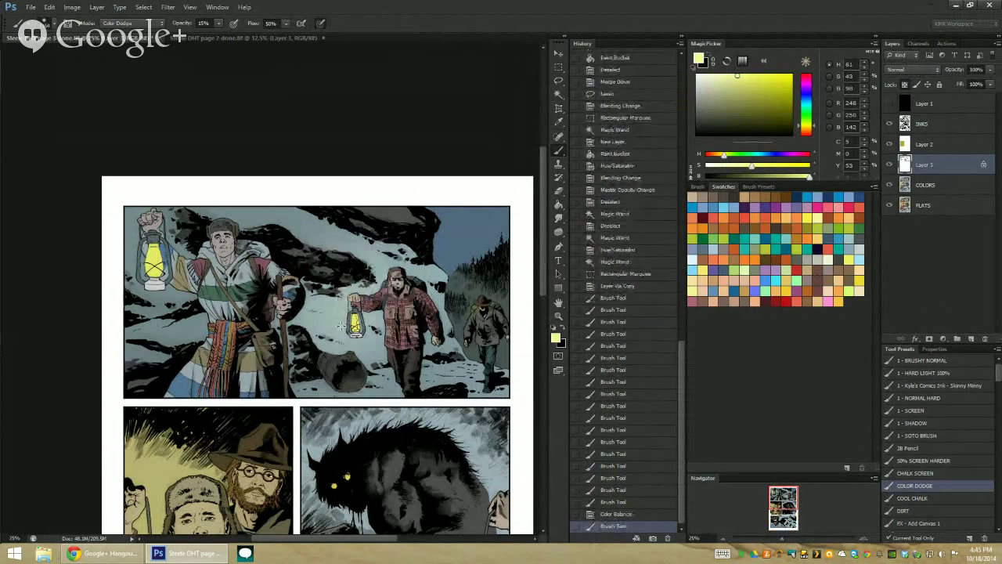
mouse_move(313, 313)
mouse_down()
mouse_move(376, 337)
mouse_move(361, 321)
mouse_up()
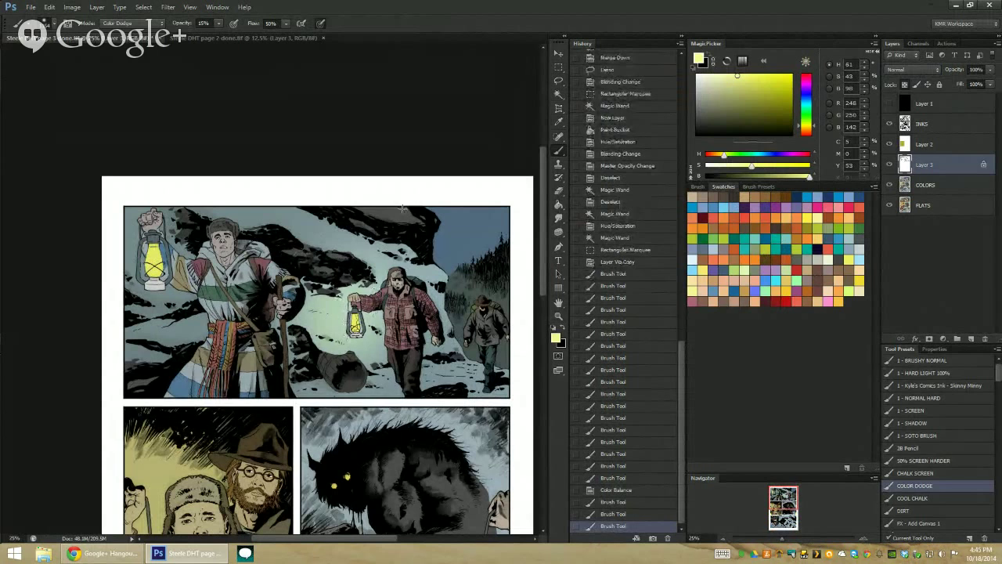
key(ctrl+z)
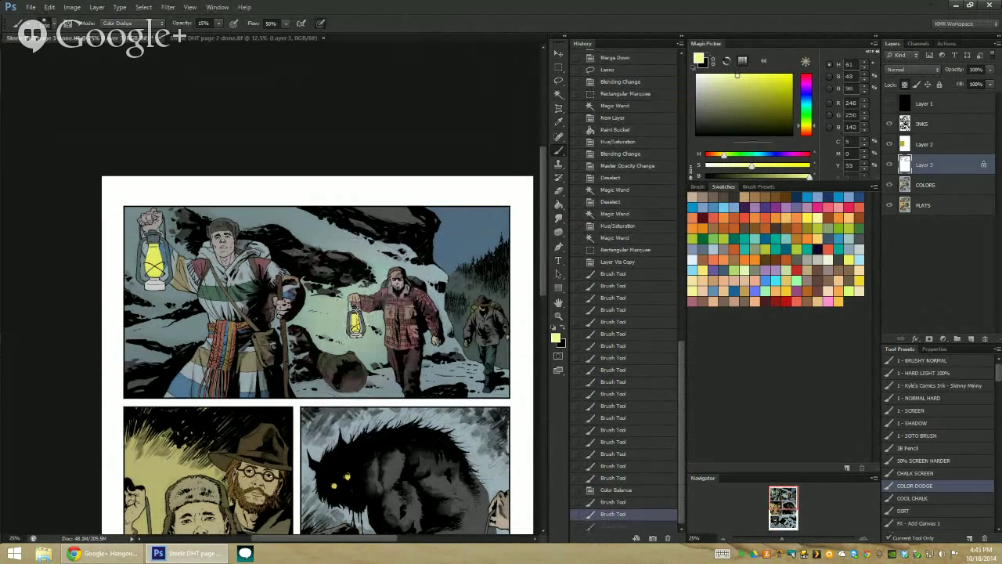
drag(354, 312, 365, 316)
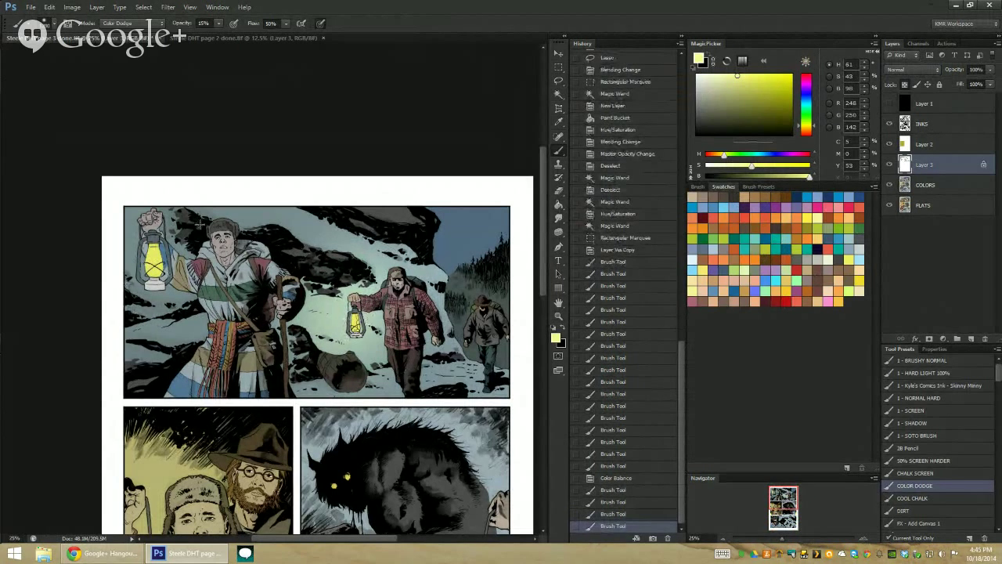
Undo two dodge strokes and repaint the glow around the top panel's lantern
key(z)
key(ctrl+minus)
key(ctrl+minus)
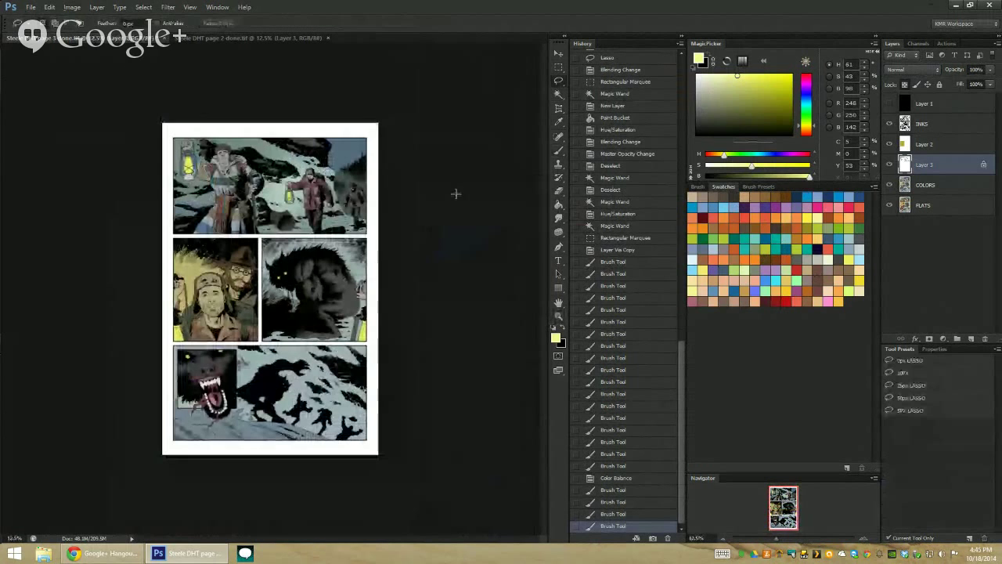
click(292, 192)
key(ctrl+alt+z)
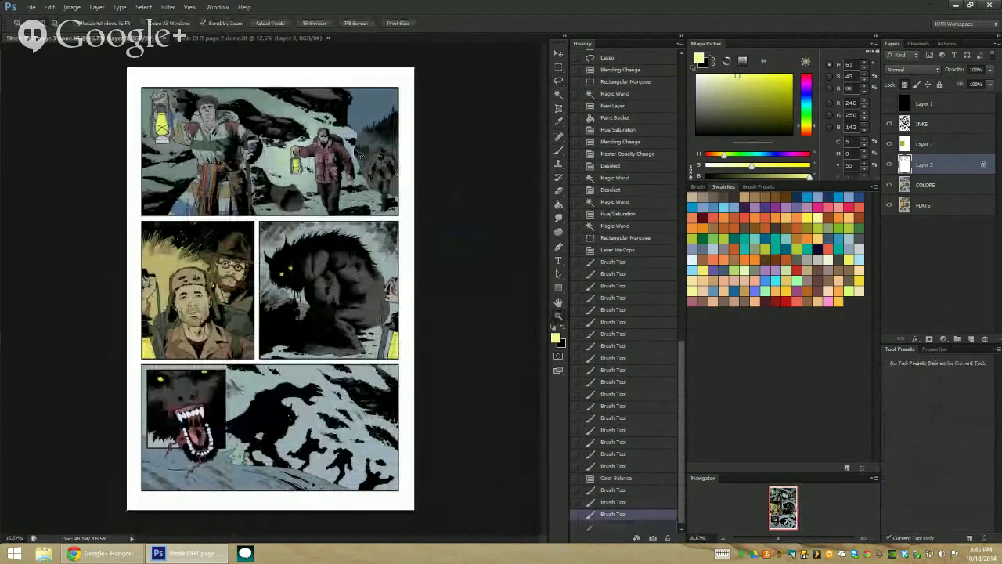
key(ctrl+alt+z)
key(b)
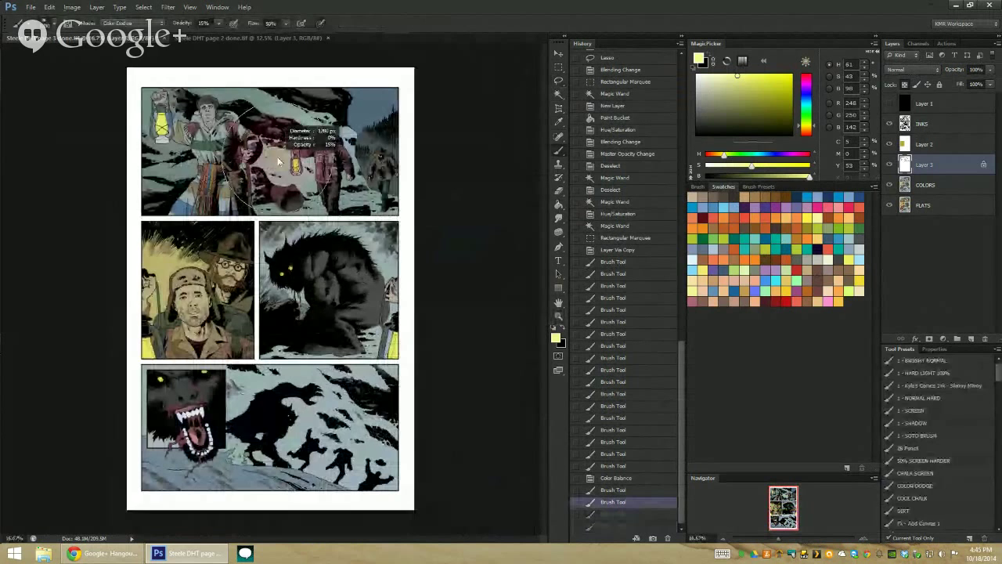
drag(253, 140, 270, 178)
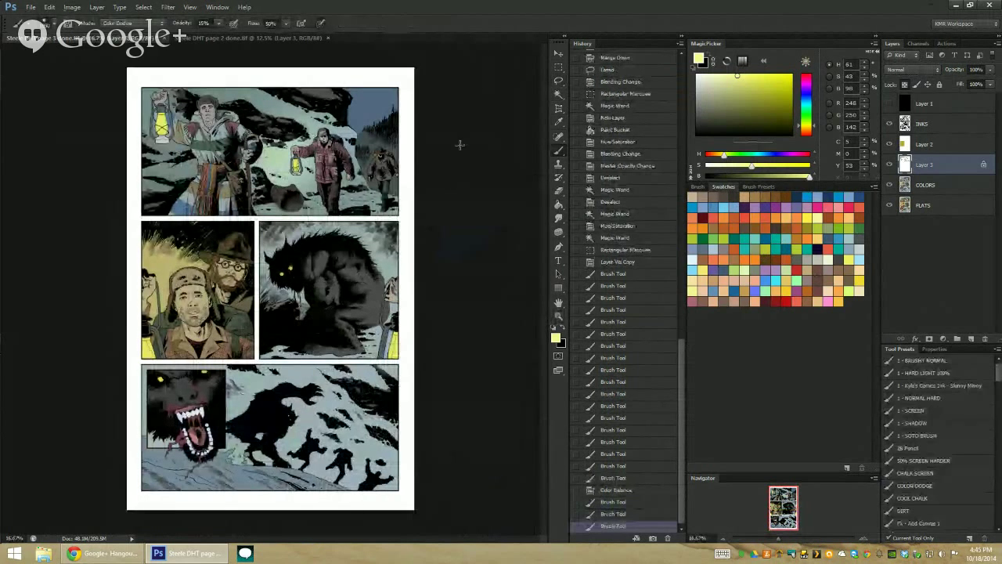
After a brief trial selection, add a new empty Layer 4 above INKS
key(z)
click(373, 183)
key(w)
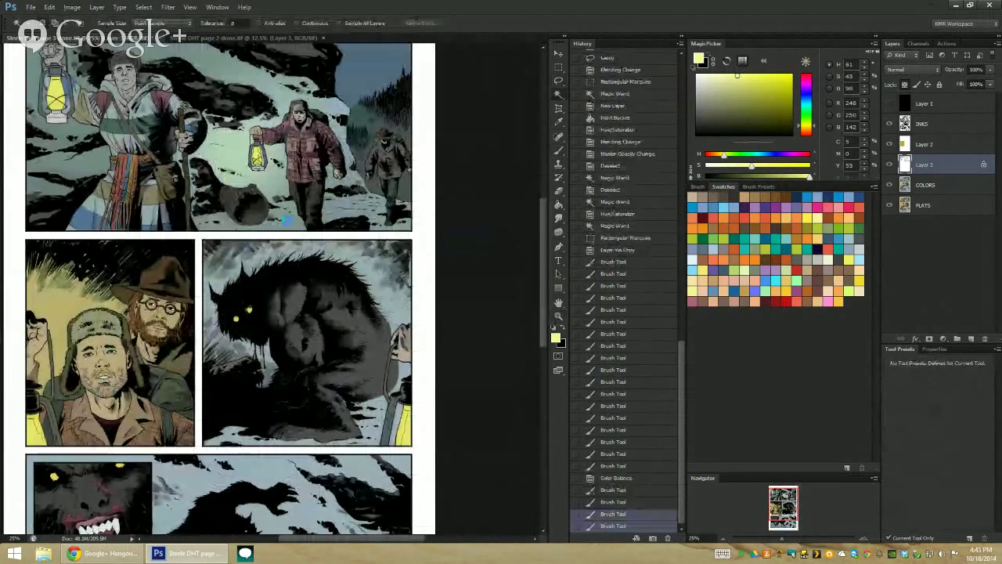
click(286, 222)
key(ctrl+d)
key(l)
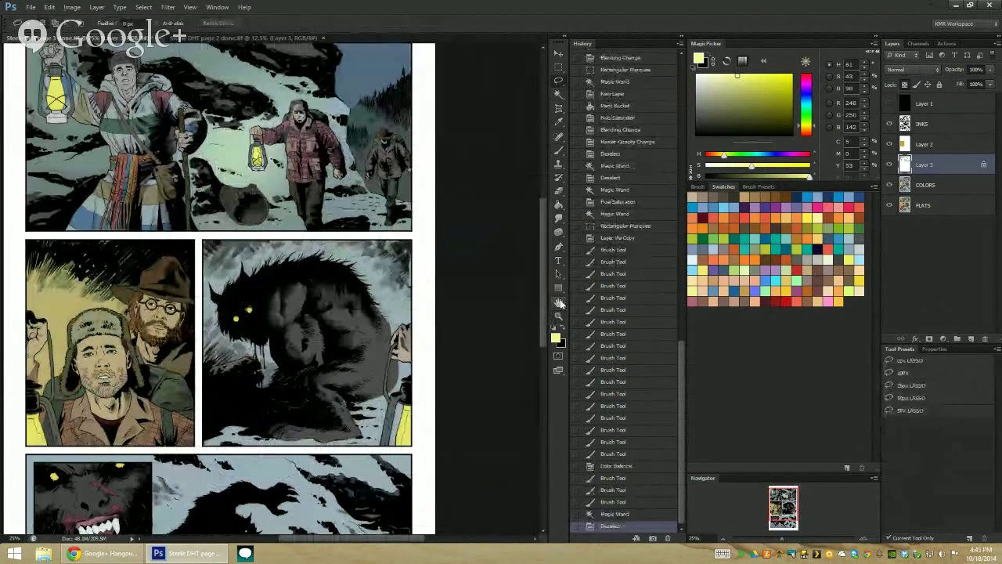
key(z)
alt+click(515, 329)
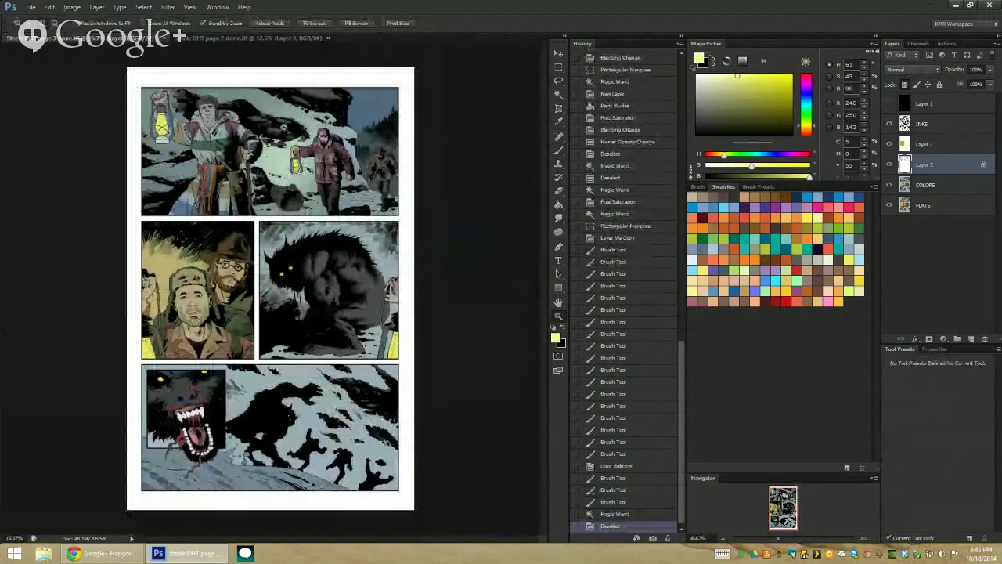
key(ctrl+shift+alt+n)
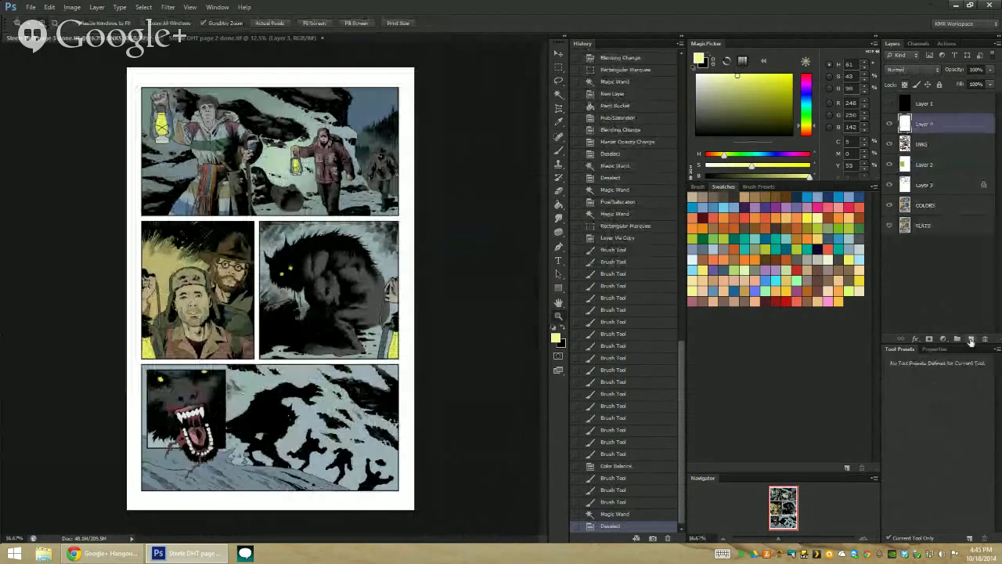
Fill Layer 4 with black and set its blend mode to Screen
key(g)
click(696, 134)
click(270, 290)
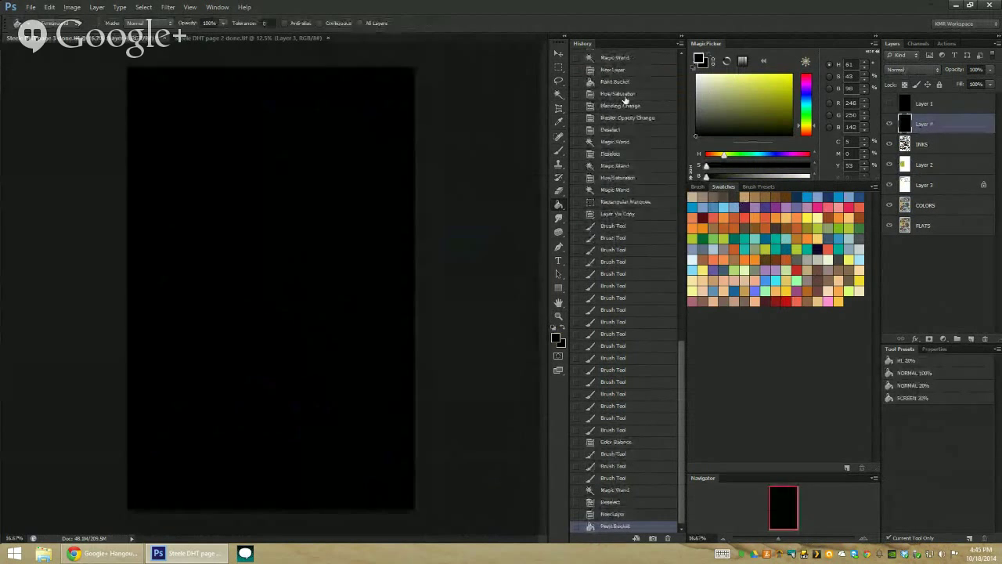
click(912, 70)
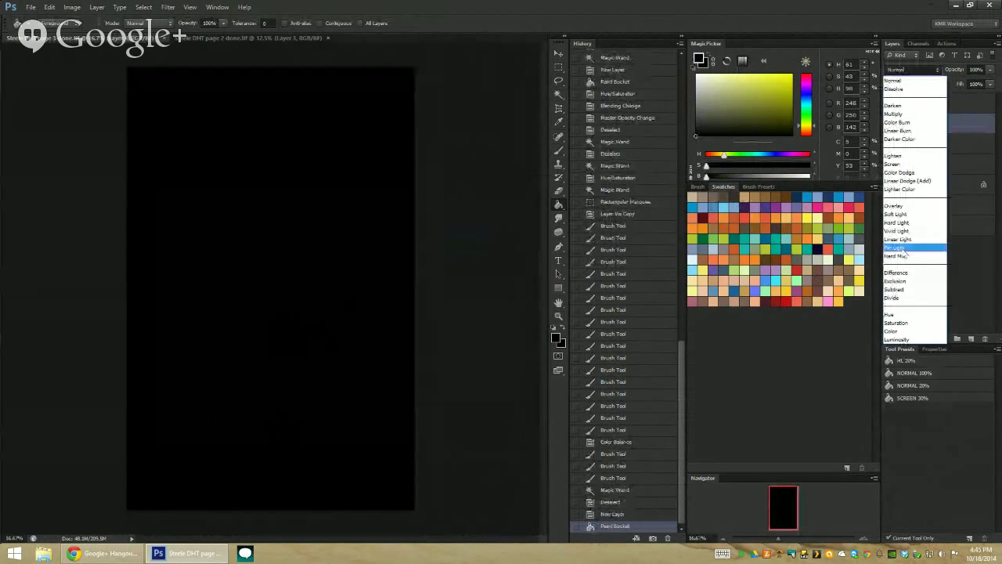
click(901, 163)
click(255, 172)
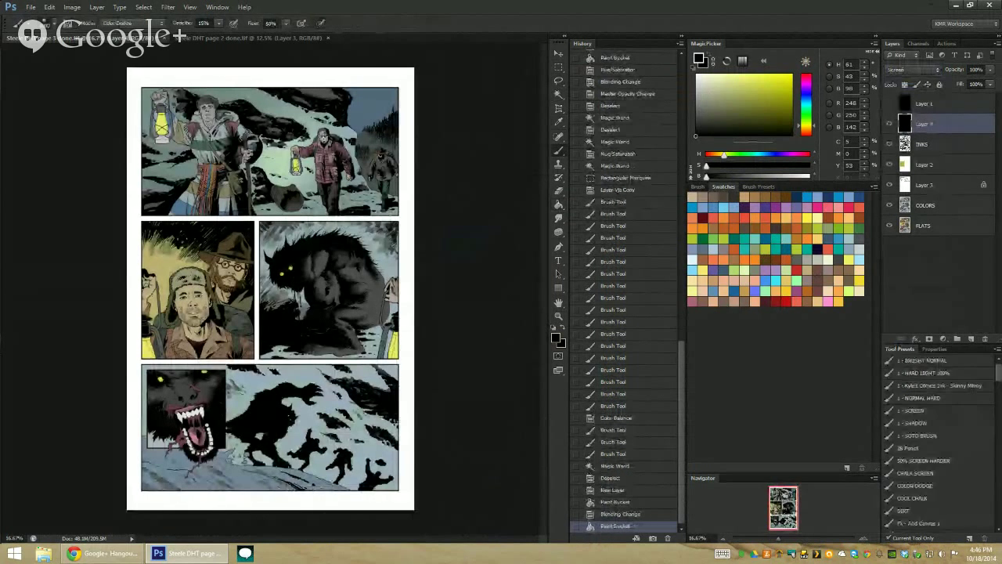
Paint a pale-yellow glow around the middle traveller's lantern with the 1 - SCREEN preset
key(z)
click(311, 158)
key(b)
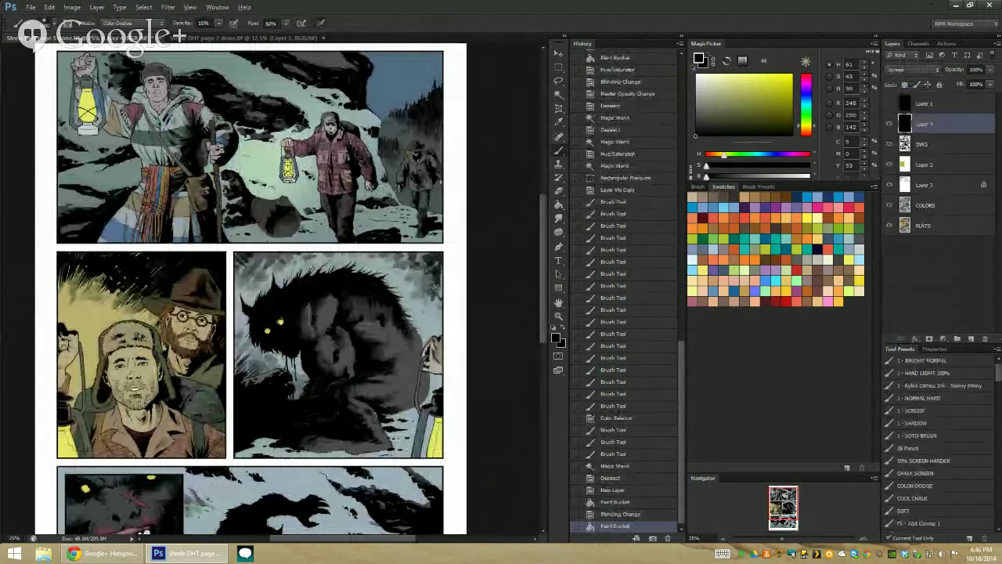
click(752, 80)
click(737, 75)
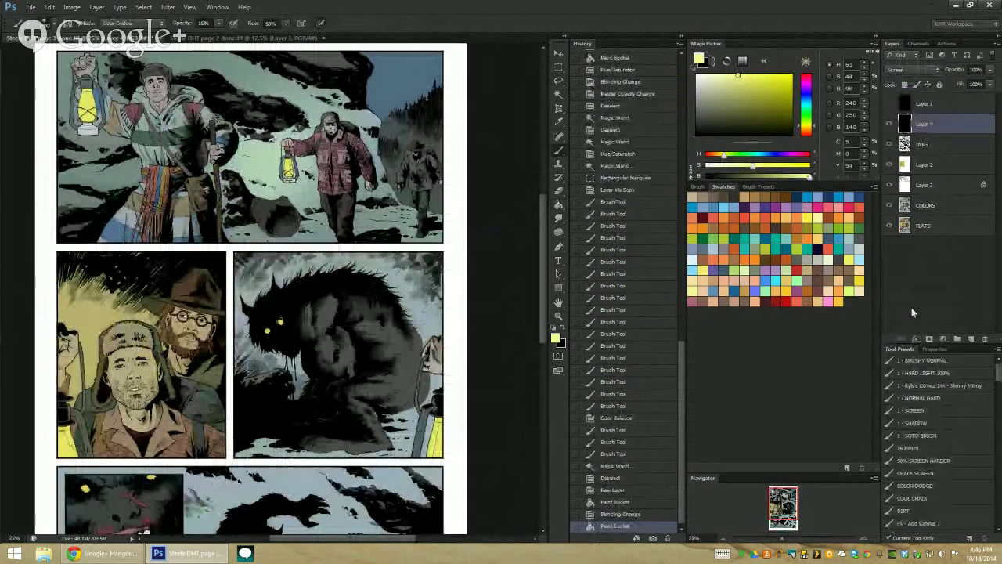
click(912, 410)
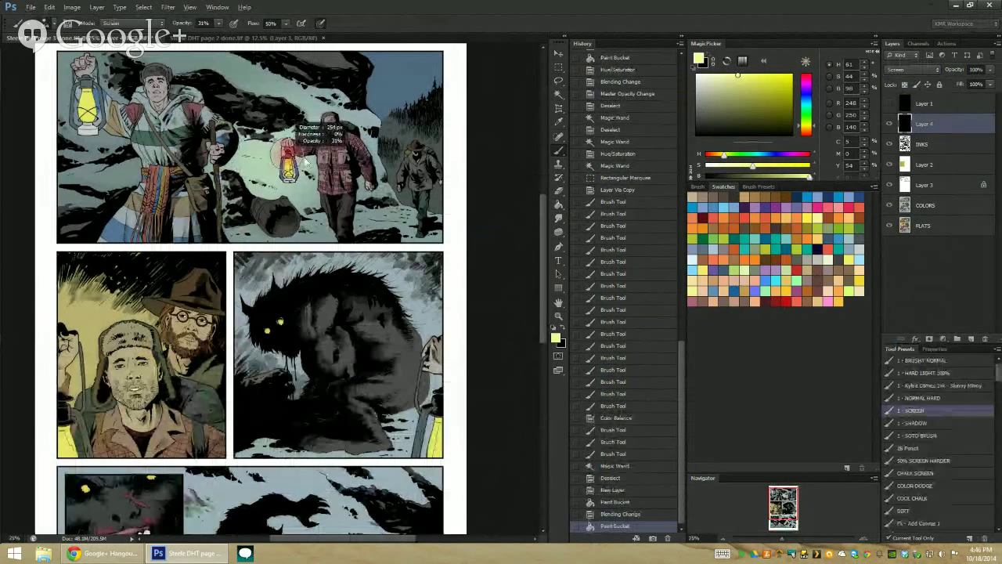
click(291, 177)
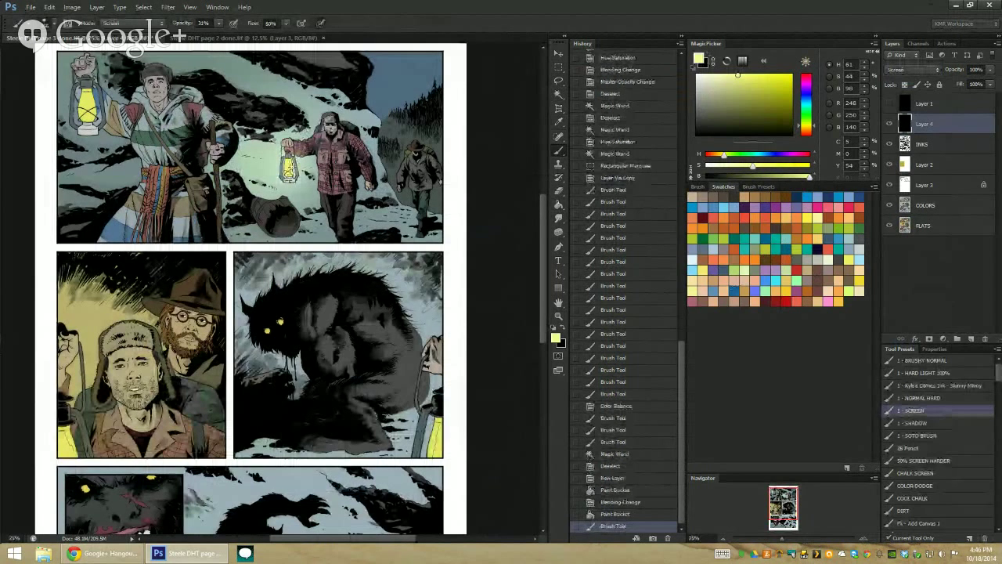
key(shift+8)
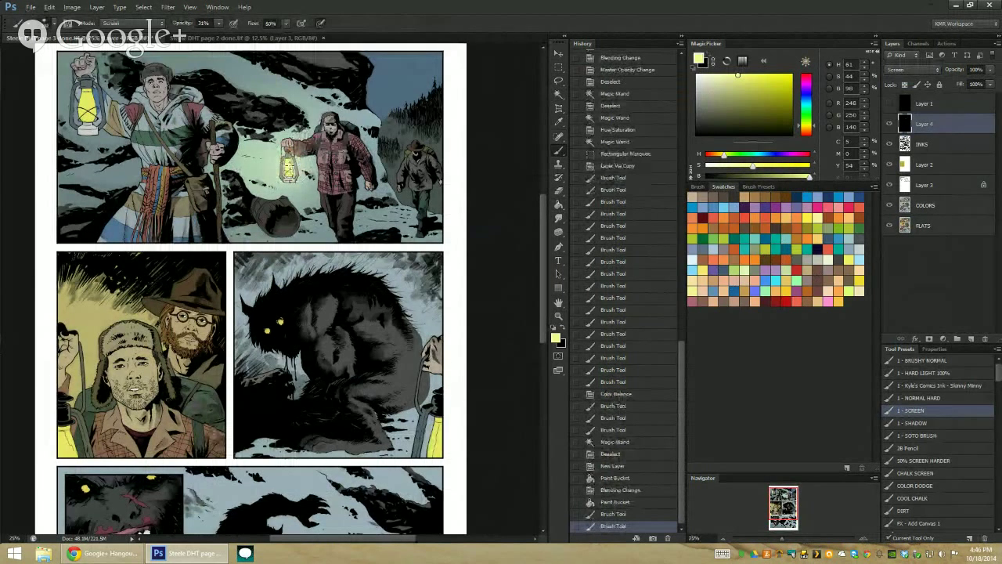
click(290, 168)
key(shift+5)
click(289, 168)
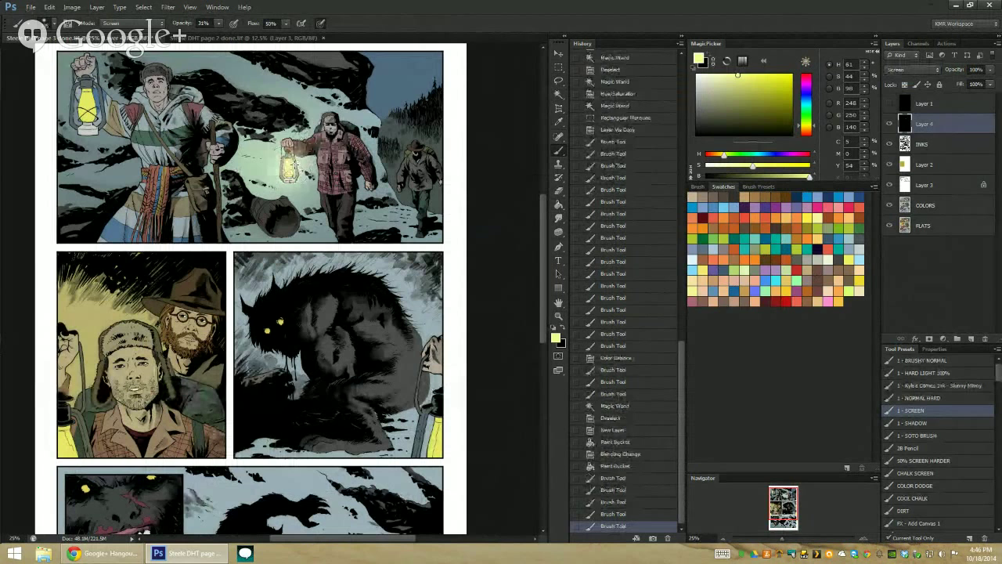
Zoom out to check the lantern glow on the page, then back into the top panel
click(558, 317)
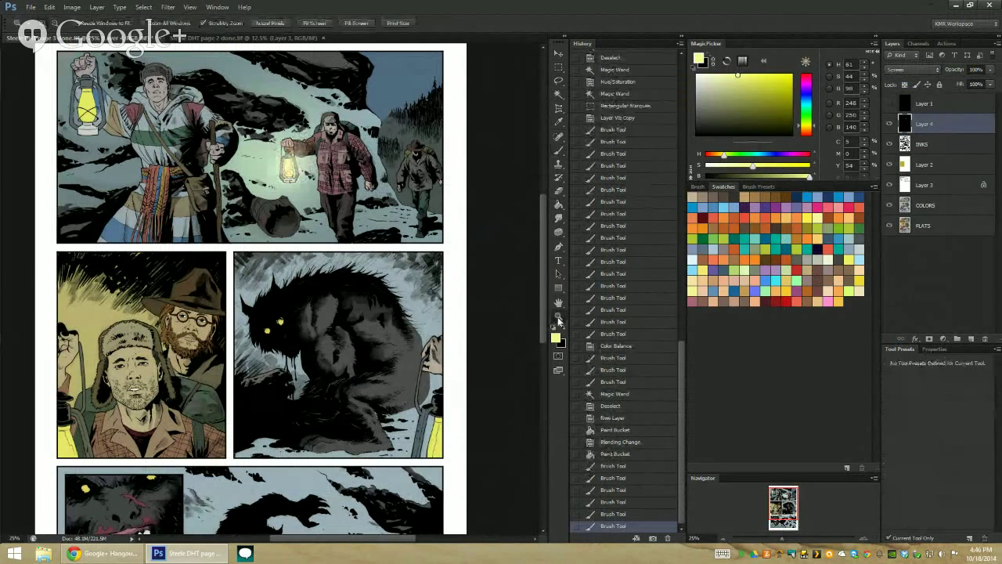
alt+click(525, 331)
alt+click(494, 227)
click(345, 188)
click(195, 147)
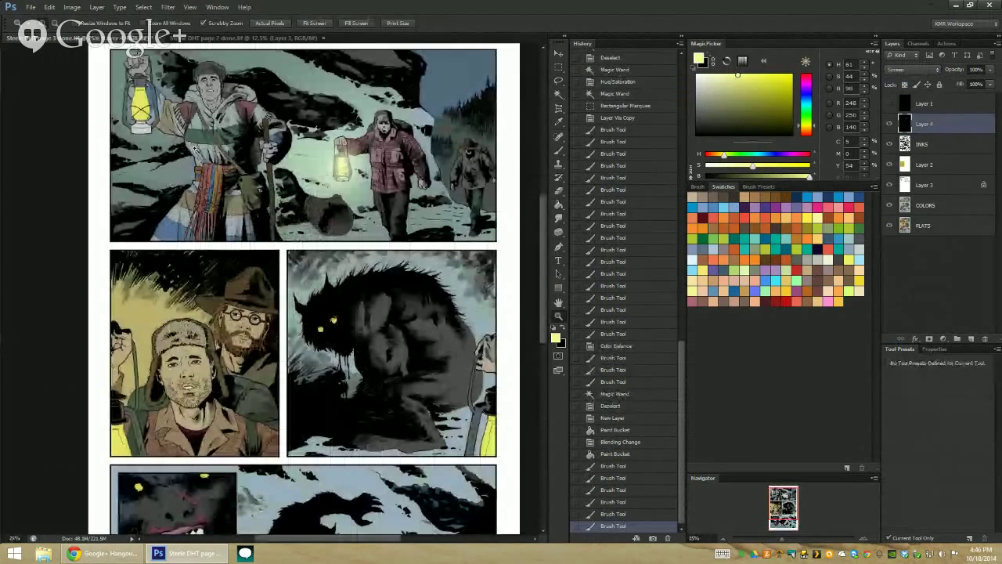
key(ctrl+plus)
Select the top panel area on COLORS and merge Layer 3 down into COLORS
key(m)
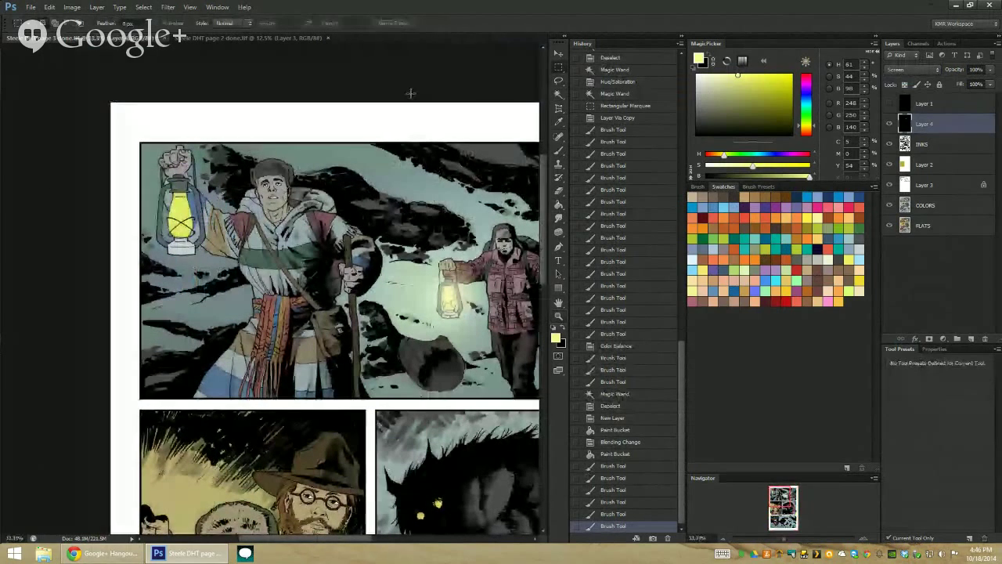
drag(135, 134, 298, 371)
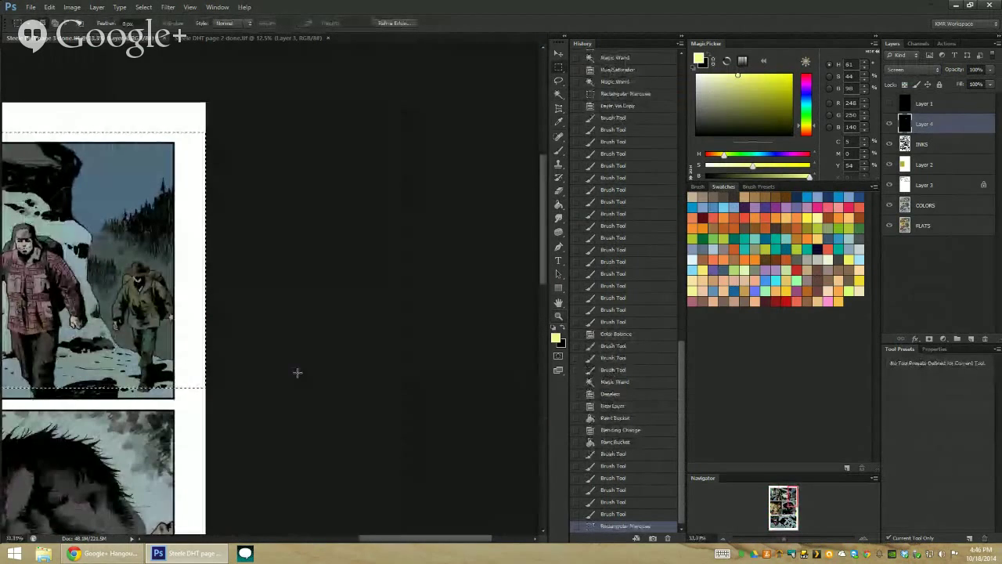
key(l)
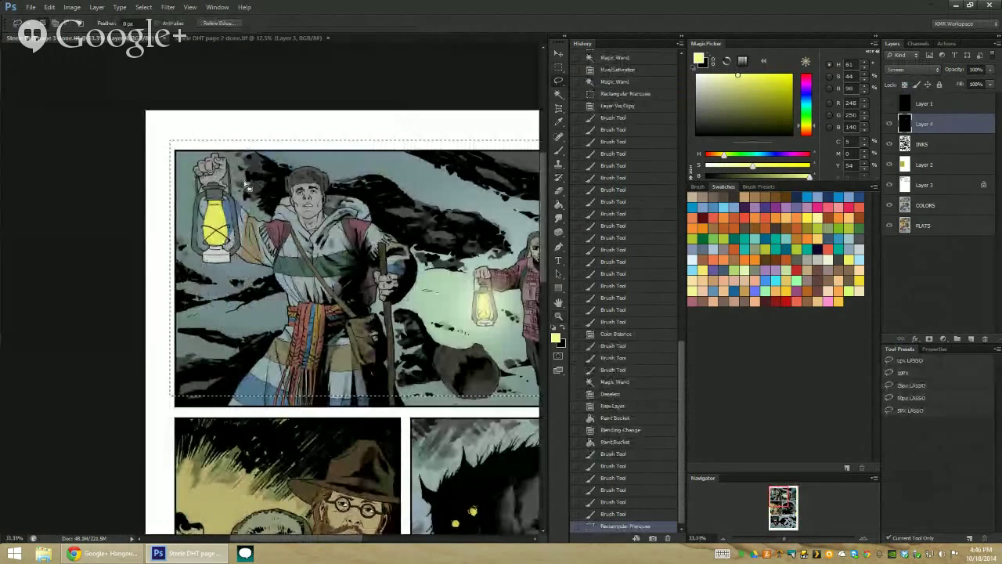
click(922, 206)
key(w)
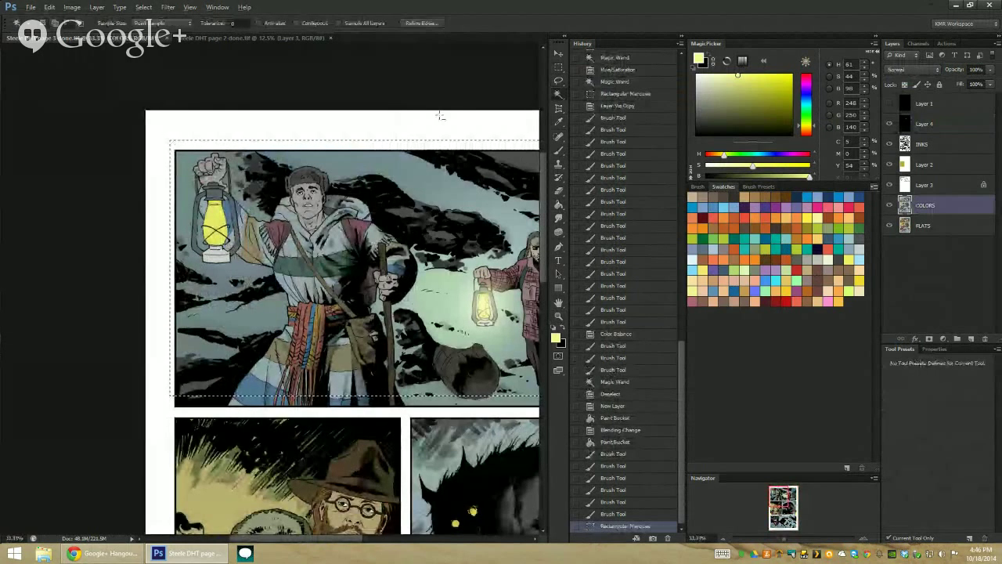
click(441, 116)
right_click(939, 184)
click(943, 420)
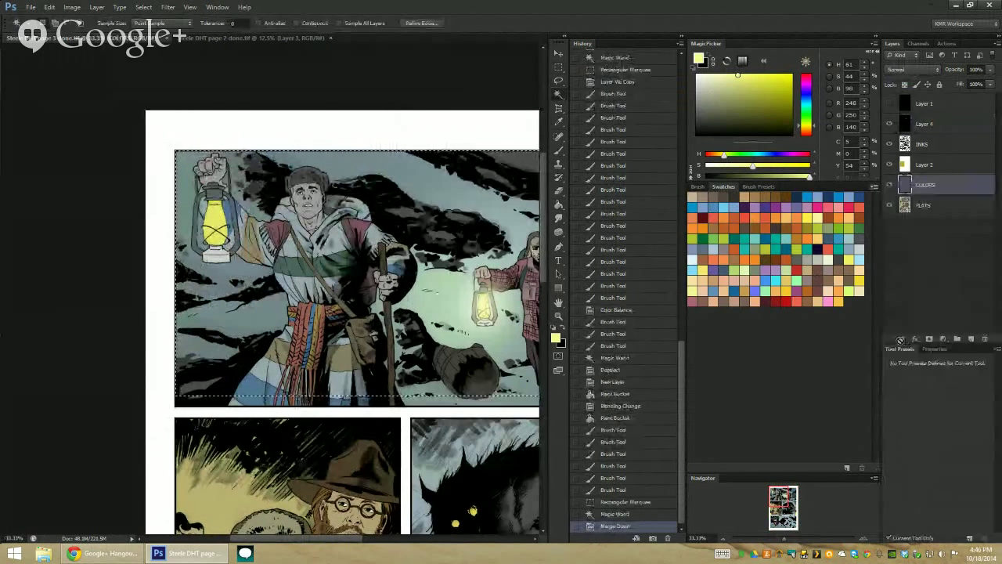
Paint a soft glow over the first lantern on Layer 4 with the 1 - SCREEN brush
key(b)
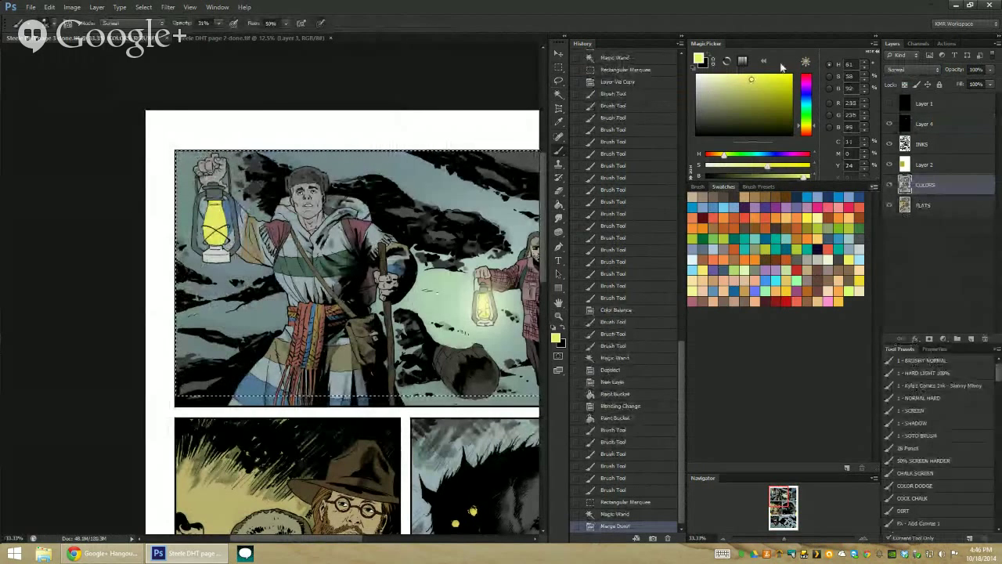
click(924, 413)
click(928, 124)
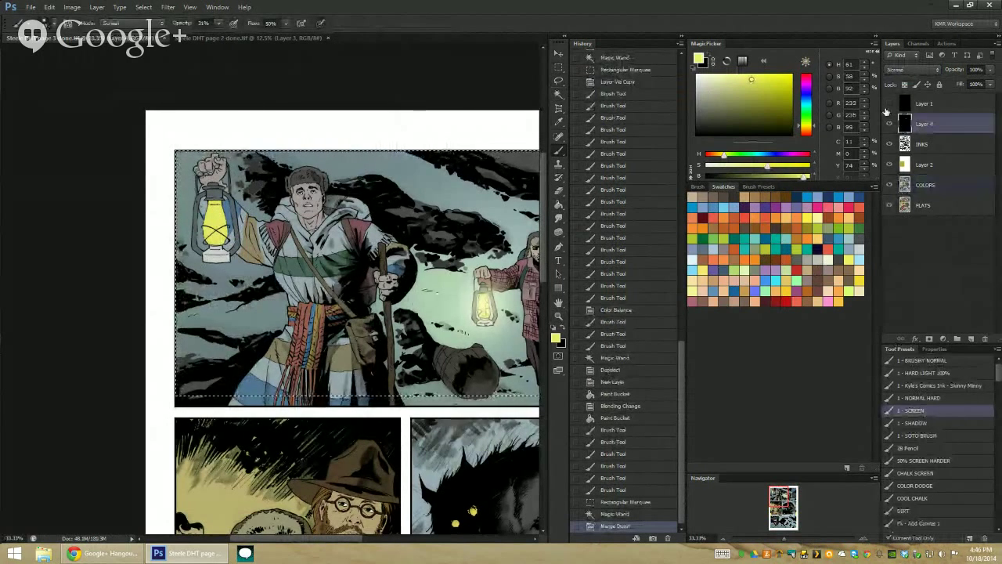
drag(227, 203, 220, 210)
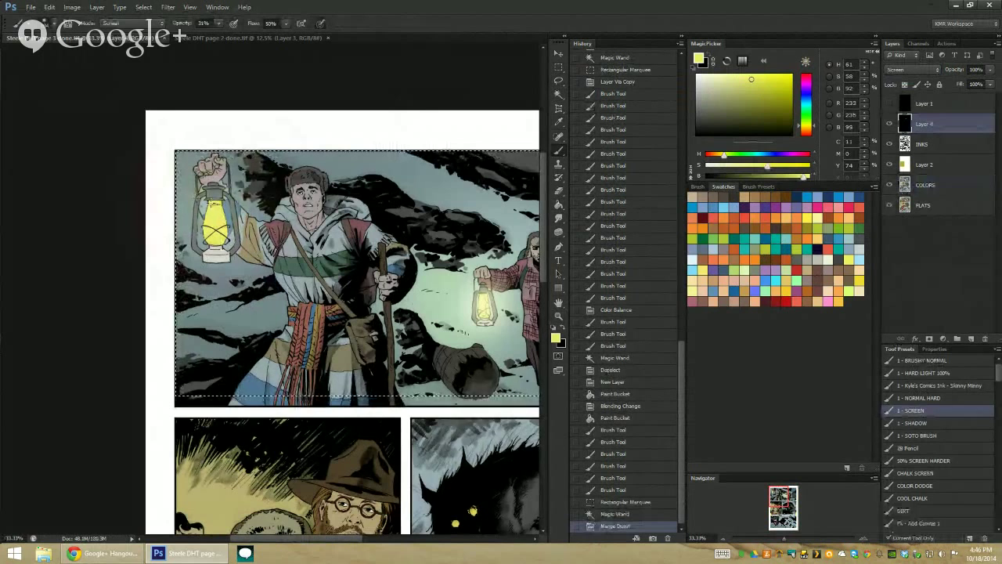
click(218, 213)
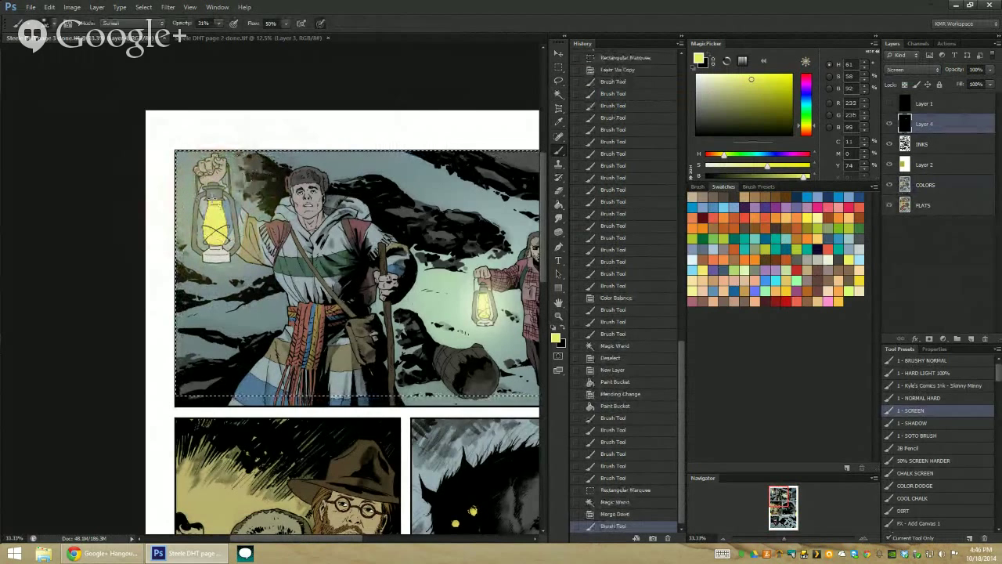
click(215, 227)
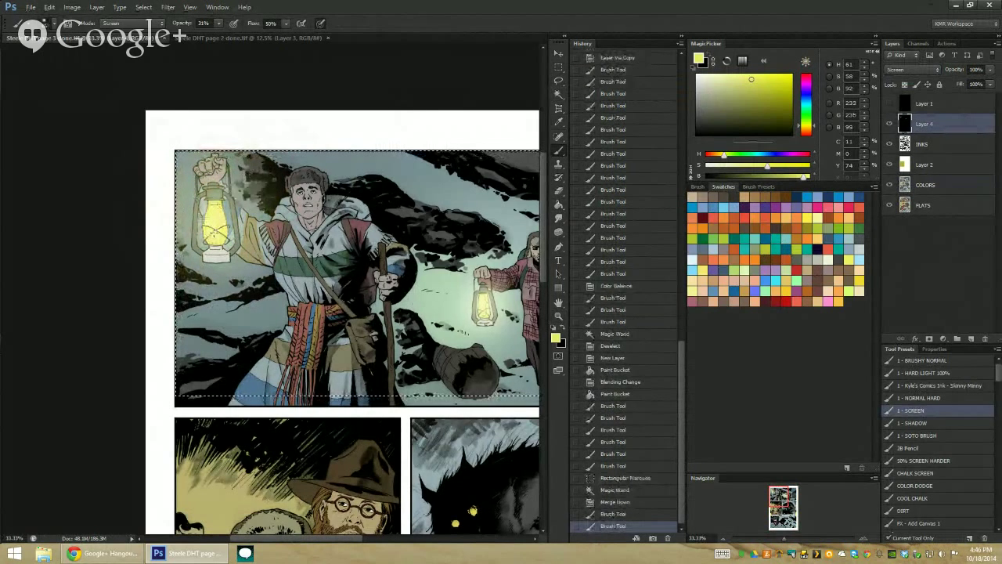
click(213, 232)
click(214, 231)
click(215, 230)
click(215, 228)
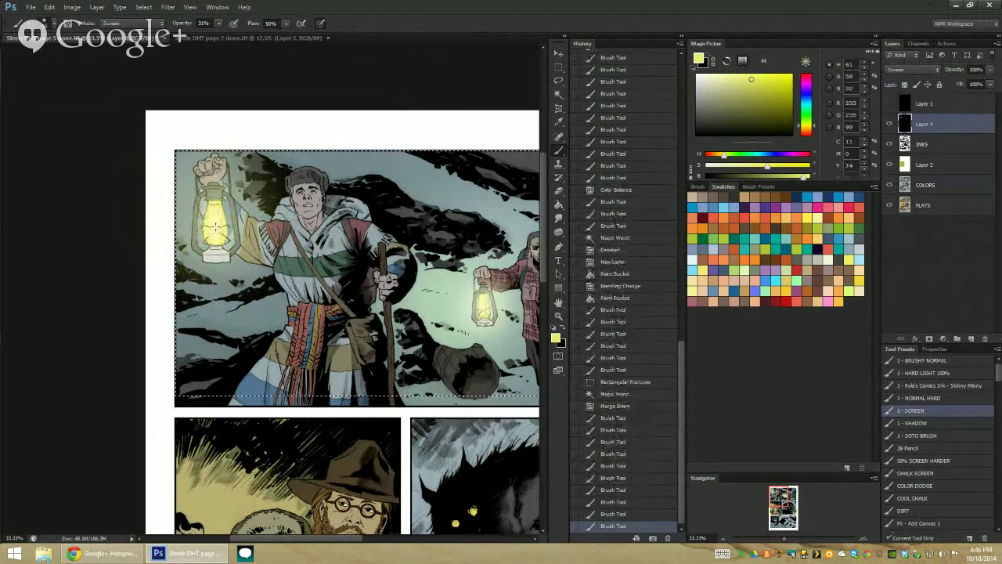
click(214, 227)
Add glow around the second lantern, deselect, and fit the page on screen
drag(484, 307, 350, 235)
click(349, 235)
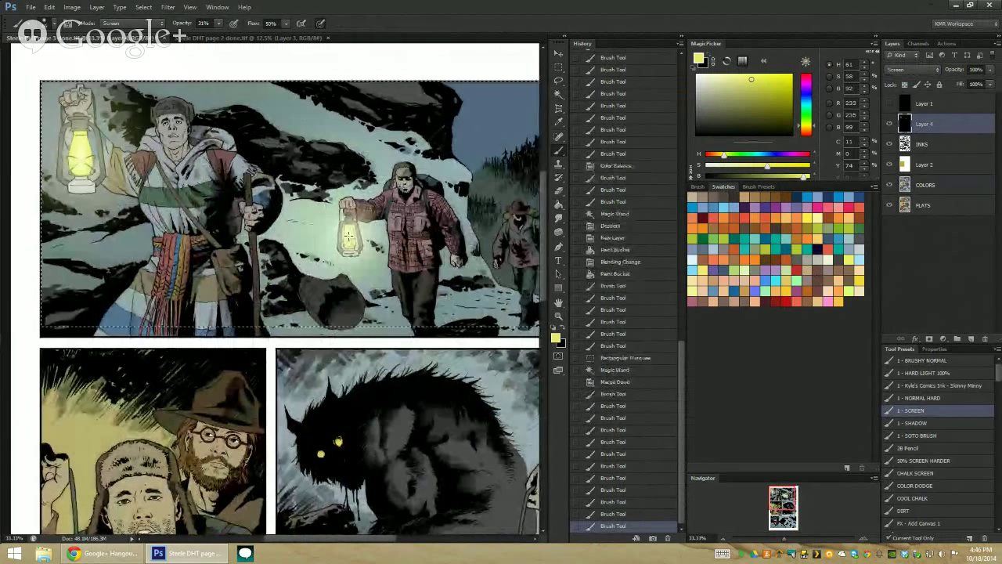
key(l)
key(ctrl+d)
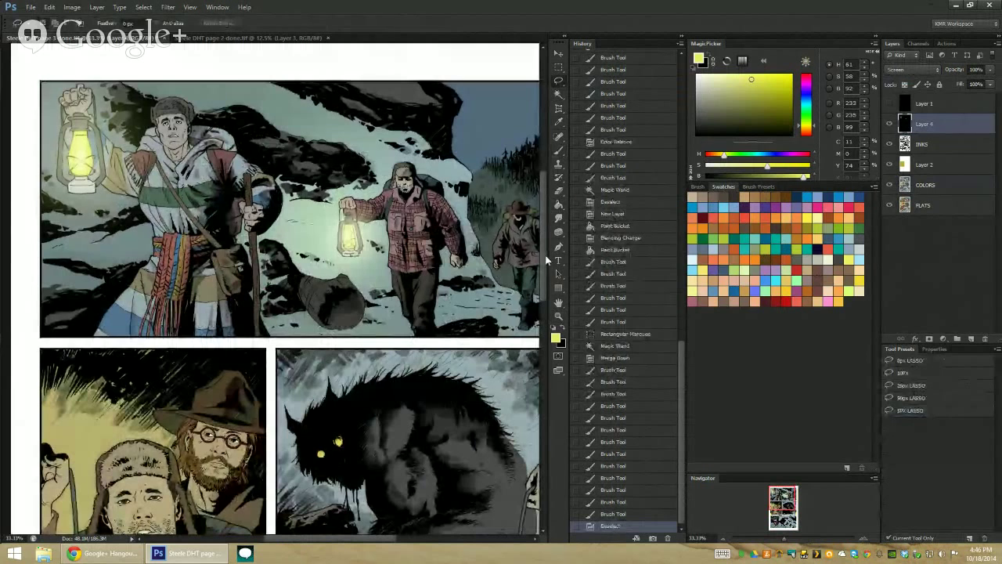
key(z)
key(ctrl+0)
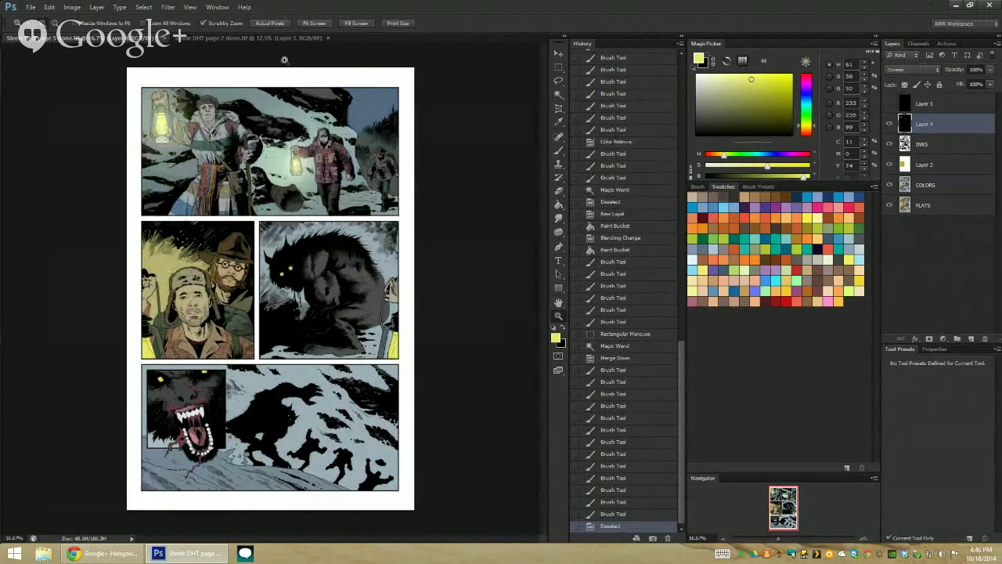
Zoom in and Magic Wand-select the middle-left panel from Layer 2
click(206, 271)
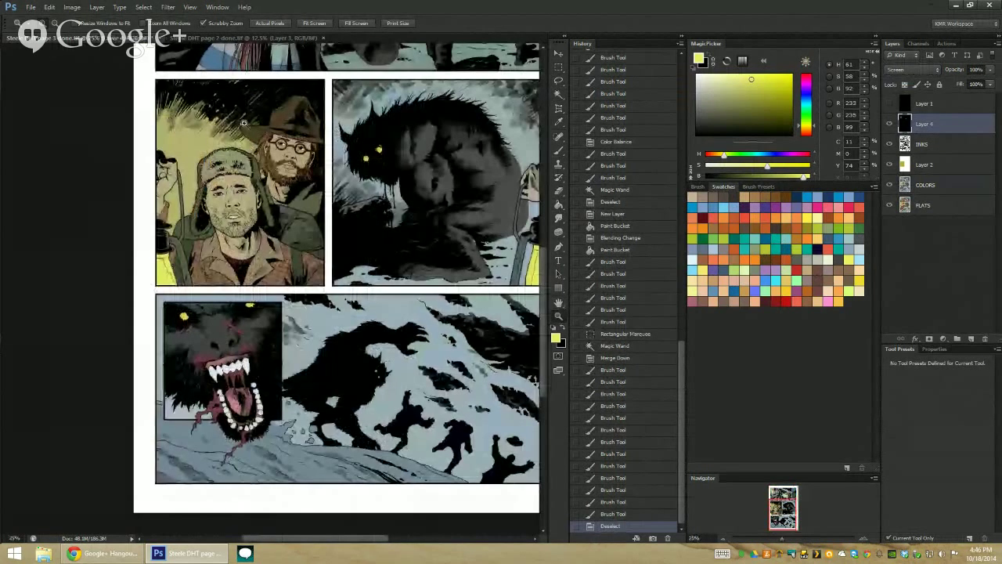
click(558, 66)
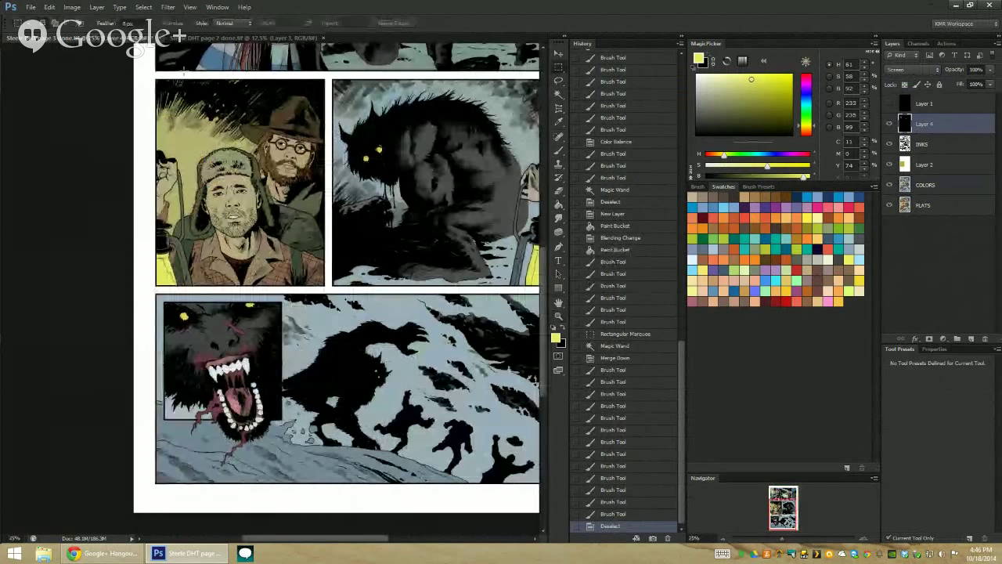
click(929, 165)
key(w)
click(464, 155)
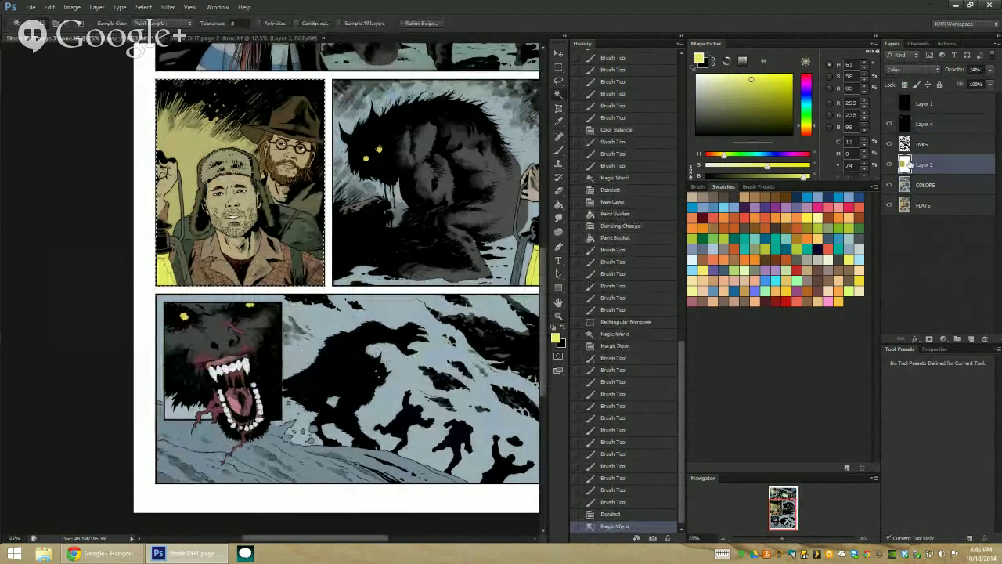
Paint a soft yellow glow around the lower-left lantern on Layer 4
click(925, 124)
key(b)
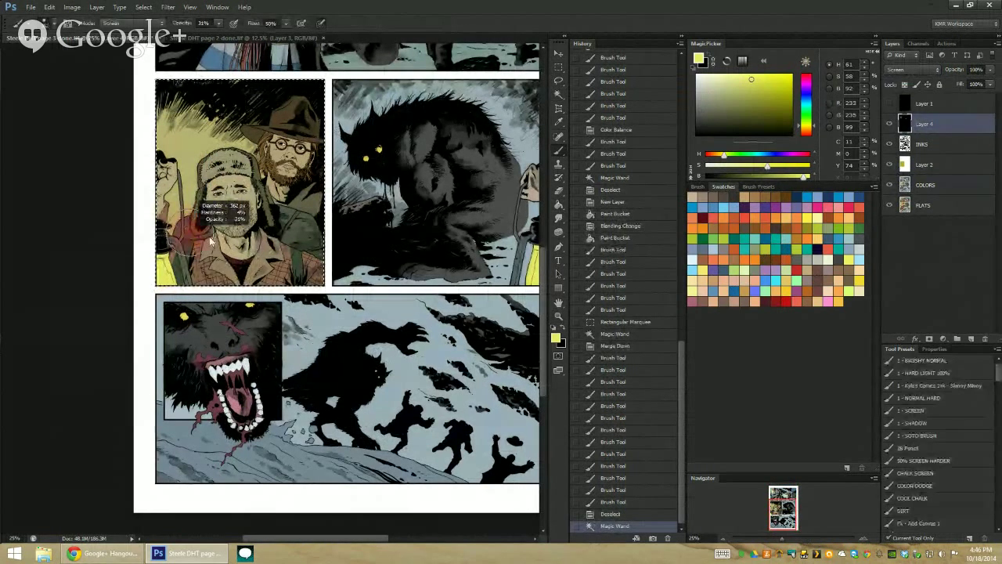
click(165, 263)
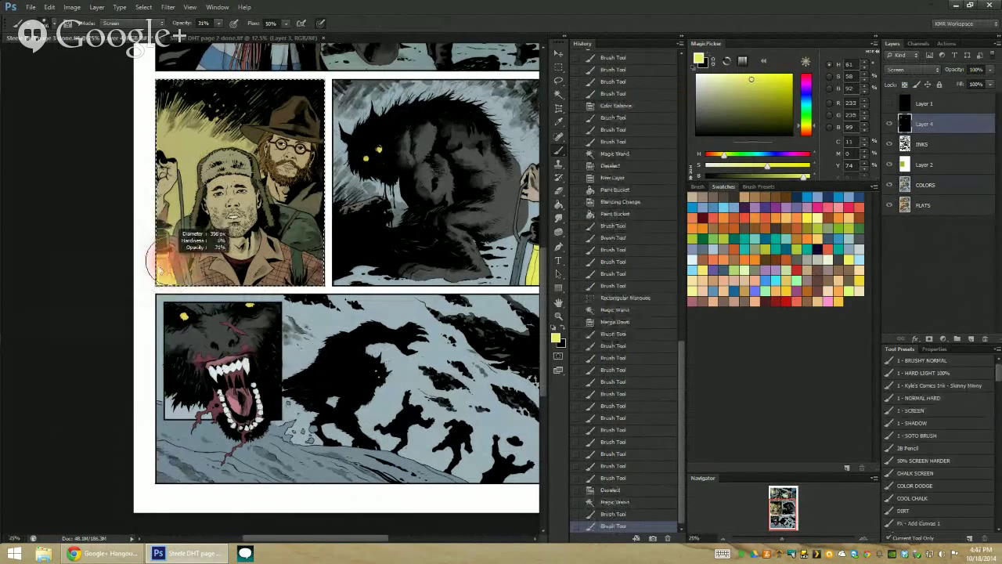
drag(161, 262, 177, 268)
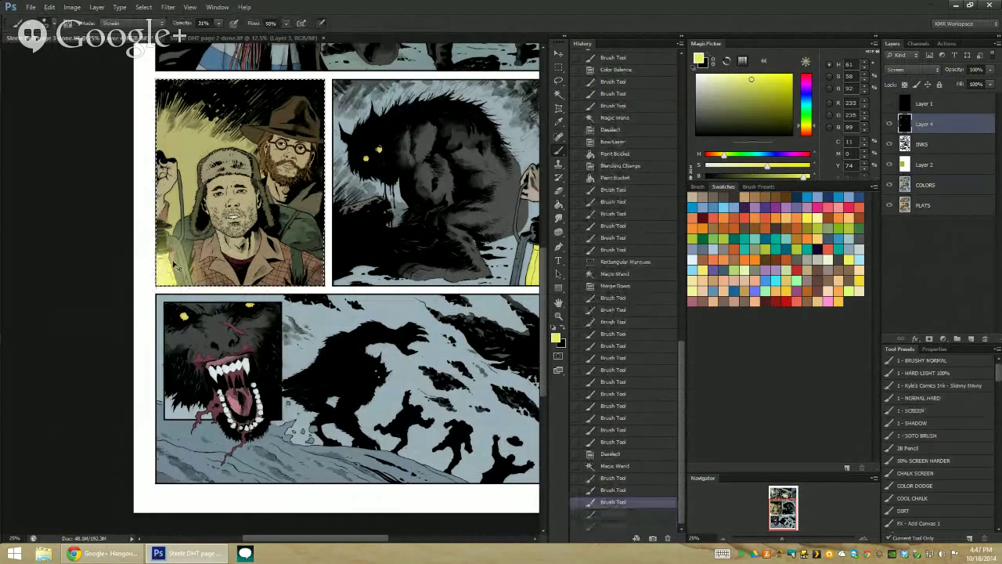
key(ctrl+shift+z)
key(ctrl+shift+z)
key(ctrl+shift+z)
key(ctrl+shift+z)
key(ctrl+shift+z)
key(ctrl+shift+z)
key(ctrl+shift+z)
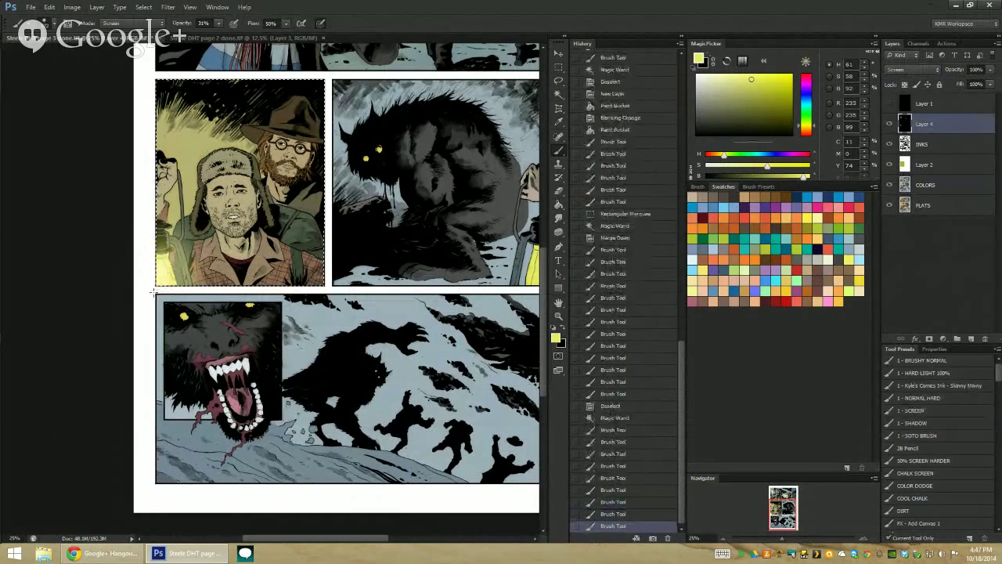
key(ctrl+shift+z)
key(ctrl+shift+z)
key(ctrl+shift+z)
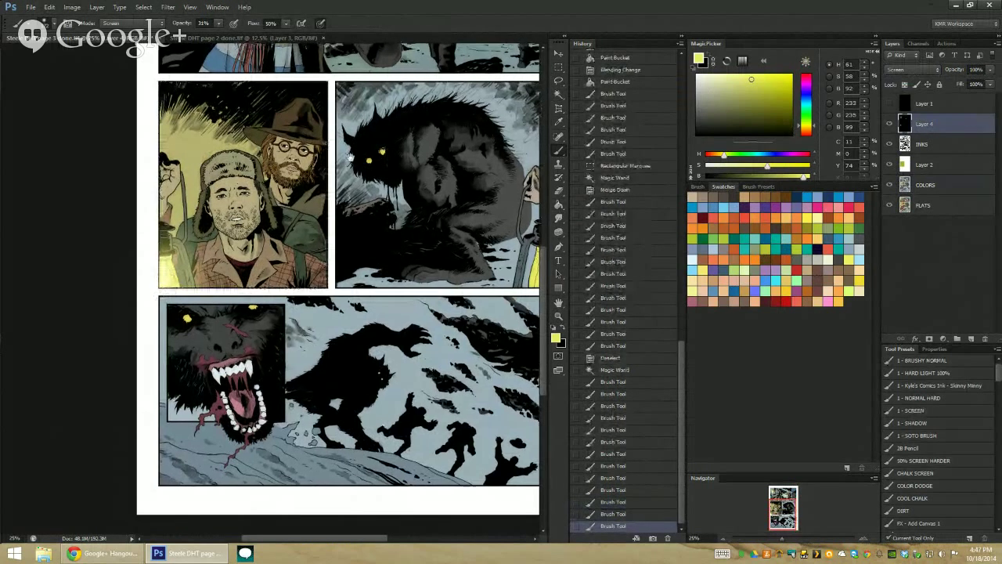
Select the werewolf panel with the marquee, refining it from the FLATS layer
mouse_move(391, 201)
mouse_down()
mouse_move(290, 166)
mouse_move(288, 144)
mouse_up()
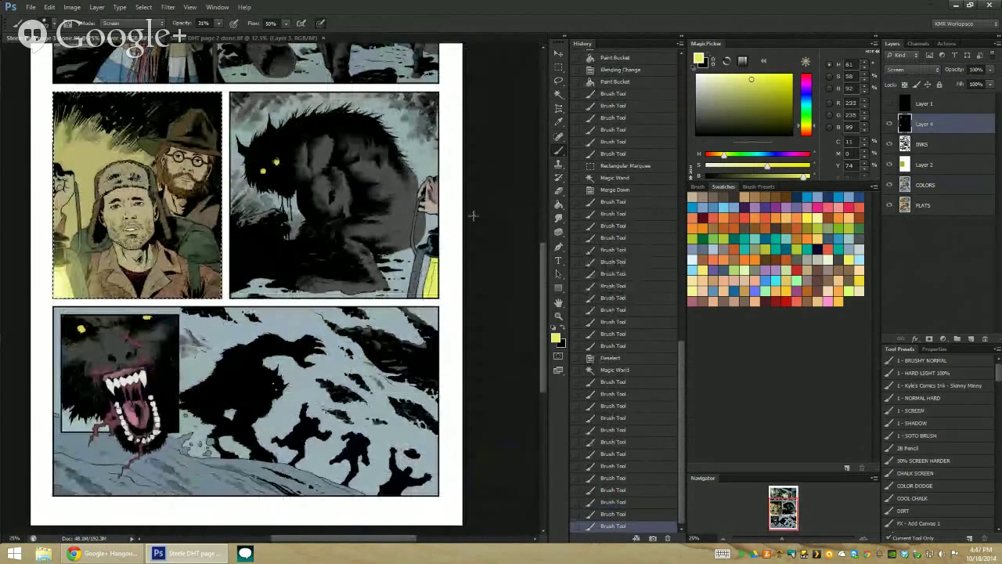
key(m)
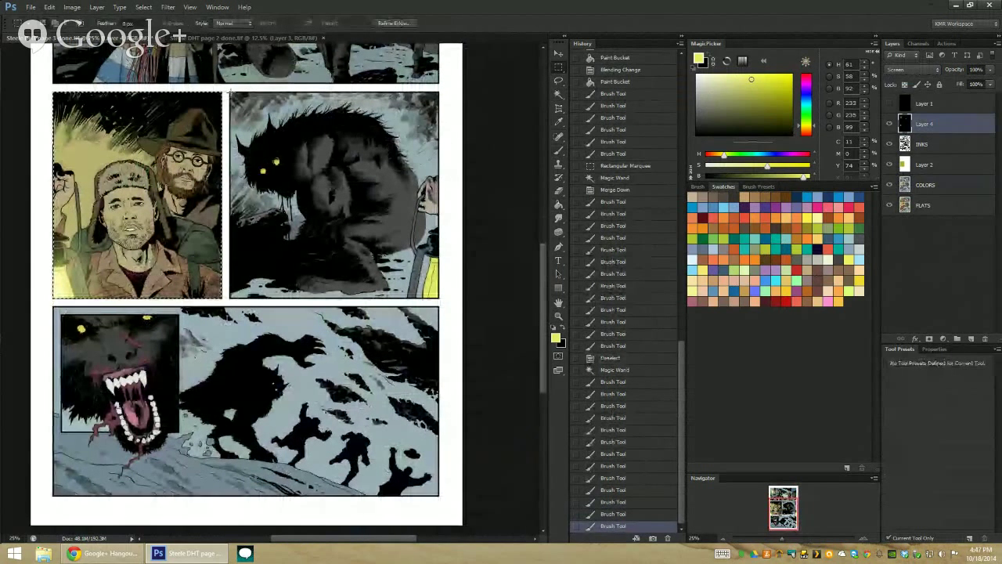
drag(227, 89, 452, 300)
key(w)
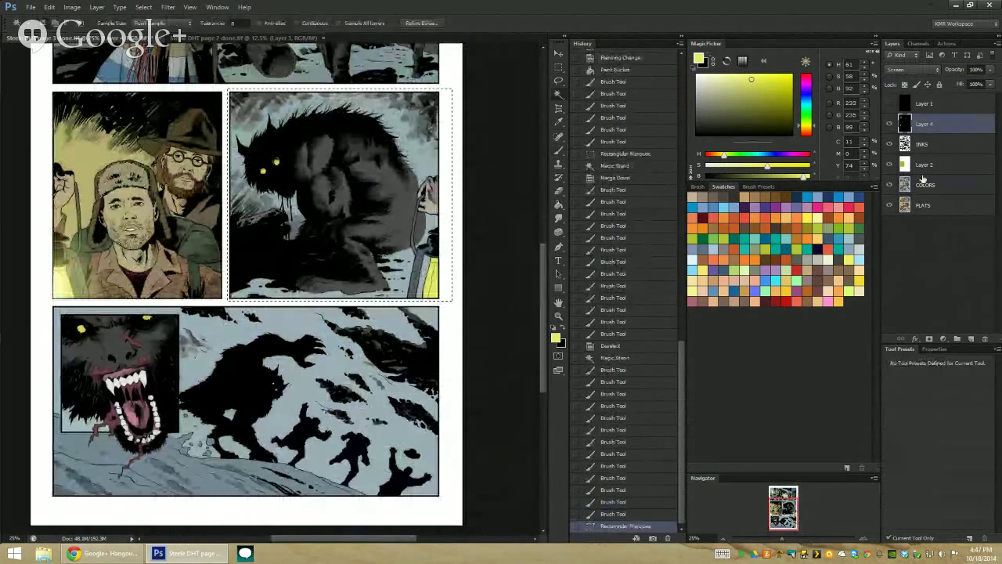
key(alt+comma)
click(443, 140)
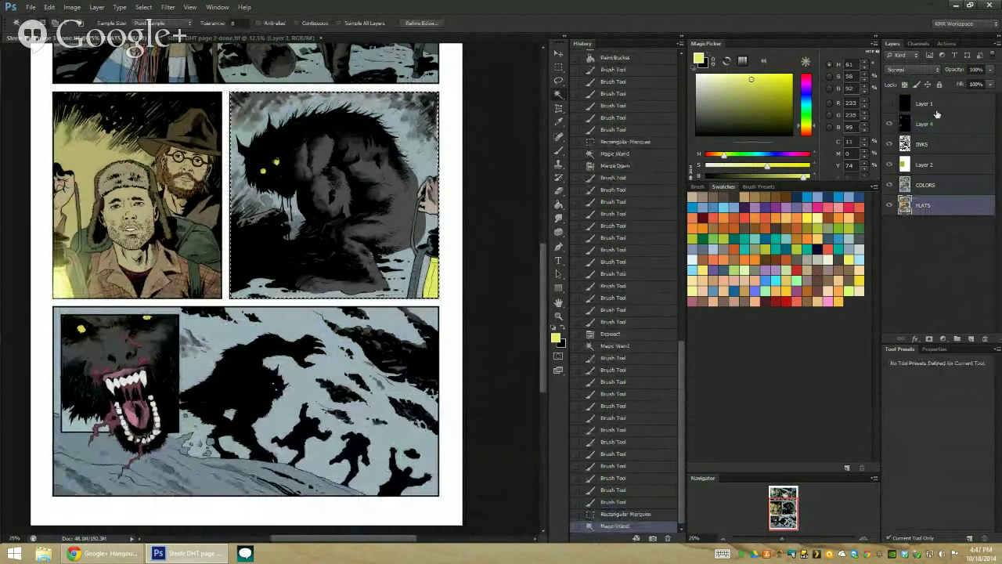
Paint warm yellow light over the werewolf's lower body and the panel's right edge
key(b)
key(alt+bracketright)
key(alt+bracketright)
key(alt+bracketright)
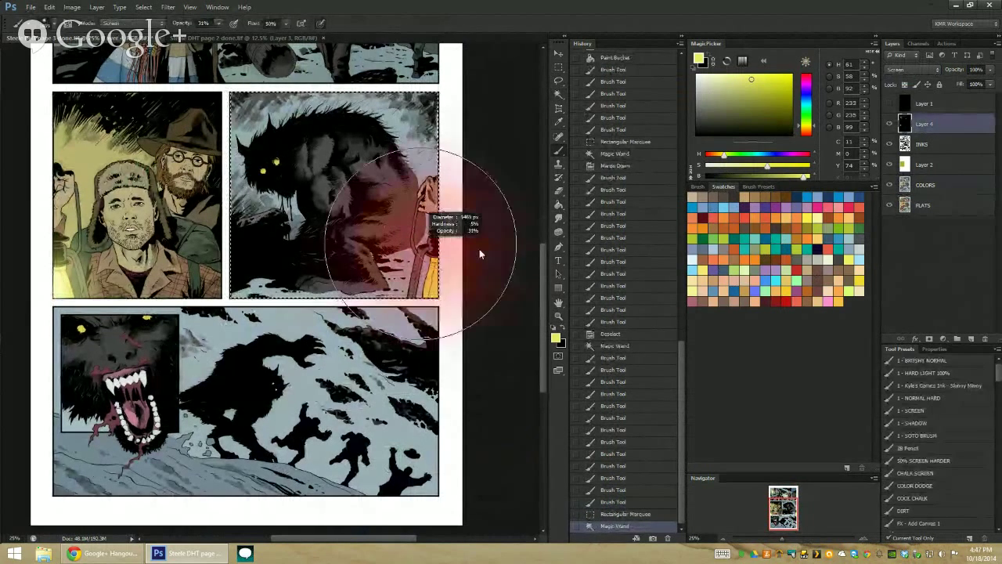
drag(423, 195, 368, 258)
drag(436, 129, 432, 227)
mouse_move(423, 188)
mouse_down()
mouse_move(356, 270)
mouse_move(411, 235)
mouse_move(435, 110)
mouse_move(436, 235)
mouse_move(436, 102)
mouse_up()
Deselect and zoom out to view the whole page
key(l)
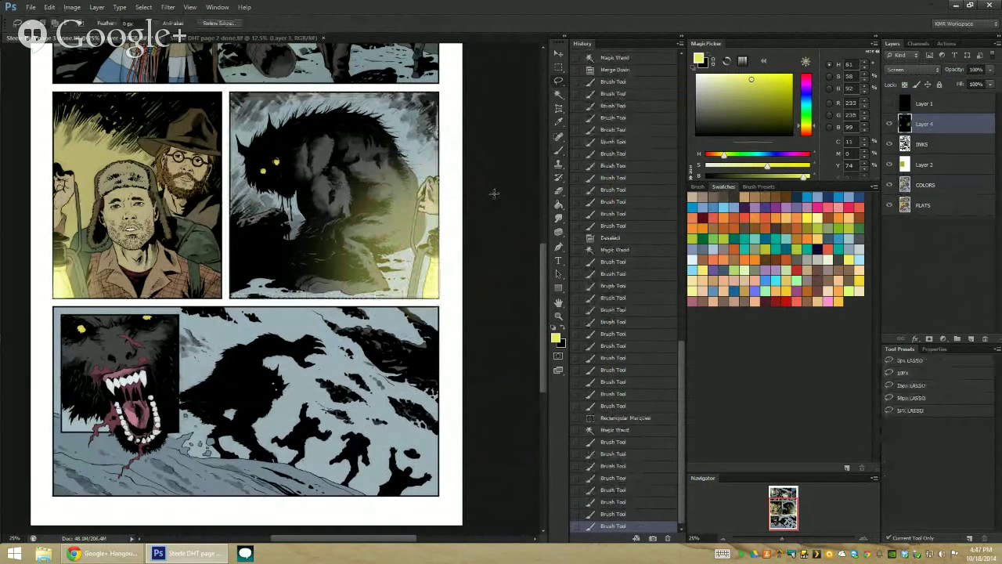
key(ctrl+d)
key(z)
key(ctrl+minus)
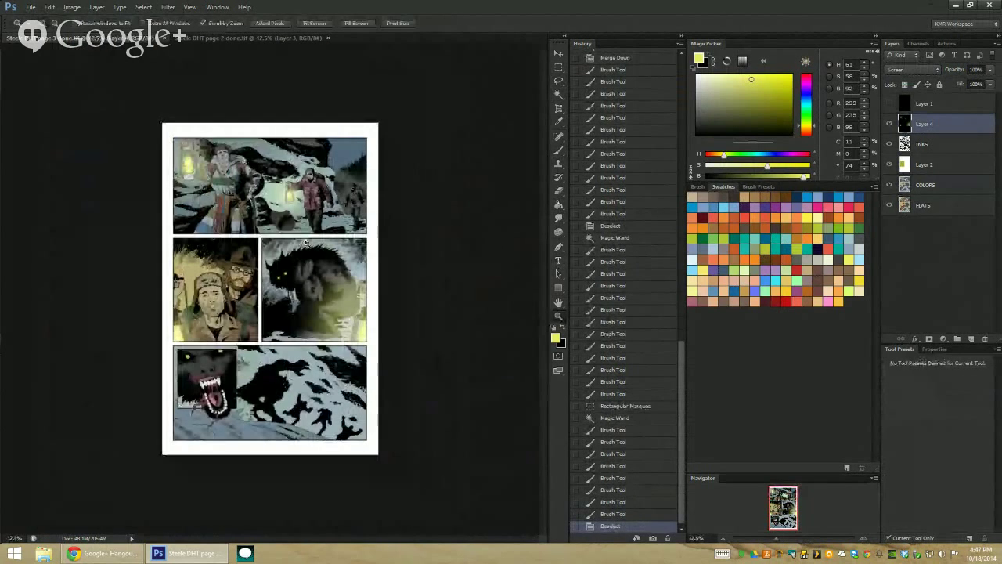
click(306, 244)
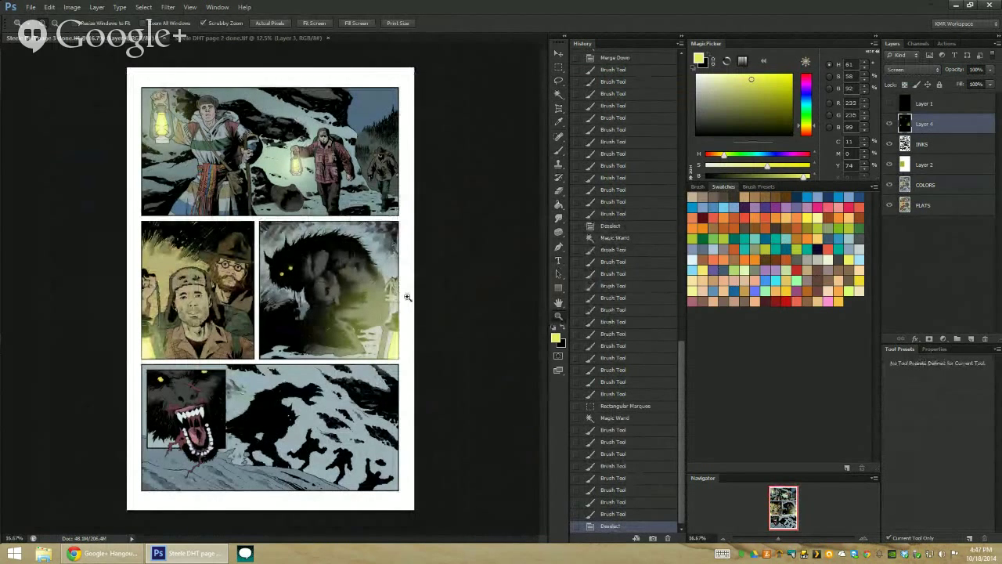
Select the flat colour areas from FLATS, subtracting the top panel
click(929, 187)
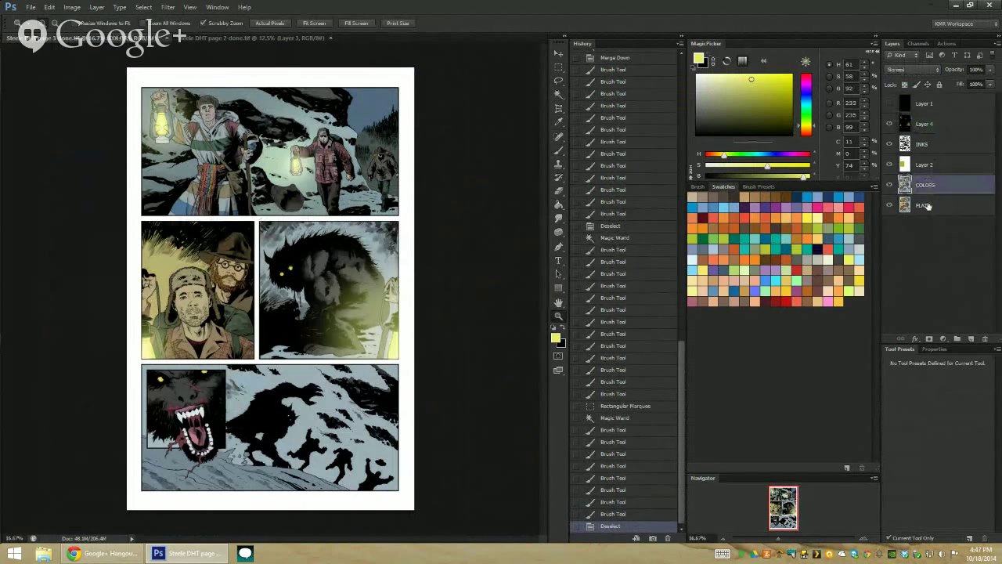
click(924, 205)
key(w)
click(394, 299)
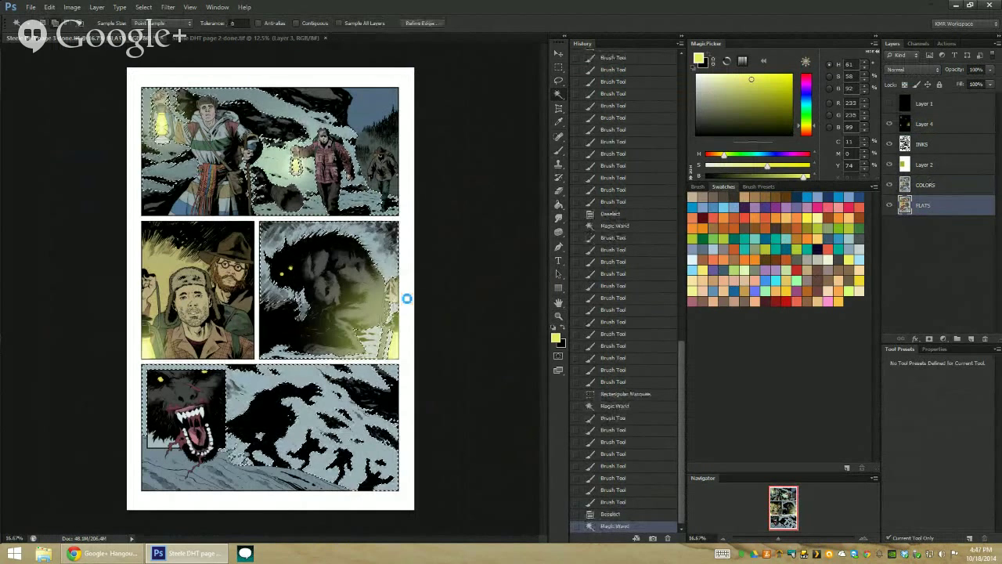
key(l)
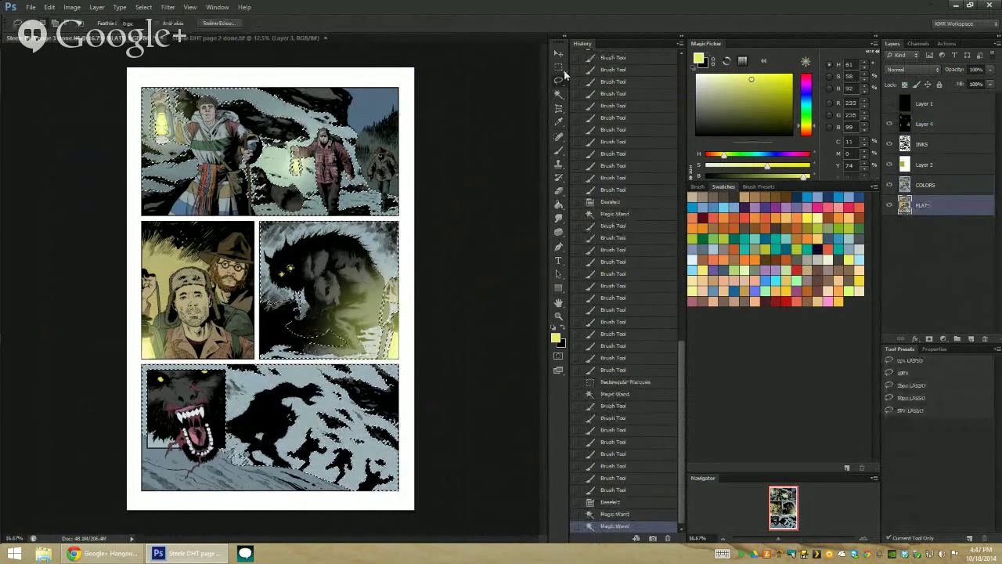
key(m)
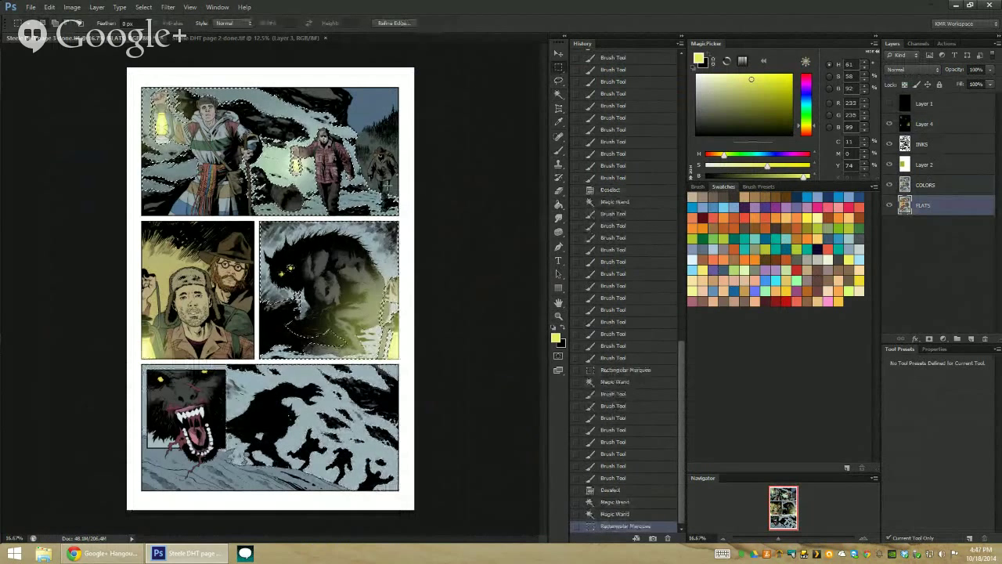
drag(404, 218, 33, 81)
Paint Screen lantern glow on COLORS along the werewolf panel's right edge
key(b)
key(ctrl+plus)
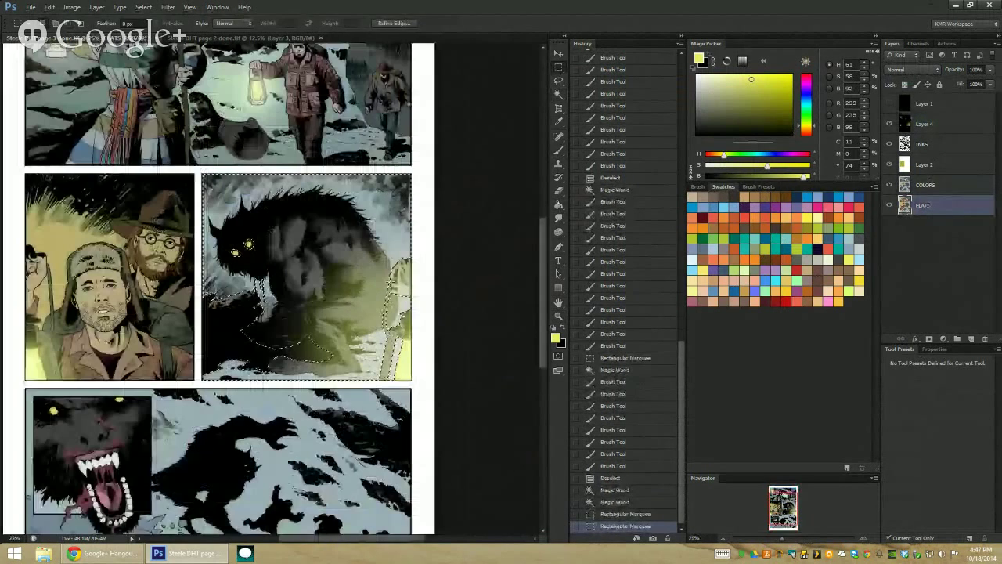
click(926, 185)
key(ctrl+h)
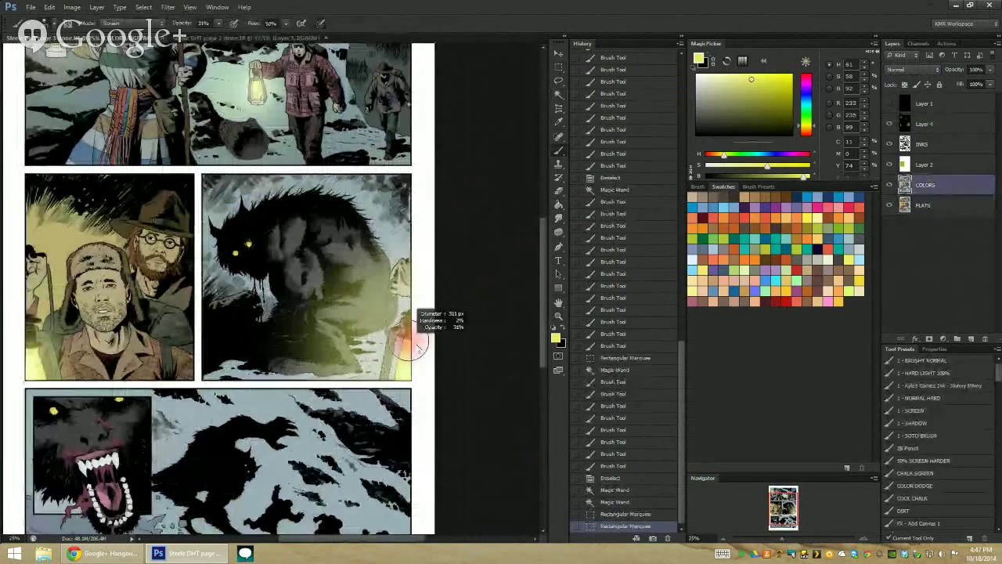
mouse_move(400, 296)
mouse_down()
mouse_move(390, 325)
mouse_move(398, 321)
mouse_up()
mouse_move(399, 301)
mouse_down()
mouse_move(408, 334)
mouse_move(401, 297)
mouse_up()
drag(402, 328, 396, 296)
drag(406, 344, 401, 307)
click(559, 316)
alt+click(513, 343)
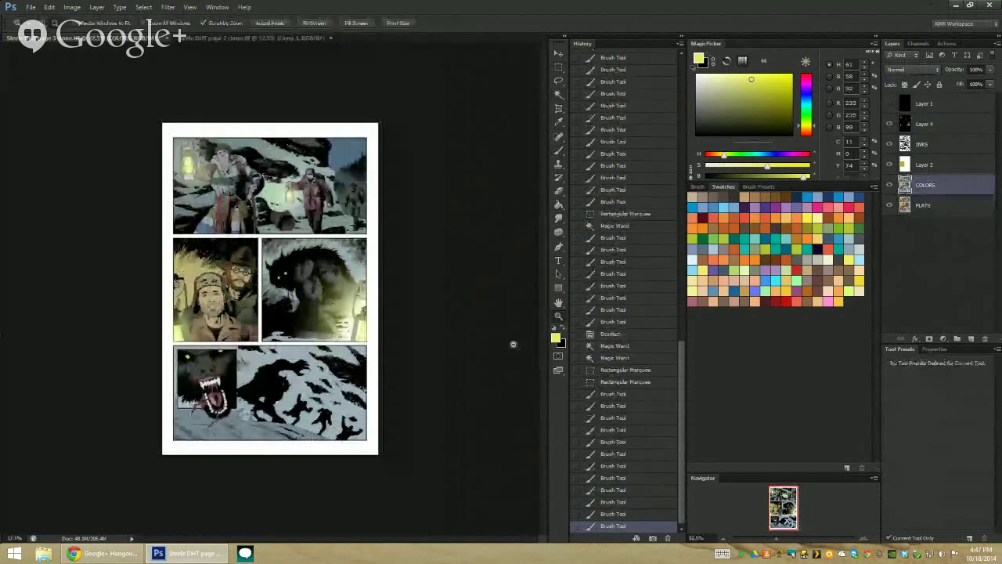
click(322, 291)
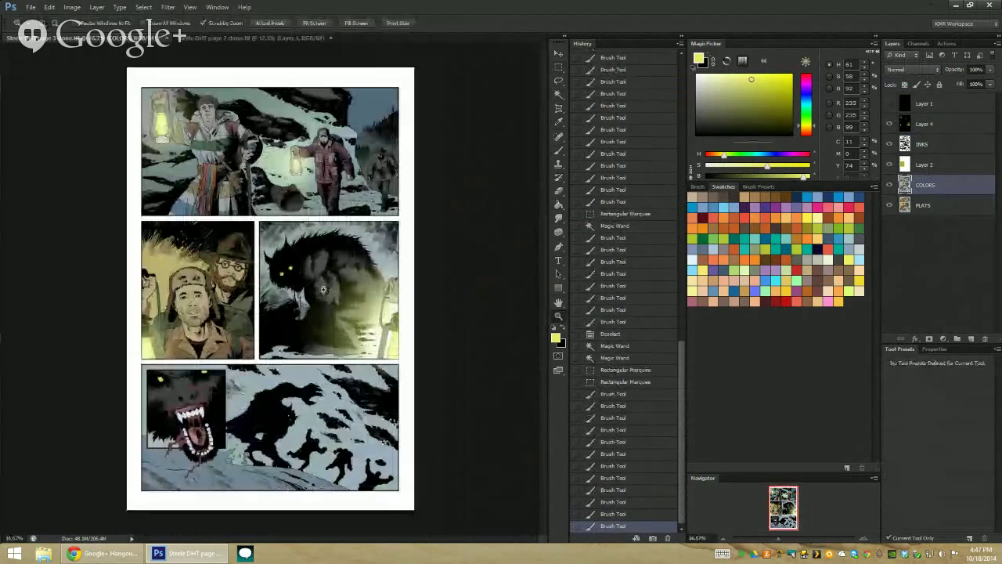
click(305, 121)
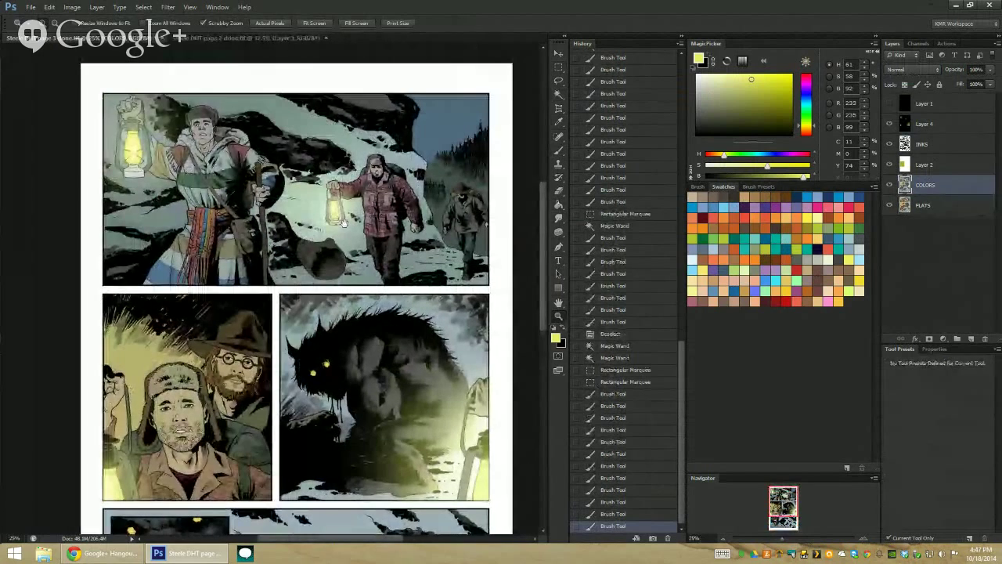
Select the top panel's sky and darken it with Hue/Saturation Lightness -15
key(w)
click(454, 118)
key(b)
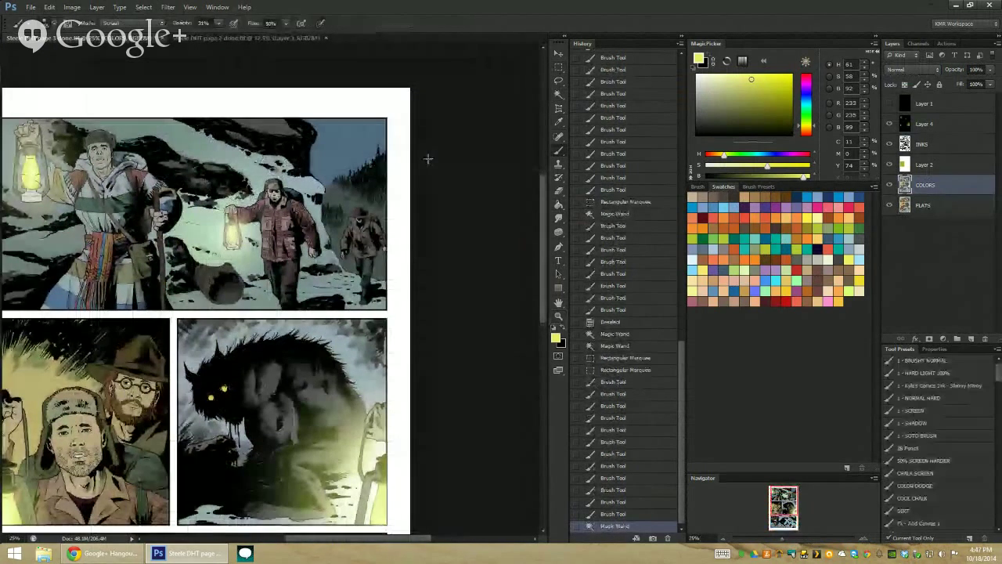
key(ctrl+u)
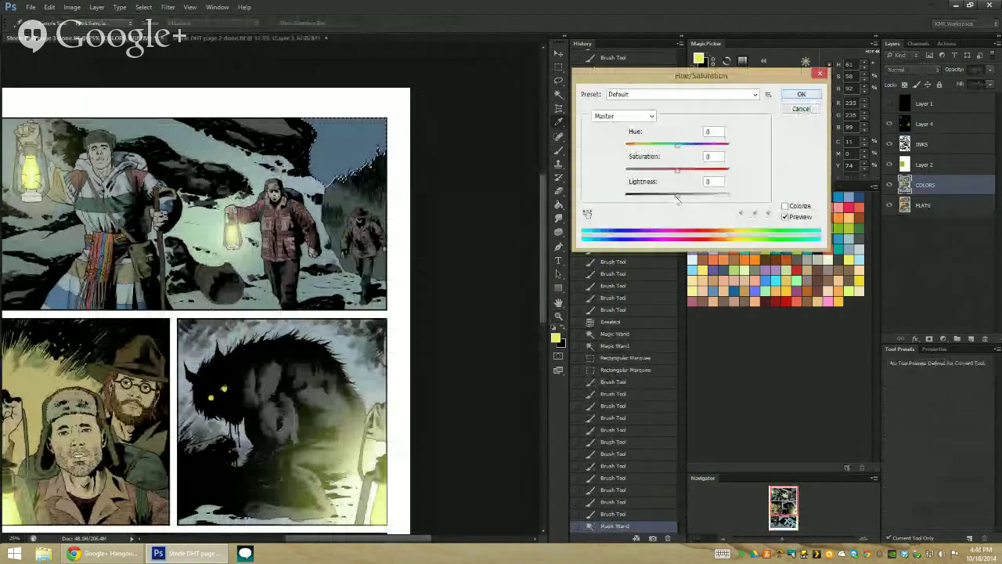
mouse_move(677, 198)
mouse_down()
mouse_move(668, 201)
mouse_move(663, 169)
mouse_up()
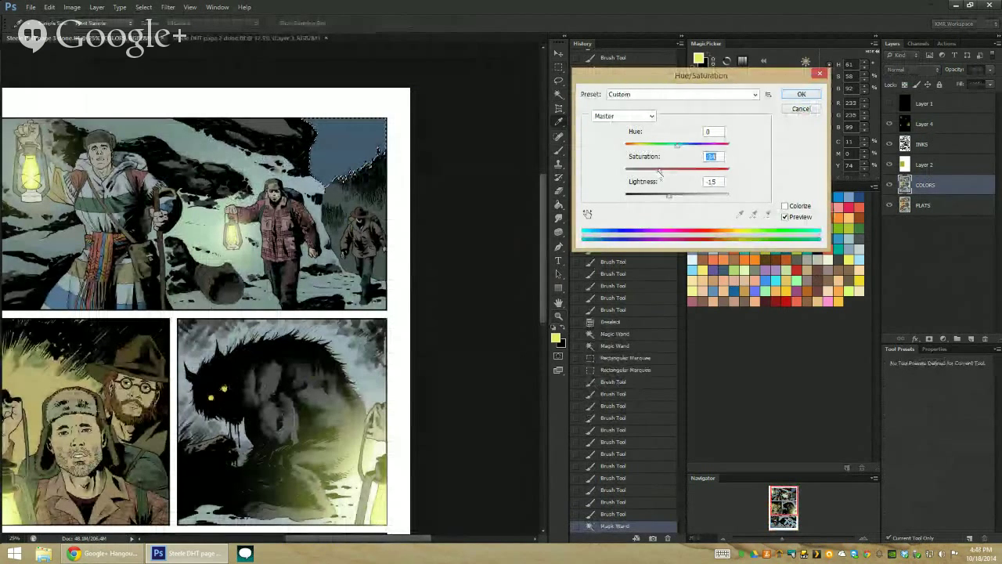
click(344, 177)
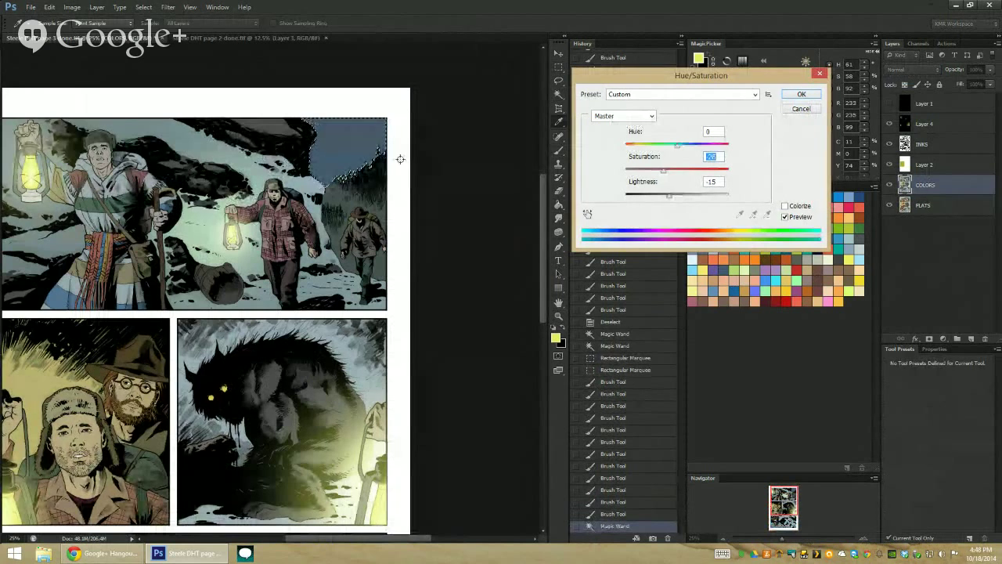
click(802, 94)
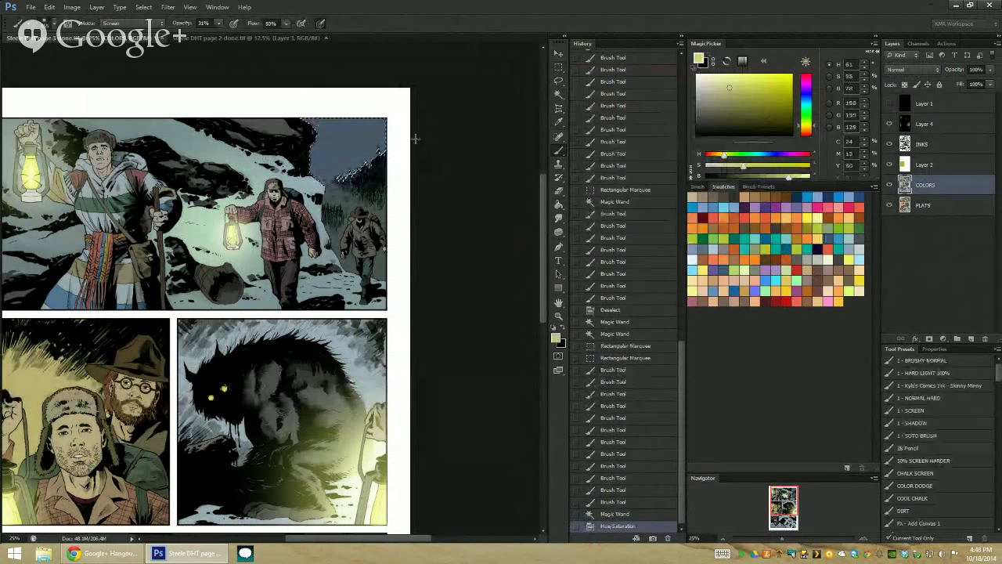
Brush sampled blue-grey into the sky, then deselect and zoom out
click(718, 99)
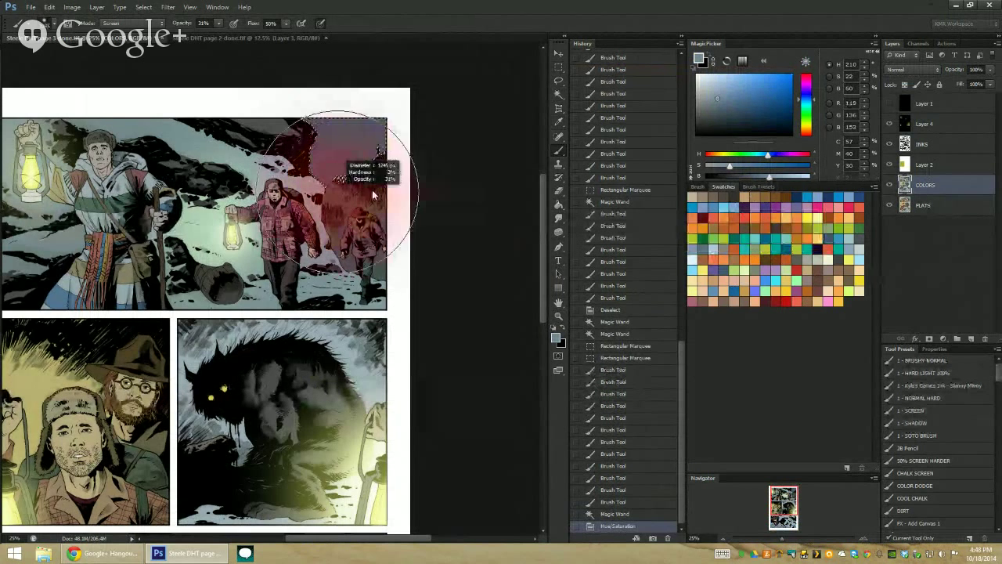
click(401, 167)
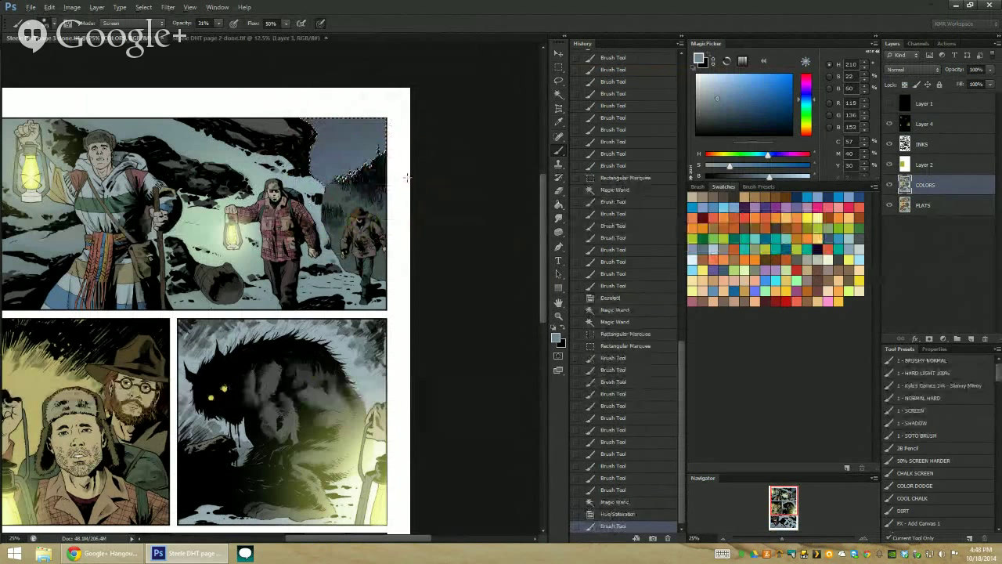
key(z)
key(ctrl+d)
alt+click(520, 328)
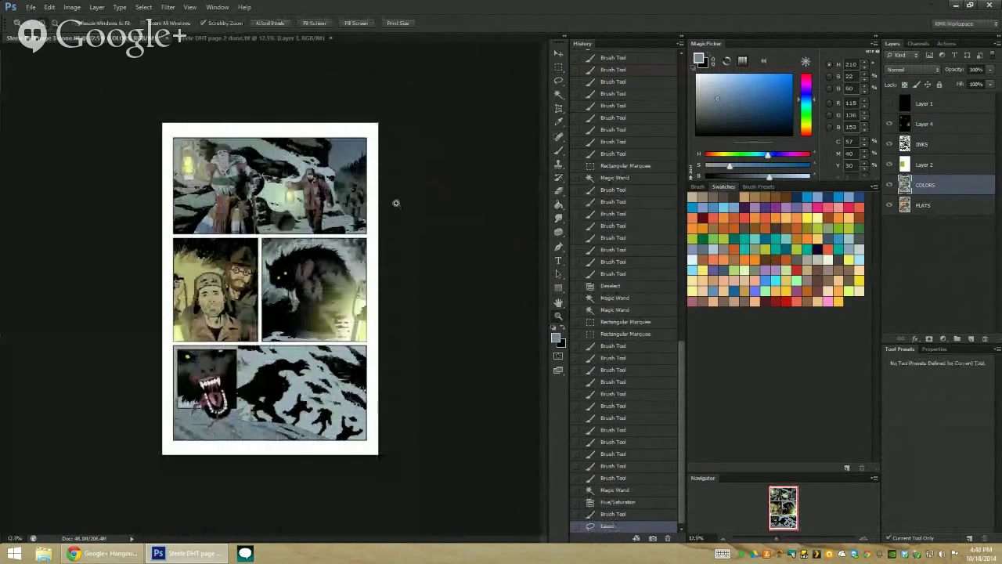
Zoom to the middle row and Magic Wand-select the glow area in the two men's panel
click(301, 221)
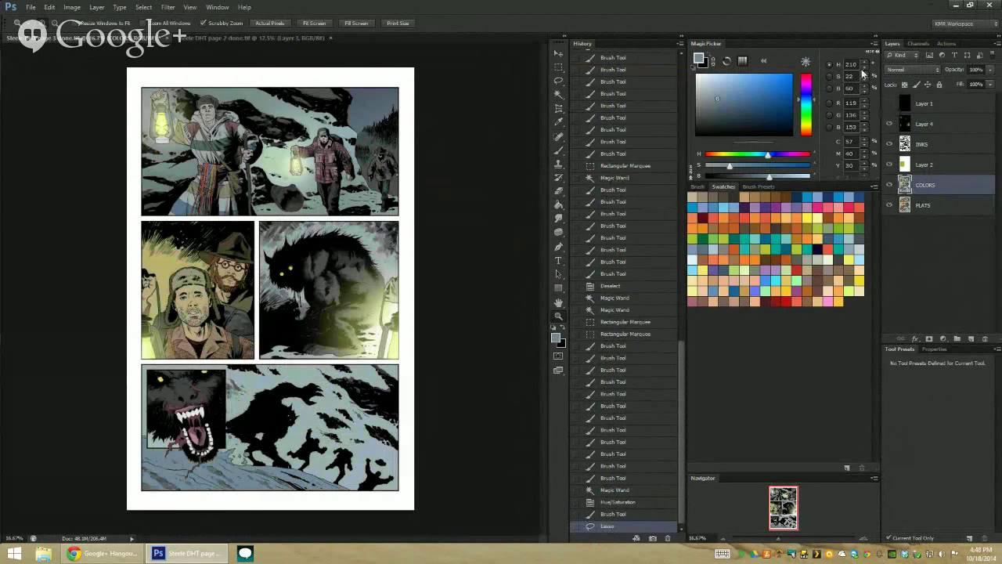
click(249, 151)
alt+click(251, 157)
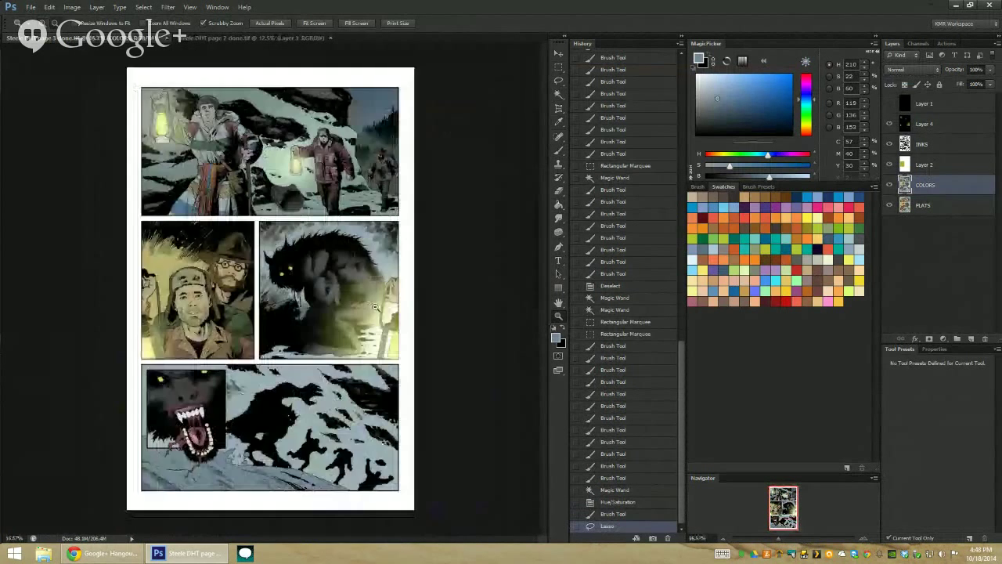
click(250, 189)
click(252, 169)
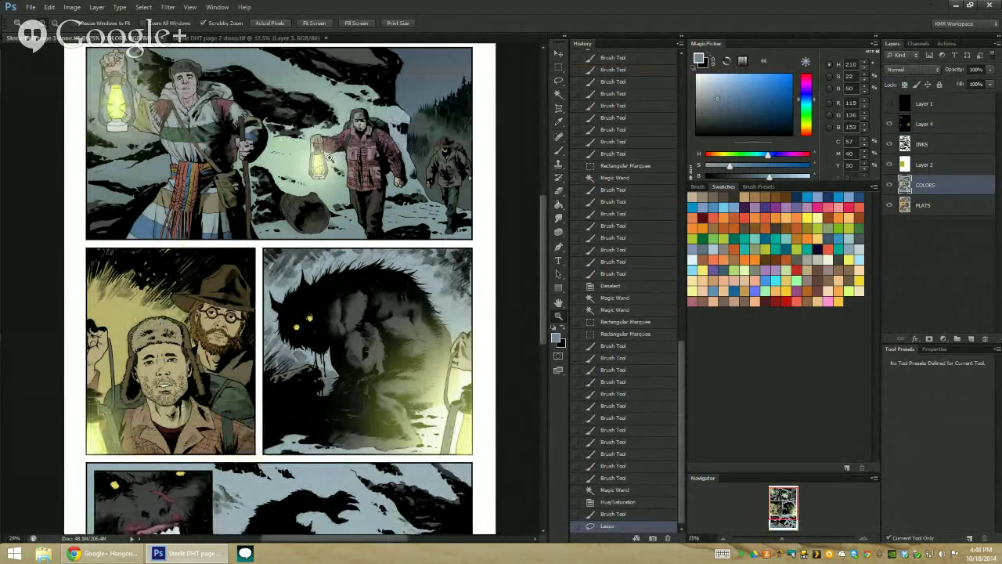
drag(323, 210, 330, 127)
key(w)
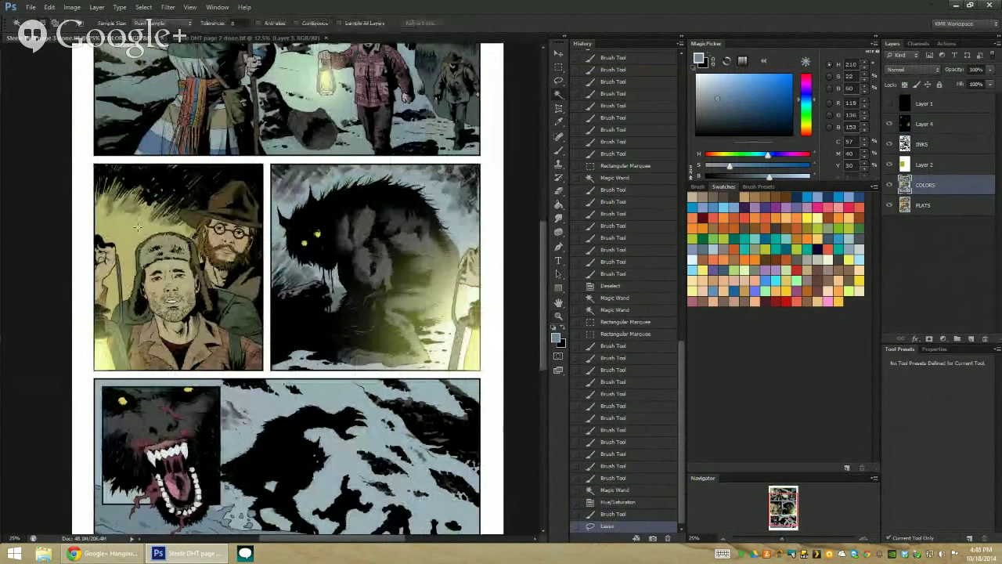
click(137, 227)
Brighten the glow behind the two men with bright yellow using the 1 - SCREEN brush
key(b)
click(932, 412)
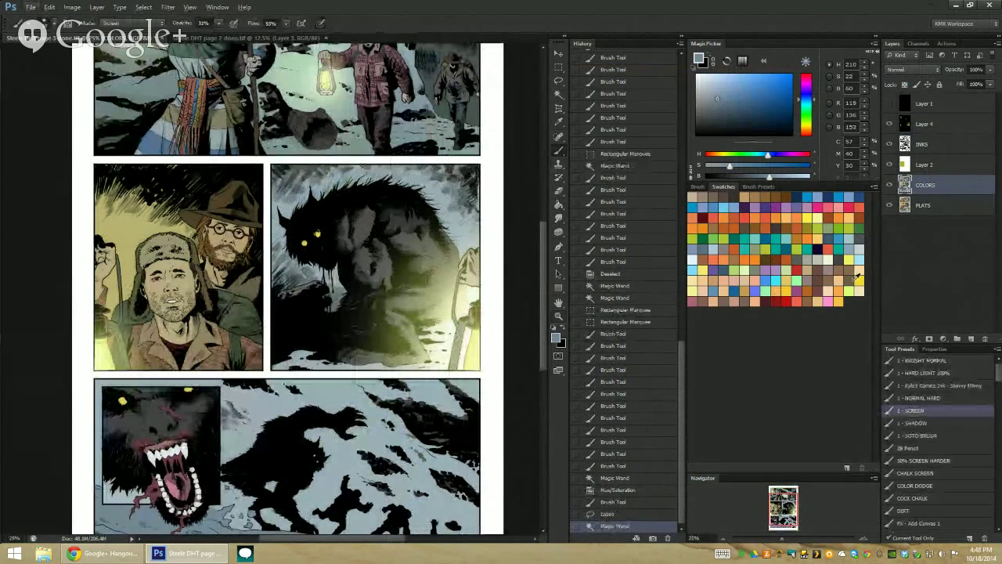
click(859, 272)
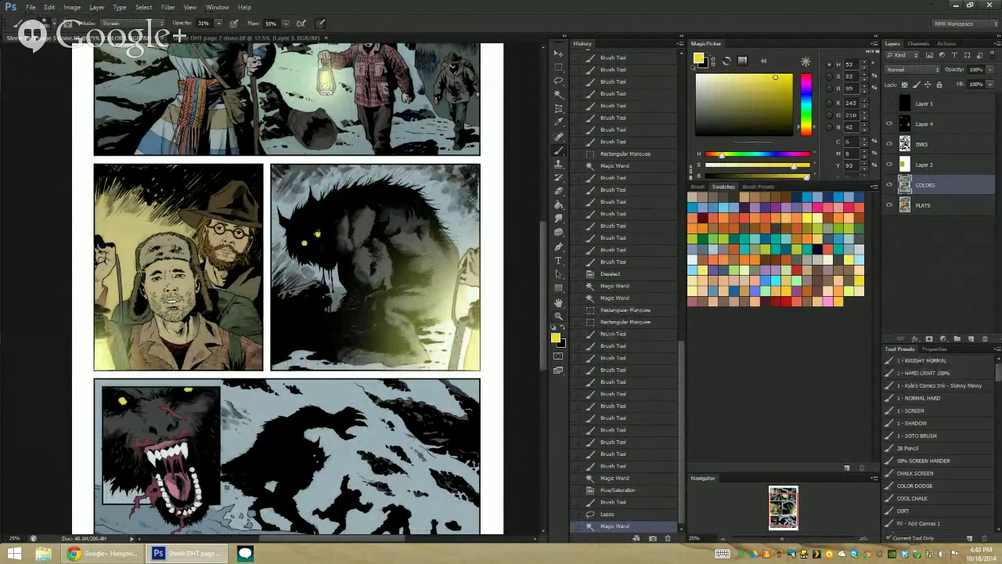
mouse_move(125, 234)
mouse_down()
mouse_move(102, 298)
mouse_move(96, 281)
mouse_move(102, 303)
mouse_up()
key(z)
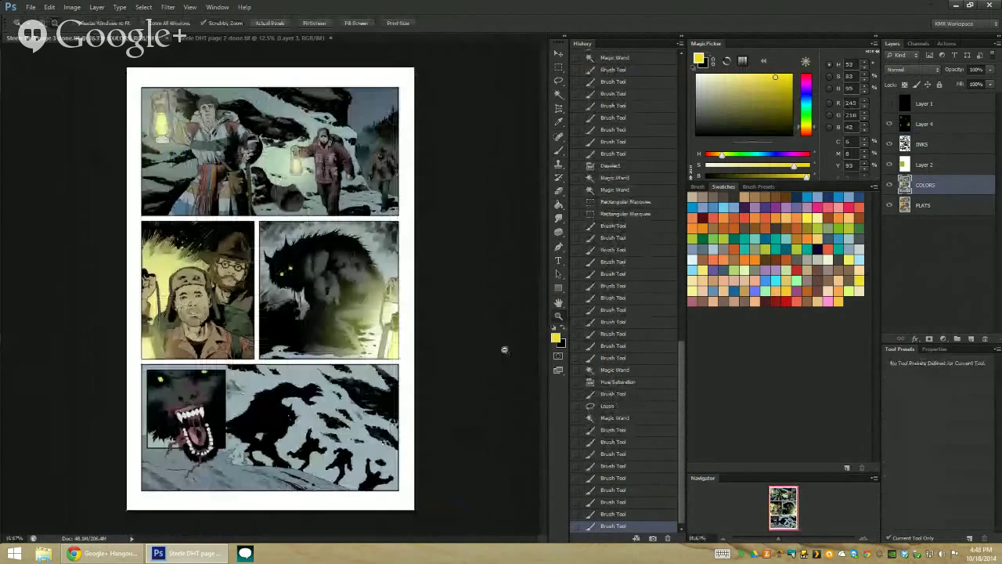
key(ctrl+minus)
click(293, 253)
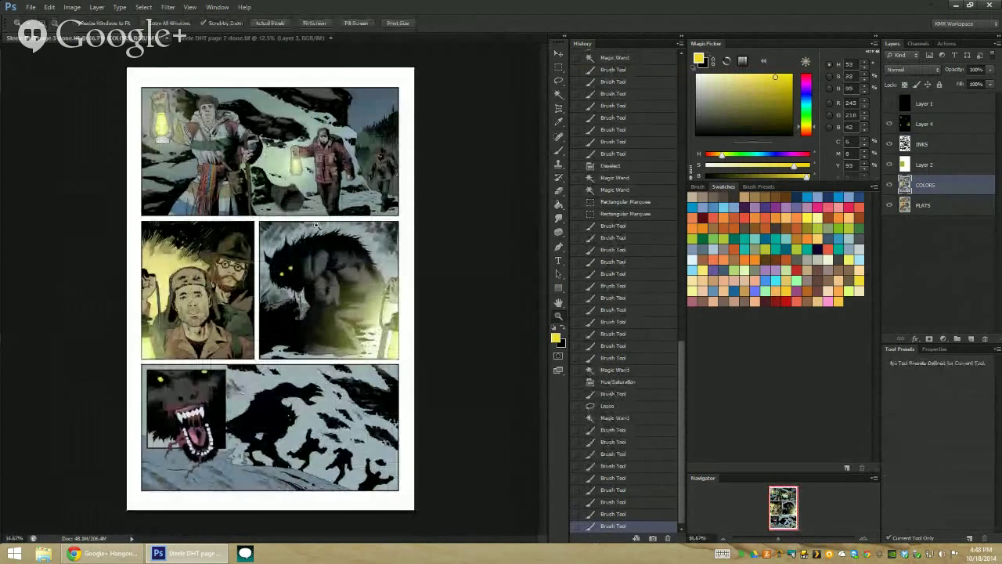
click(321, 206)
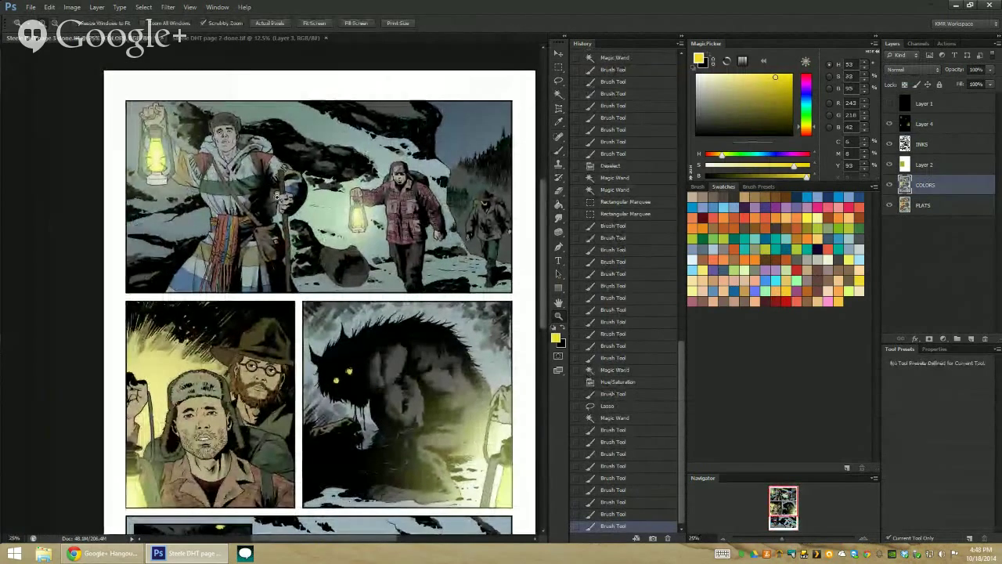
click(310, 189)
scroll(310, 189, down, 5)
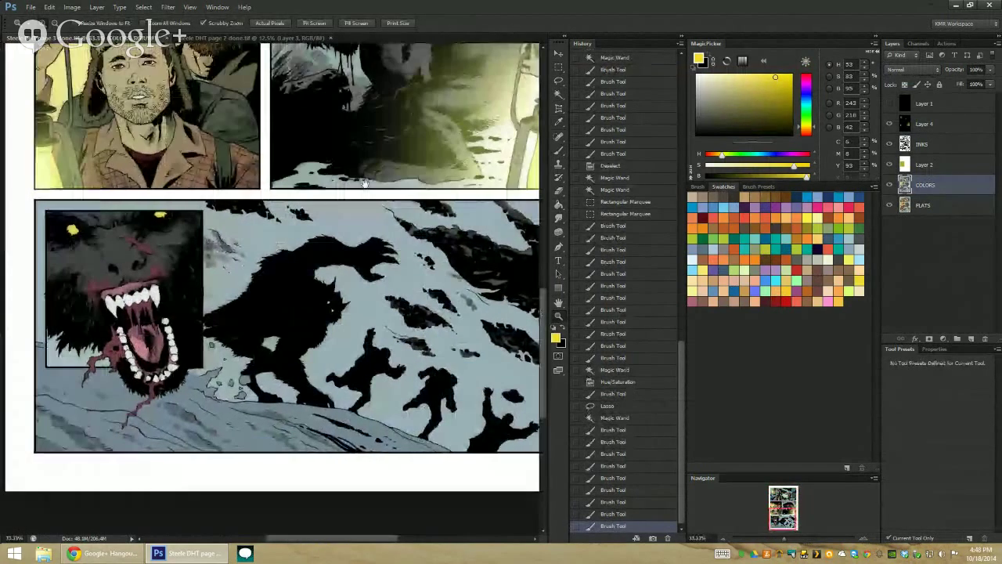
drag(338, 269, 358, 183)
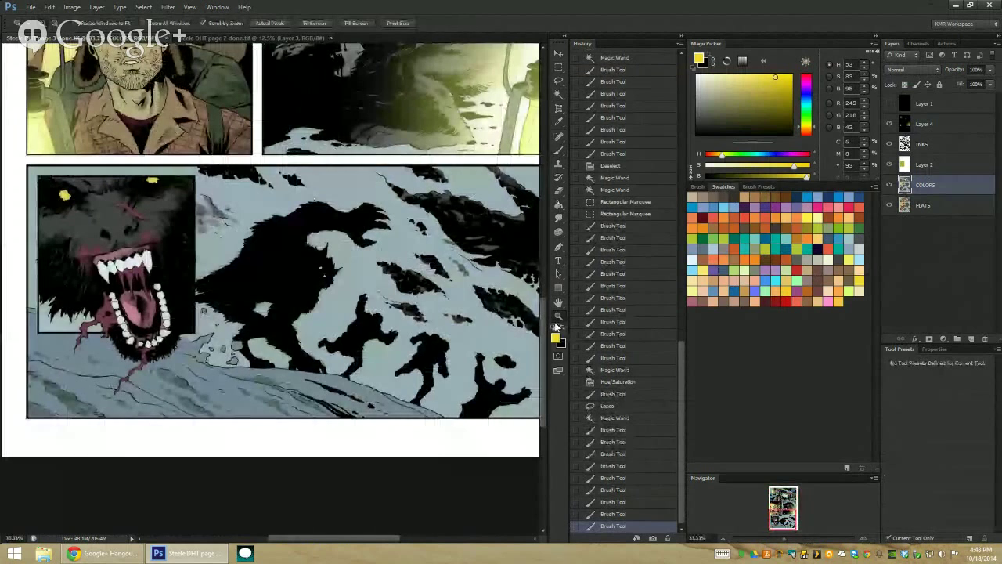
key(ctrl+0)
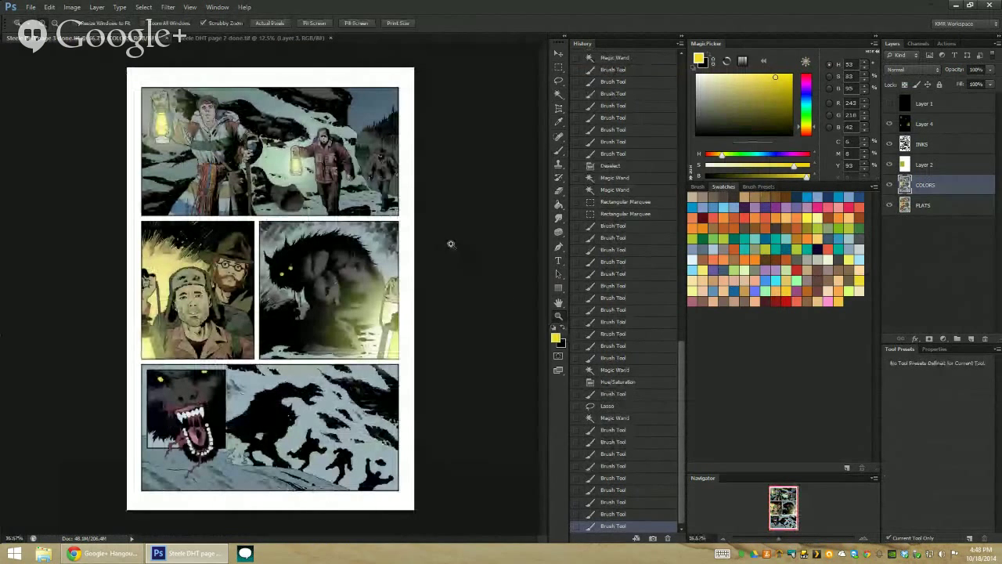
Select the bottom panel area and darken it with Hue/Saturation Lightness -18
key(w)
click(311, 388)
click(559, 73)
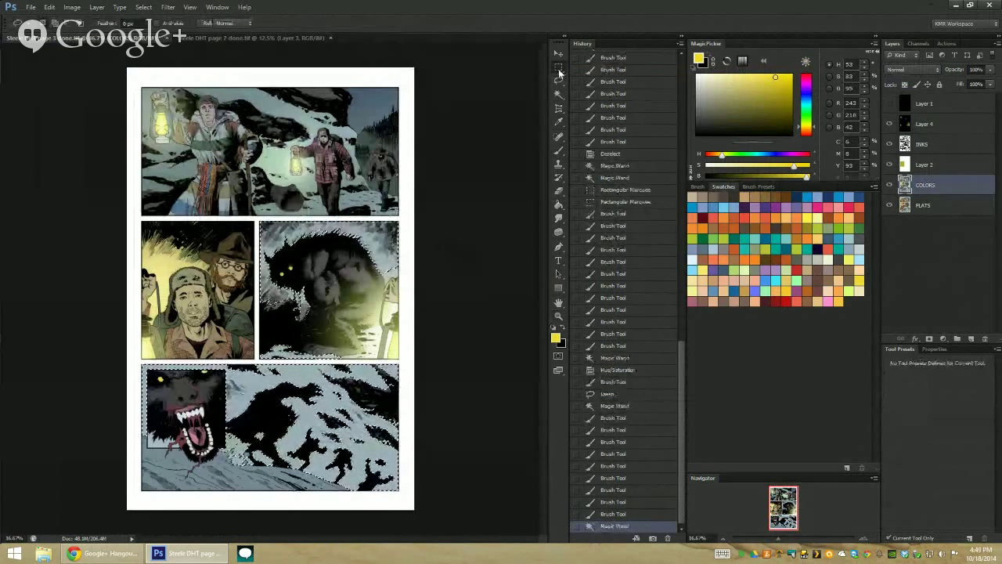
drag(251, 160, 451, 338)
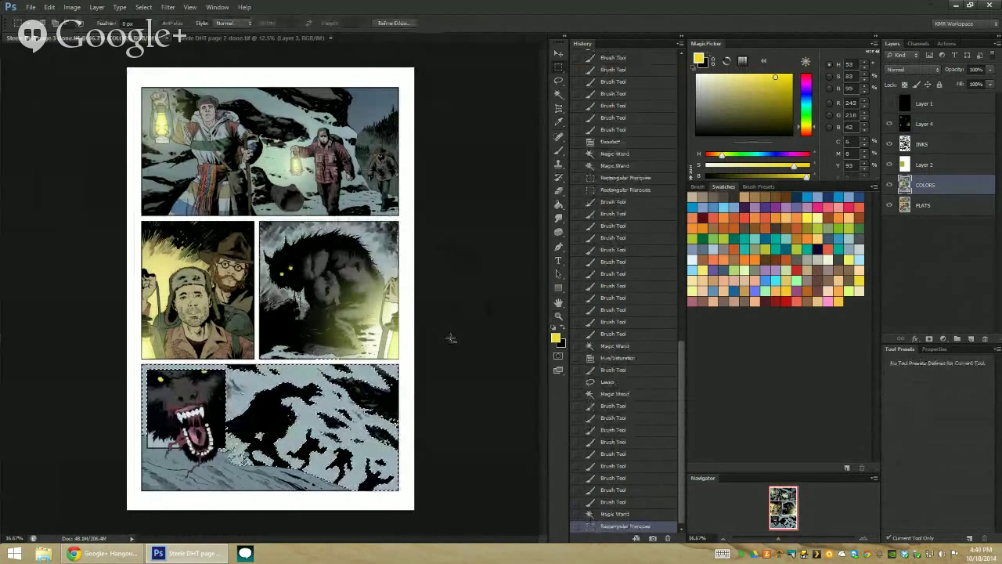
drag(388, 337, 383, 481)
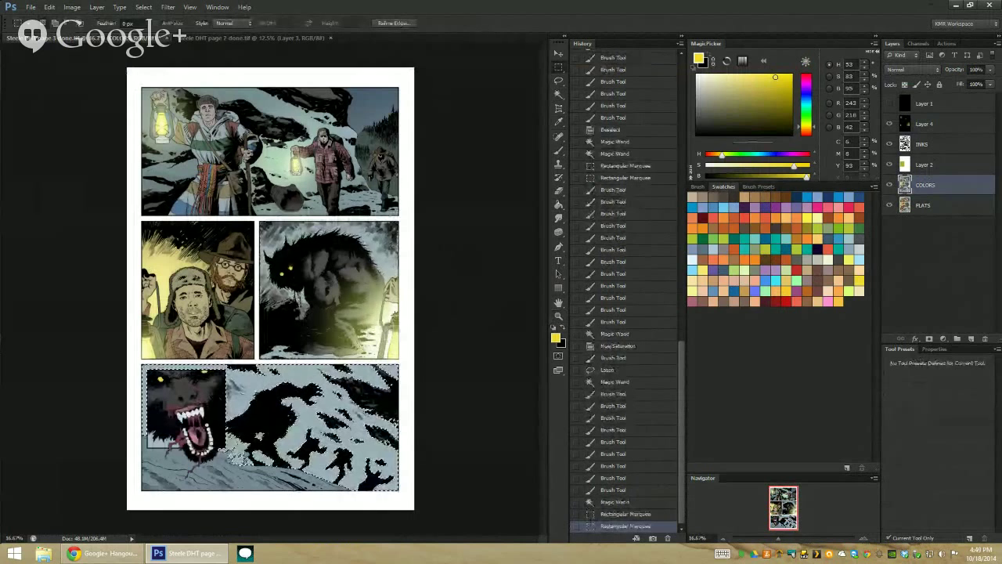
key(ctrl+u)
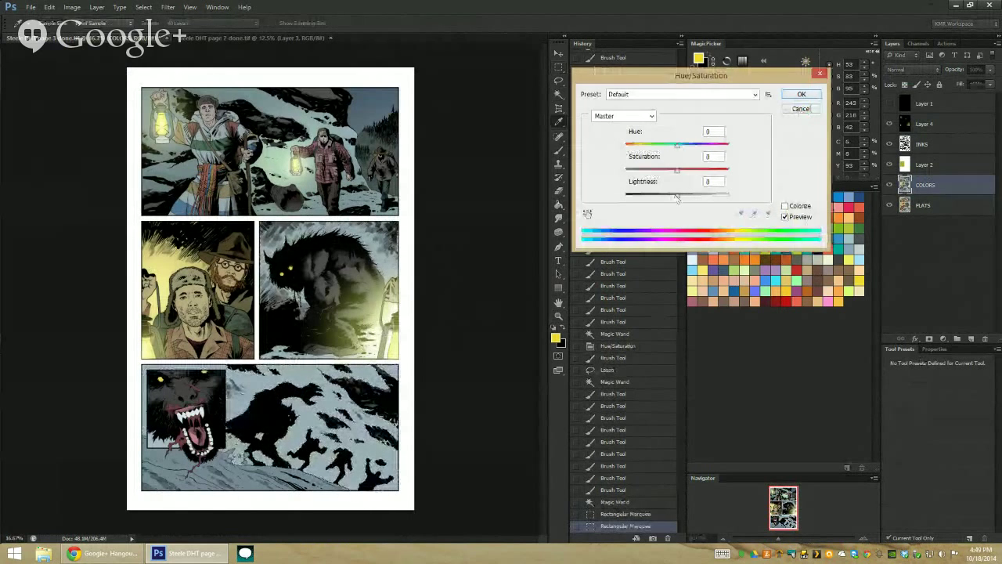
mouse_move(678, 196)
mouse_down()
mouse_move(667, 195)
mouse_move(688, 173)
mouse_move(672, 196)
mouse_up()
click(797, 95)
Brush soft glow into the bottom panel's snow with the 1 - SCREEN preset
key(b)
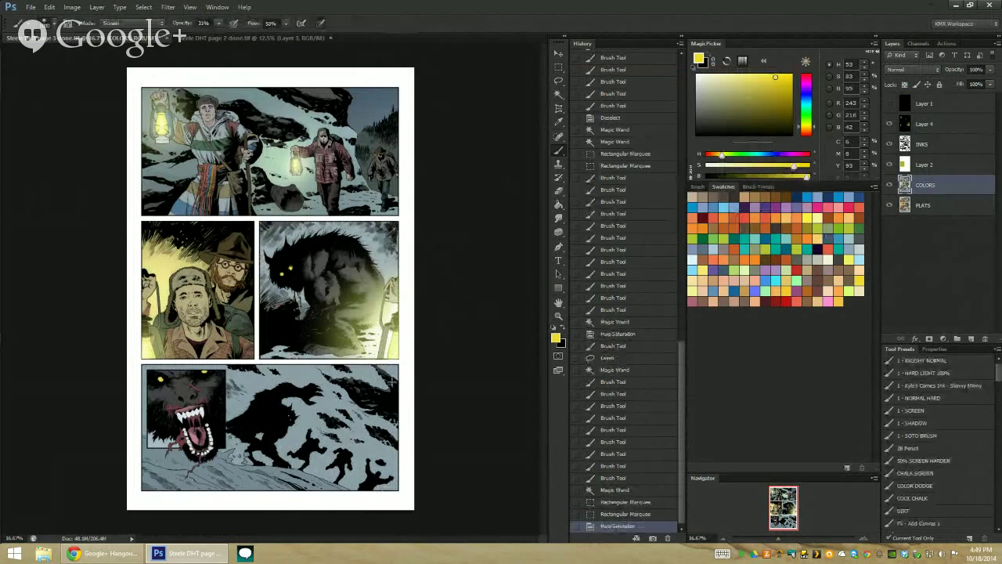
drag(392, 381, 364, 372)
drag(270, 470, 368, 407)
key(ctrl+z)
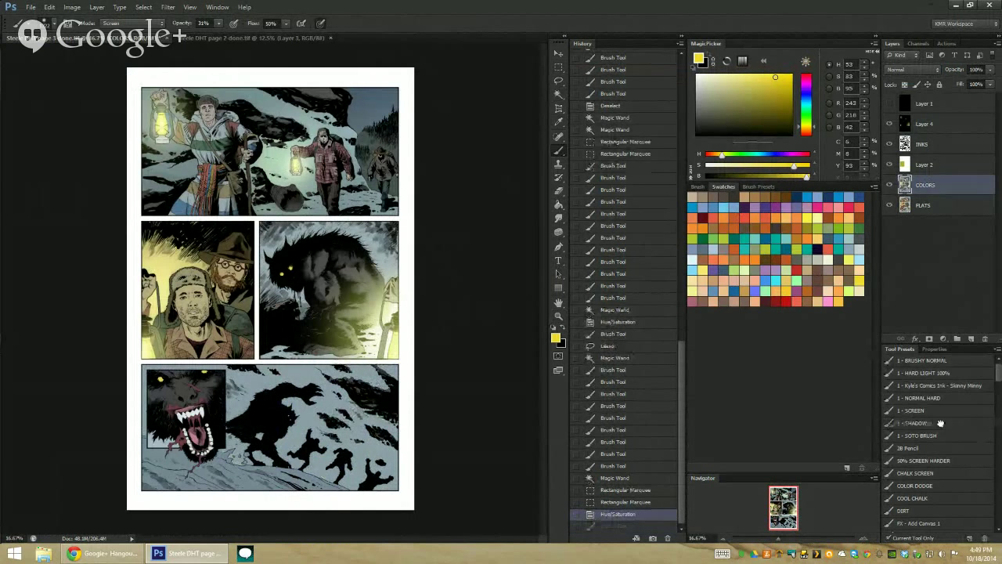
click(932, 411)
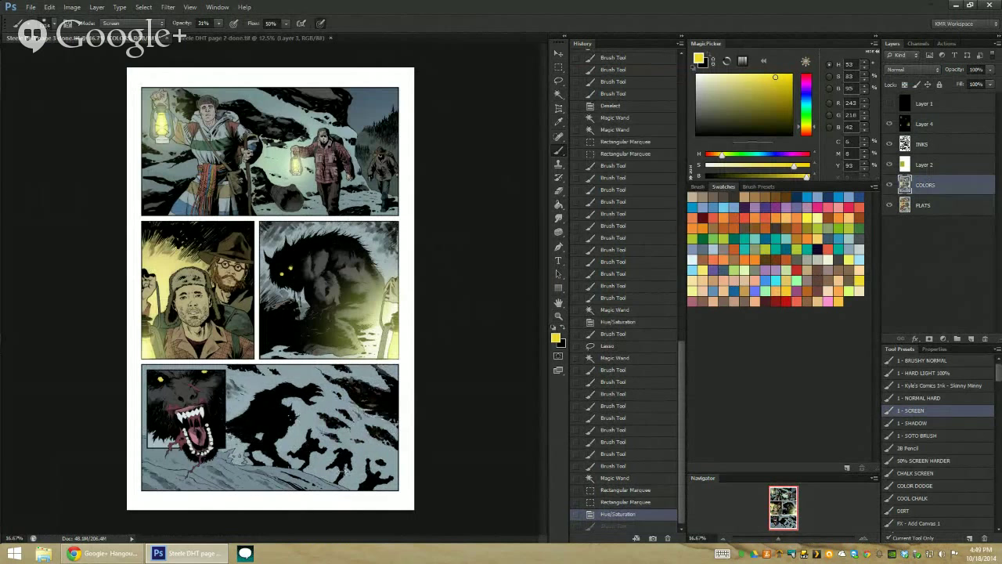
drag(345, 472, 329, 438)
mouse_move(282, 480)
mouse_down()
mouse_move(343, 483)
mouse_move(336, 476)
mouse_up()
drag(313, 458, 337, 483)
drag(337, 484, 307, 481)
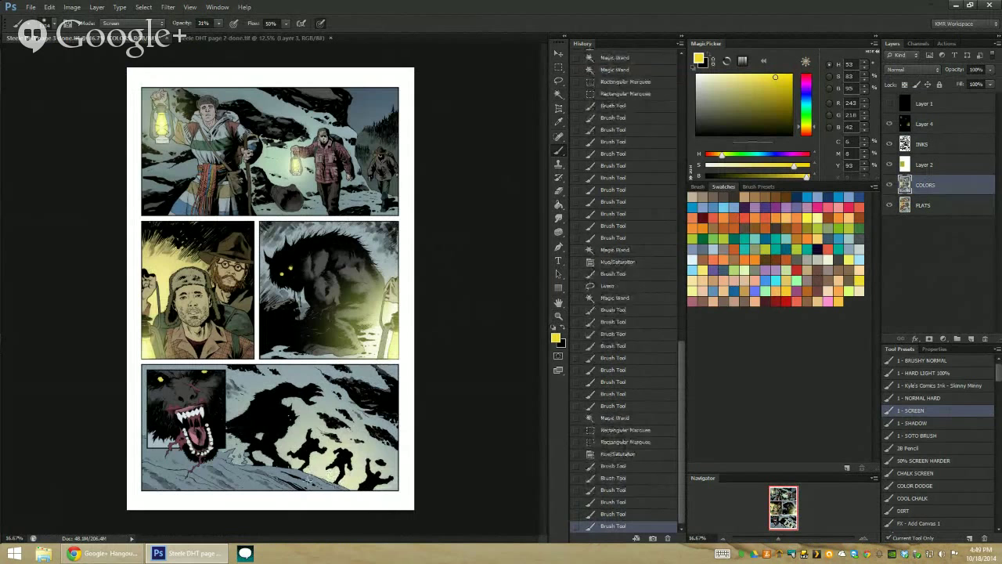
click(307, 480)
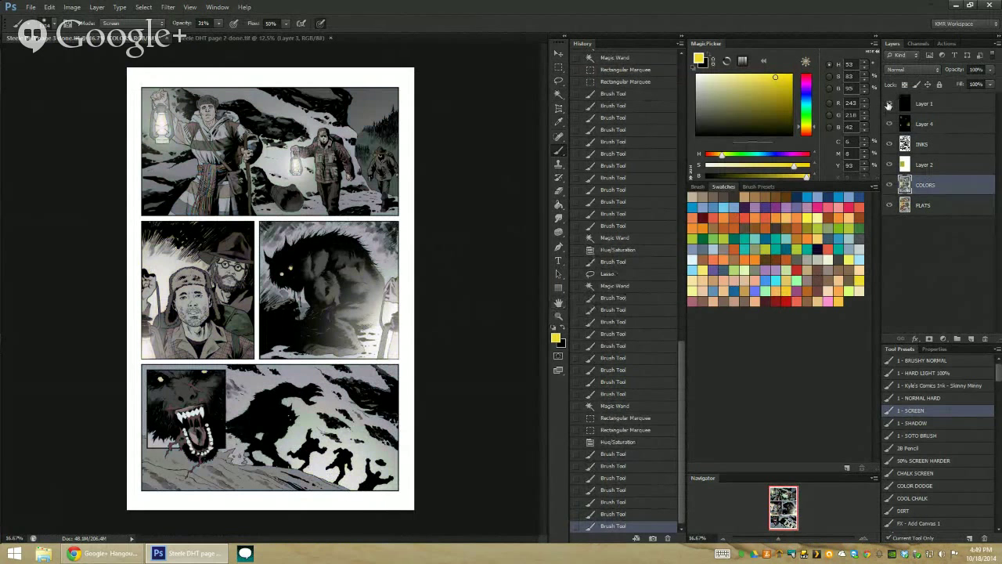
Select the lead traveller's flat colours on FLATS and copy them to a new layer
key(z)
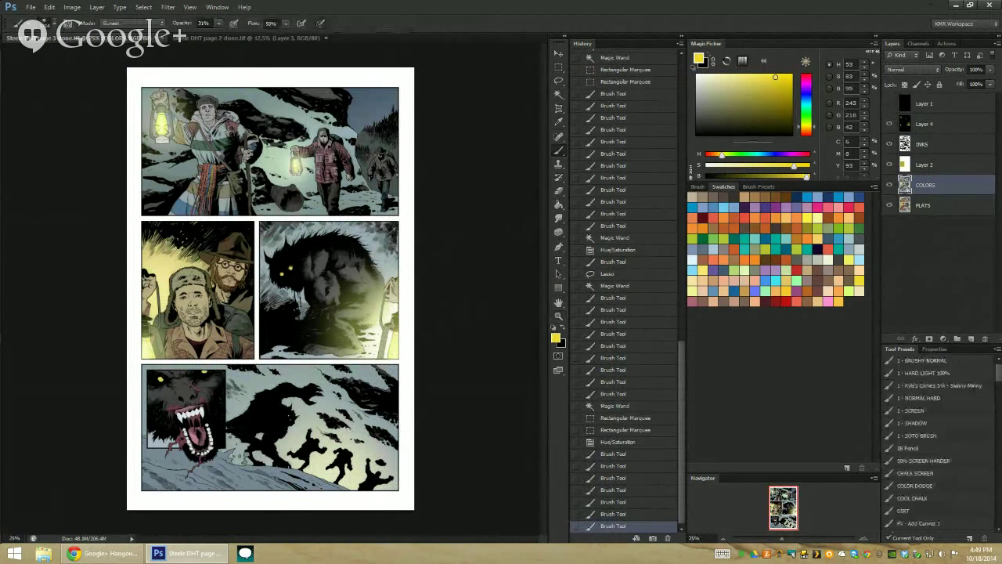
click(256, 143)
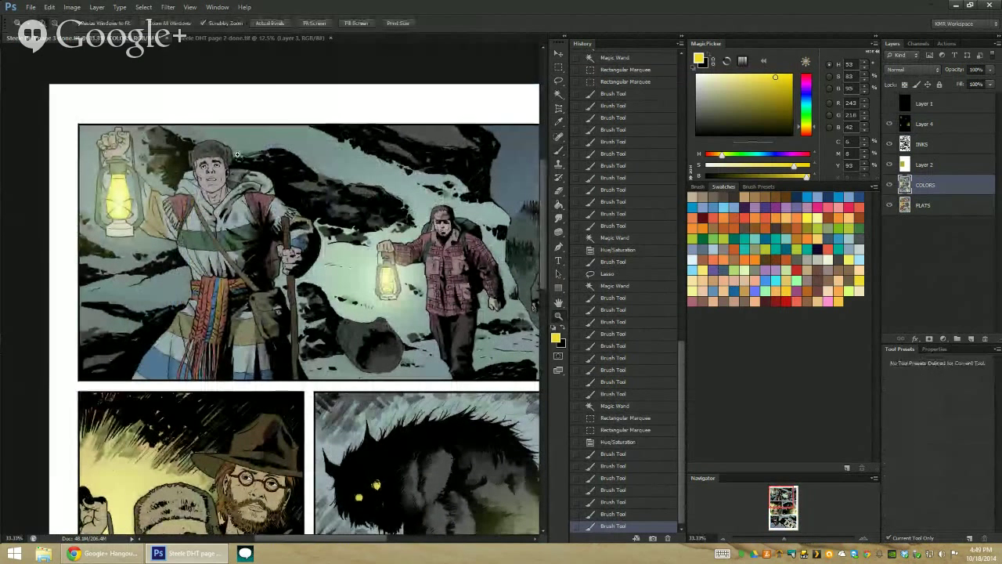
key(alt+bracketleft)
key(w)
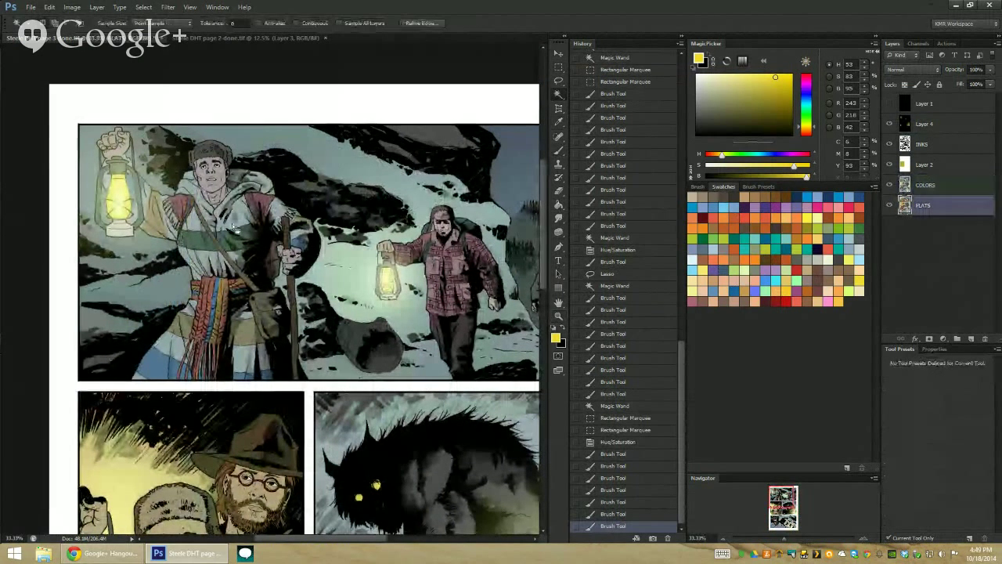
click(233, 228)
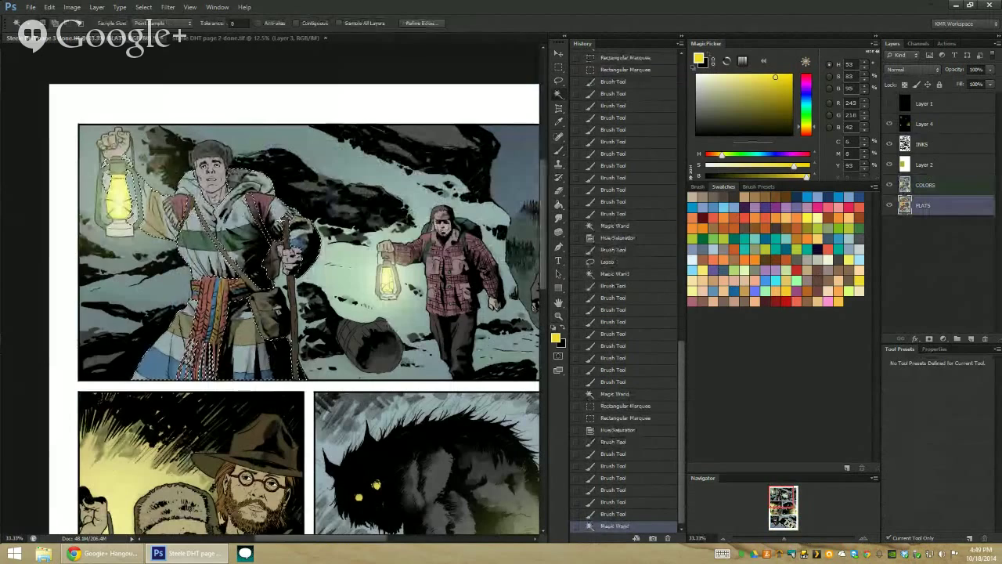
mouse_move(429, 455)
mouse_down()
mouse_move(396, 142)
mouse_move(448, 490)
mouse_up()
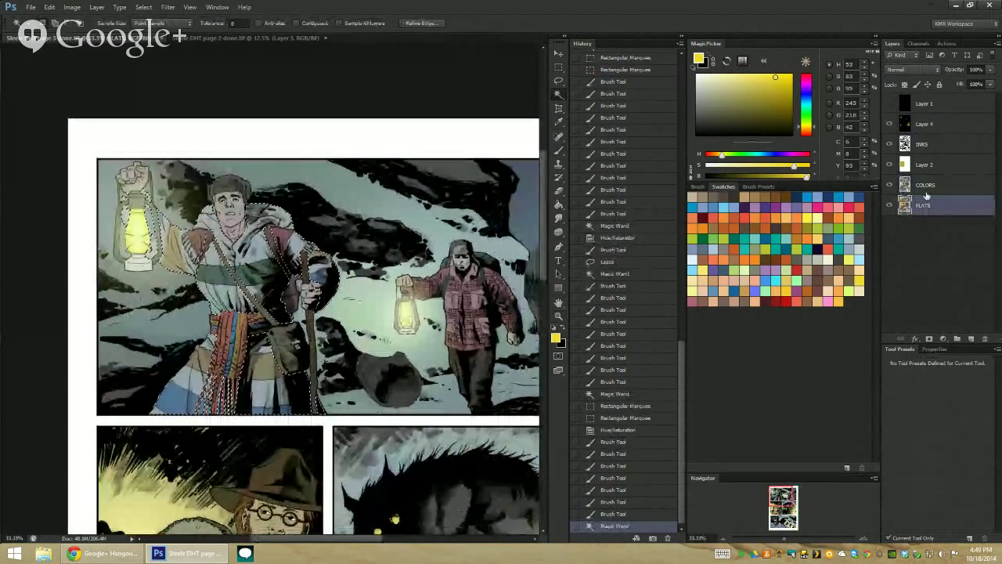
key(ctrl+j)
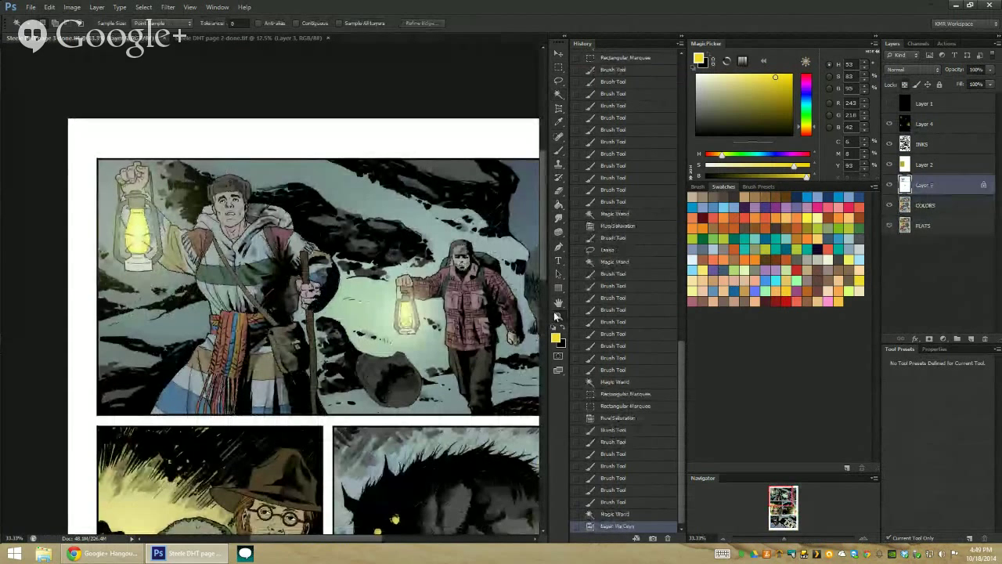
Set Layer 2 to 49% opacity and reduce its saturation by -34
click(557, 316)
key(ctrl+minus)
key(ctrl+minus)
key(ctrl+minus)
click(271, 286)
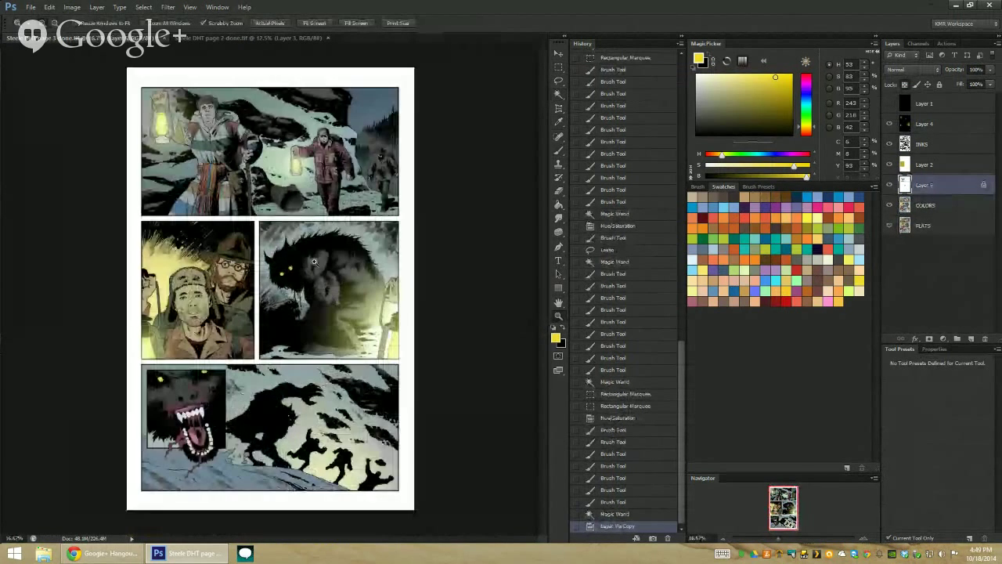
click(924, 165)
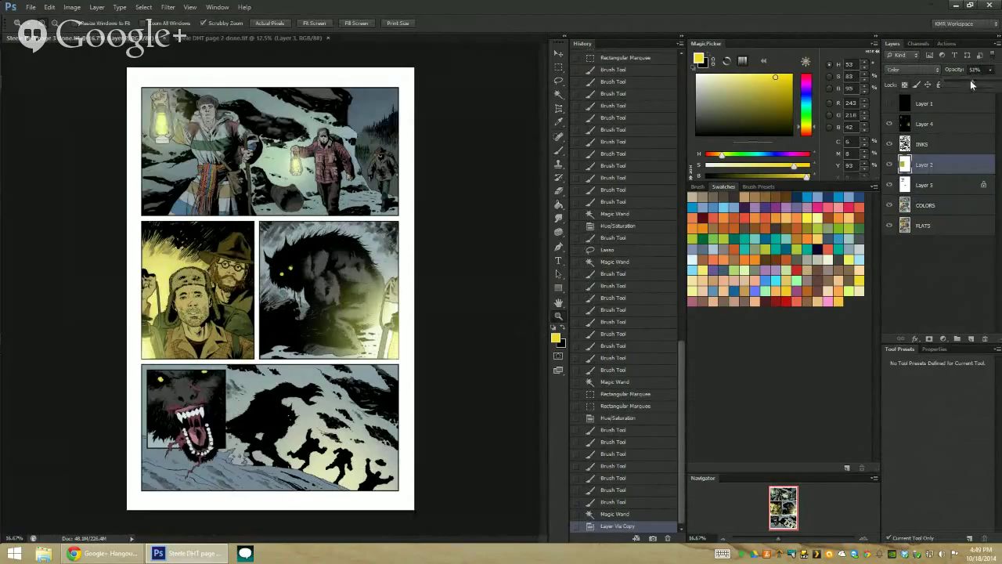
click(971, 84)
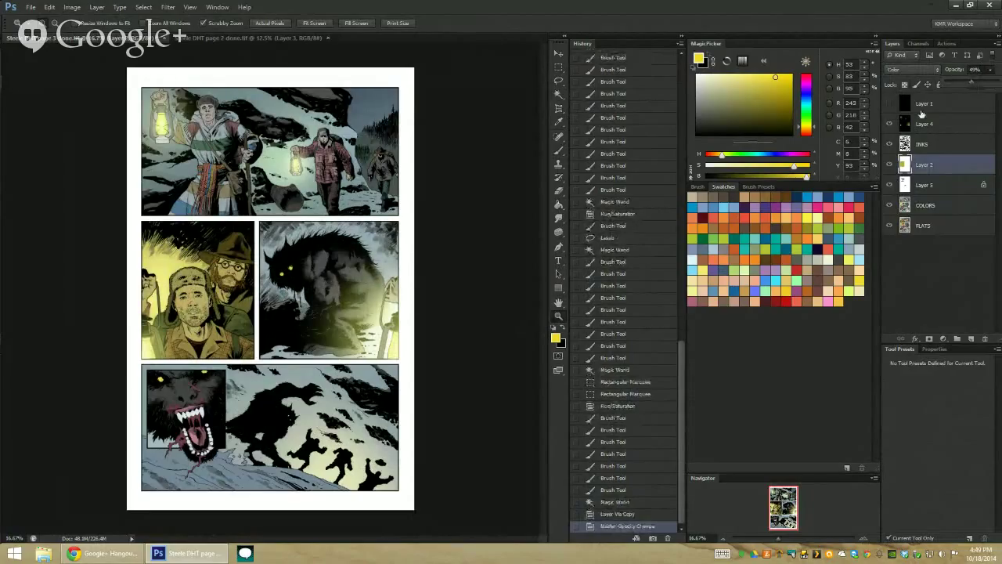
key(ctrl+u)
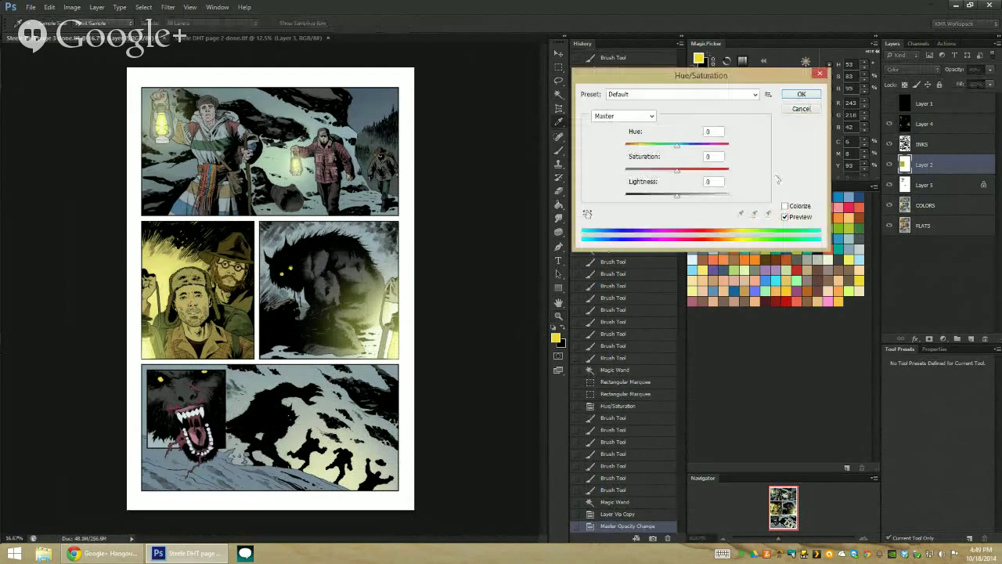
drag(660, 172, 660, 171)
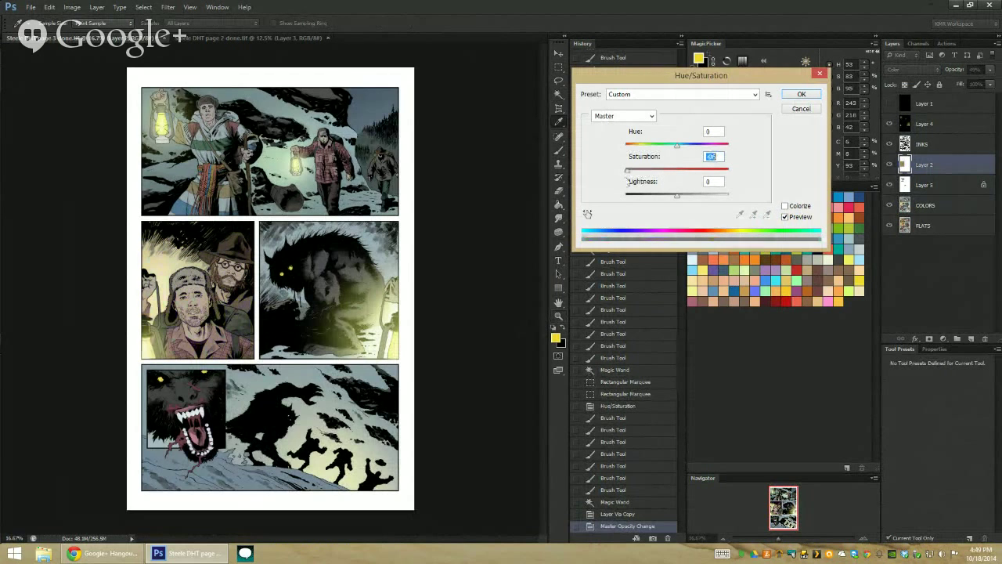
click(808, 97)
key(l)
click(558, 315)
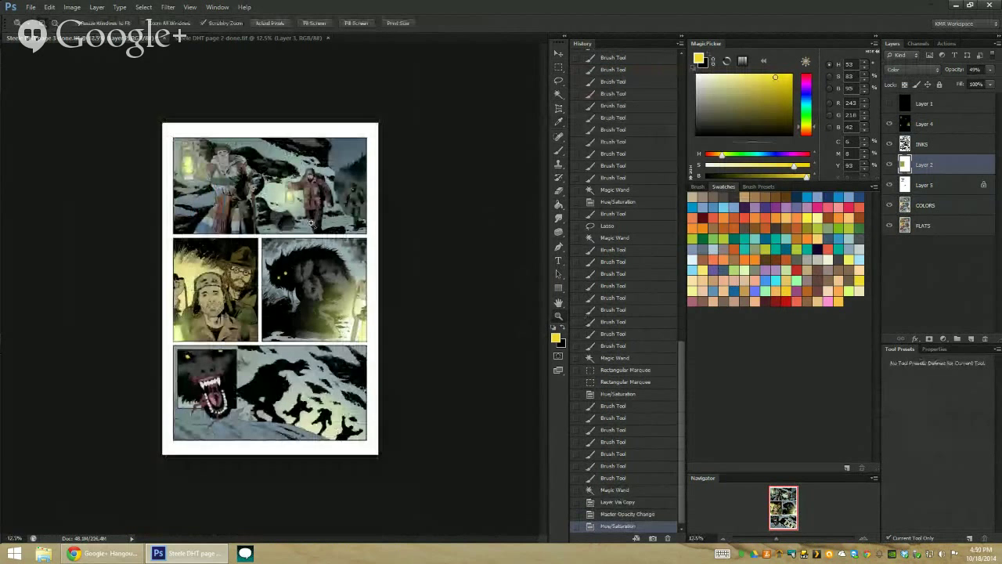
Zoom in on the lead lantern-bearer and apply a Hue/Saturation adjustment to Layer 5
click(266, 192)
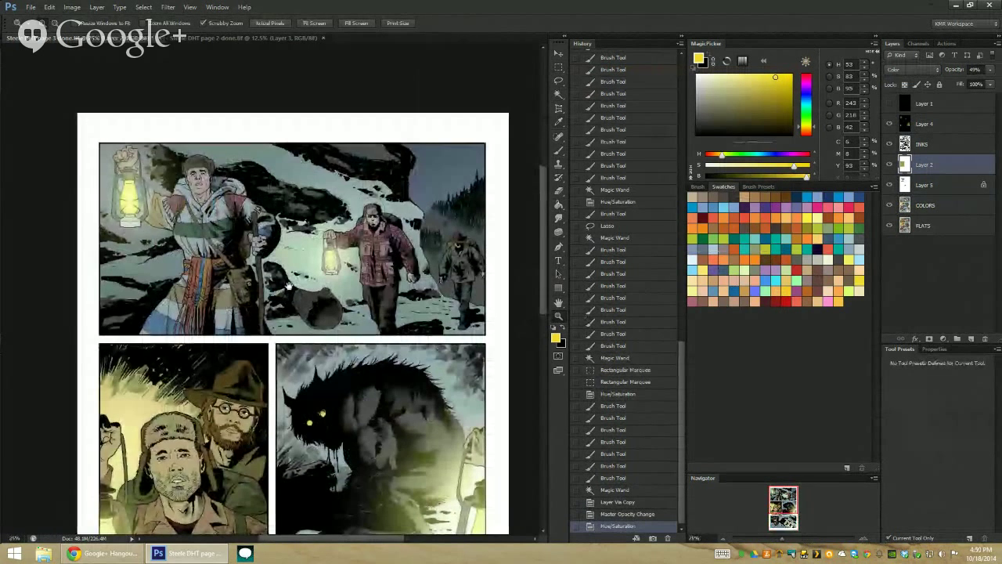
click(192, 213)
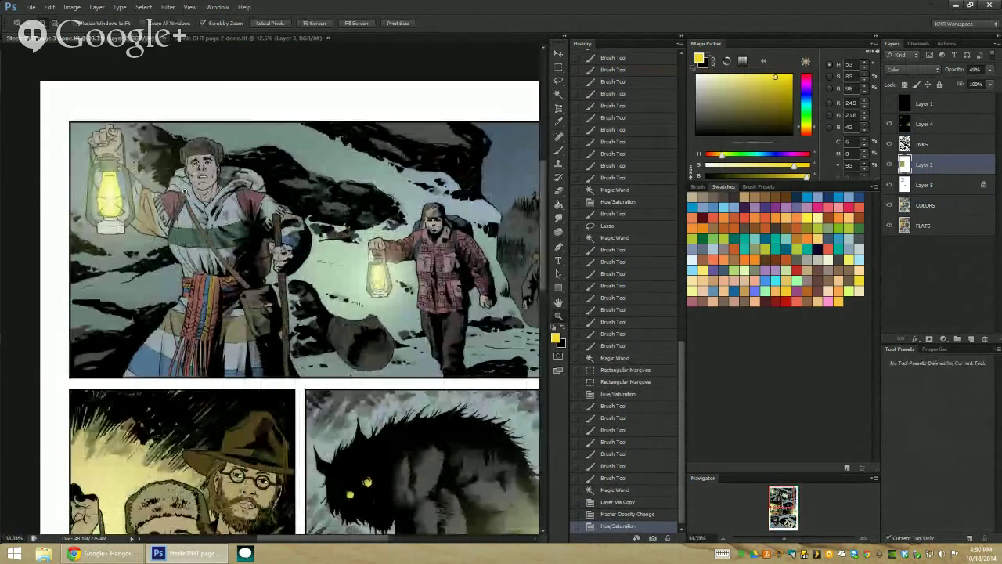
click(206, 194)
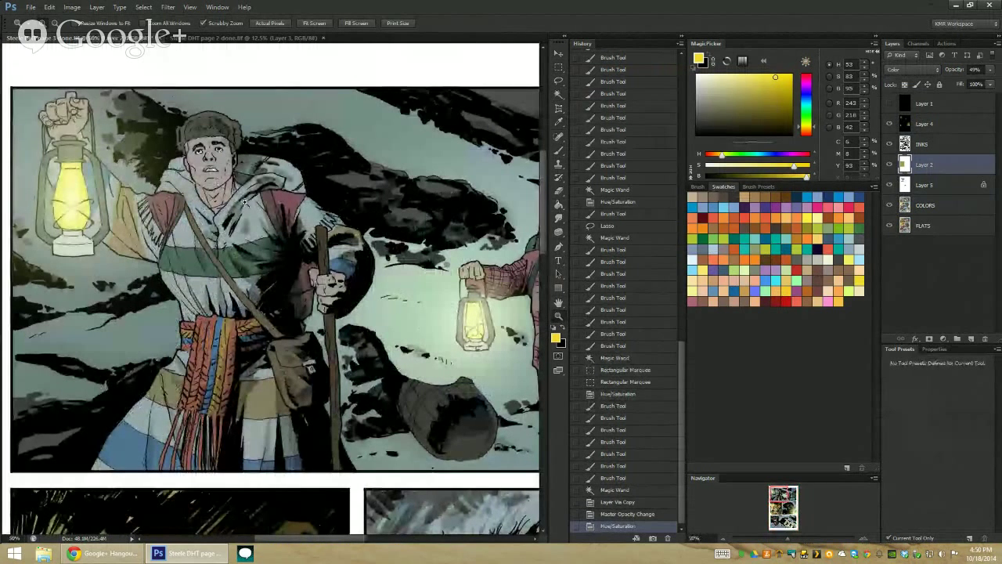
click(949, 185)
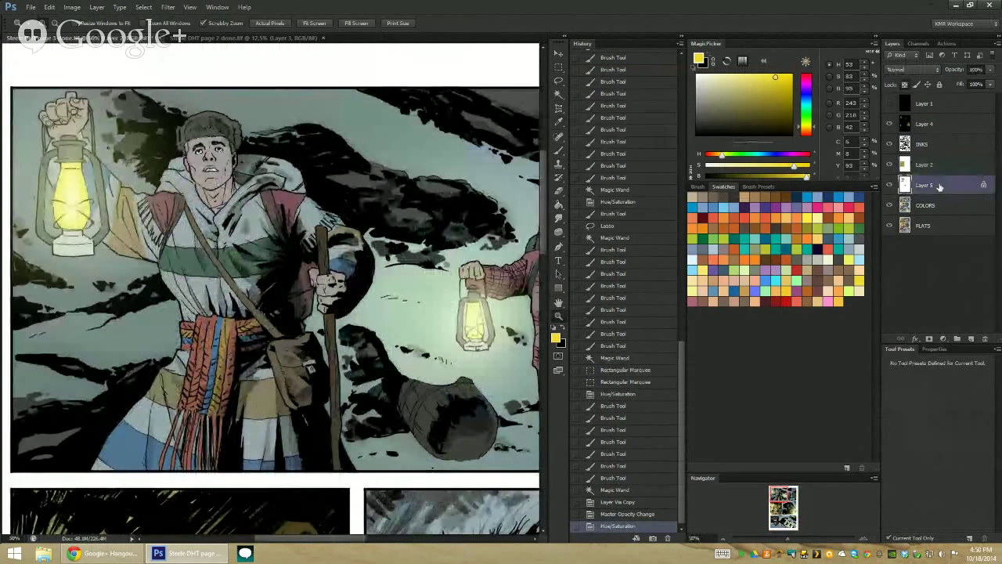
key(ctrl+u)
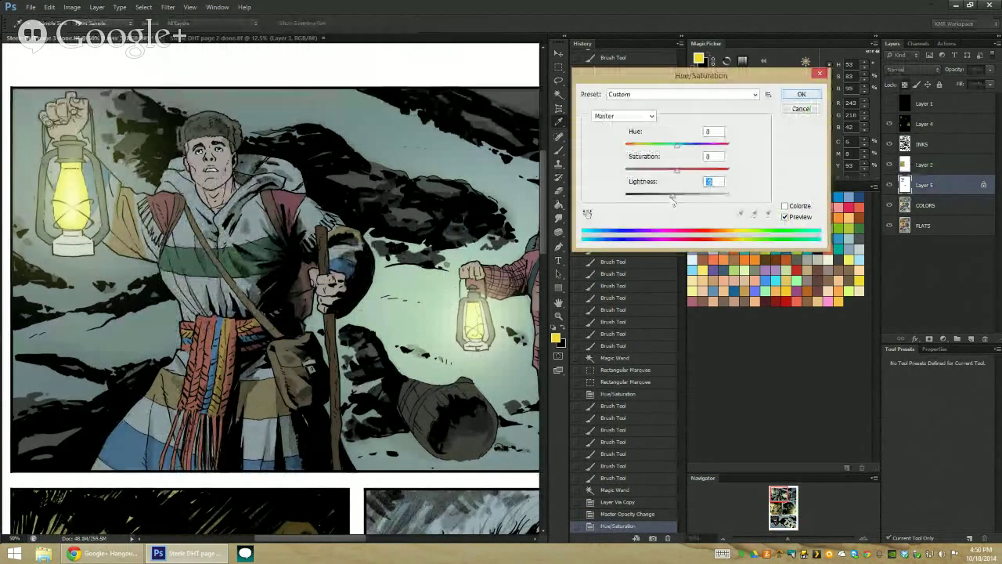
click(799, 95)
Paint soft pale-yellow lantern light onto the traveller's face with a softer brush preset
key(b)
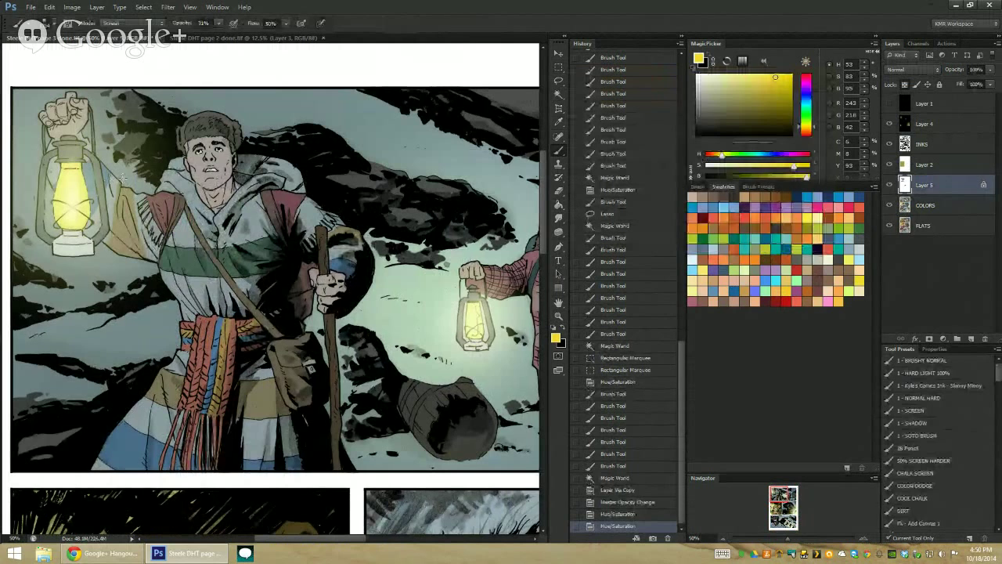
alt+click(77, 193)
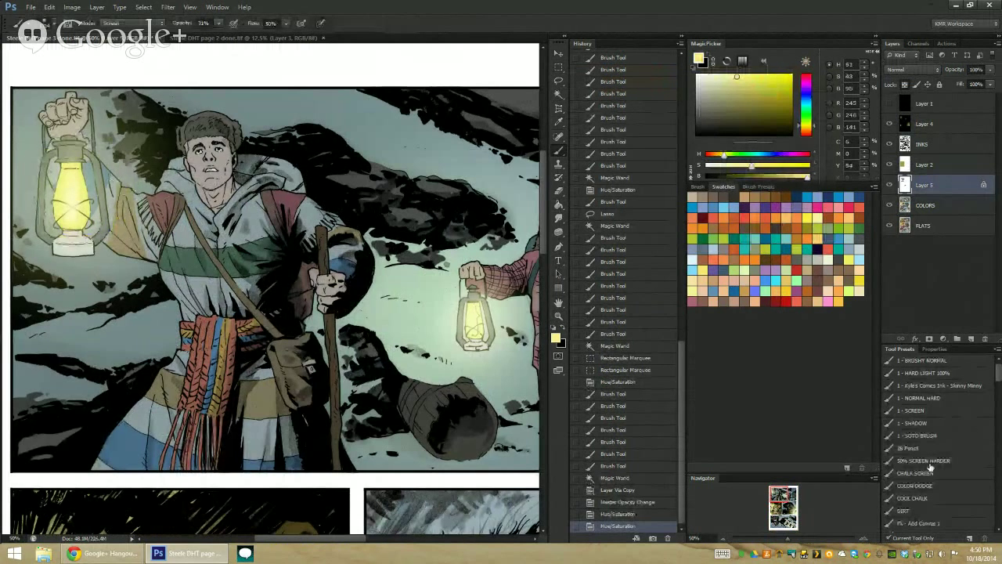
click(919, 435)
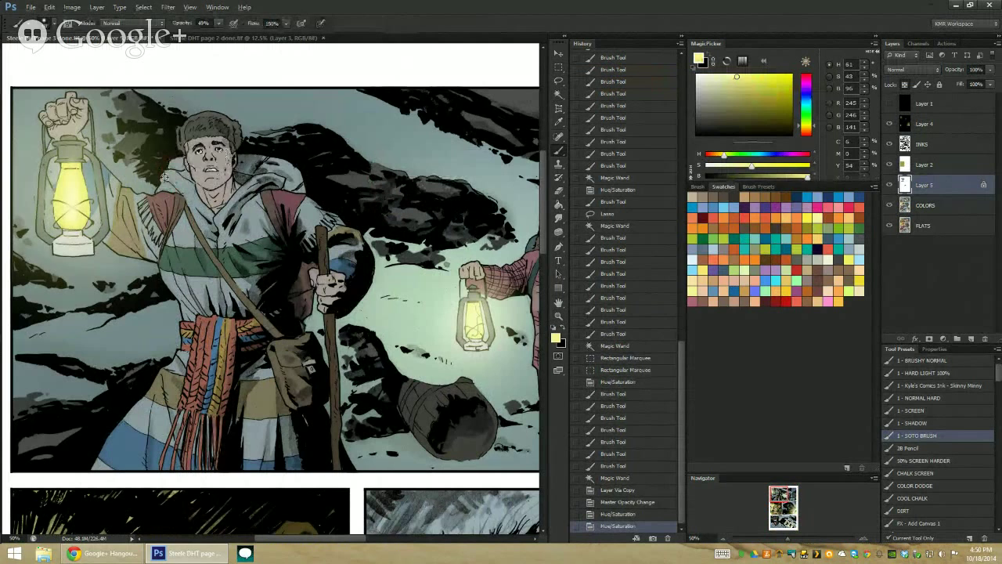
drag(178, 182, 198, 202)
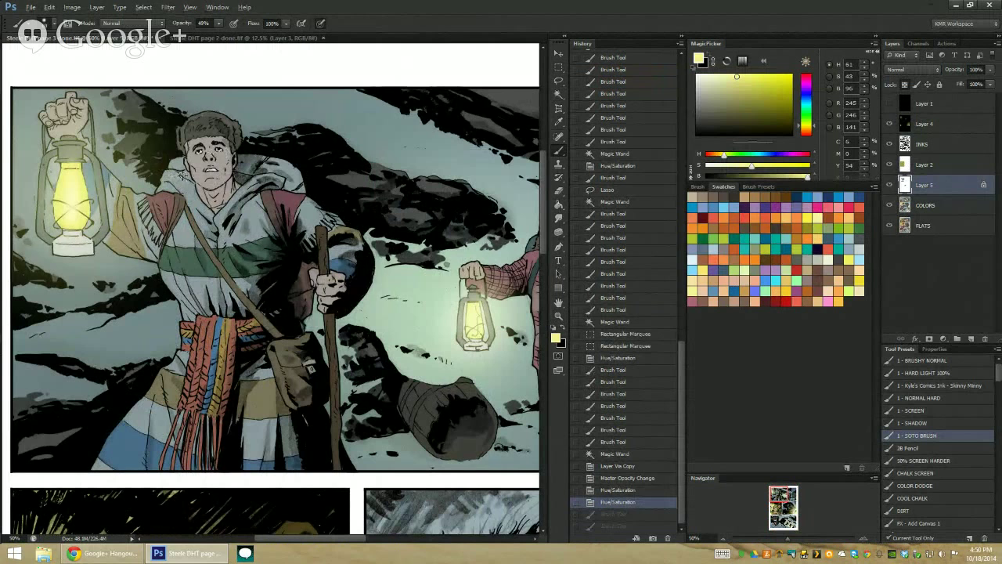
alt+right_click(184, 174)
drag(166, 174, 210, 214)
drag(162, 179, 174, 187)
mouse_move(188, 196)
mouse_down()
mouse_move(205, 211)
mouse_move(175, 161)
mouse_move(177, 181)
mouse_move(209, 217)
mouse_up()
mouse_move(166, 182)
mouse_down()
mouse_move(174, 156)
mouse_move(202, 146)
mouse_up()
Try lighter strokes across the man's chest, then undo them
click(559, 315)
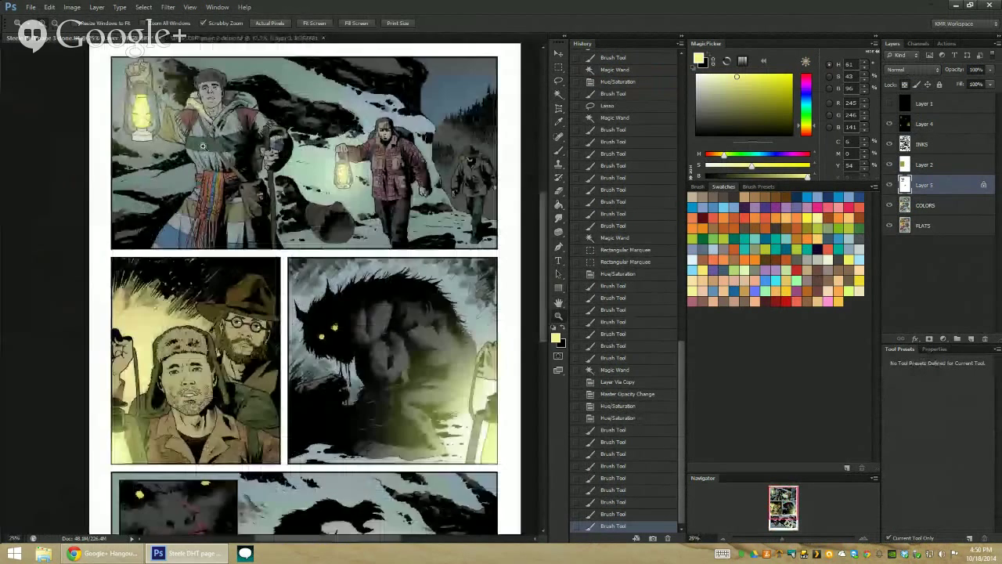
click(202, 145)
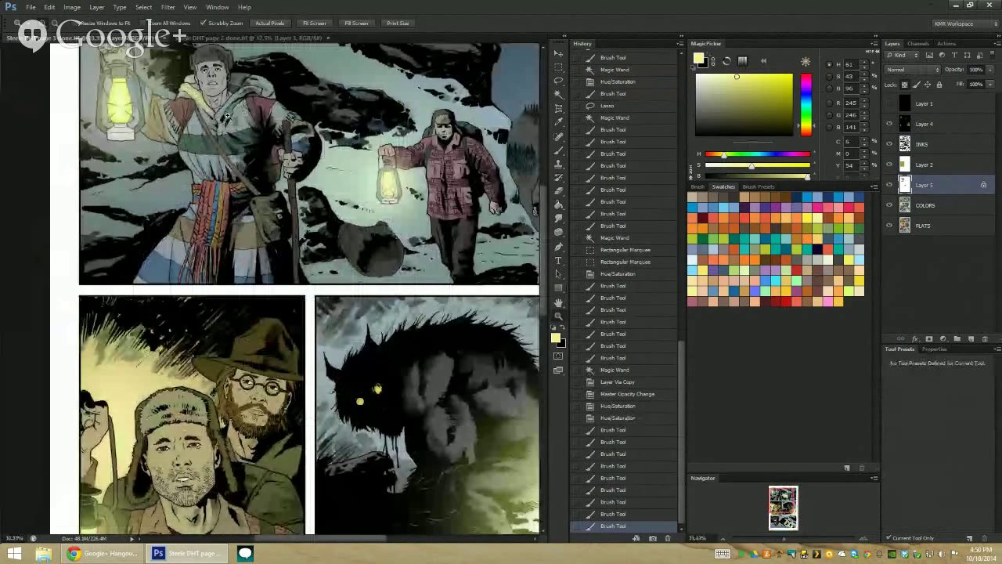
key(b)
drag(197, 161, 202, 110)
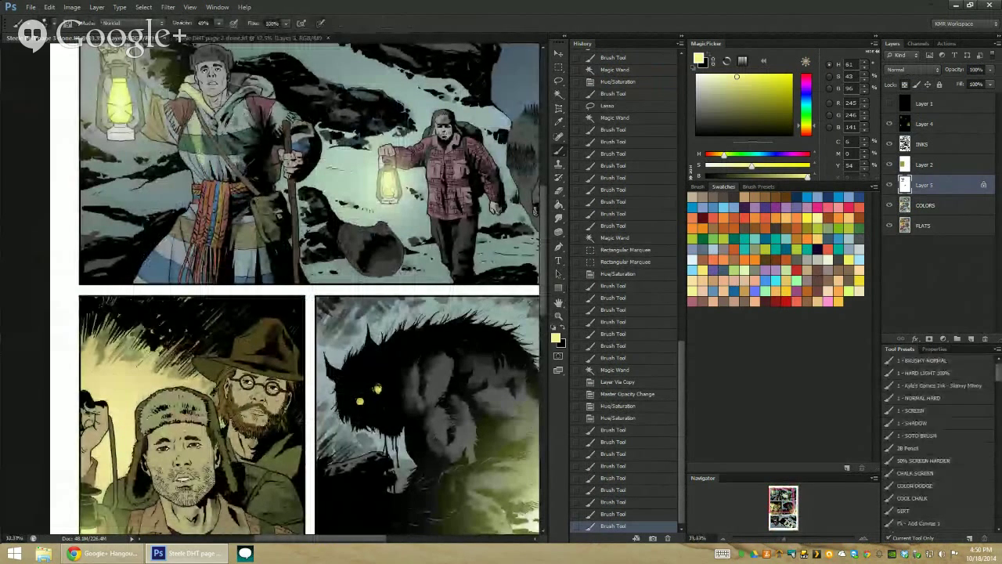
drag(202, 168, 235, 114)
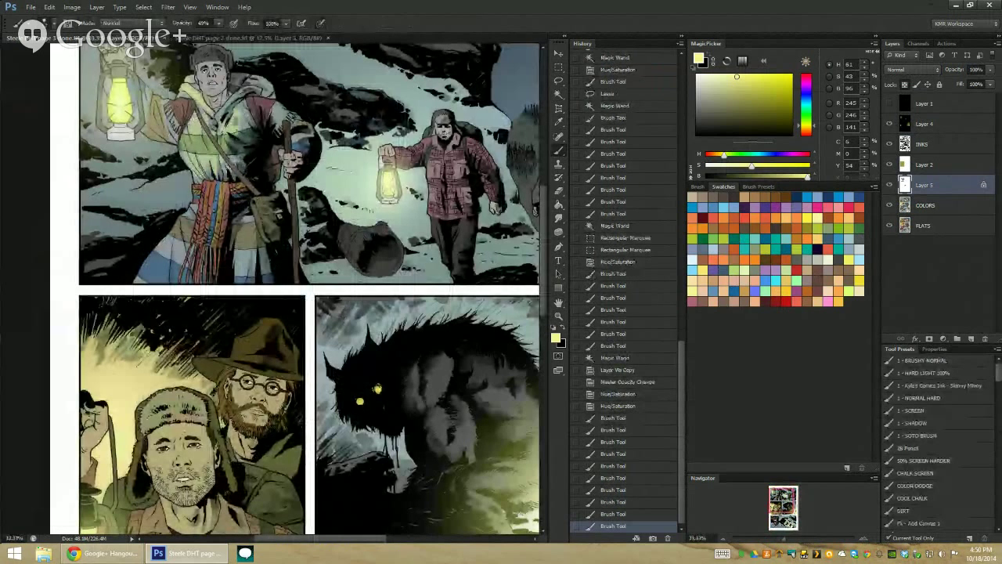
key(ctrl+alt+z)
key(ctrl+alt+z)
key(ctrl+alt+z)
key(ctrl+alt+z)
key(ctrl+alt+z)
key(ctrl+alt+z)
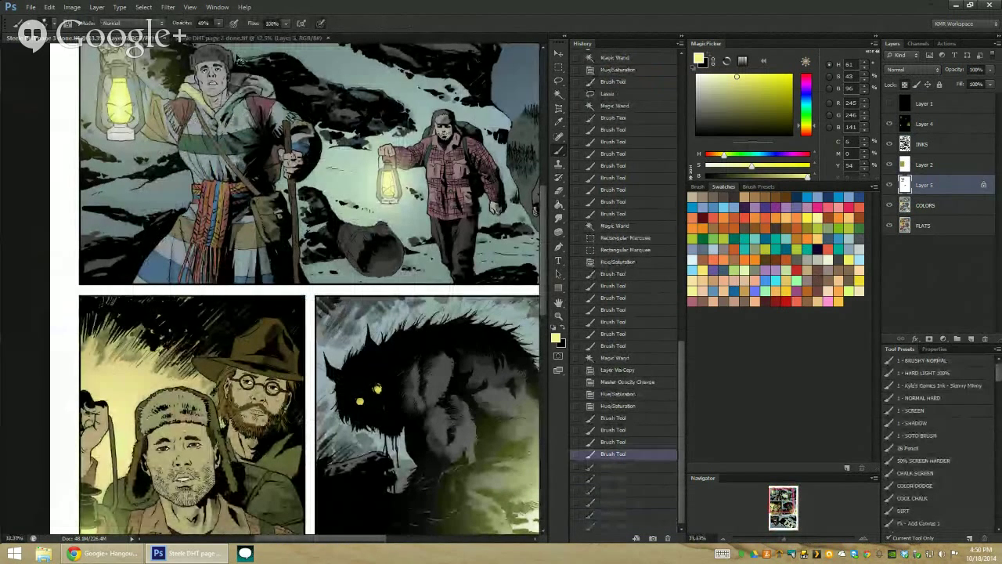
key(ctrl+alt+z)
key(ctrl+alt+z)
key(ctrl+alt+z)
key(ctrl+alt+z)
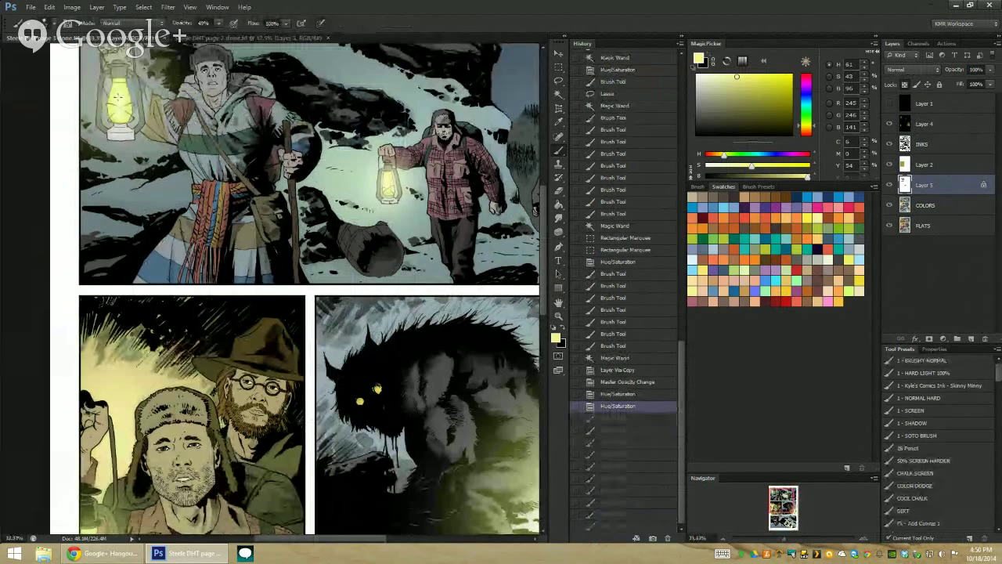
With the soft Screen glow preset, brighten the man's face, shoulder and chest
key(z)
click(229, 145)
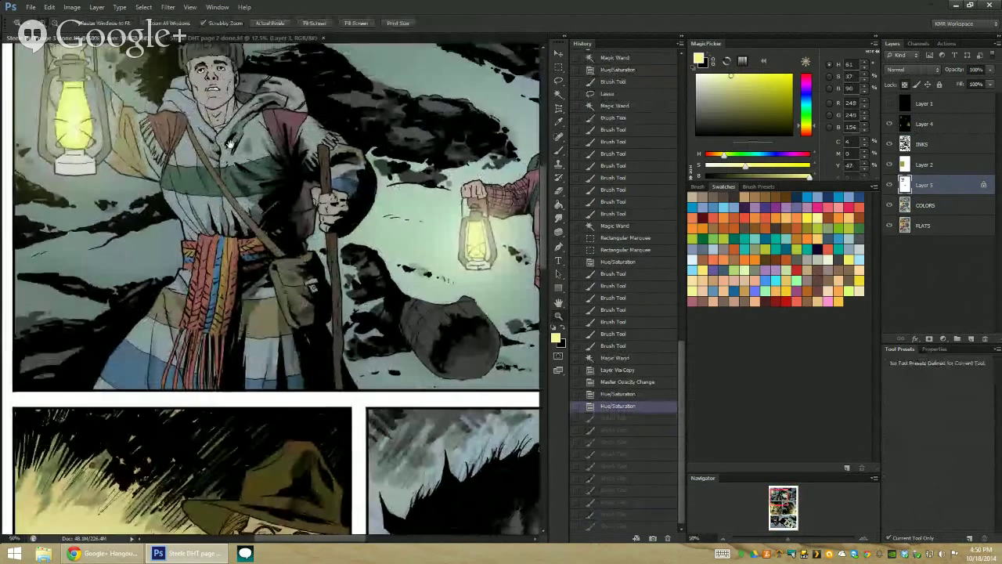
click(930, 411)
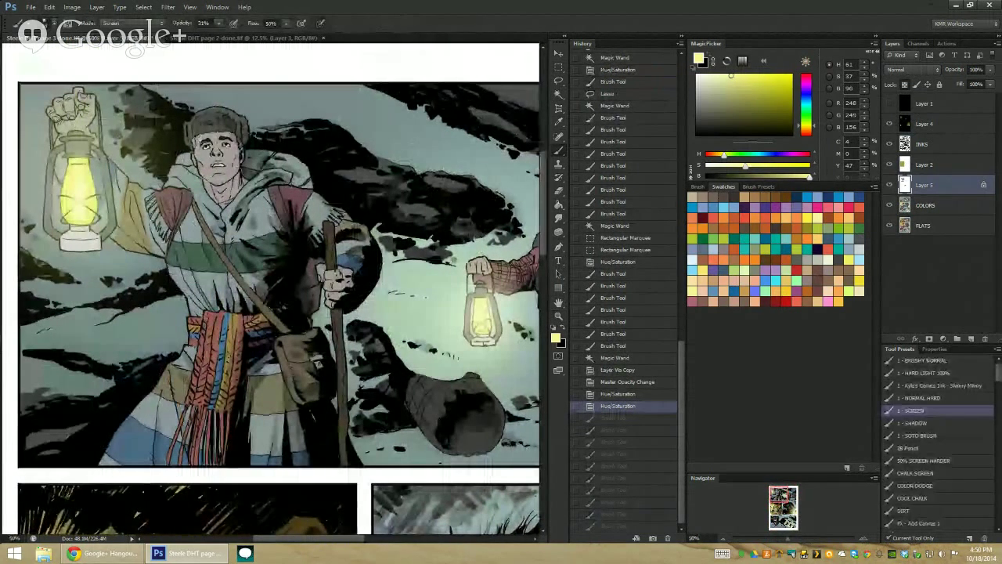
drag(200, 139, 188, 180)
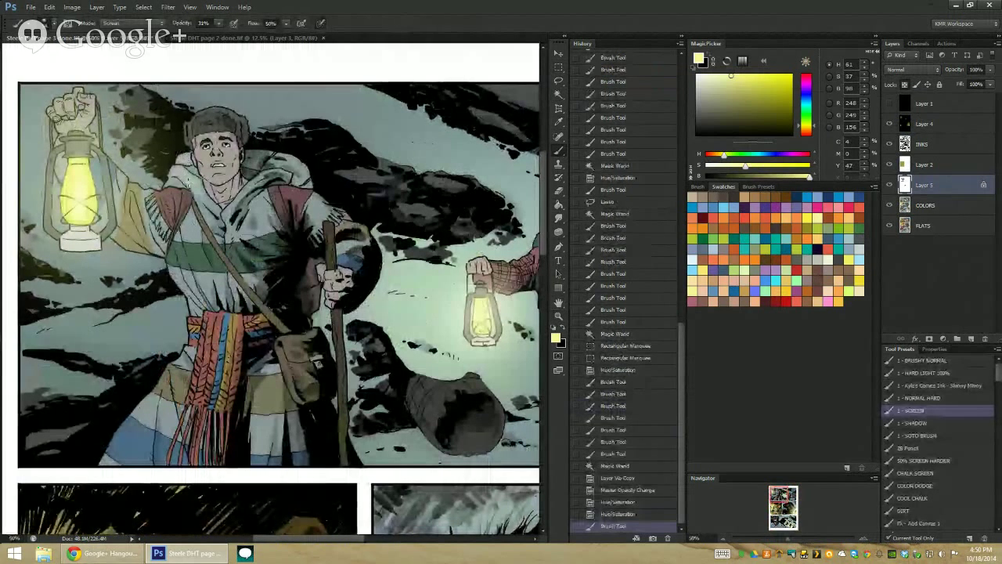
drag(200, 231, 189, 219)
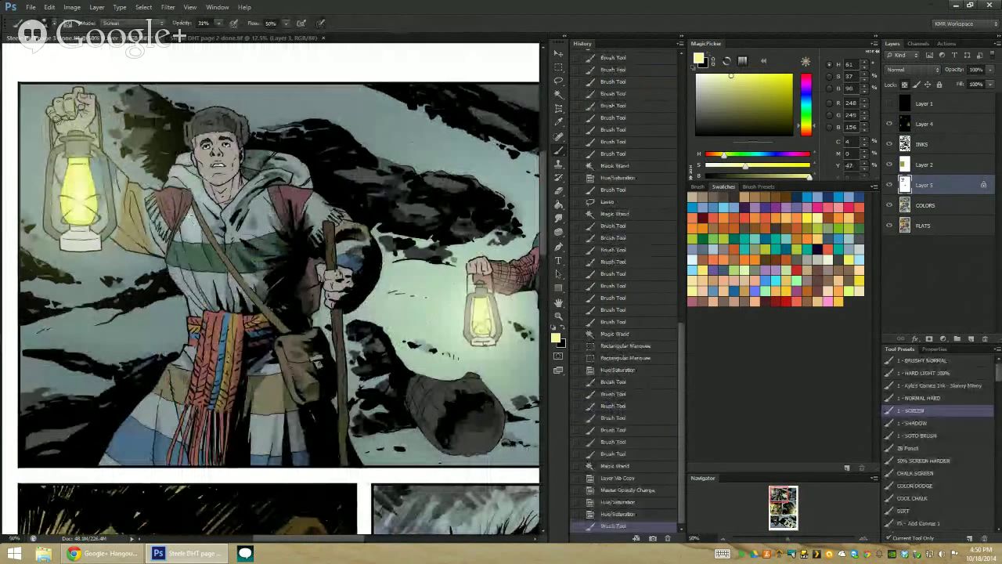
key(ctrl+z)
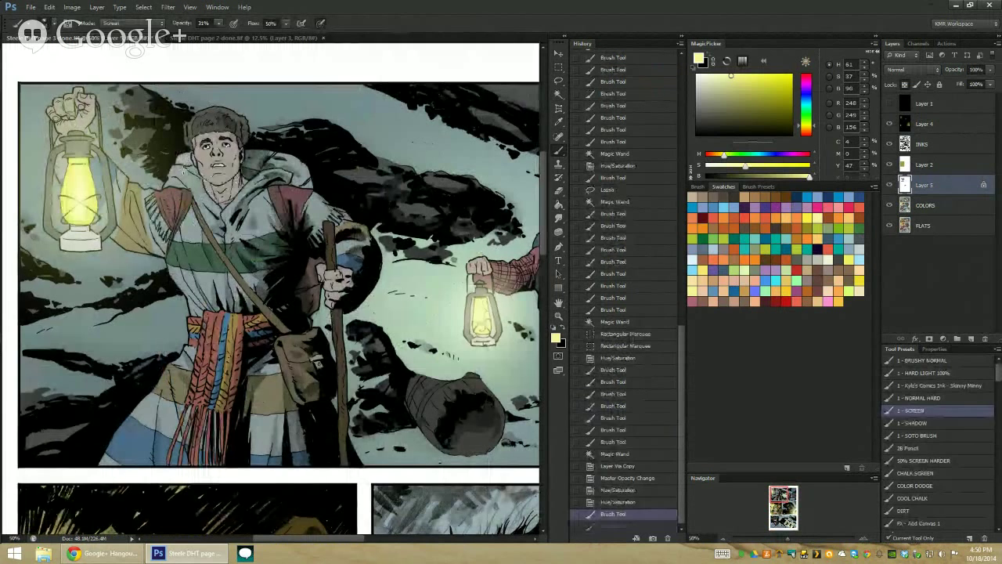
mouse_move(187, 199)
mouse_down()
mouse_move(192, 209)
mouse_move(143, 235)
mouse_move(119, 177)
mouse_move(96, 165)
mouse_up()
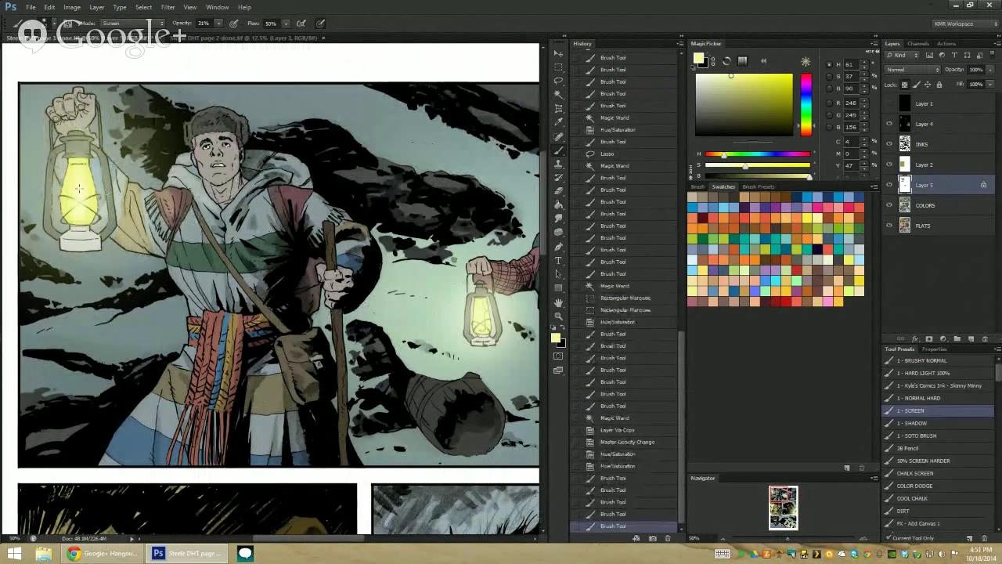
mouse_move(92, 161)
mouse_down()
mouse_move(139, 249)
mouse_move(119, 191)
mouse_up()
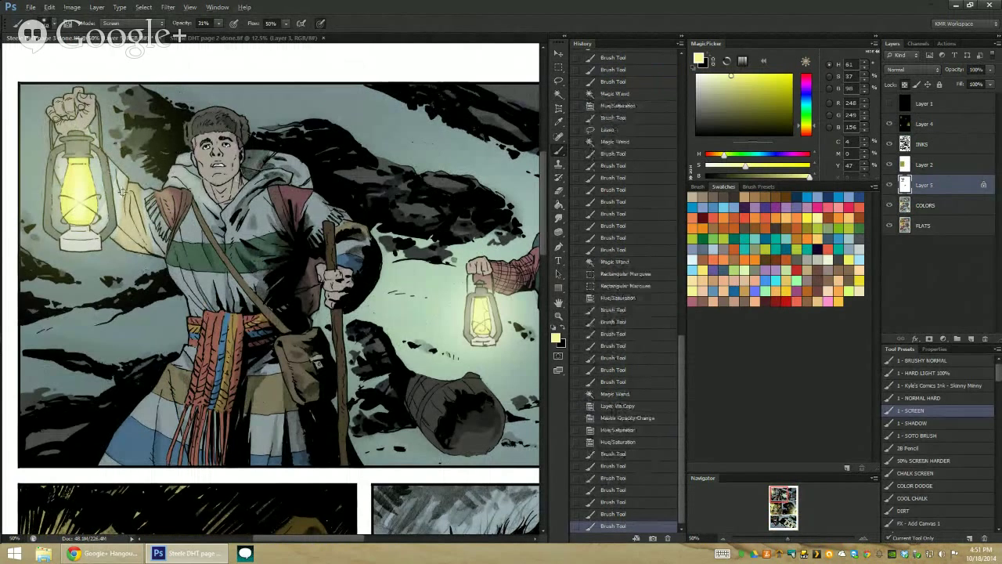
mouse_move(108, 155)
mouse_down()
mouse_move(119, 191)
mouse_move(156, 172)
mouse_move(133, 204)
mouse_move(165, 187)
mouse_move(154, 203)
mouse_move(235, 219)
mouse_up()
key(ctrl+alt+z)
key(ctrl+alt+z)
Add more Screen glow strokes over the shoulders and collar
mouse_move(234, 204)
mouse_down()
mouse_move(186, 219)
mouse_move(204, 266)
mouse_move(229, 240)
mouse_move(242, 282)
mouse_up()
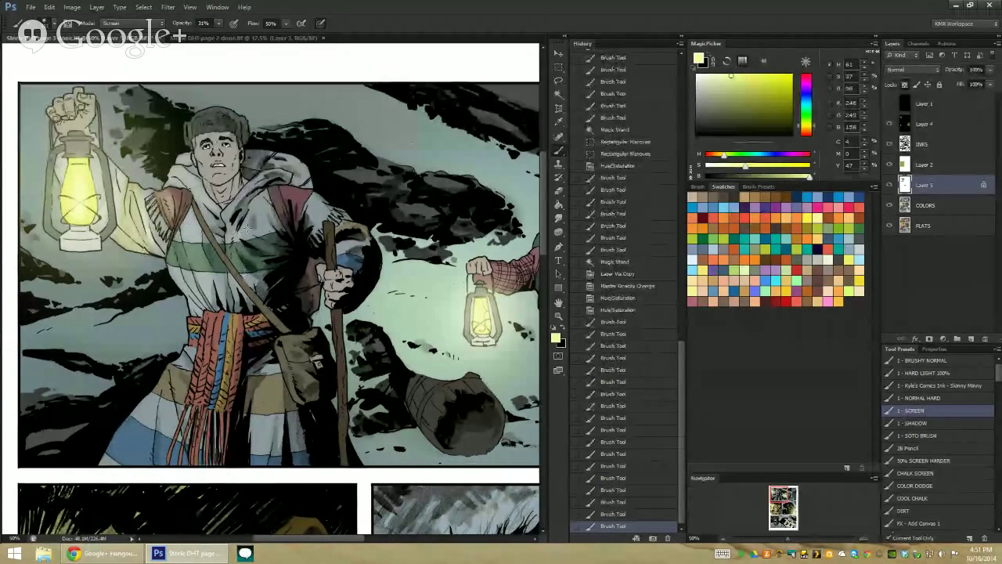
mouse_move(243, 235)
mouse_down()
mouse_move(254, 226)
mouse_move(259, 181)
mouse_move(266, 231)
mouse_up()
mouse_move(245, 188)
mouse_down()
mouse_move(224, 223)
mouse_move(205, 166)
mouse_move(210, 202)
mouse_move(182, 290)
mouse_up()
drag(173, 243, 176, 282)
drag(169, 196, 172, 239)
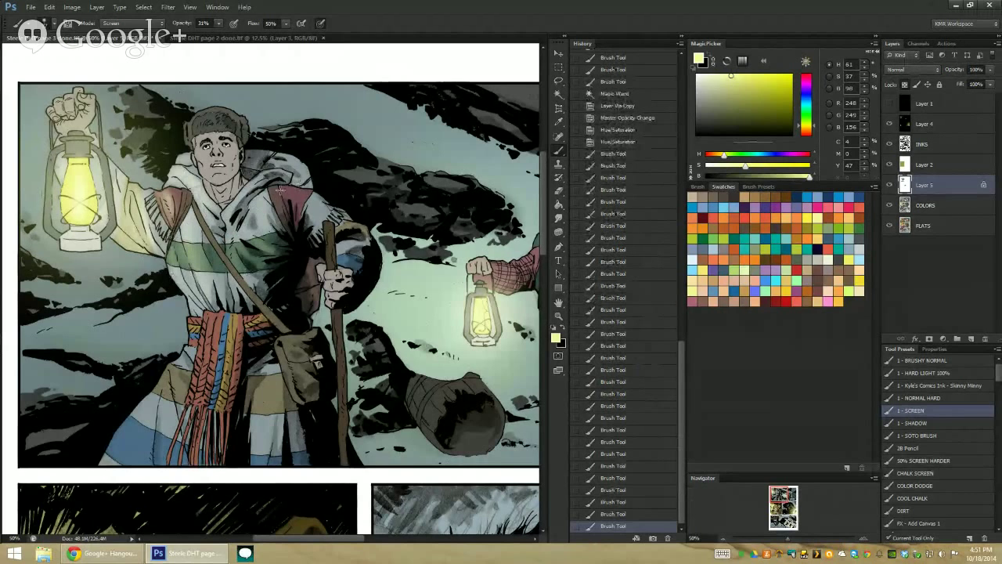
drag(297, 179, 282, 215)
mouse_move(291, 196)
mouse_down()
mouse_move(297, 231)
mouse_move(291, 186)
mouse_move(294, 227)
mouse_move(286, 231)
mouse_up()
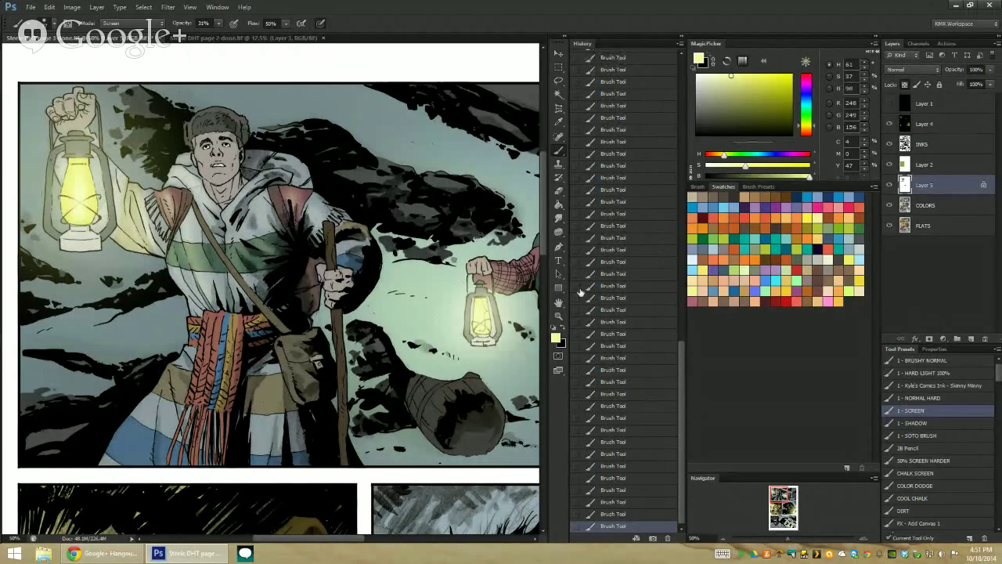
Lighten the lantern-bearer's coat, lower coat, hand and staff top with glow
click(558, 315)
drag(250, 169, 221, 162)
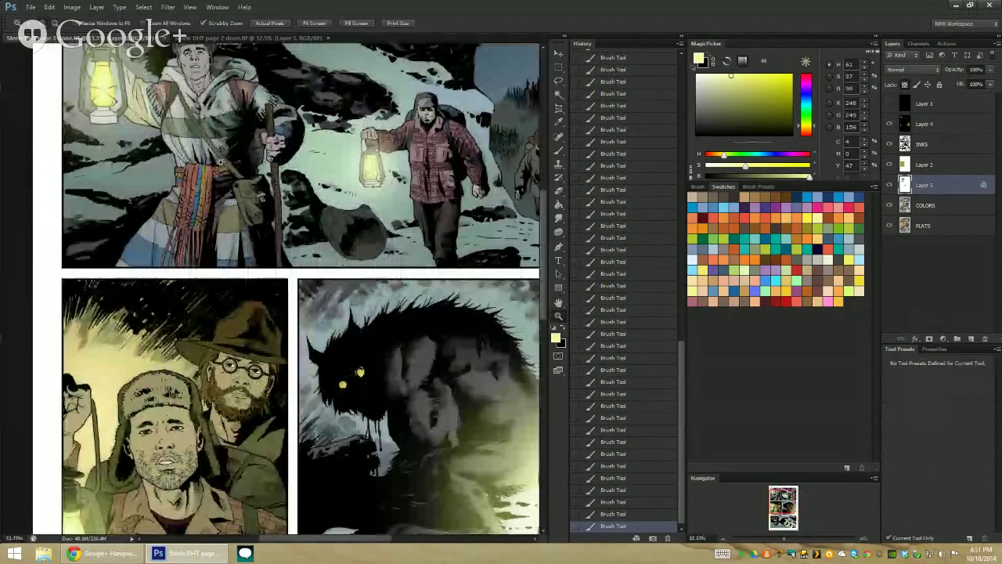
key(b)
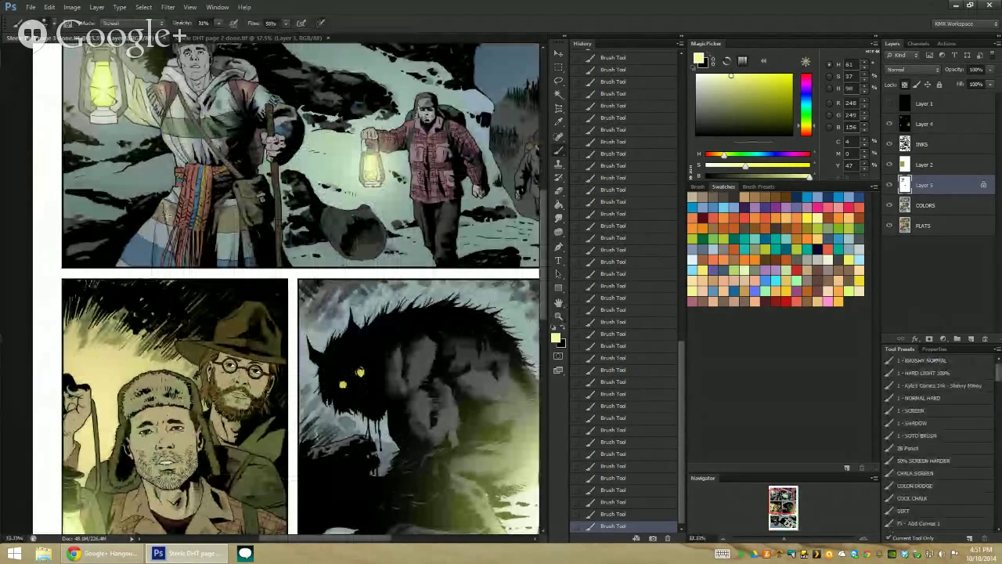
mouse_move(167, 211)
mouse_down()
mouse_move(174, 239)
mouse_move(160, 265)
mouse_move(129, 265)
mouse_move(154, 232)
mouse_up()
mouse_move(223, 171)
mouse_down()
mouse_move(164, 205)
mouse_move(134, 248)
mouse_move(144, 213)
mouse_move(129, 266)
mouse_up()
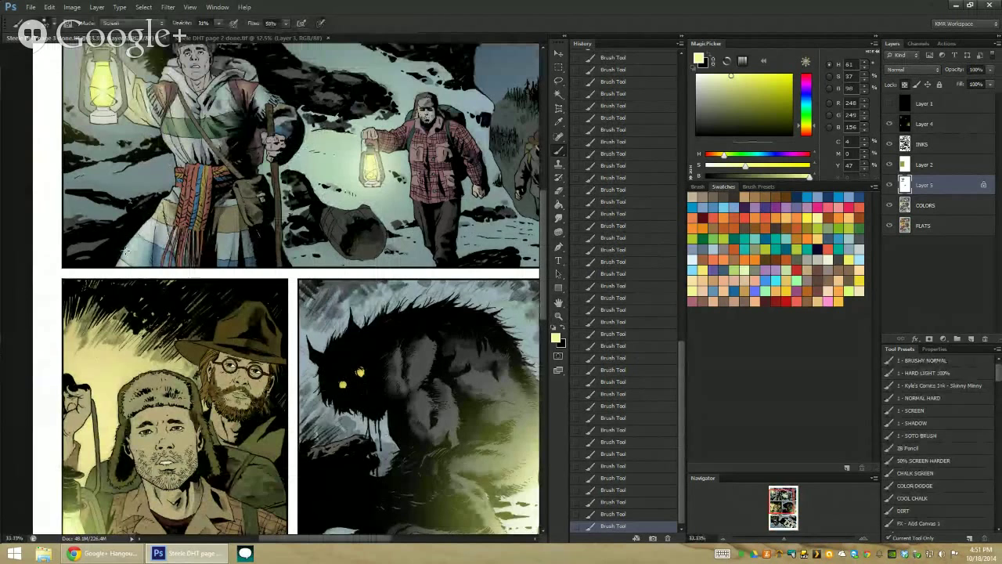
mouse_move(133, 227)
mouse_down()
mouse_move(125, 266)
mouse_move(139, 264)
mouse_up()
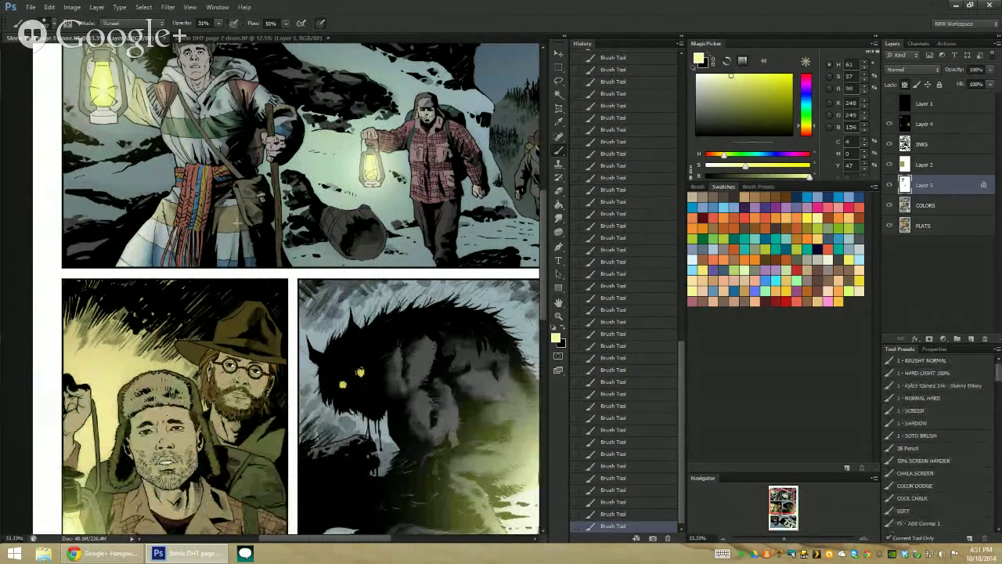
drag(237, 224, 224, 259)
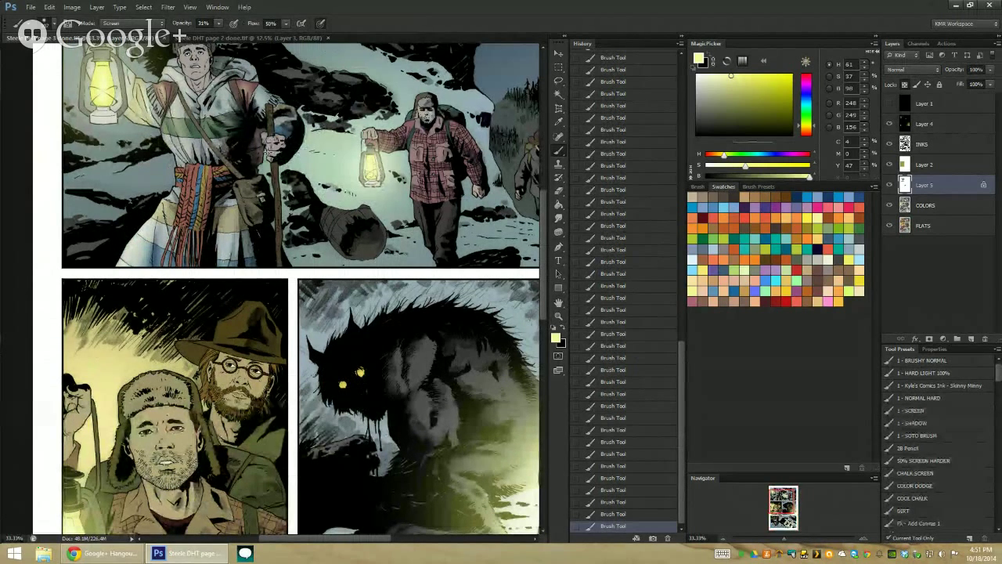
mouse_move(274, 133)
mouse_down()
mouse_move(286, 120)
mouse_move(273, 138)
mouse_up()
drag(313, 235, 276, 322)
Merge the painted glow layer down into COLORS
click(559, 315)
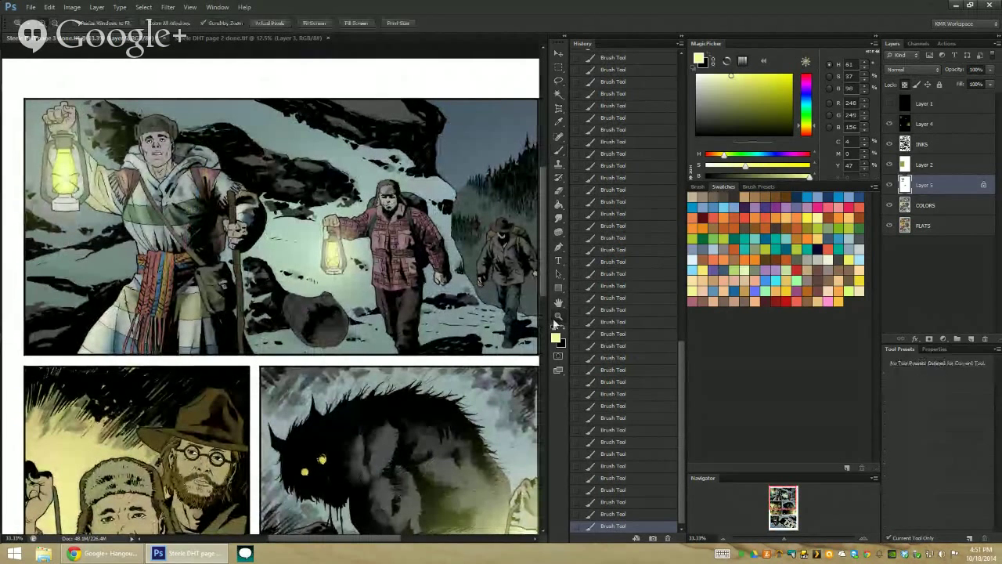
drag(344, 145, 302, 142)
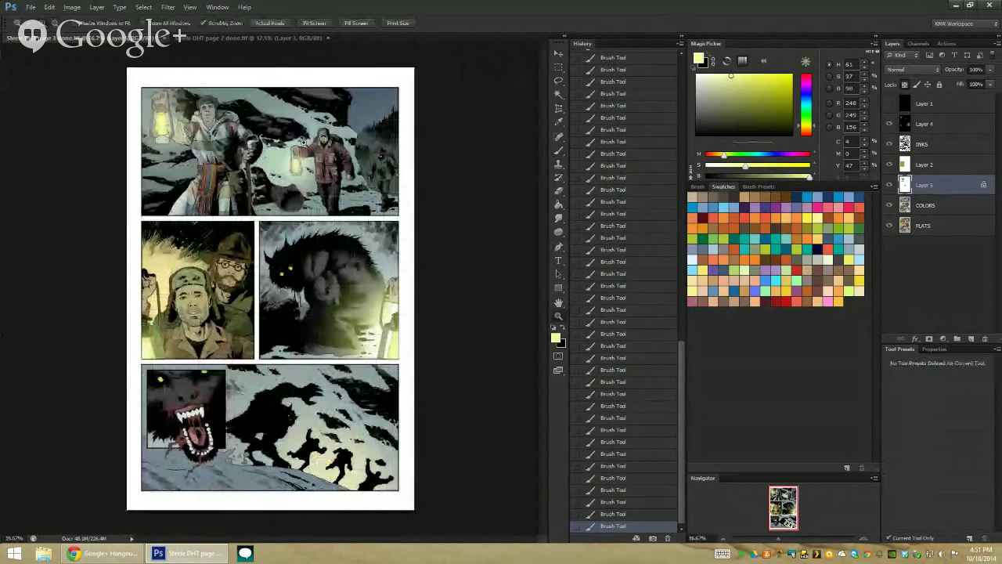
click(222, 155)
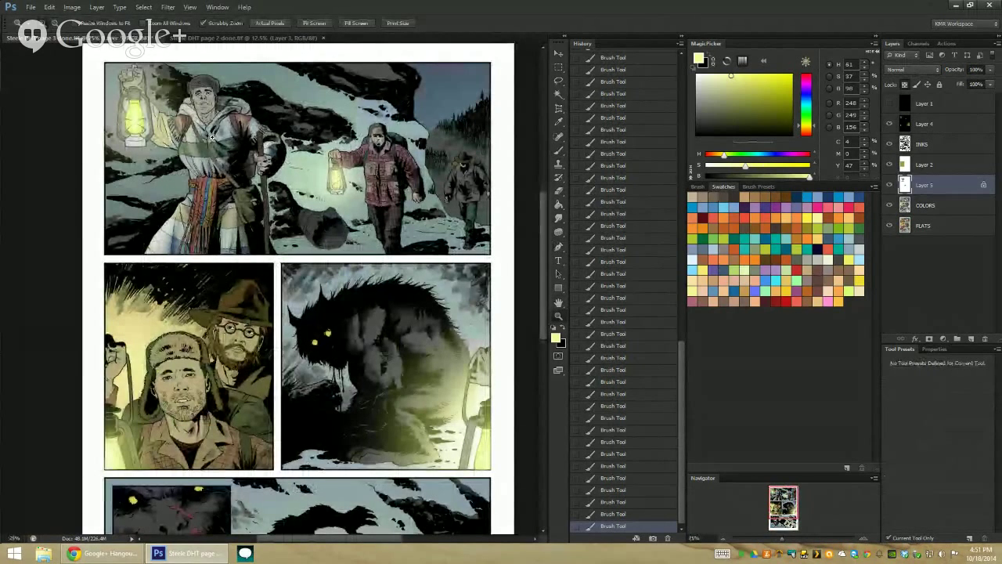
click(212, 137)
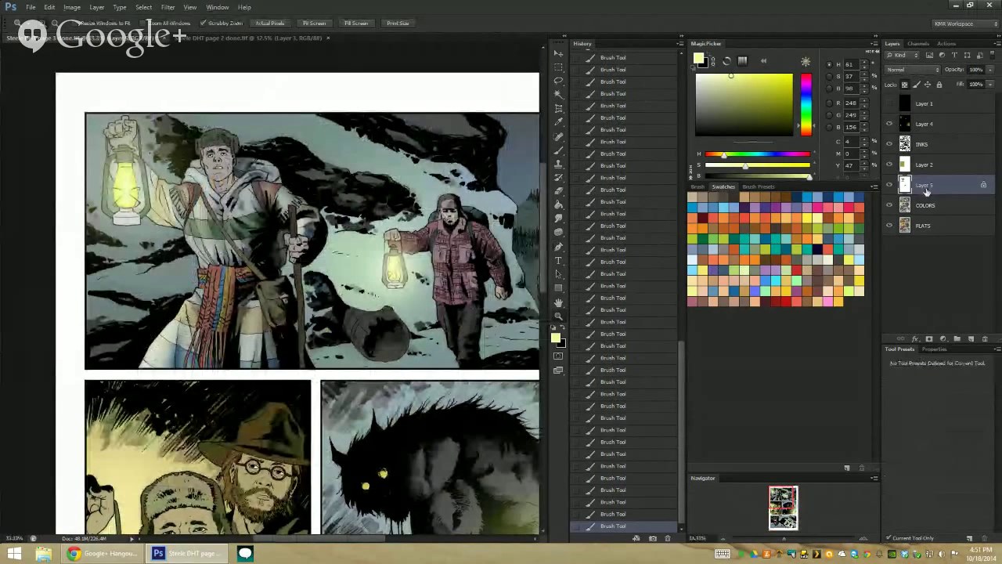
right_click(927, 191)
click(916, 419)
Magic Wand the man's vest and bag and copy them to a new layer
click(202, 189)
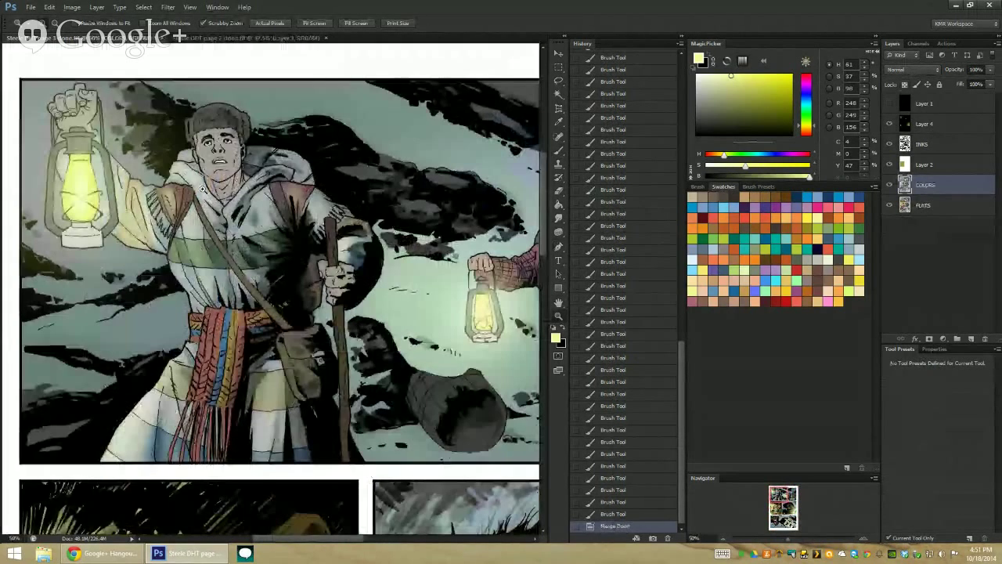
key(w)
click(205, 195)
shift+click(208, 201)
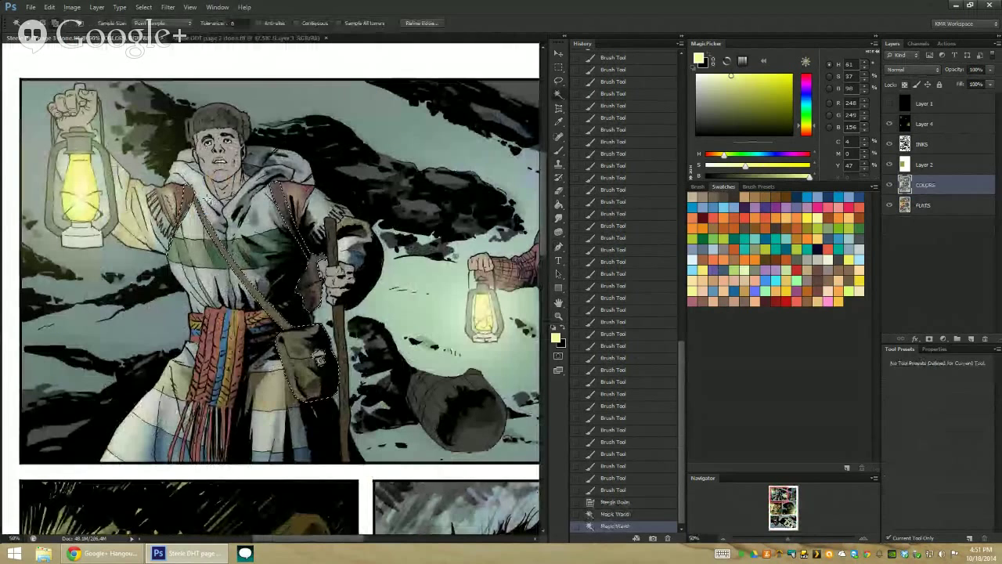
key(ctrl+j)
Paint glow strokes on the vest-and-bag layer, then merge it into COLORS
key(b)
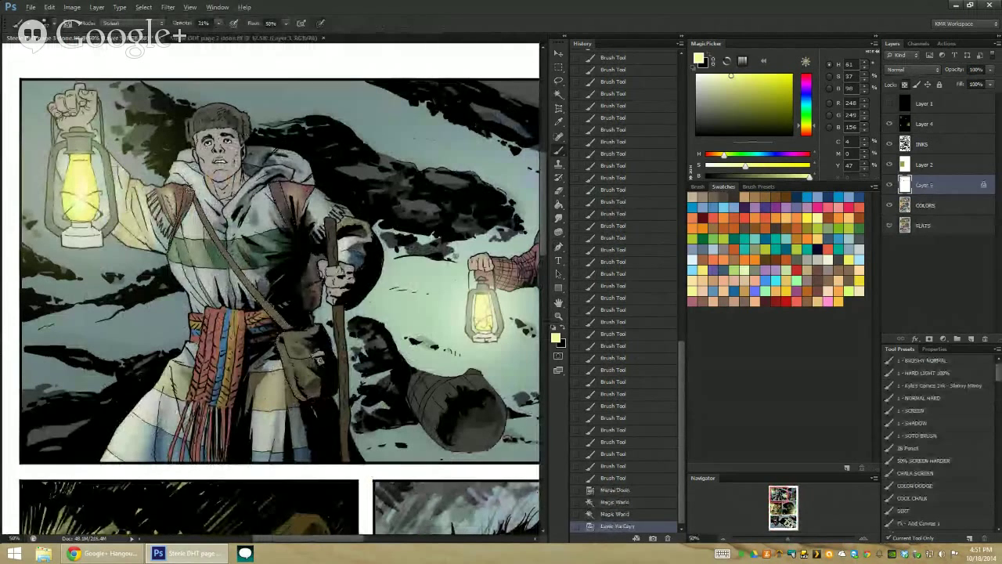
drag(208, 149, 283, 211)
drag(270, 188, 284, 213)
drag(273, 195, 283, 217)
scroll(287, 245, down, 2)
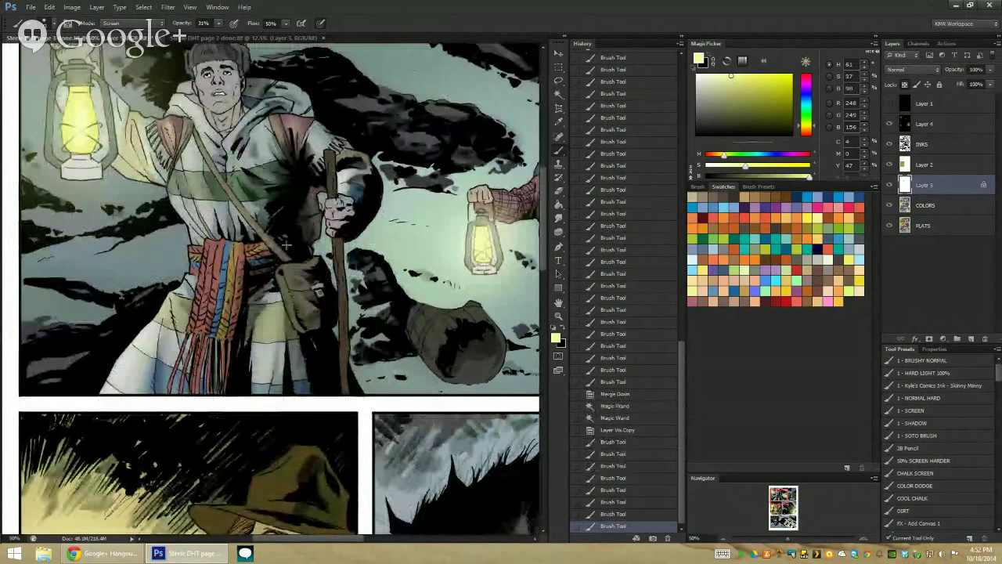
mouse_move(294, 273)
mouse_down()
mouse_move(294, 325)
mouse_move(310, 313)
mouse_up()
drag(282, 274, 294, 309)
drag(284, 270, 290, 293)
drag(283, 274, 291, 296)
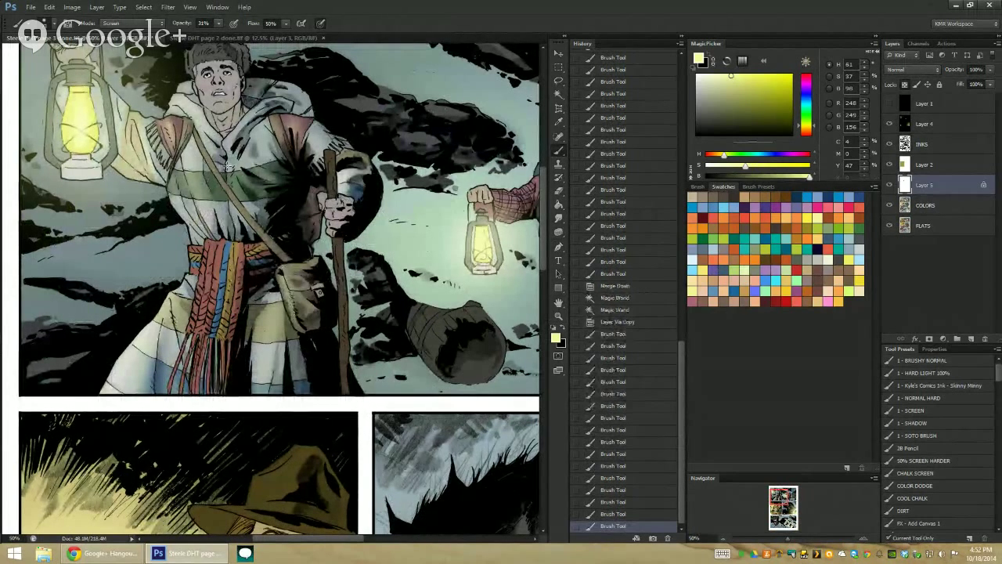
right_click(924, 186)
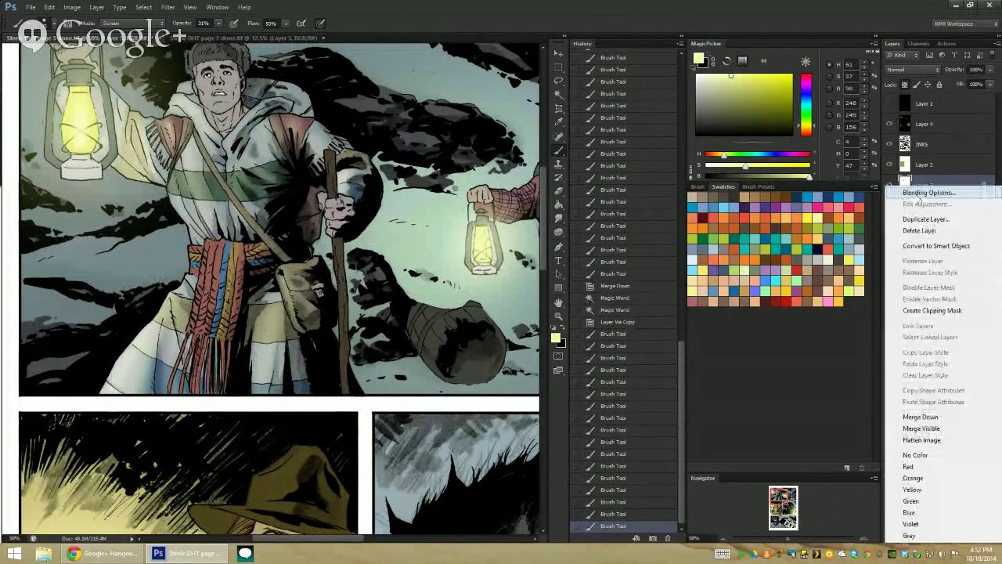
click(924, 414)
Magic Wand the striped sash and copy it to a new layer
key(w)
click(225, 274)
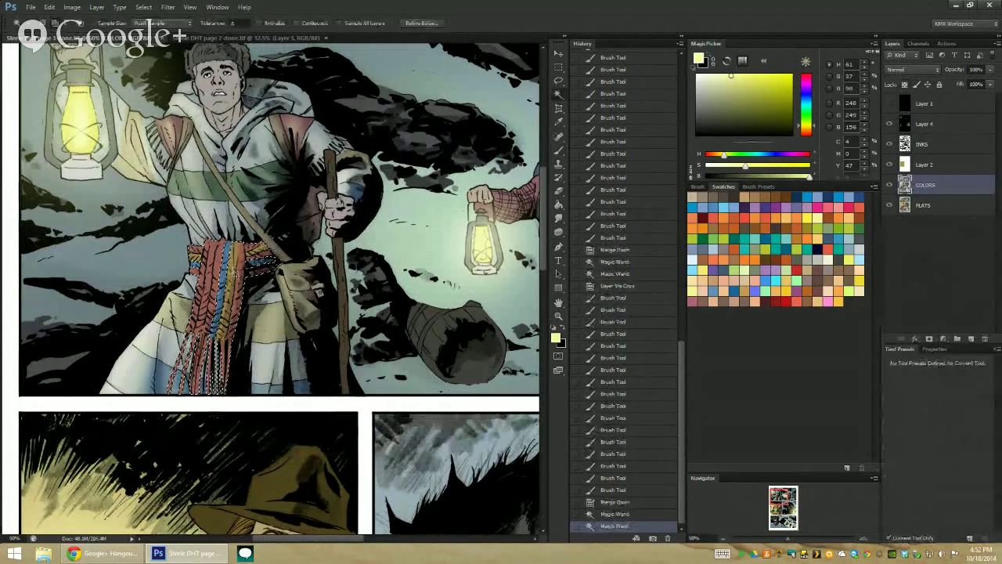
shift+click(224, 265)
shift+click(259, 258)
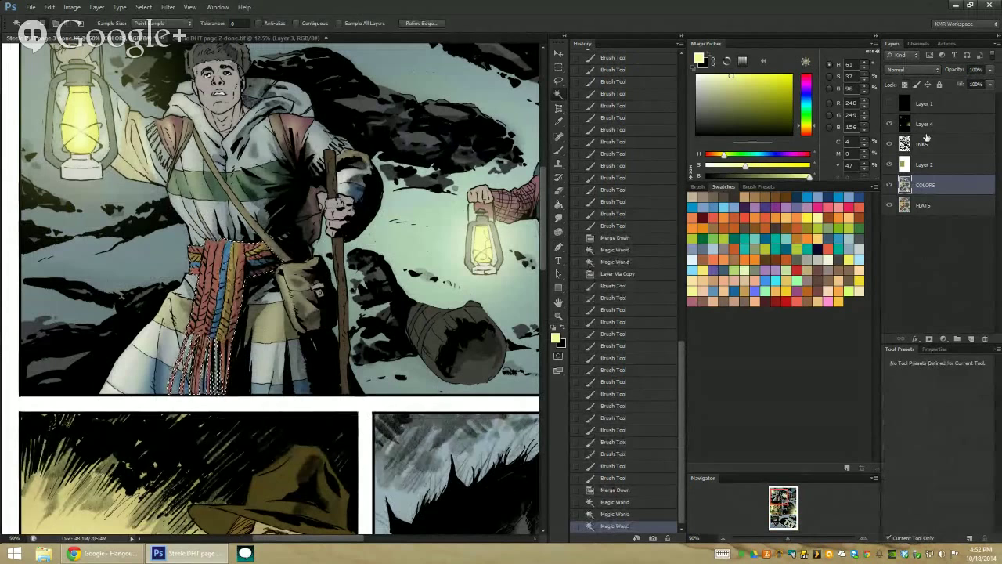
key(ctrl+j)
Brighten the sash stripes with glowing Screen strokes and zoom out
key(b)
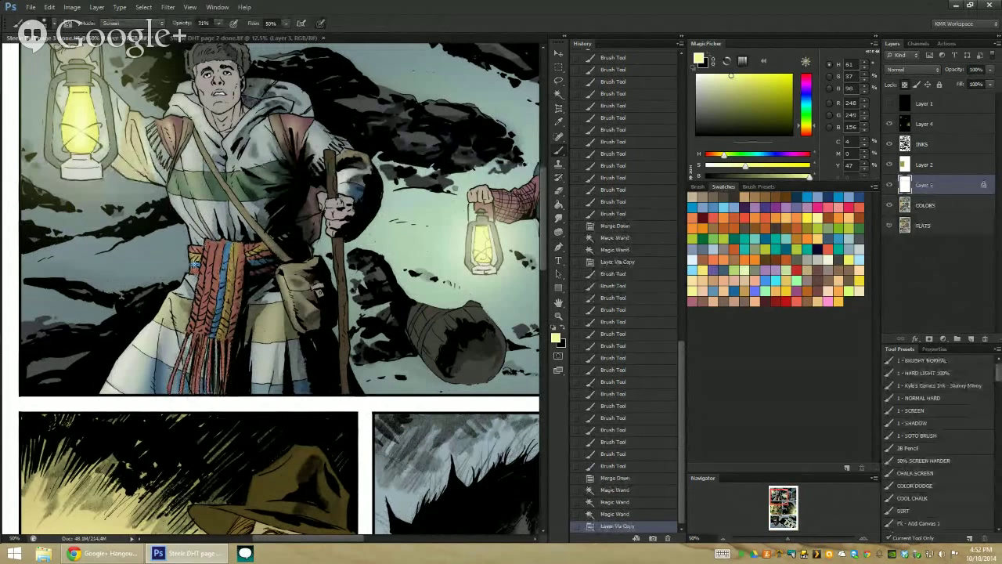
drag(203, 260, 203, 325)
mouse_move(217, 252)
mouse_down()
mouse_move(227, 317)
mouse_move(203, 350)
mouse_move(206, 321)
mouse_up()
drag(249, 244, 251, 258)
drag(192, 327, 193, 339)
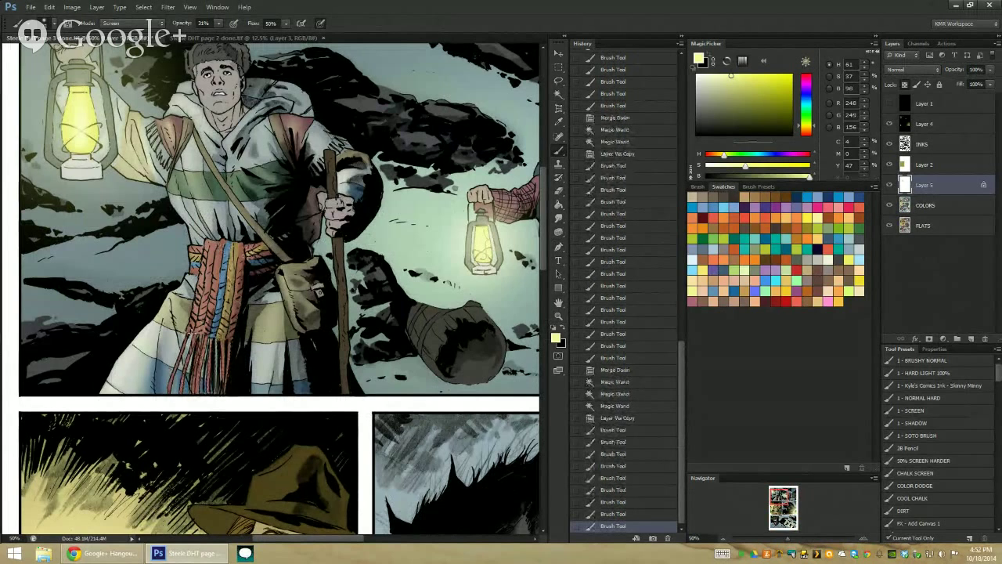
drag(224, 252, 225, 305)
drag(219, 252, 223, 305)
drag(212, 255, 213, 279)
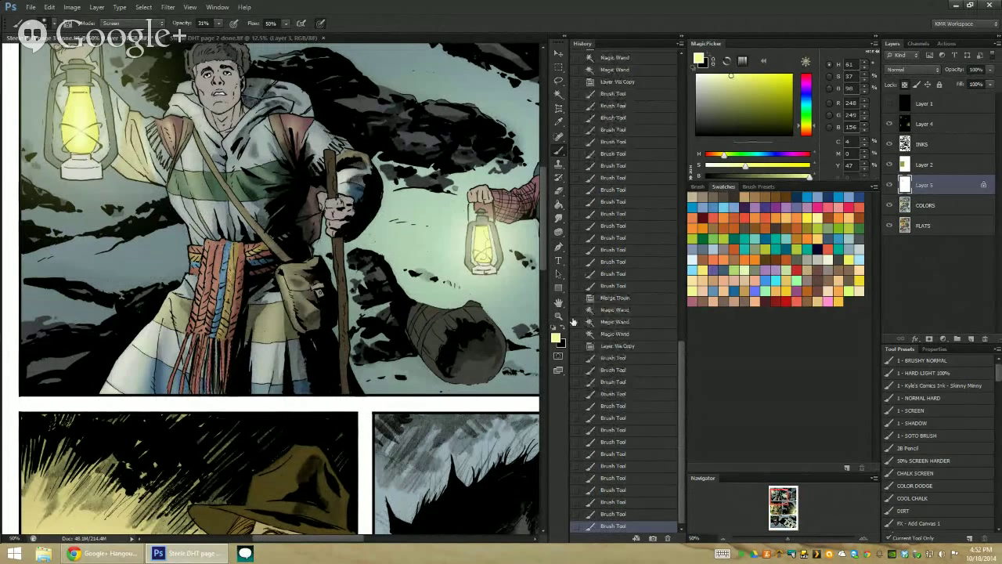
key(z)
alt+click(263, 243)
alt+click(263, 243)
Merge the sash glow into COLORS and briefly preview the page in greyscale
alt+click(258, 245)
alt+click(258, 245)
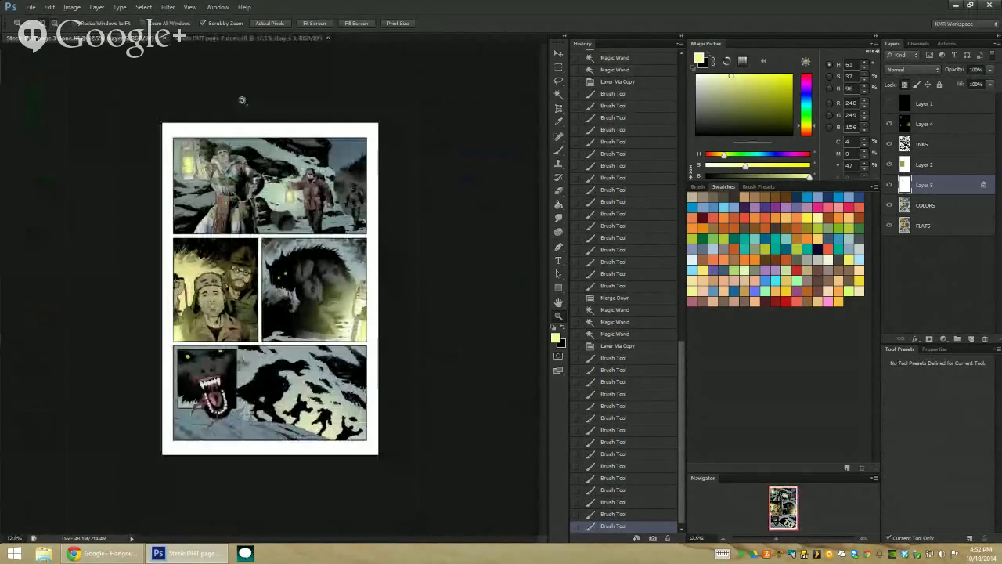
click(236, 186)
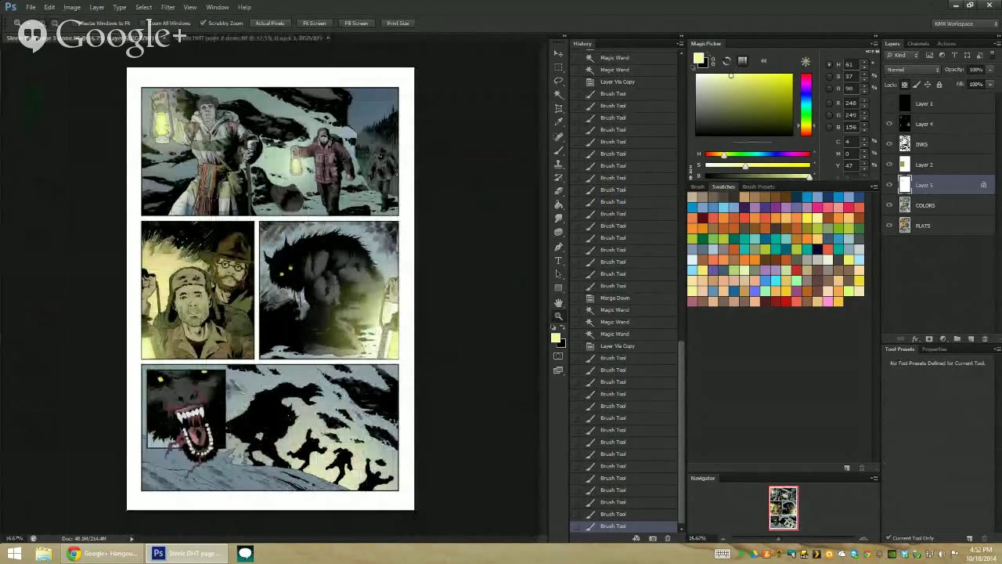
right_click(892, 185)
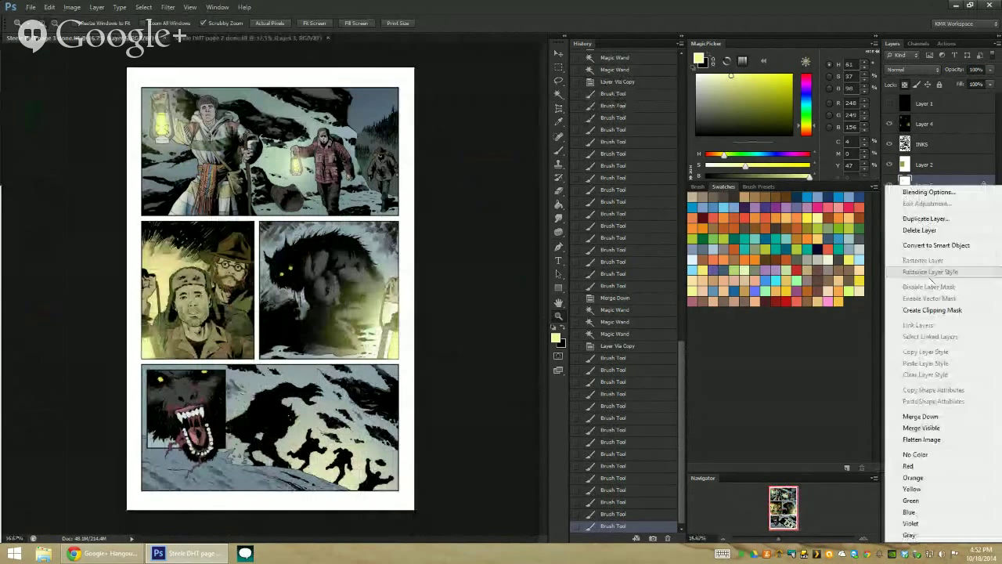
click(922, 416)
click(889, 103)
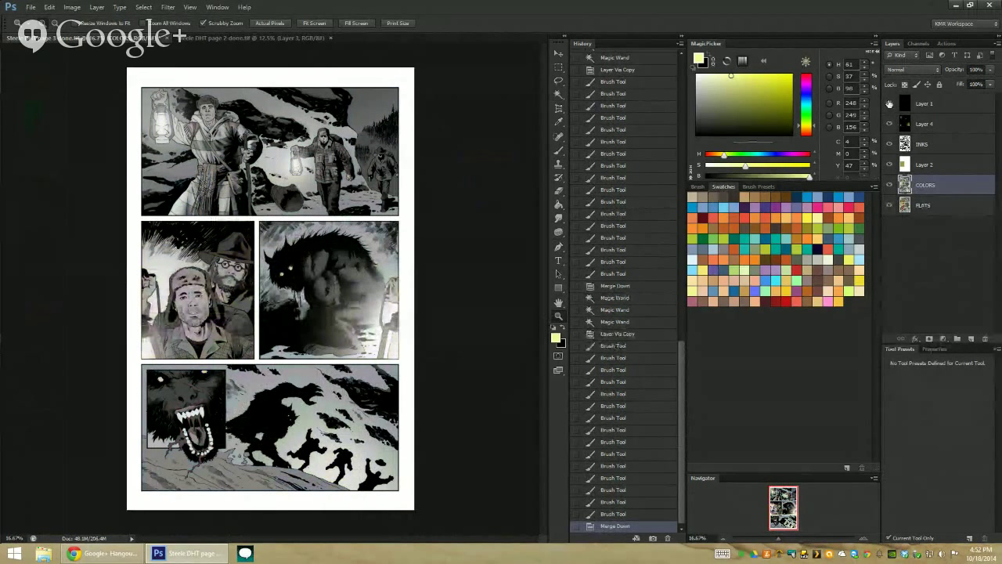
click(889, 103)
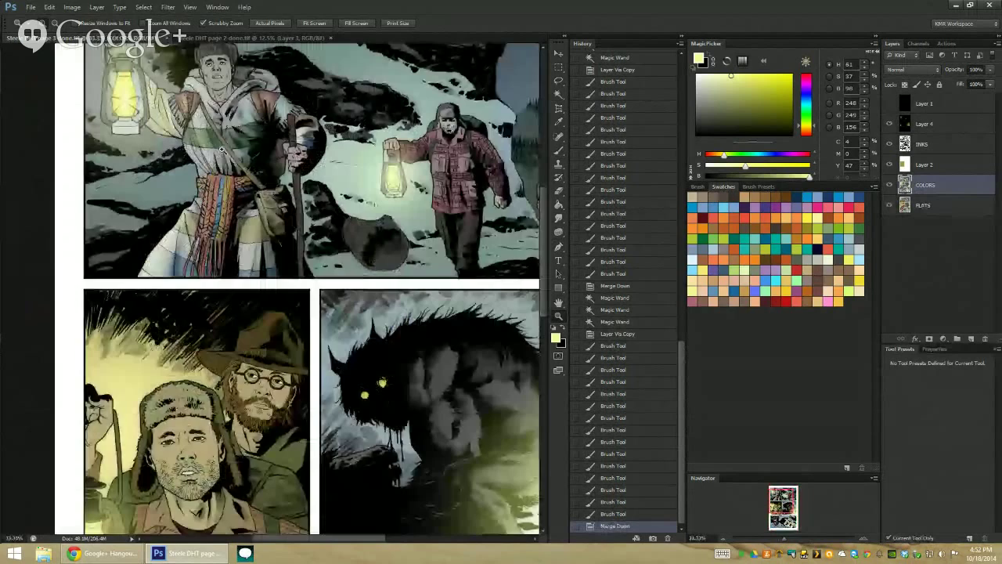
Select the lead traveller's fur hat and lighten it and the hair with warm strokes
click(223, 149)
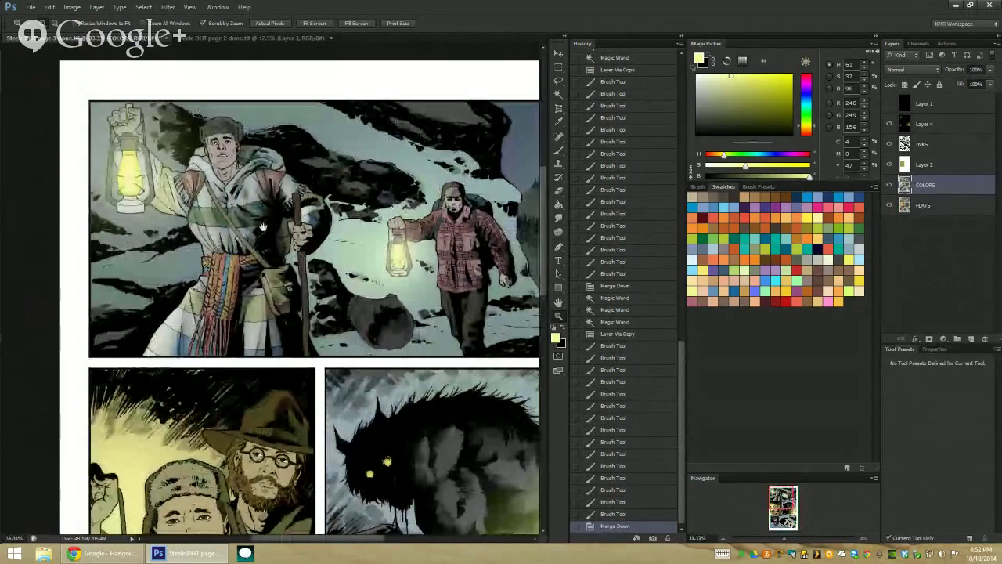
click(231, 143)
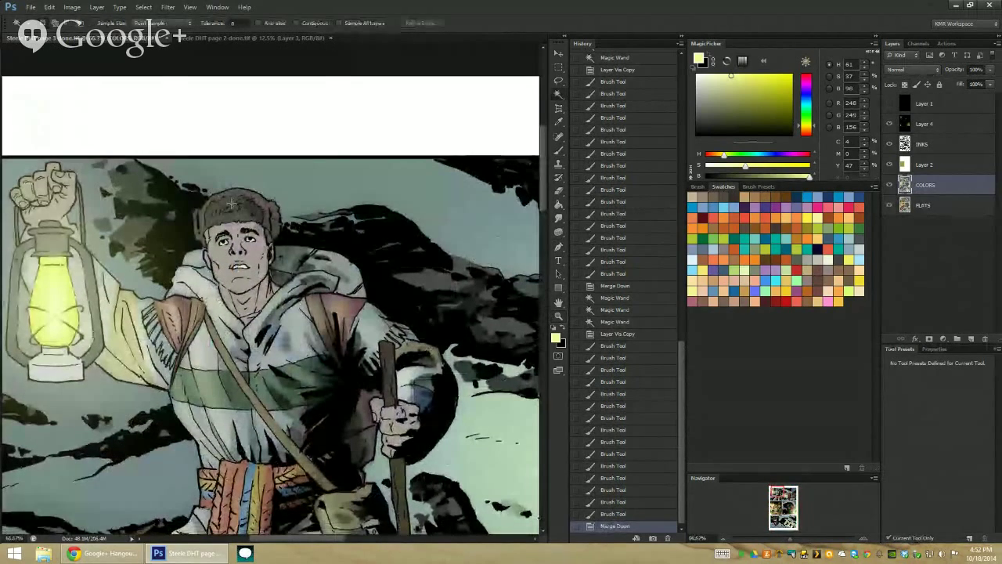
click(231, 204)
key(b)
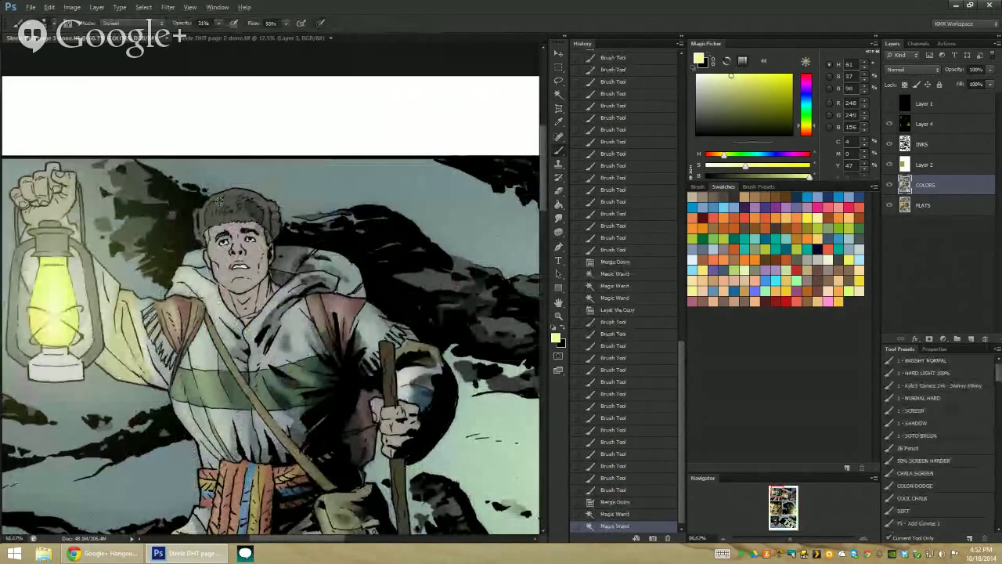
drag(220, 201, 212, 205)
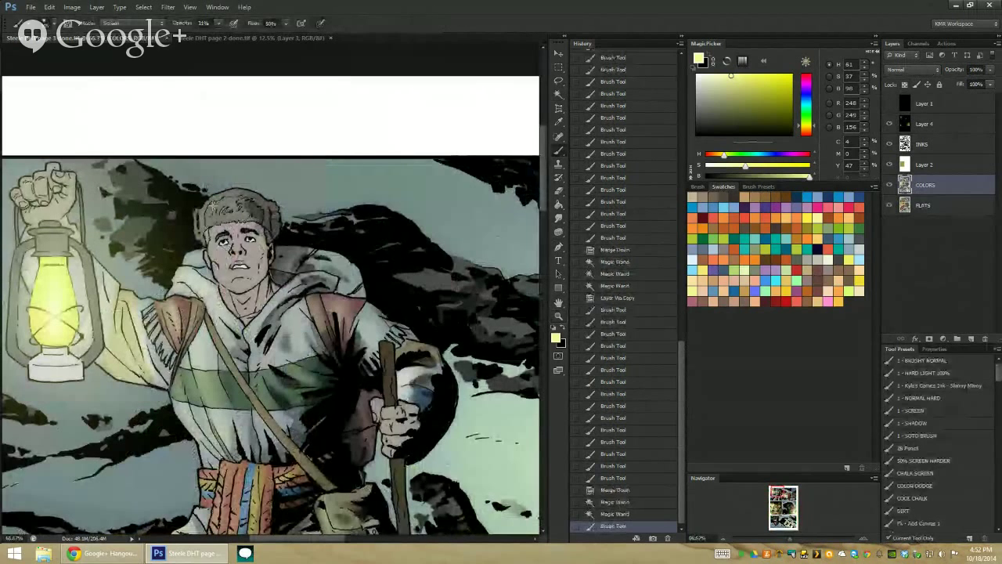
mouse_move(207, 200)
mouse_down()
mouse_move(206, 222)
mouse_move(222, 202)
mouse_move(201, 242)
mouse_up()
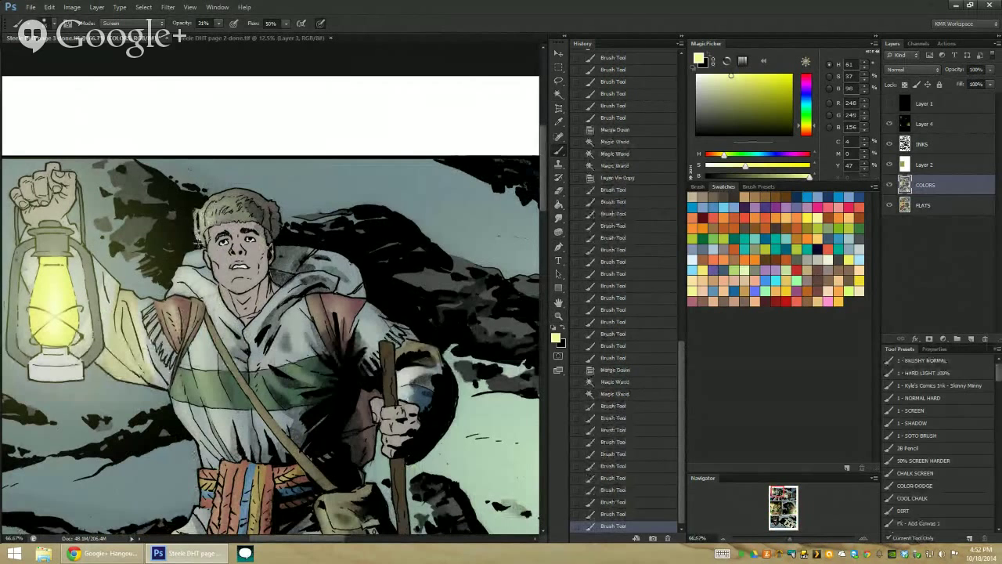
click(557, 316)
drag(337, 227, 317, 222)
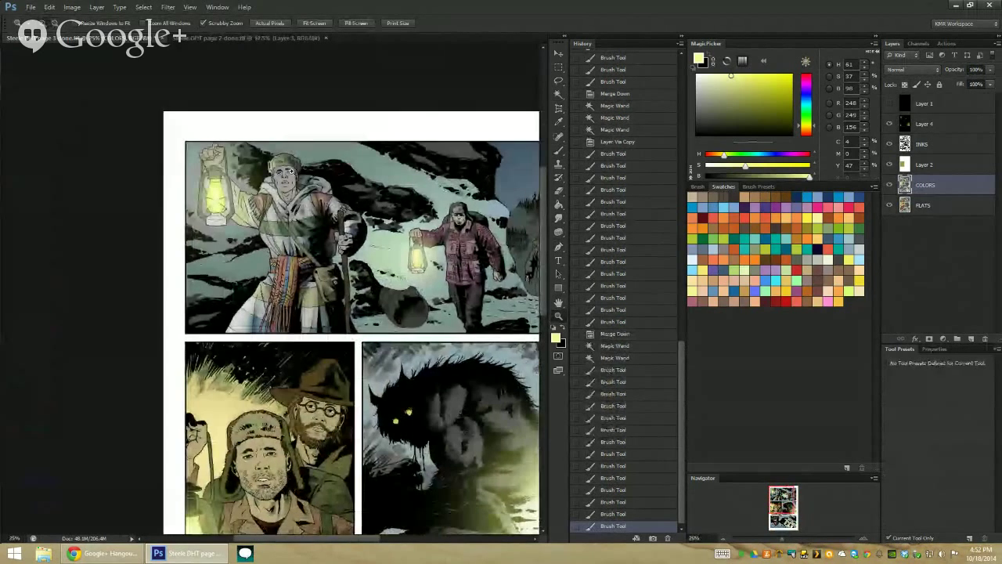
click(318, 221)
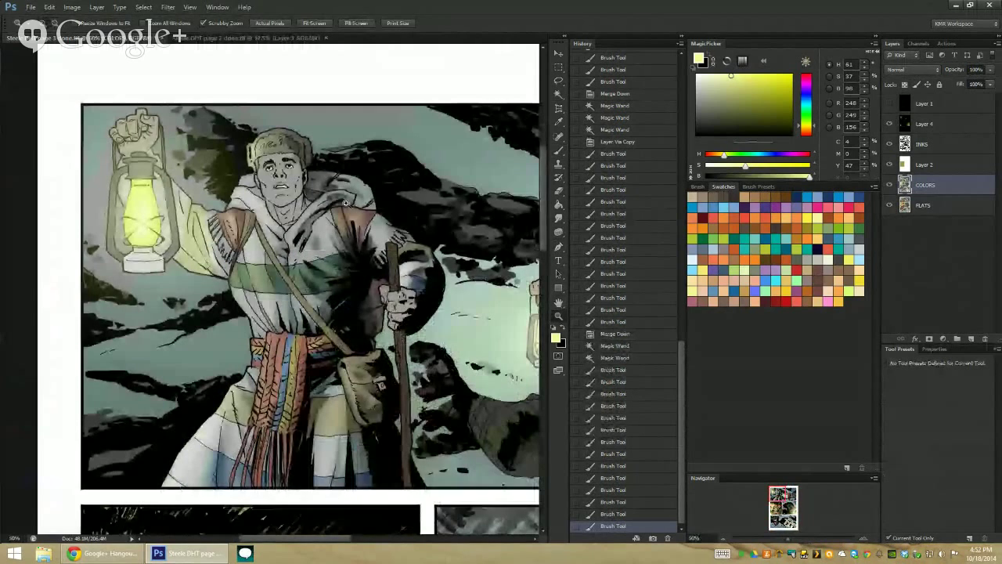
alt+click(344, 217)
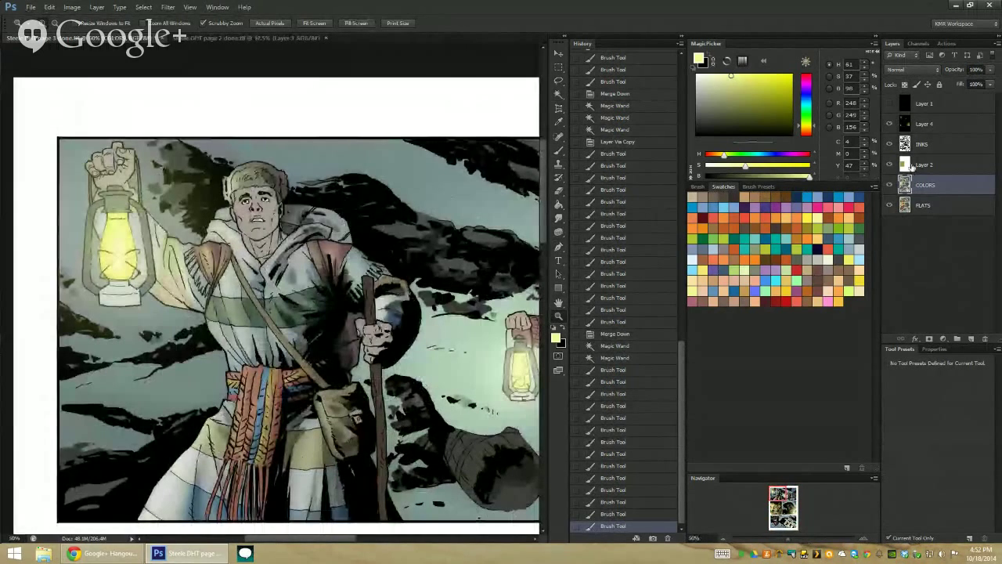
Magic Wand an area near the head and copy it to a new layer
key(w)
click(281, 190)
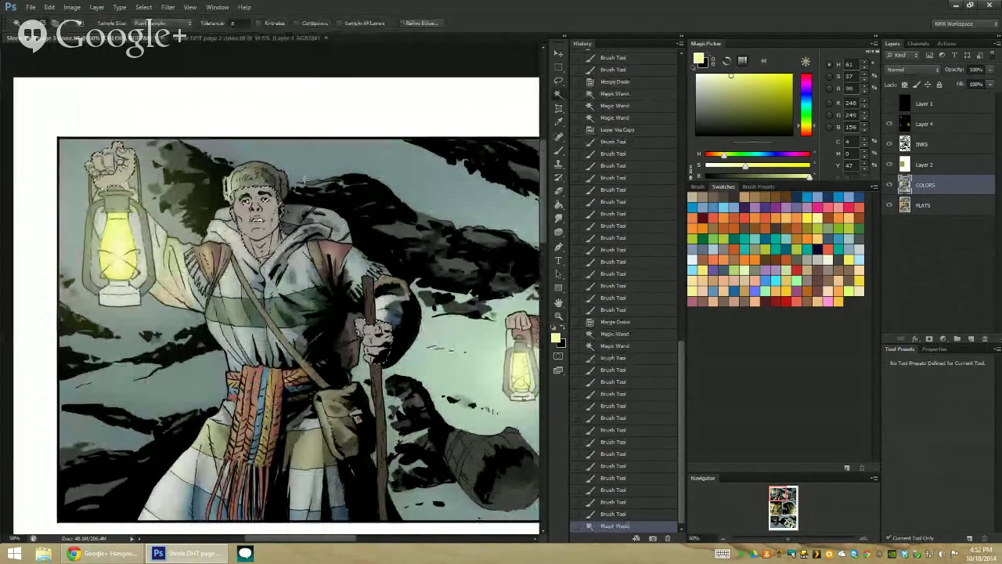
key(ctrl+j)
Darken a lassoed strip along the face's left edge with Hue/Saturation Lightness -45
key(z)
click(283, 189)
click(213, 175)
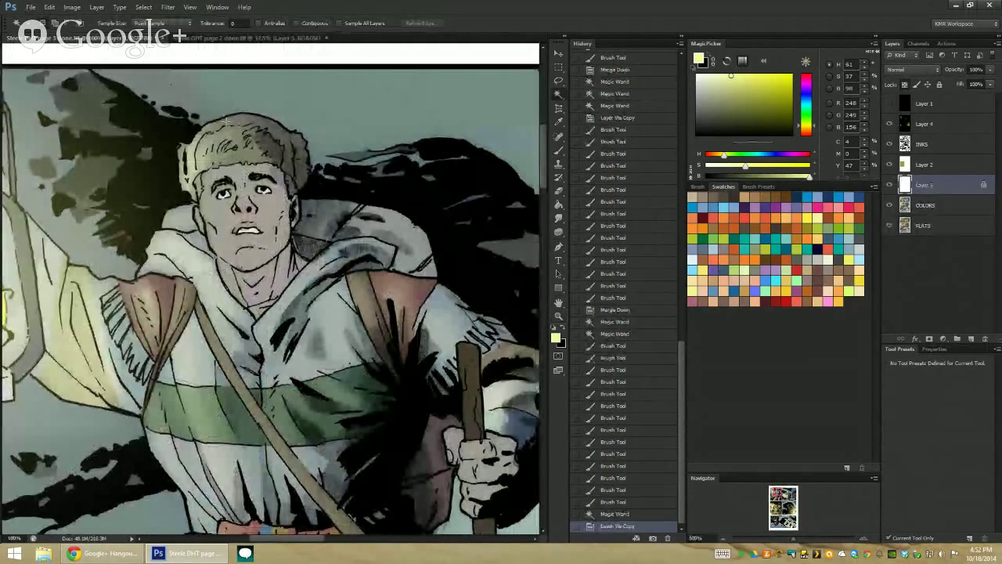
click(213, 174)
key(l)
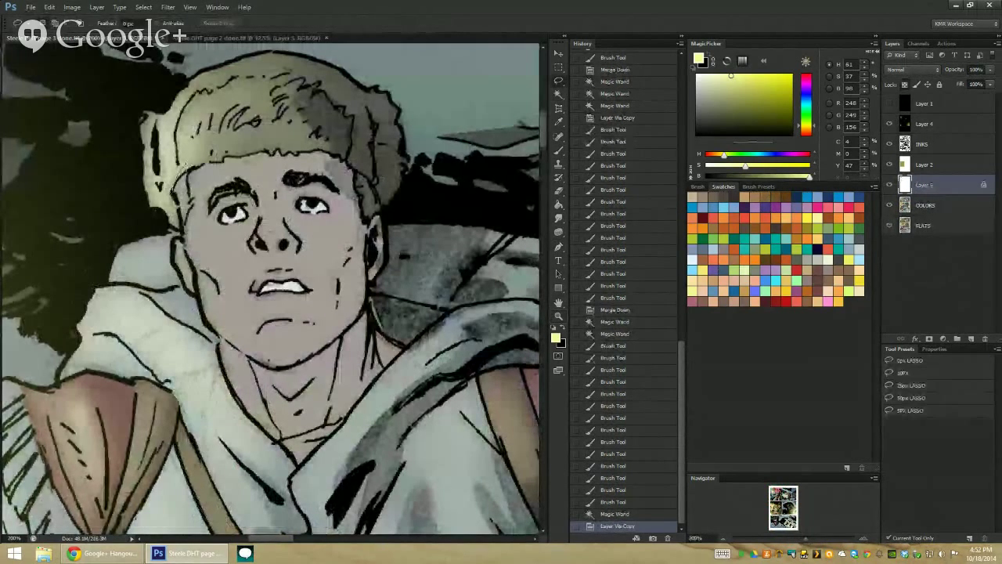
drag(188, 197, 186, 196)
key(b)
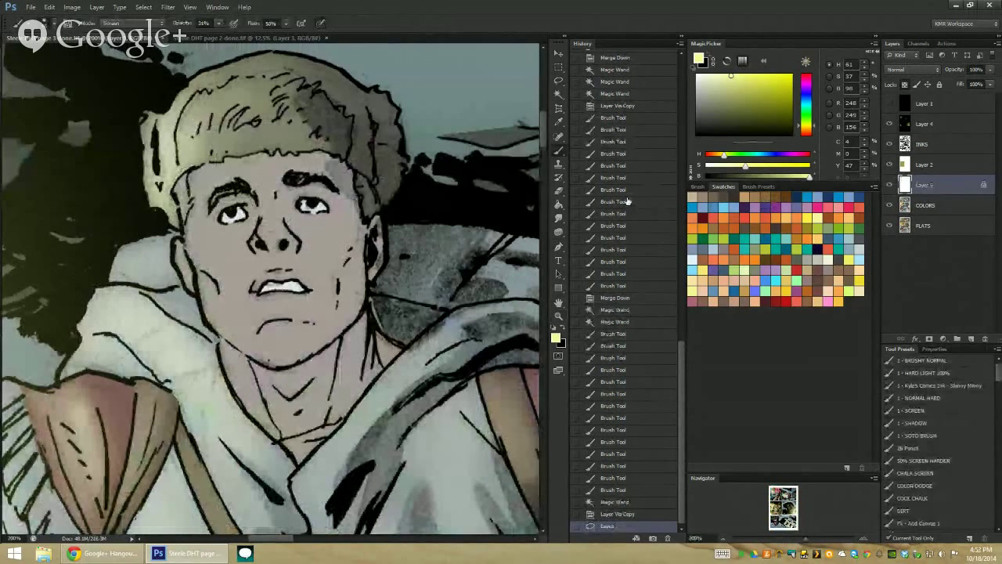
key(ctrl+u)
drag(677, 194, 651, 199)
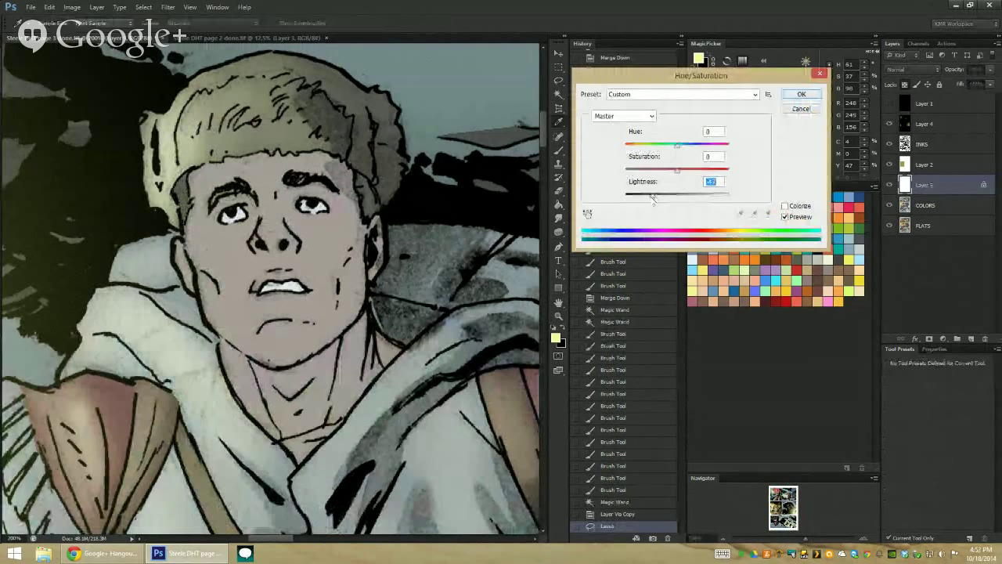
click(801, 94)
key(l)
key(ctrl+d)
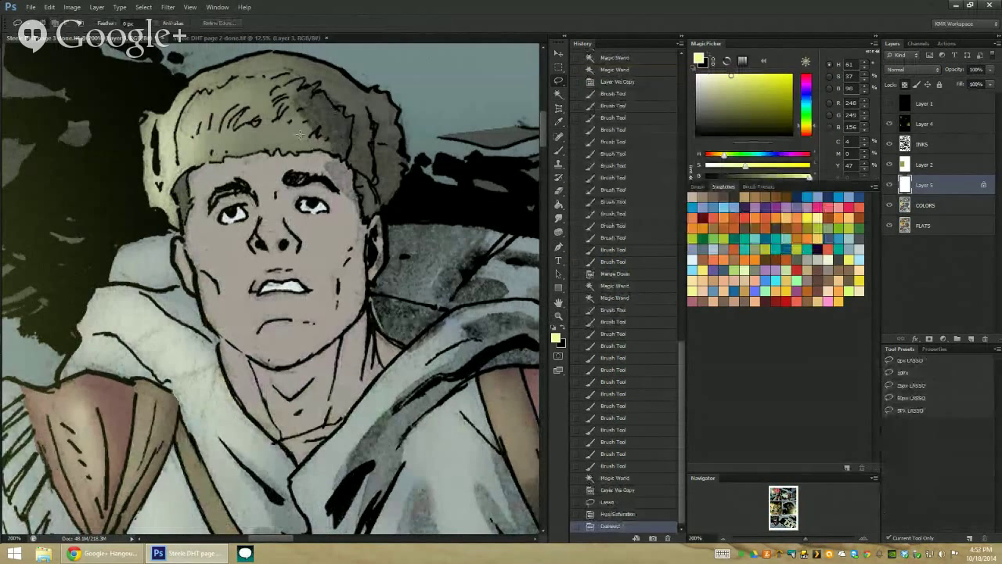
Lasso a strip from the hairline down to the eyebrow, then deselect
mouse_move(300, 134)
mouse_down()
mouse_move(280, 185)
mouse_move(284, 243)
mouse_up()
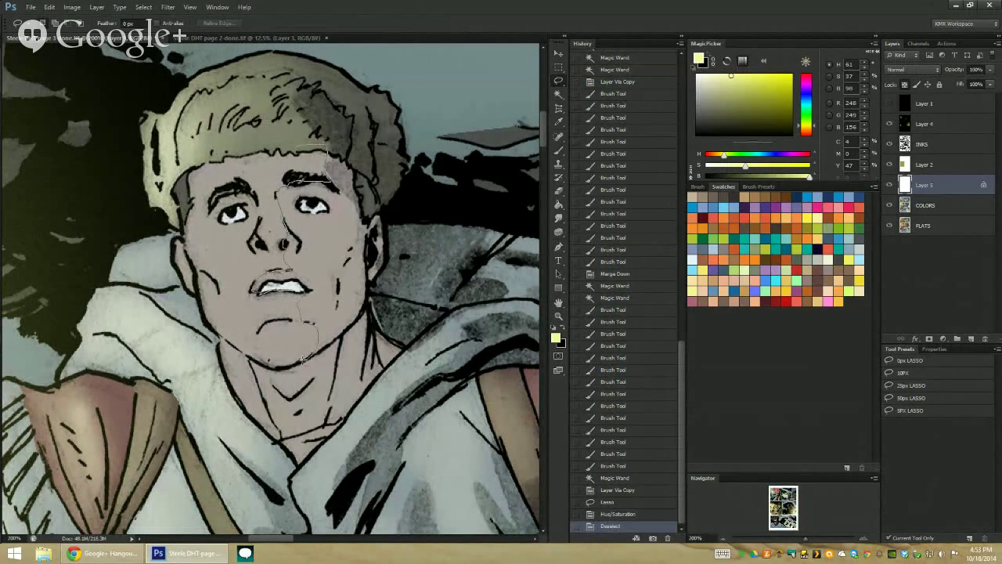
drag(304, 358, 306, 360)
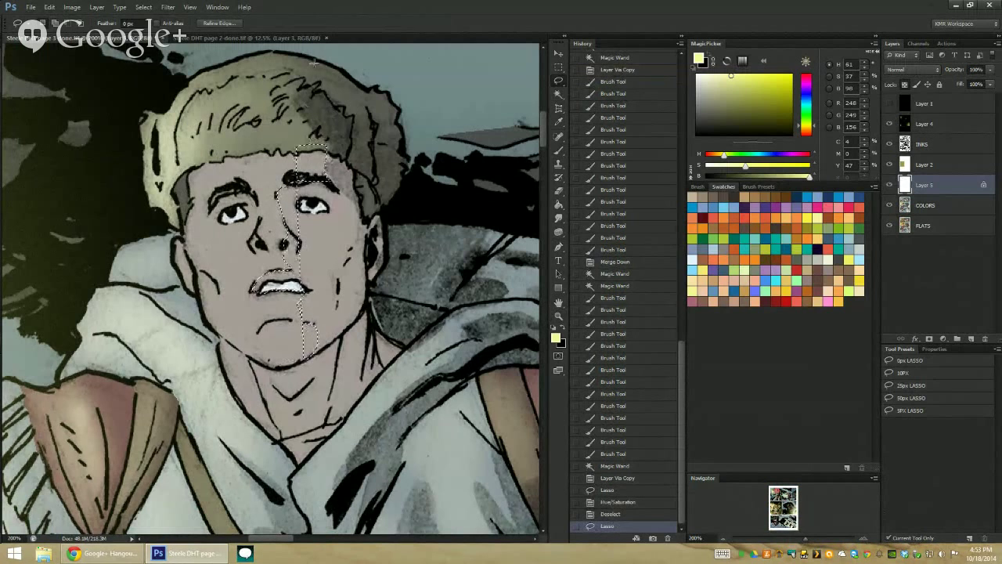
mouse_move(301, 168)
mouse_down()
mouse_move(310, 181)
mouse_move(323, 164)
mouse_up()
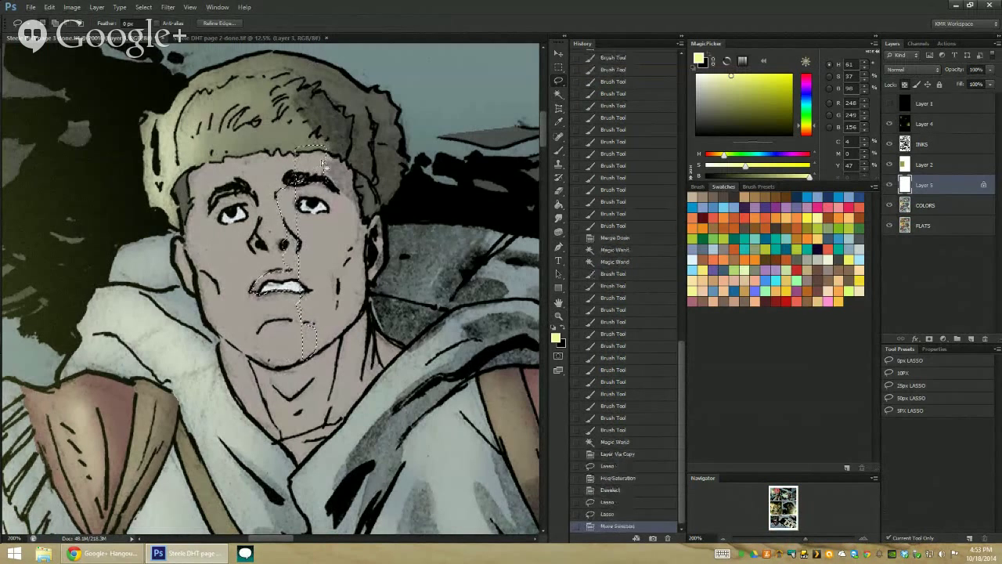
key(ctrl+d)
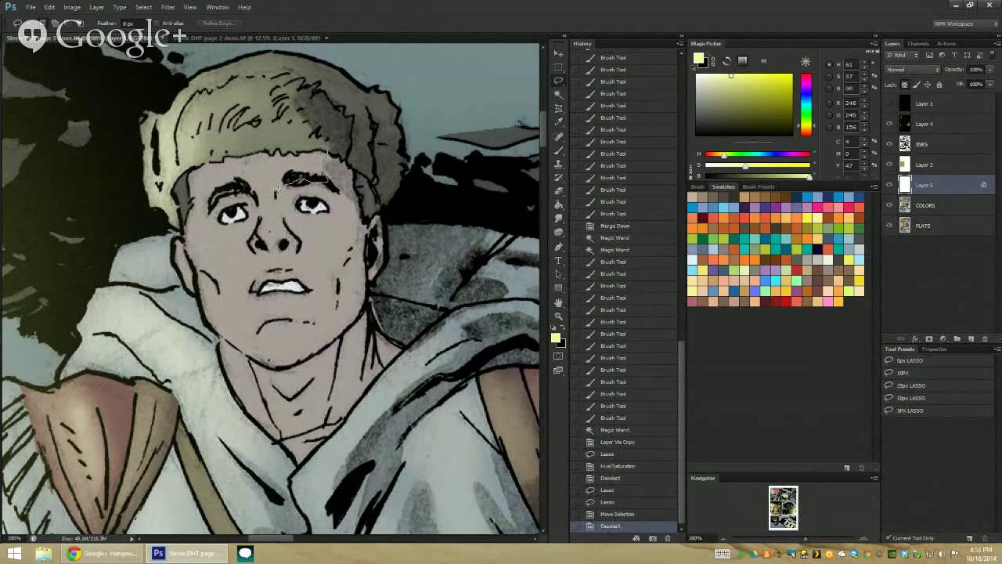
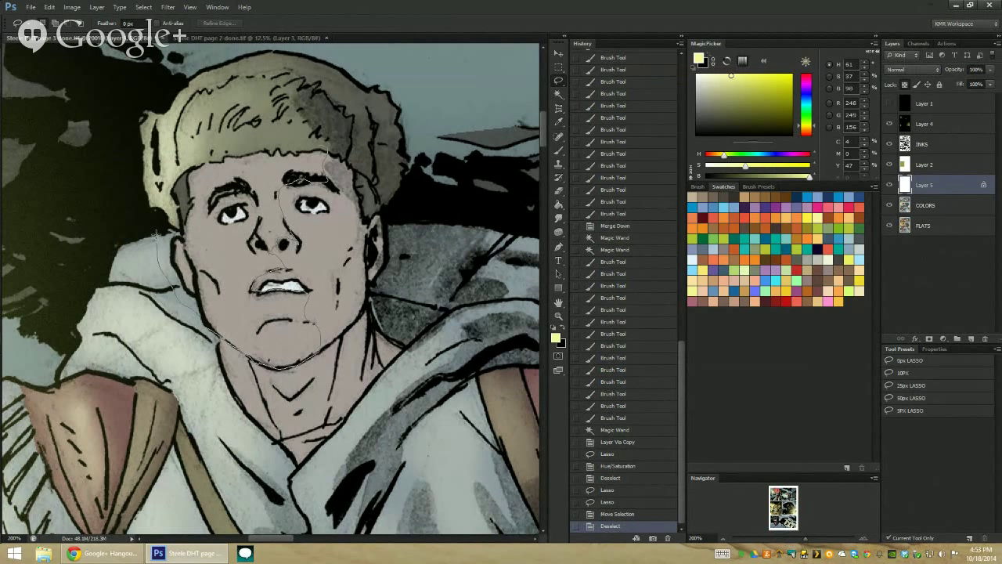
Lasso the shadowed side of the young man's face from the hairline down the left edge
drag(212, 133, 312, 136)
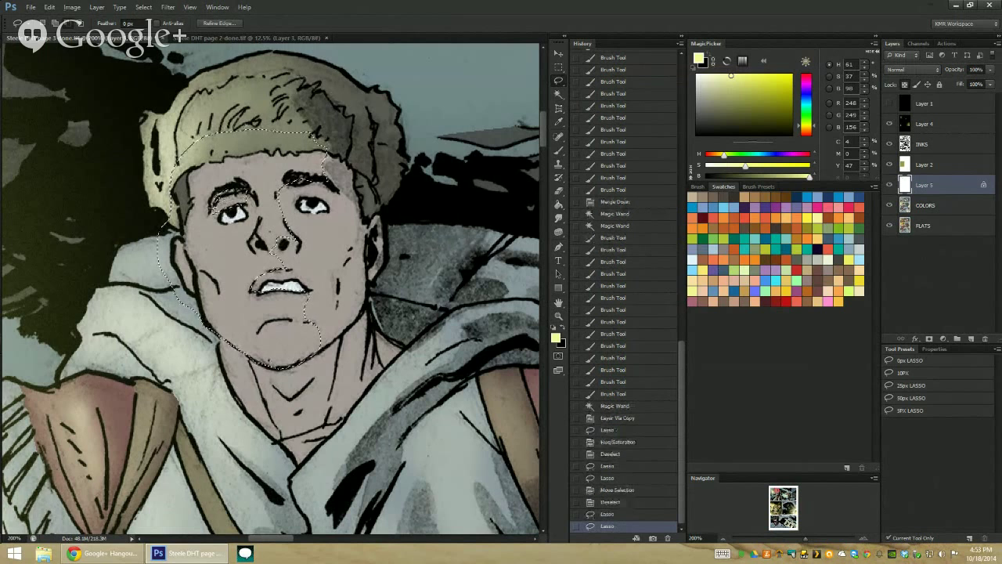
mouse_move(174, 156)
mouse_down()
mouse_move(168, 228)
mouse_move(267, 232)
mouse_up()
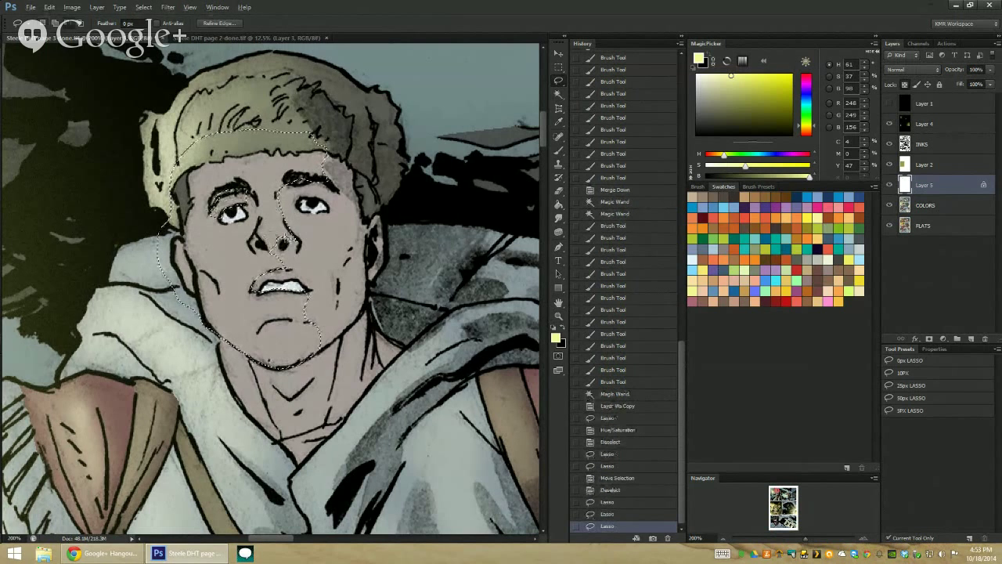
key(alt)
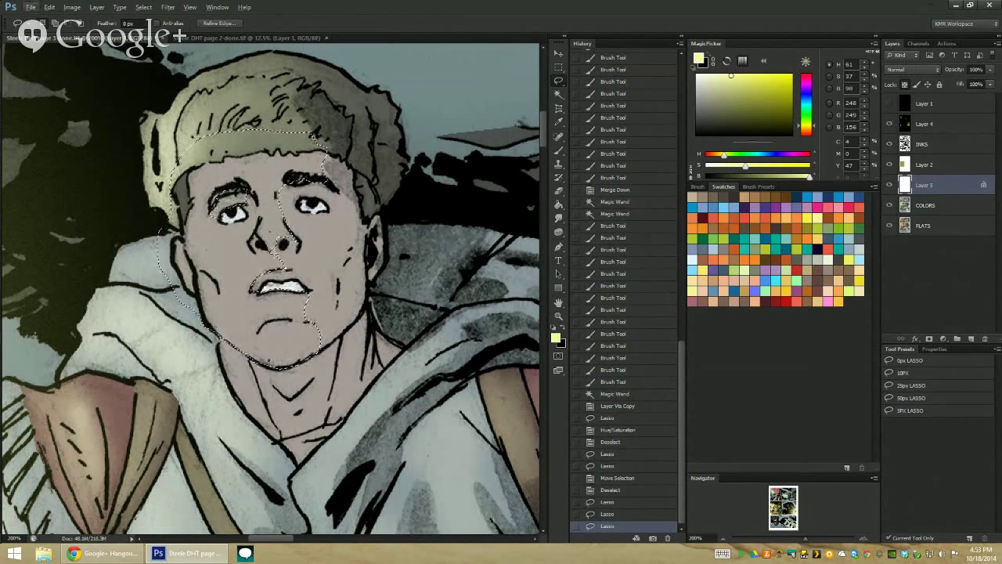
drag(278, 250, 305, 217)
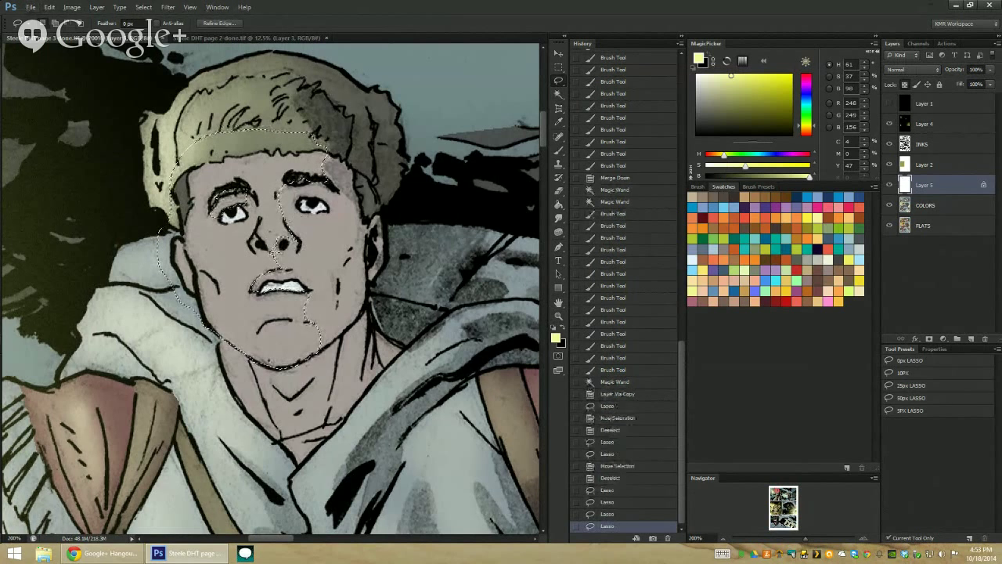
drag(280, 252, 312, 210)
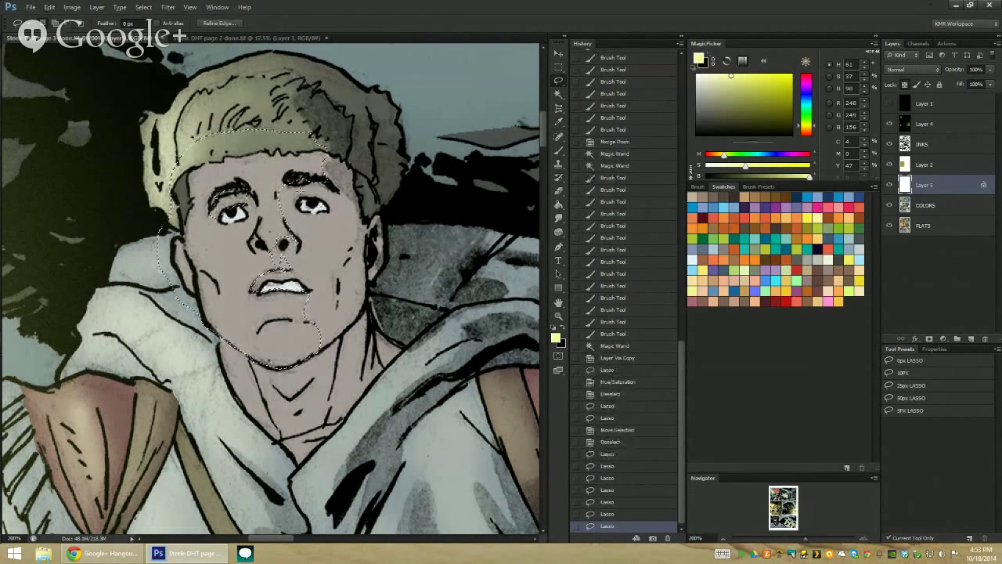
drag(316, 227, 331, 191)
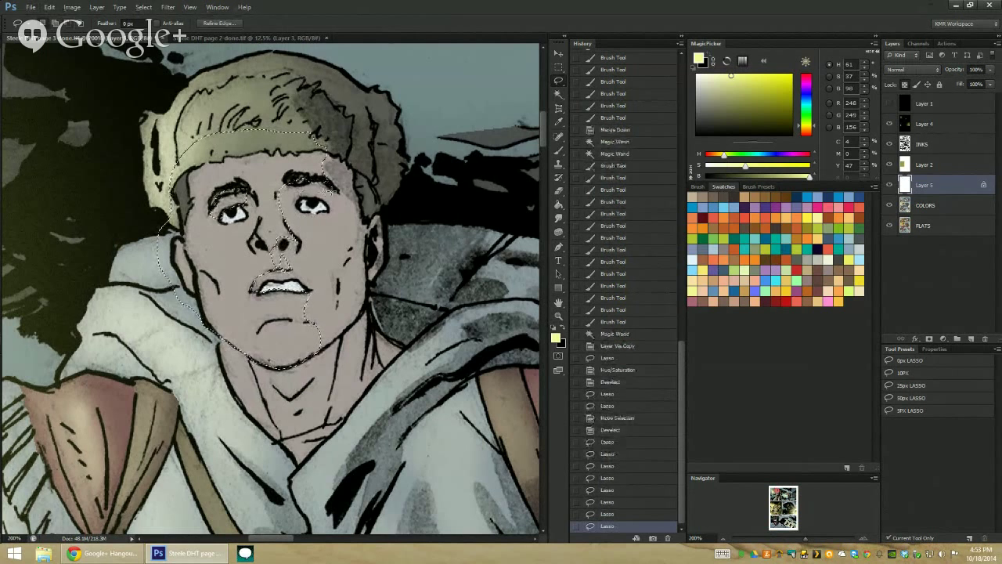
drag(310, 235, 335, 159)
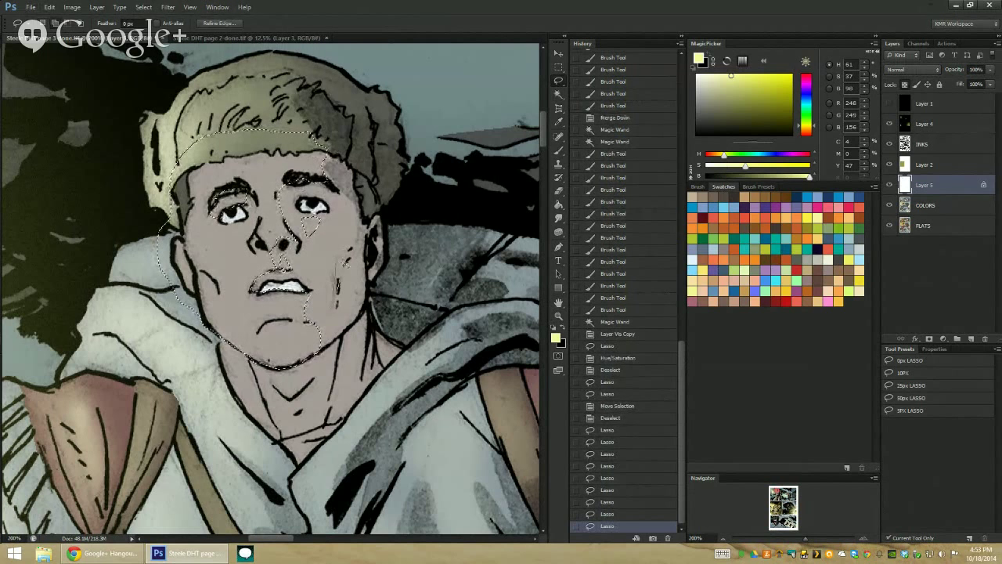
drag(345, 262, 340, 256)
Extend the face selection along the cheek and around the chin, undoing the misplaced edges
drag(331, 303, 339, 263)
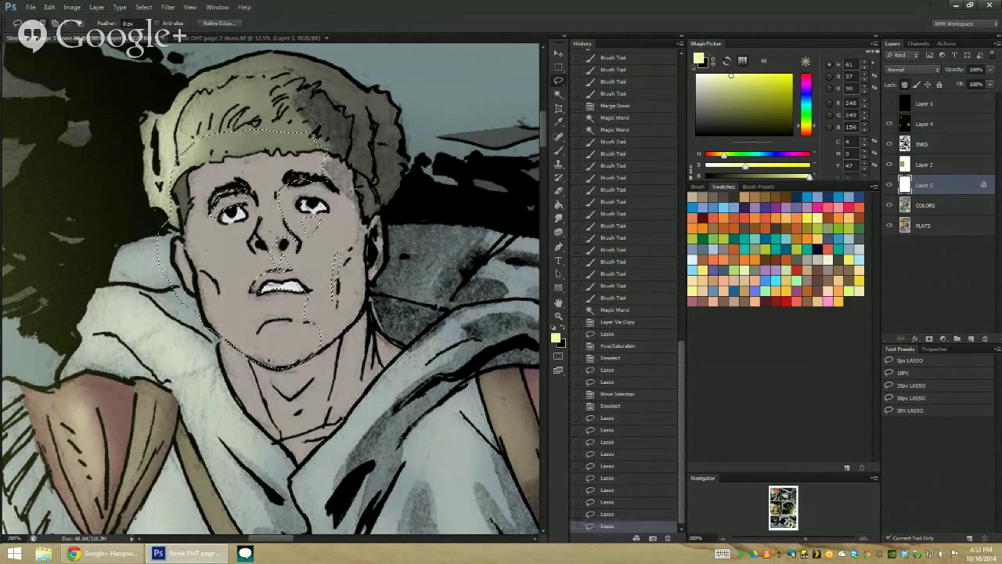
key(ctrl+z)
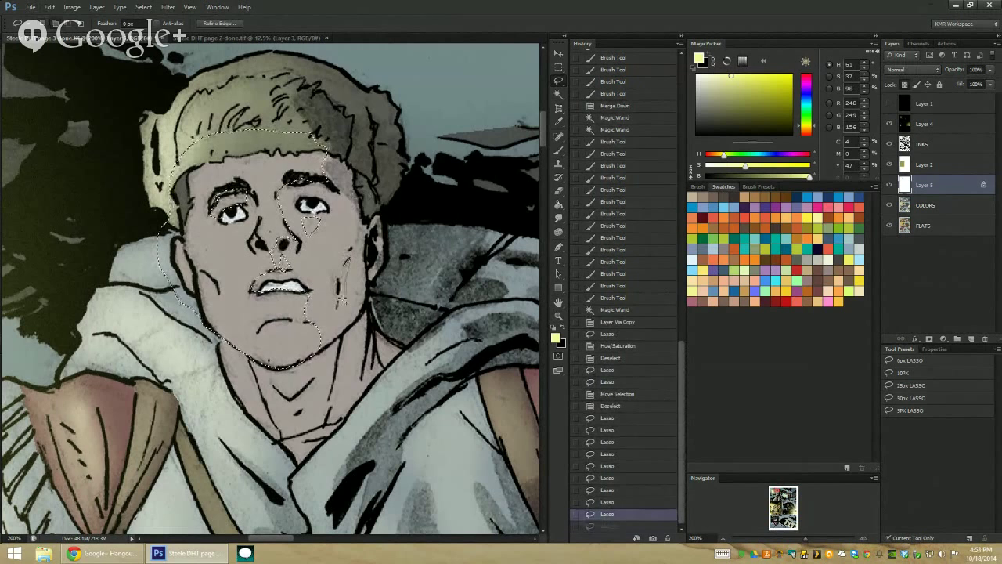
drag(347, 252, 339, 310)
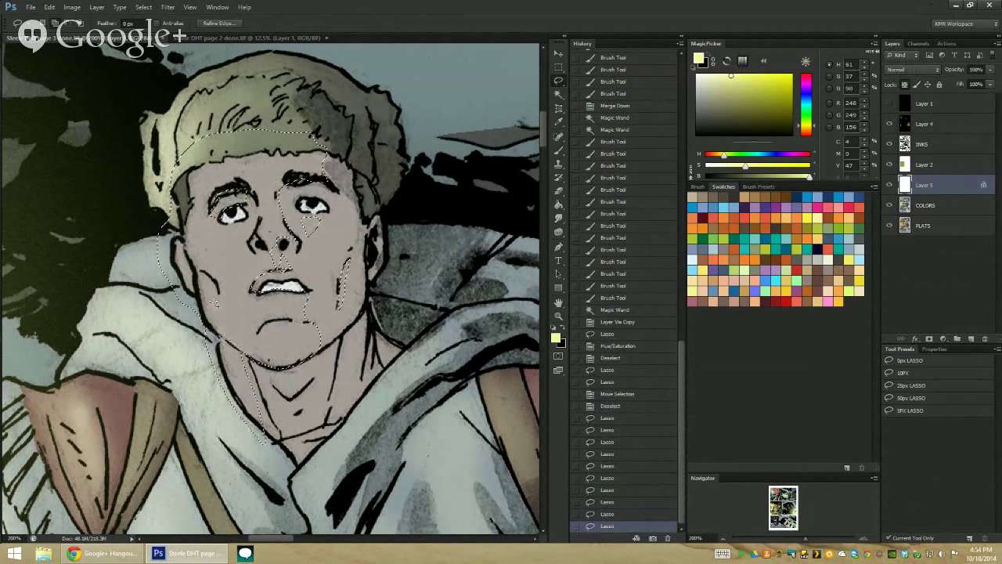
drag(213, 304, 251, 423)
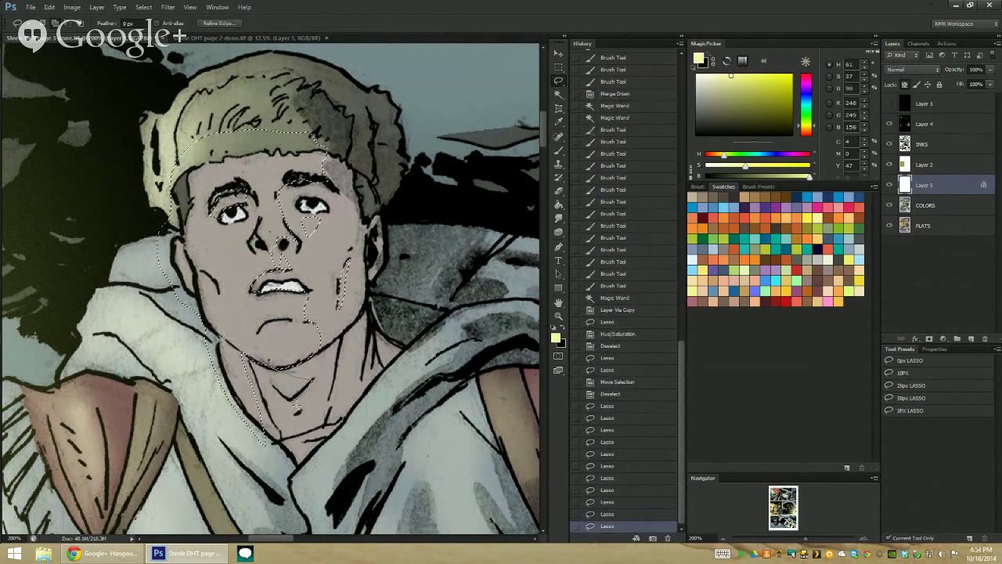
drag(299, 412, 266, 378)
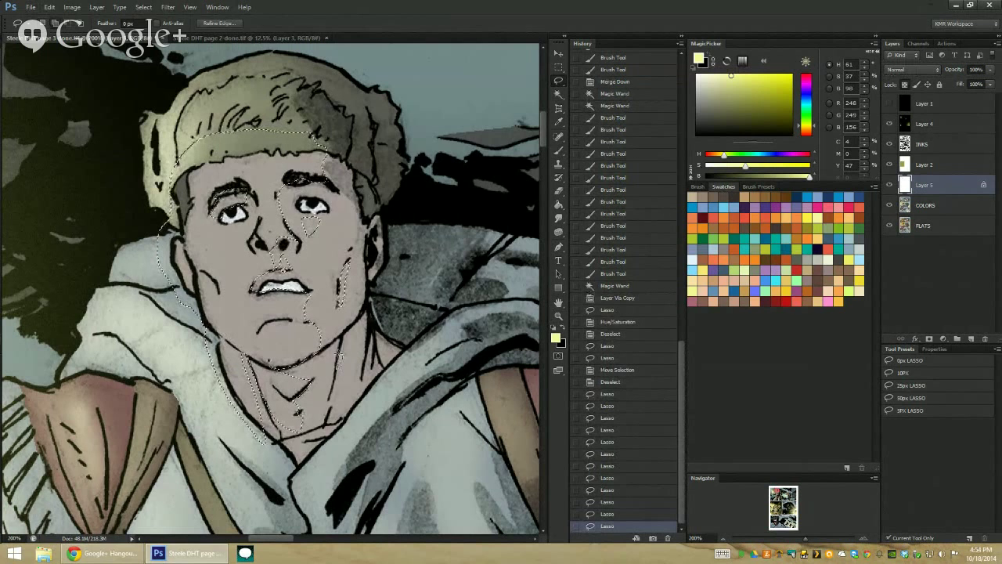
key(ctrl+z)
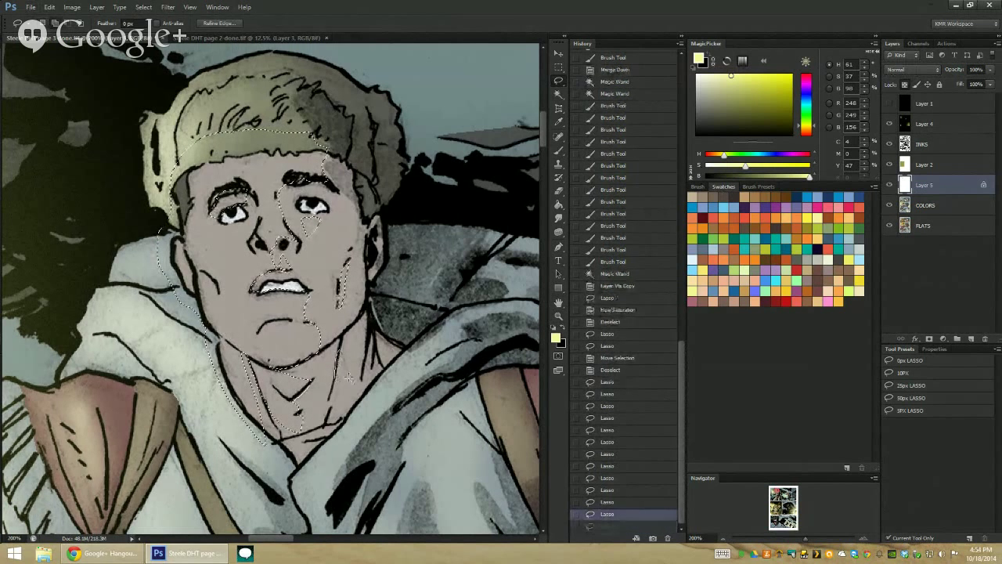
drag(335, 424, 332, 399)
Try a first light glow stroke over the head and reframe the view on the figure
click(559, 316)
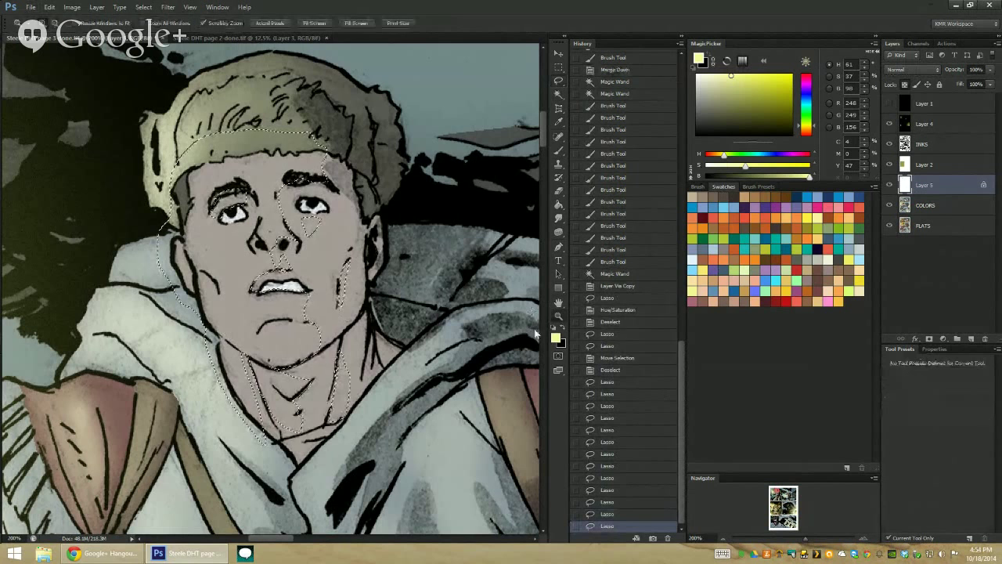
drag(408, 227, 352, 225)
key(b)
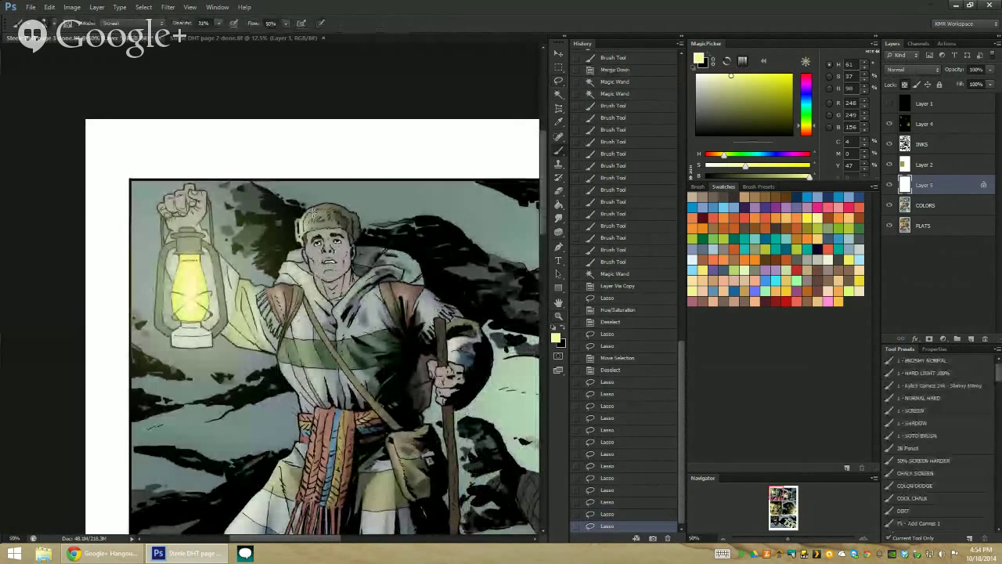
click(341, 294)
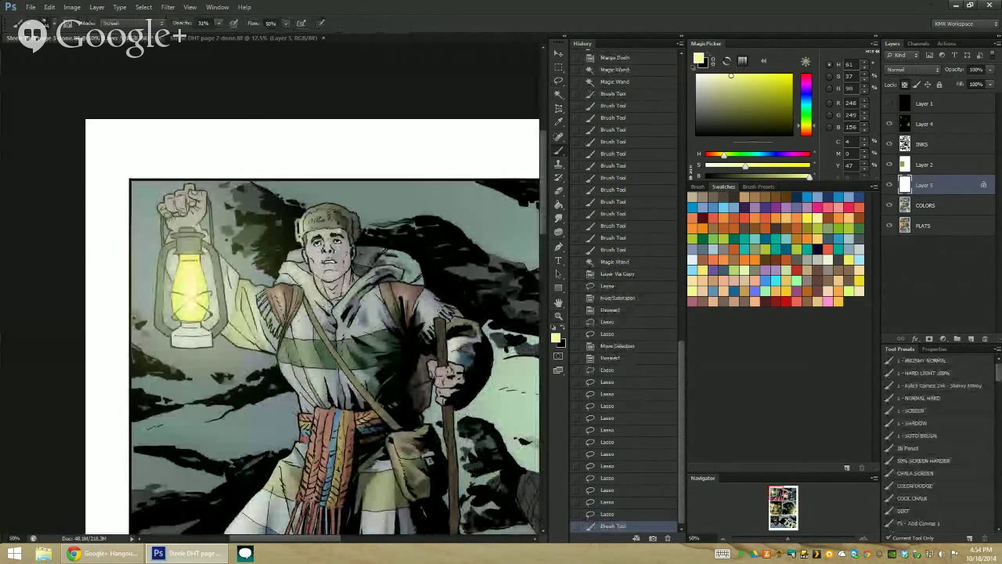
scroll(325, 242, up, 1)
scroll(325, 243, up, 1)
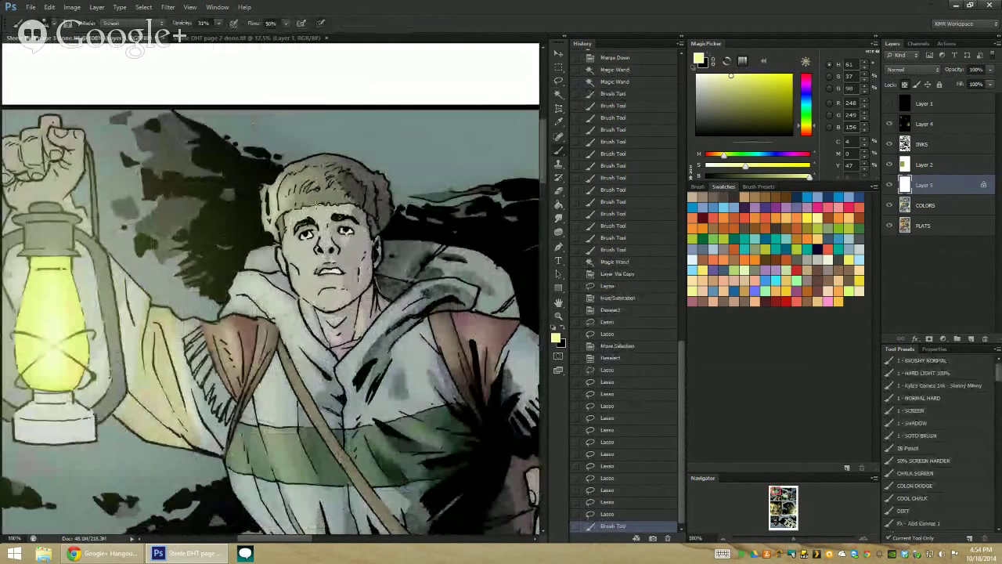
key(z)
alt+click(333, 190)
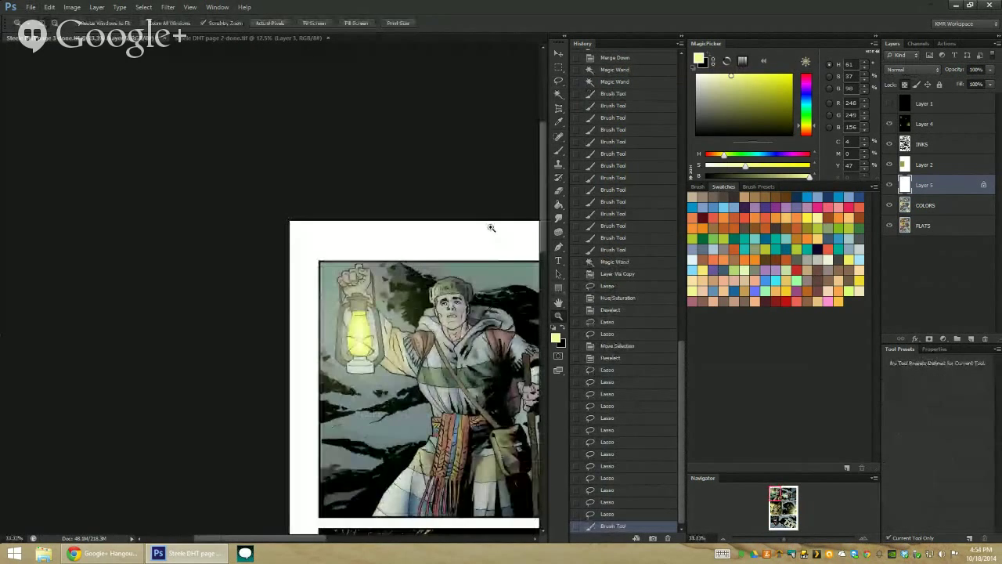
alt+click(341, 197)
click(309, 205)
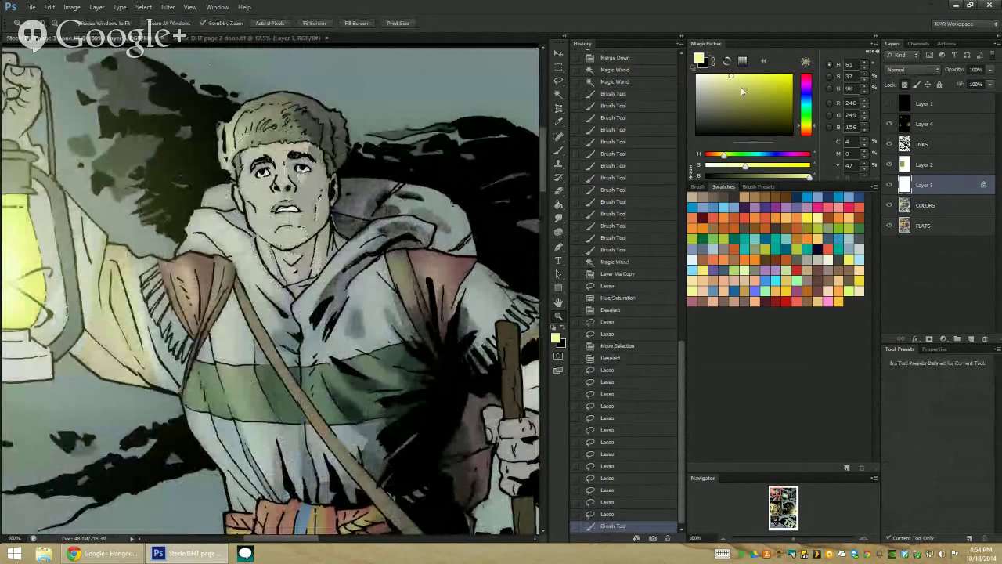
Replace it with a pale yellow 31% Screen brush glow over the cap and neck
key(ctrl+z)
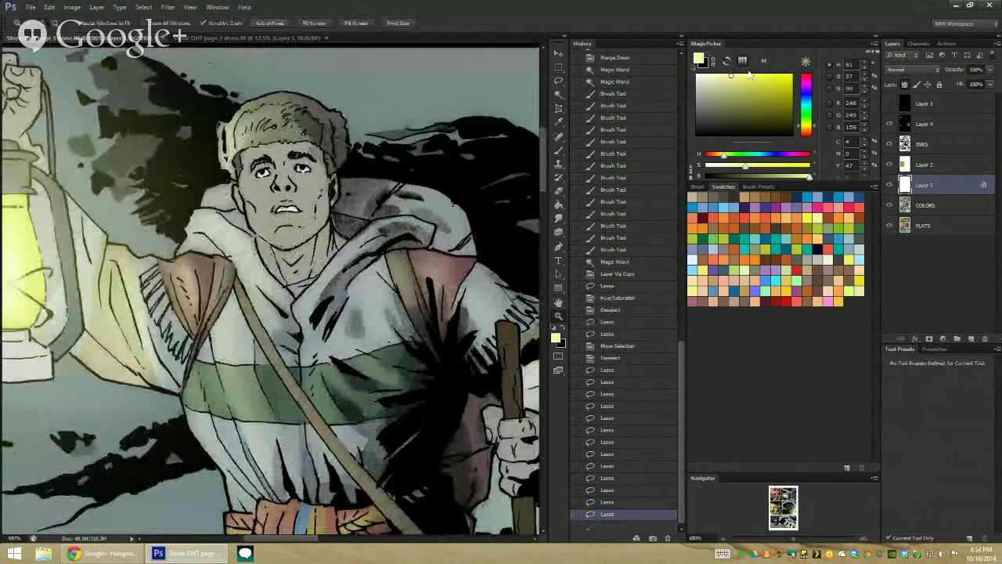
click(746, 76)
key(b)
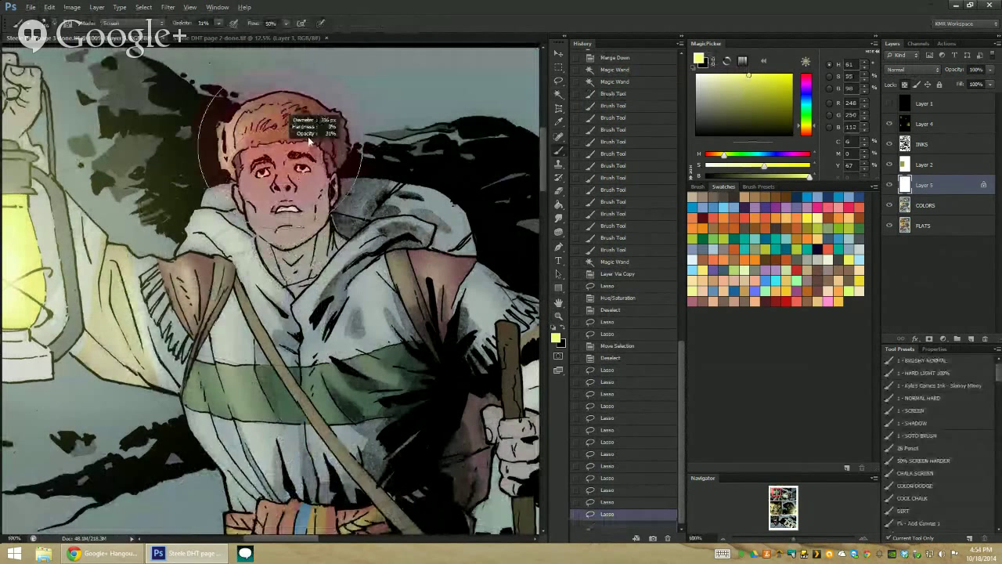
drag(264, 131, 264, 163)
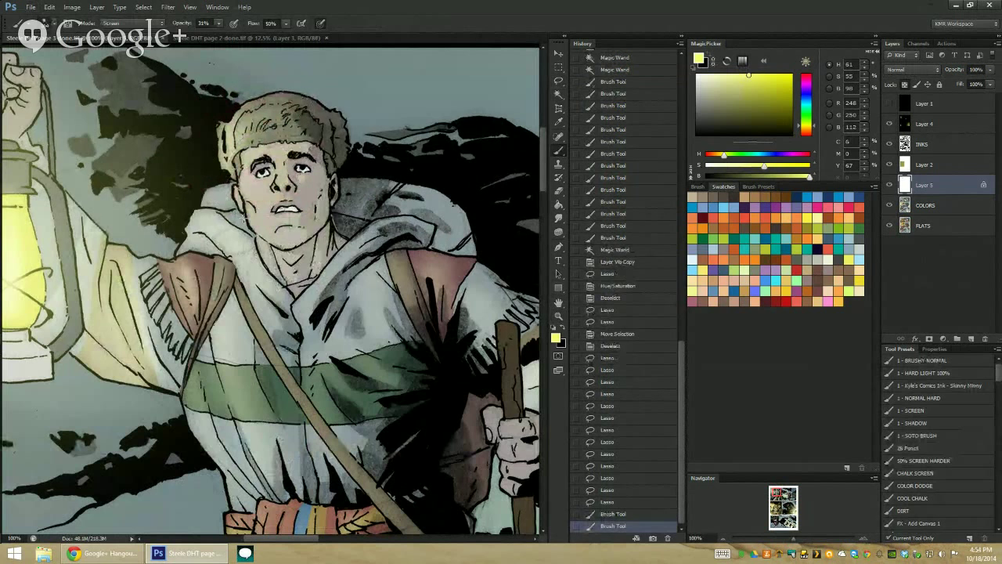
drag(264, 216, 264, 262)
Switch back to the Lasso tool and deselect with Ctrl+D
key(l)
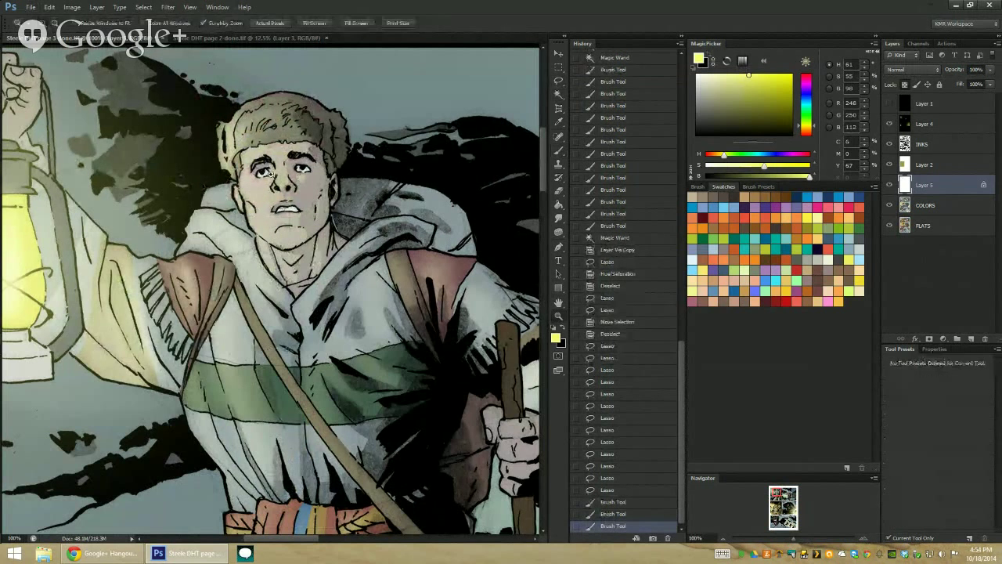
scroll(267, 190, up, 1)
key(ctrl+d)
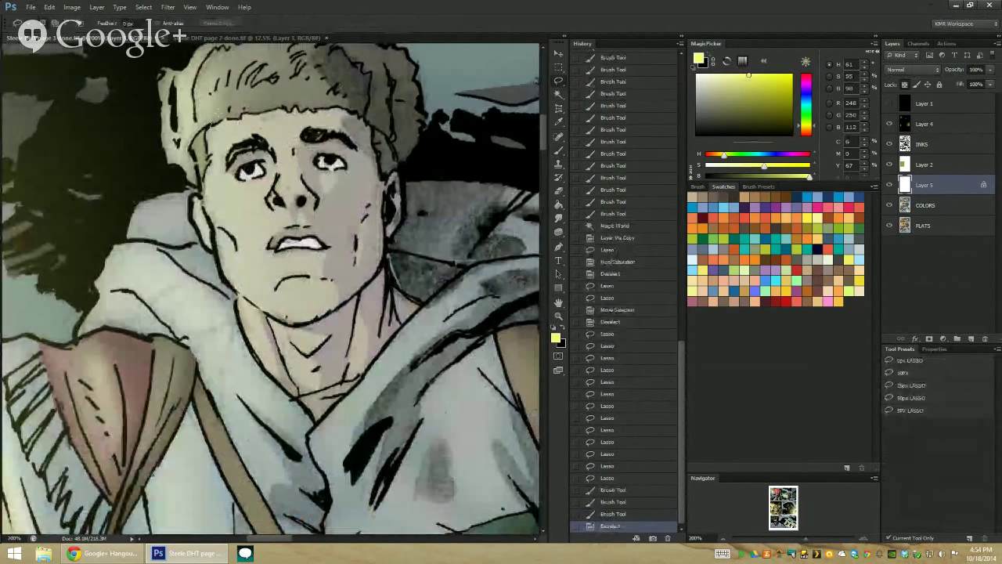
Lasso the lantern-bearer's lit face side from hairline to chin, refining the jaw and chin edges
mouse_move(231, 178)
mouse_down()
mouse_move(252, 268)
mouse_move(275, 292)
mouse_up()
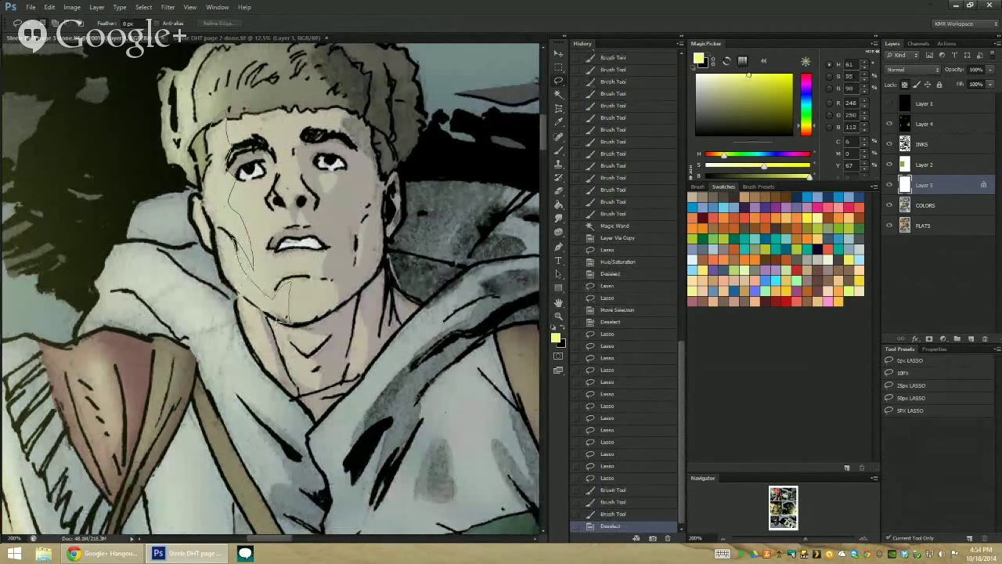
mouse_move(288, 320)
mouse_down()
mouse_move(227, 124)
mouse_move(235, 149)
mouse_up()
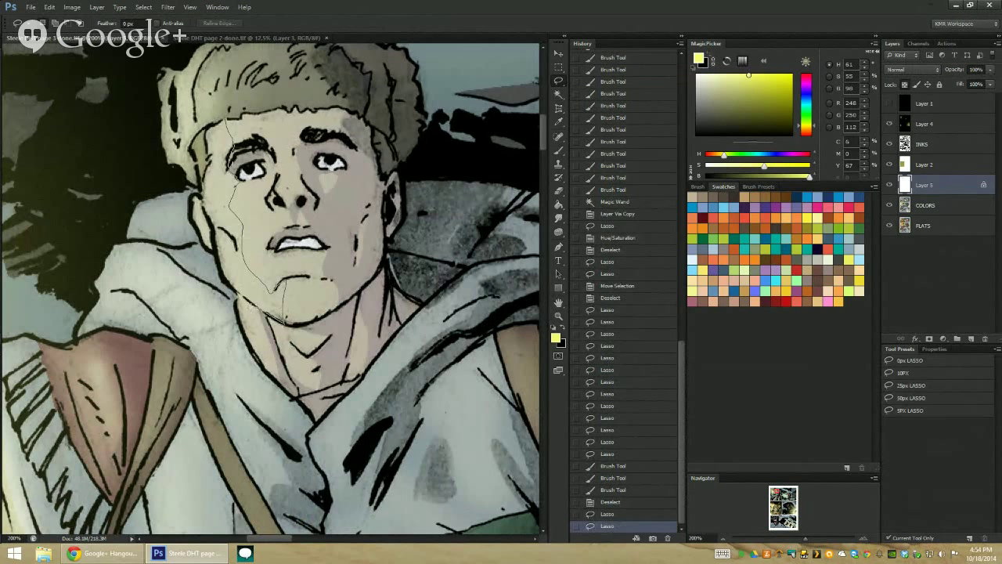
drag(198, 114, 193, 110)
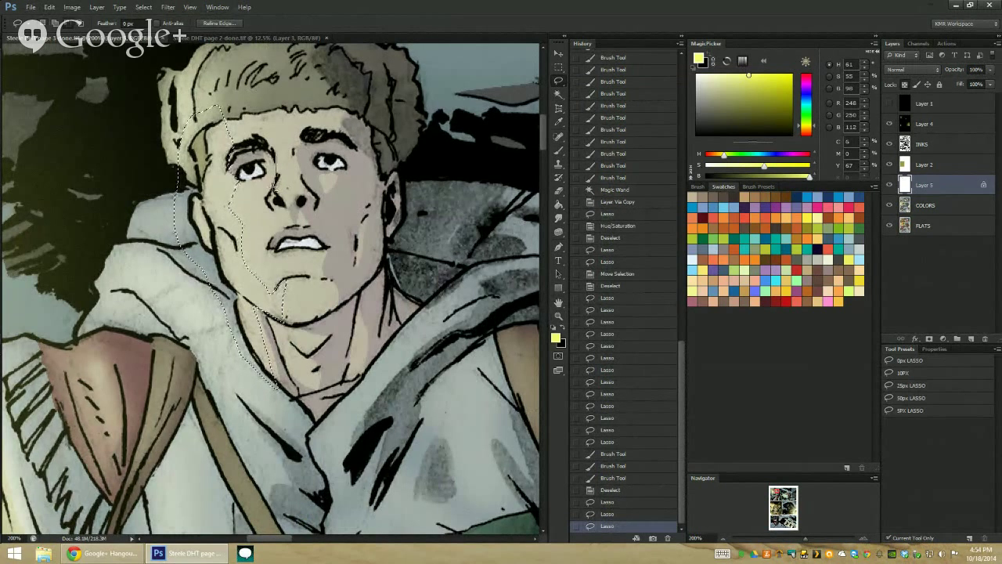
click(273, 188)
key(ctrl+z)
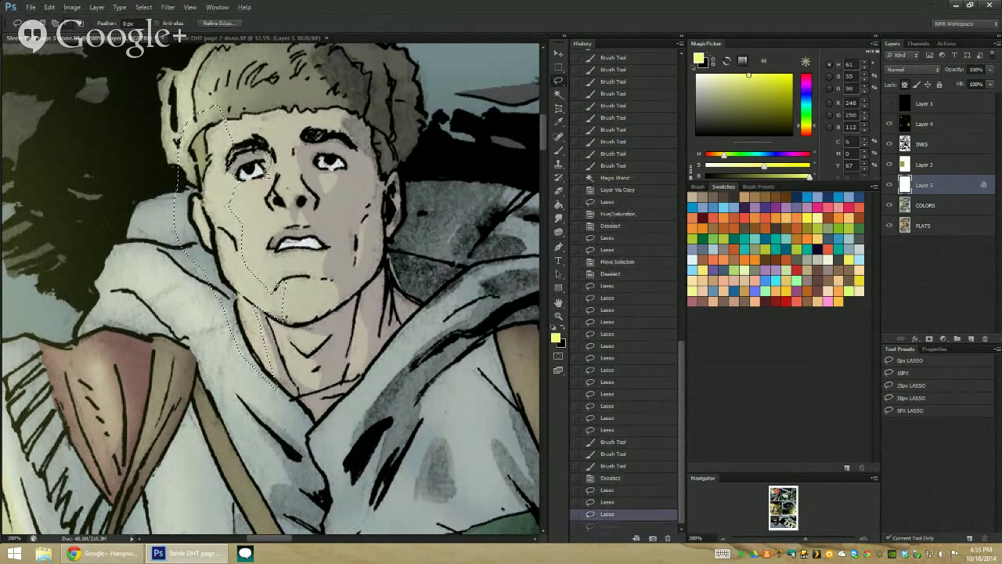
key(ctrl+z)
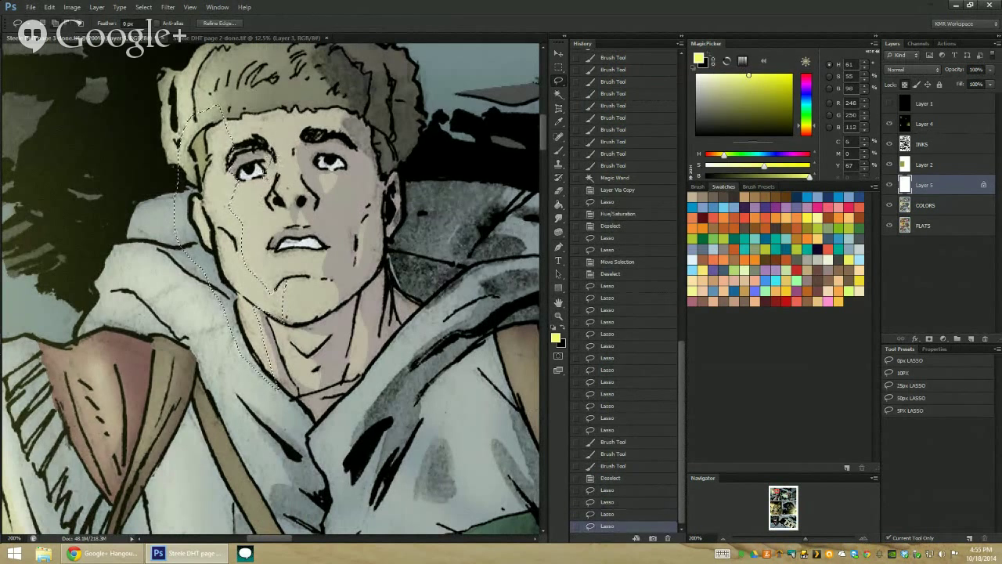
drag(266, 195, 281, 156)
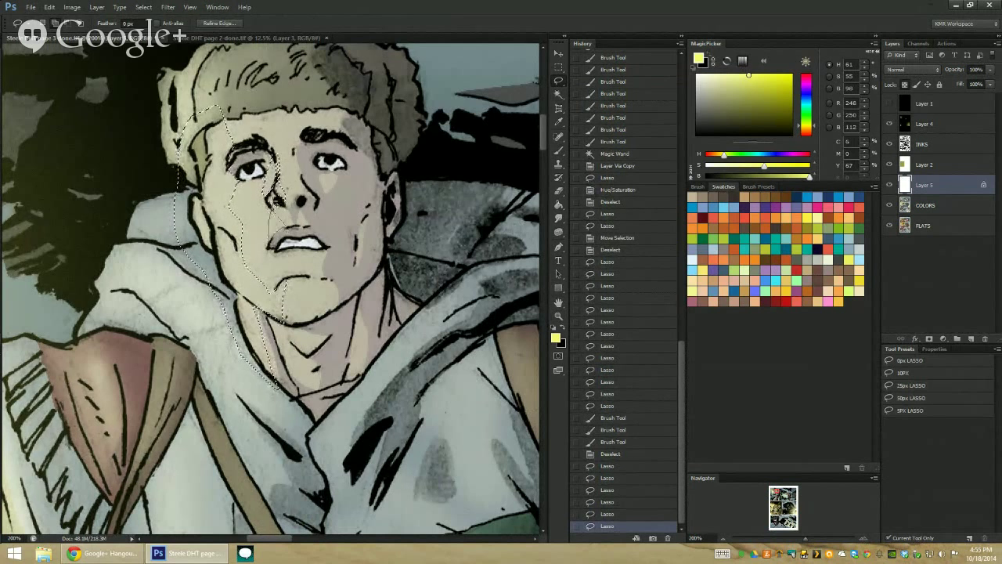
drag(276, 202, 274, 235)
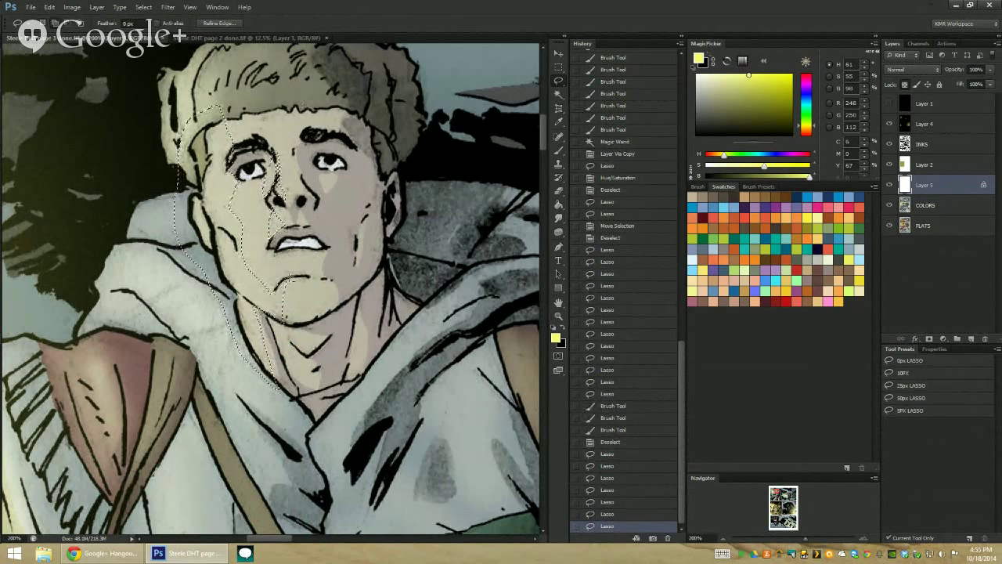
drag(290, 327, 286, 333)
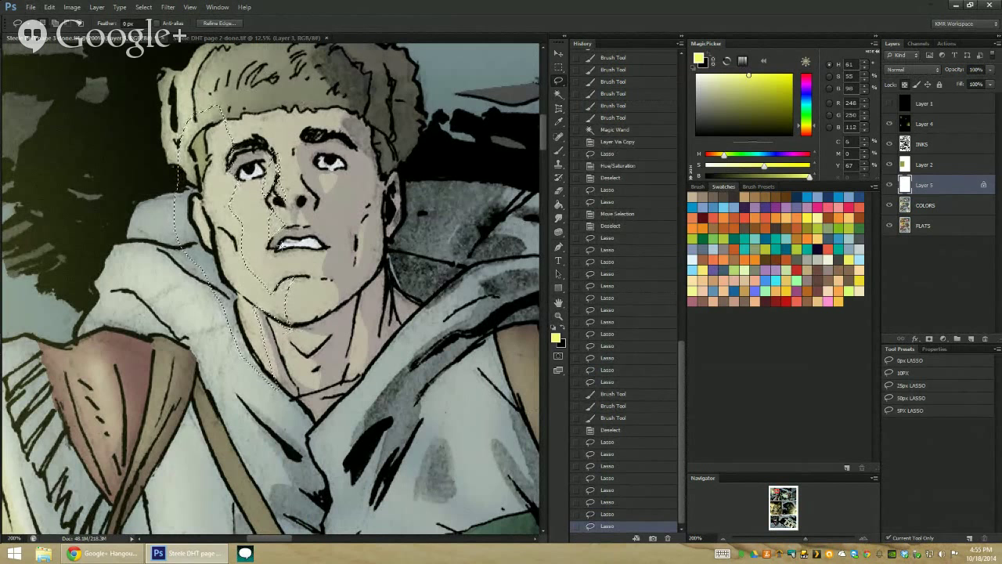
key(b)
key(ctrl+minus)
key(ctrl+minus)
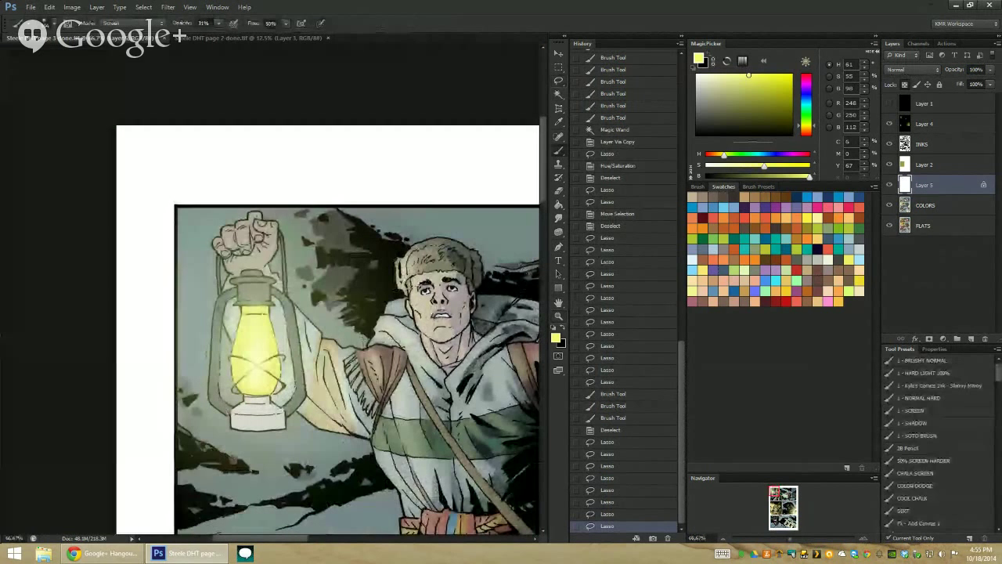
Paint Screen-mode lantern light over the selected face and hat
drag(423, 282, 431, 345)
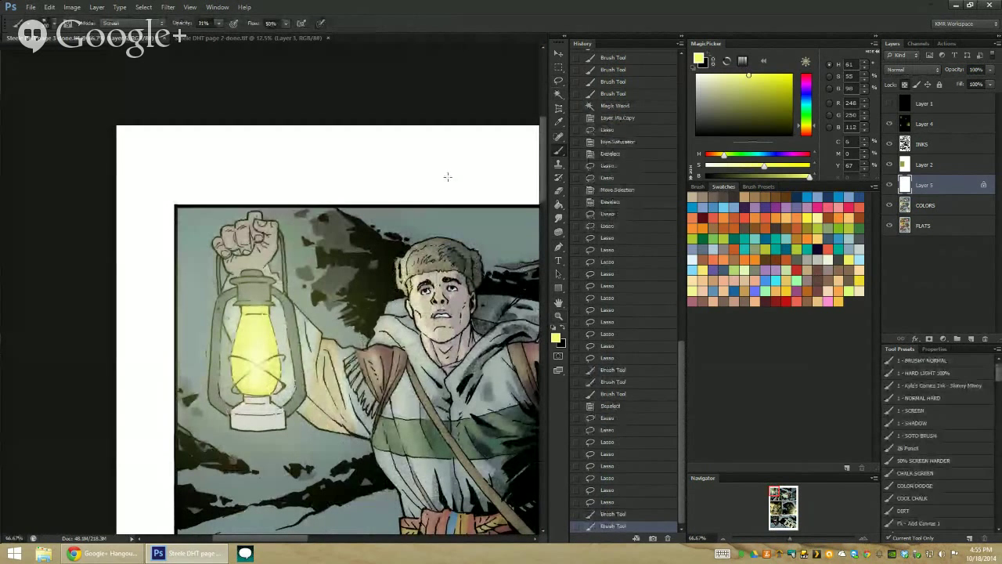
key(ctrl+plus)
drag(258, 139, 212, 157)
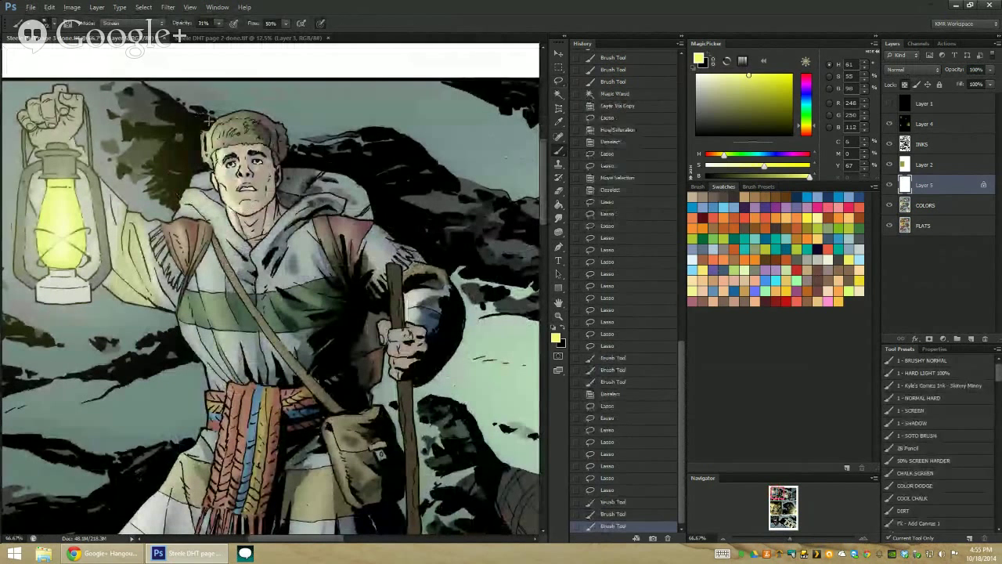
Zoom in closely on the raised fist holding the lantern
click(558, 314)
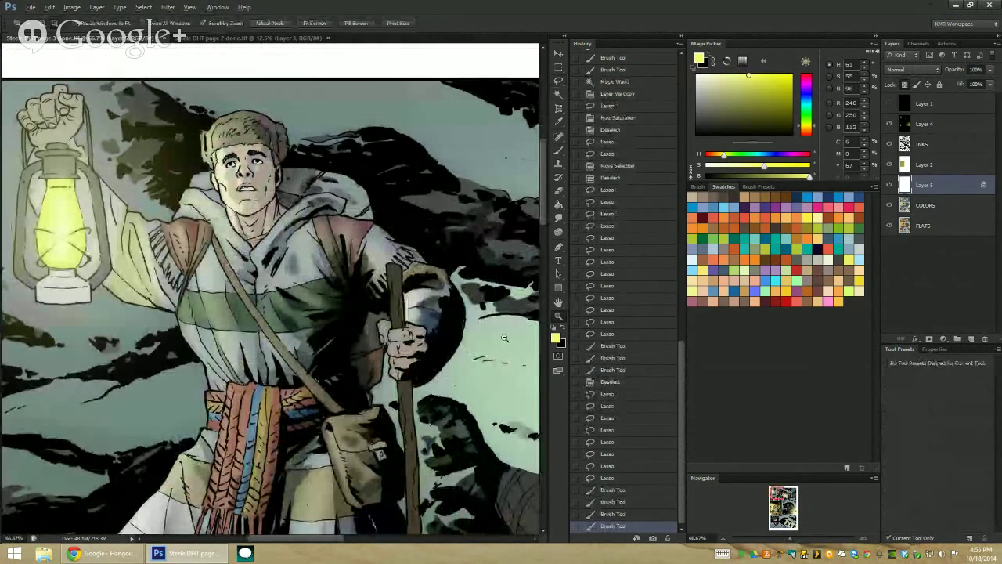
alt+click(435, 303)
click(435, 303)
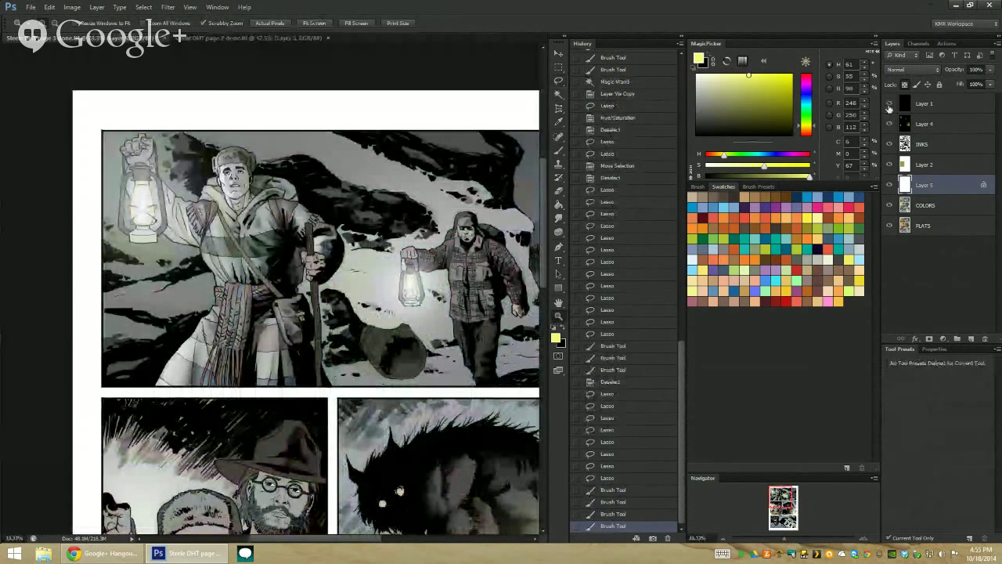
click(160, 173)
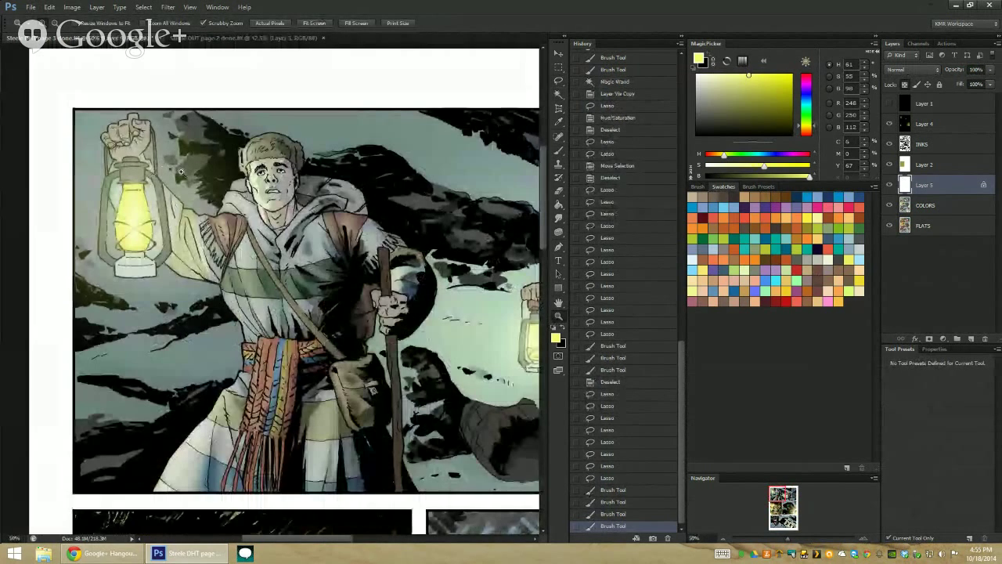
click(149, 159)
click(147, 196)
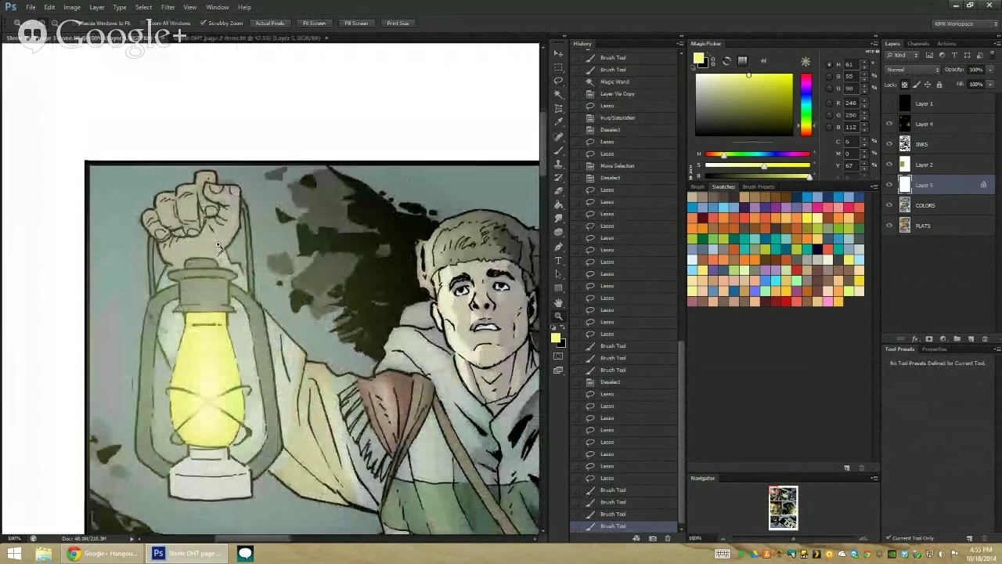
Lasso the raised fist, brighten it with a highlight stroke, and deselect
key(l)
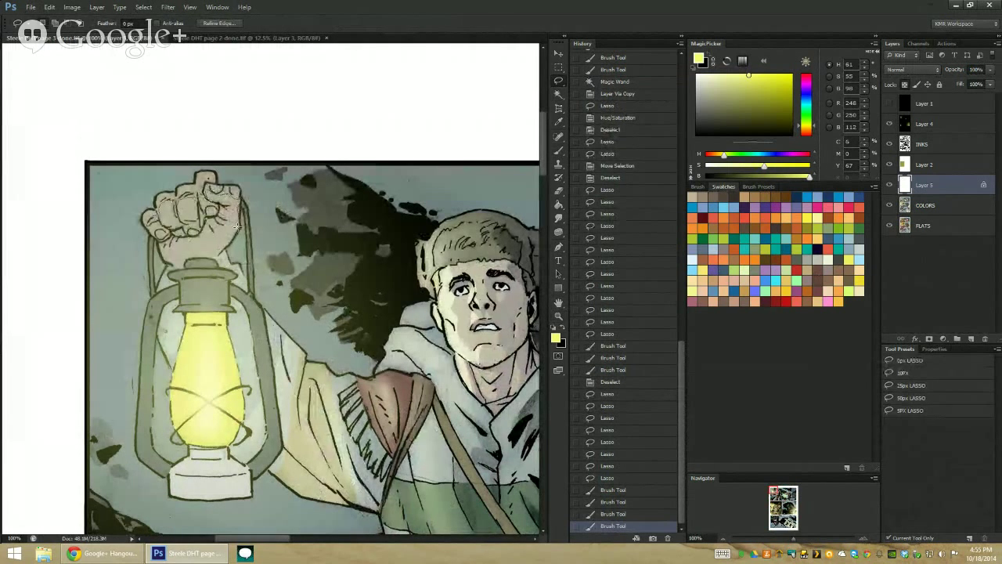
drag(222, 263, 232, 266)
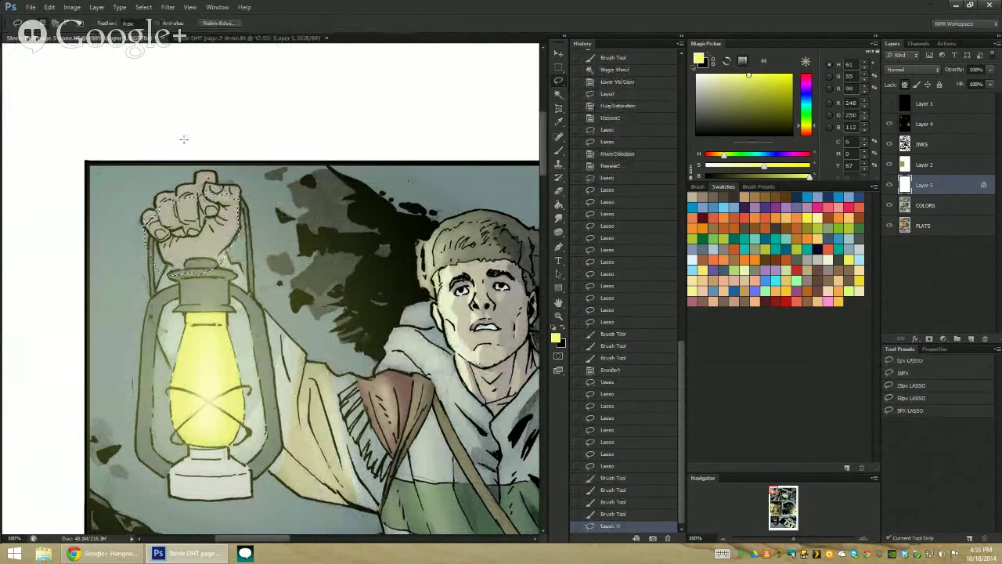
key(b)
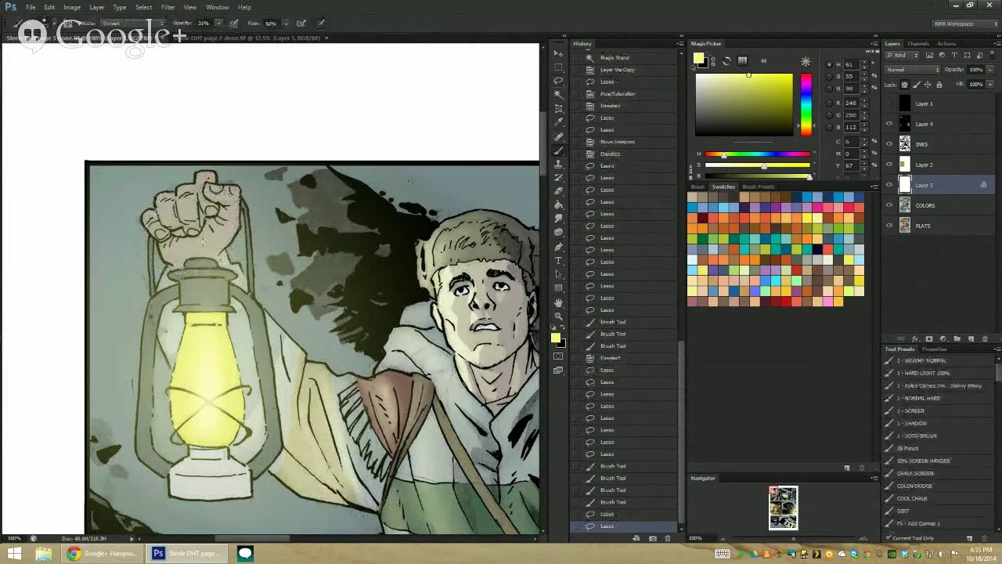
mouse_move(180, 235)
mouse_down()
mouse_move(223, 208)
mouse_move(223, 239)
mouse_up()
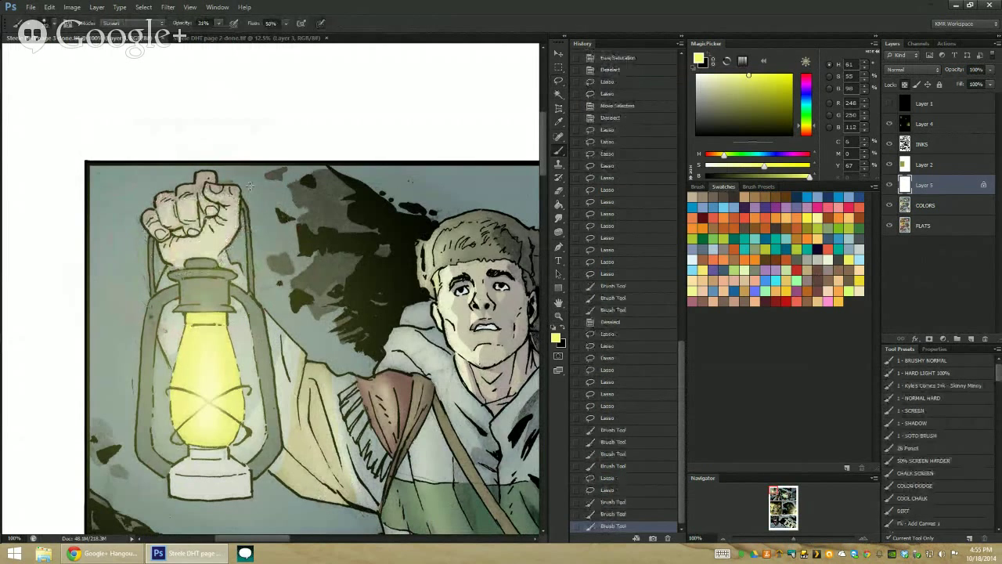
key(ctrl+d)
Reselect part of the fist and add more highlights, undoing the last stroke
key(l)
mouse_move(159, 233)
mouse_down()
mouse_move(232, 206)
mouse_move(234, 223)
mouse_up()
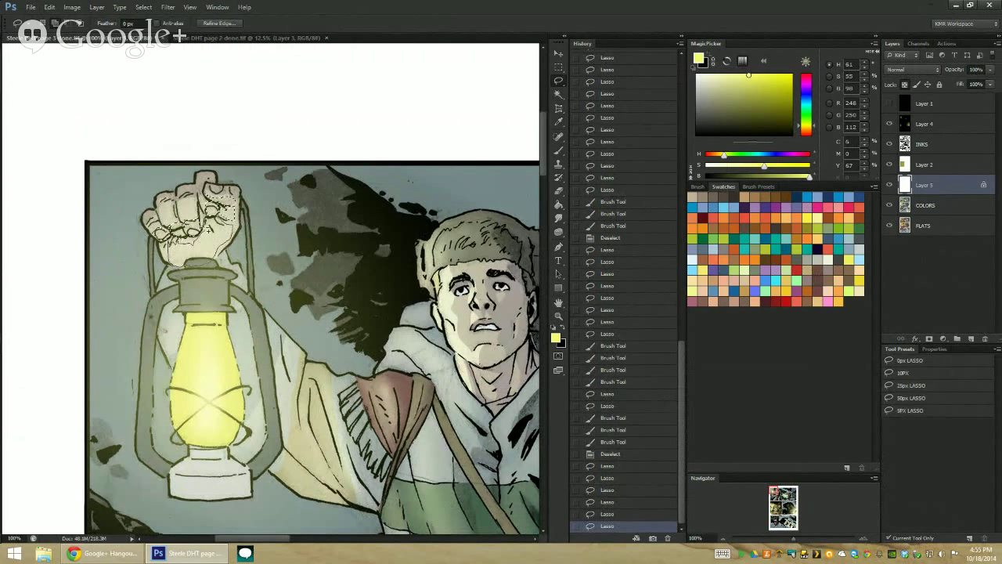
drag(200, 215, 231, 254)
key(b)
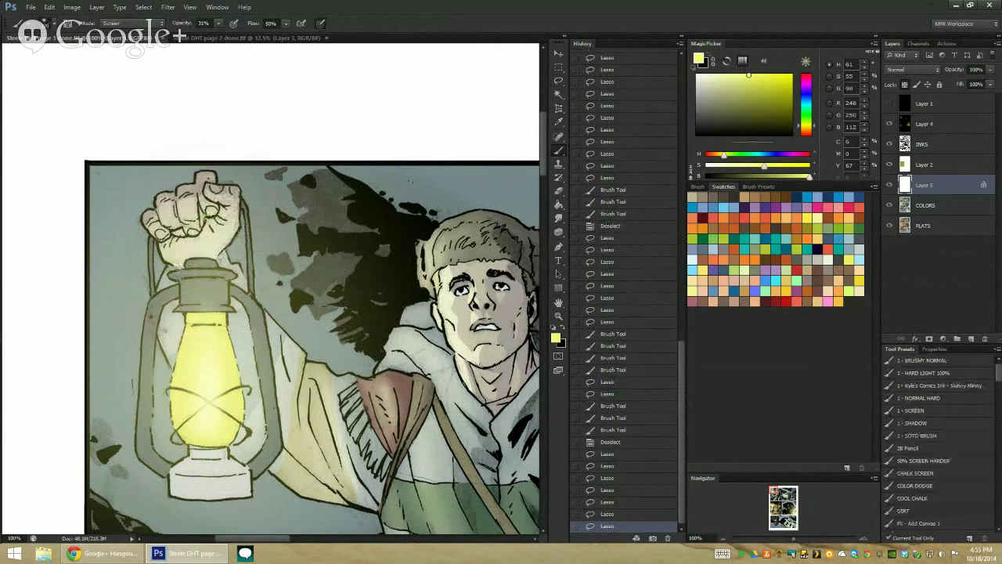
drag(171, 246, 185, 266)
drag(226, 237, 234, 257)
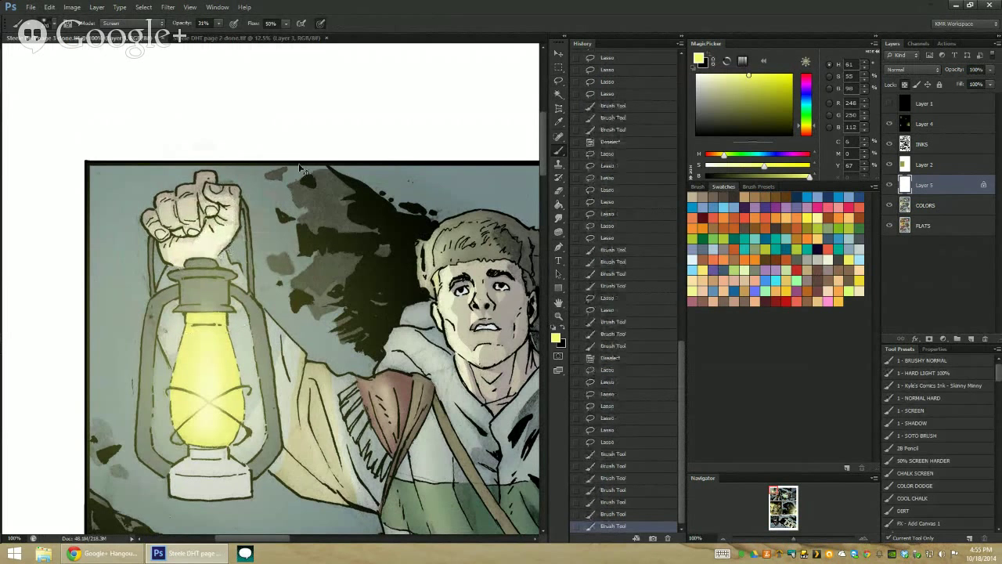
key(ctrl+z)
click(558, 315)
Lasso the hand gripping the staff and paint two lantern-light strokes on it
drag(345, 235, 296, 228)
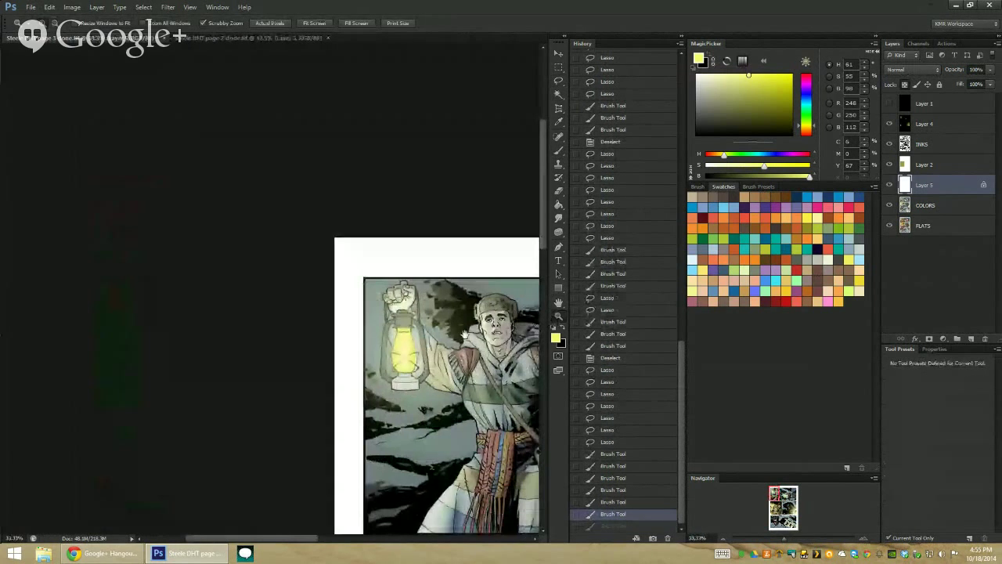
click(298, 233)
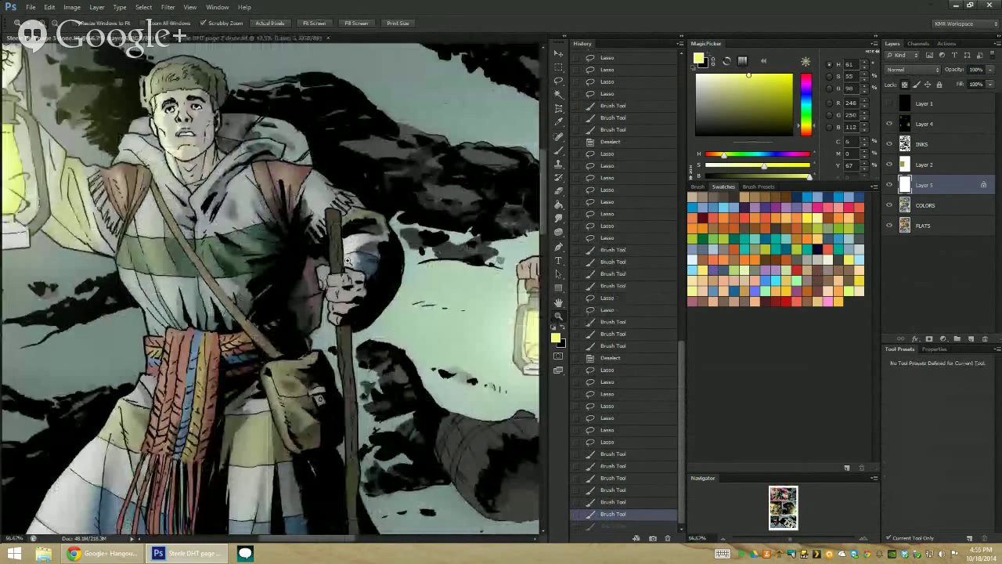
click(345, 270)
key(l)
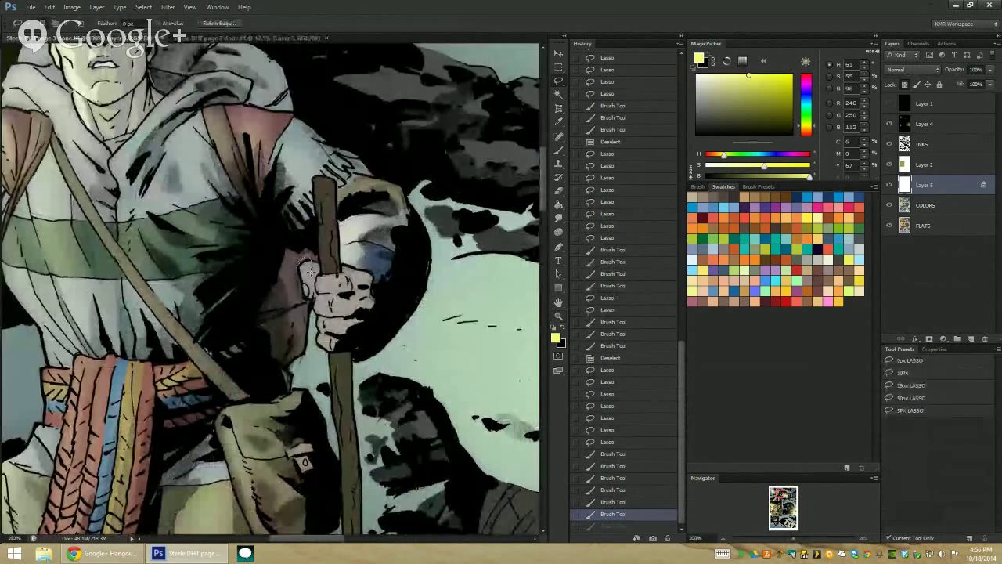
mouse_move(310, 271)
mouse_down()
mouse_move(335, 273)
mouse_move(349, 290)
mouse_move(333, 349)
mouse_move(329, 236)
mouse_move(332, 345)
mouse_up()
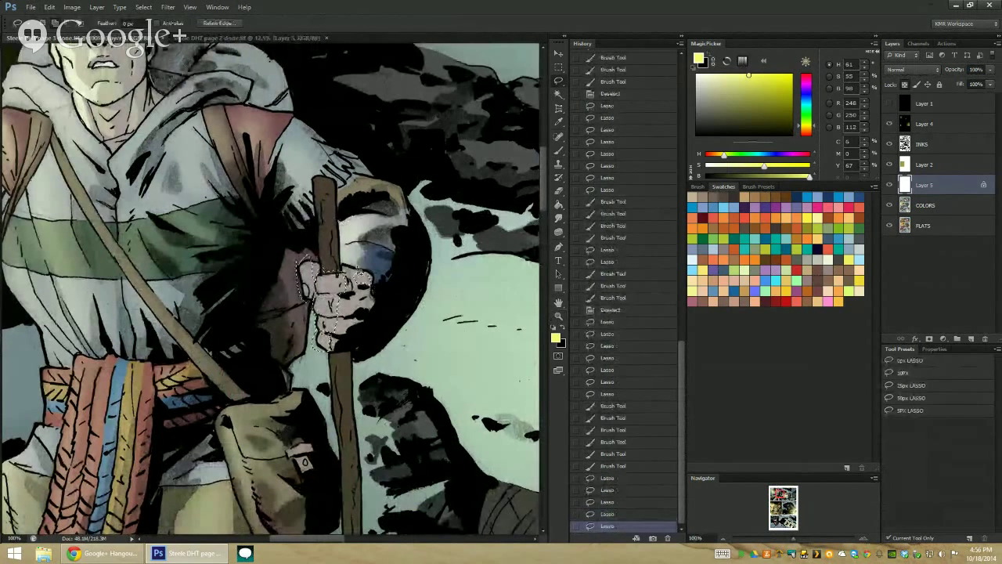
key(b)
drag(356, 276, 337, 309)
drag(337, 301, 325, 329)
Select another part of the hand, then step back two History states and zoom out
key(l)
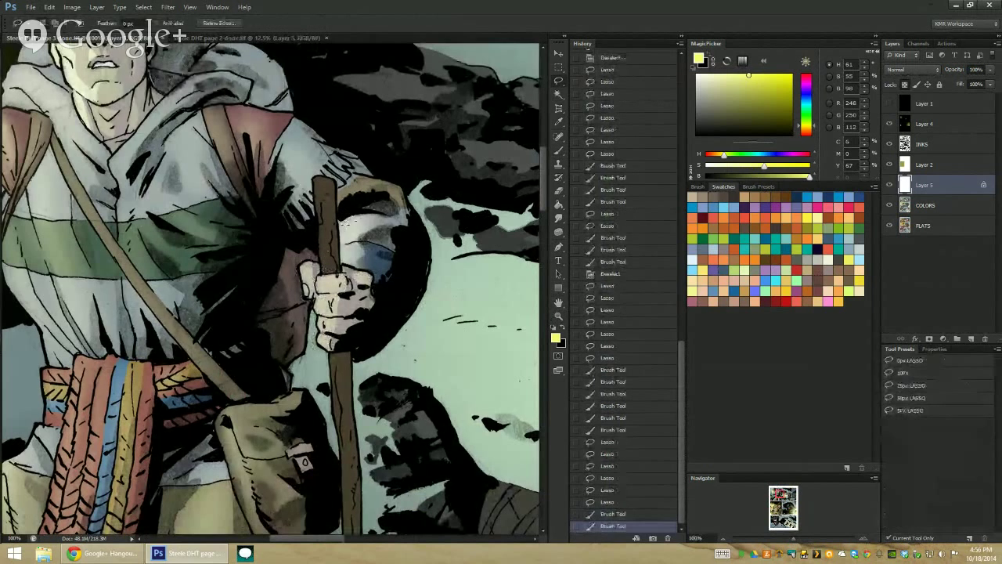
mouse_move(301, 270)
mouse_down()
mouse_move(345, 219)
mouse_move(301, 270)
mouse_move(321, 292)
mouse_move(302, 266)
mouse_move(314, 301)
mouse_move(345, 314)
mouse_move(341, 340)
mouse_up()
key(b)
key(z)
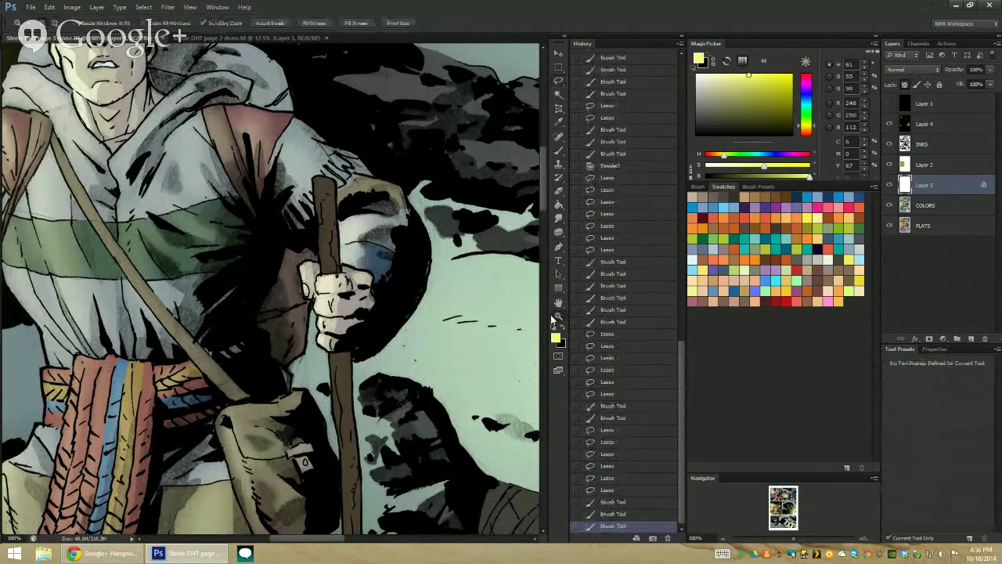
key(ctrl+minus)
key(ctrl+minus)
key(ctrl+minus)
key(ctrl+alt+z)
key(ctrl+alt+z)
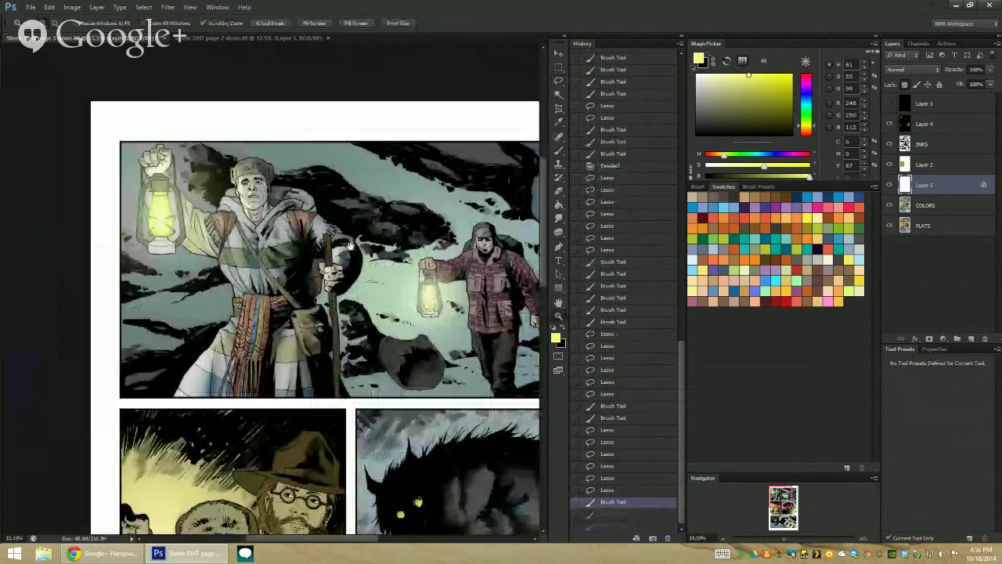
Deselect and set up a slate blue shadow brush at 20% opacity
drag(351, 245, 322, 219)
key(l)
key(ctrl+d)
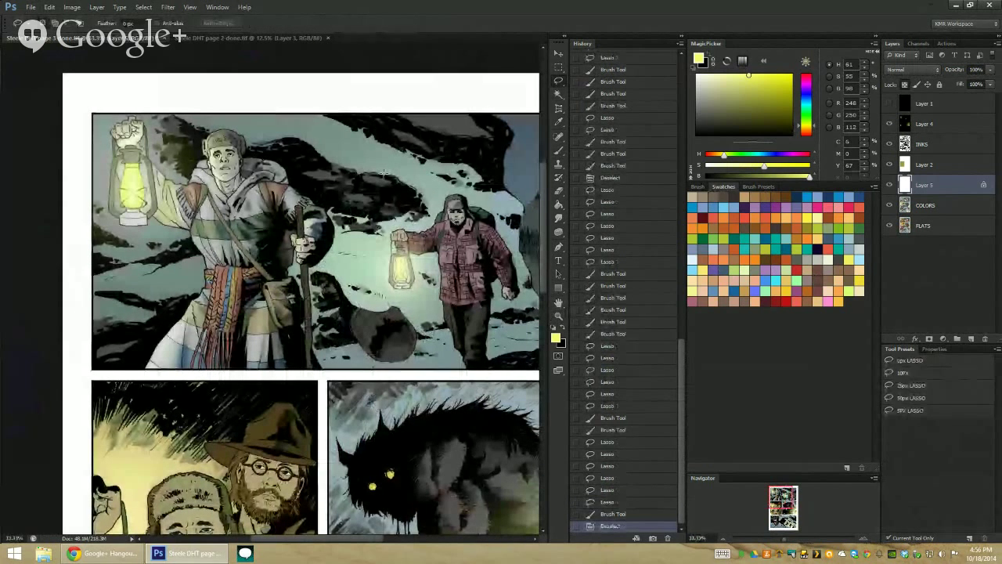
click(727, 261)
key(b)
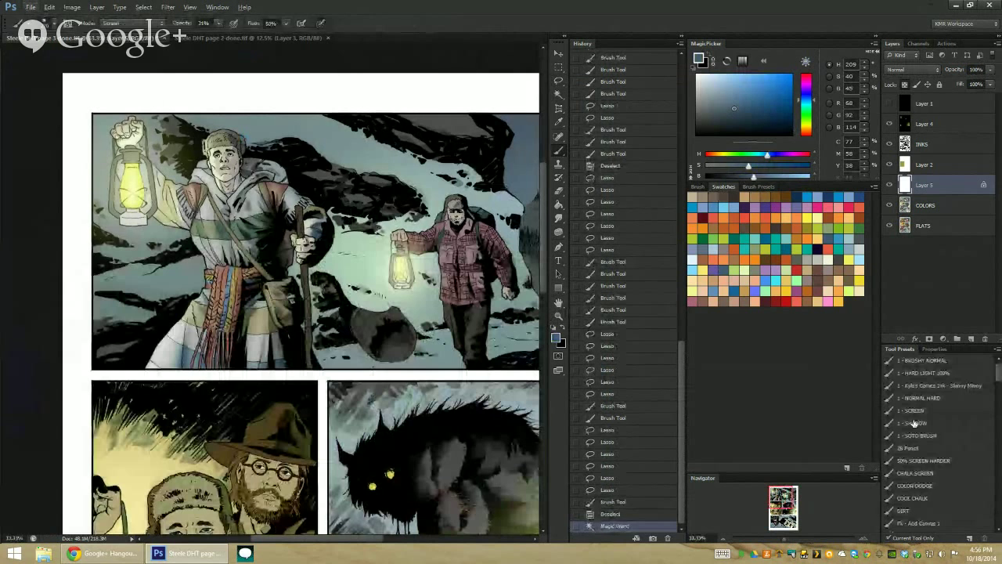
click(915, 423)
key(2)
Paint slate blue shadow onto the left figure, raising opacity to 28%
drag(156, 125, 176, 208)
drag(156, 95, 189, 204)
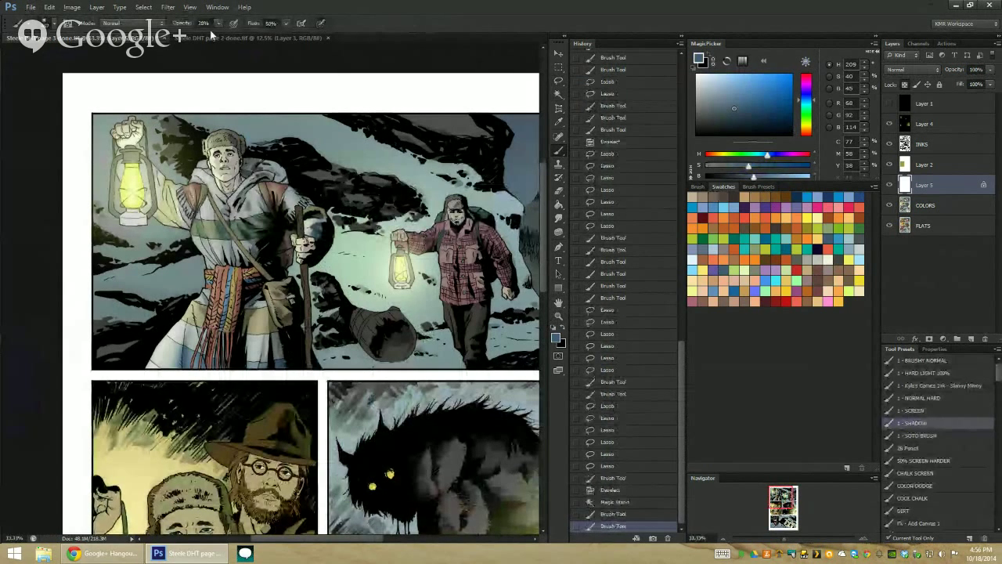
drag(253, 152, 299, 288)
key(2)
key(8)
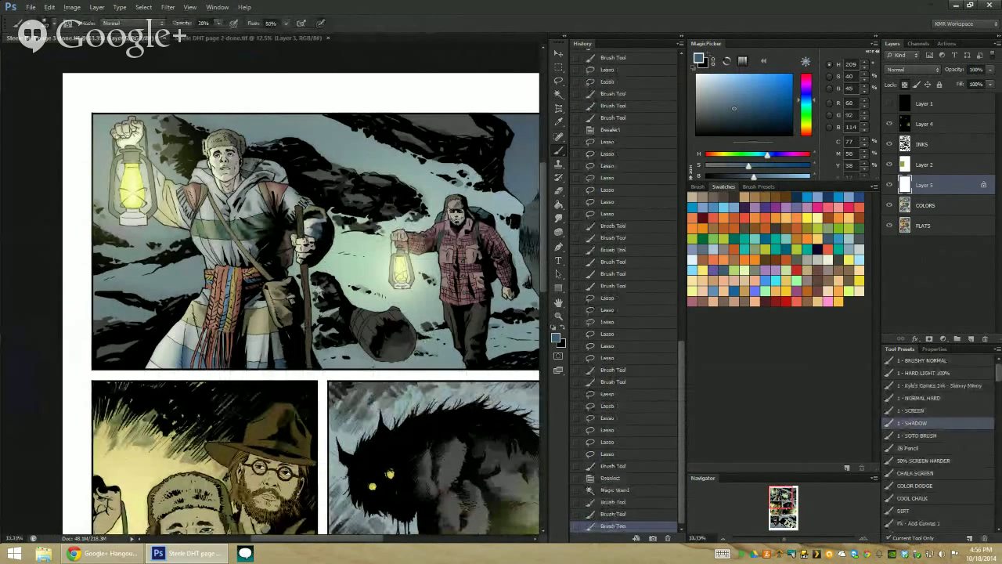
drag(470, 238, 410, 85)
Fit the whole comic page in the window and toggle Layer 1 to compare tones
key(z)
drag(543, 318, 469, 314)
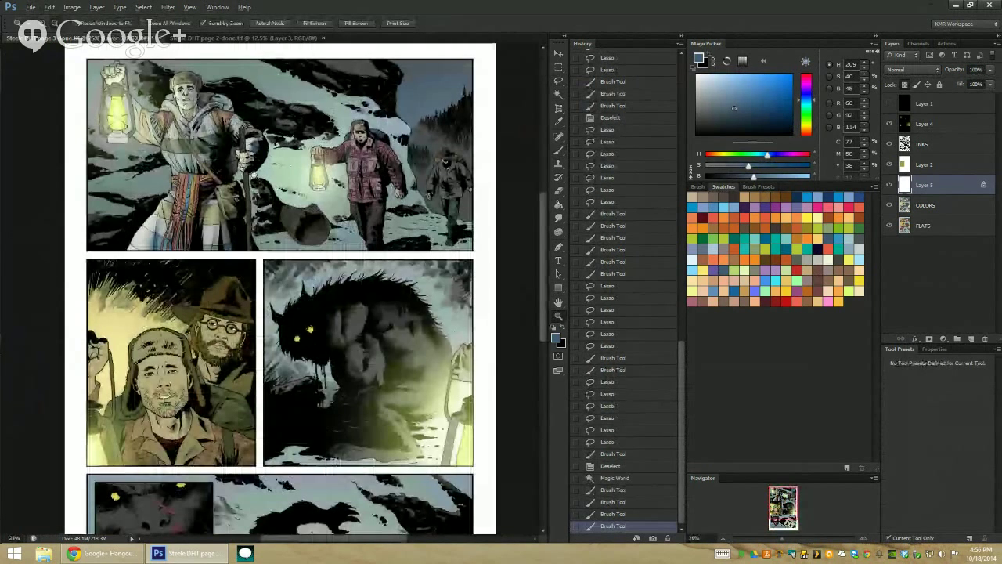
alt+click(257, 178)
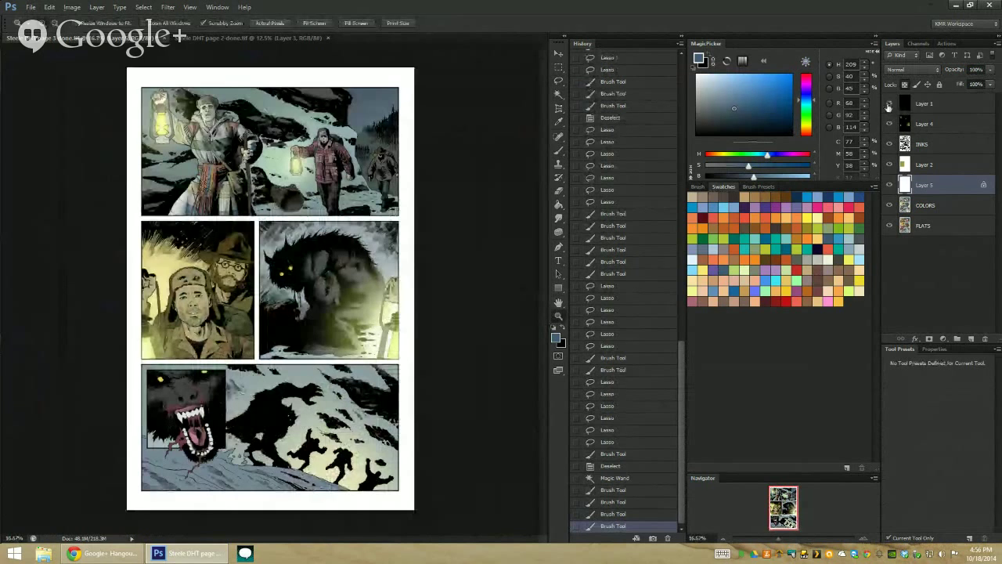
click(889, 103)
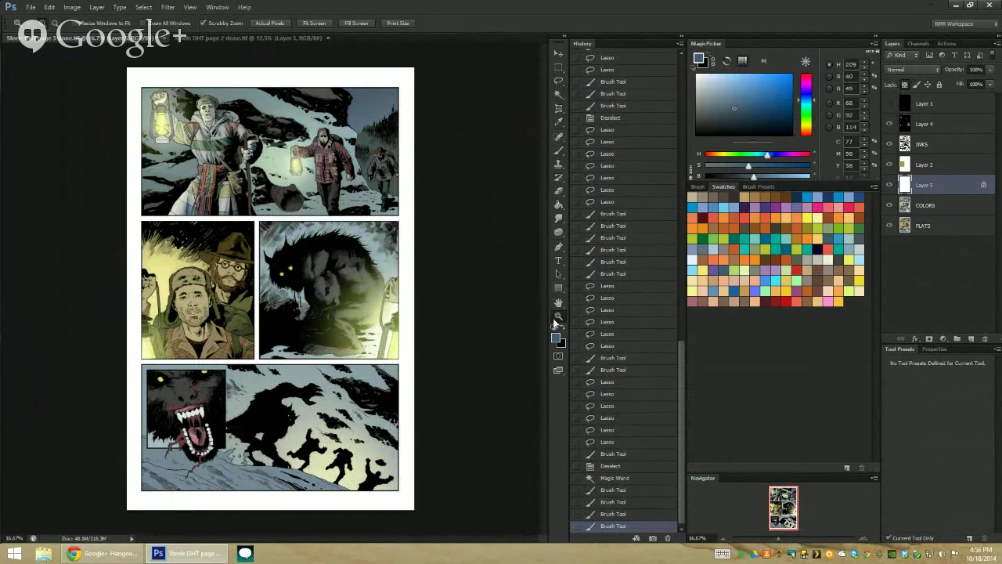
Zoom to the top two panel rows and float 'Steele DHT page 2-done' as its own window
click(558, 315)
alt+click(494, 283)
click(311, 214)
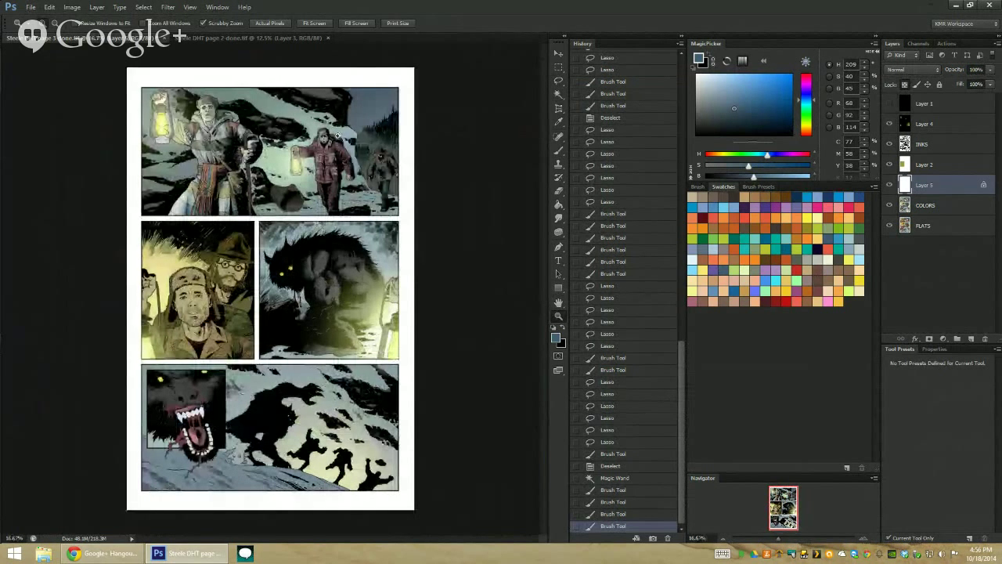
click(343, 209)
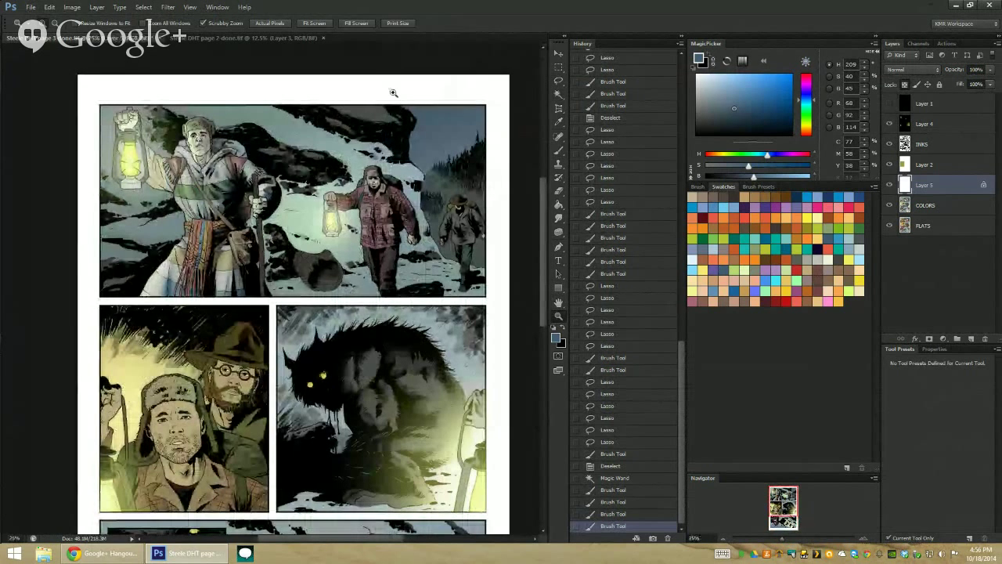
mouse_move(287, 37)
mouse_down()
mouse_move(312, 59)
mouse_move(391, 39)
mouse_up()
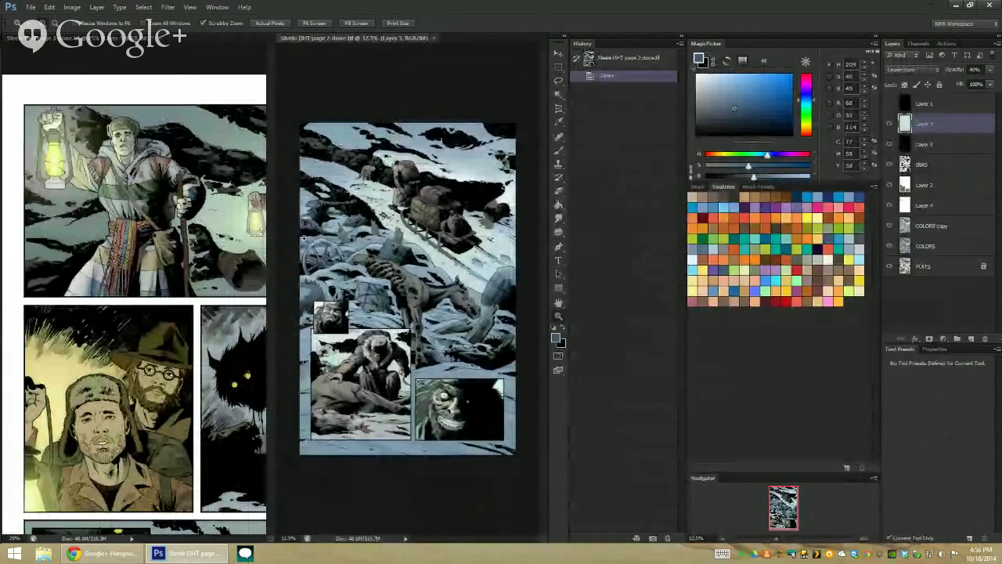
Close the floating page 2 window, returning to the page 3 document
click(251, 271)
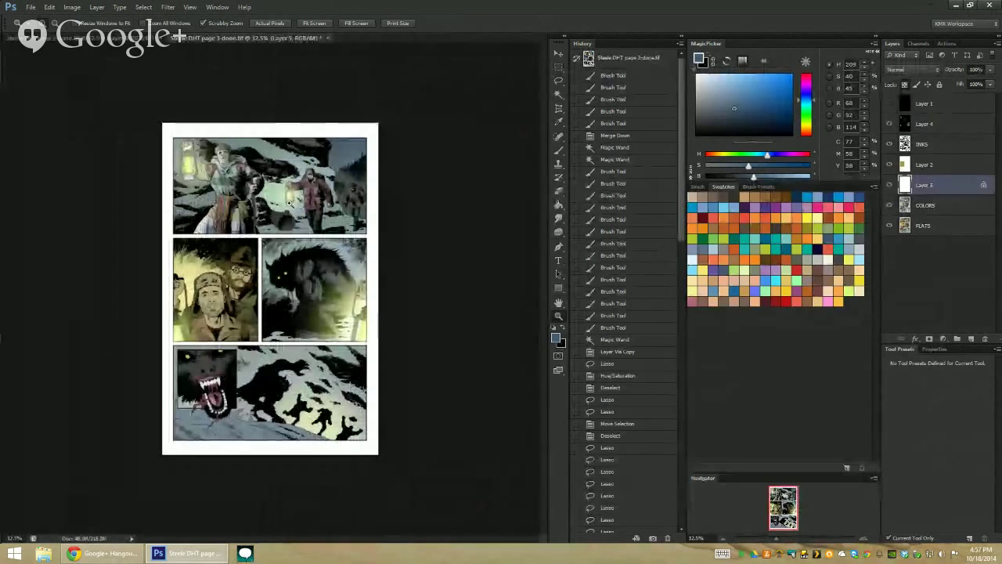
click(317, 179)
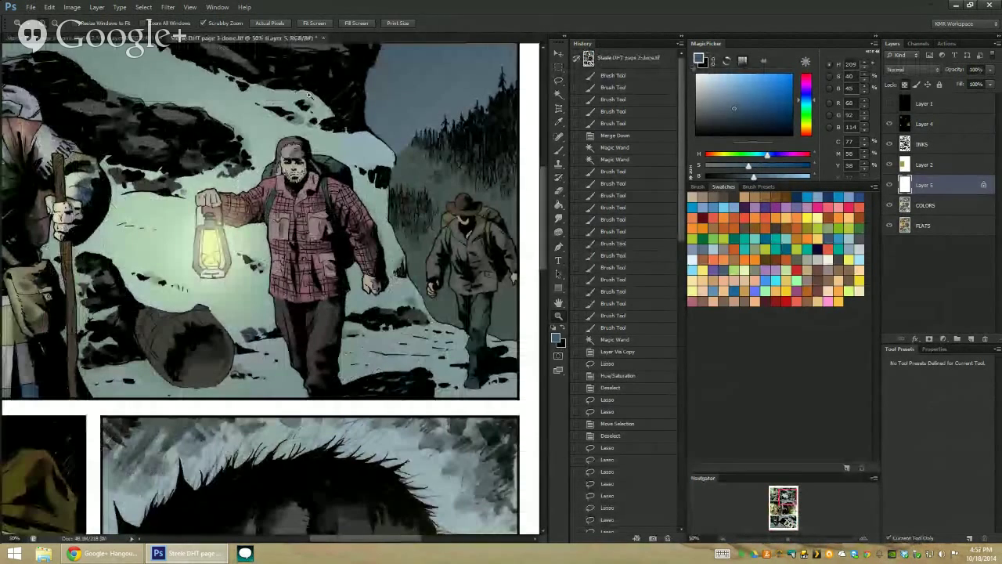
key(b)
key(l)
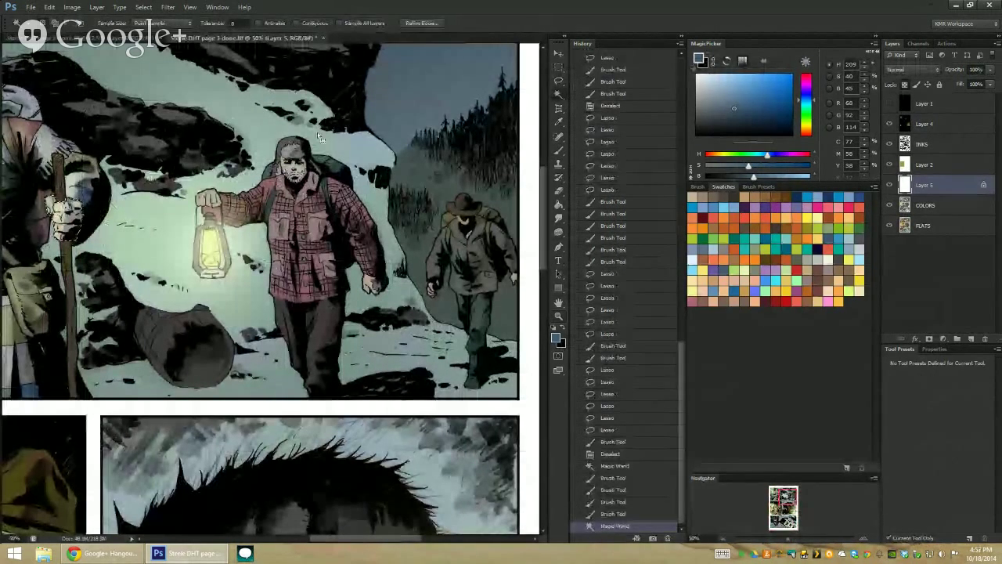
Merge Layer 5 down into the COLORS layer and deselect
right_click(925, 184)
click(861, 416)
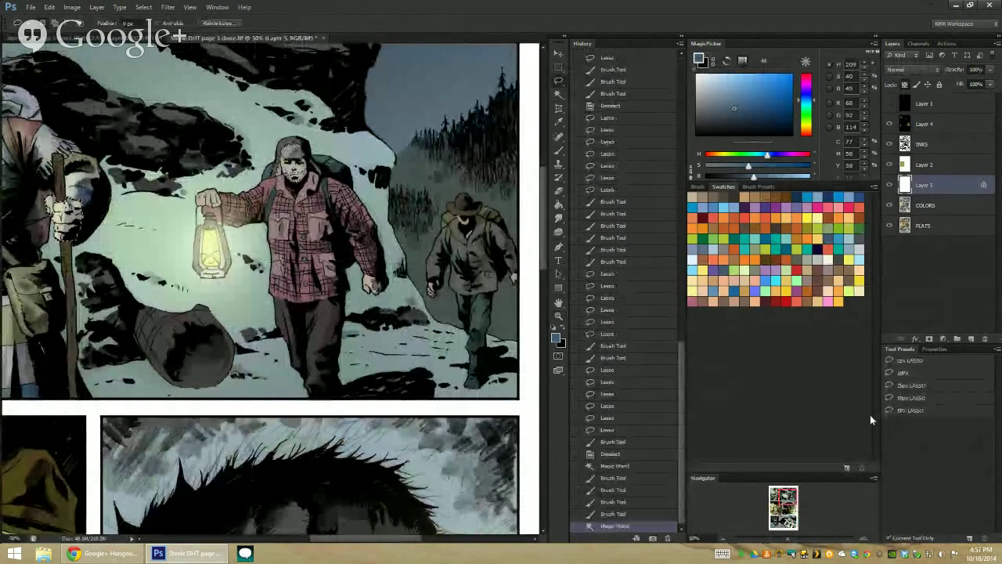
key(w)
key(ctrl+d)
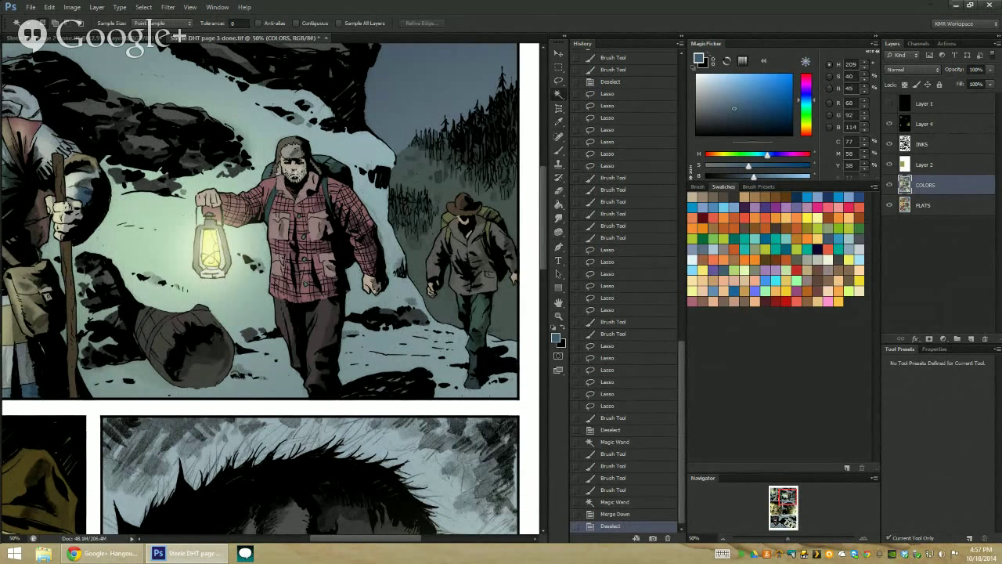
Zoom in on the lantern-bearer's face and hide the INKS line art
key(z)
click(296, 169)
click(296, 168)
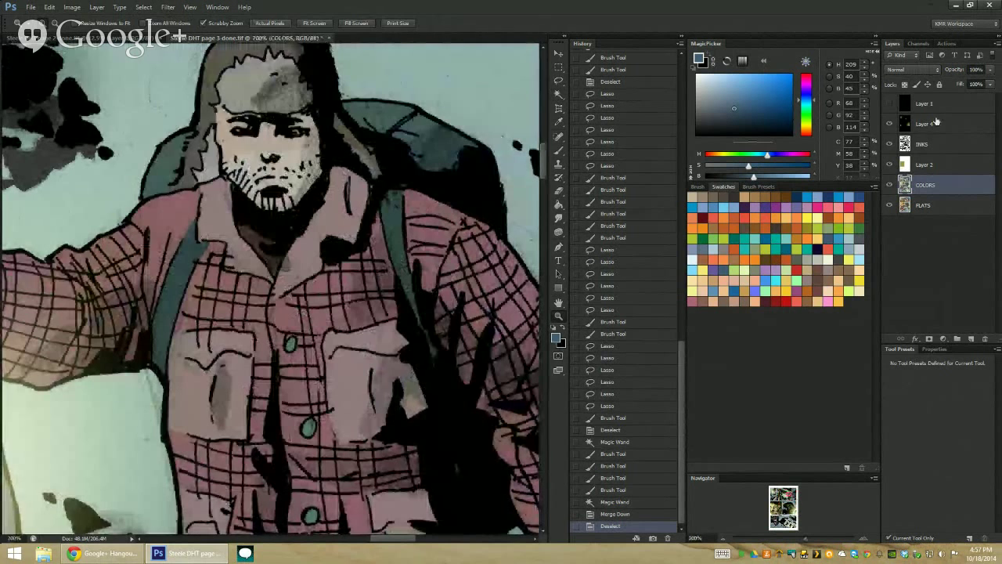
click(889, 144)
Sample the beige skin tone and fill a small round area beside the face with it
key(b)
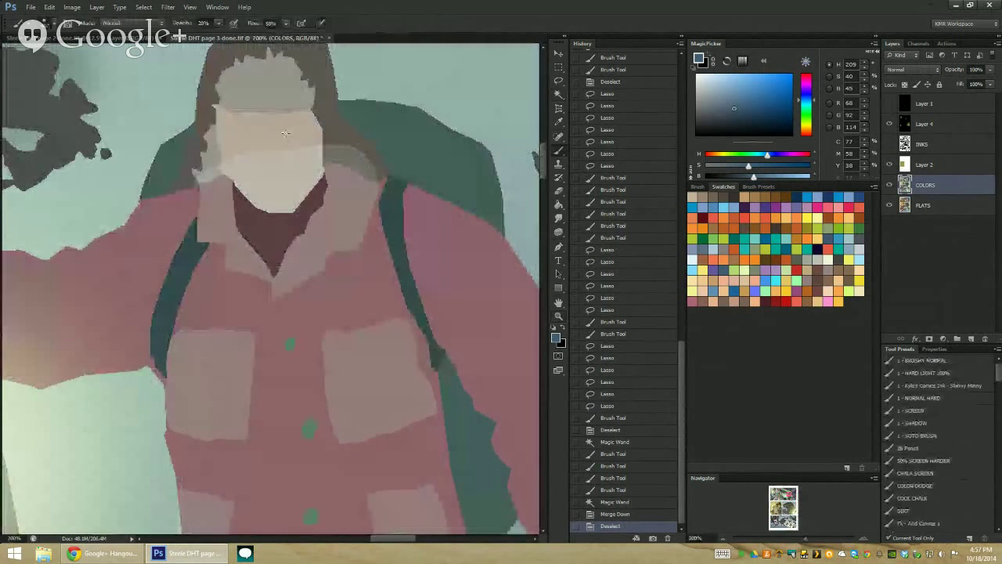
alt+click(219, 156)
key(l)
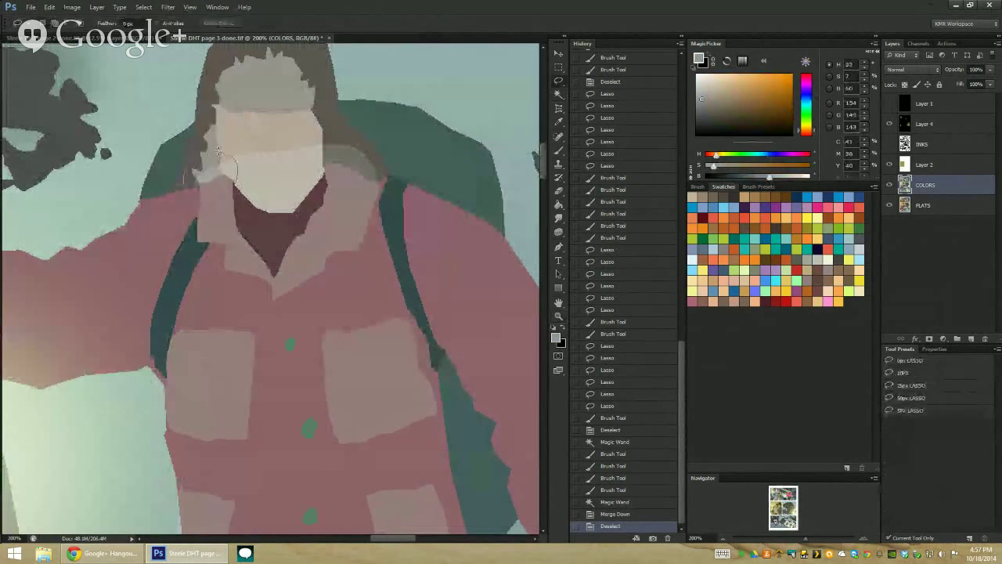
drag(219, 151, 219, 153)
key(alt+BackSpace)
key(ctrl+d)
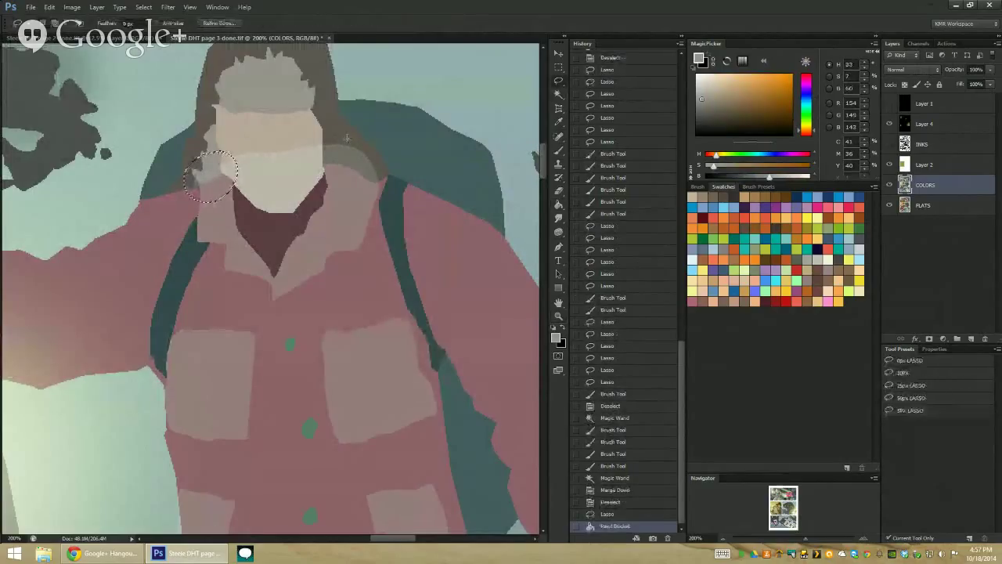
Fill the hair patch right of the face with the sampled dark brown
drag(362, 133, 368, 140)
alt+click(369, 145)
key(alt+BackSpace)
key(ctrl+d)
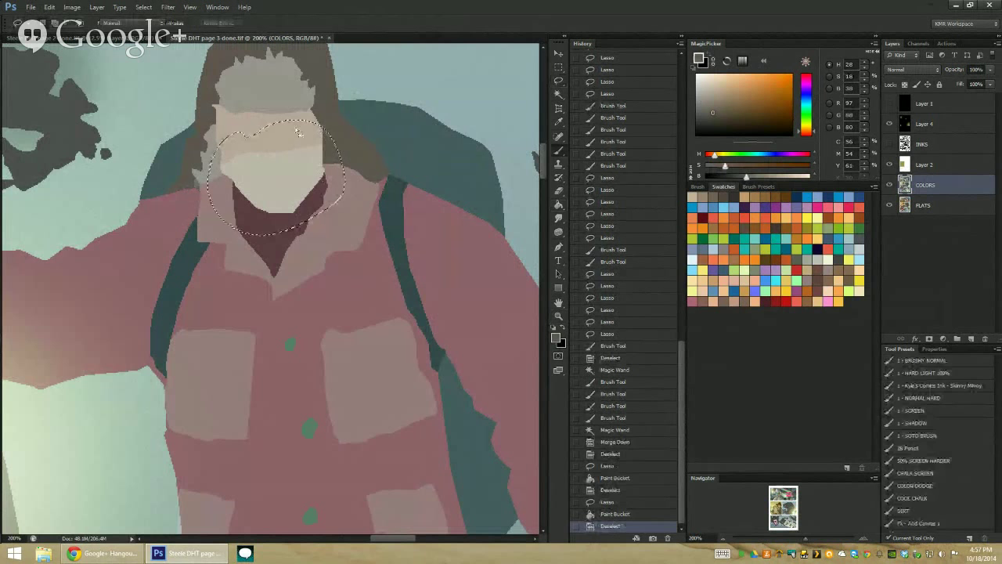
Fill the whole face with one light skin tone and show INKS again
drag(292, 229, 243, 129)
key(alt+BackSpace)
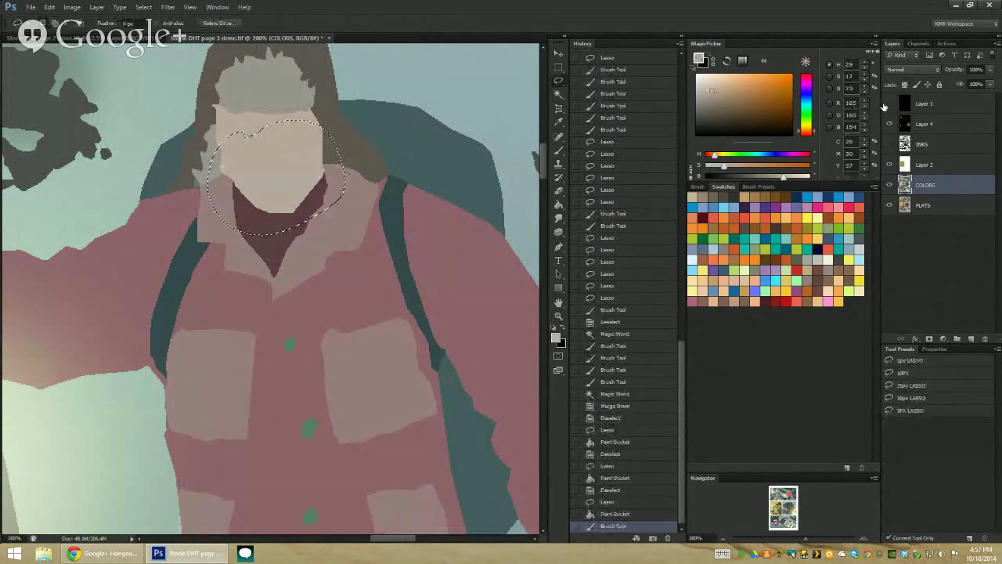
click(889, 144)
key(ctrl+d)
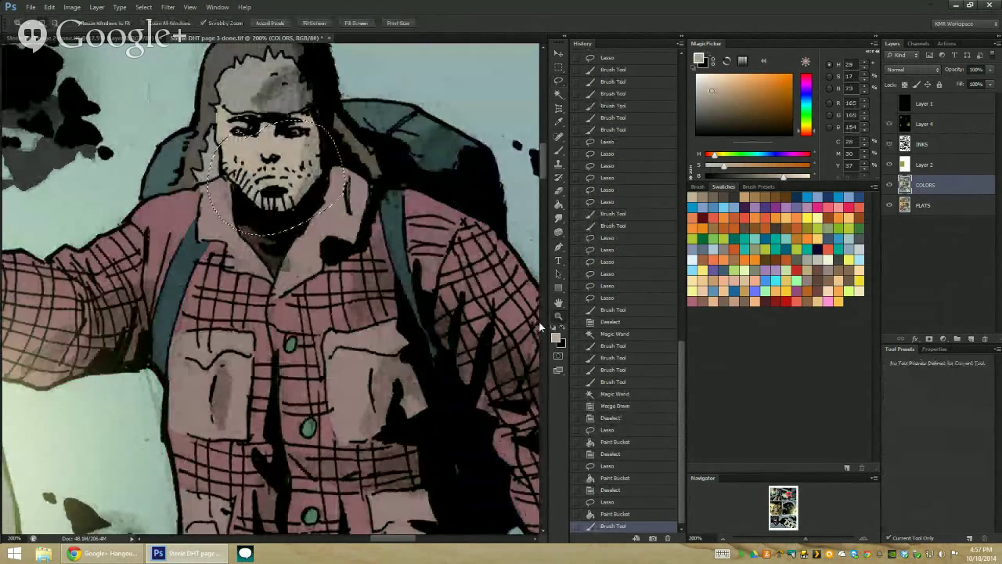
key(ctrl+minus)
key(ctrl+minus)
drag(411, 258, 333, 143)
Select the man's hair by colour and try yellow highlights, then undo them
key(w)
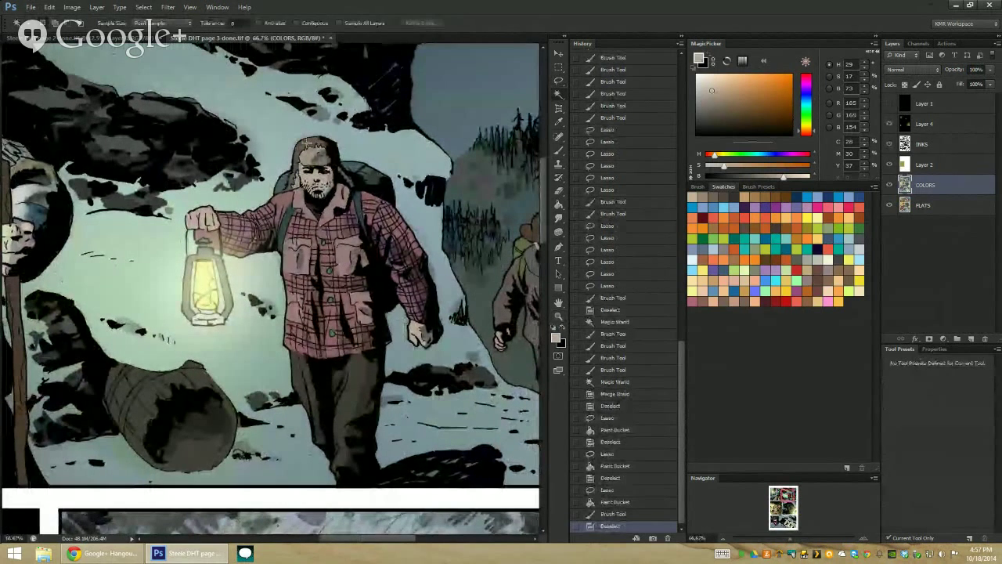
click(310, 150)
key(b)
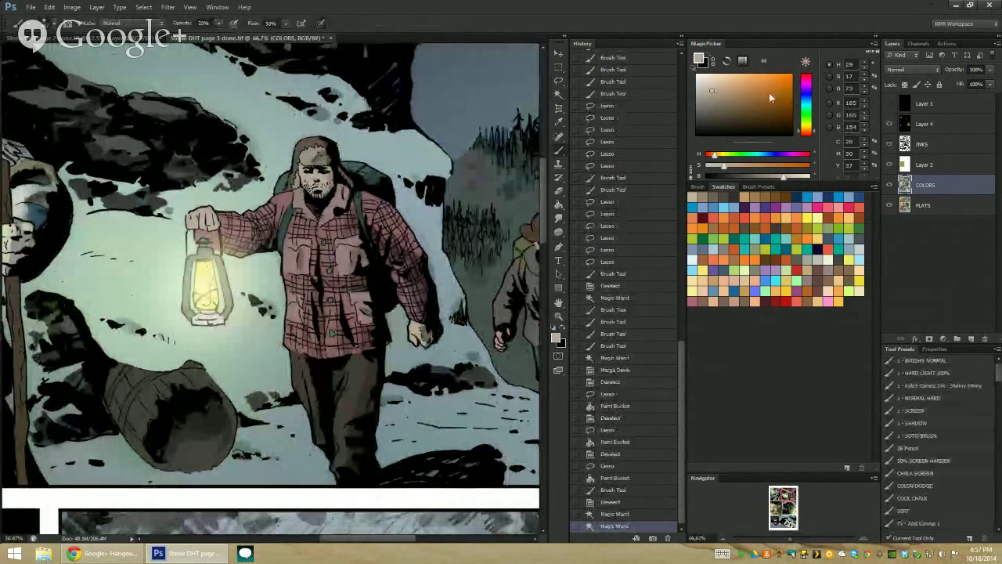
click(858, 278)
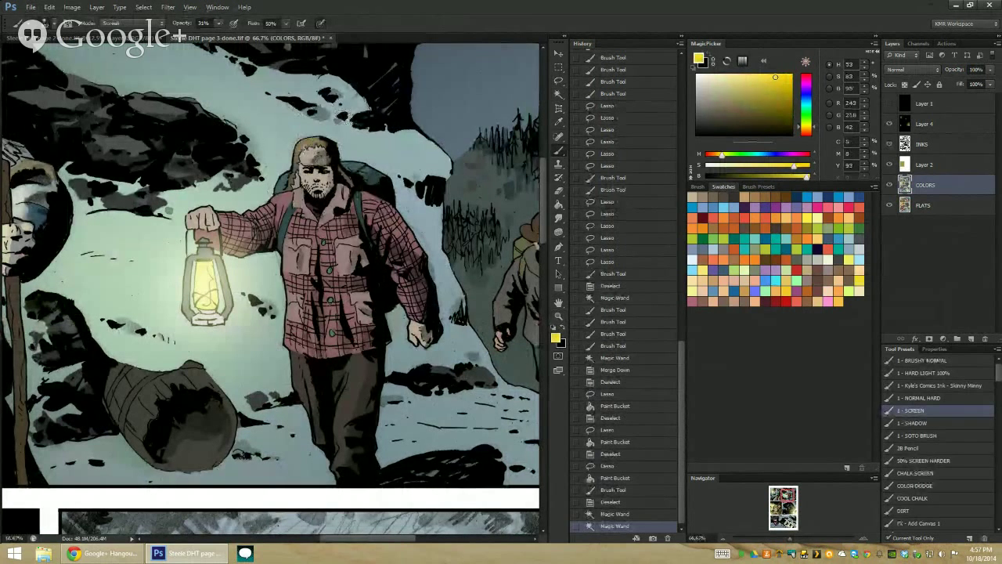
click(307, 153)
click(310, 141)
click(313, 145)
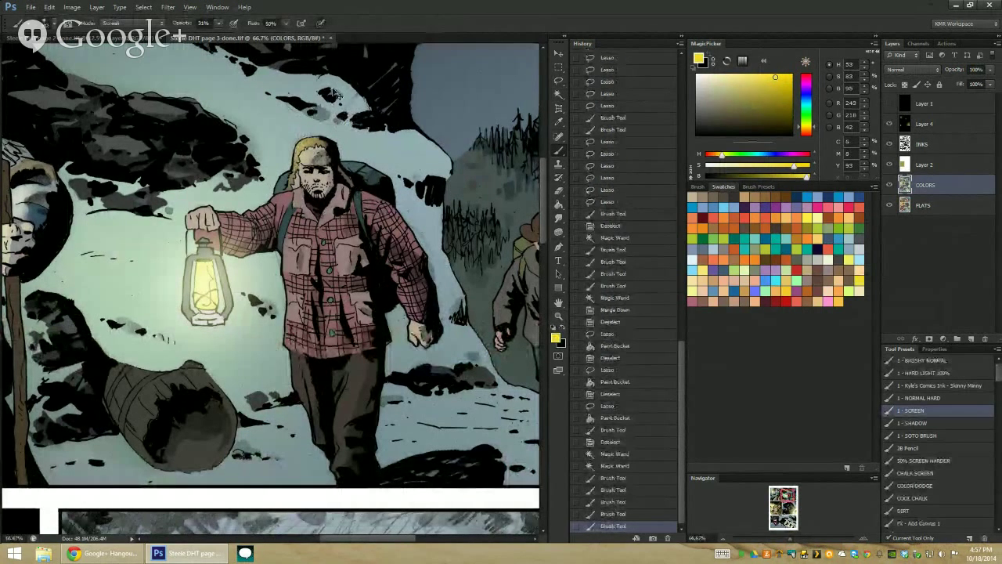
key(ctrl+alt+z)
key(ctrl+alt+z)
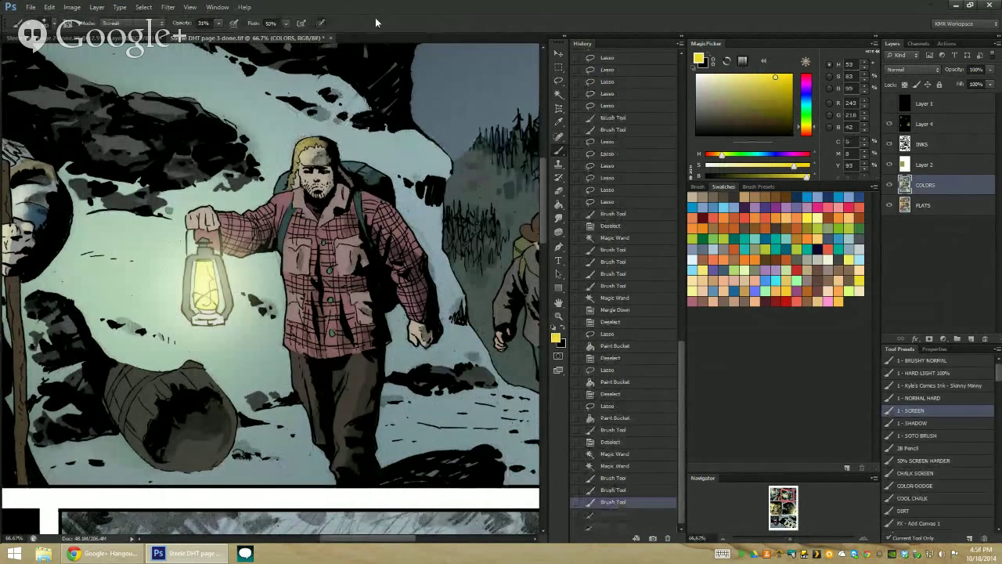
key(ctrl+alt+z)
key(ctrl+alt+z)
key(ctrl+alt+z)
Paint light tan highlight strokes across the man's hair
alt+click(312, 137)
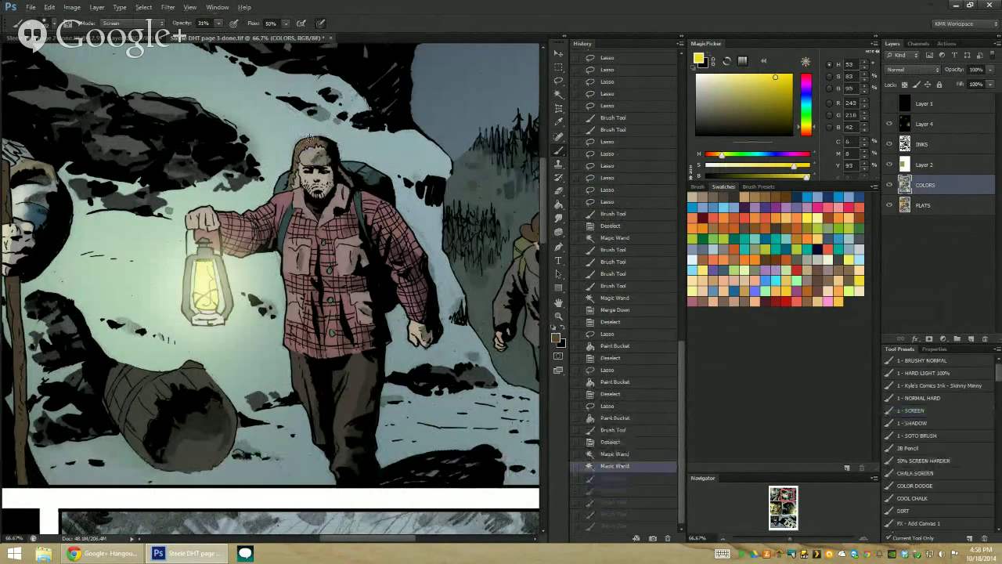
click(724, 84)
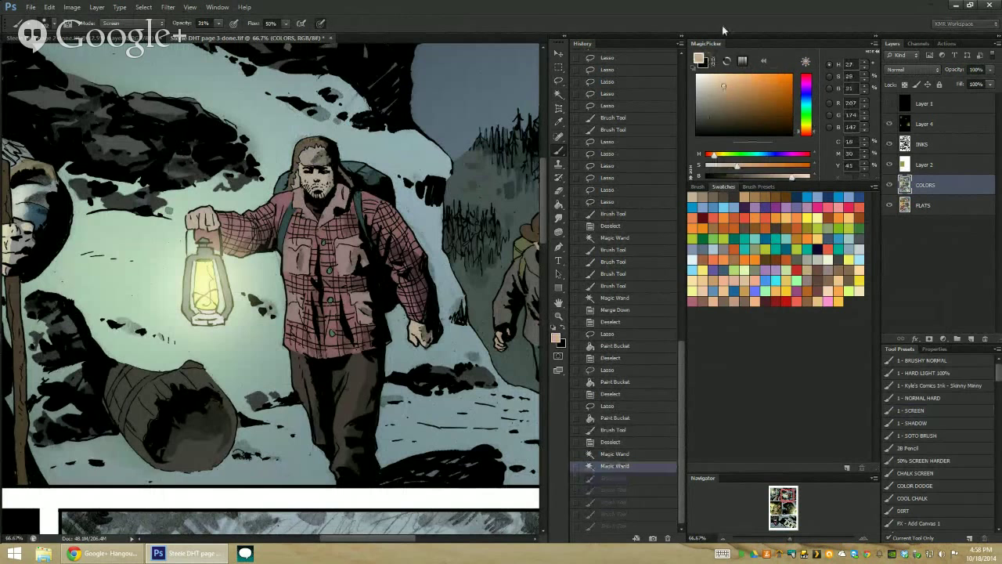
click(313, 161)
drag(301, 157, 289, 177)
drag(294, 153, 289, 180)
click(321, 145)
click(303, 164)
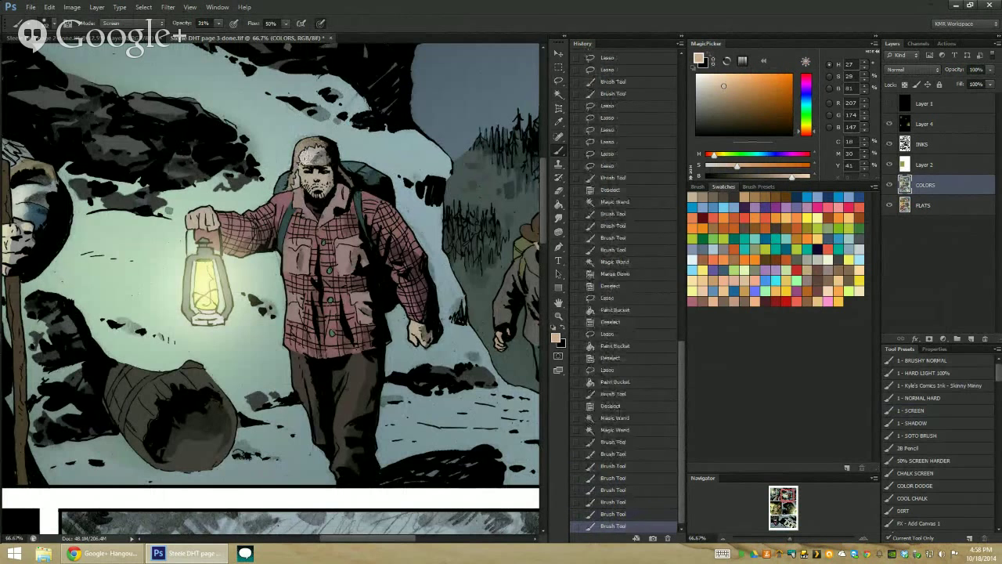
click(307, 155)
Undo the last two hair strokes and return to the lantern-bearer on the COLORS layer
click(558, 315)
alt+click(510, 329)
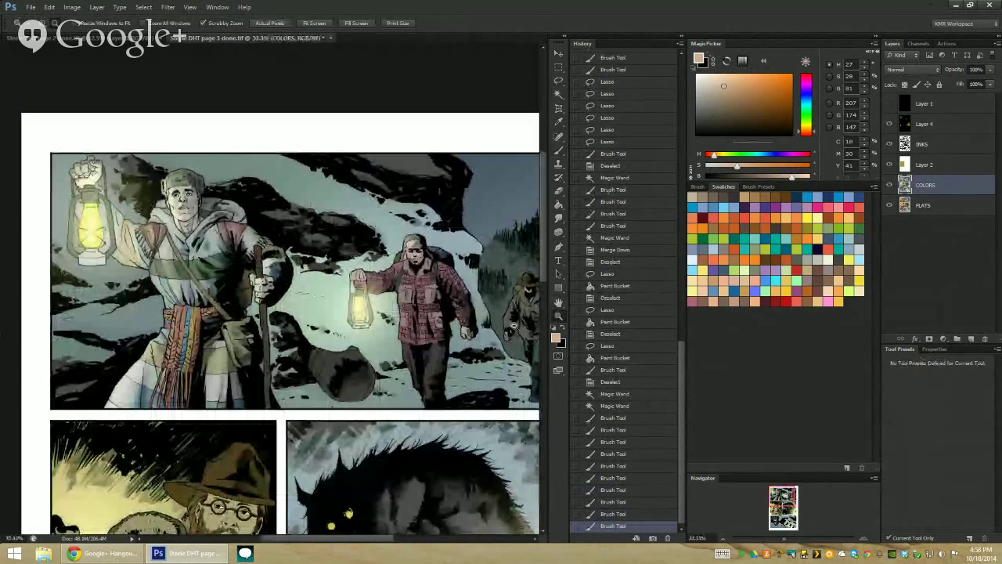
key(ctrl+z)
key(ctrl+alt+z)
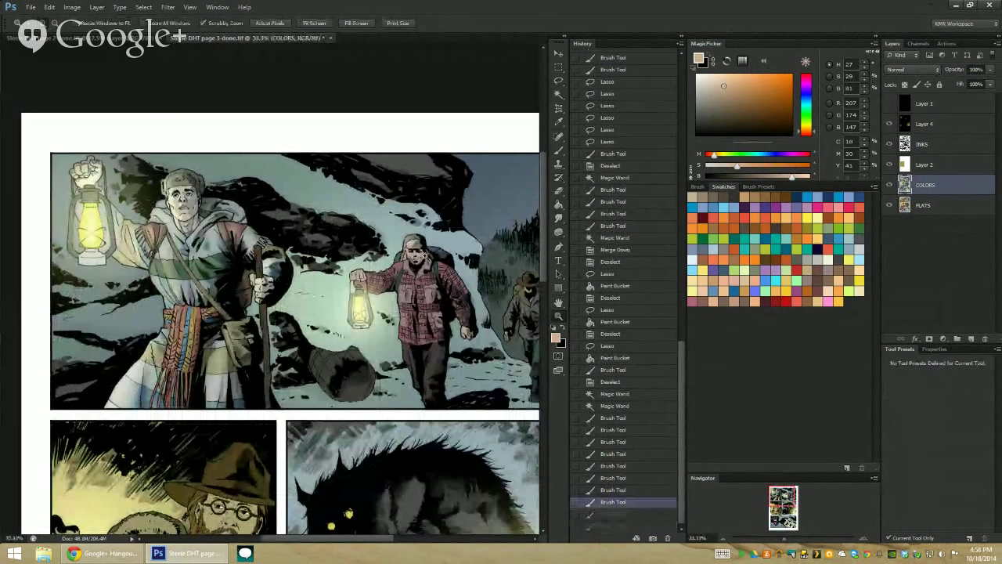
click(432, 267)
key(l)
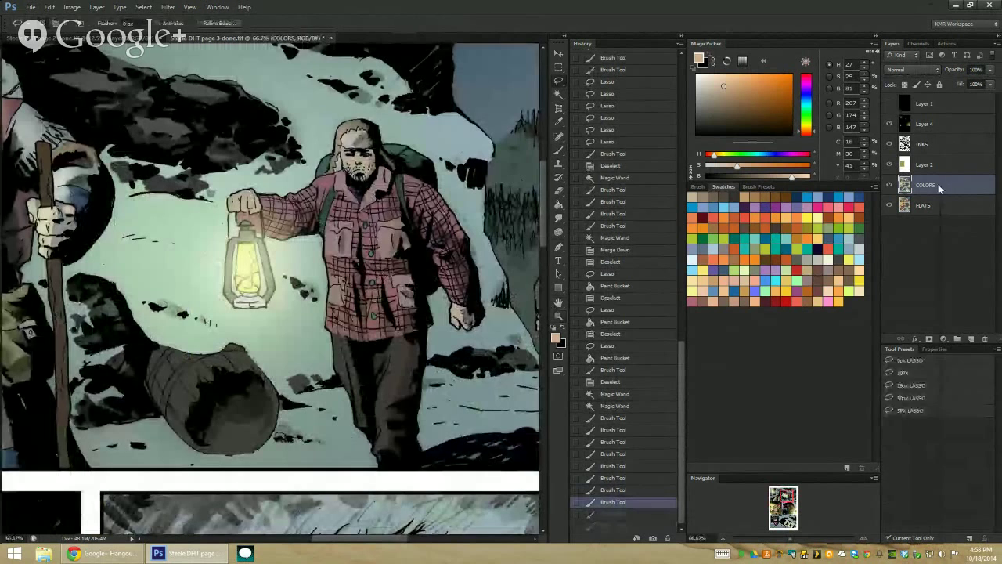
click(940, 187)
Select the man's plaid shirt by colour and copy it onto its own layer
key(w)
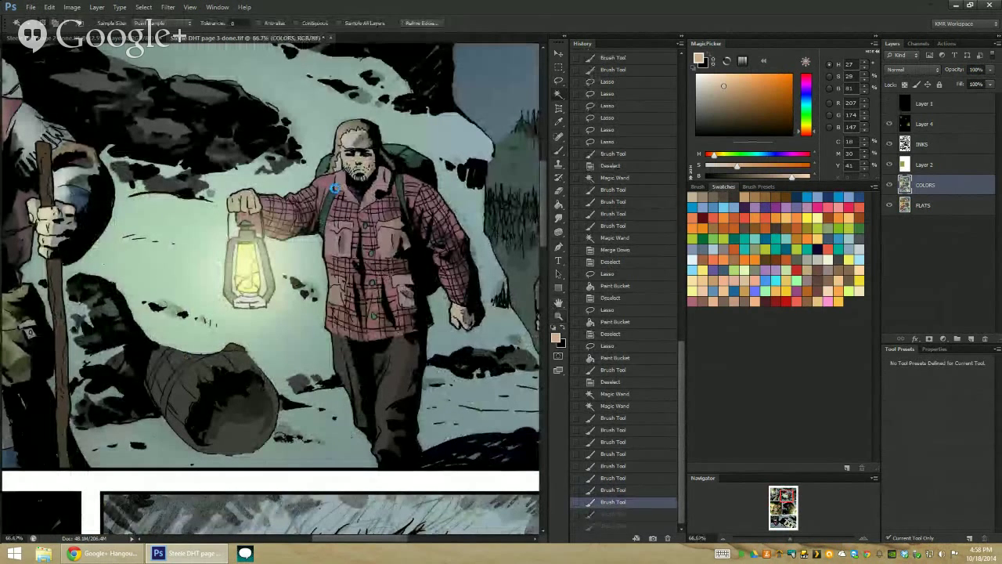
double_click(334, 188)
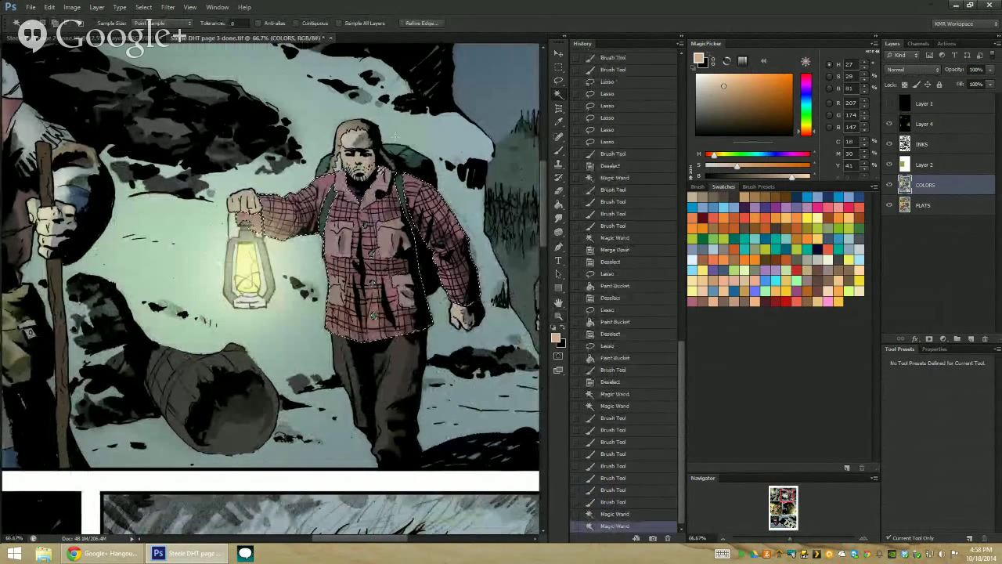
key(ctrl+j)
key(b)
drag(394, 137, 366, 104)
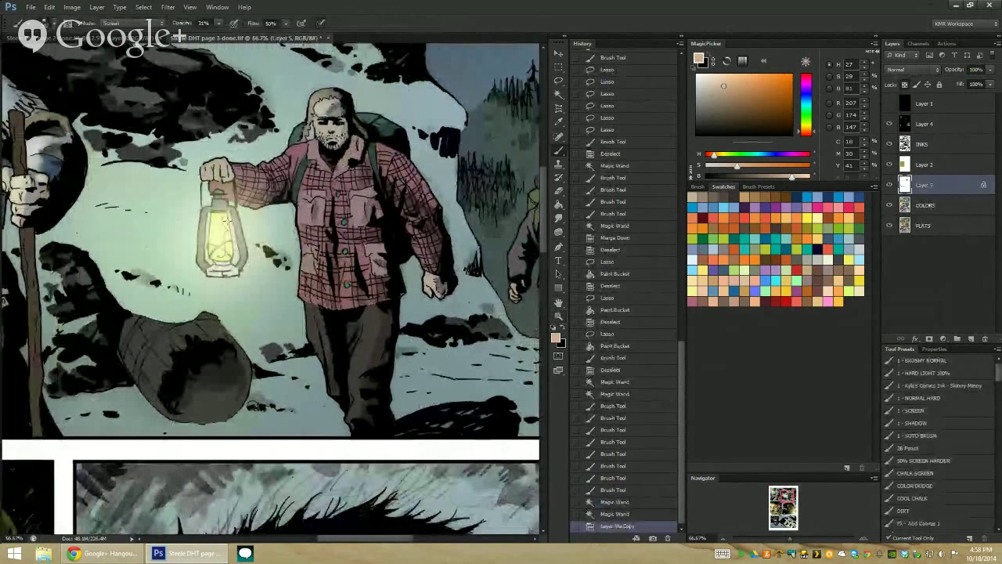
Brush a bright pale-yellow screen-blend lantern glow over the shirt sleeve and chest
alt+click(223, 222)
click(738, 75)
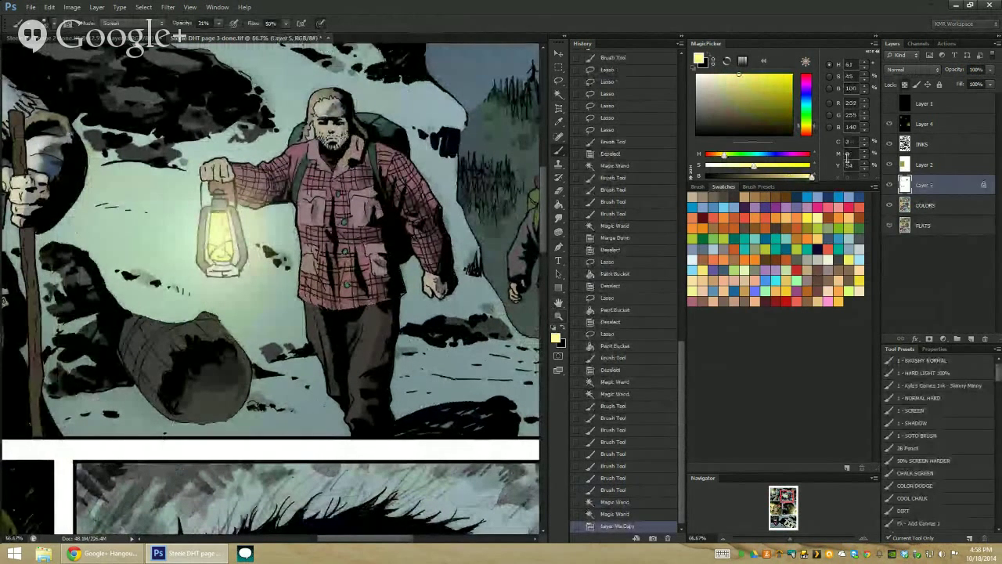
click(921, 410)
mouse_move(296, 183)
mouse_down()
mouse_move(252, 184)
mouse_move(267, 176)
mouse_move(239, 192)
mouse_move(317, 171)
mouse_move(310, 222)
mouse_move(352, 307)
mouse_up()
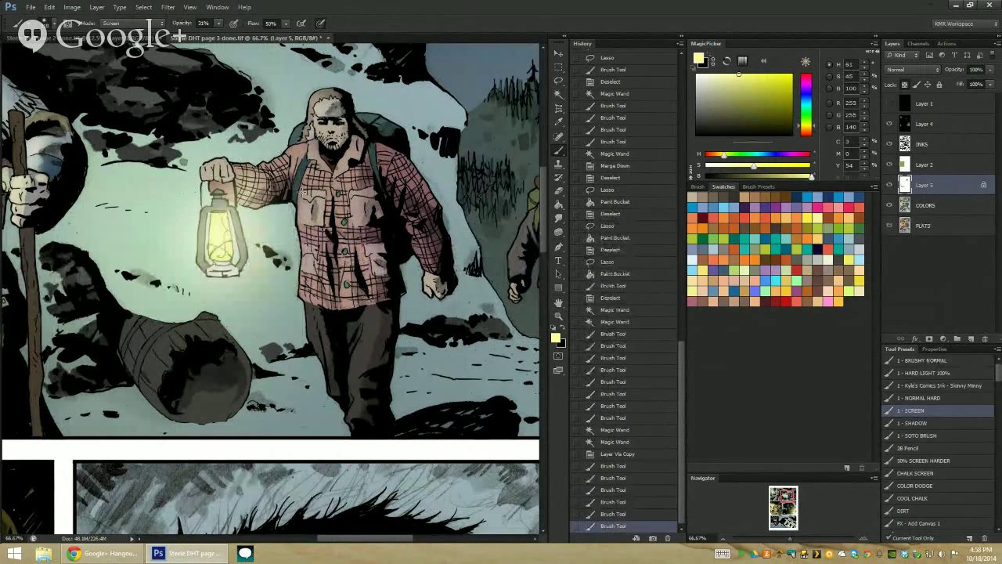
mouse_move(302, 192)
mouse_down()
mouse_move(291, 247)
mouse_move(309, 299)
mouse_up()
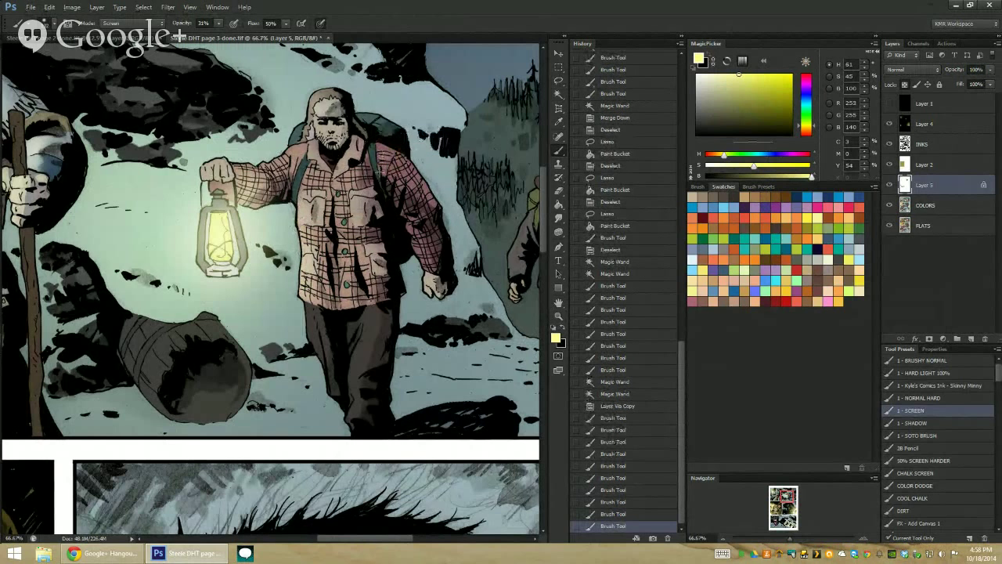
mouse_move(382, 160)
mouse_down()
mouse_move(431, 198)
mouse_move(420, 234)
mouse_up()
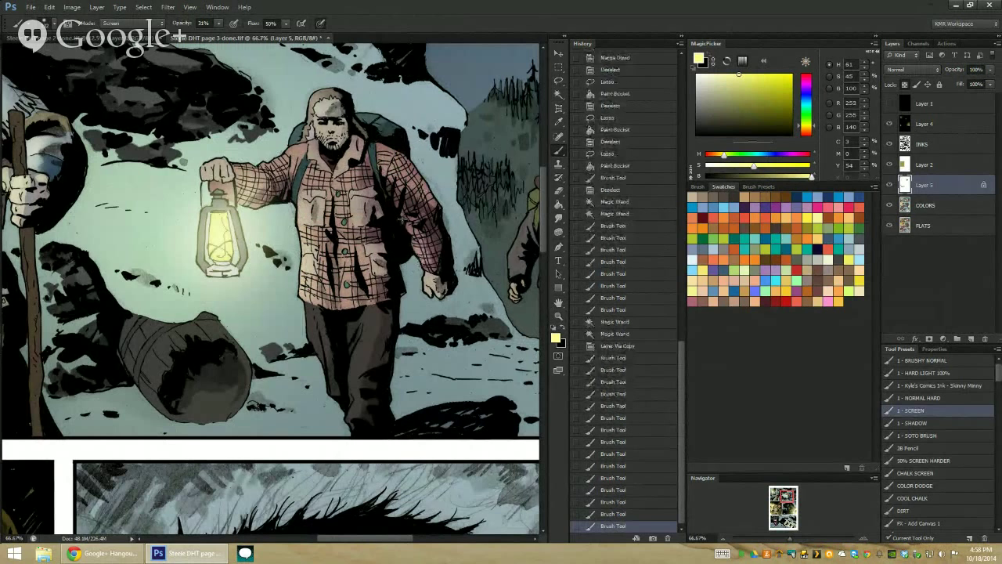
click(559, 315)
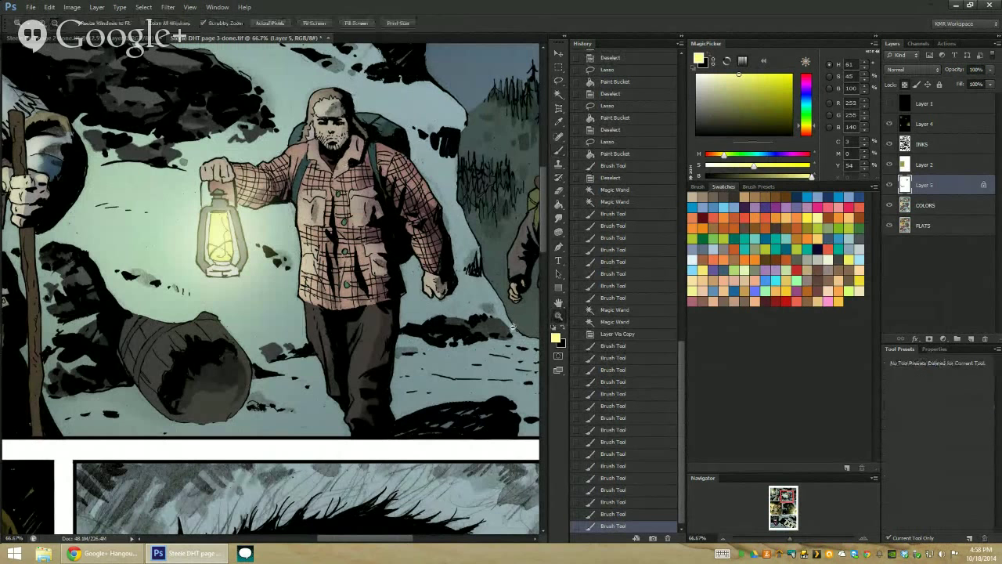
alt+click(515, 329)
alt+click(514, 328)
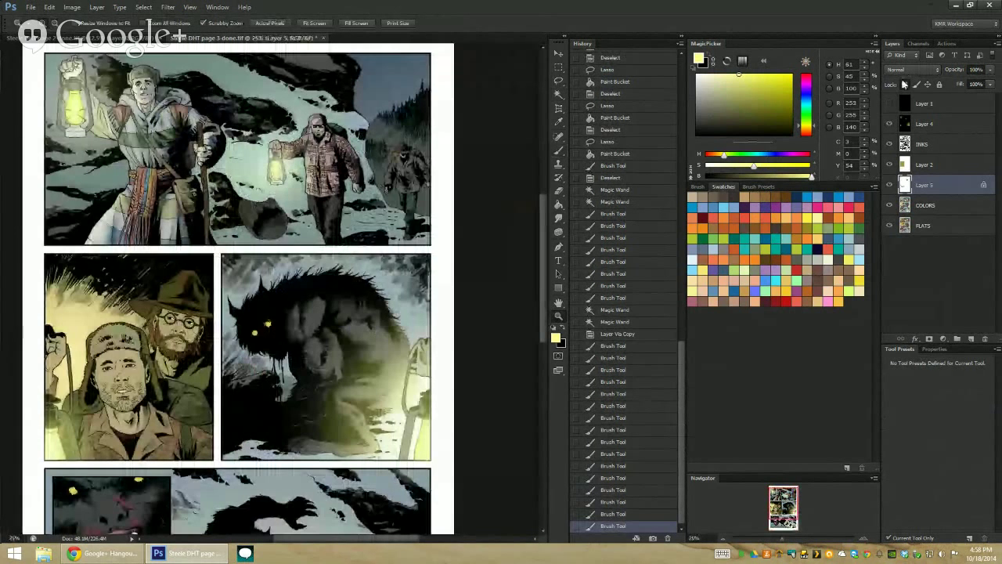
Compare with Layer 1 toggled, then merge Layer 5 down into COLORS
click(889, 104)
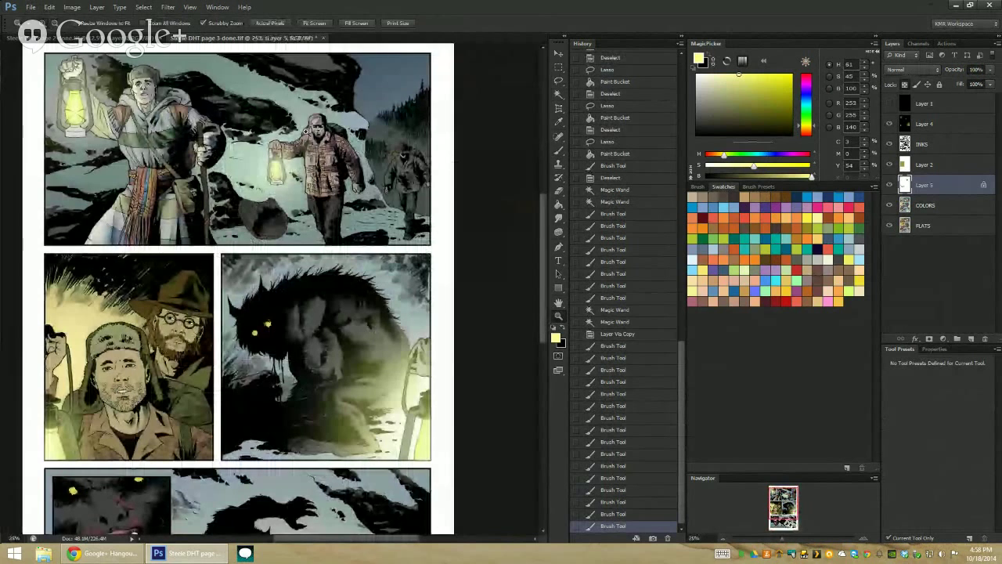
click(328, 200)
key(w)
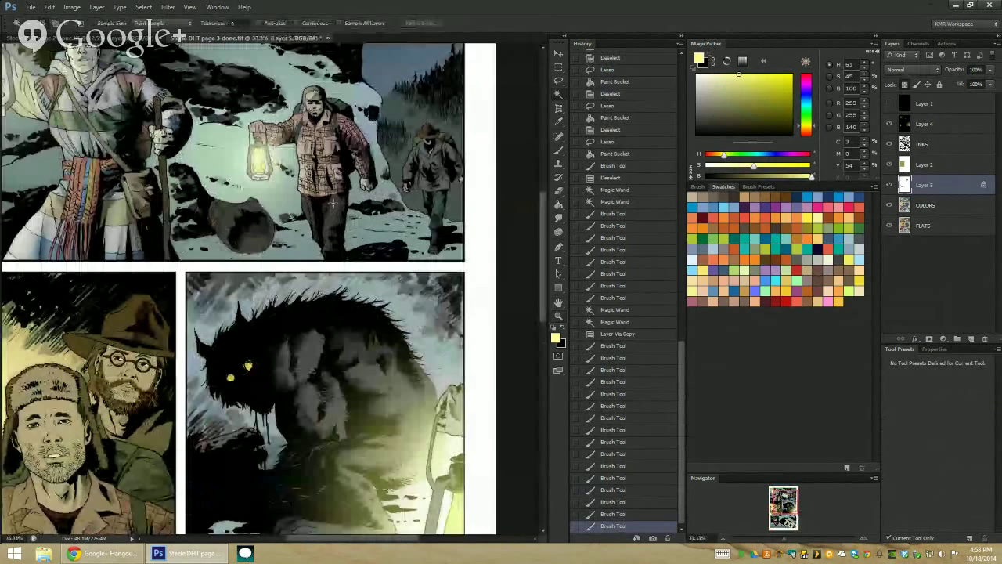
click(313, 148)
key(ctrl+d)
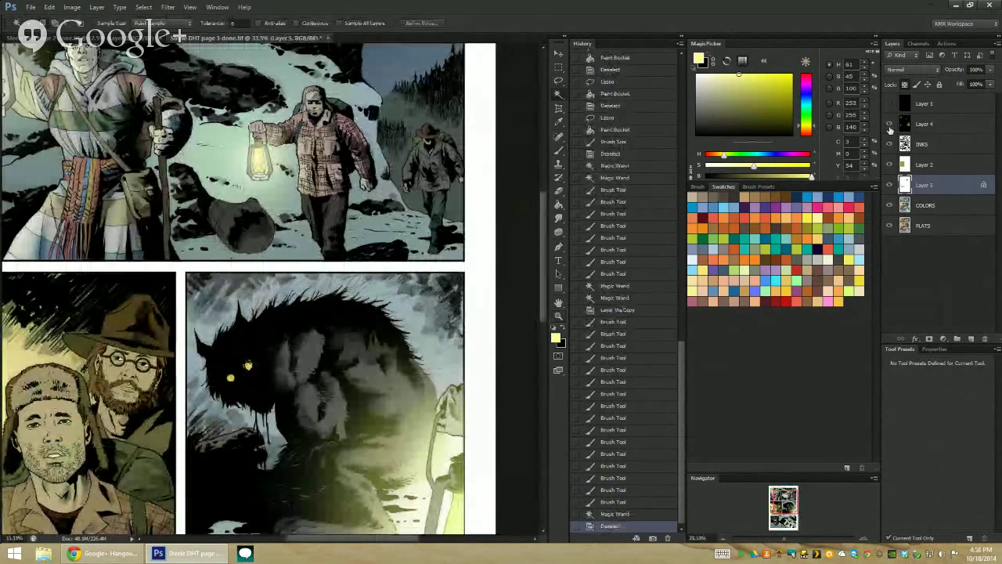
right_click(939, 185)
click(861, 415)
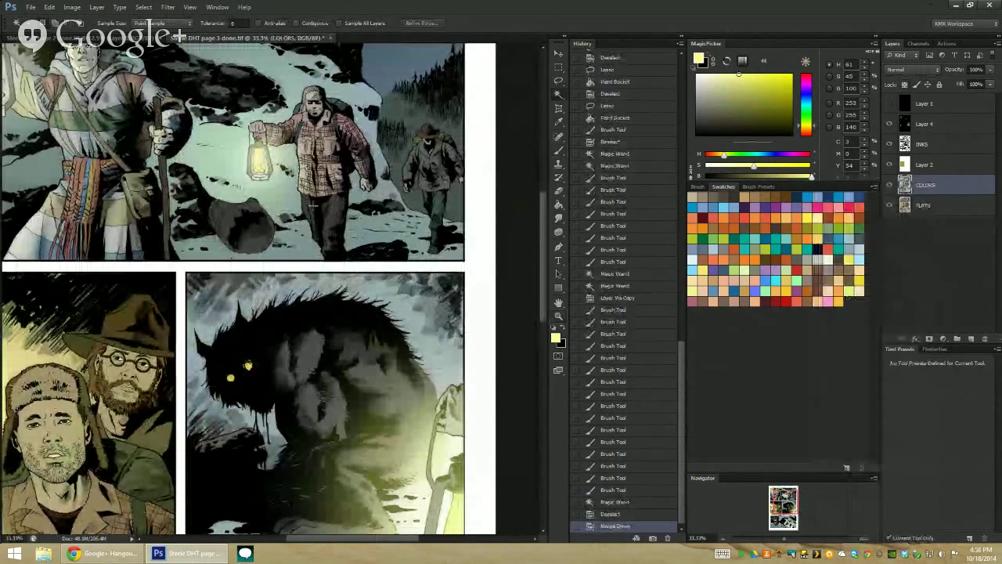
Select the hiker's lower legs by colour and paint over them, then frame the log
click(313, 205)
key(b)
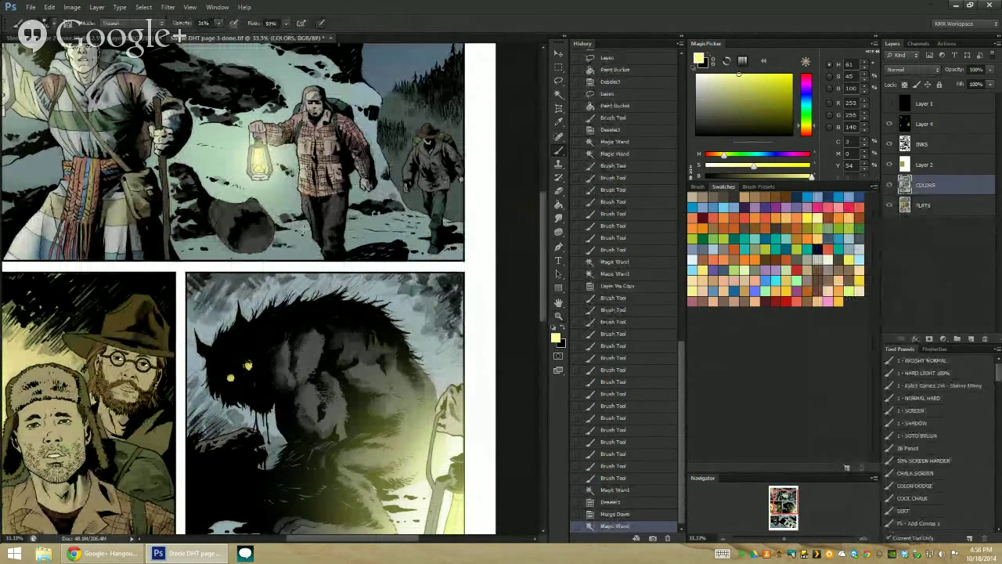
drag(327, 202, 332, 227)
drag(329, 205, 334, 227)
key(z)
alt+click(508, 315)
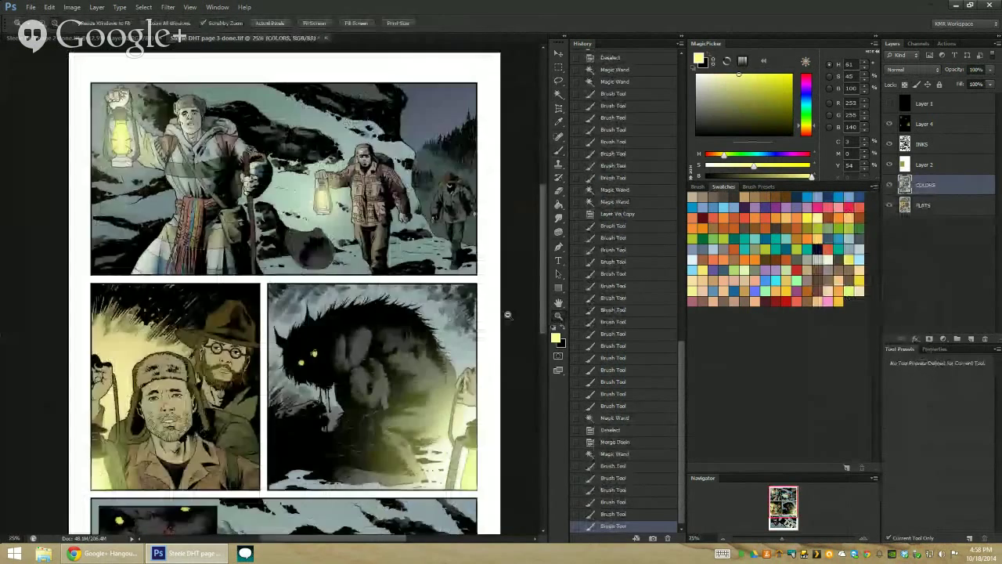
click(305, 224)
click(305, 223)
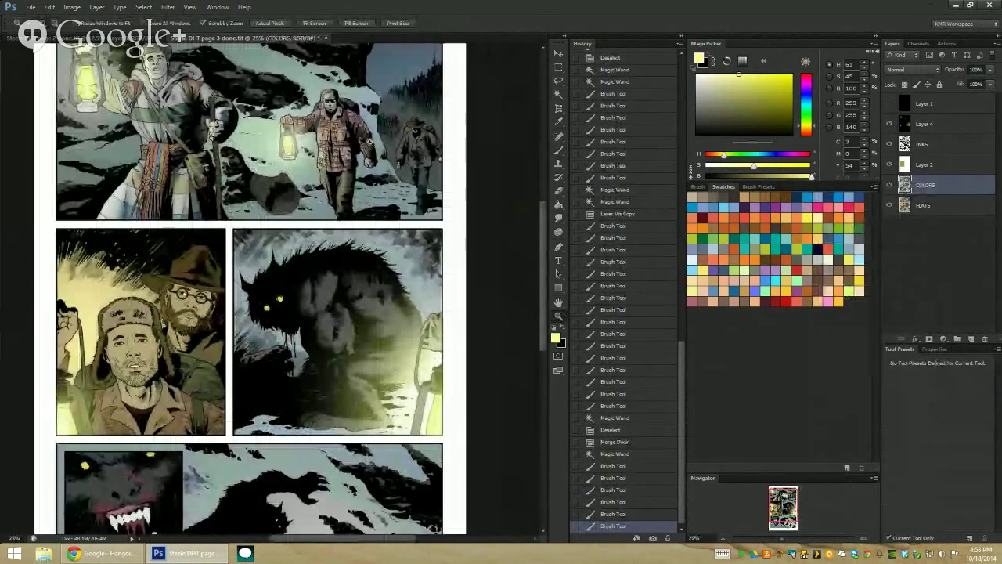
click(291, 177)
Copy the log onto its own layer and lasso-select its left side
key(w)
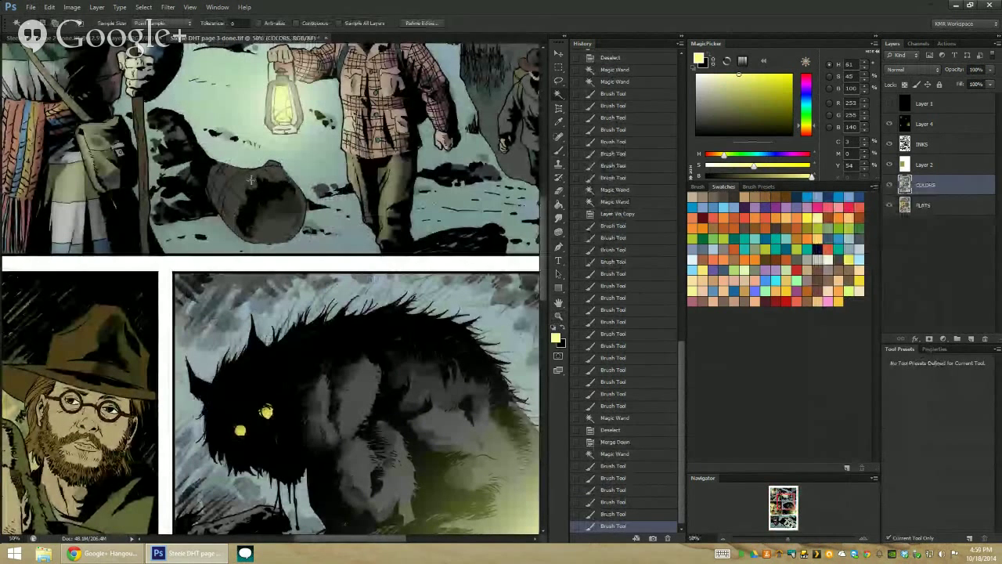
click(251, 180)
key(ctrl+d)
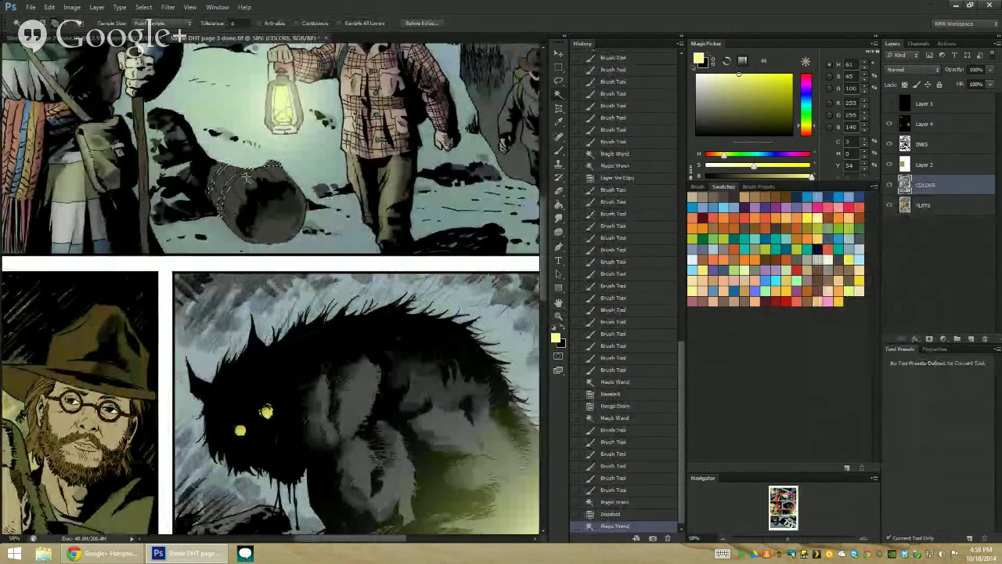
click(238, 176)
key(ctrl+j)
key(l)
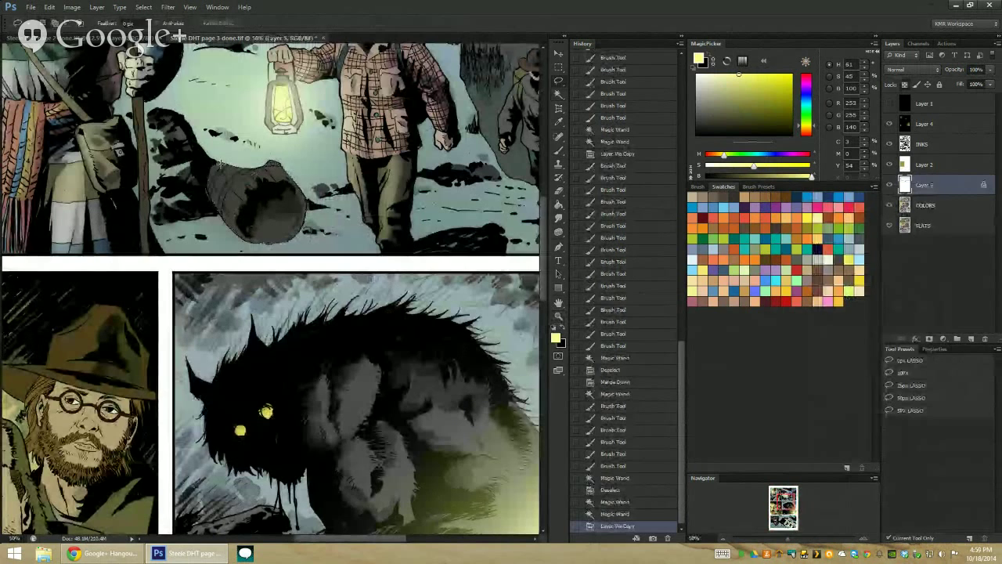
drag(260, 161, 243, 216)
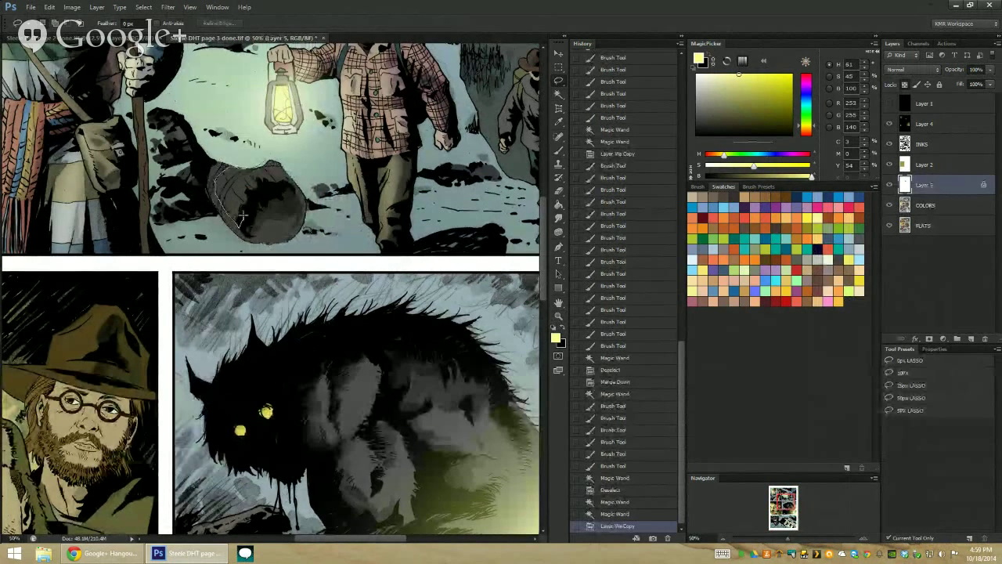
mouse_move(297, 171)
mouse_down()
mouse_move(264, 162)
mouse_move(298, 168)
mouse_up()
Shade the log's left side and merge the log layer down into COLORS
key(b)
key(l)
key(ctrl+0)
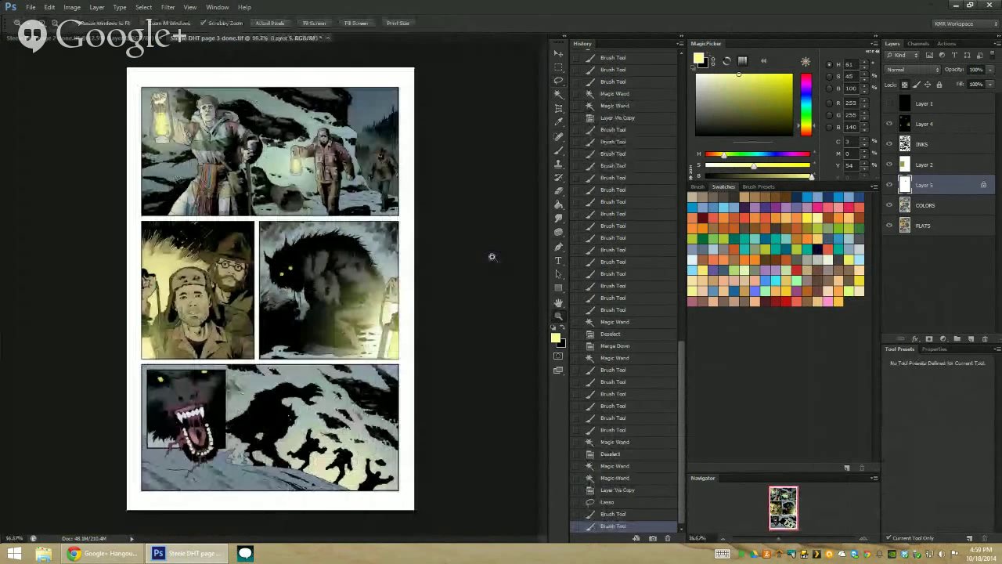
key(ctrl+d)
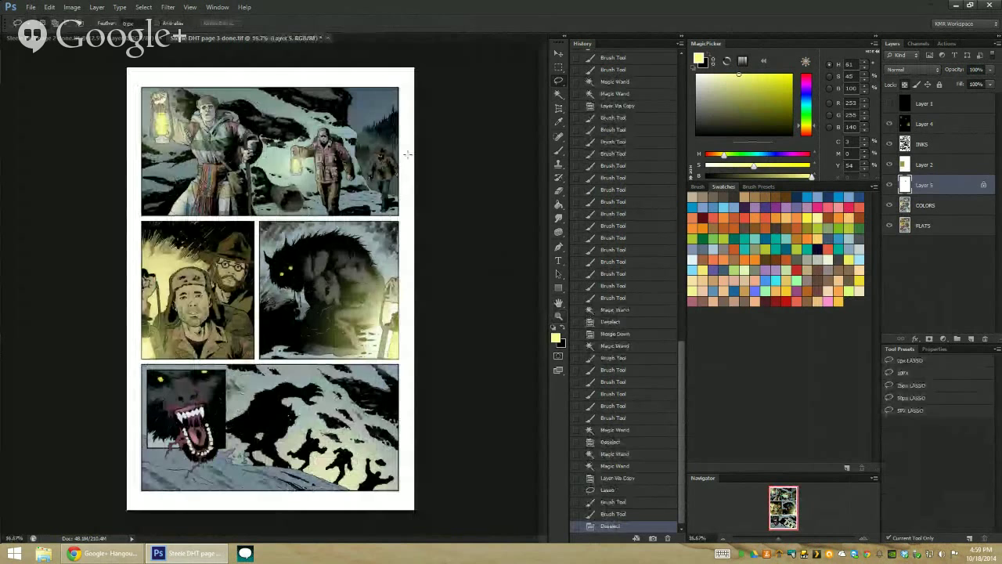
key(z)
key(w)
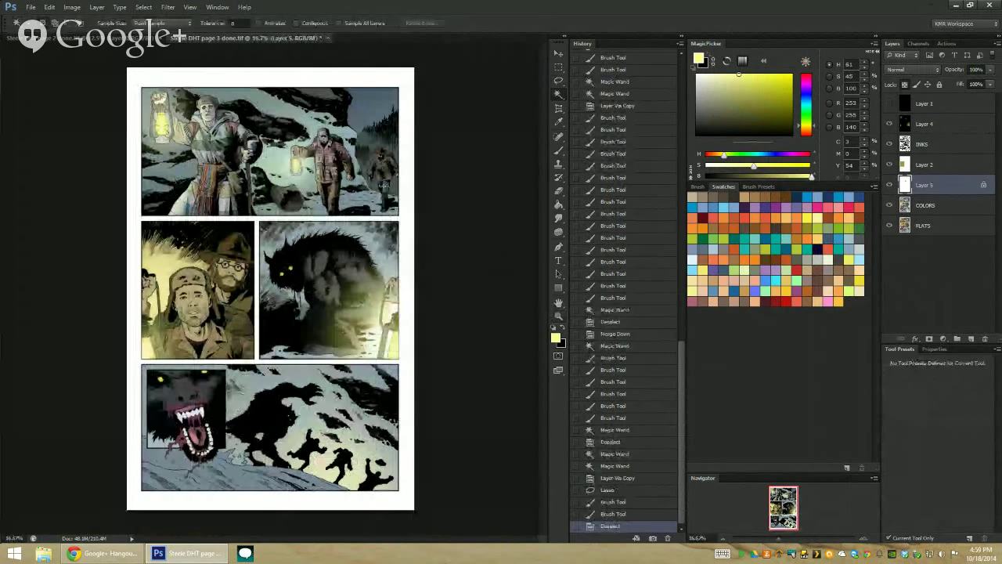
click(403, 180)
key(l)
key(ctrl+d)
right_click(930, 186)
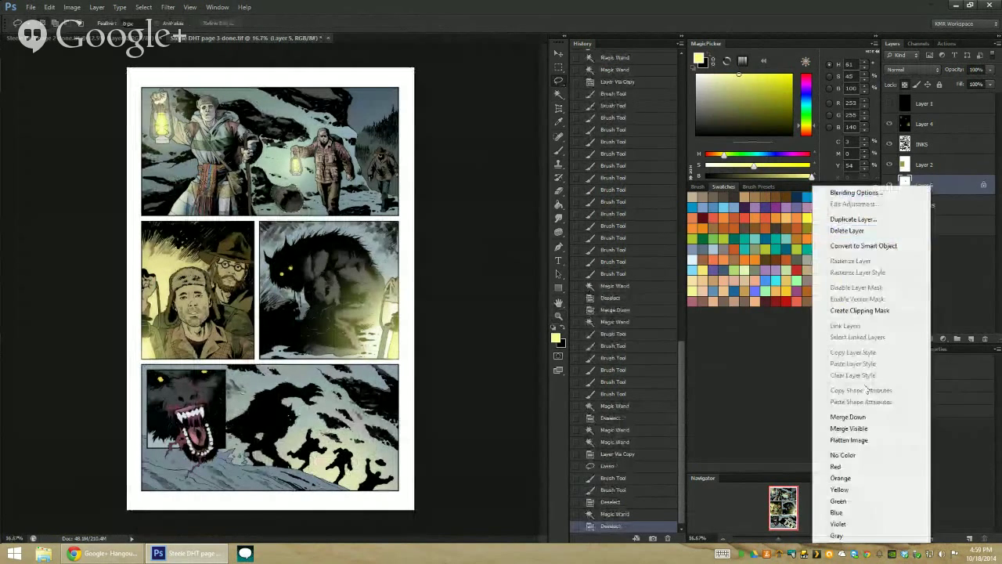
click(849, 414)
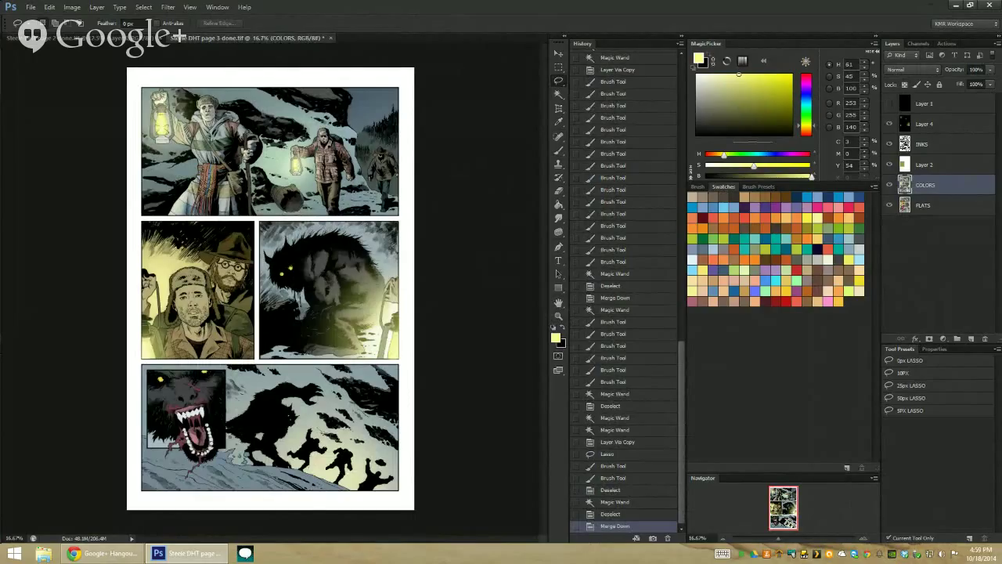
Lower the saturation of two selected colour areas to -48 with Hue/Saturation
key(w)
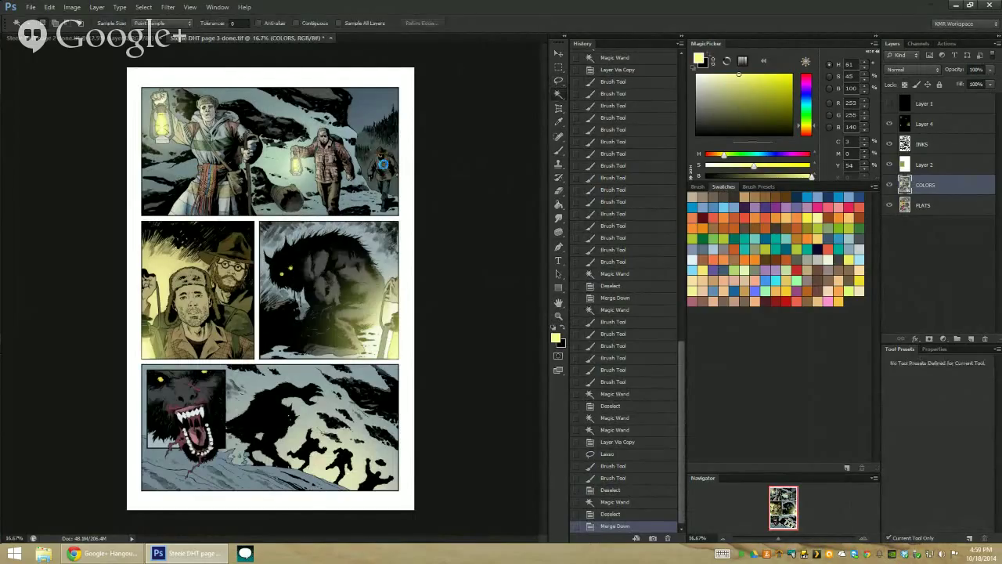
click(382, 164)
shift+click(385, 186)
key(ctrl+u)
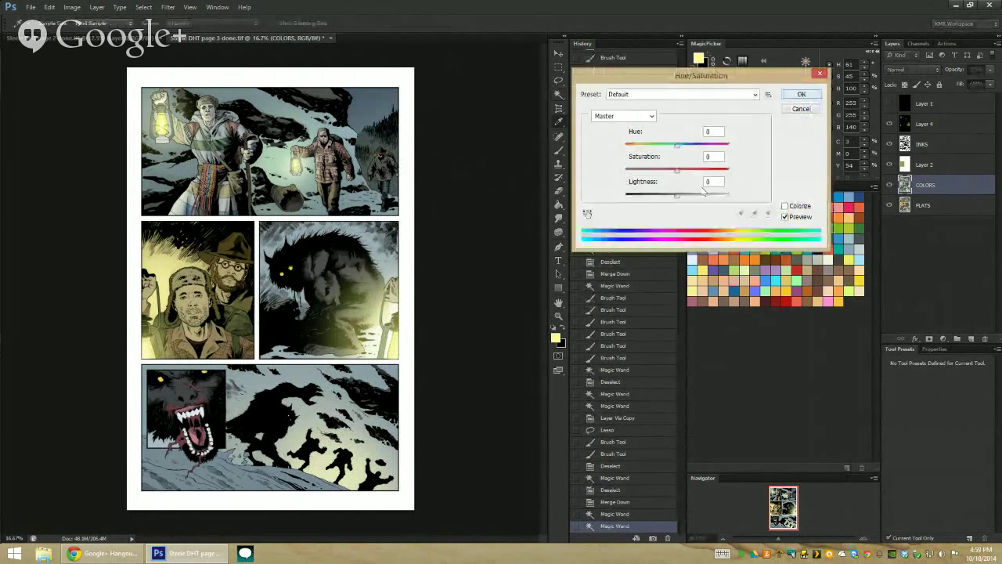
drag(675, 169, 653, 169)
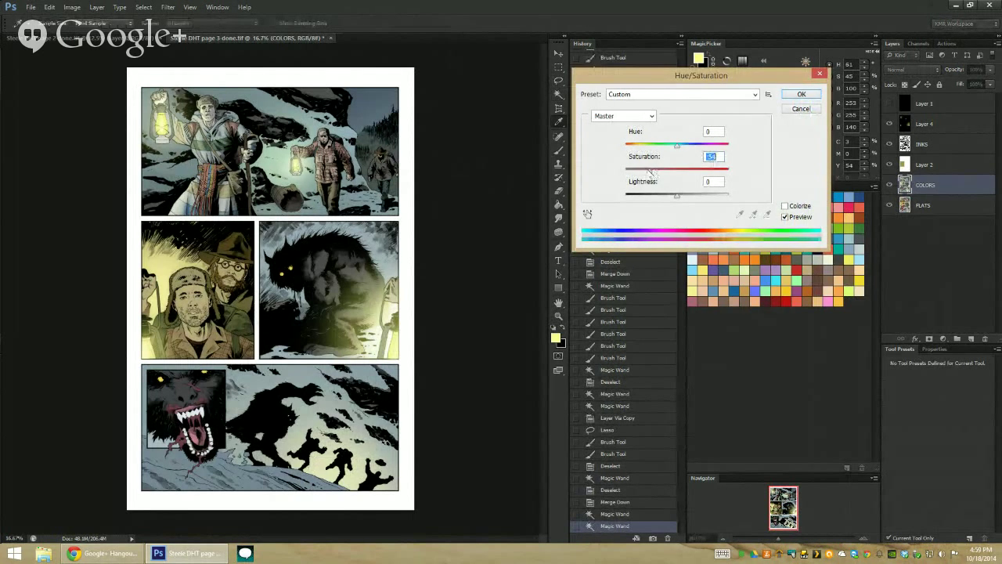
click(805, 95)
Zoom into the two men's panel and select a hat by its colour
key(z)
click(326, 201)
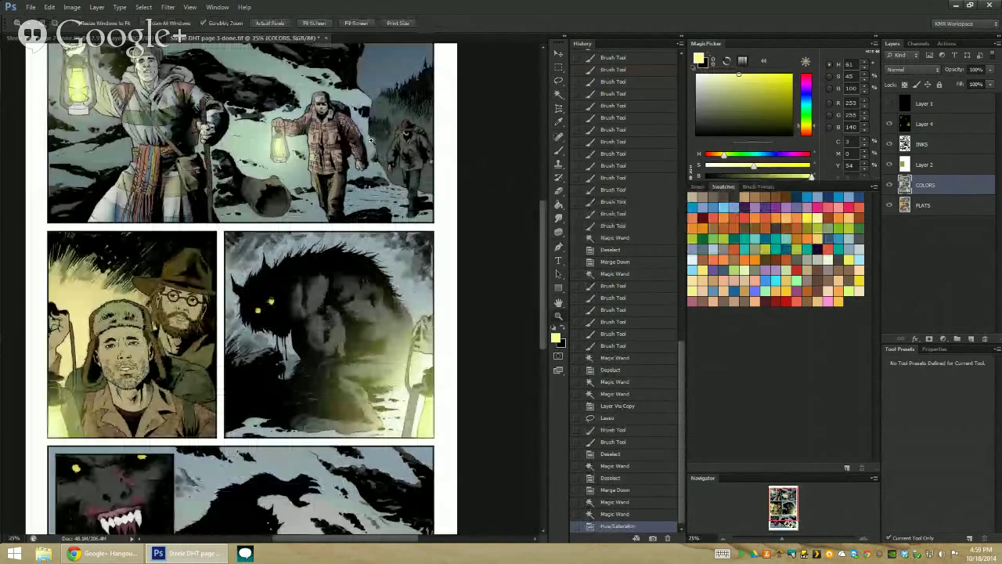
mouse_move(322, 310)
mouse_down()
mouse_move(247, 294)
mouse_move(309, 186)
mouse_up()
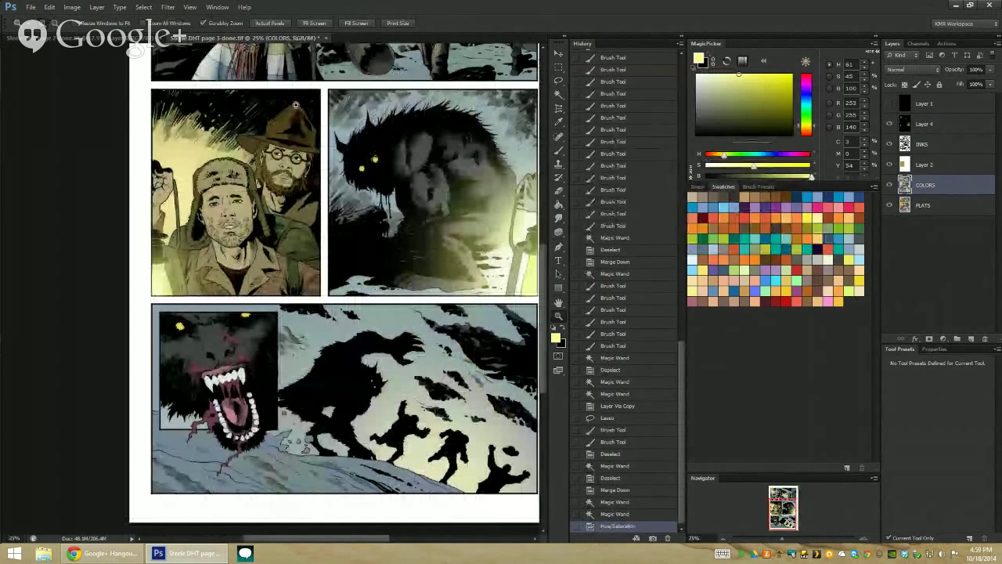
click(323, 174)
scroll(291, 196, up, 3)
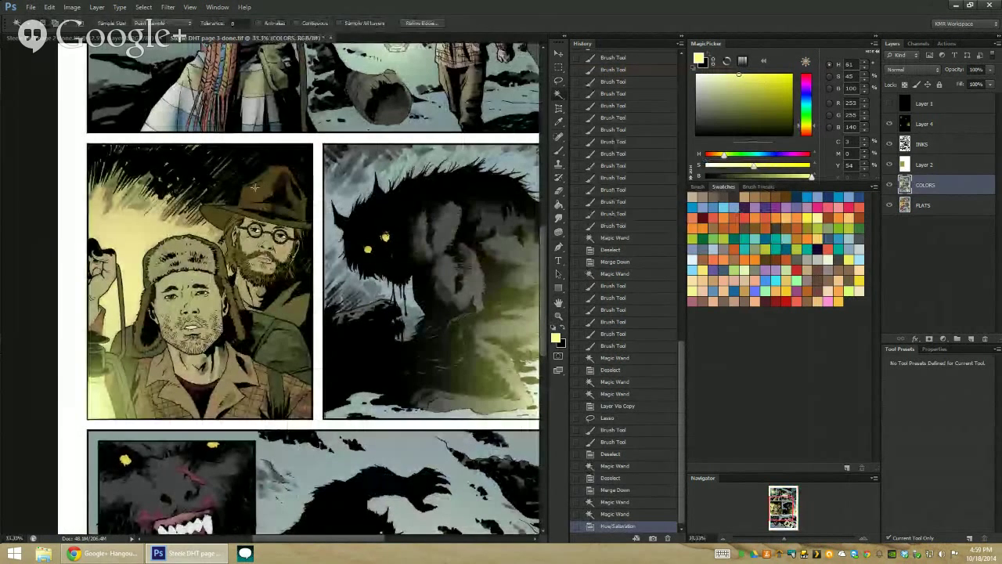
key(w)
click(292, 196)
Copy the rear hiker's hat onto its own layer and paint it golden with a screen brush
drag(320, 151, 163, 329)
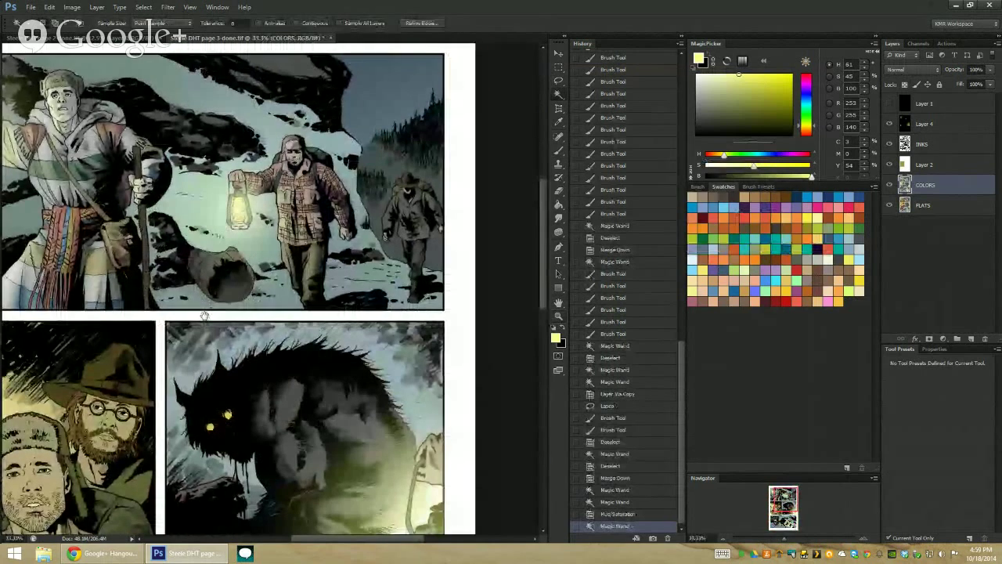
key(ctrl+j)
scroll(403, 200, up, 1)
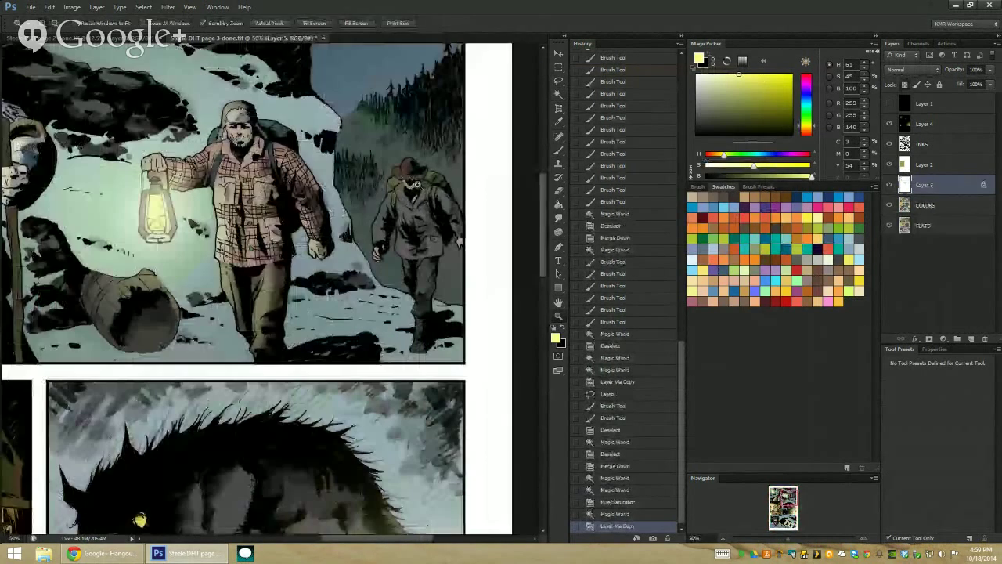
key(b)
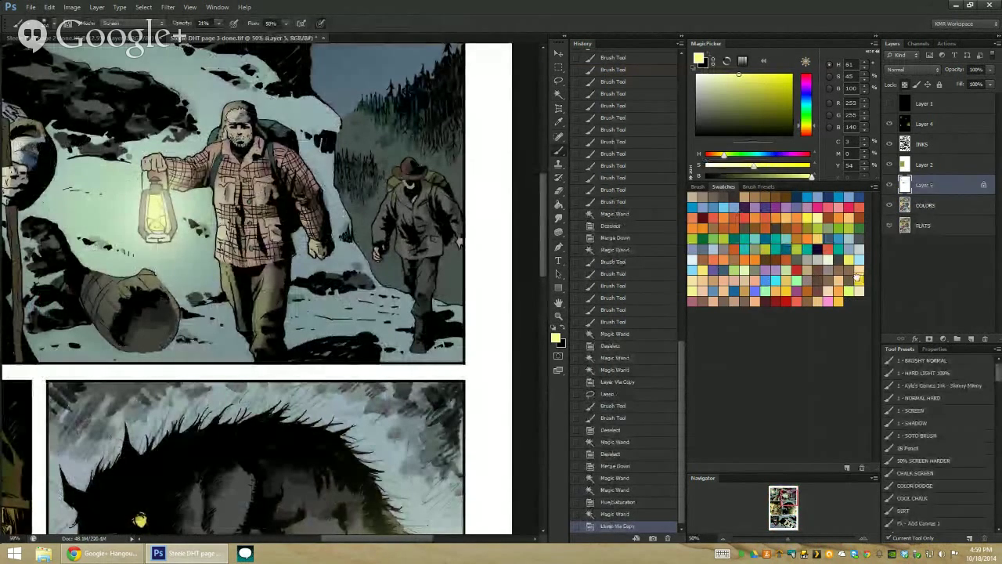
click(858, 278)
click(915, 411)
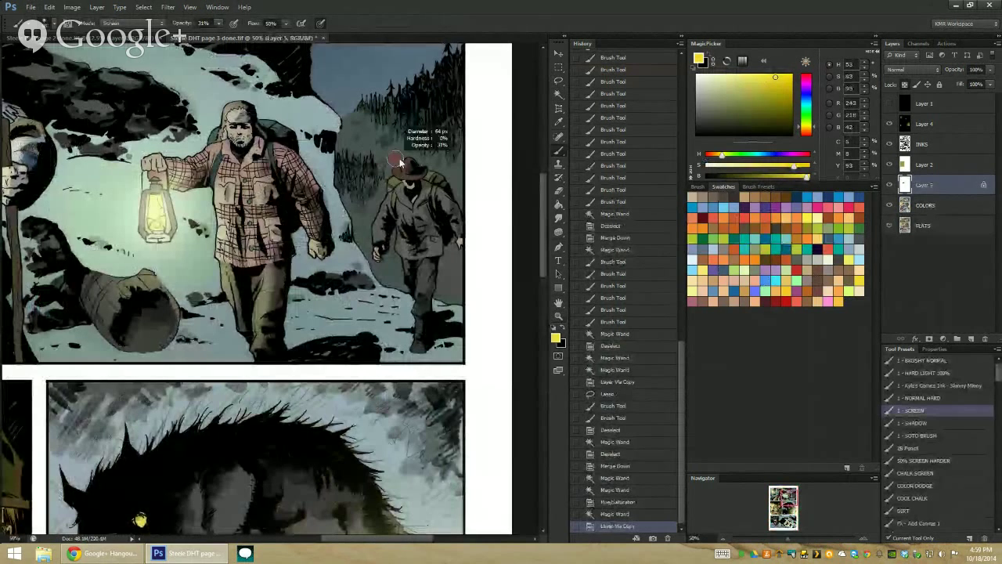
drag(389, 160, 414, 160)
drag(408, 163, 420, 156)
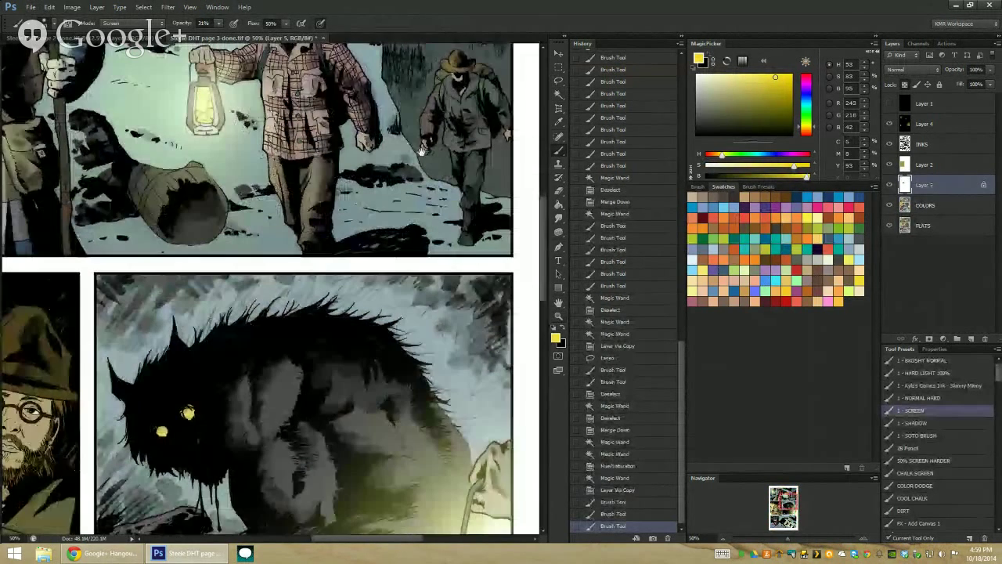
Replace the golden hat strokes with a sampled brown highlight, then zoom out
drag(404, 234, 451, 124)
key(ctrl+alt+z)
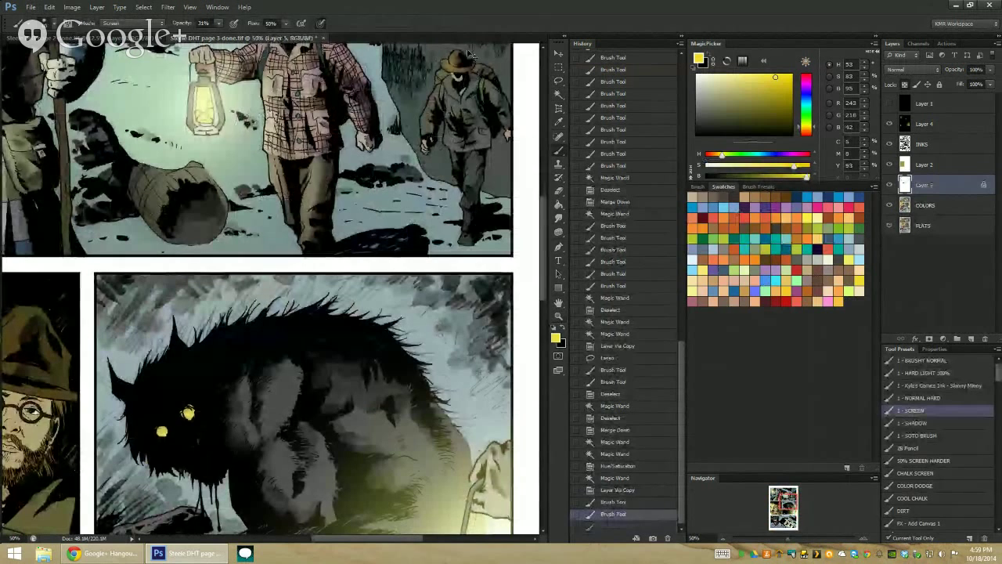
key(ctrl+alt+z)
key(ctrl+alt+z)
alt+click(451, 74)
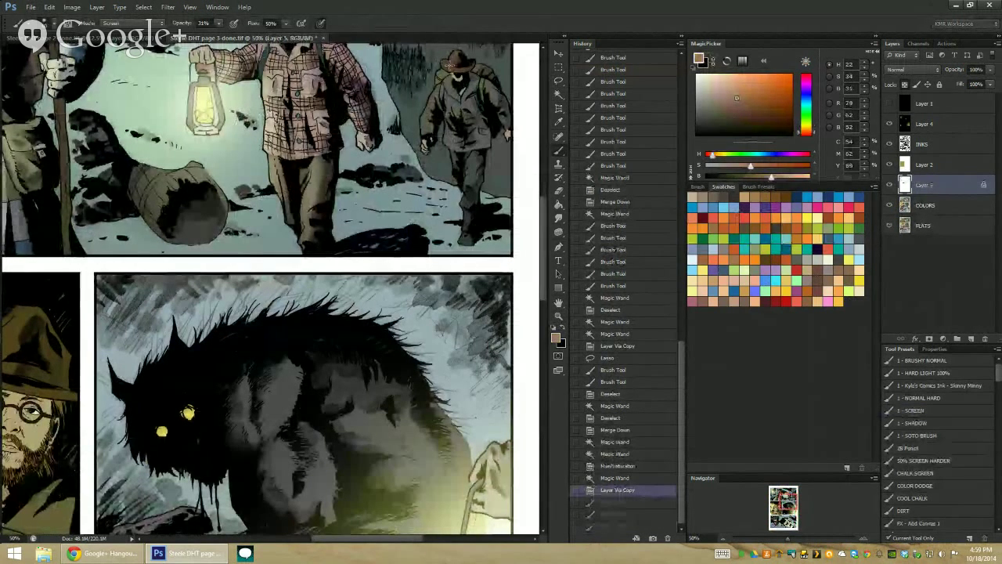
click(455, 67)
click(558, 315)
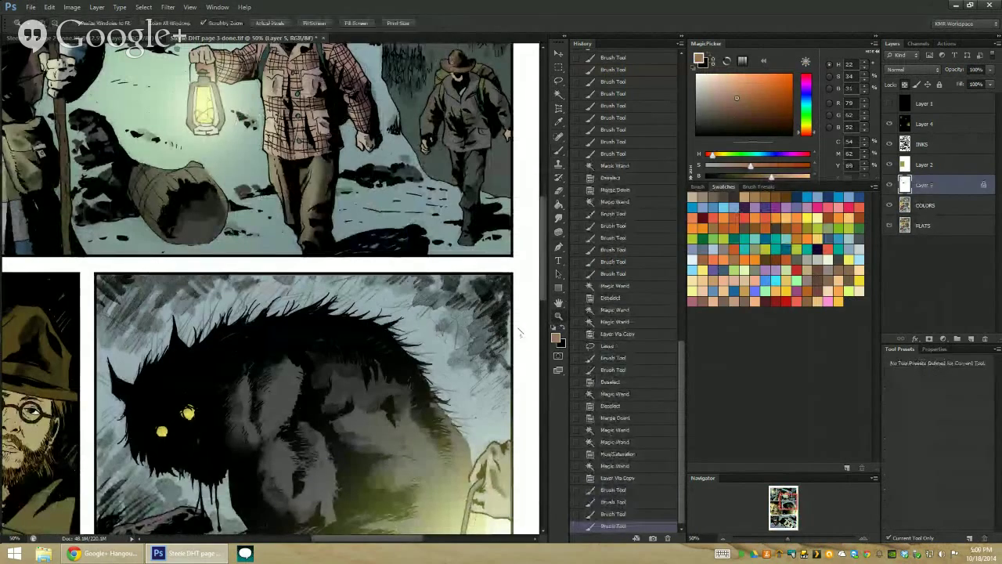
drag(519, 333, 430, 162)
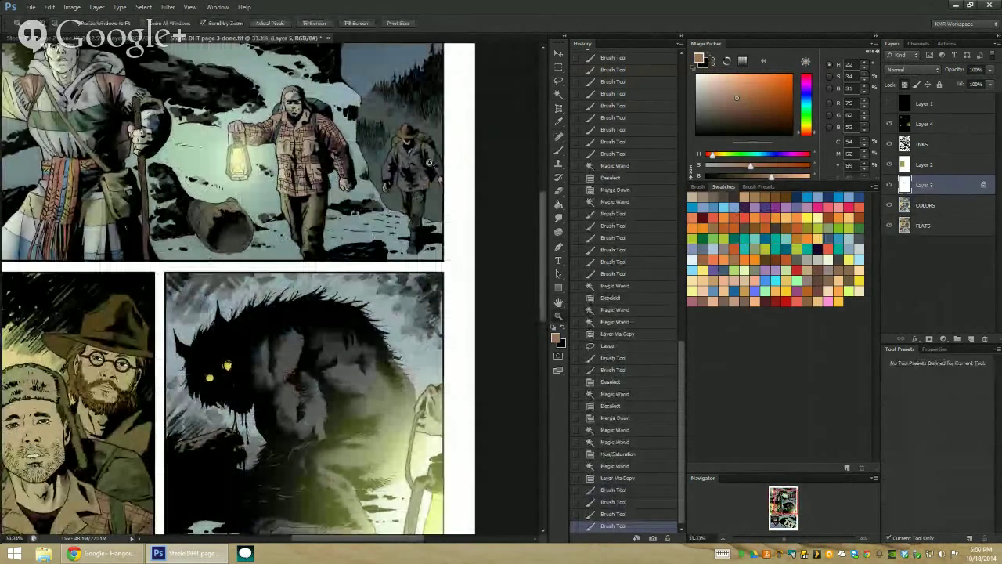
Try a colour selection, clear it, and zoom in on the two men's panel
key(w)
click(462, 78)
key(ctrl+d)
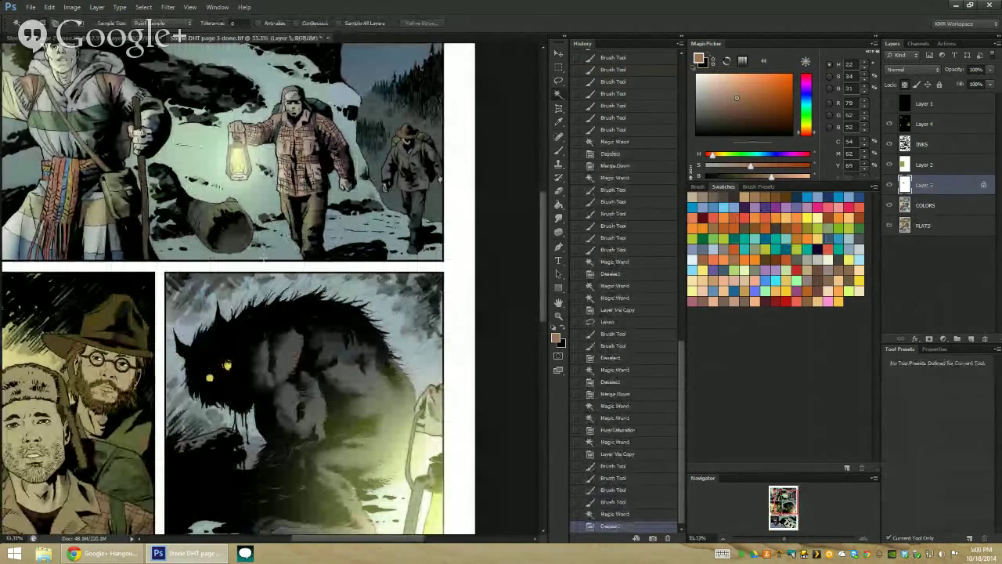
key(z)
click(326, 151)
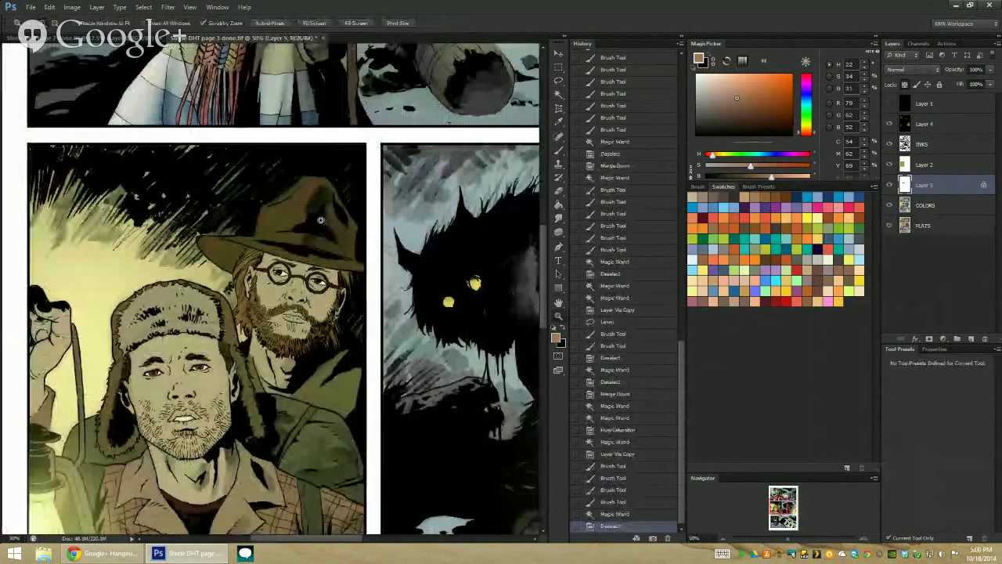
Lasso the bearded man's hat brim up to its crown
key(b)
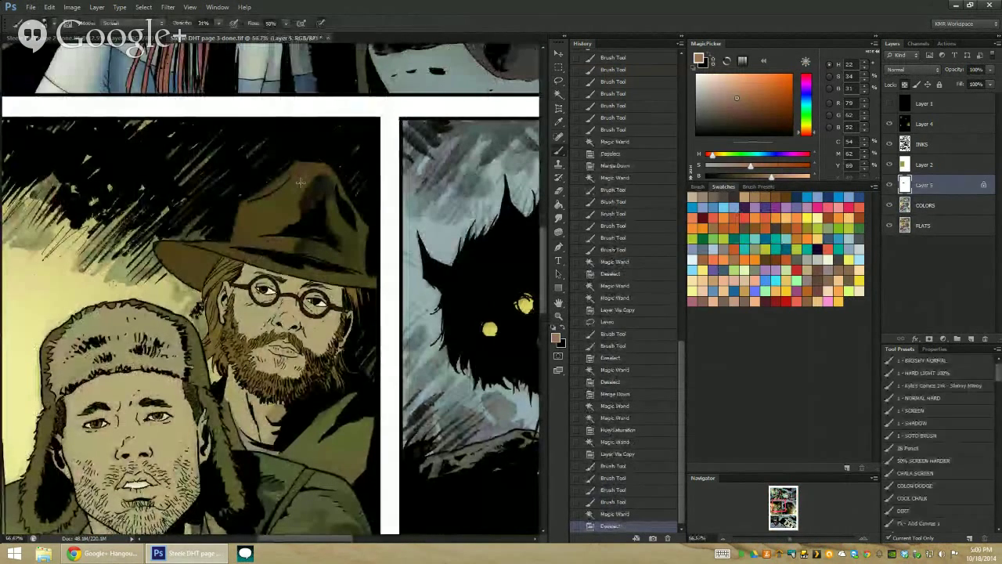
key(l)
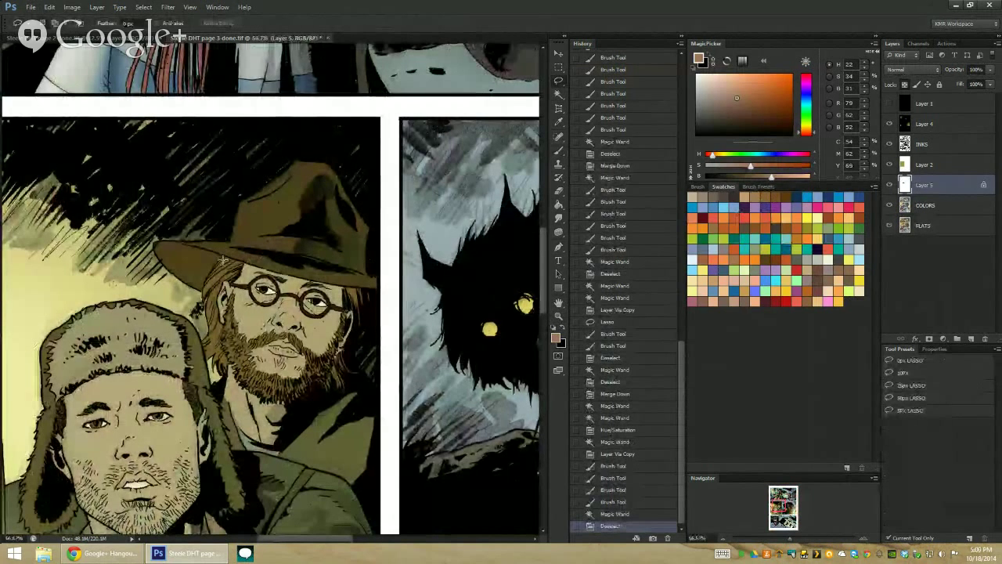
scroll(223, 260, up, 1)
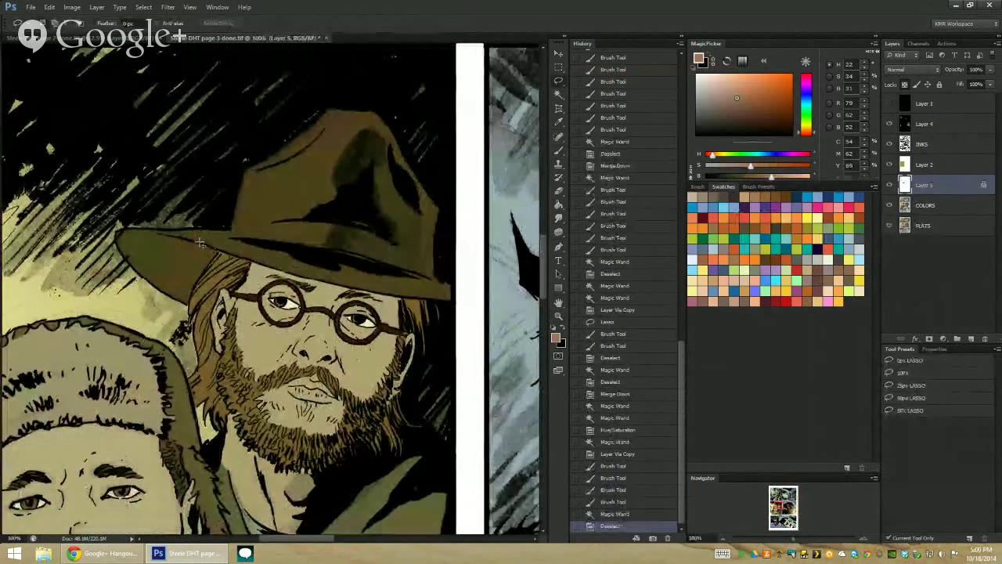
drag(201, 243, 218, 249)
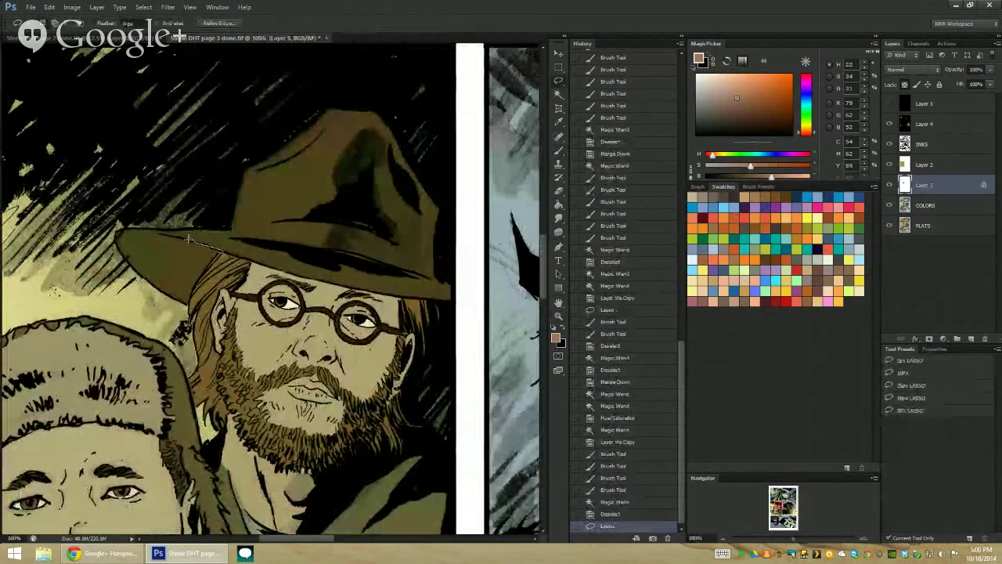
drag(160, 235, 192, 317)
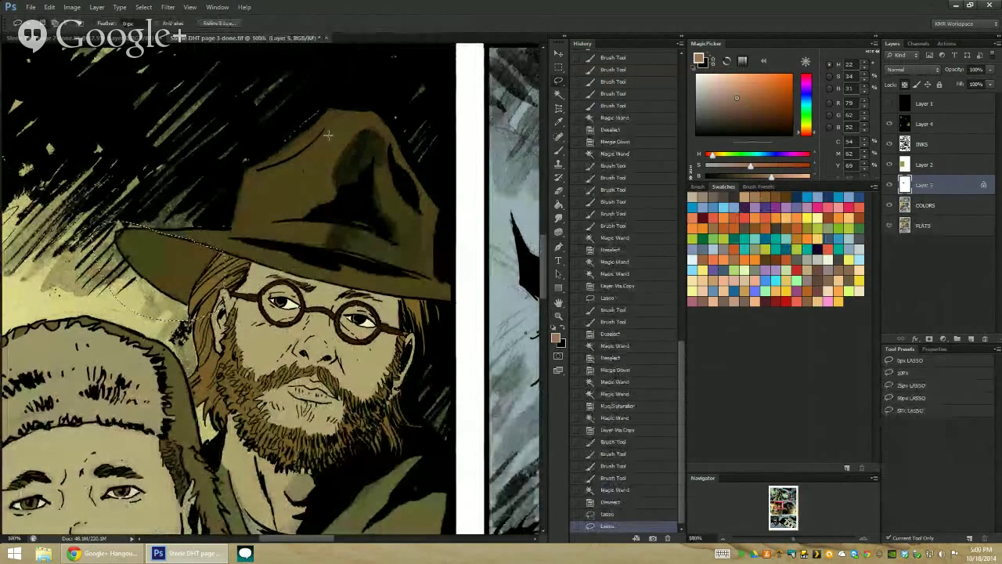
mouse_move(224, 227)
mouse_down()
mouse_move(363, 138)
mouse_move(228, 202)
mouse_up()
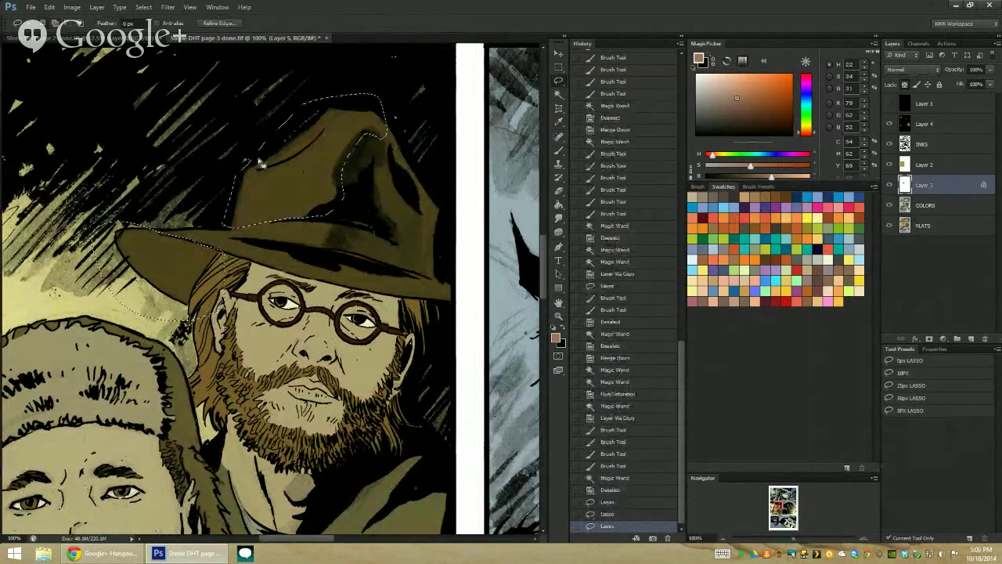
Paint yellow highlights on the hat brim with the 1 - SCREEN brush preset
key(z)
alt+click(543, 319)
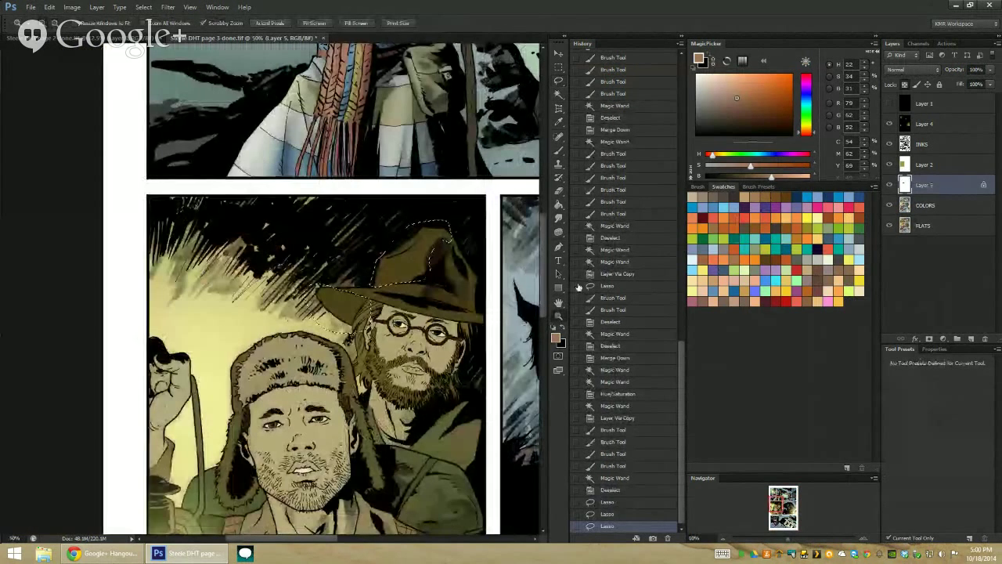
key(b)
click(859, 279)
click(908, 410)
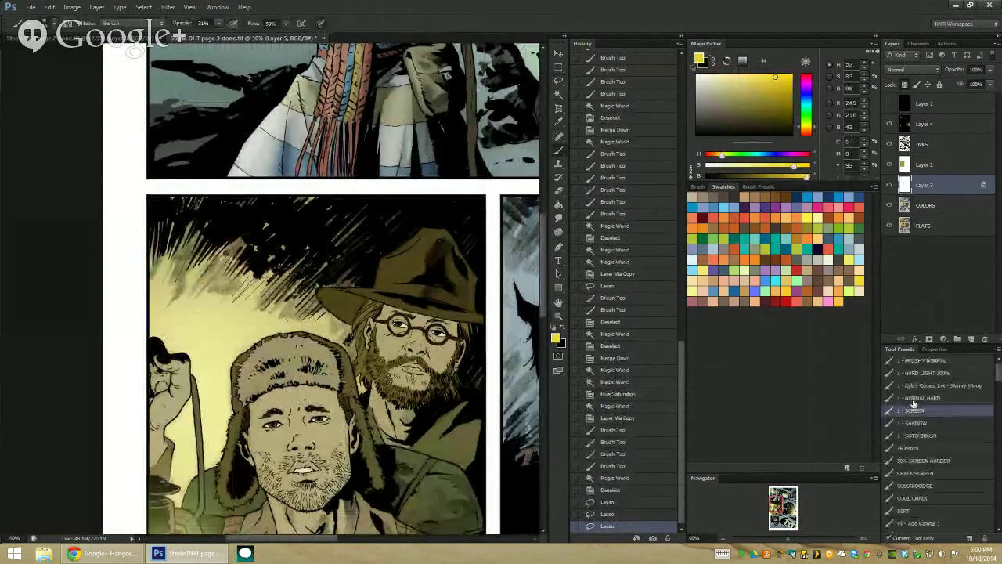
drag(400, 356, 317, 295)
mouse_move(353, 176)
mouse_down()
mouse_move(250, 233)
mouse_move(280, 213)
mouse_up()
mouse_move(255, 247)
mouse_down()
mouse_move(289, 232)
mouse_move(344, 169)
mouse_up()
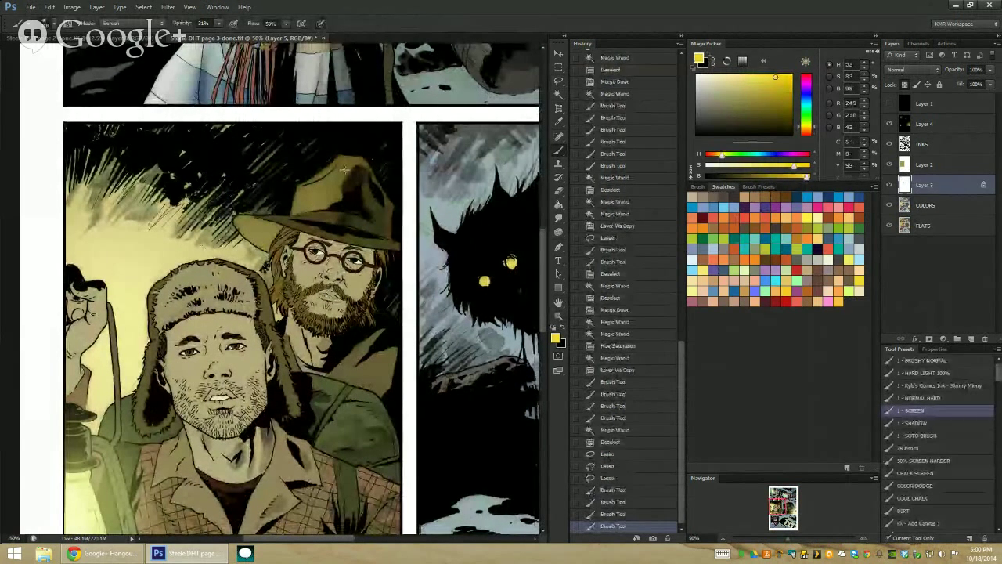
Add more yellow lantern light to the bearded man's hat and shoulder
key(z)
click(358, 203)
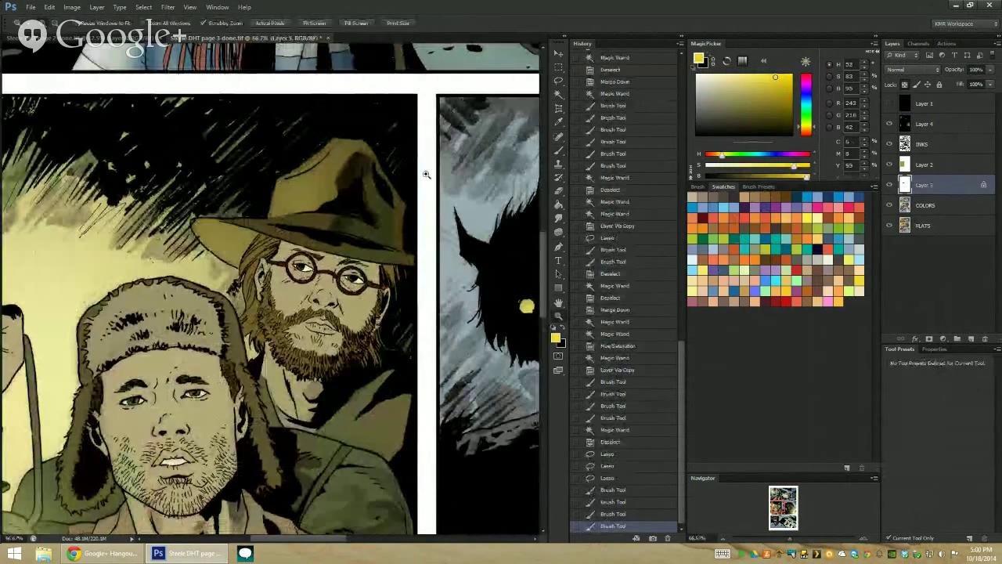
key(b)
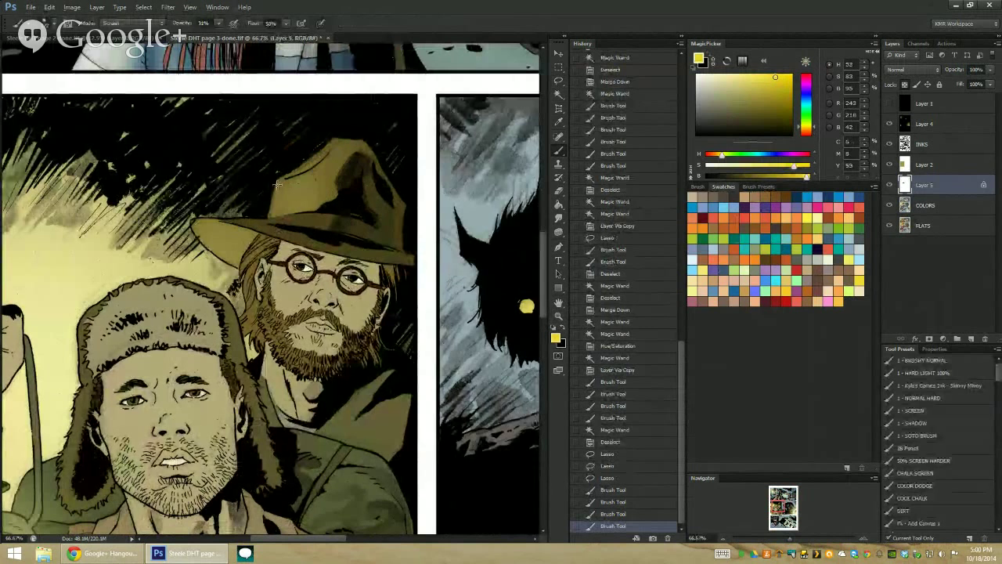
mouse_move(272, 206)
mouse_down()
mouse_move(279, 165)
mouse_move(269, 211)
mouse_up()
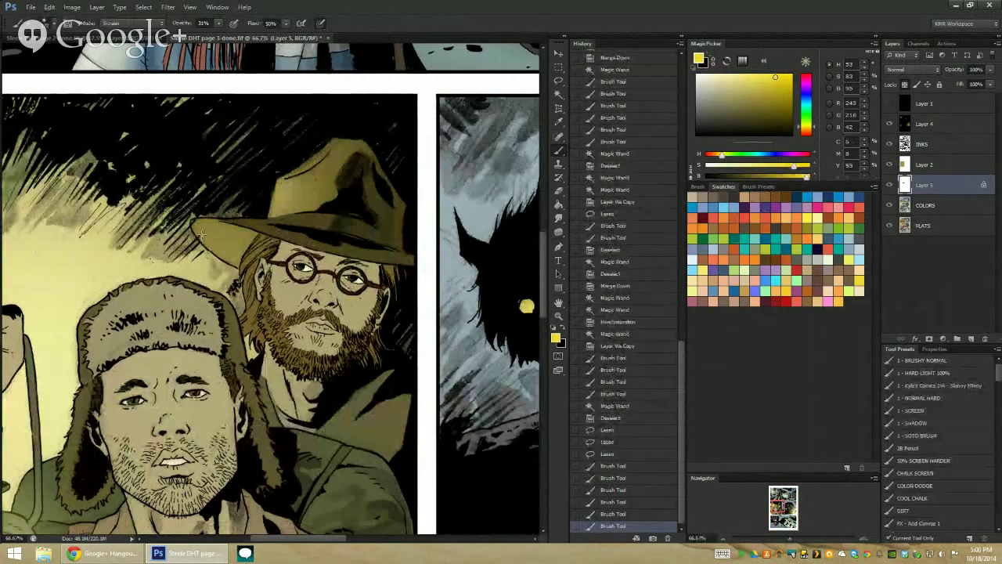
drag(203, 231, 235, 258)
Magic-wand the hat's colour area, view the full page, and draw a new lasso selection
key(w)
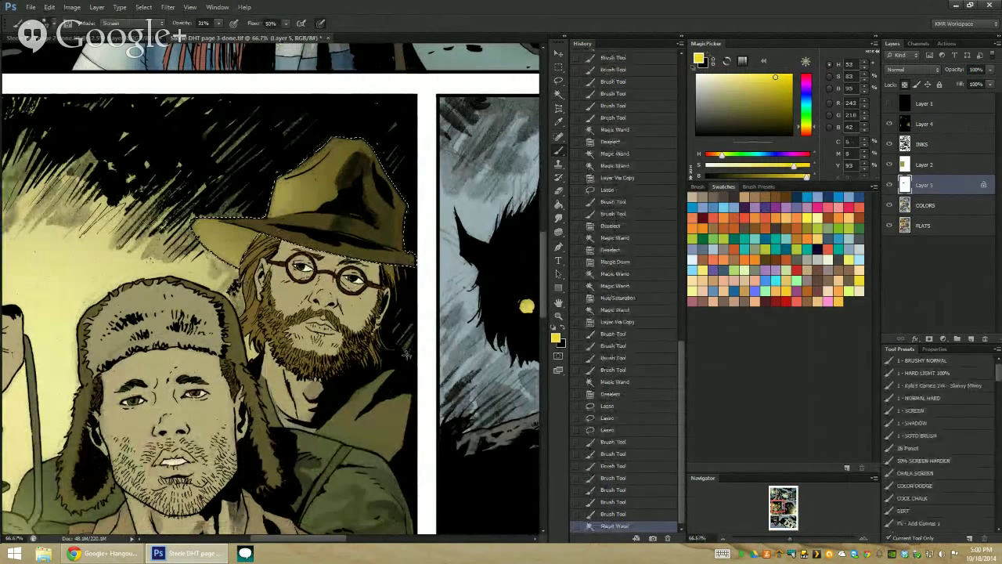
click(336, 172)
key(z)
alt+click(495, 349)
alt+click(495, 348)
alt+click(495, 349)
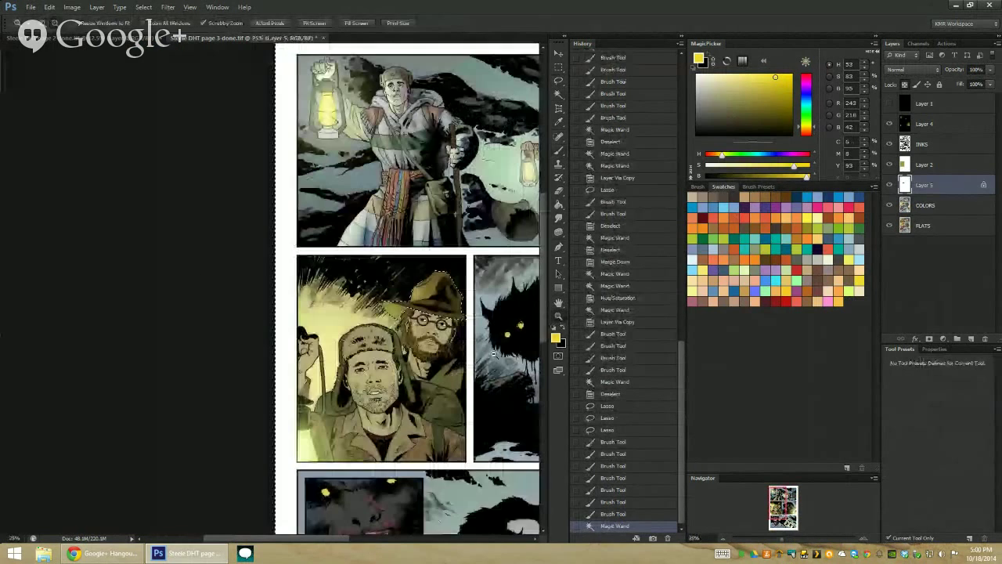
key(l)
mouse_move(439, 313)
mouse_down()
mouse_move(386, 239)
mouse_move(288, 150)
mouse_up()
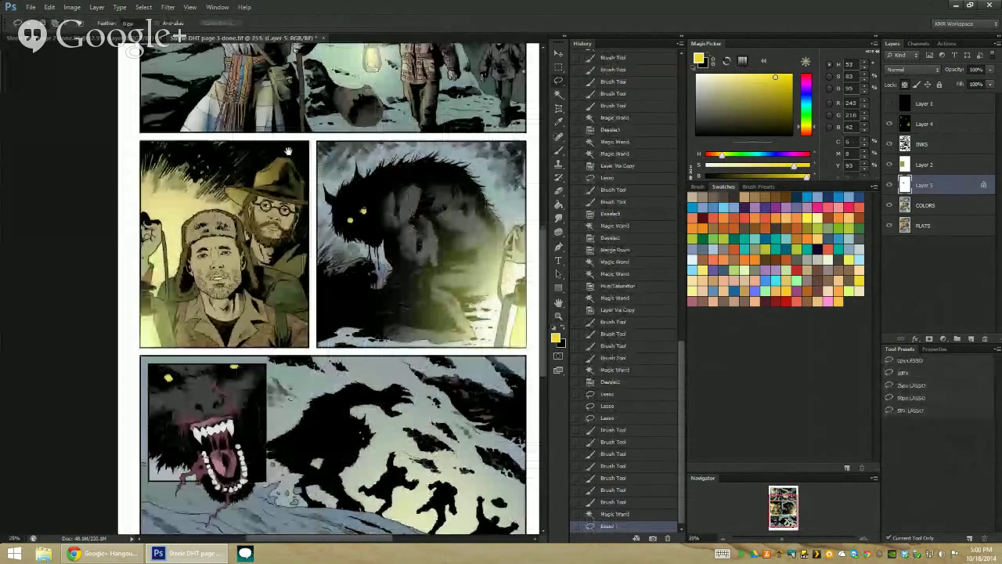
Merge the highlight layer down into COLORS and bring the top lantern panel into view
right_click(929, 186)
click(873, 414)
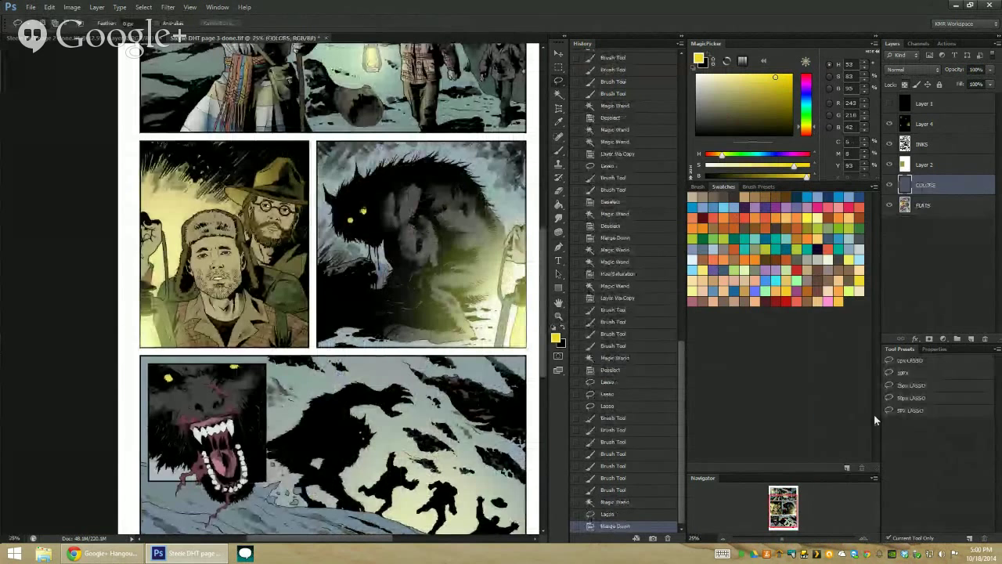
key(z)
click(261, 218)
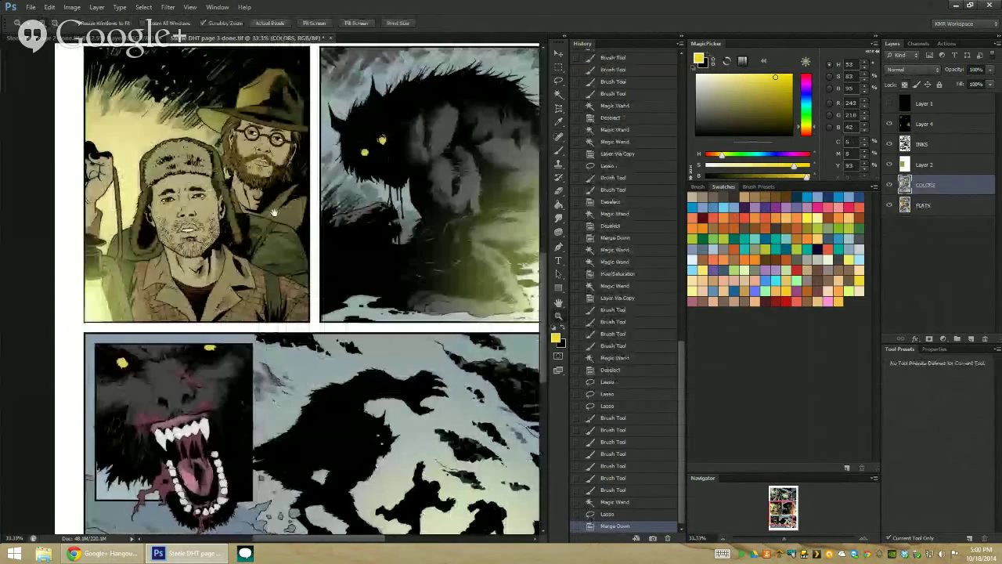
drag(254, 227, 306, 274)
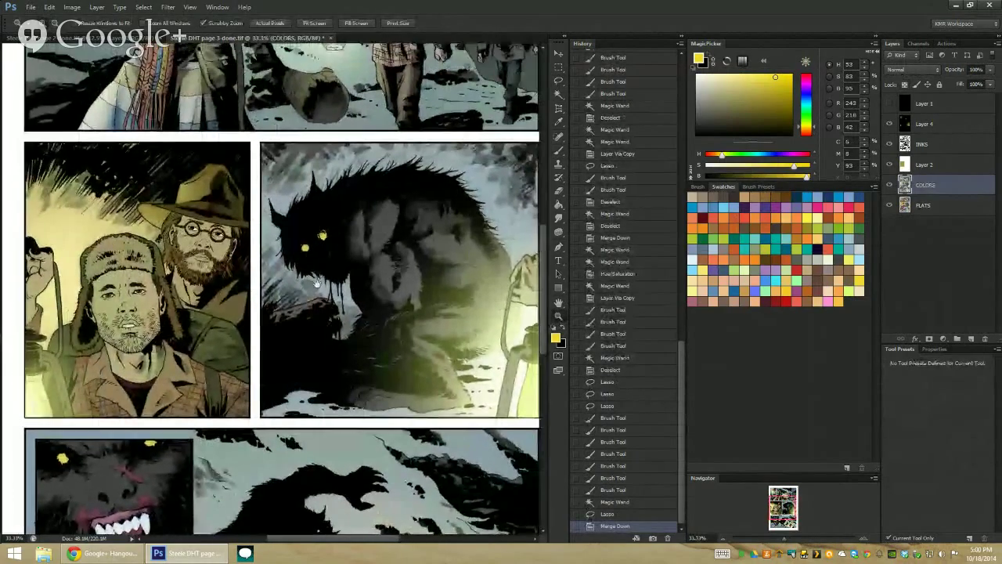
drag(306, 125, 307, 304)
drag(396, 301, 342, 306)
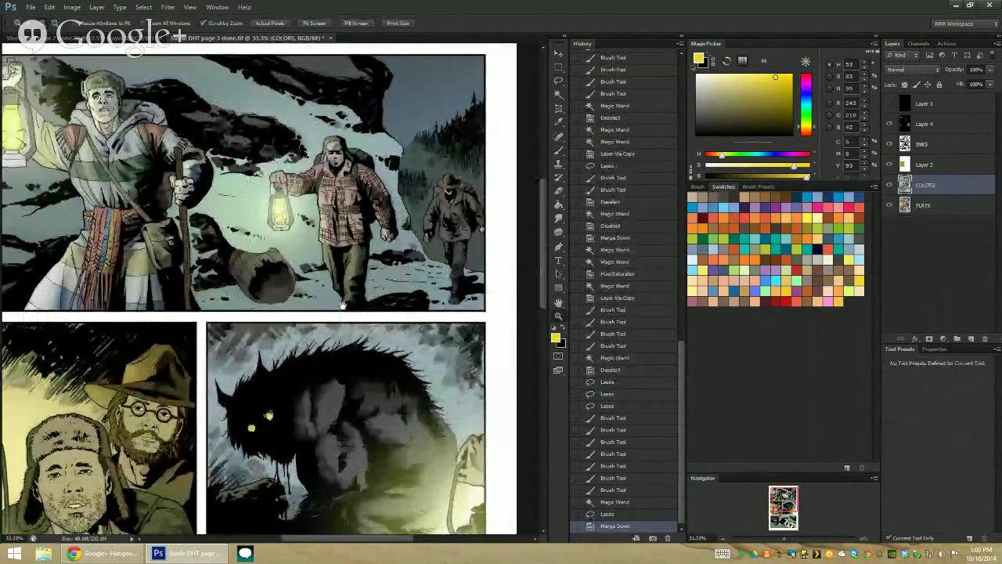
Magic-wand the lead figure in the top panel
key(l)
alt+click(508, 342)
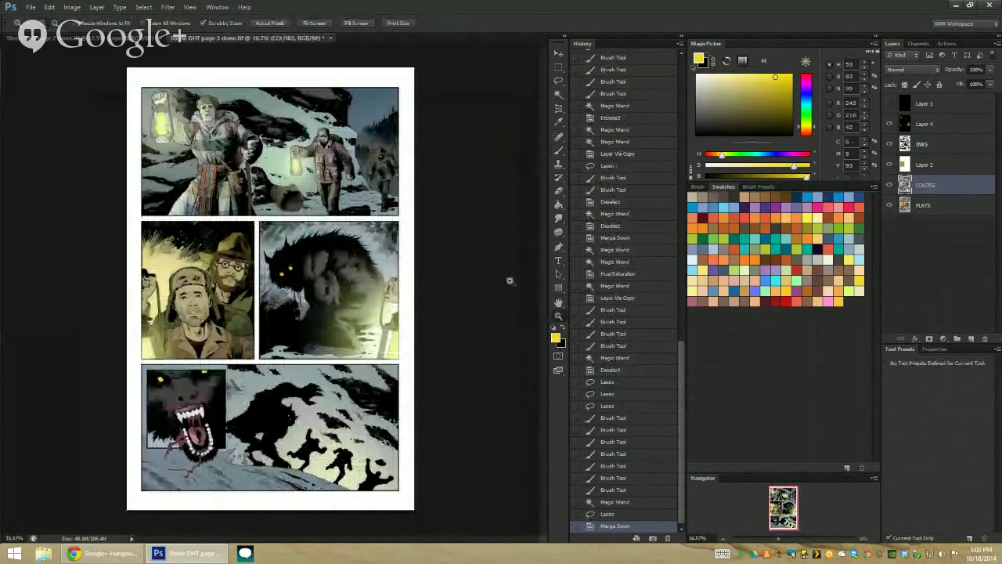
click(401, 172)
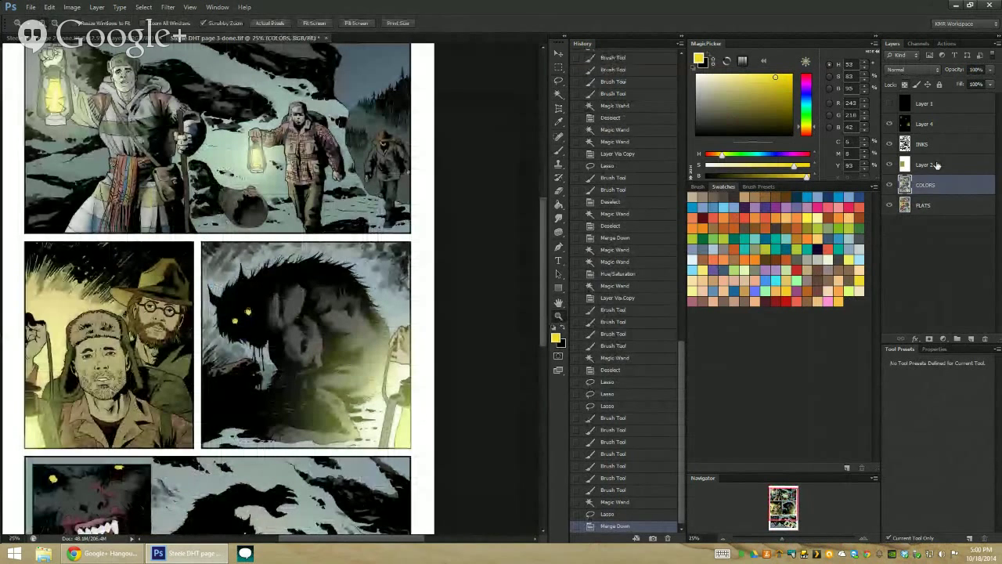
key(w)
click(396, 166)
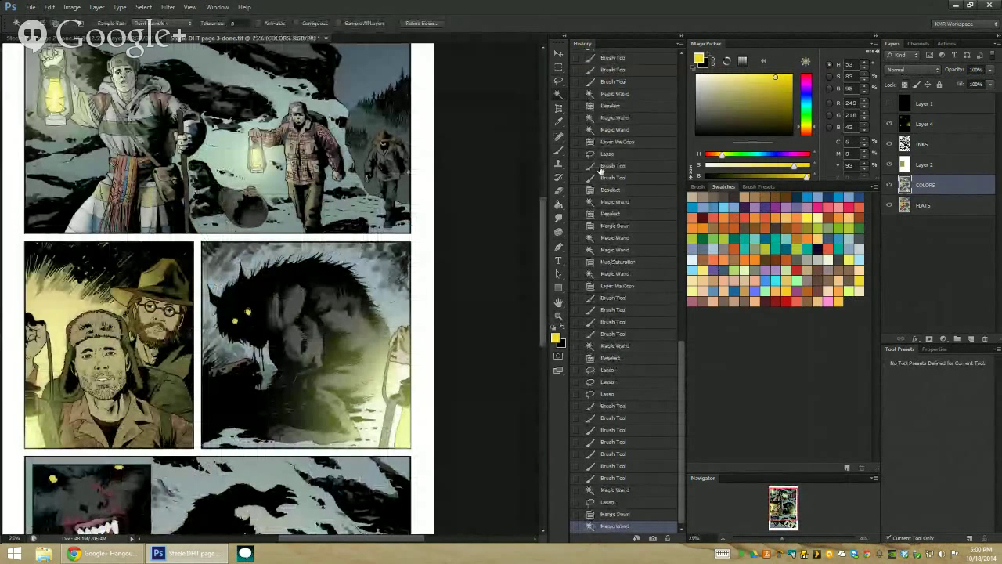
Shift the figure's hue by +34 with lower saturation, then view the whole page
key(ctrl+u)
mouse_move(677, 169)
mouse_down()
mouse_move(664, 171)
mouse_move(694, 146)
mouse_move(702, 173)
mouse_up()
click(678, 169)
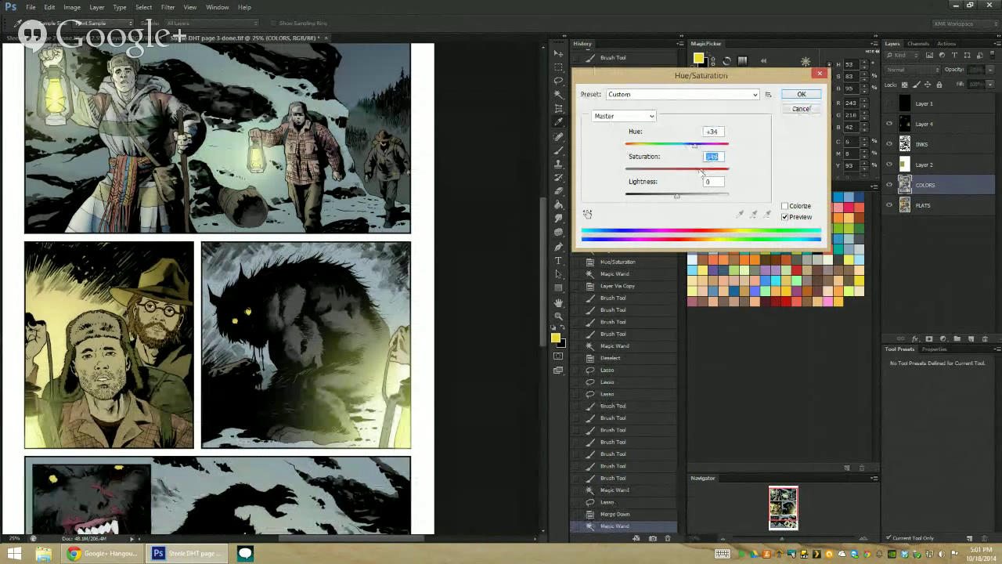
click(801, 95)
key(z)
alt+click(501, 313)
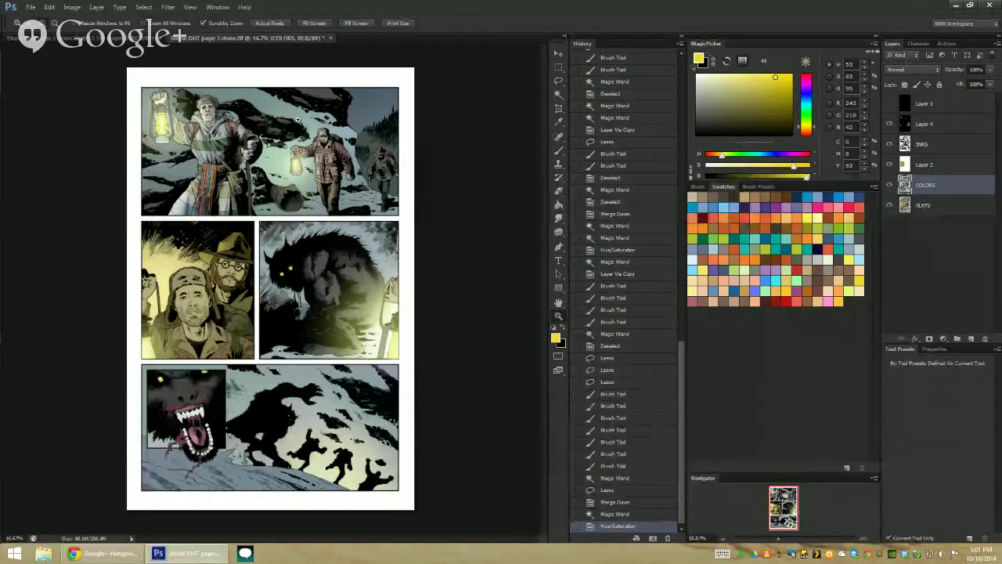
Zoom in on the two men and copy the bearded man's face area to a new layer
click(286, 177)
click(168, 356)
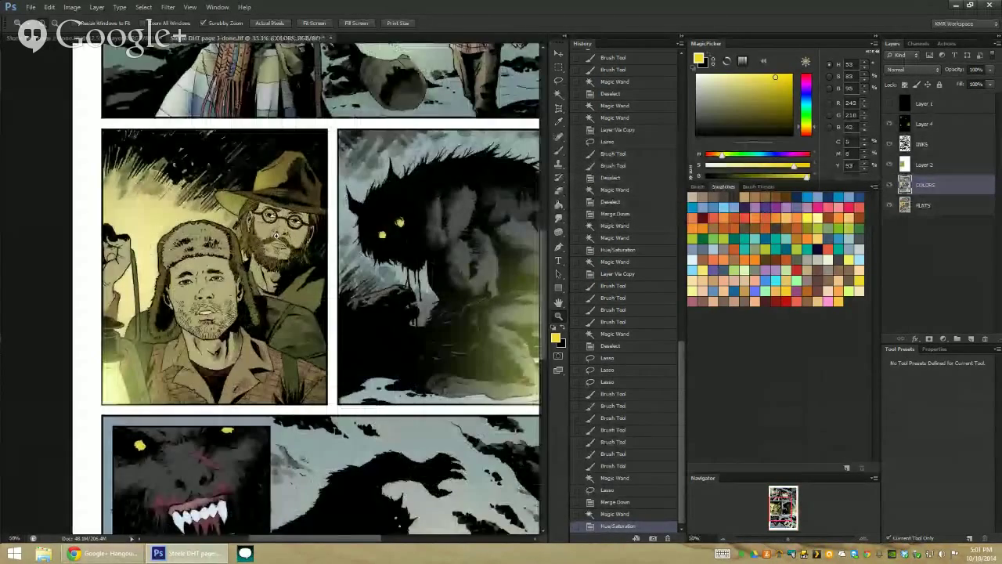
click(168, 356)
click(223, 251)
key(ctrl+j)
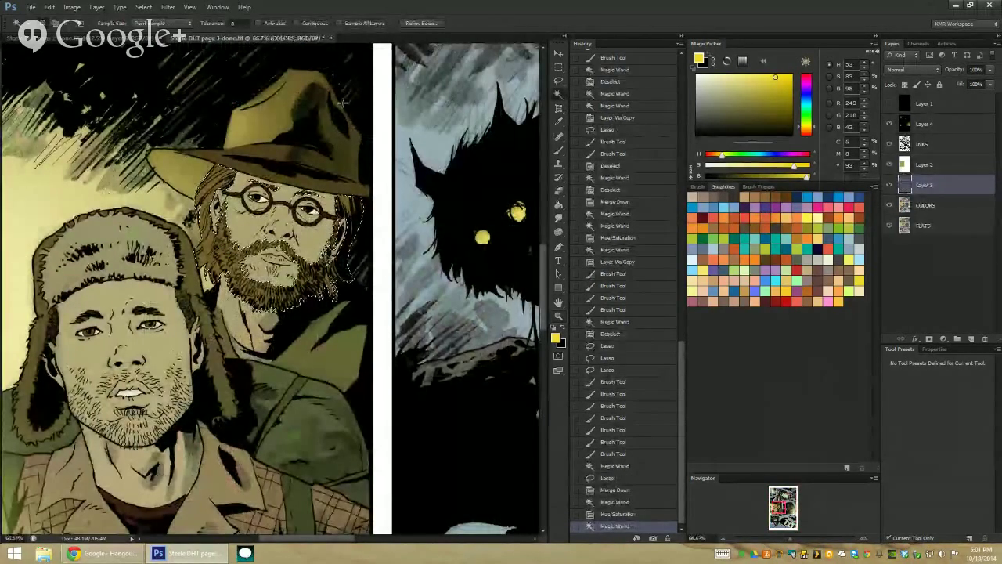
Lasso the bearded man's jaw and cheek and paint warm lantern light there
key(l)
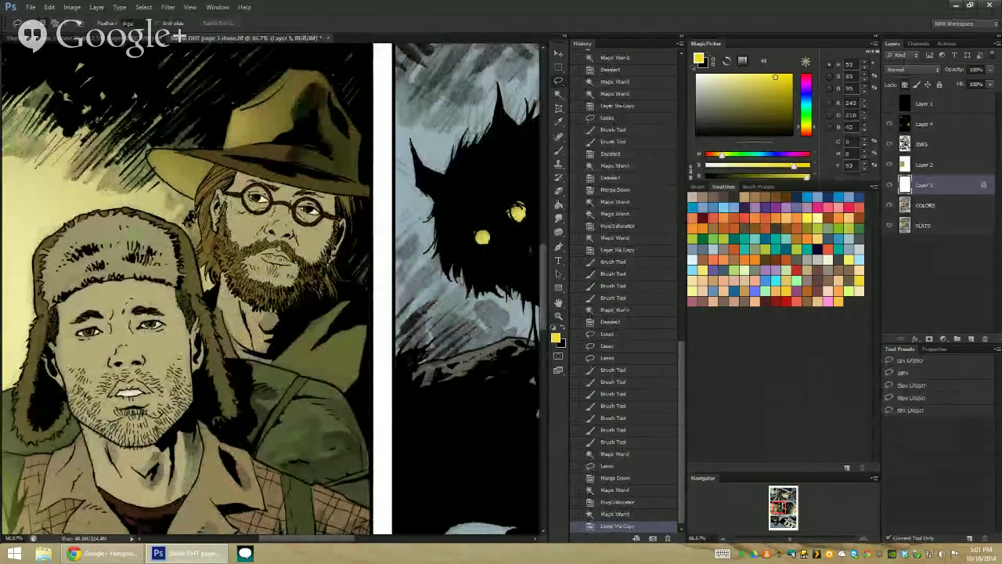
drag(213, 252, 301, 262)
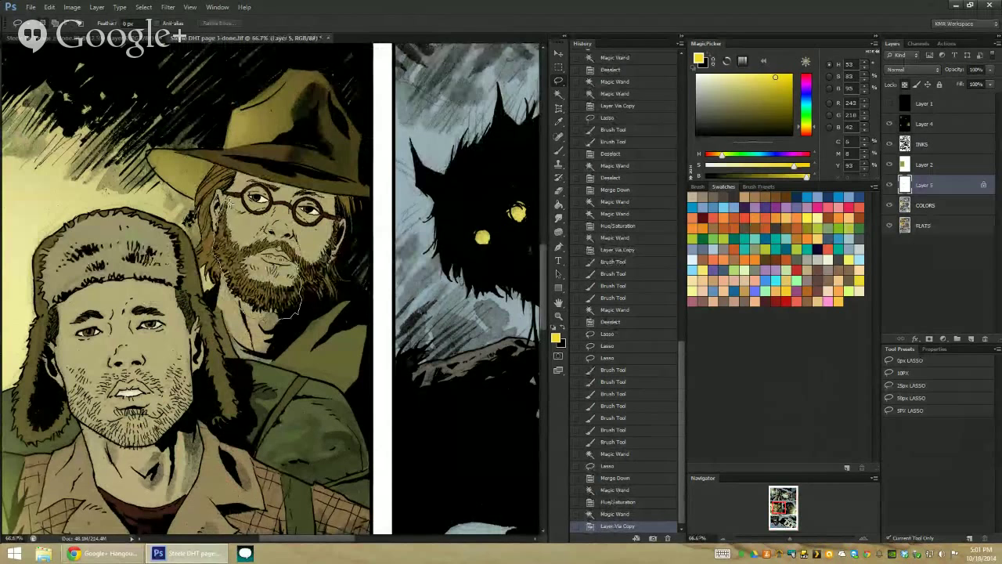
key(b)
mouse_move(231, 235)
mouse_down()
mouse_move(246, 263)
mouse_move(243, 251)
mouse_move(254, 250)
mouse_up()
drag(243, 249, 262, 245)
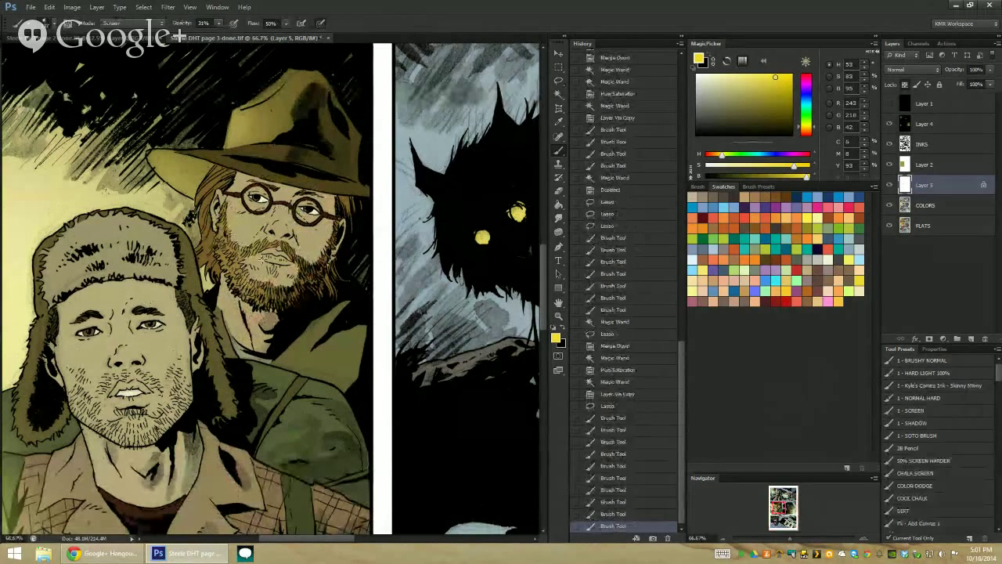
Lasso the bearded man's hair and brighten it with the Screen brush
key(l)
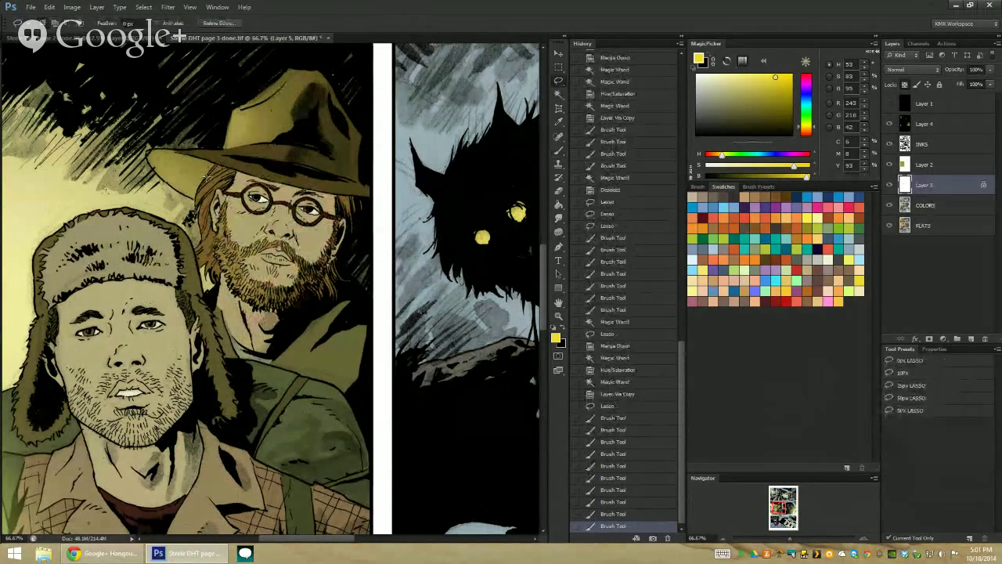
mouse_move(225, 175)
mouse_down()
mouse_move(194, 195)
mouse_move(196, 234)
mouse_up()
mouse_move(225, 172)
mouse_down()
mouse_move(201, 244)
mouse_move(219, 182)
mouse_up()
drag(224, 177, 195, 235)
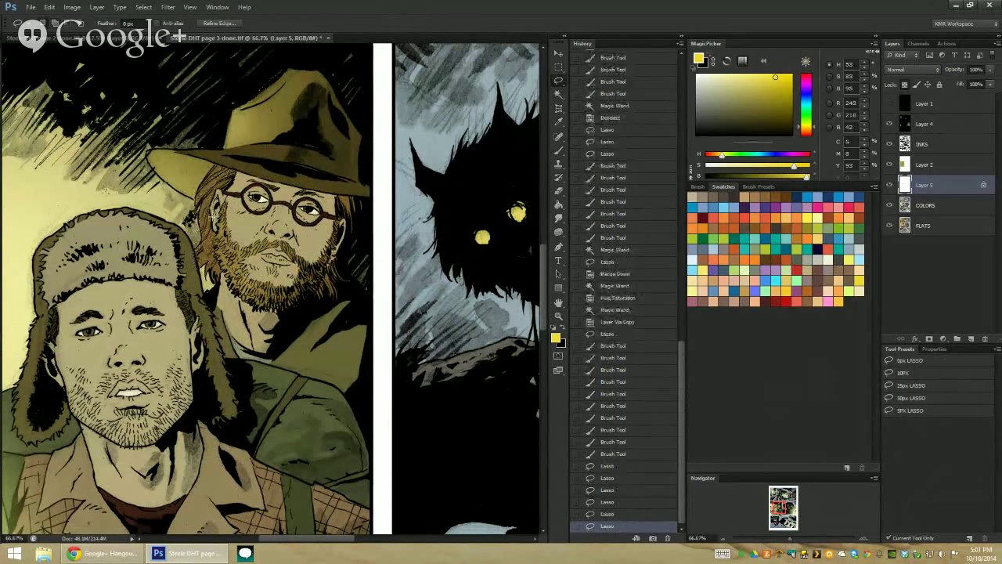
key(b)
mouse_move(222, 162)
mouse_down()
mouse_move(196, 253)
mouse_move(186, 227)
mouse_up()
drag(200, 178, 196, 239)
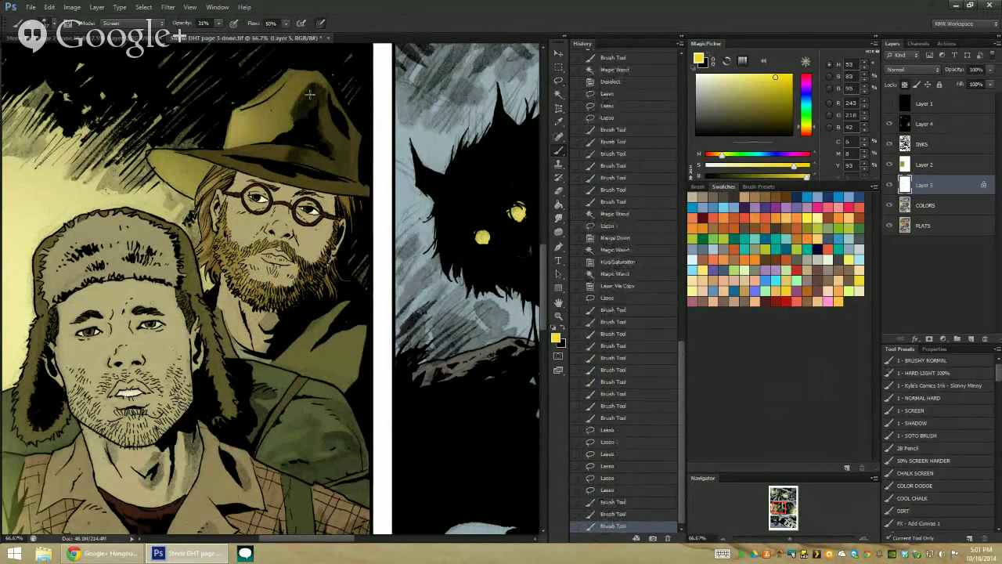
Paint one more small highlight stroke to the right of the hair
key(l)
key(b)
mouse_move(349, 231)
mouse_down()
mouse_move(345, 239)
mouse_move(349, 223)
mouse_up()
mouse_move(348, 223)
mouse_down()
mouse_move(345, 242)
mouse_move(339, 55)
mouse_up()
key(l)
Reframe on the middle panels and merge the painted layer down into COLORS
click(558, 315)
alt+click(494, 278)
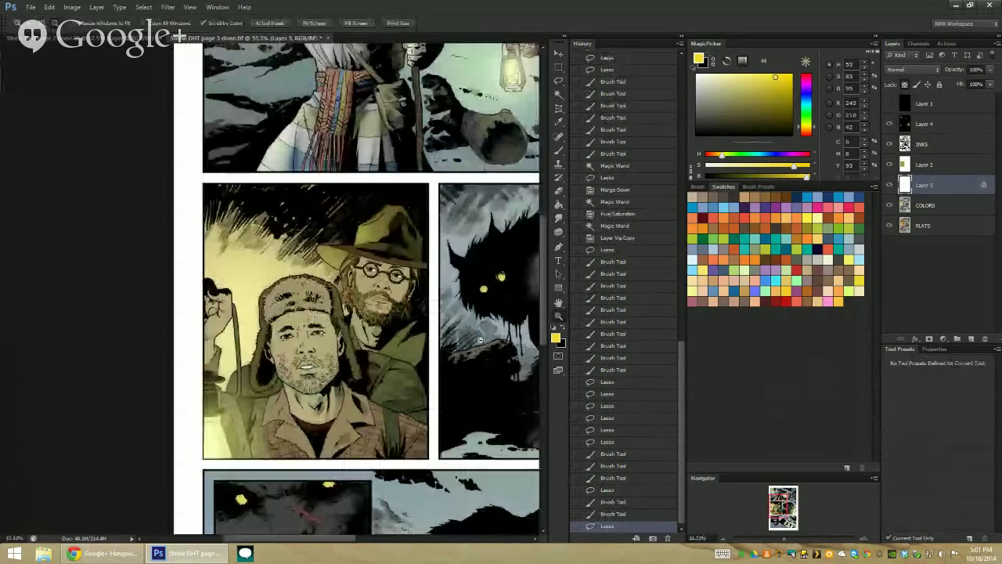
alt+click(494, 278)
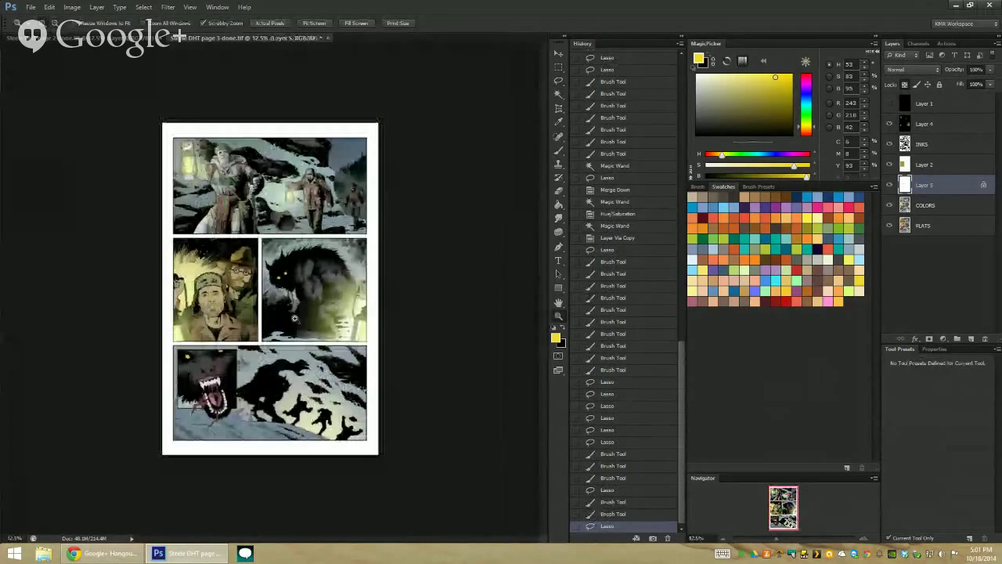
click(229, 279)
click(223, 260)
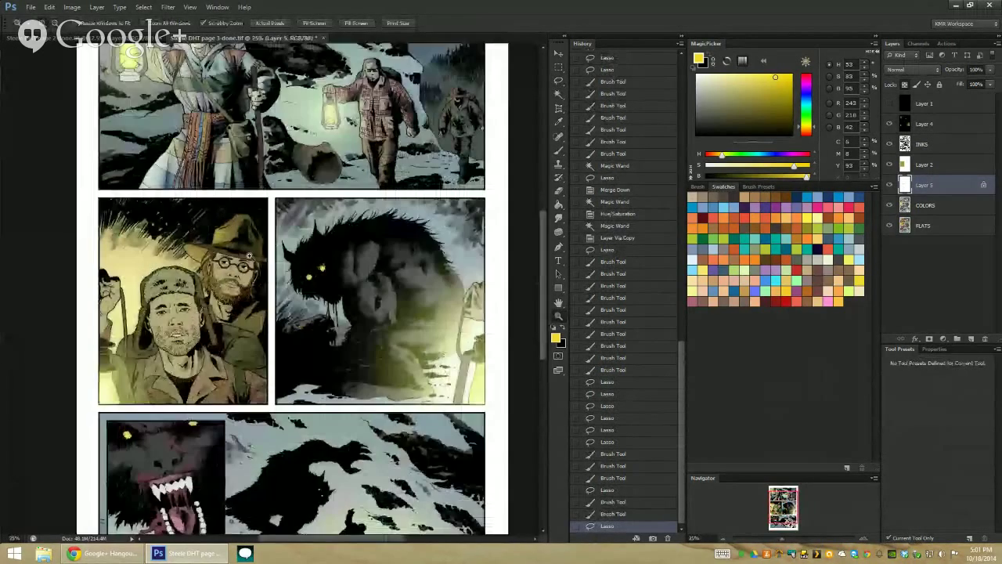
click(225, 195)
key(w)
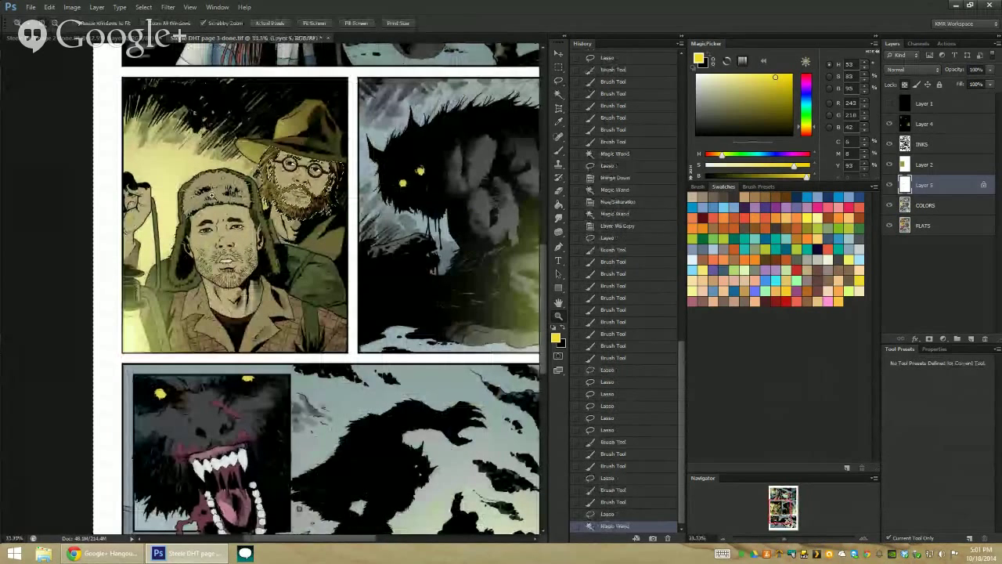
click(302, 184)
right_click(934, 189)
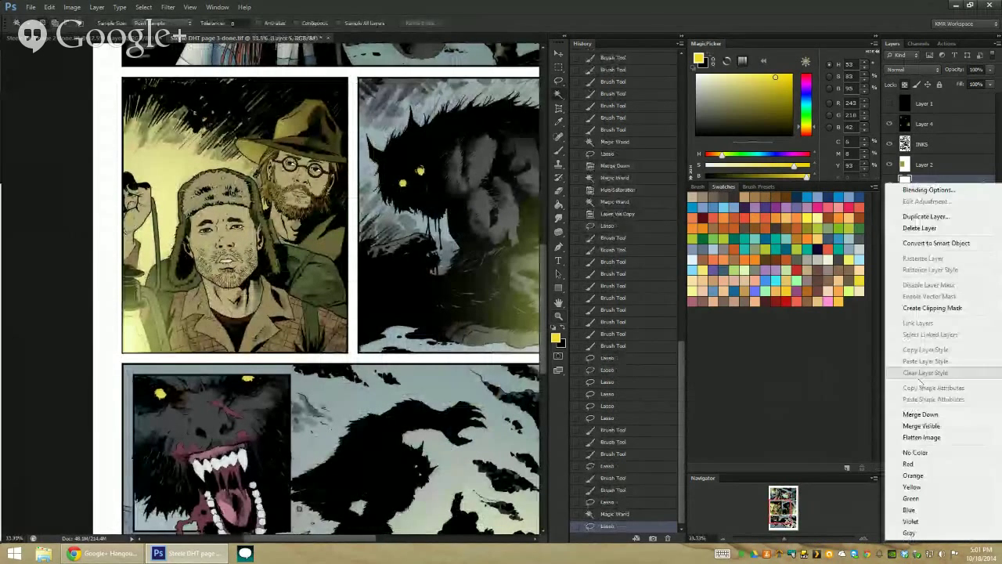
click(920, 402)
Magic-wand the fur-hat man's hat and face regions and copy them to a new layer
click(208, 210)
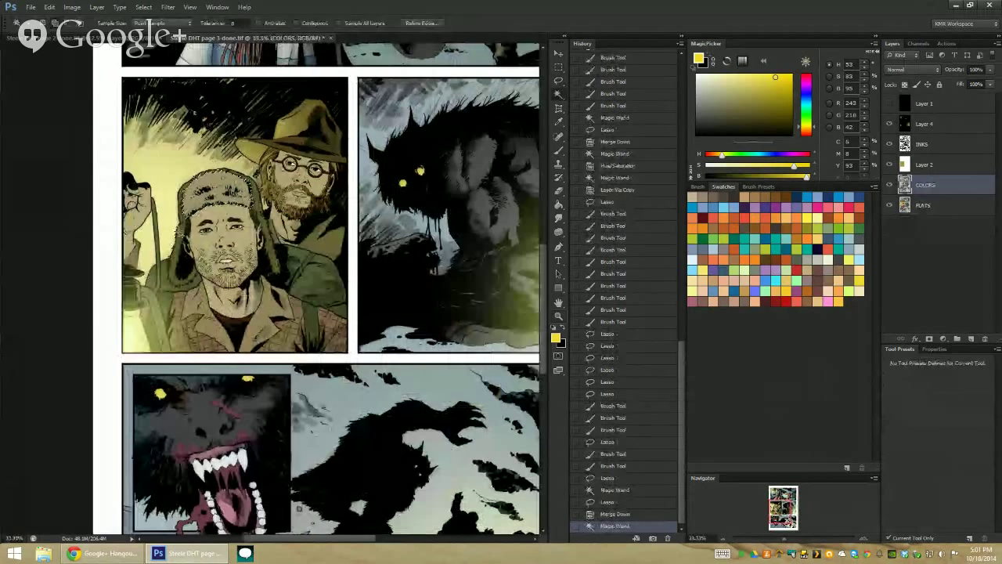
shift+click(180, 232)
key(ctrl+j)
scroll(185, 198, up, 1)
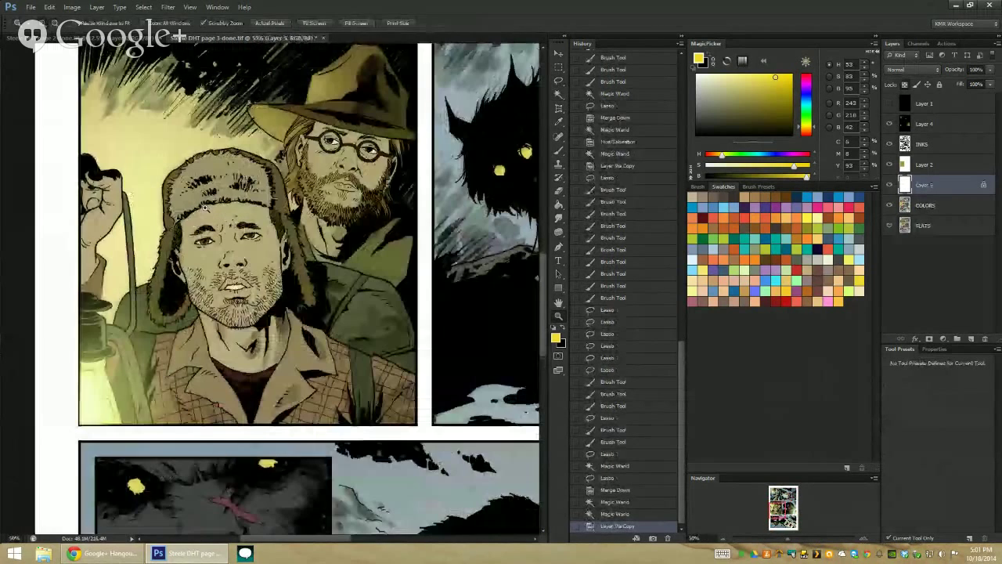
Brighten the left side of the fur-hat man's hat and face with Screen-brush strokes
key(b)
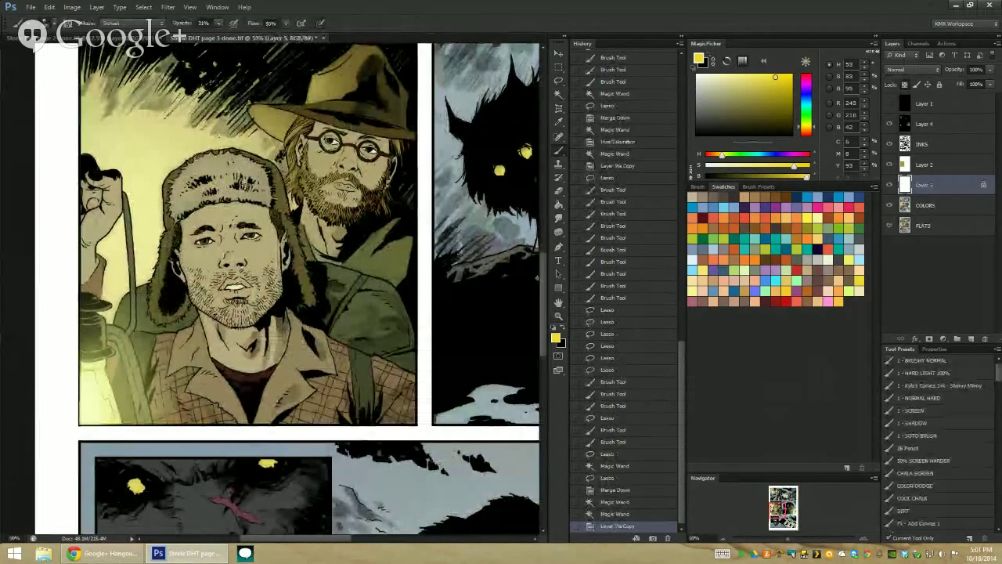
drag(185, 198, 251, 161)
drag(176, 166, 155, 280)
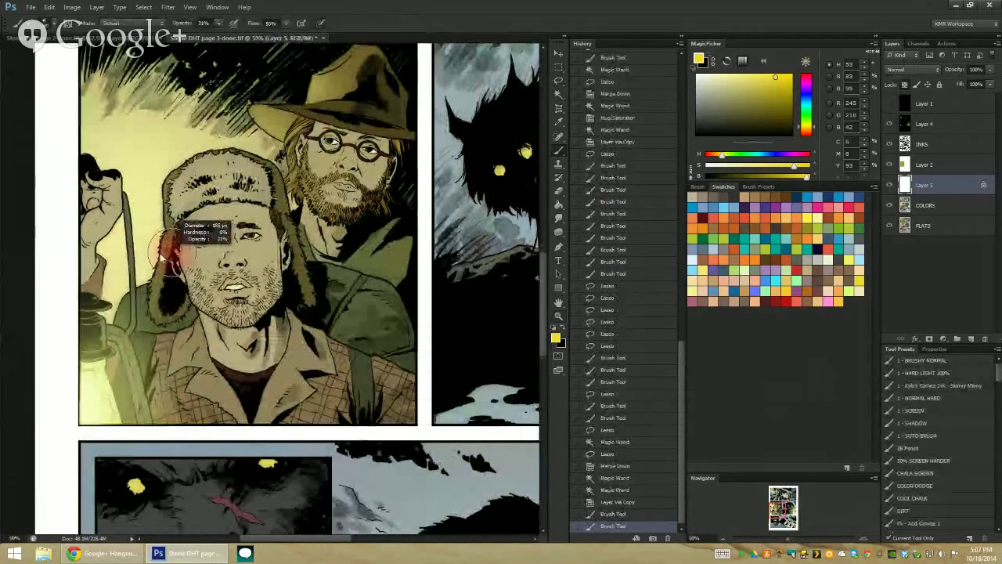
drag(173, 229, 152, 324)
drag(180, 168, 164, 200)
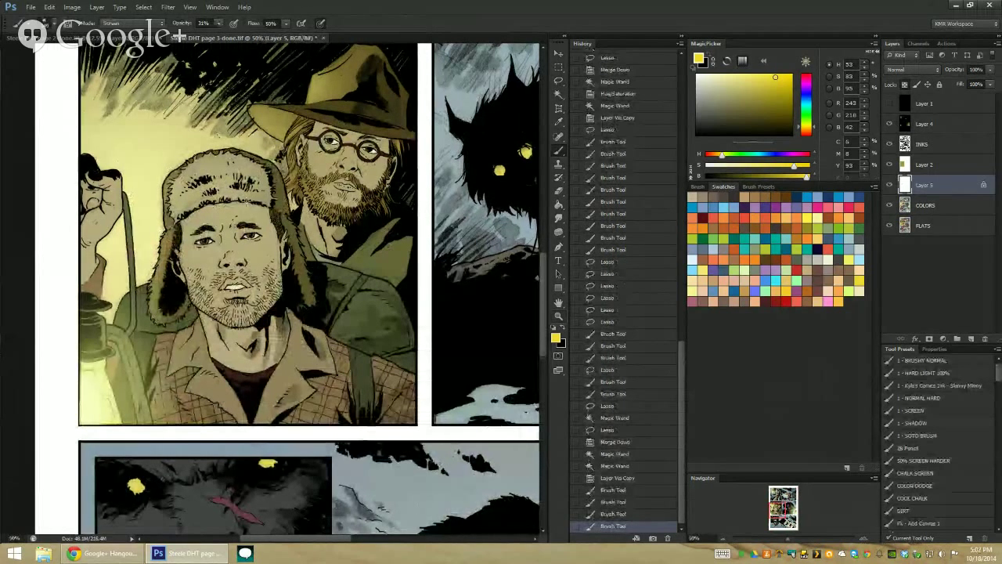
drag(80, 243, 80, 415)
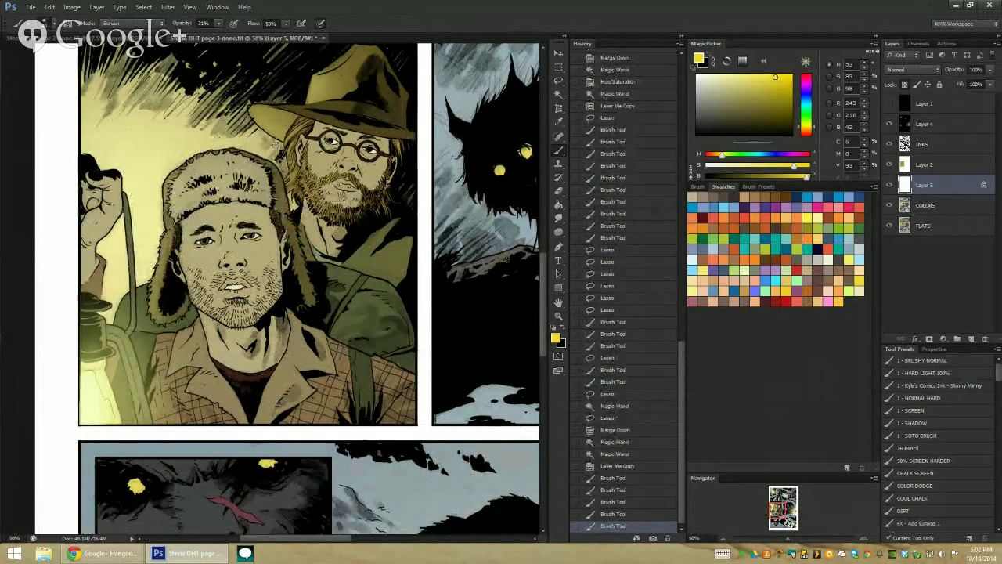
drag(282, 223, 298, 257)
Build up light on the left ear flap and hat edge, then zoom out to check
drag(80, 352, 80, 400)
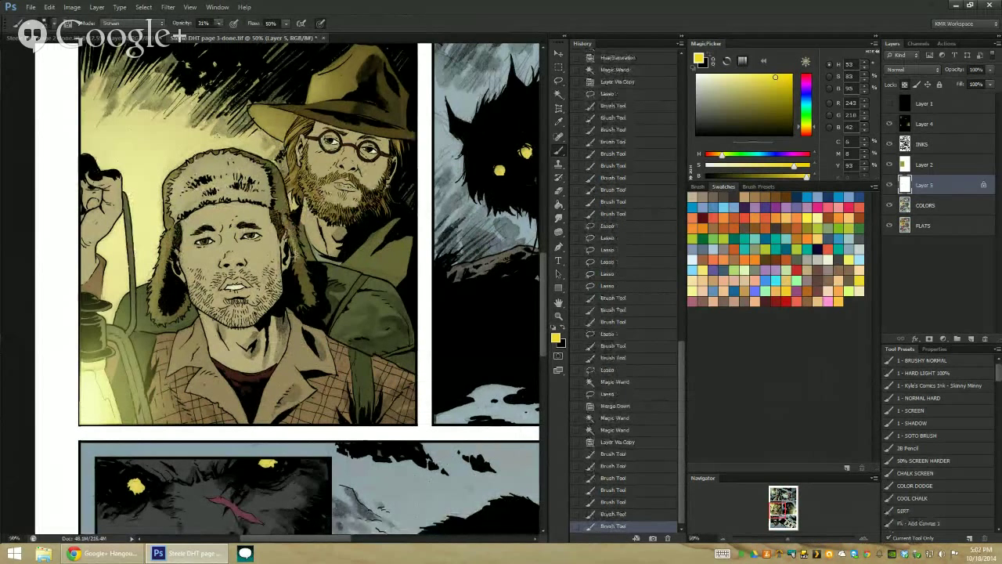
click(287, 225)
drag(153, 285, 153, 323)
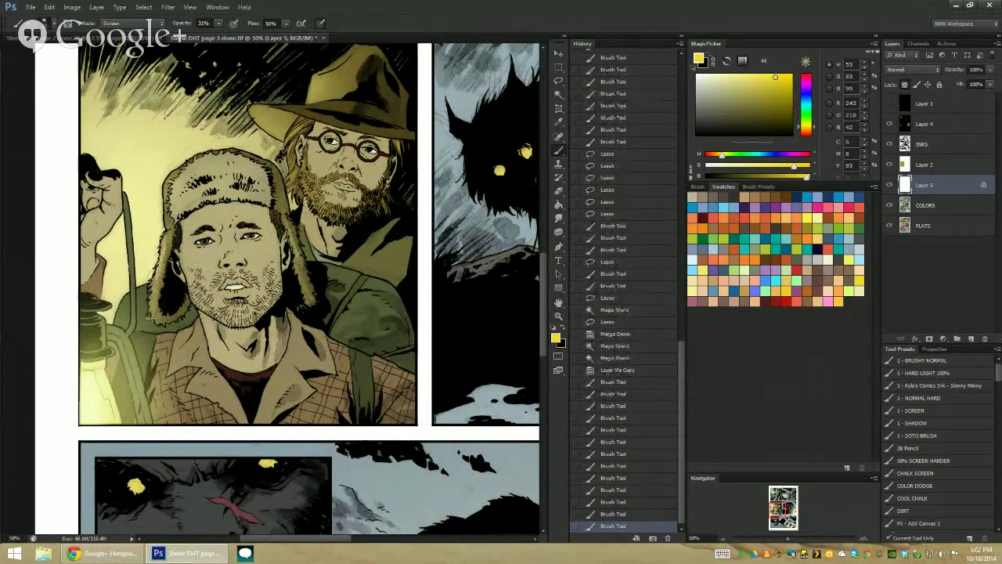
mouse_move(155, 266)
mouse_down()
mouse_move(158, 326)
mouse_move(178, 319)
mouse_move(160, 227)
mouse_move(168, 179)
mouse_up()
drag(170, 177, 232, 171)
key(z)
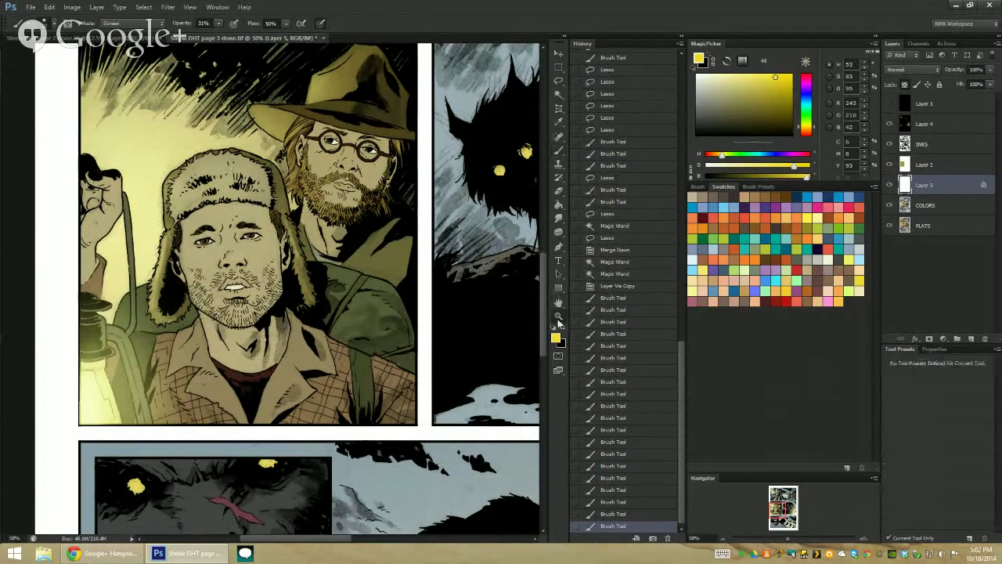
drag(399, 167, 284, 221)
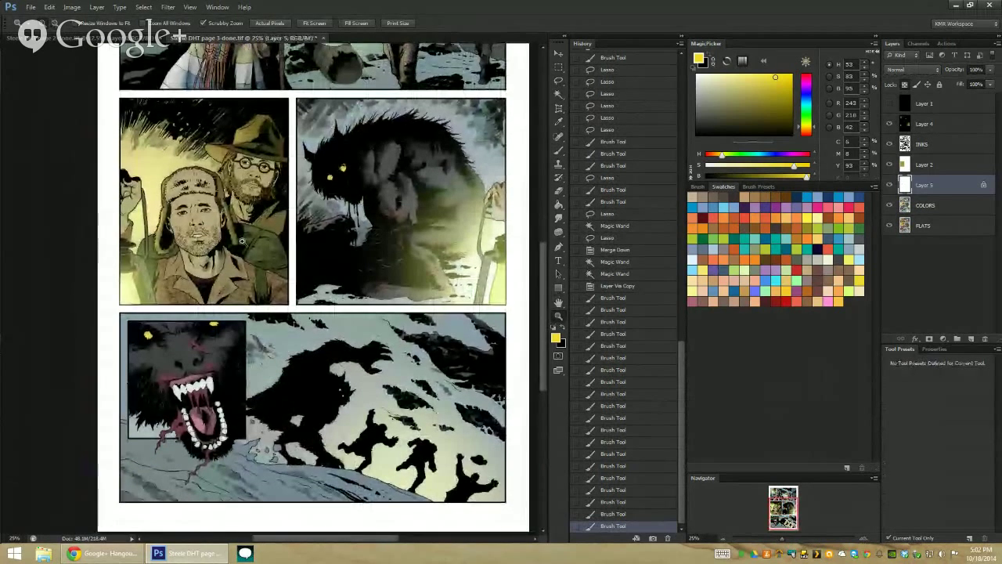
Merge the painted layer into COLORS and copy the fur-hat man's shirt colour to a new layer
click(248, 137)
right_click(929, 186)
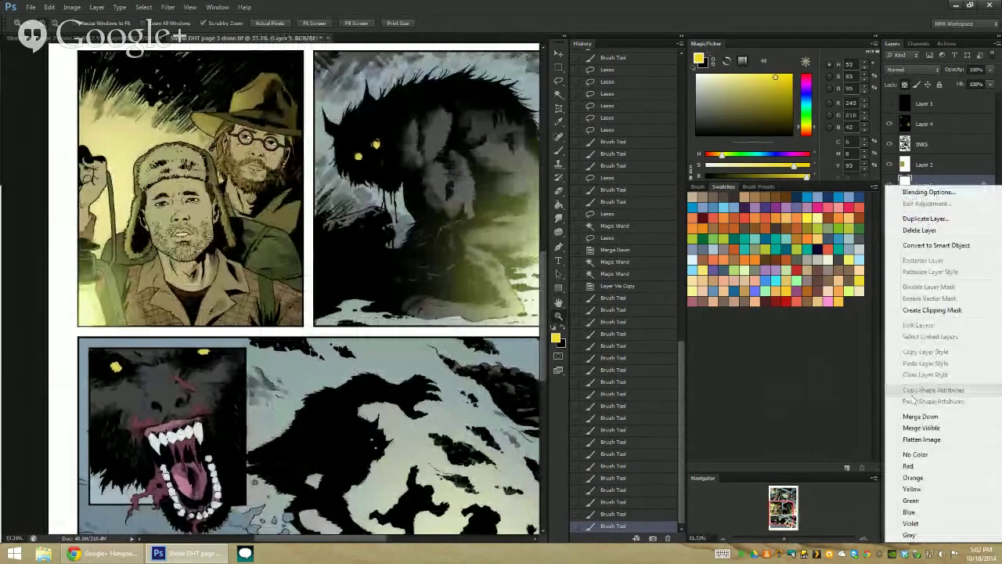
click(932, 413)
click(156, 253)
key(w)
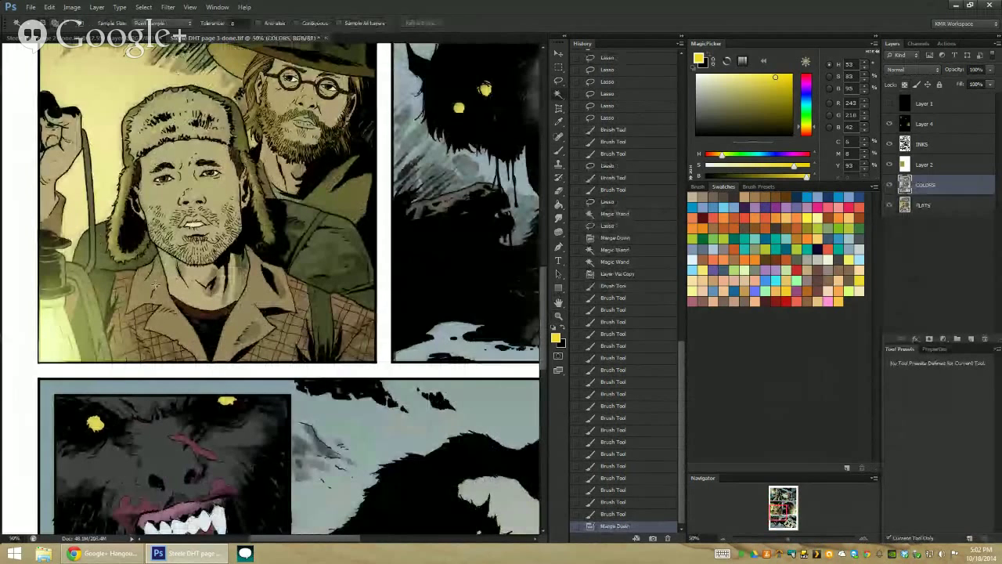
click(182, 257)
key(ctrl+j)
Paint pale-yellow Screen-brush glow over the plaid collar and chest
key(b)
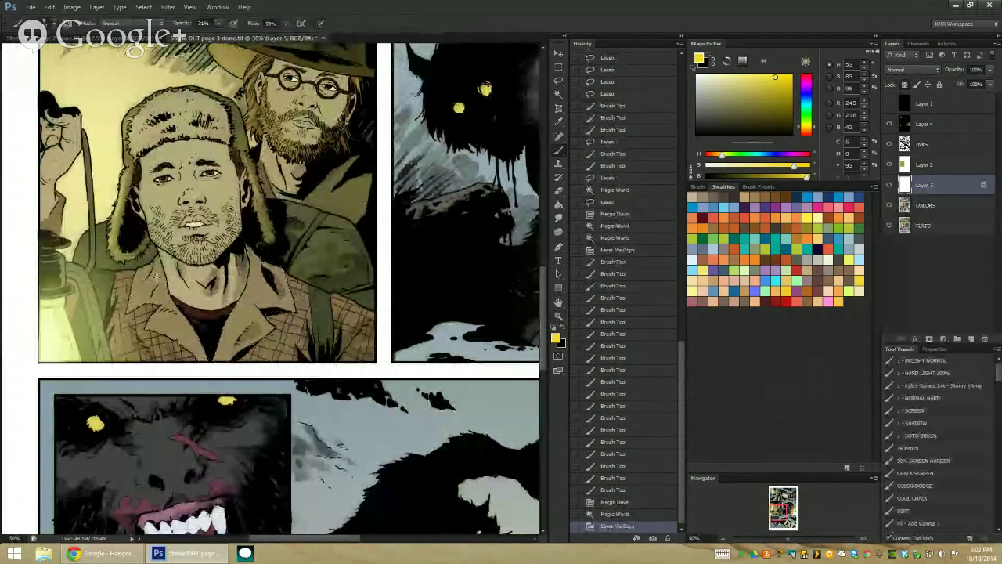
drag(141, 276, 188, 336)
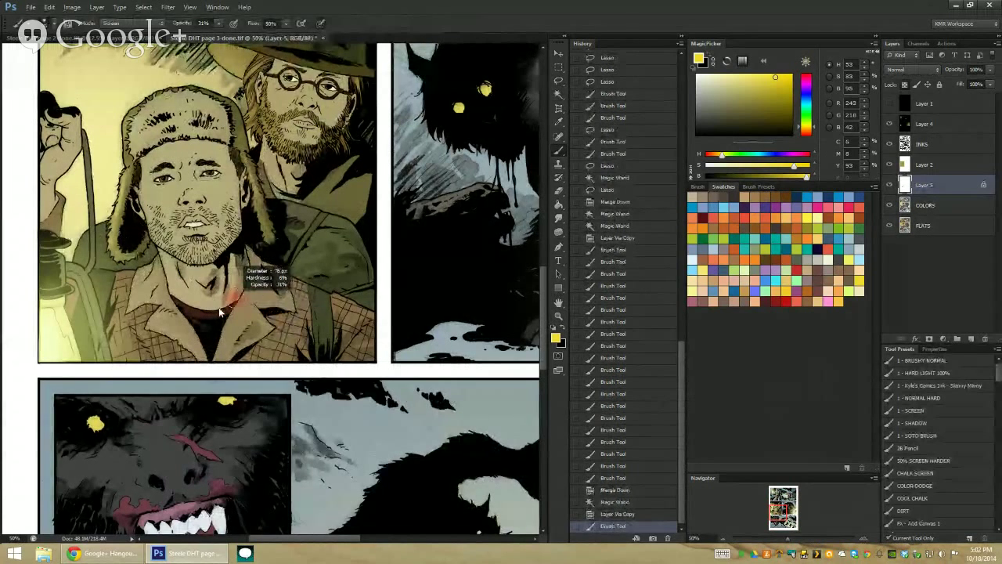
mouse_move(236, 311)
mouse_down()
mouse_move(217, 356)
mouse_move(199, 316)
mouse_up()
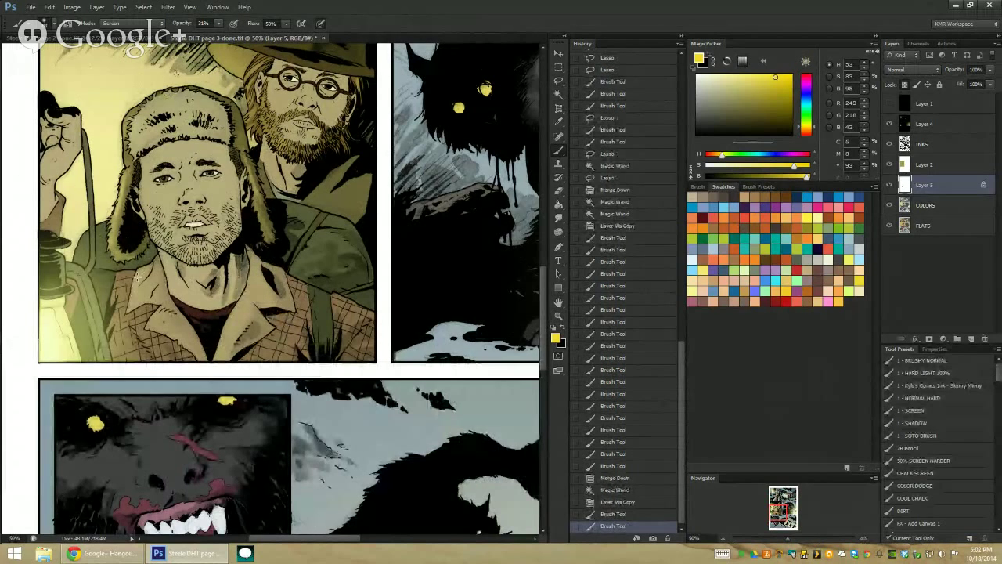
mouse_move(137, 277)
mouse_down()
mouse_move(151, 332)
mouse_move(184, 317)
mouse_up()
drag(212, 362, 196, 362)
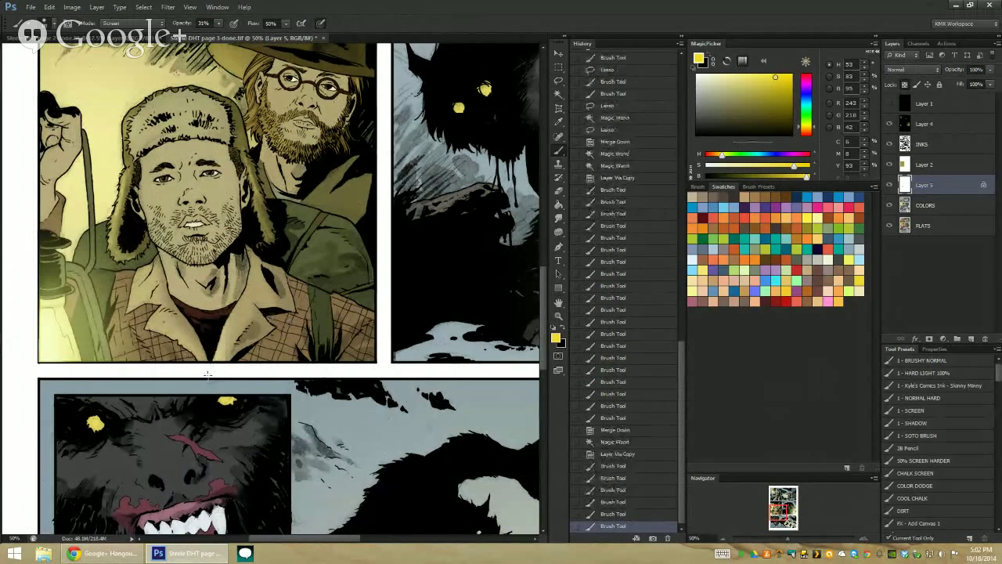
Merge the shirt highlight layer into COLORS and clear the selection
key(w)
click(215, 302)
key(l)
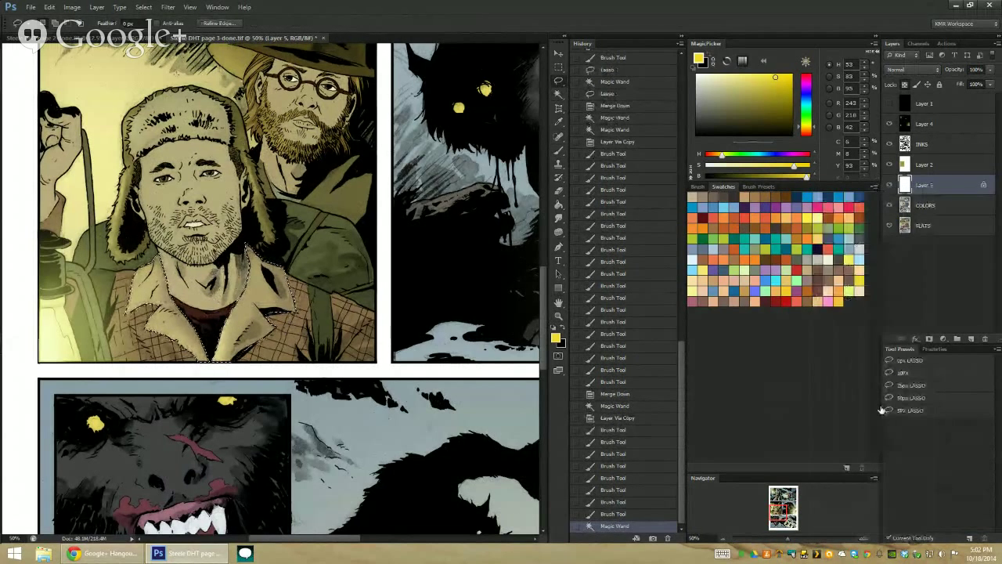
right_click(930, 187)
click(886, 418)
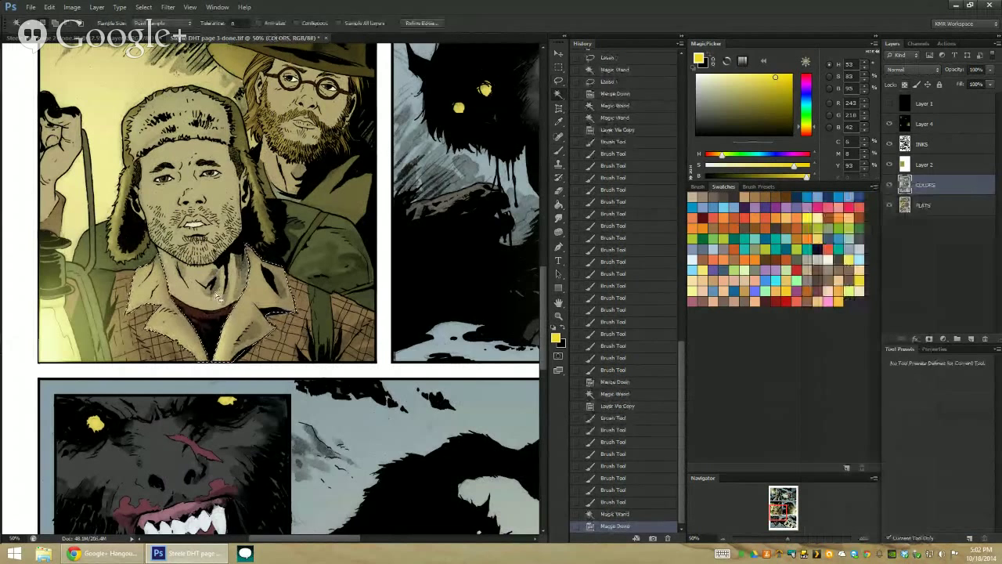
key(ctrl+d)
Magic-wand a colour region, set Saturation -50 and lighten it, then zoom out to the page
key(w)
click(196, 321)
key(ctrl+u)
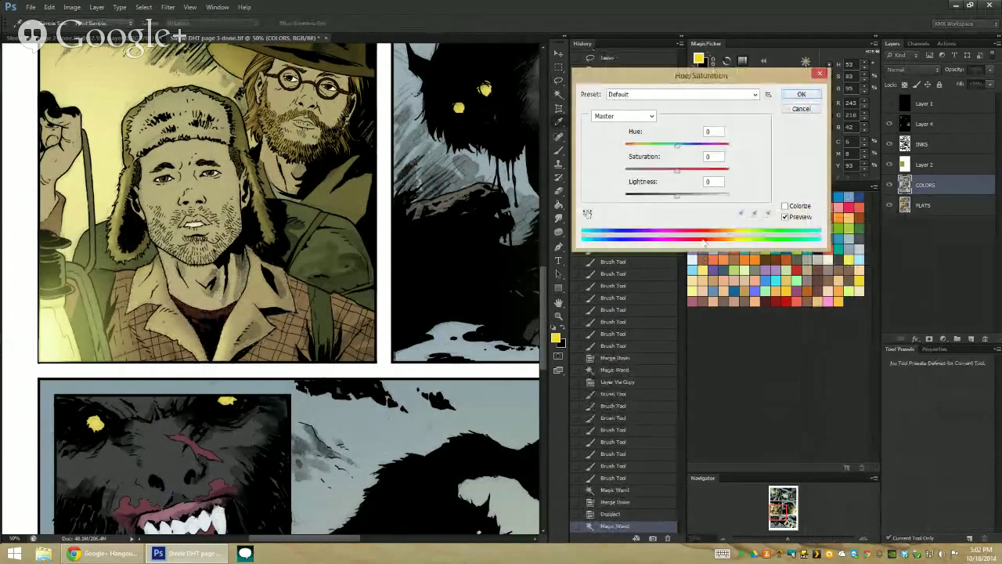
drag(677, 194, 697, 198)
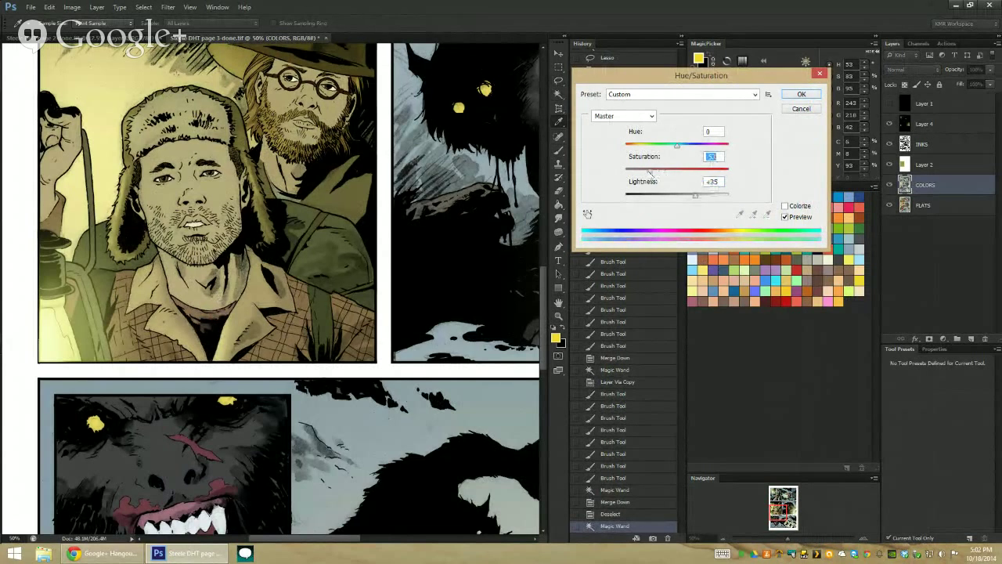
drag(649, 173, 633, 172)
drag(696, 198, 704, 199)
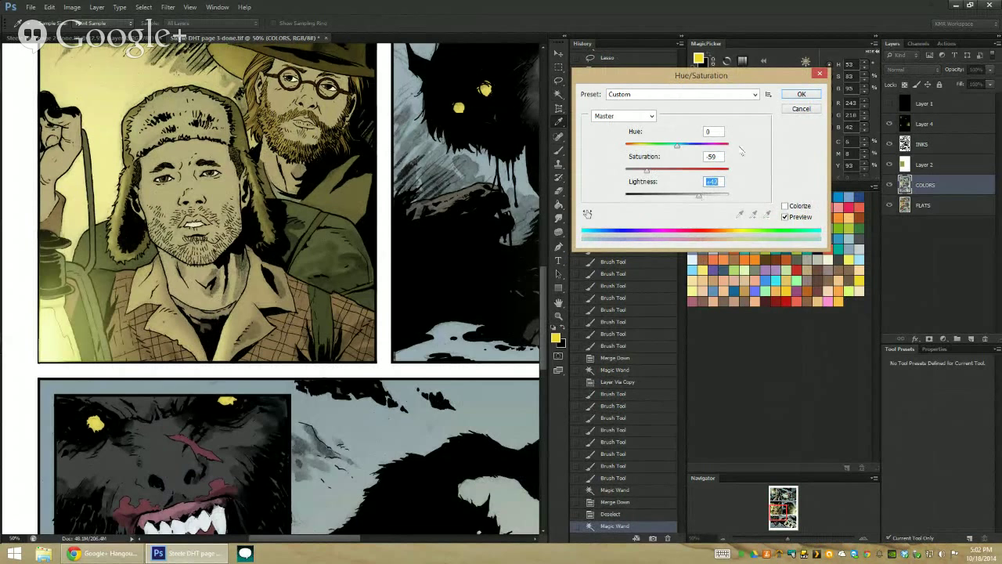
click(801, 94)
click(558, 316)
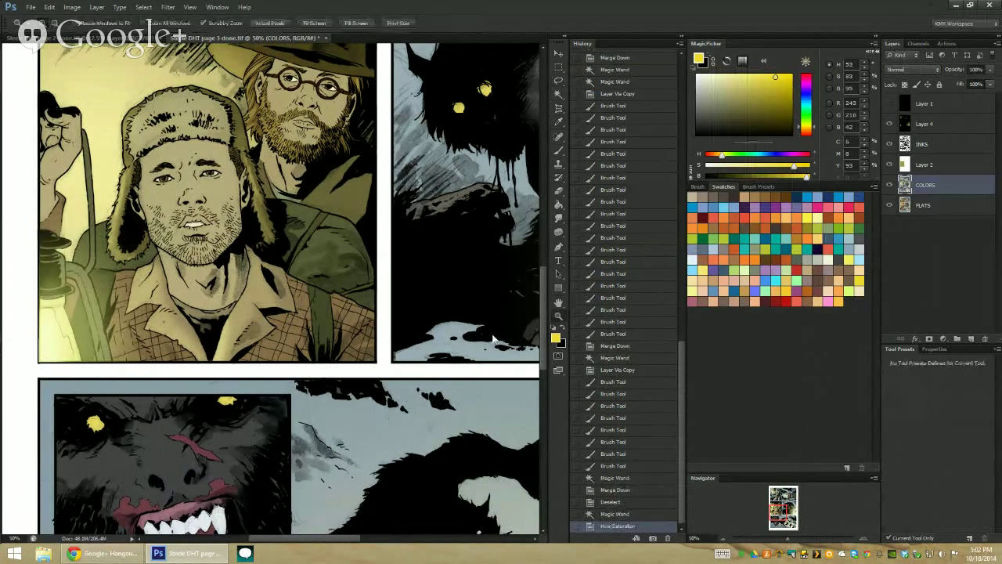
key(ctrl+minus)
key(ctrl+minus)
key(ctrl+minus)
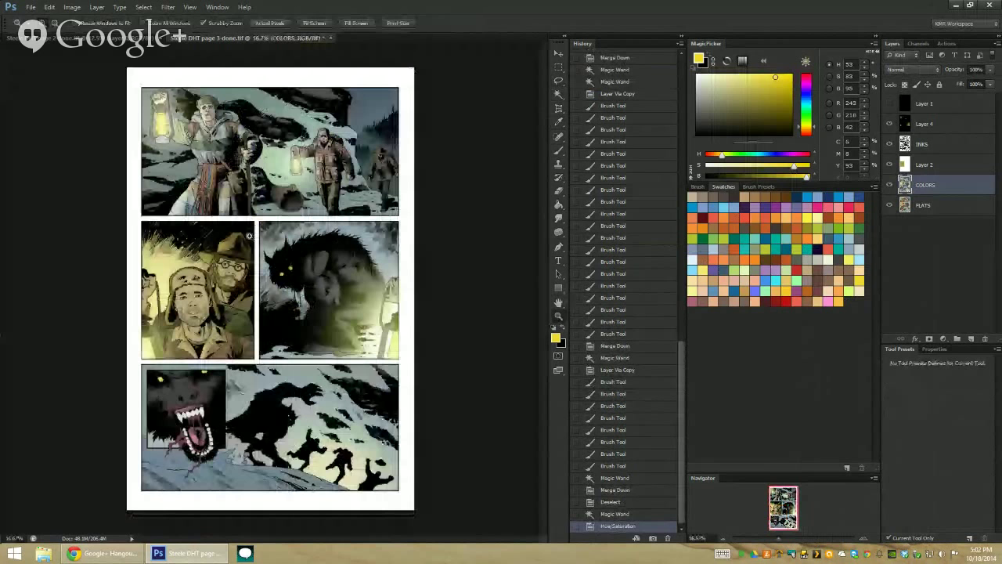
Make Layer 2 active, clear the selection, and set its opacity to 79%
key(ctrl+plus)
key(ctrl+plus)
key(ctrl+minus)
key(ctrl+minus)
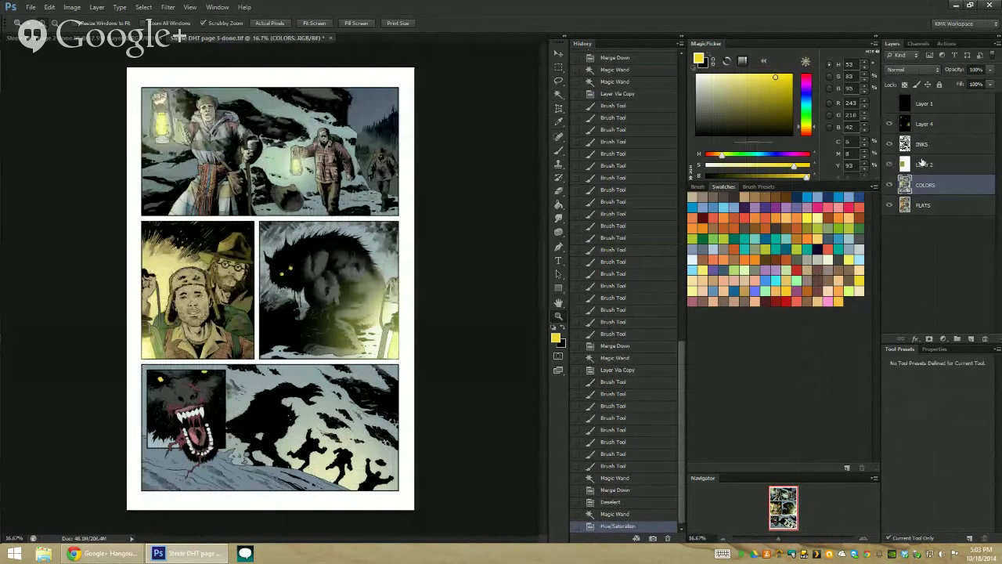
click(922, 165)
key(ctrl+u)
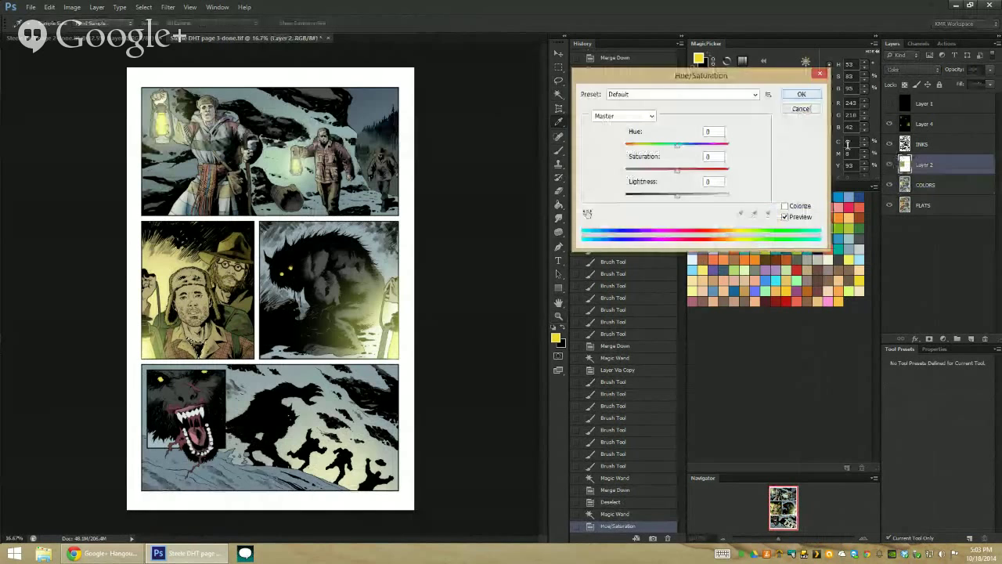
click(801, 108)
key(ctrl+d)
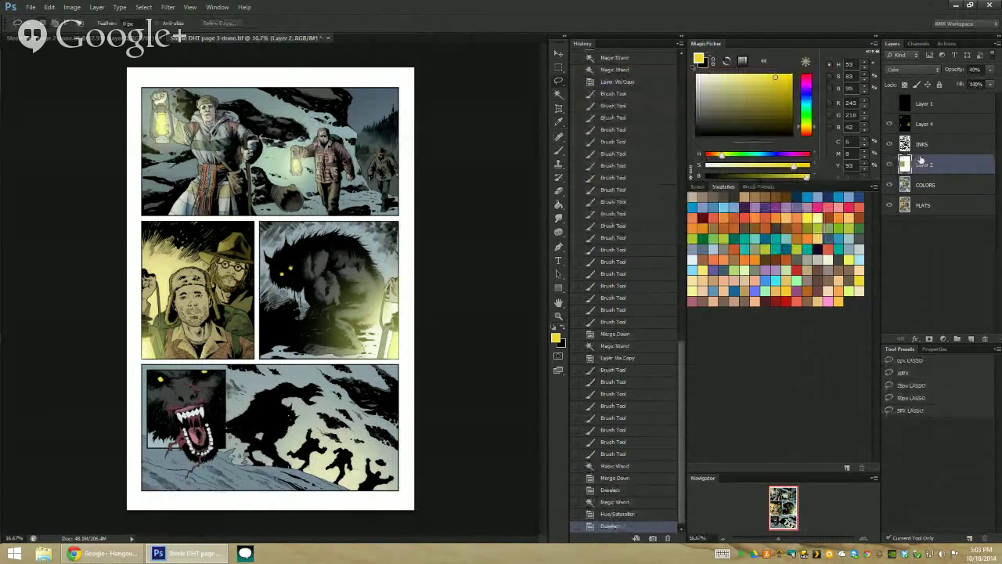
click(990, 85)
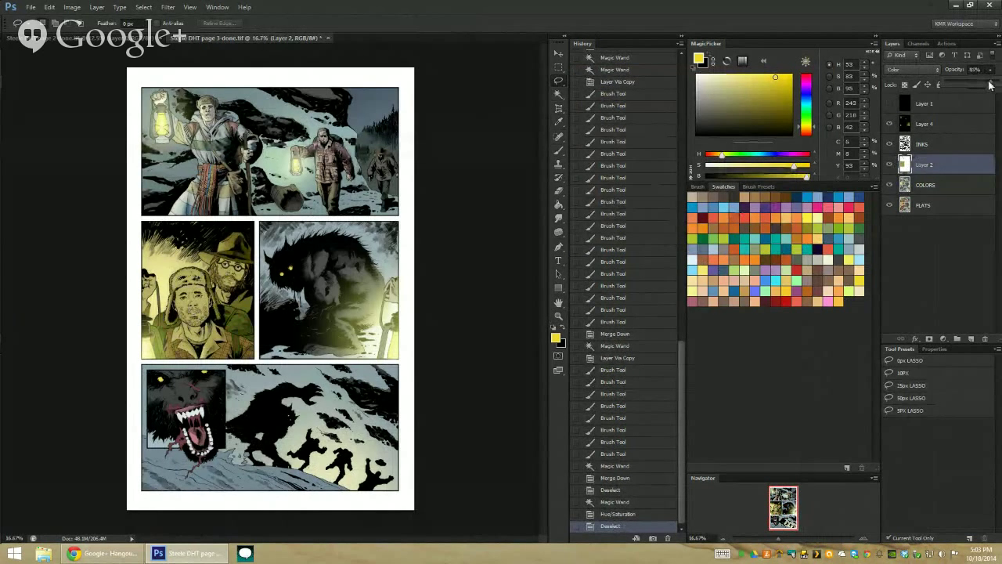
drag(987, 86, 977, 88)
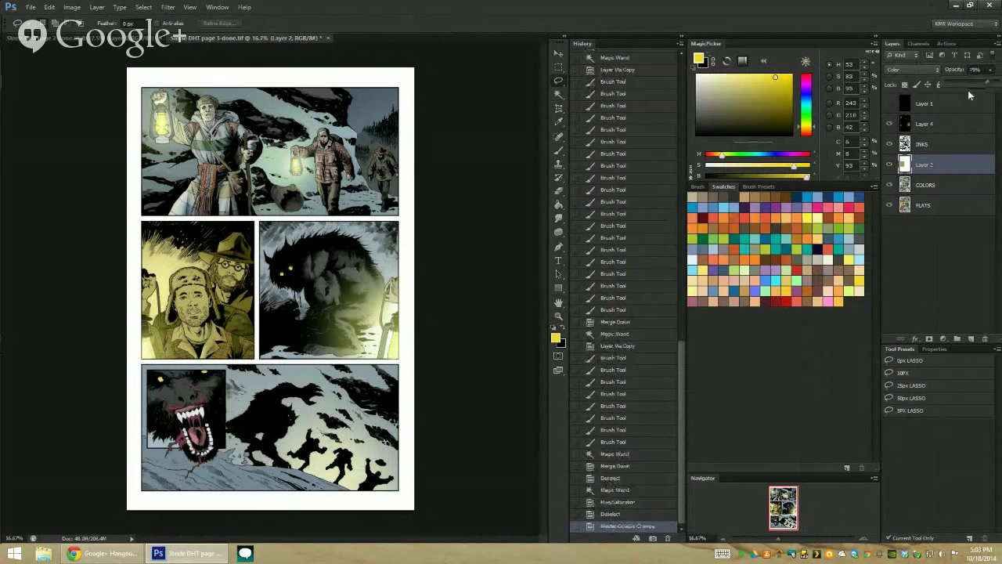
Colorize Layer 2 at hue 52, saturation 25, then zoom to 33.3% on the middle panels
key(ctrl+u)
drag(680, 145, 677, 147)
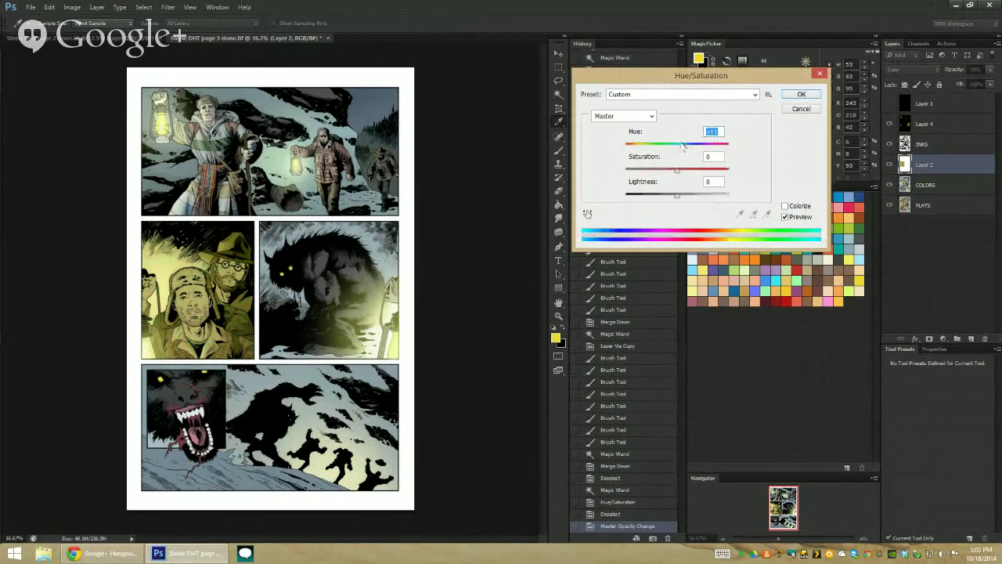
click(784, 205)
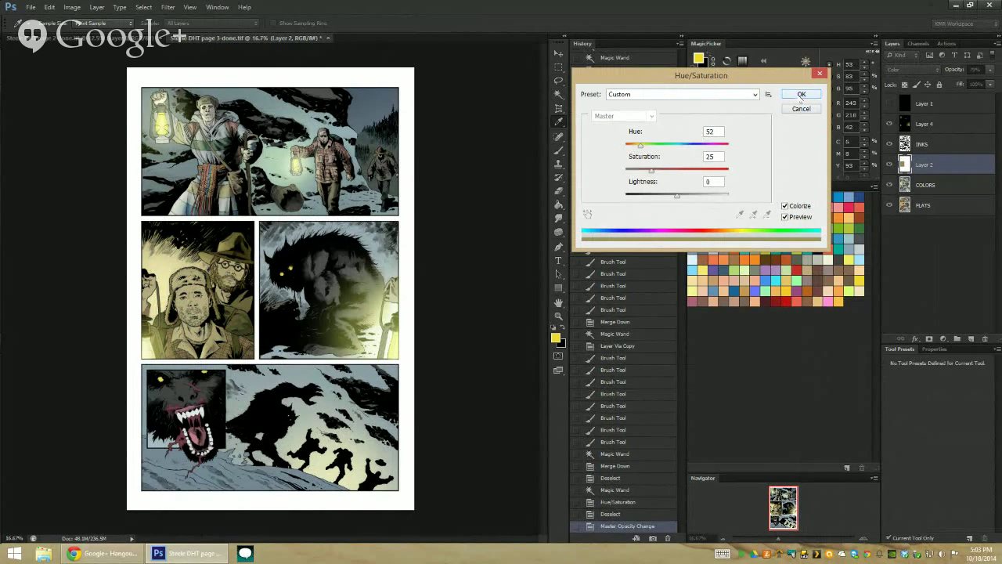
click(800, 95)
key(z)
click(262, 263)
alt+click(264, 323)
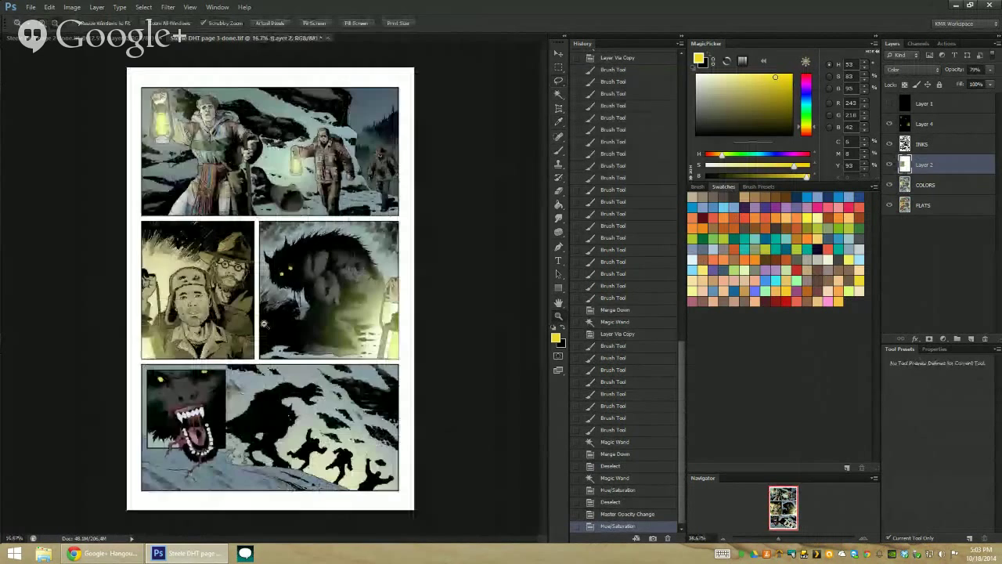
click(239, 288)
click(235, 302)
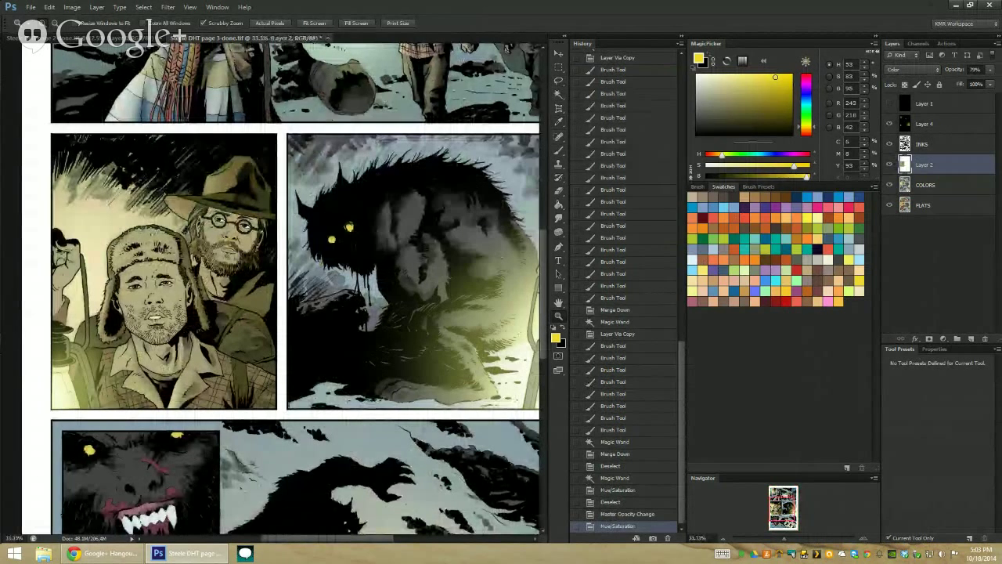
Magic Wand the men's plaid shirt on COLORS and copy it to a new layer
click(121, 211)
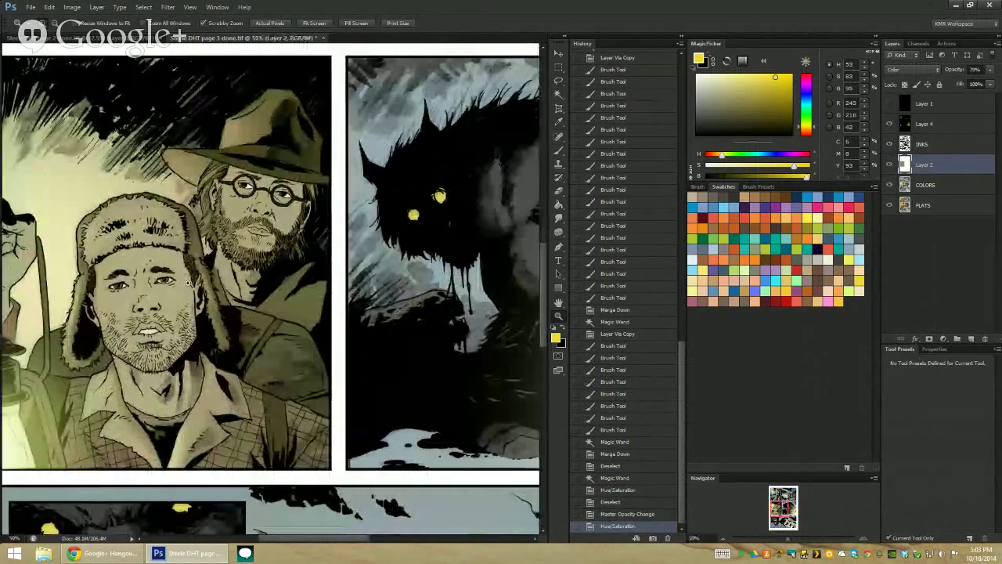
scroll(307, 223, down, 3)
key(w)
click(307, 223)
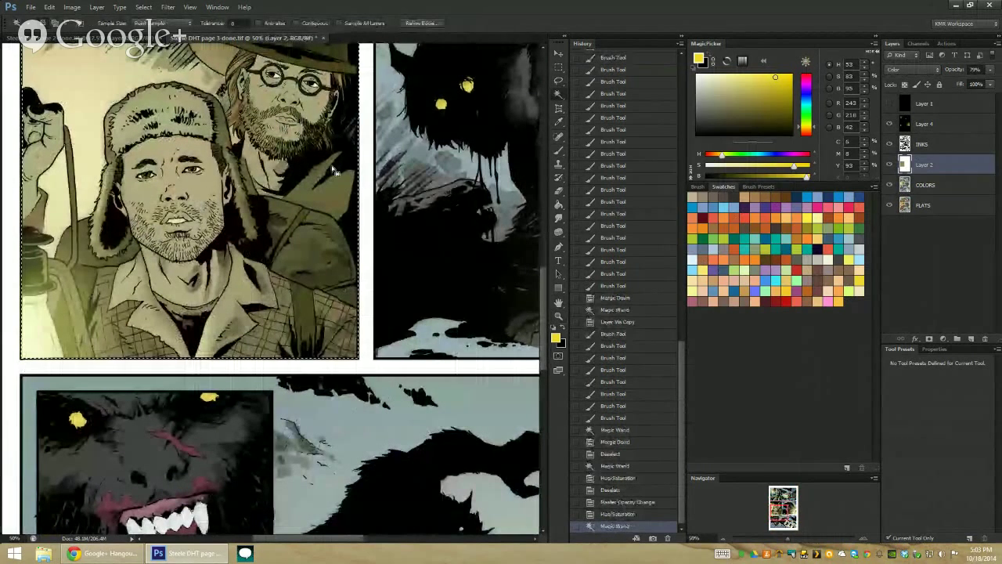
right_click(901, 165)
key(Escape)
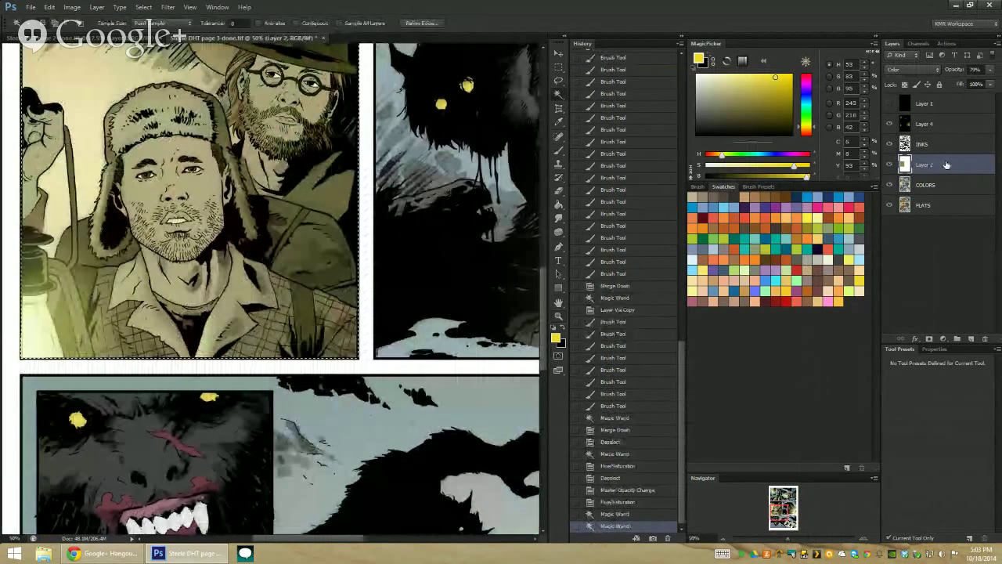
click(924, 185)
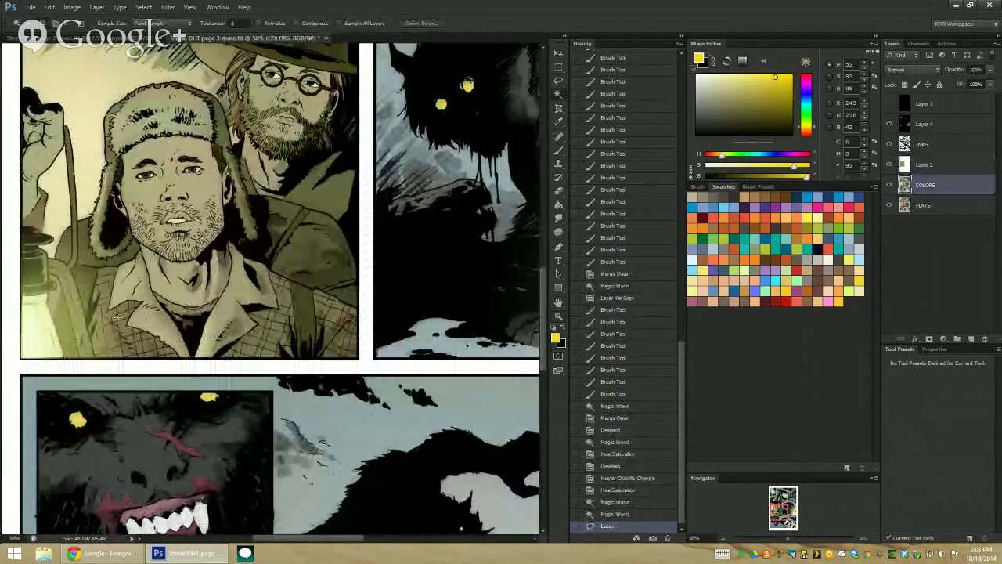
click(148, 279)
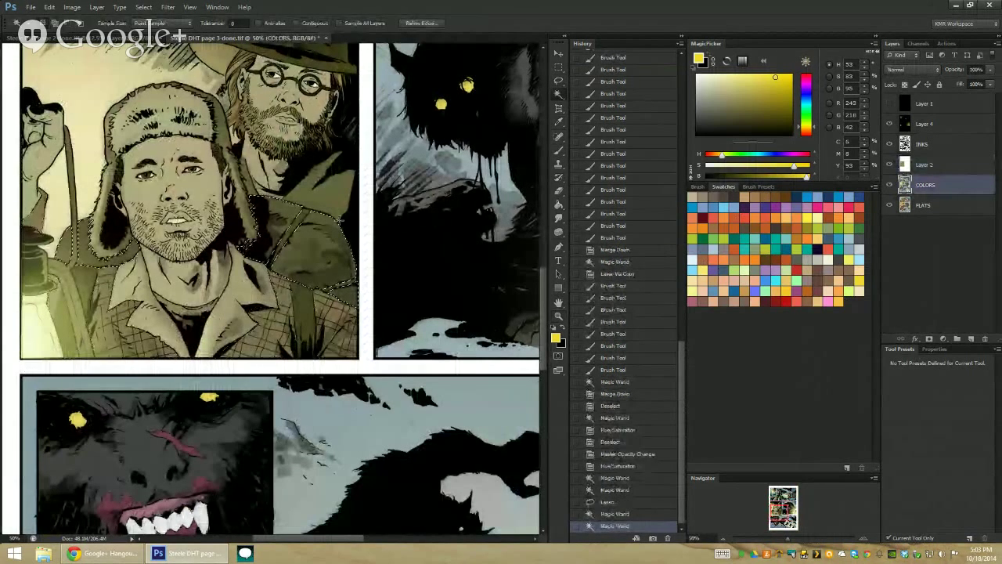
key(ctrl+j)
Paint light-yellow lantern highlights on the jackets with the Screen-mode brush preset
key(b)
click(761, 74)
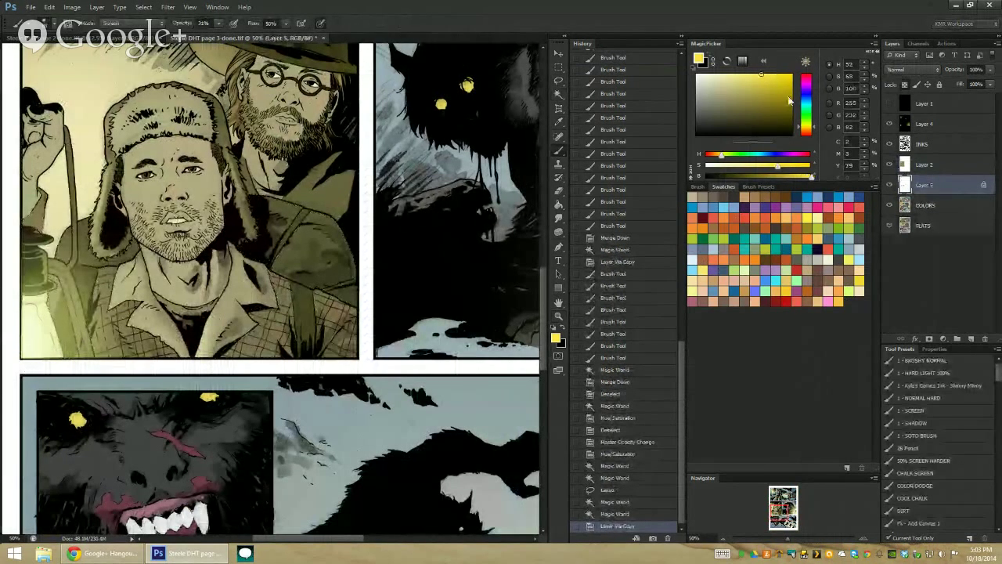
click(910, 410)
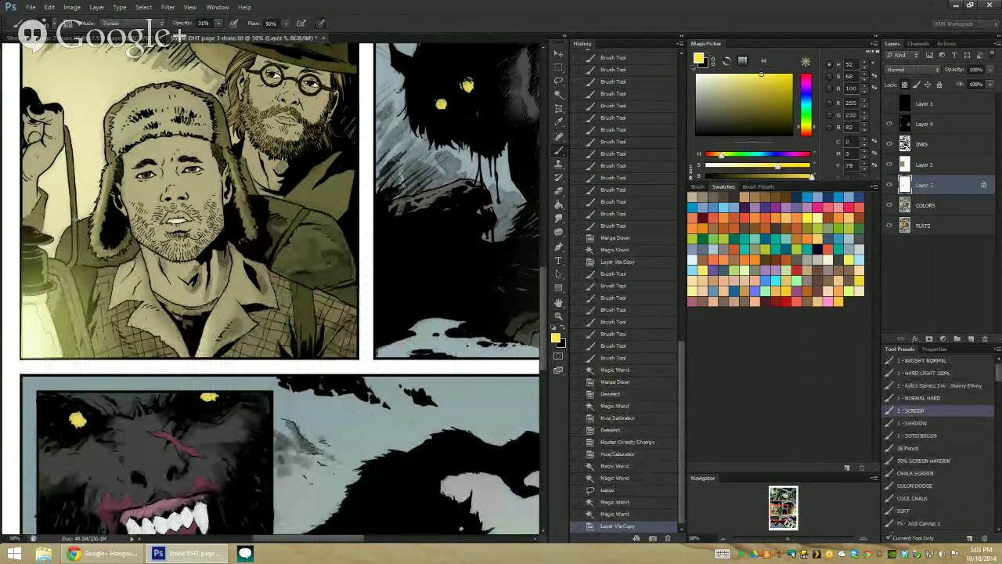
drag(92, 256, 138, 247)
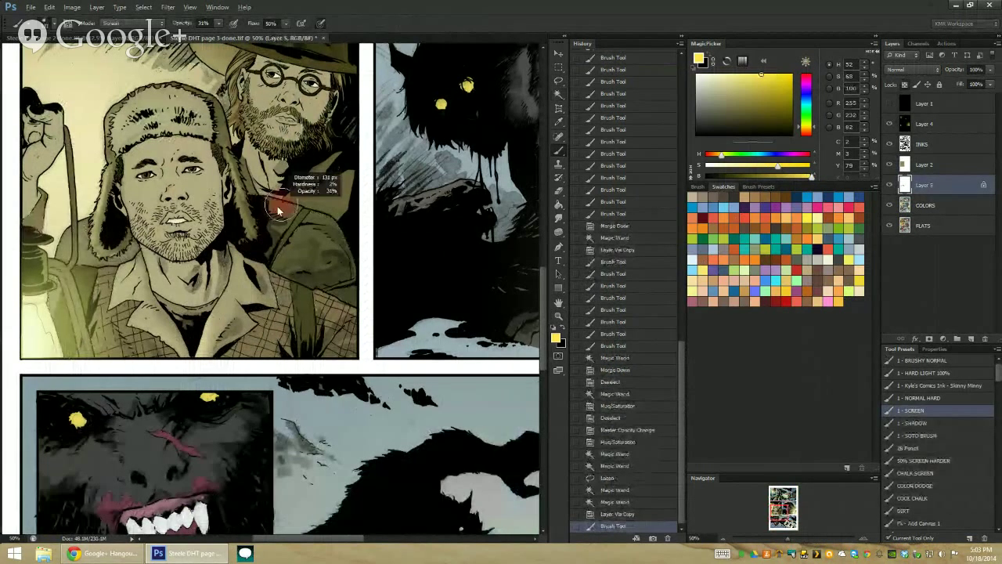
mouse_move(273, 208)
mouse_down()
mouse_move(332, 220)
mouse_move(325, 240)
mouse_up()
mouse_move(313, 231)
mouse_down()
mouse_move(336, 249)
mouse_move(274, 273)
mouse_up()
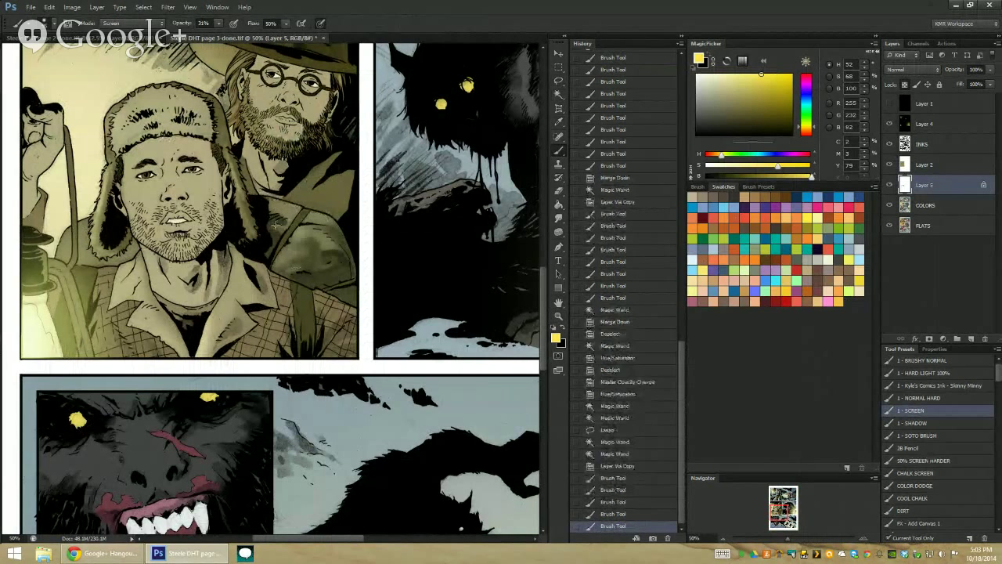
drag(276, 224, 298, 212)
drag(281, 227, 288, 213)
key(ctrl+alt+z)
key(ctrl+alt+z)
key(ctrl+alt+z)
key(ctrl+alt+z)
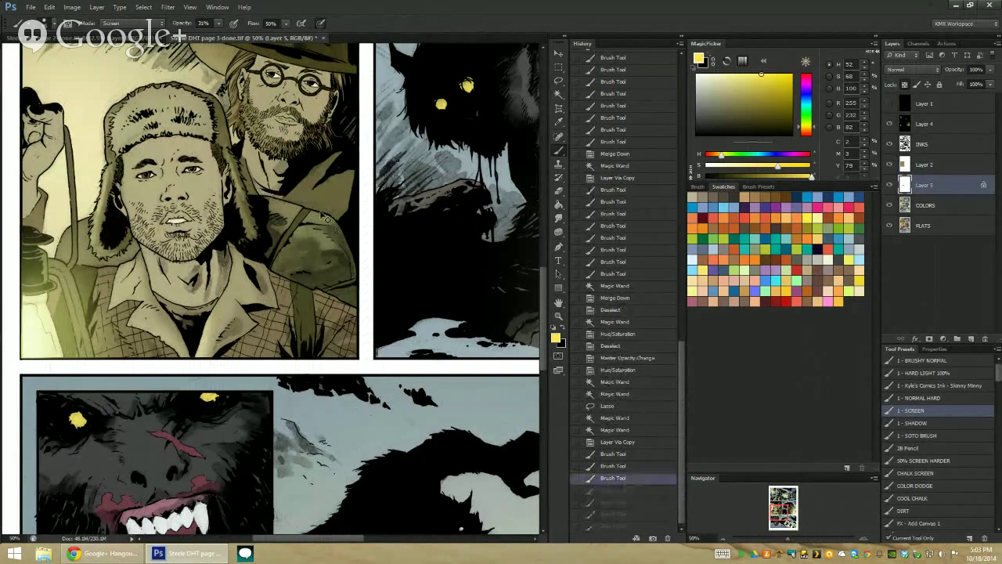
key(ctrl+alt+z)
key(ctrl+alt+z)
drag(294, 208, 294, 205)
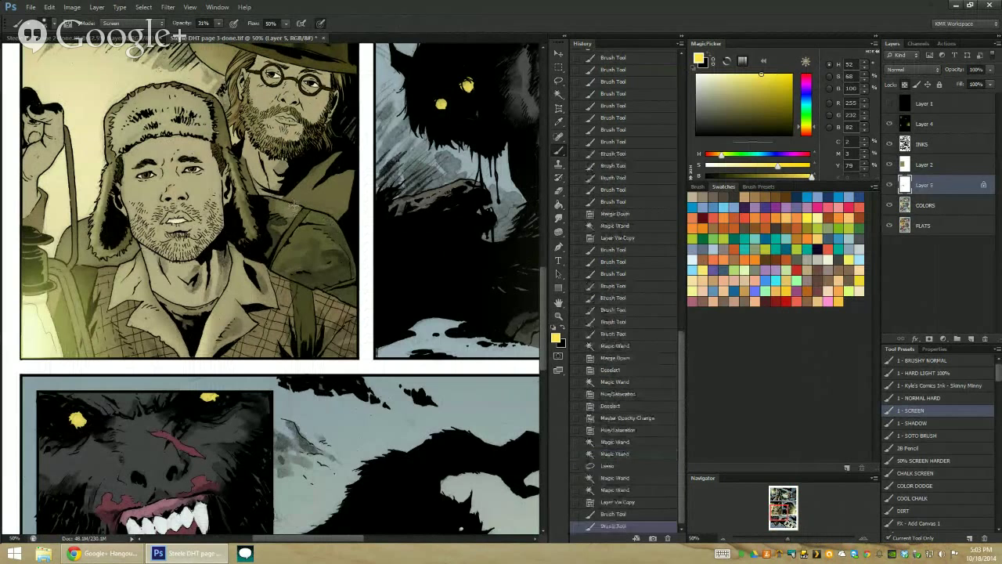
Paint sampled olive shading on the jacket with the soft normal-mode Soto brush
alt+click(334, 180)
click(955, 437)
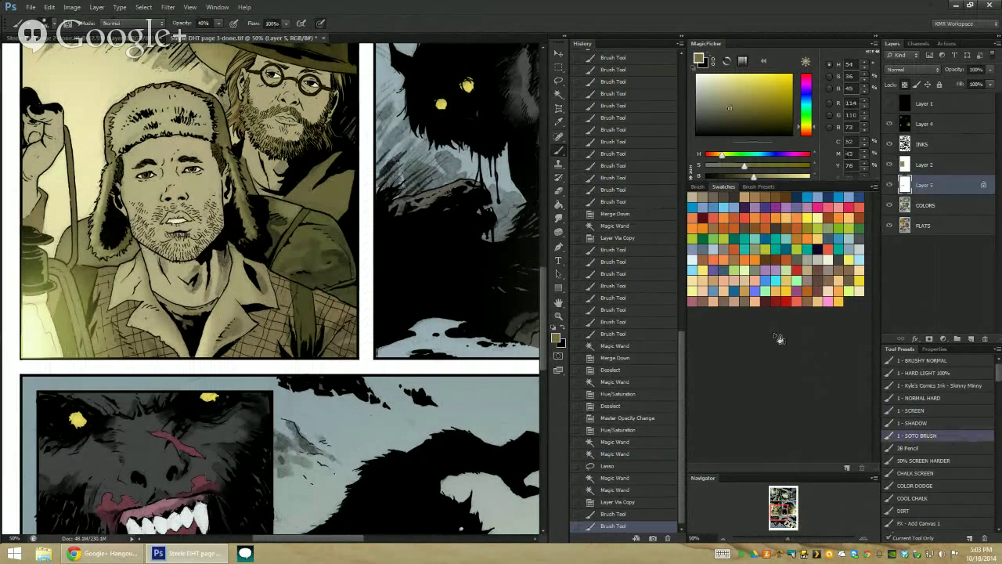
drag(301, 217, 329, 170)
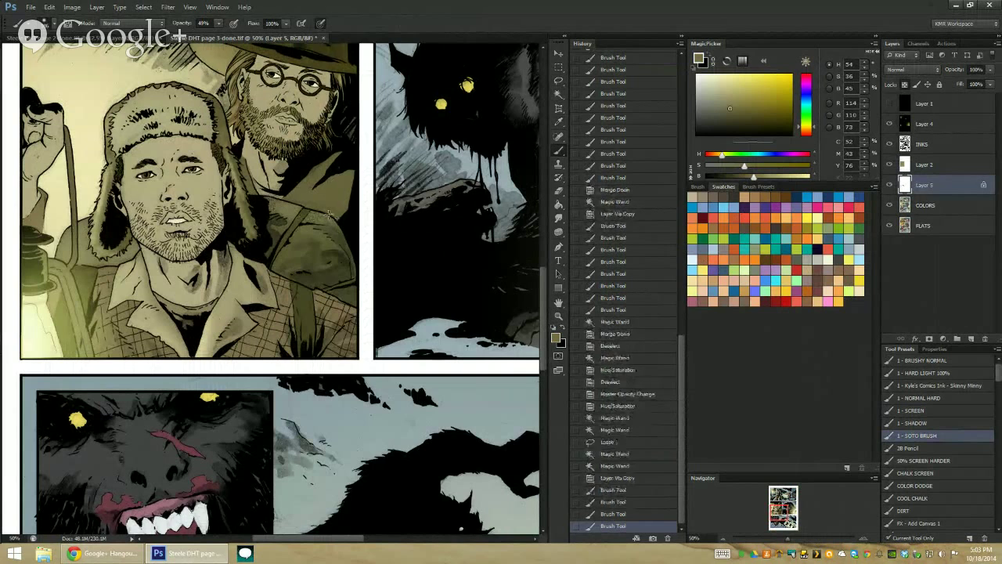
key(ctrl+alt+z)
key(ctrl+alt+z)
alt+click(312, 195)
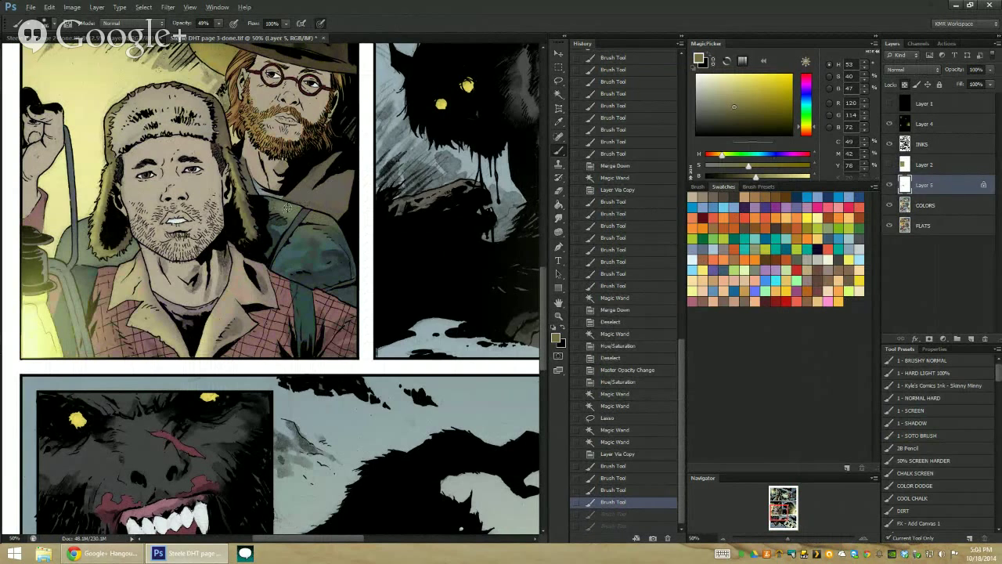
key(ctrl+alt+z)
key(ctrl+alt+z)
key(ctrl+alt+z)
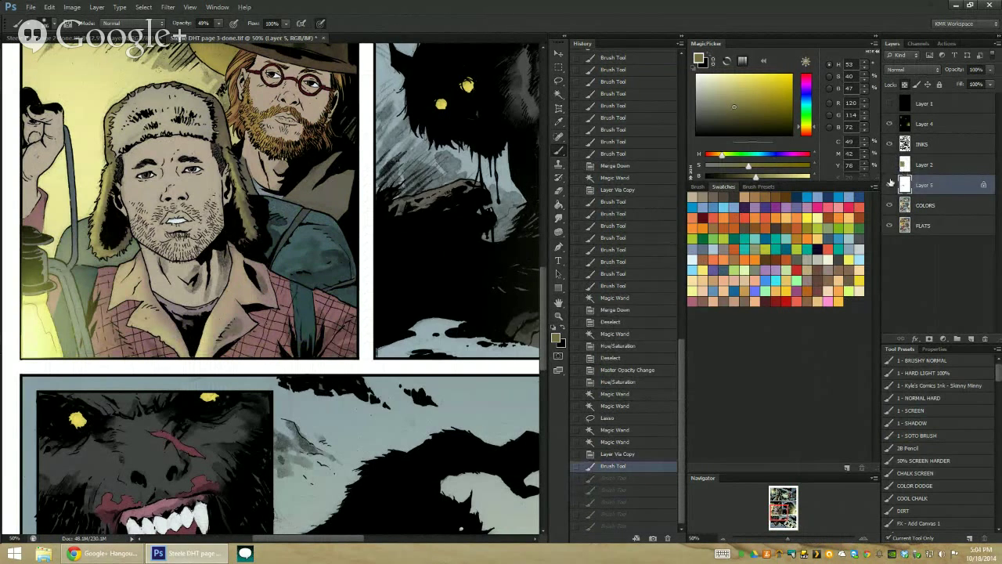
Merge Layer 2 down into COLORS
click(926, 163)
right_click(940, 164)
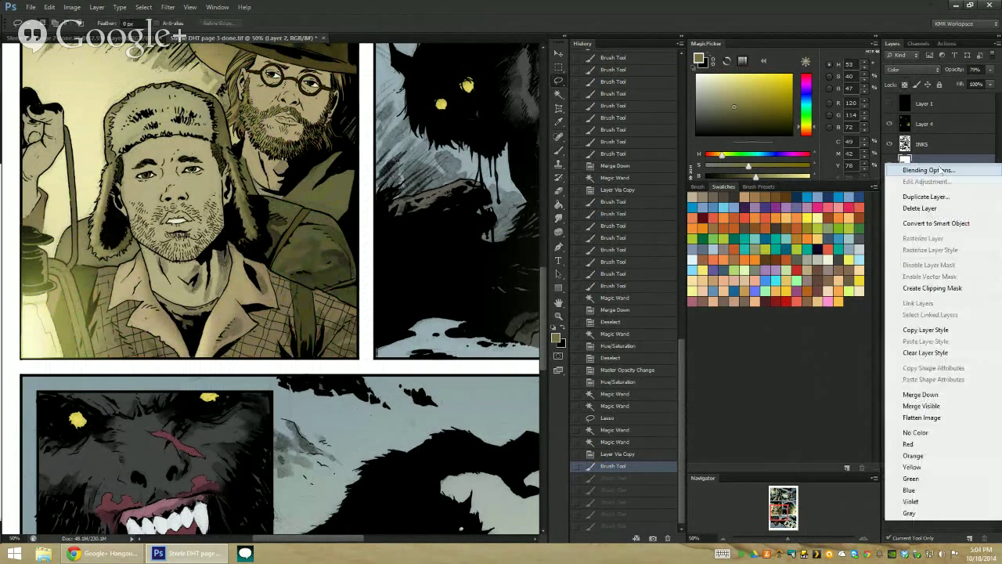
click(909, 383)
key(l)
key(ctrl+z)
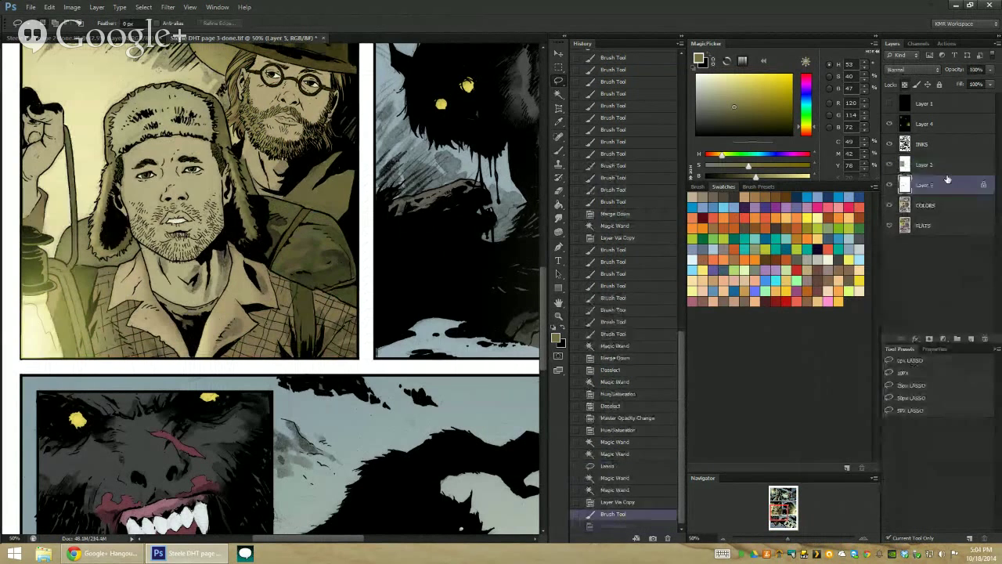
click(925, 163)
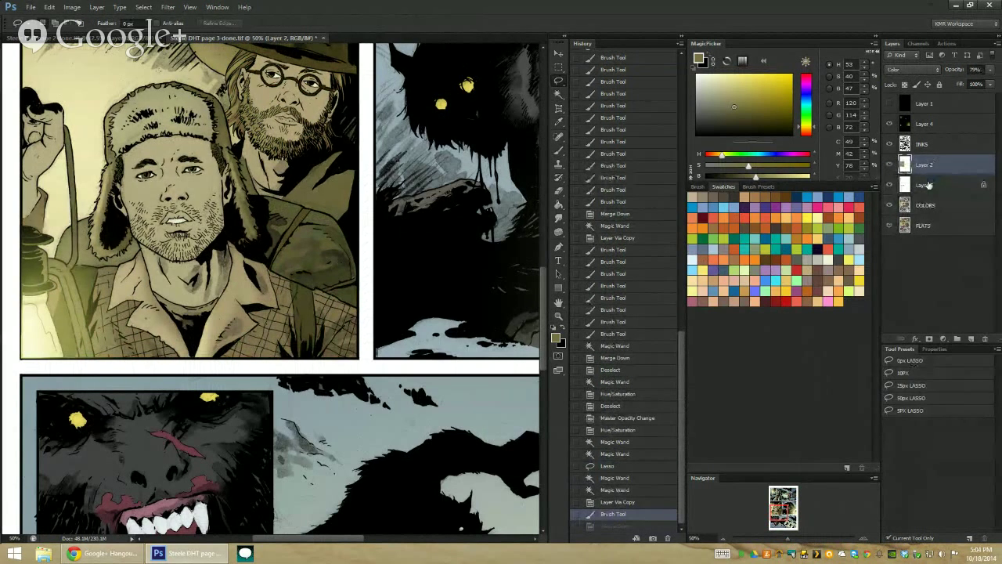
right_click(936, 176)
click(877, 414)
right_click(939, 164)
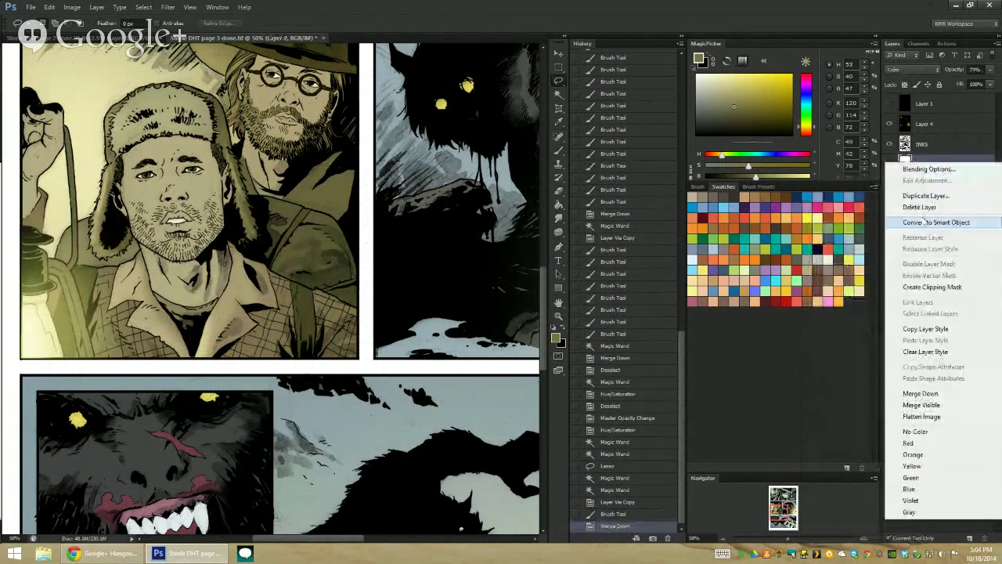
click(932, 382)
Select the jacket's flat colour and paint sampled lighter khaki shading onto it
key(w)
click(312, 196)
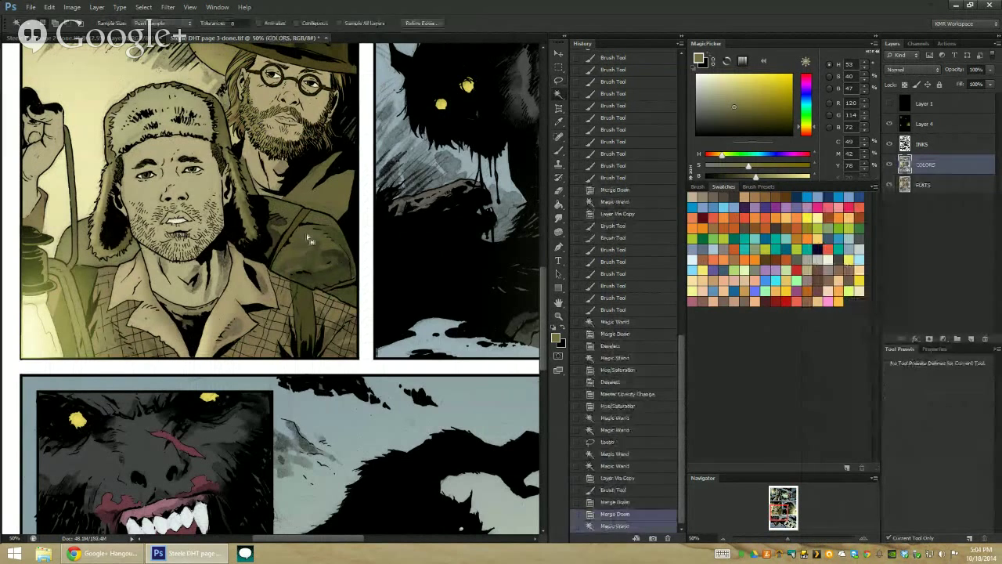
key(b)
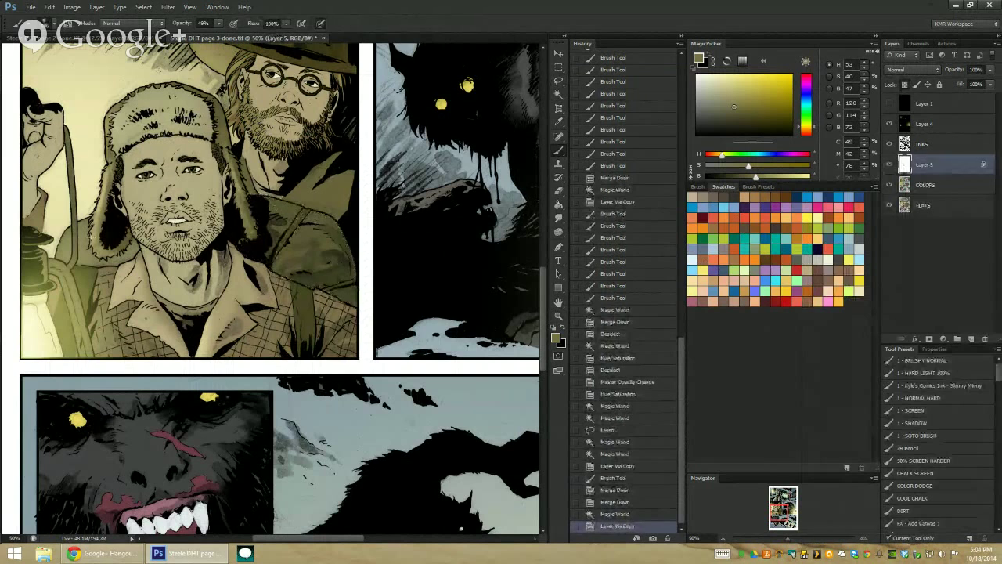
alt+click(266, 202)
mouse_move(288, 209)
mouse_down()
mouse_move(321, 235)
mouse_move(302, 234)
mouse_move(298, 219)
mouse_up()
mouse_move(285, 231)
mouse_down()
mouse_move(302, 215)
mouse_move(280, 227)
mouse_move(294, 219)
mouse_up()
drag(282, 231, 284, 223)
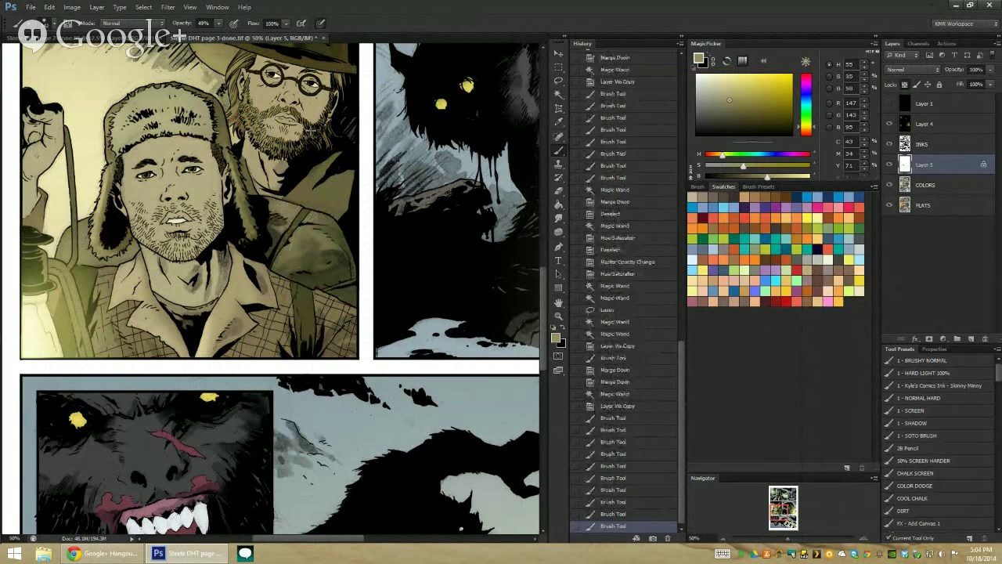
click(558, 316)
drag(259, 329, 209, 333)
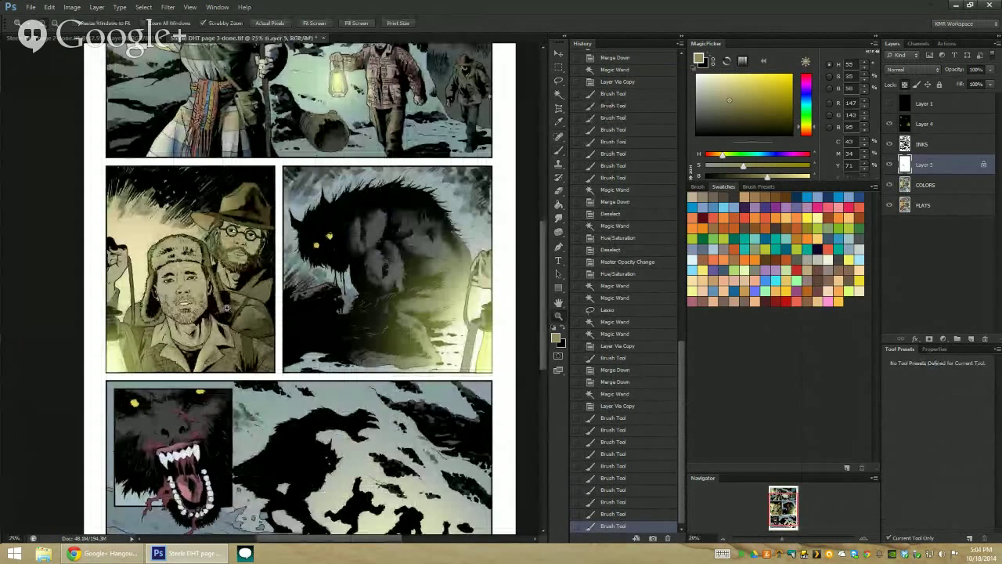
Merge the shading layer into COLORS and copy a new figure colour area onto Layer 5
click(222, 286)
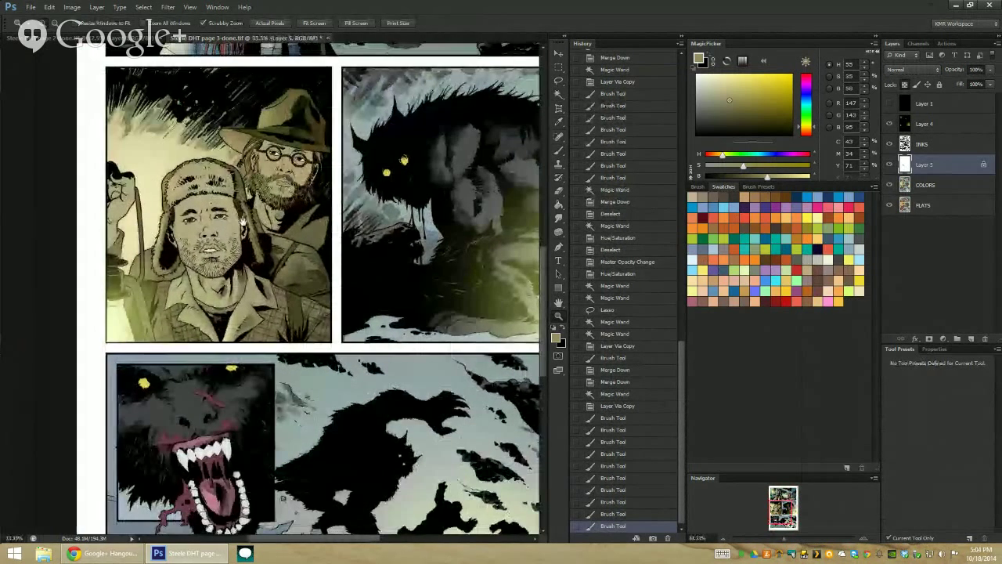
drag(208, 276, 235, 229)
key(w)
click(229, 218)
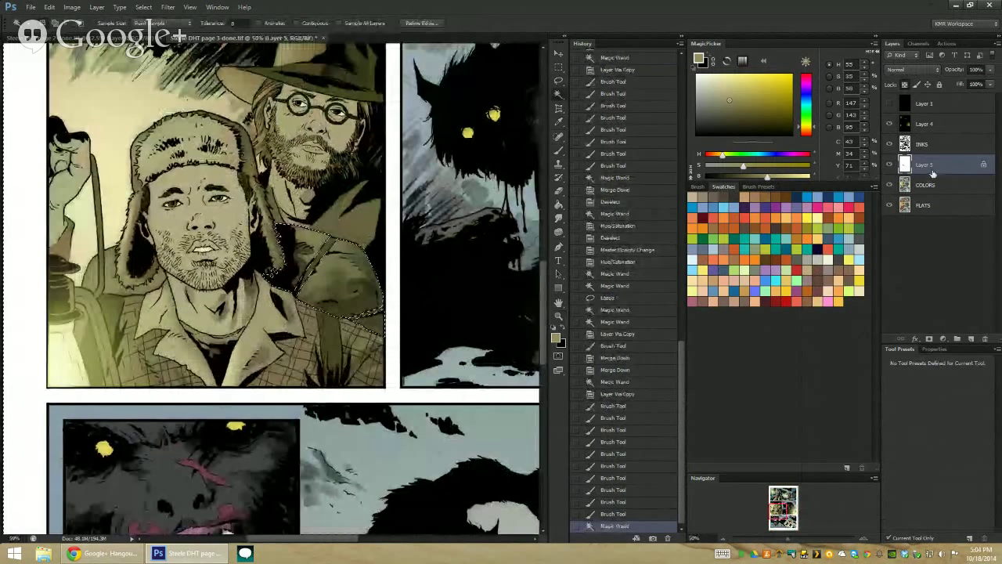
key(ctrl+e)
key(ctrl+d)
click(216, 119)
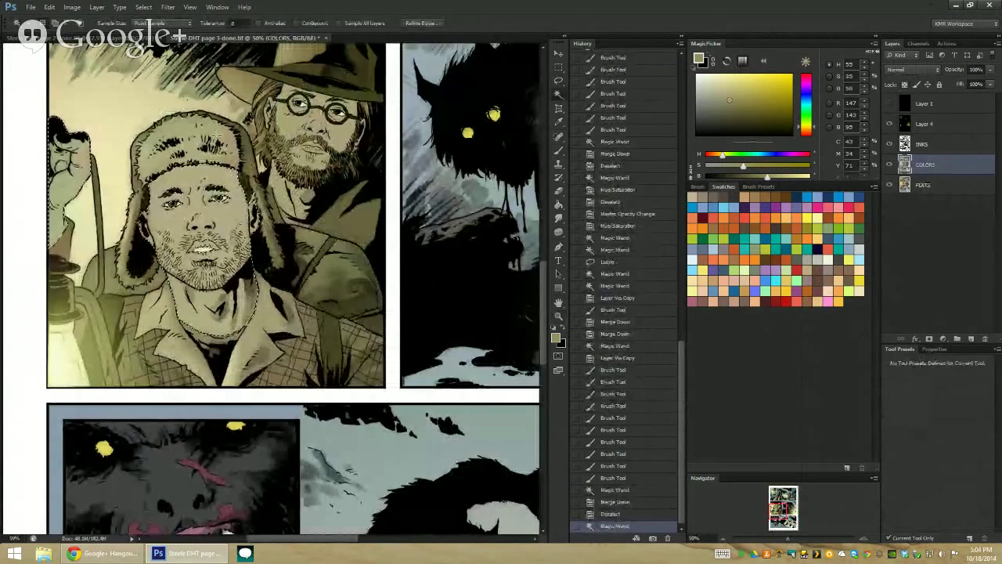
key(ctrl+j)
Lasso and move an area on the front man's face, then deselect
key(z)
click(208, 204)
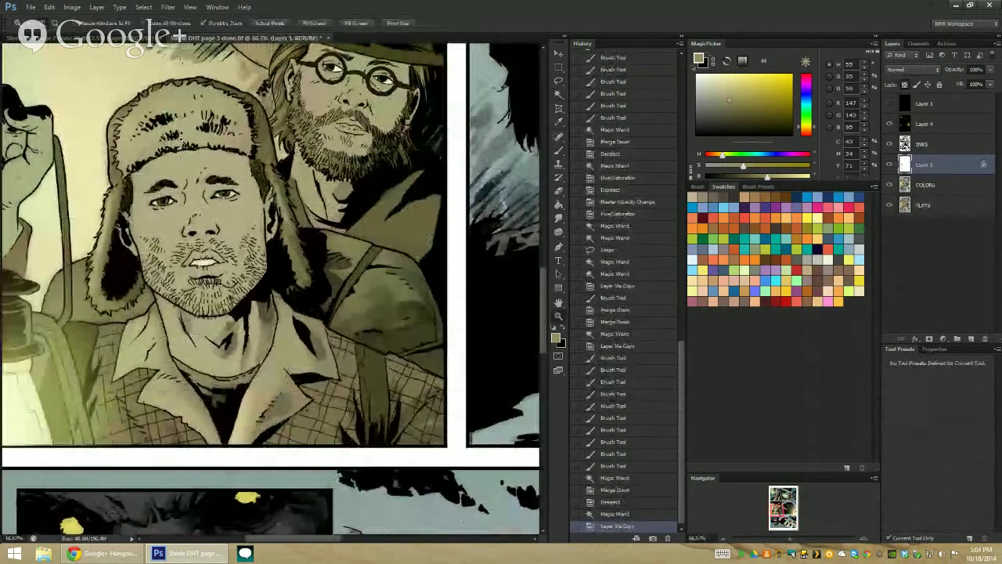
click(180, 138)
key(l)
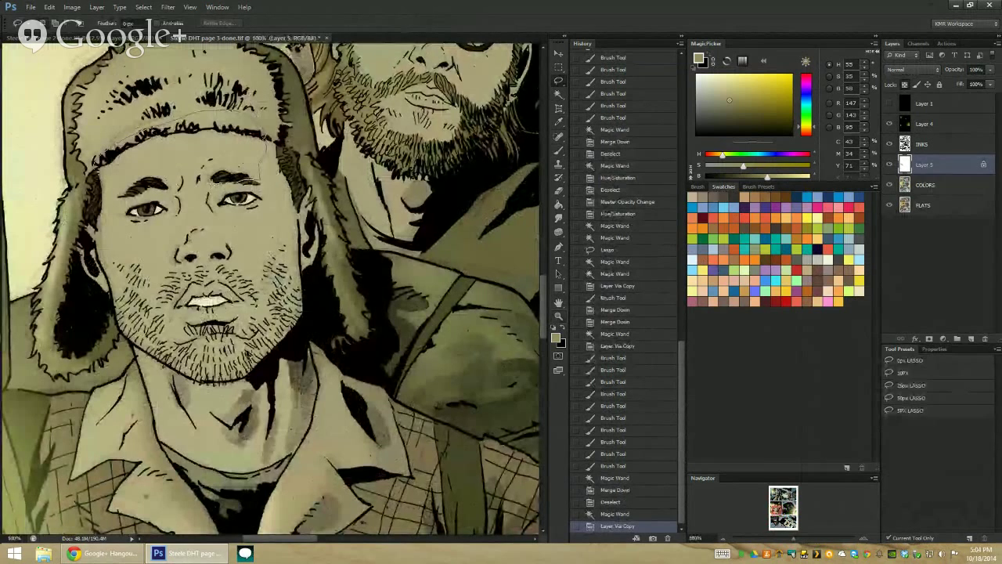
drag(208, 195, 259, 141)
drag(493, 364, 551, 301)
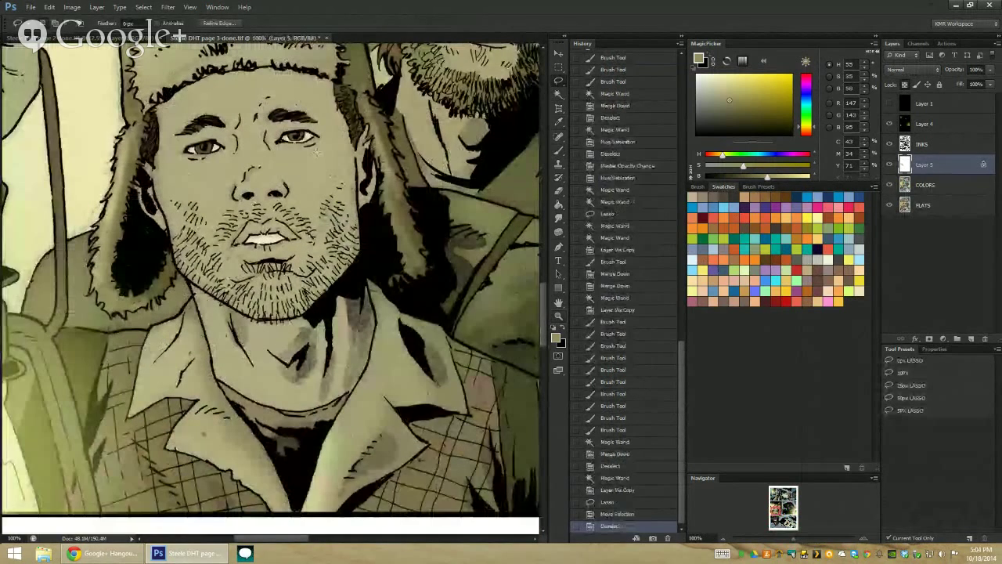
key(ctrl+d)
key(z)
alt+click(462, 337)
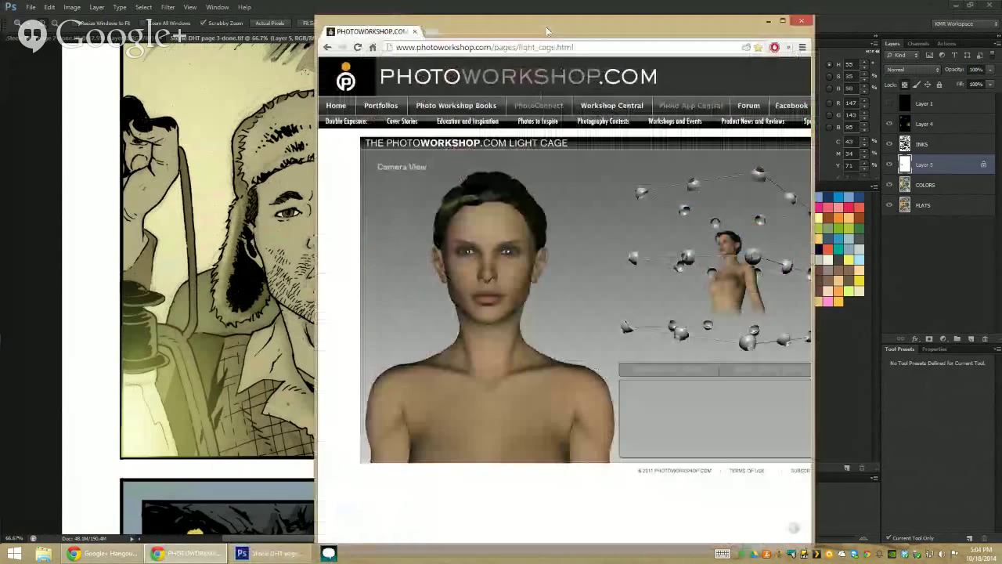
Arrange the Light Cage browser window beside the Photoshop comic page
key(super+Right)
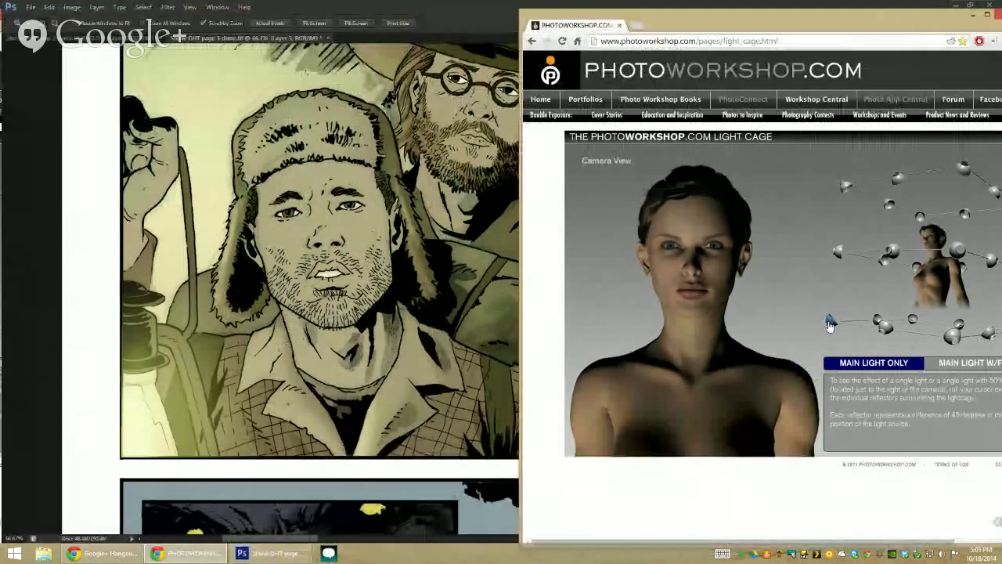
drag(827, 23, 748, 33)
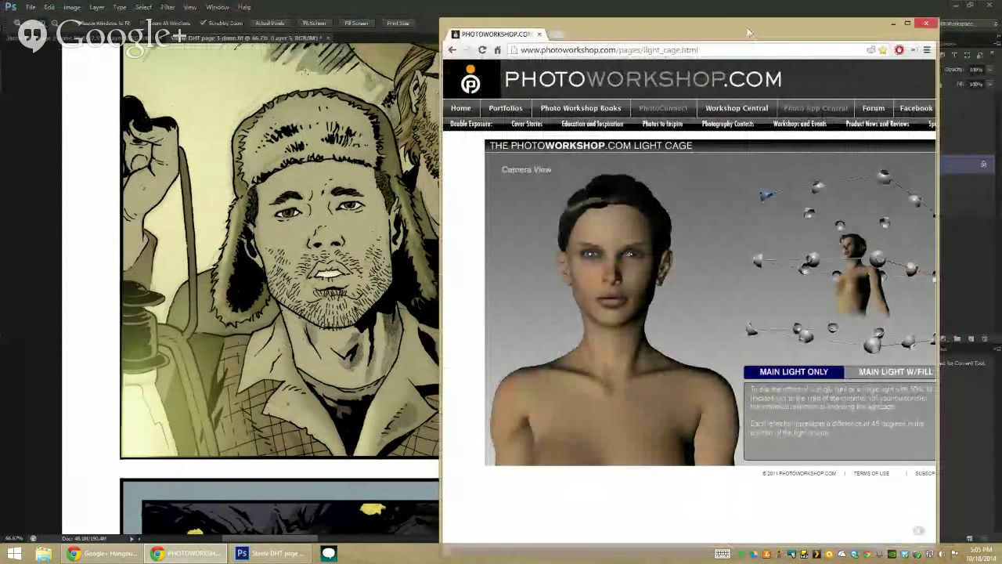
drag(936, 45, 767, 50)
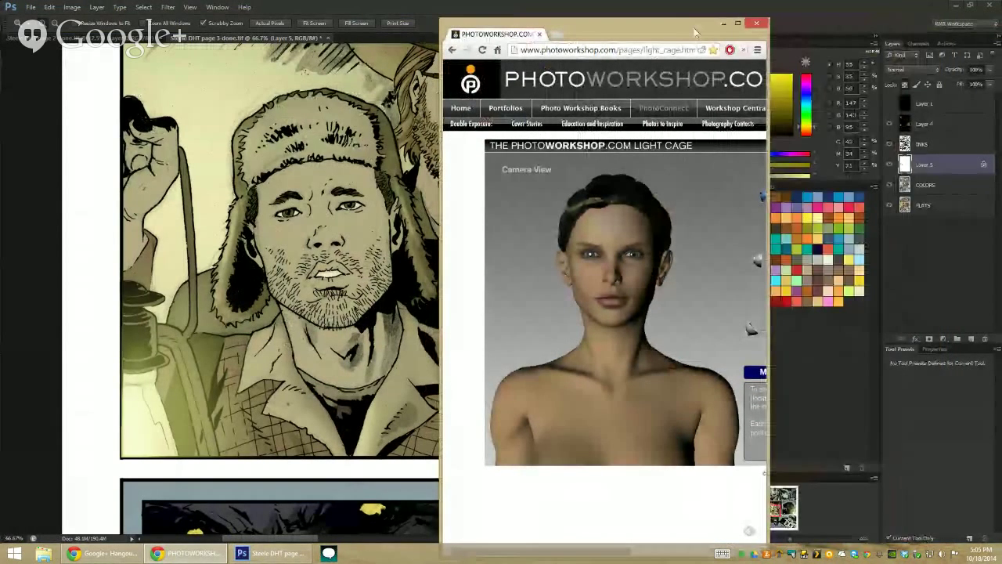
drag(695, 32, 839, 55)
double_click(717, 16)
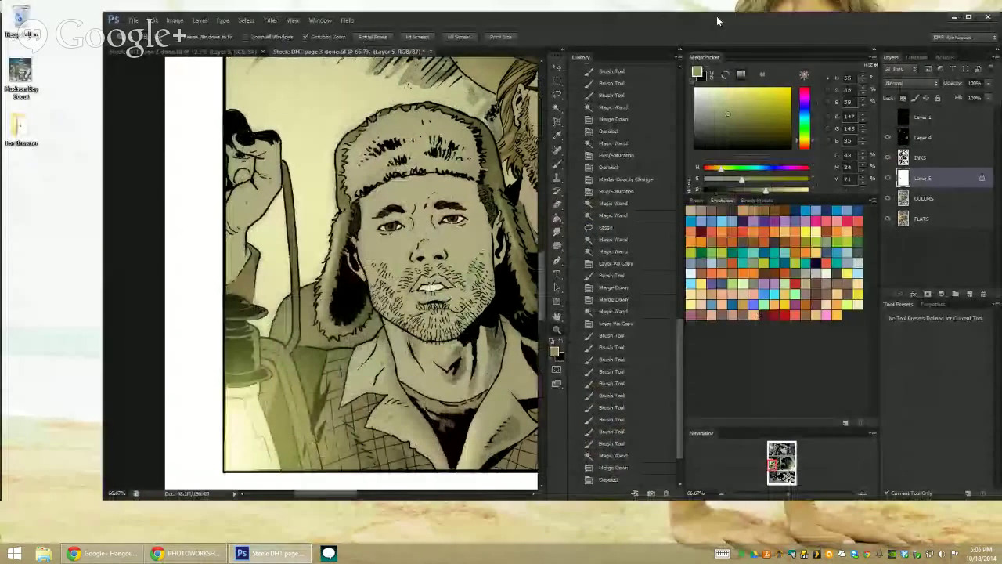
key(super+Left)
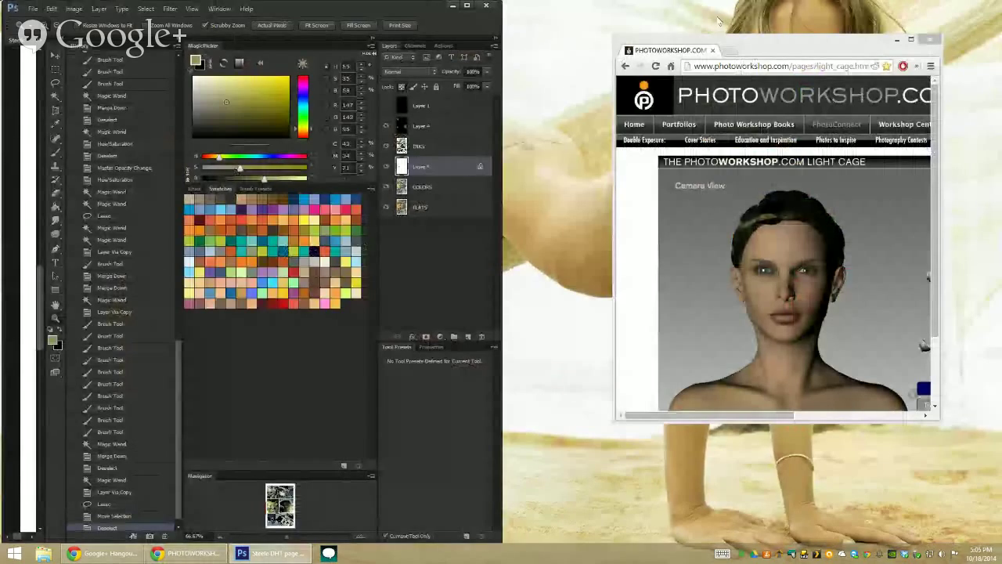
mouse_move(376, 8)
mouse_down()
mouse_move(584, 18)
mouse_move(532, 19)
mouse_up()
drag(720, 31, 668, 24)
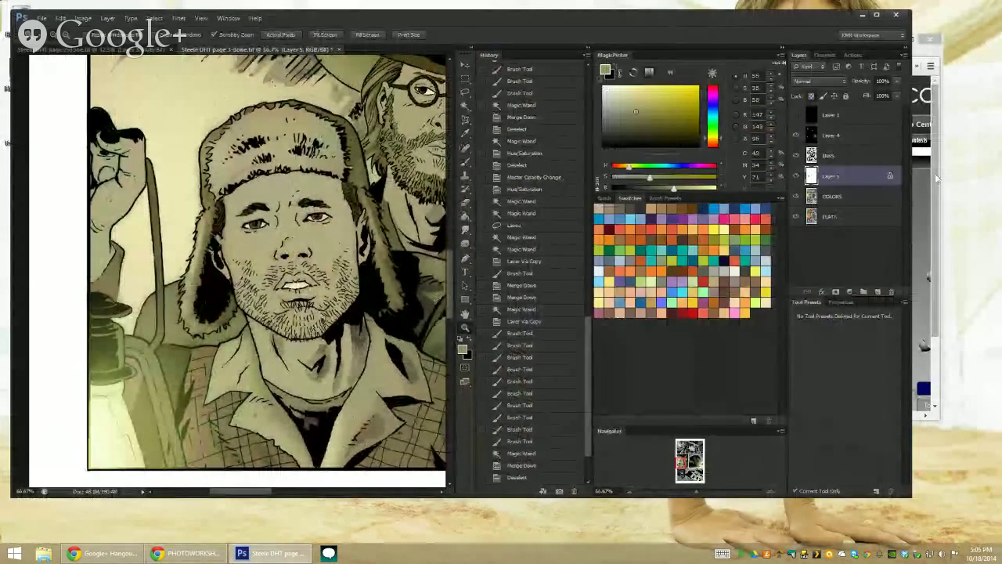
click(928, 39)
mouse_move(805, 51)
mouse_down()
mouse_move(842, 59)
mouse_move(956, 36)
mouse_move(740, 12)
mouse_move(616, 37)
mouse_up()
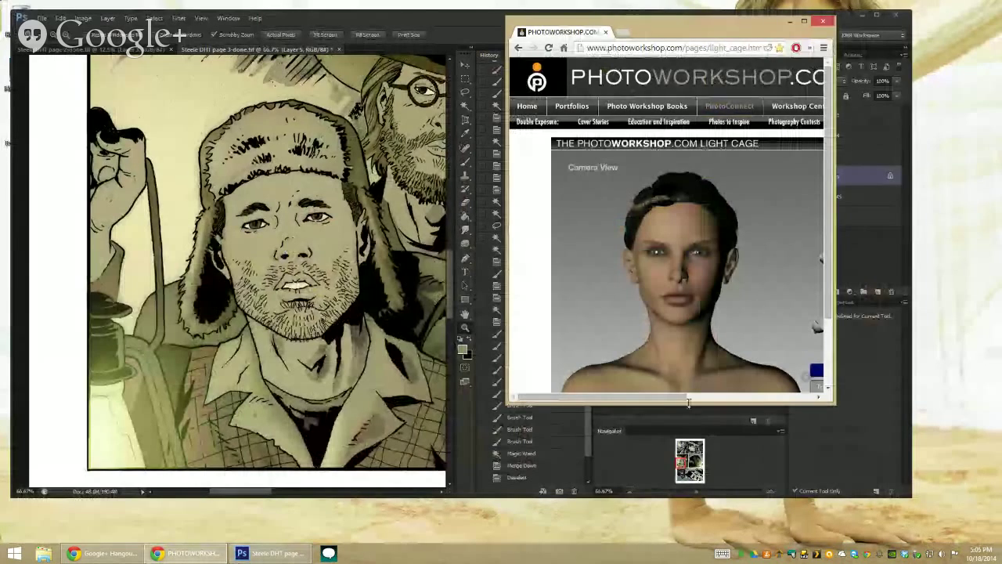
drag(603, 396, 683, 397)
Side-light the model's face from the lower-left reflector, then maximize Photoshop again
click(757, 371)
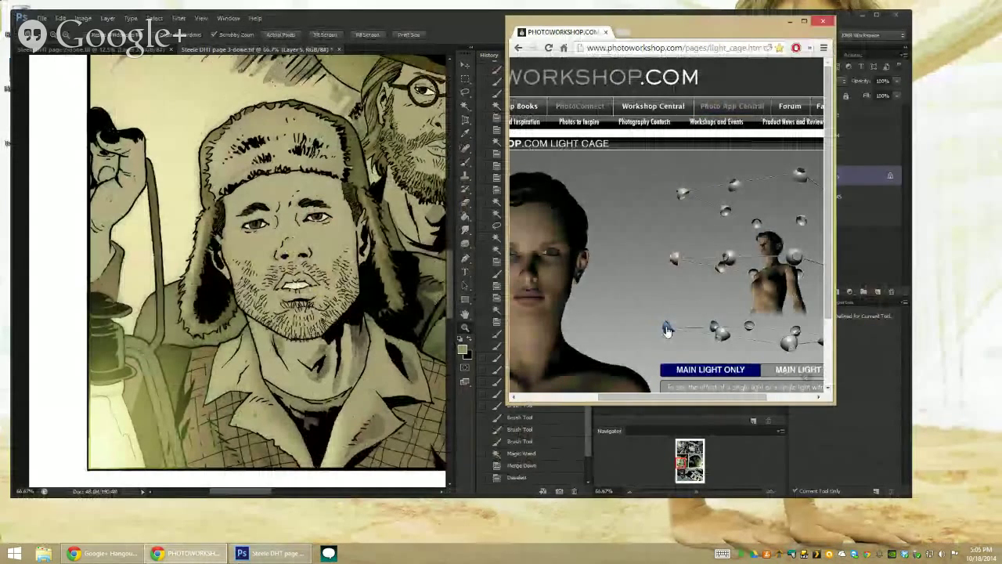
drag(640, 31, 834, 48)
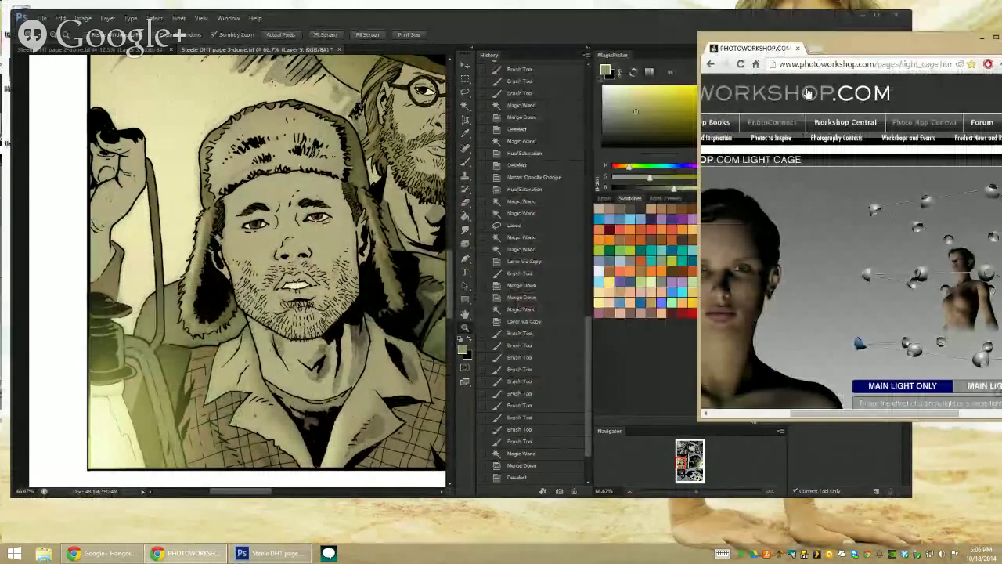
drag(700, 206, 812, 208)
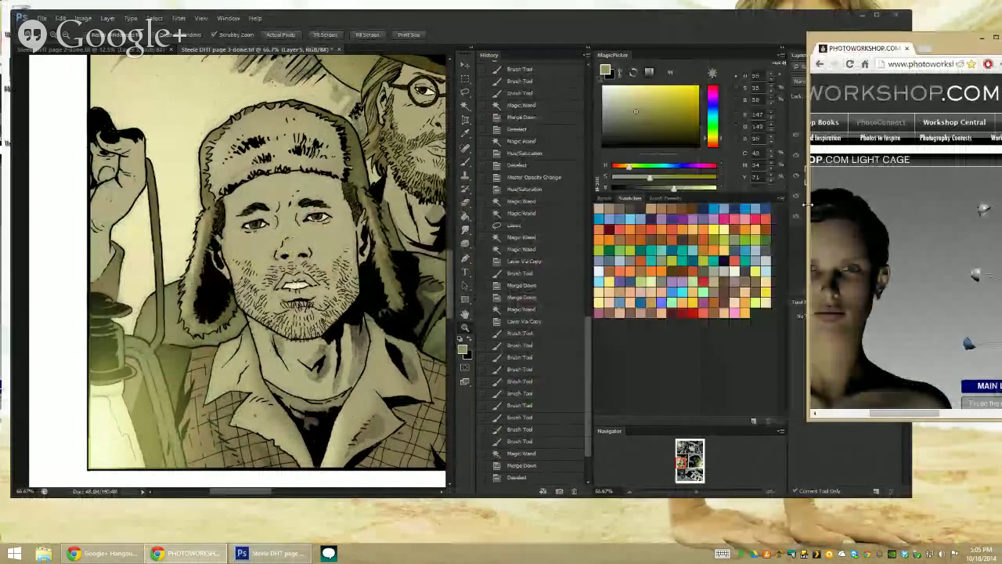
drag(917, 417, 889, 415)
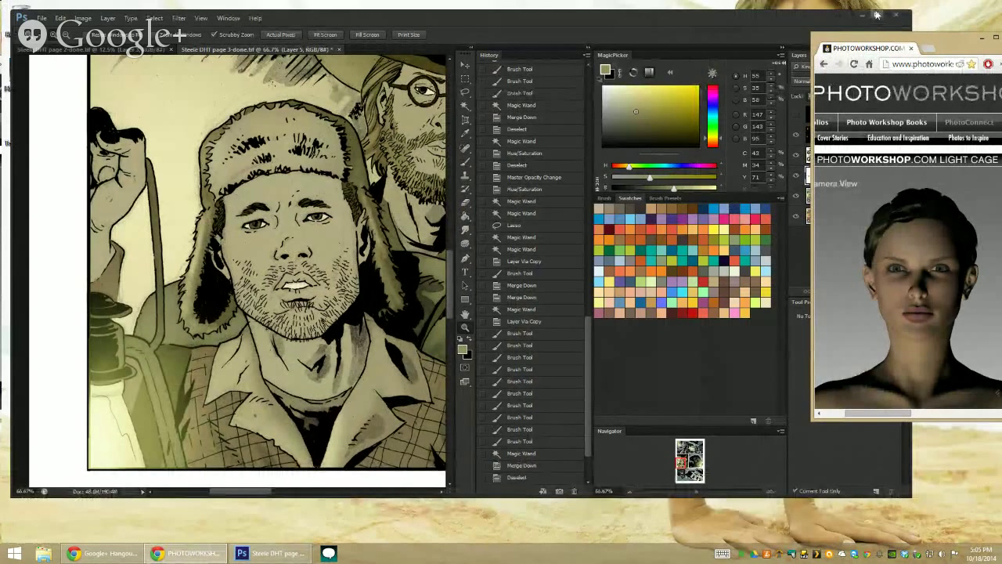
click(877, 17)
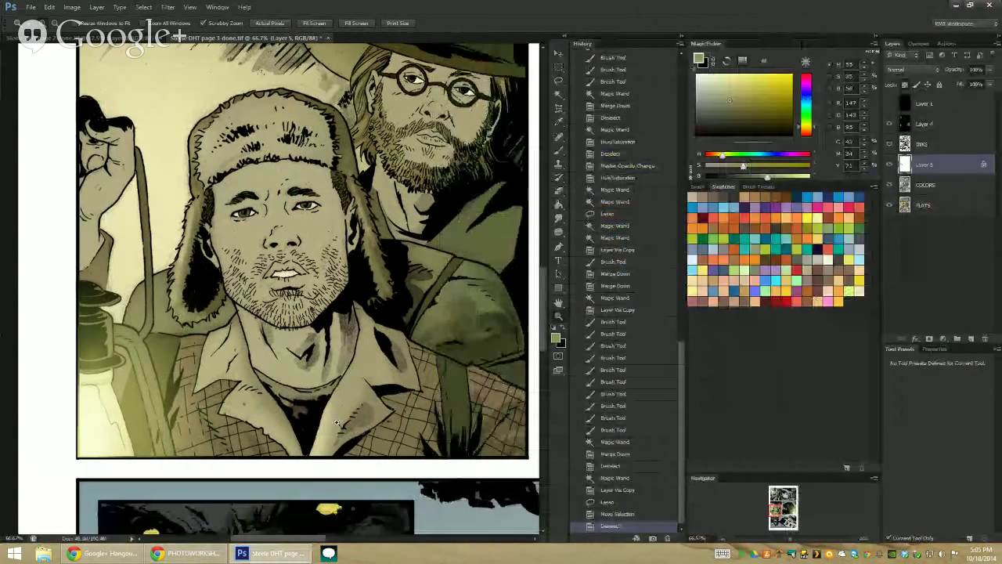
Close the Chrome Light Cage window and switch to the Lasso tool
click(188, 553)
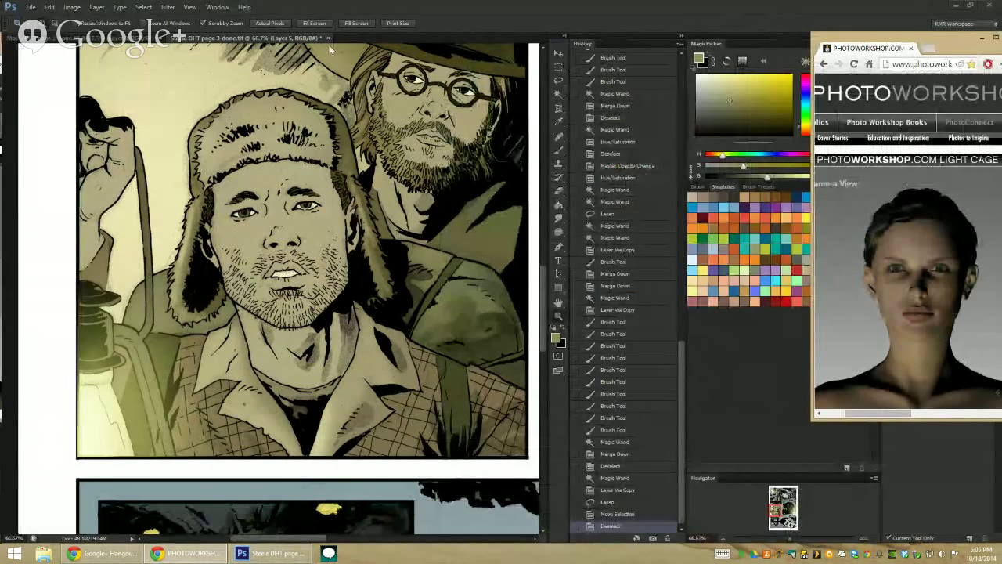
click(995, 37)
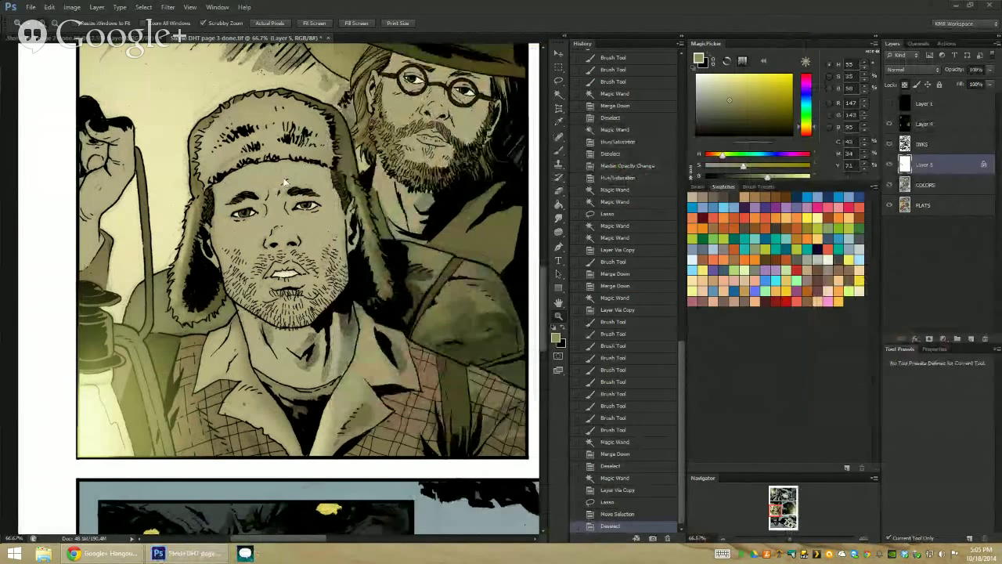
key(l)
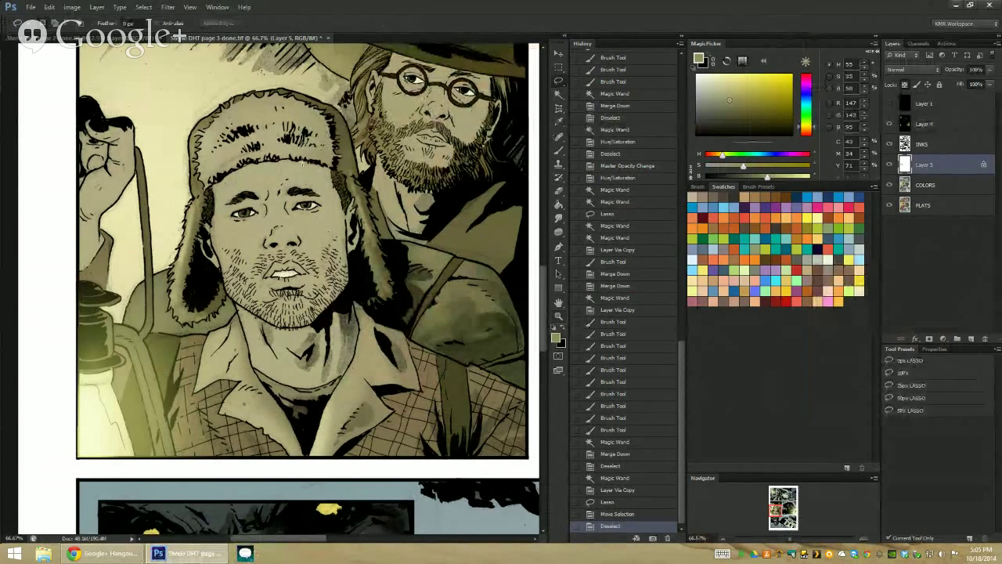
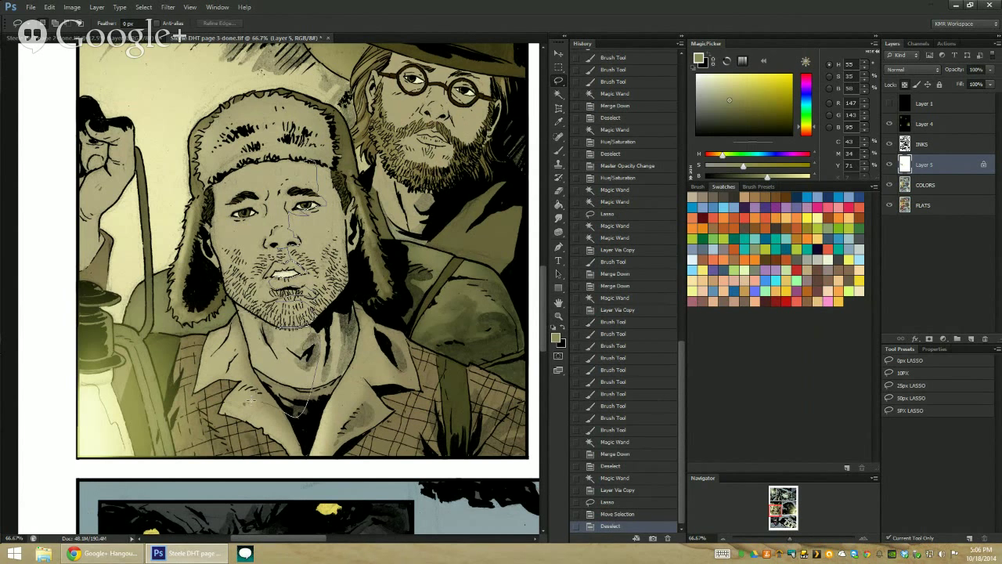
Lasso the fur-hatted man's face and collar, refining the outline at eyes, nose and neck
drag(252, 150, 235, 150)
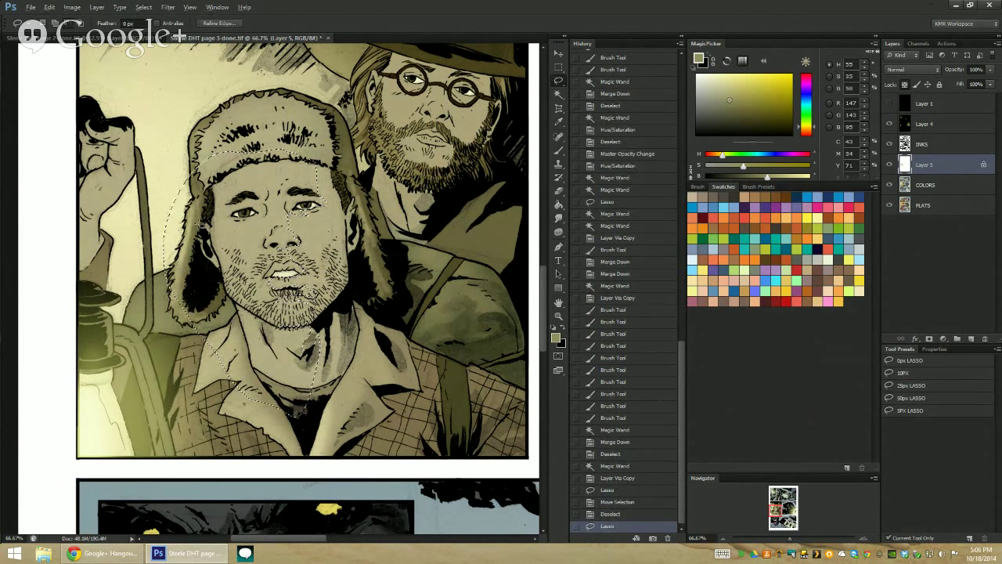
shift+drag(206, 210, 205, 259)
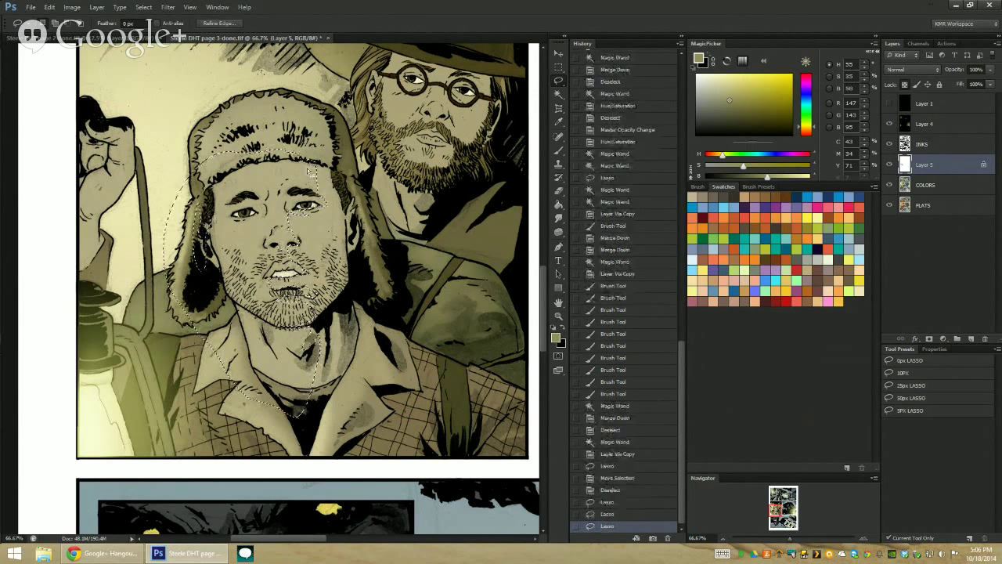
drag(311, 163, 282, 245)
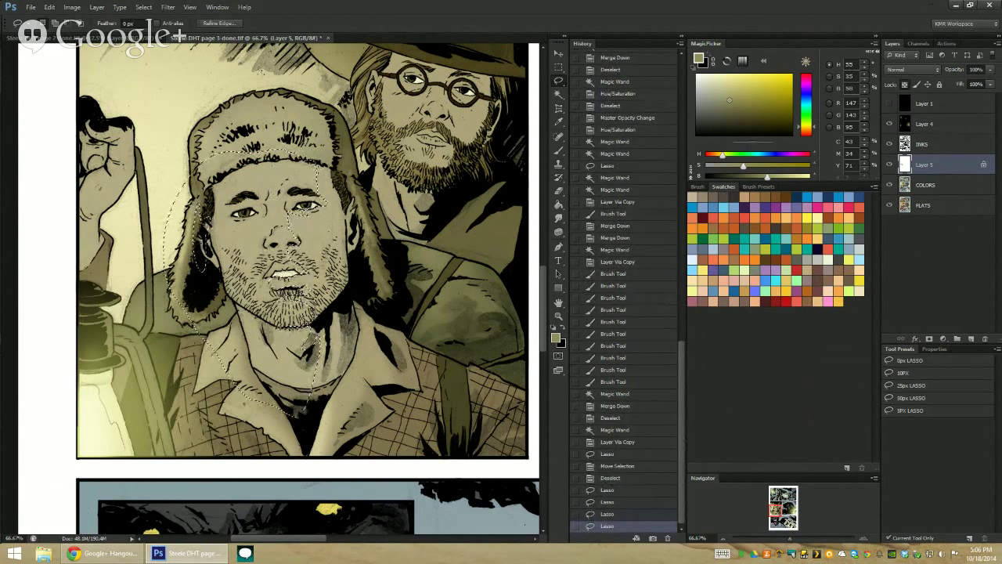
drag(309, 219, 314, 200)
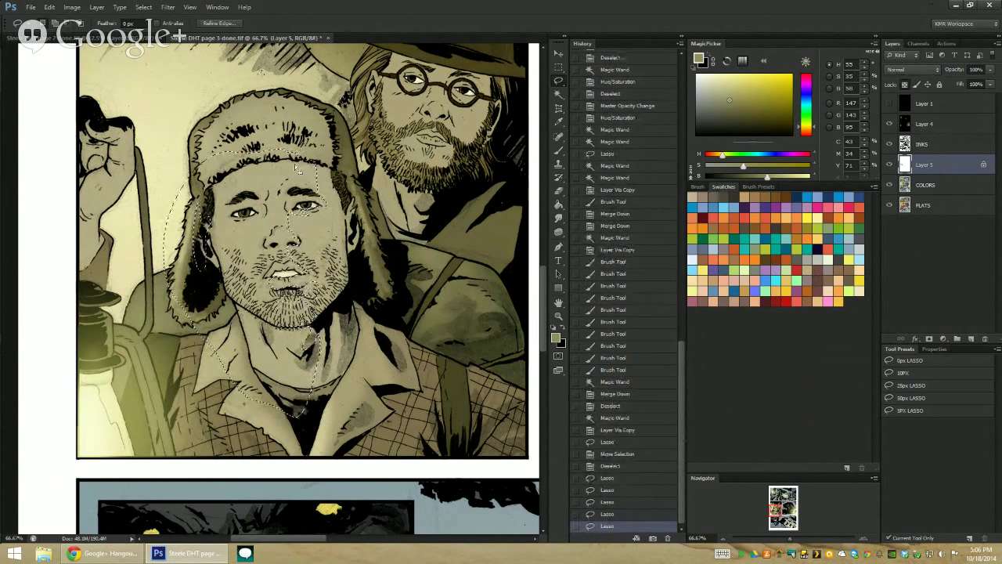
mouse_move(312, 338)
mouse_down()
mouse_move(337, 345)
mouse_move(300, 408)
mouse_up()
Paint a yellow glow across the face with the '1 - SCREEN' brush preset
key(z)
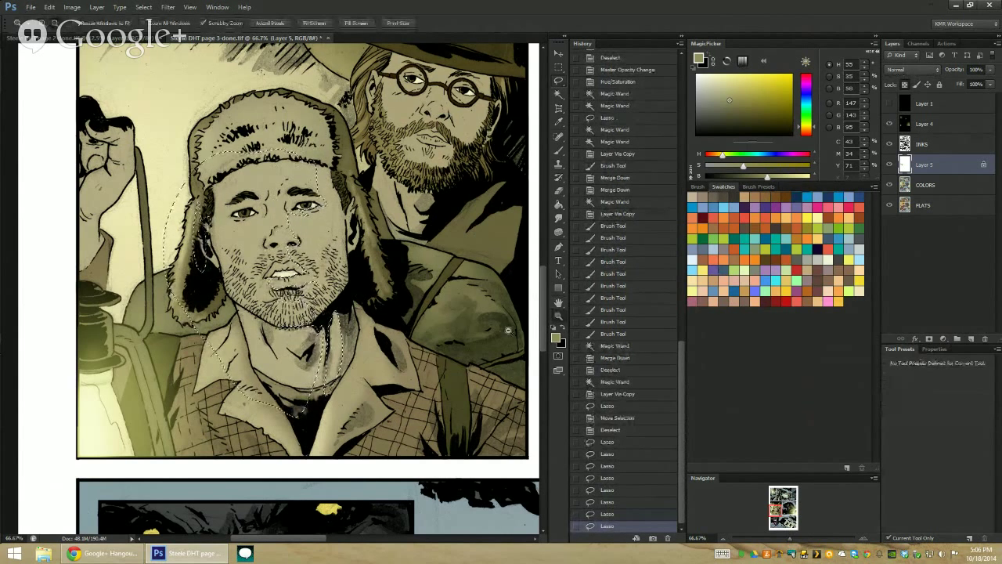
alt+click(515, 302)
key(b)
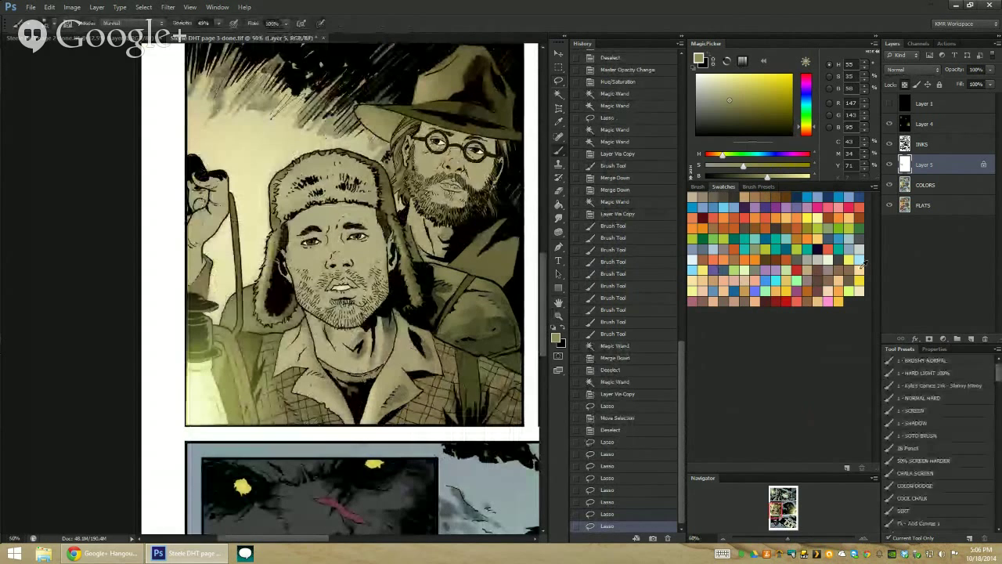
click(932, 412)
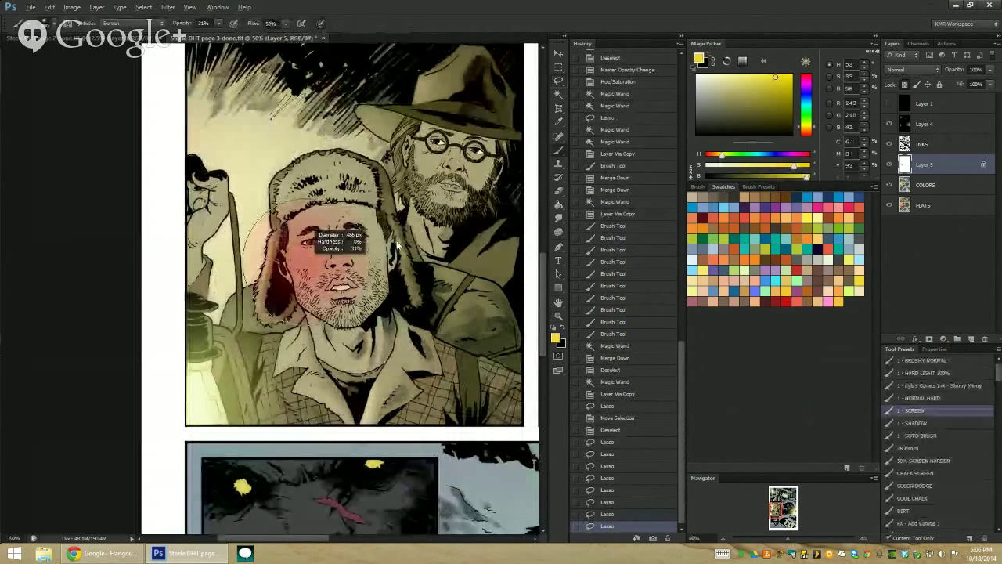
drag(333, 267, 352, 368)
drag(337, 302, 345, 368)
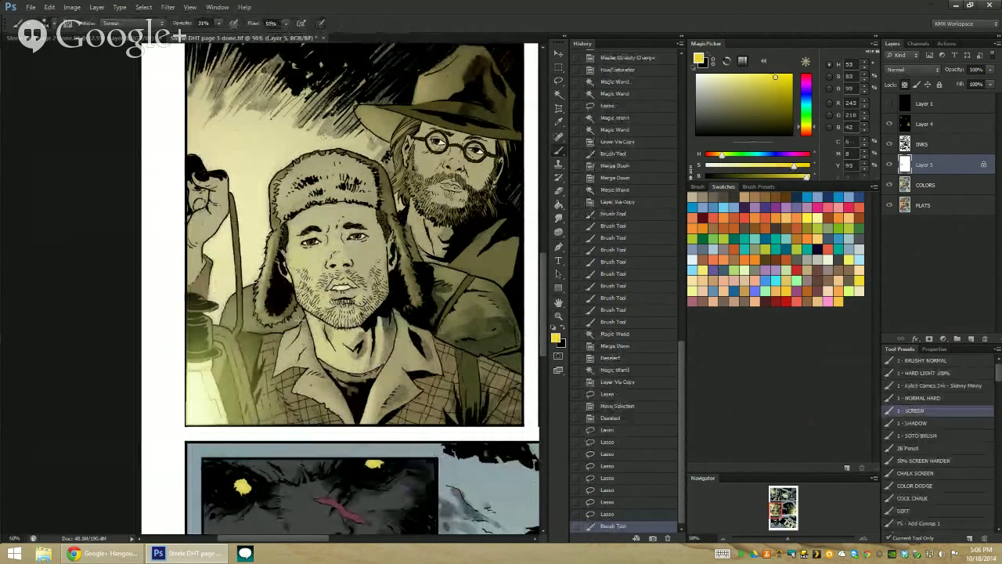
Zoom to 100% on the face, reselect it and brighten the forehead and brow
scroll(339, 232, up, 1)
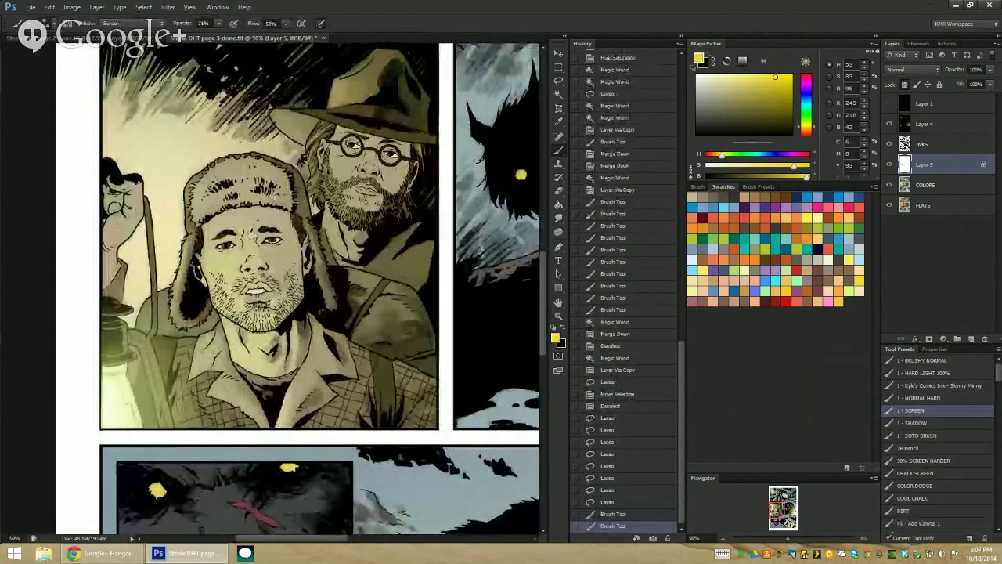
key(z)
click(257, 215)
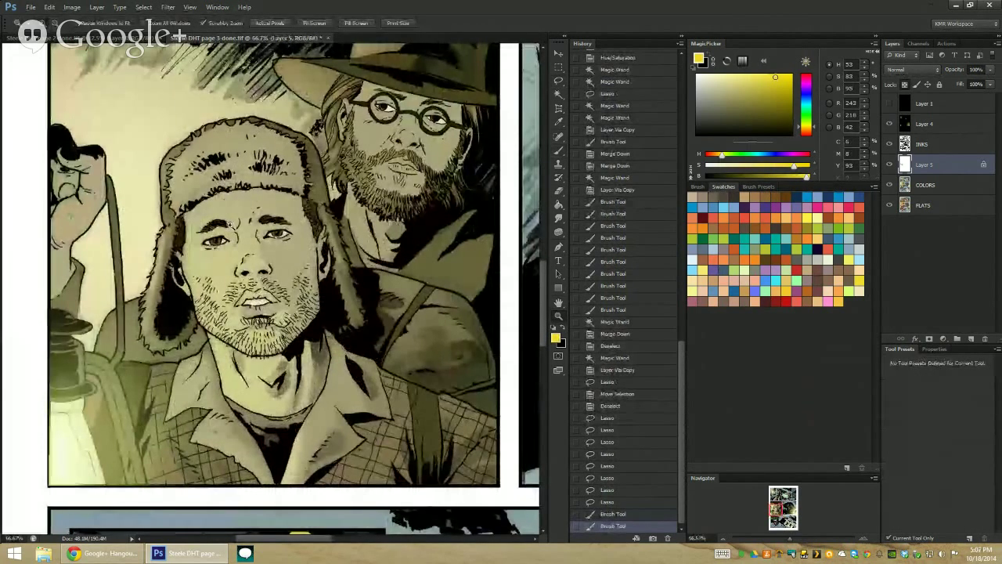
click(224, 225)
key(l)
drag(208, 223, 211, 227)
key(b)
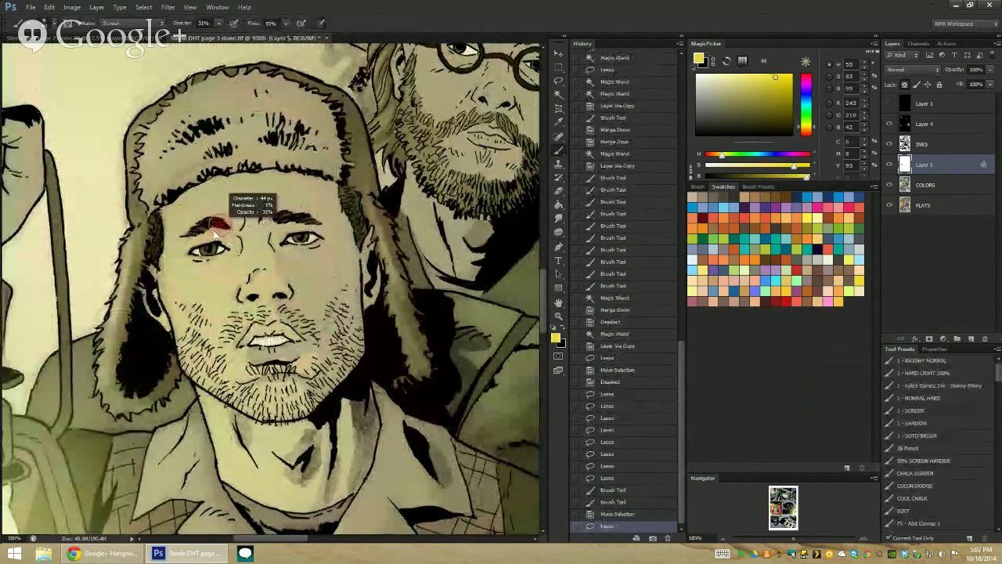
mouse_move(214, 235)
mouse_down()
mouse_move(215, 221)
mouse_move(214, 231)
mouse_move(233, 228)
mouse_move(205, 233)
mouse_move(316, 221)
mouse_up()
click(924, 410)
key(ctrl+d)
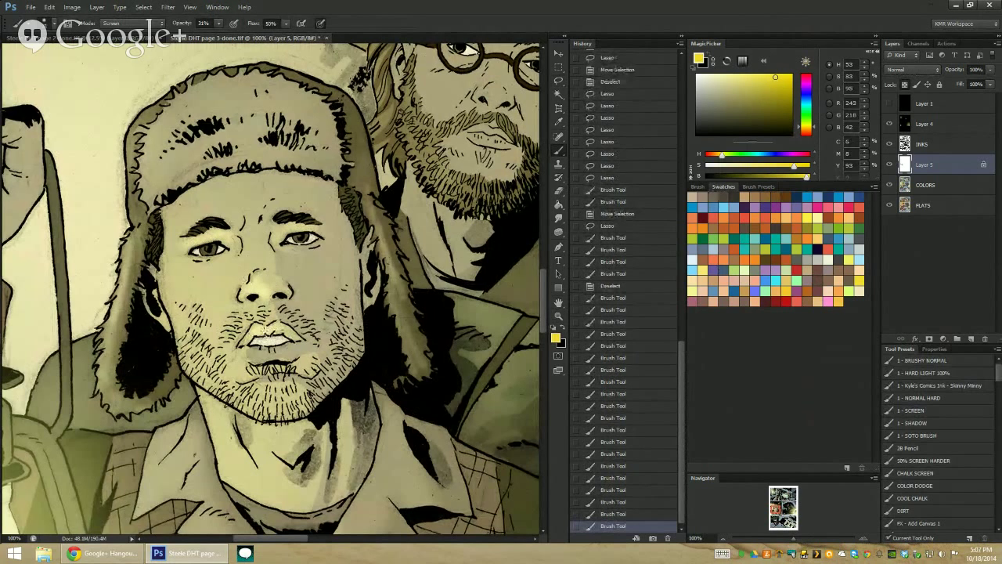
Paint soft Screen highlights on both cheeks and the neck
drag(267, 321, 265, 323)
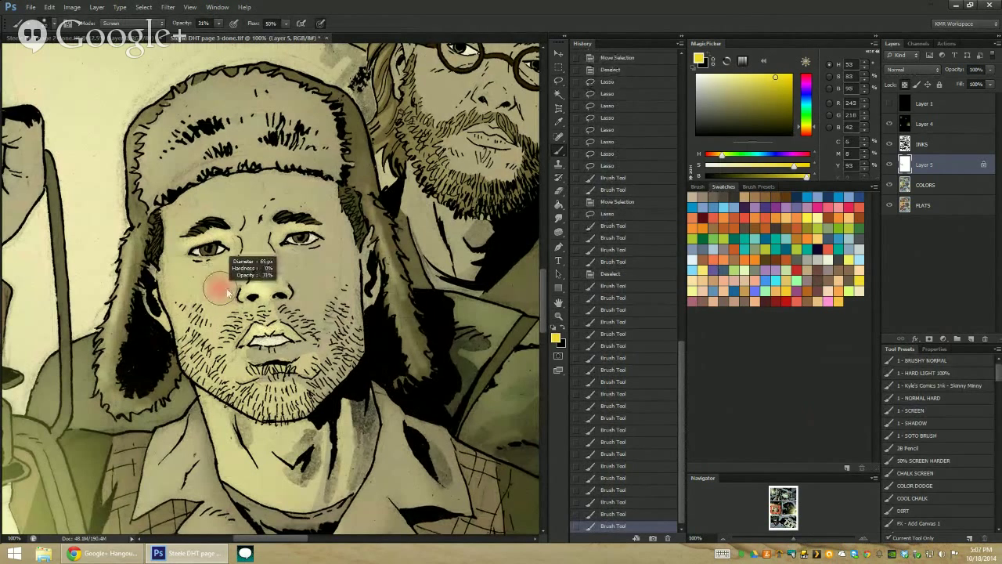
mouse_move(196, 309)
mouse_down()
mouse_move(179, 307)
mouse_move(184, 349)
mouse_up()
drag(207, 301, 232, 324)
drag(192, 375, 209, 407)
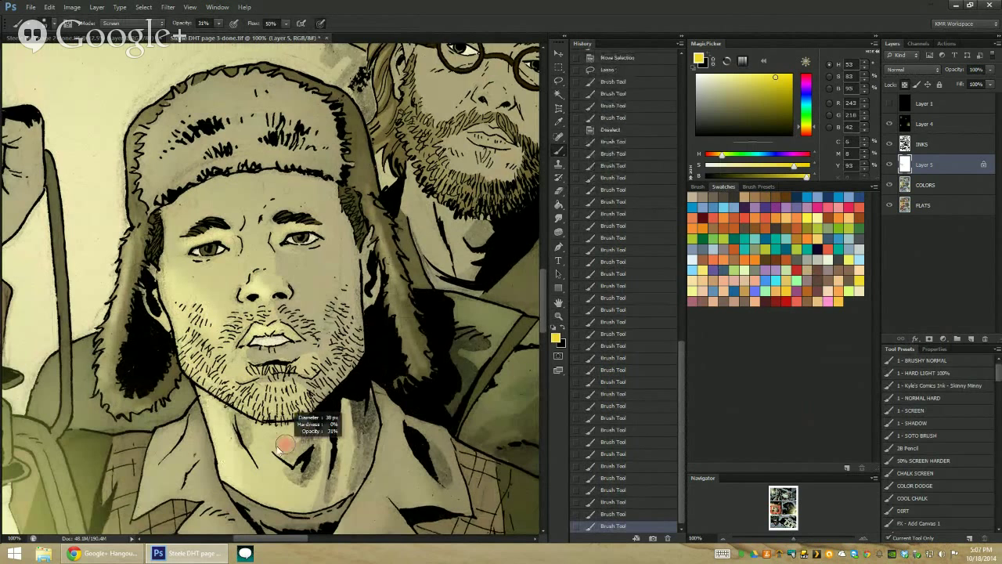
drag(250, 430, 255, 437)
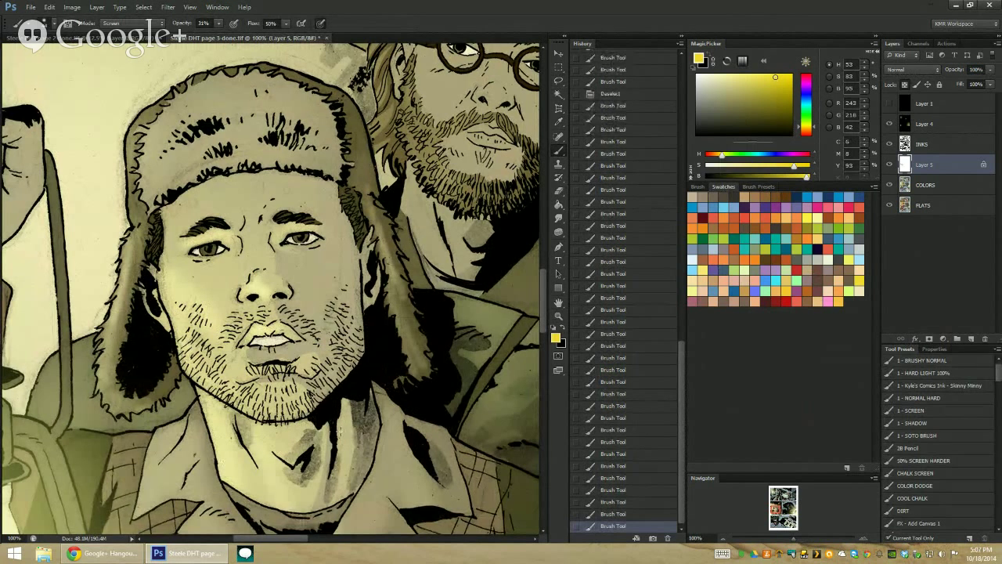
drag(342, 427, 342, 461)
drag(336, 458, 338, 513)
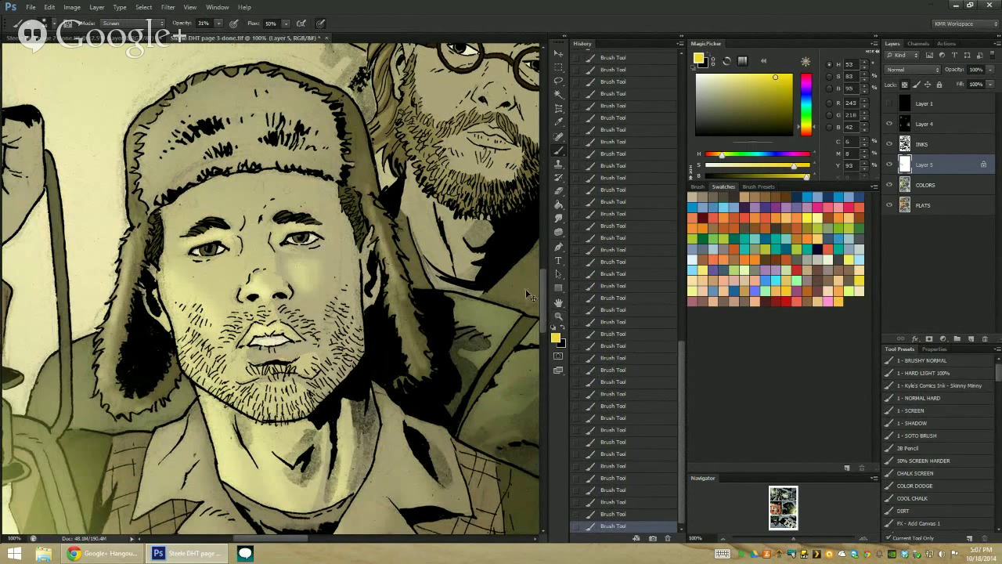
Undo the last neck strokes, then redo them to keep the final result
key(ctrl+alt+z)
key(ctrl+alt+z)
key(ctrl+alt+z)
key(ctrl+alt+z)
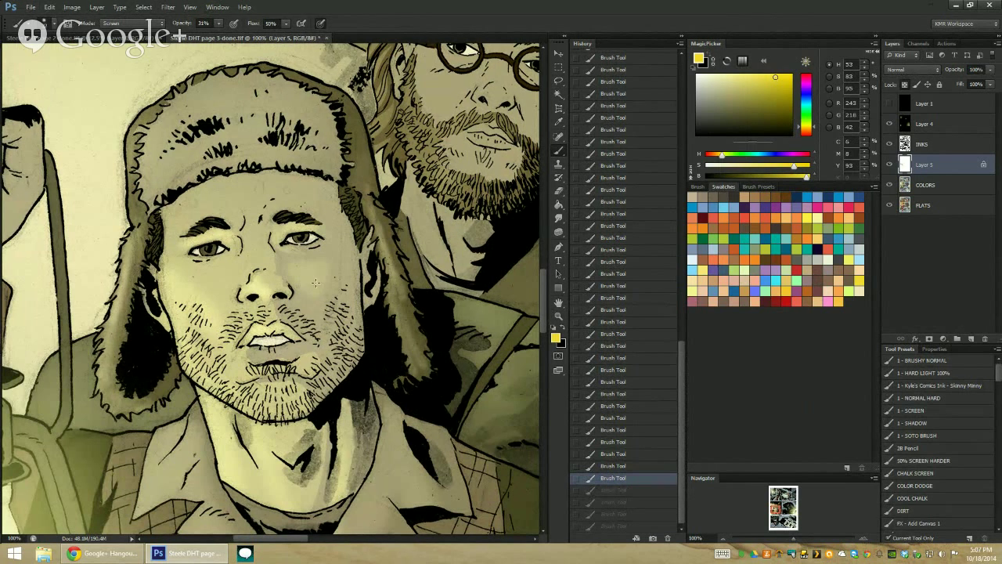
key(ctrl+shift+z)
key(ctrl+shift+z)
key(ctrl+shift+z)
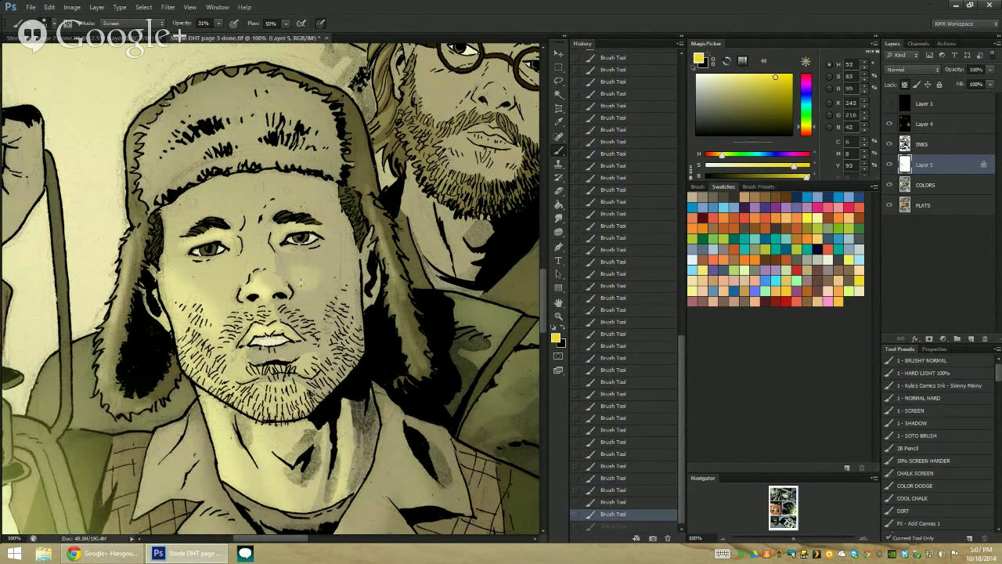
key(ctrl+shift+z)
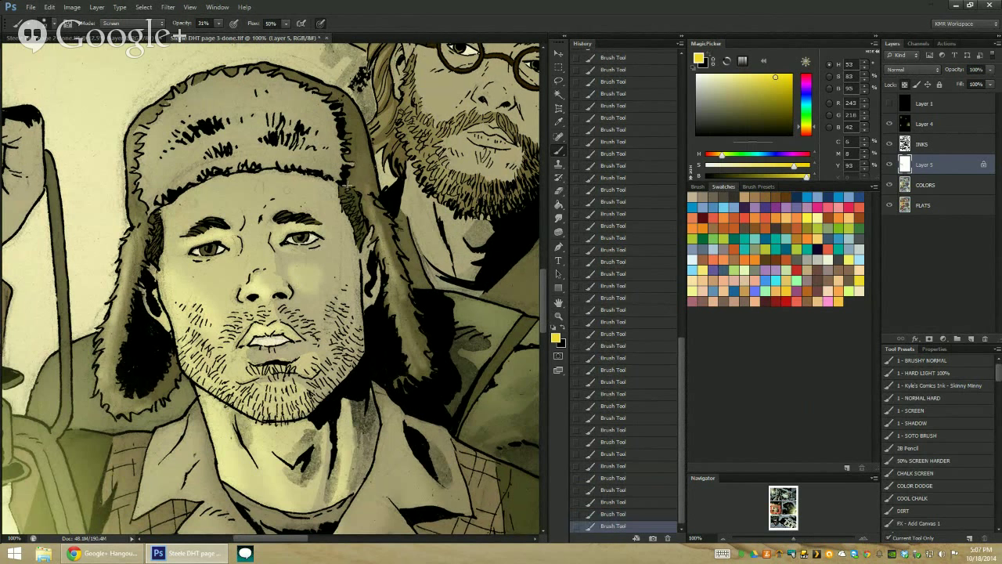
key(z)
alt+click(470, 381)
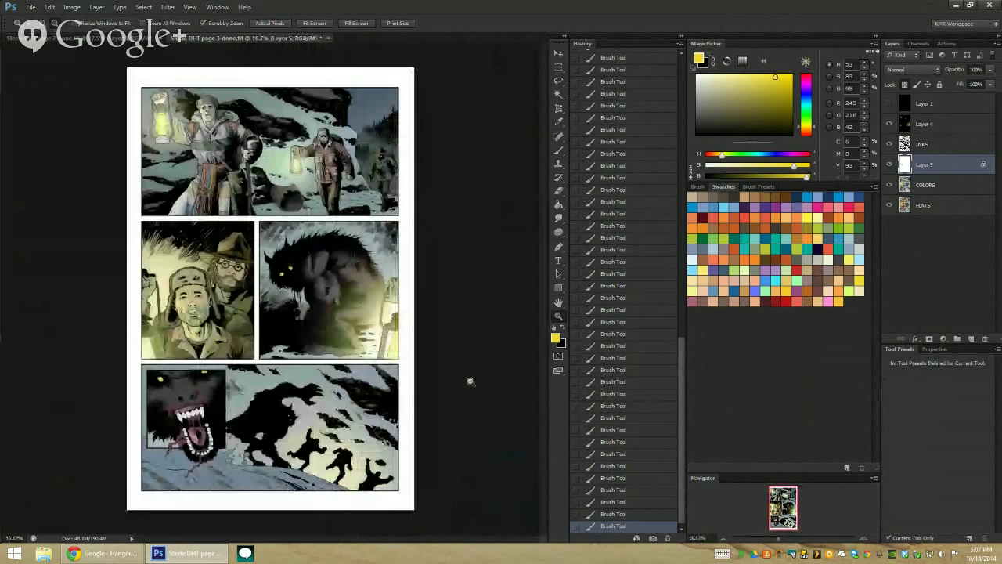
click(230, 294)
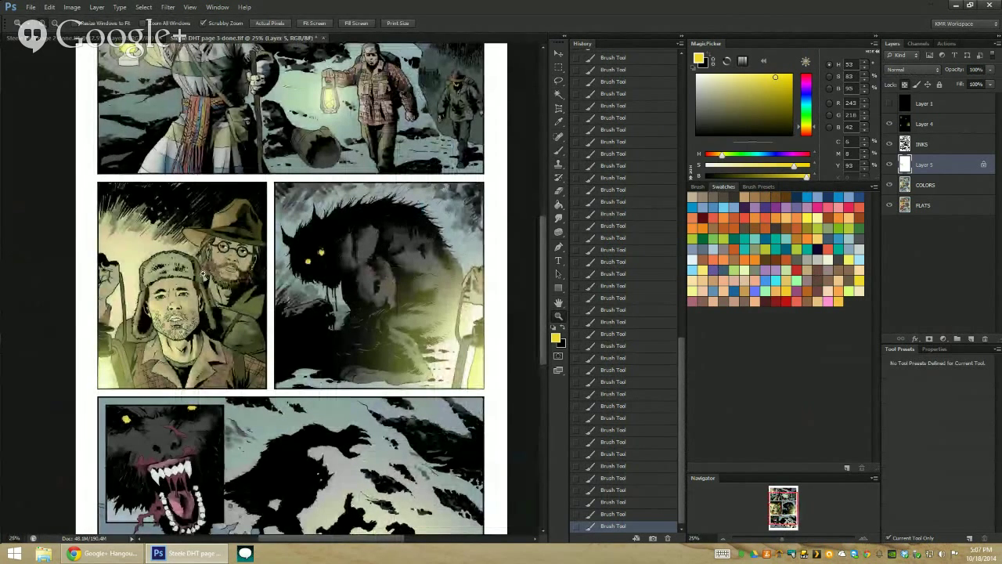
scroll(205, 275, up, 1)
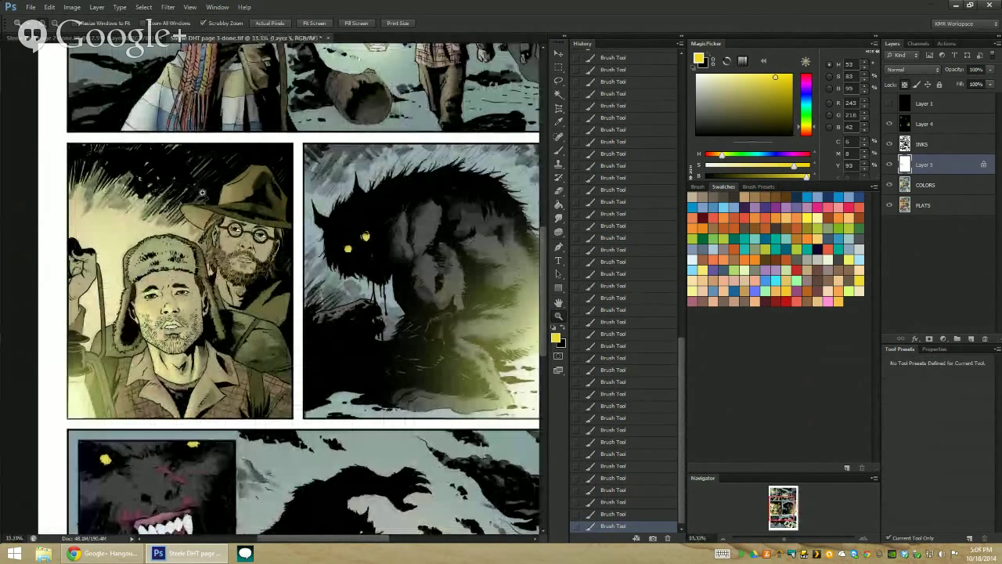
key(b)
scroll(172, 313, up, 1)
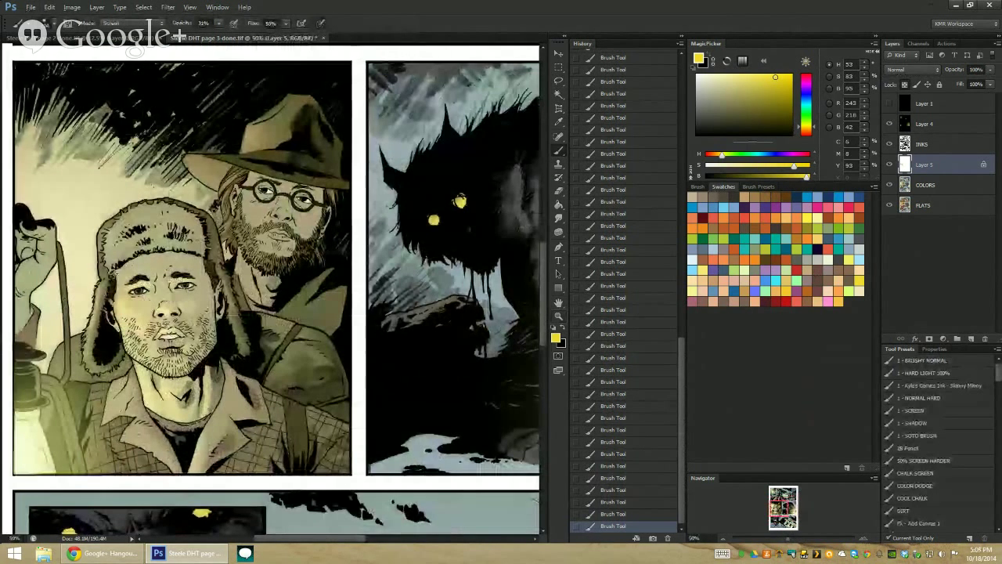
key(z)
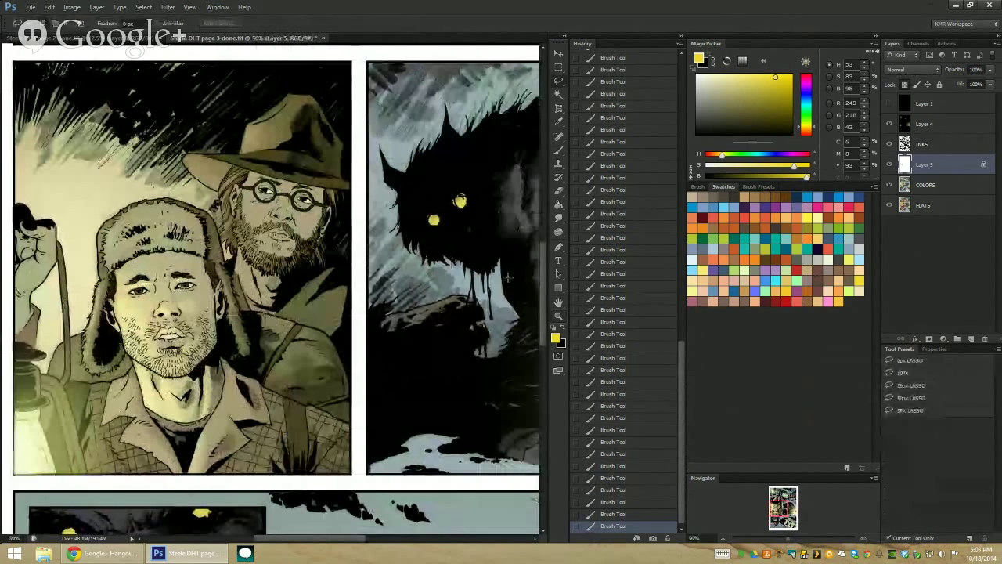
scroll(485, 344, down, 2)
scroll(352, 321, up, 1)
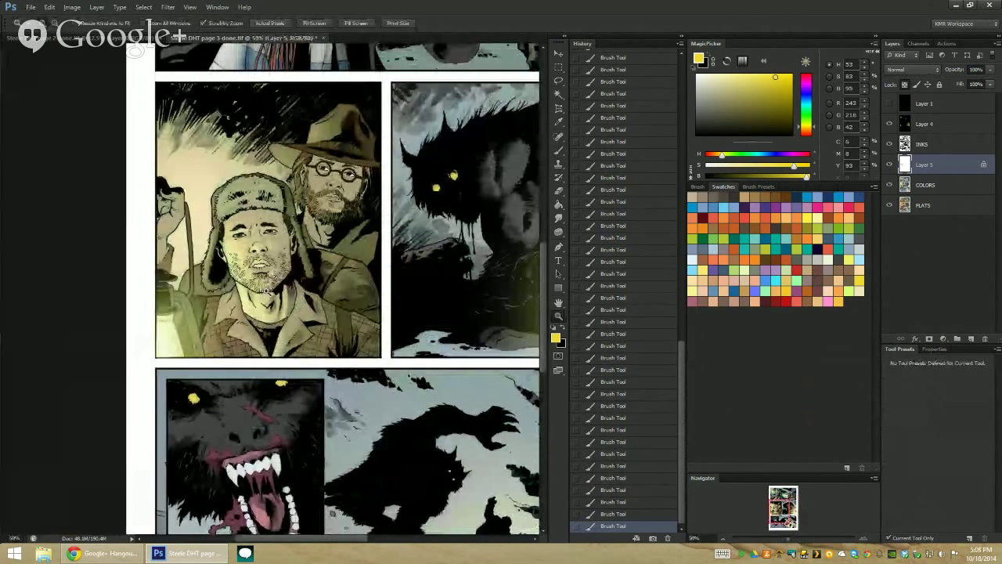
scroll(272, 280, up, 1)
key(b)
click(557, 314)
scroll(485, 337, down, 1)
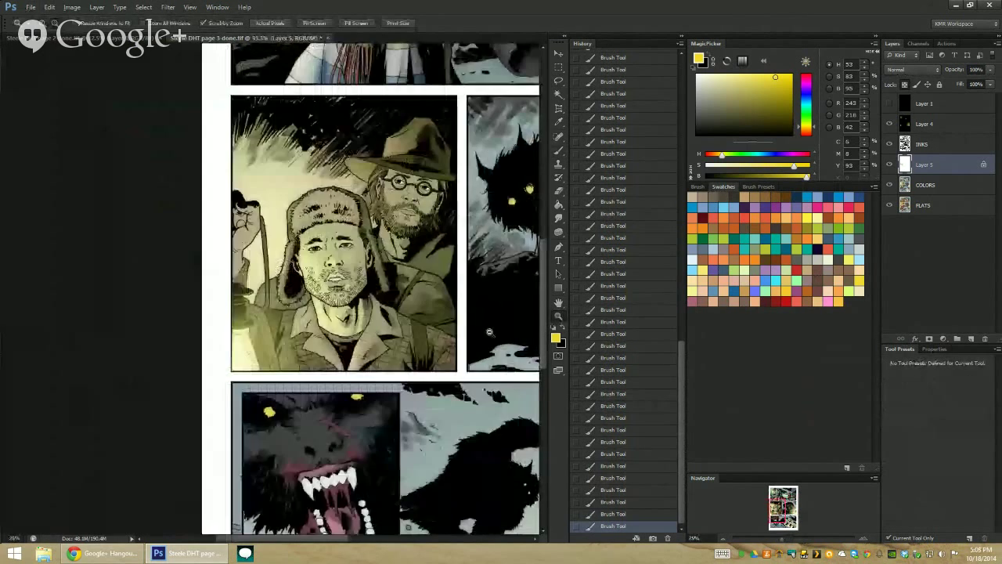
scroll(490, 341, down, 1)
scroll(464, 276, down, 1)
scroll(216, 313, up, 1)
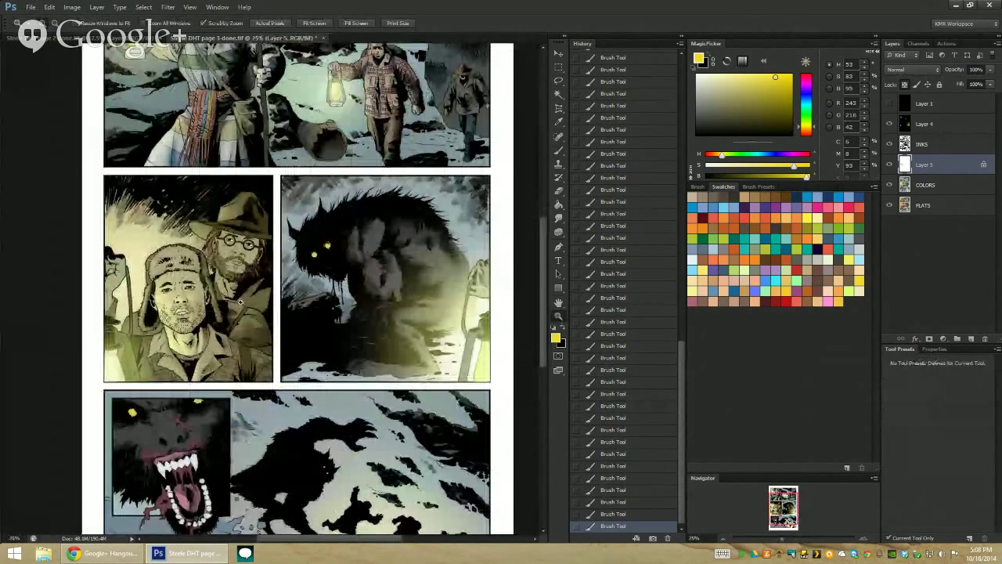
scroll(252, 269, up, 1)
scroll(259, 281, up, 2)
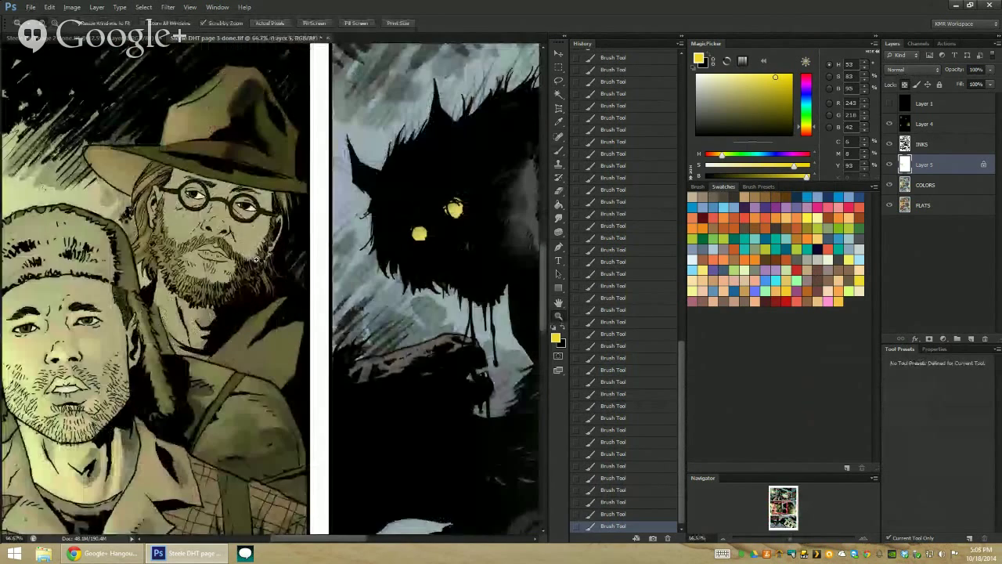
scroll(265, 299, up, 1)
key(b)
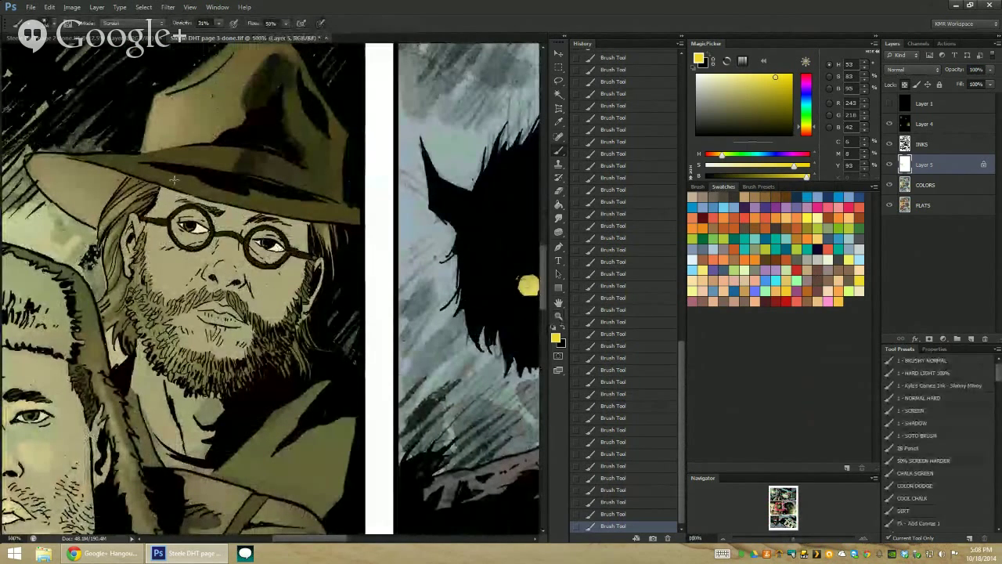
key(l)
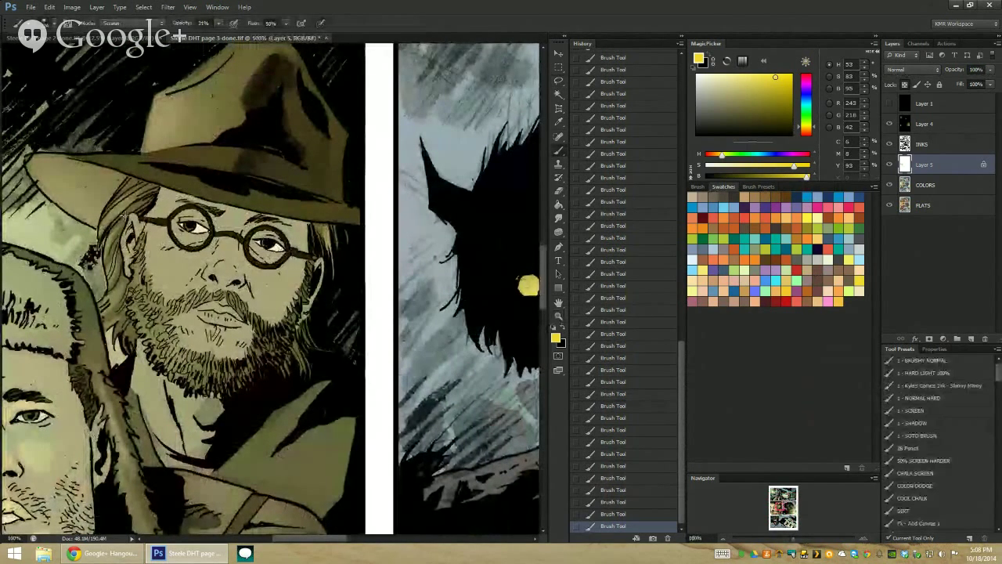
key(b)
key(z)
Zoom out to 50% and merge Layer 5 down into COLORS
alt+click(484, 333)
alt+click(484, 332)
key(l)
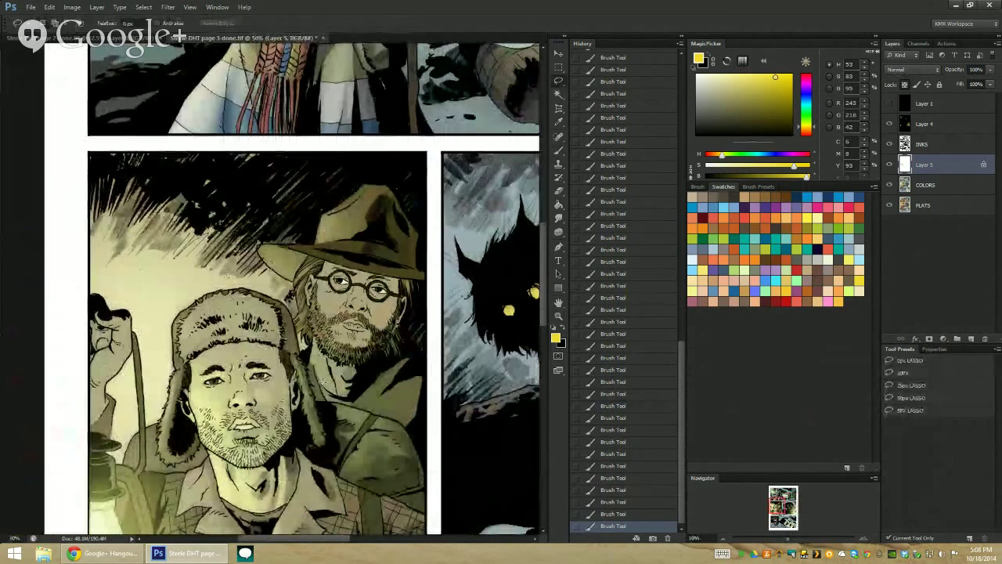
mouse_move(321, 332)
mouse_down()
mouse_move(352, 376)
mouse_move(325, 368)
mouse_up()
key(w)
click(235, 392)
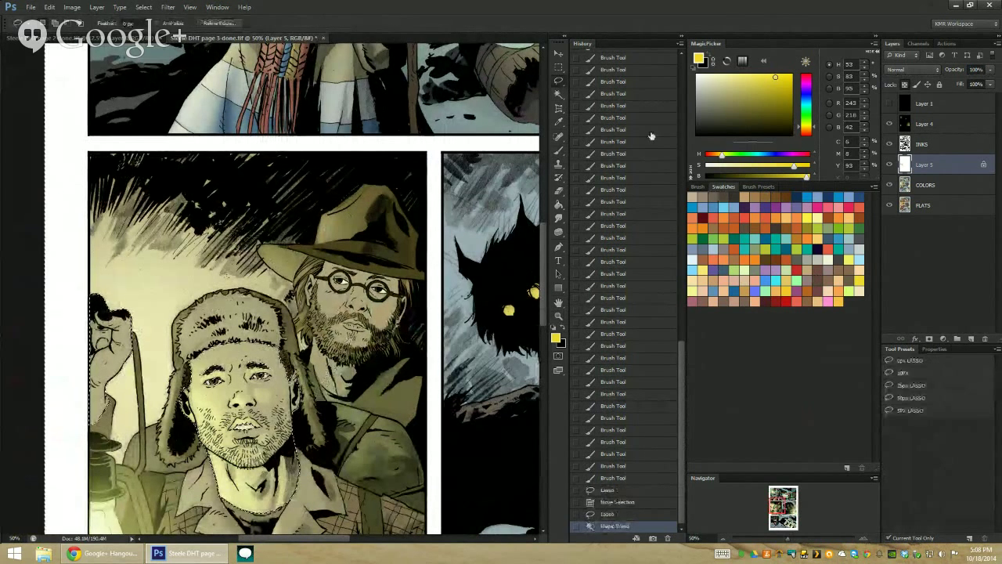
right_click(924, 162)
click(926, 392)
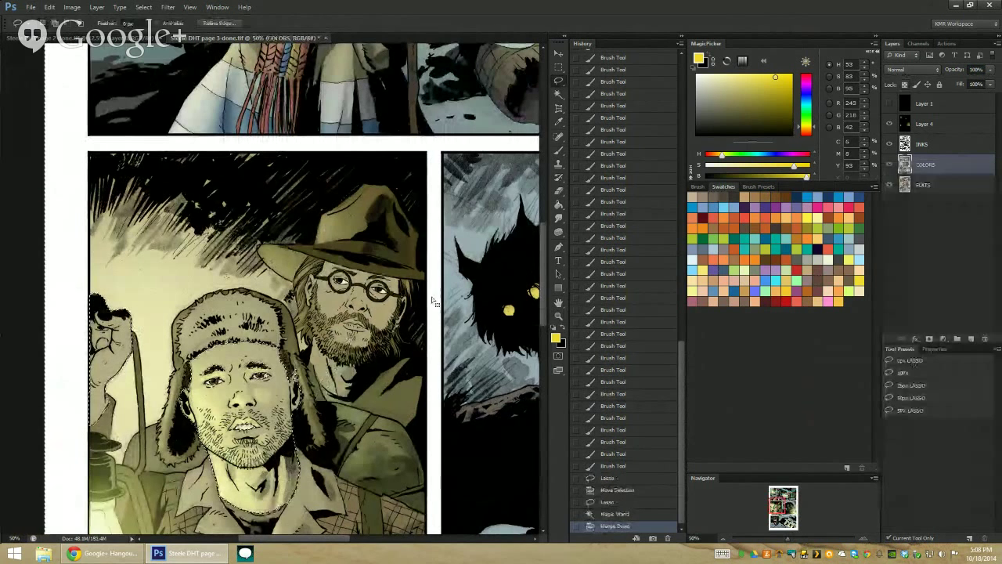
key(ctrl+d)
Copy the bearded man's face colour regions to a new layer and brighten his face and beard
click(344, 297)
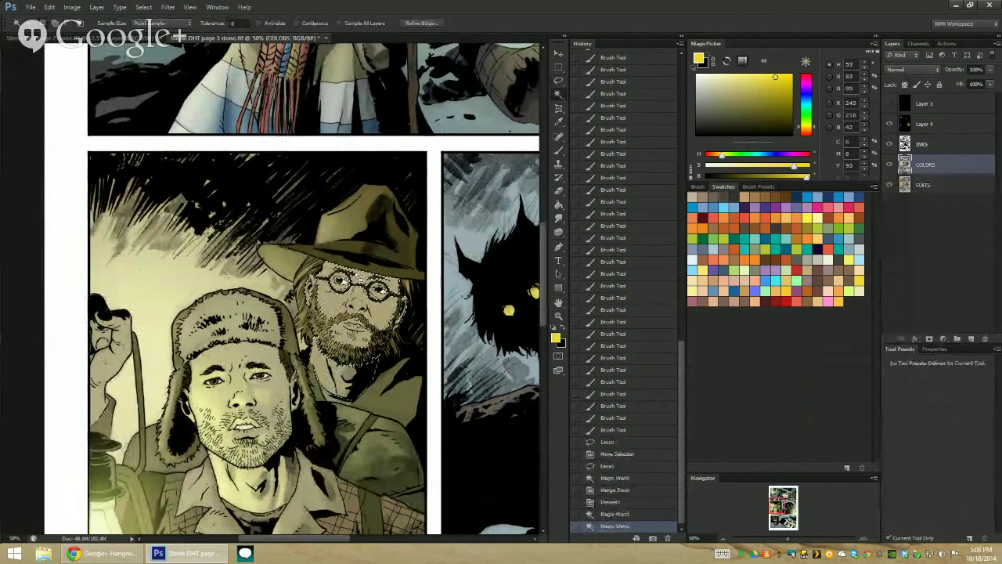
shift+click(323, 344)
key(ctrl+j)
key(l)
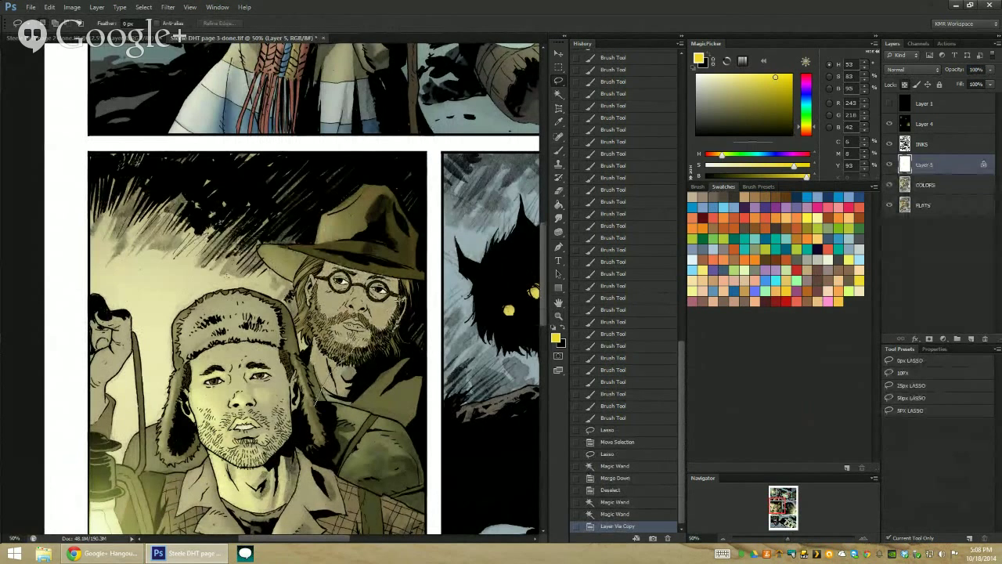
drag(296, 361, 307, 270)
key(b)
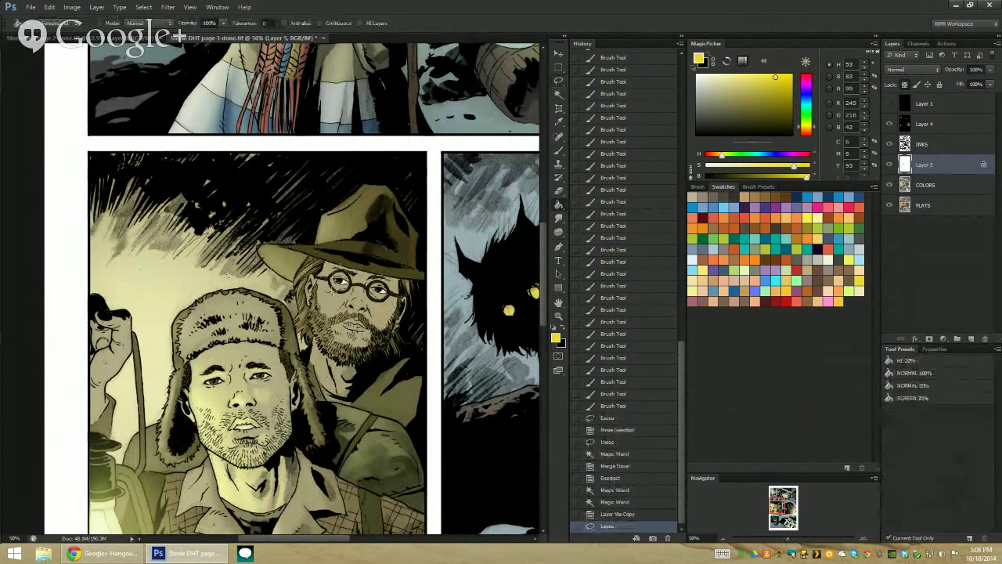
mouse_move(329, 333)
mouse_down()
mouse_move(352, 290)
mouse_move(332, 290)
mouse_up()
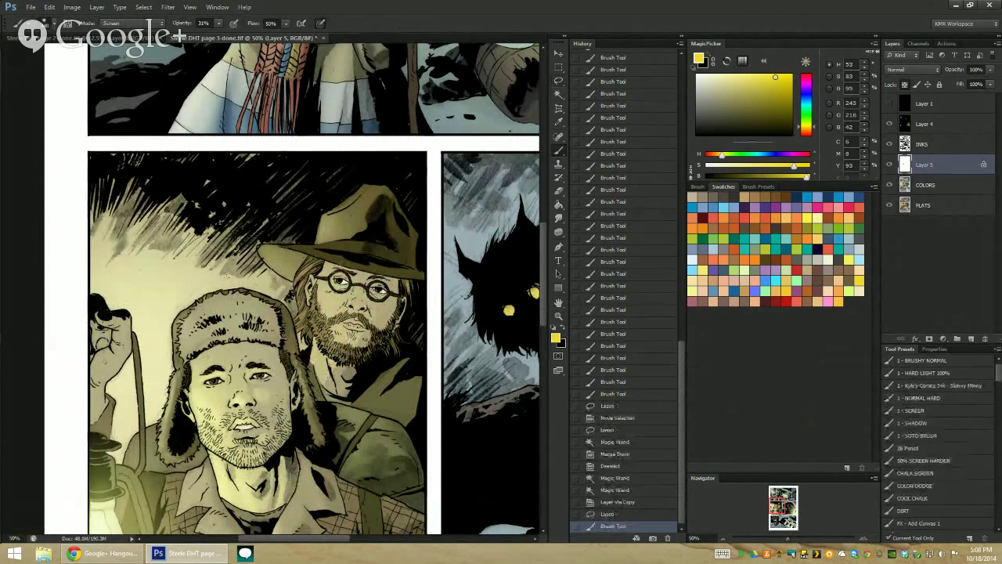
Zoom to 66.7% on the bearded man and dab small highlights with a smaller brush
key(z)
alt+click(446, 259)
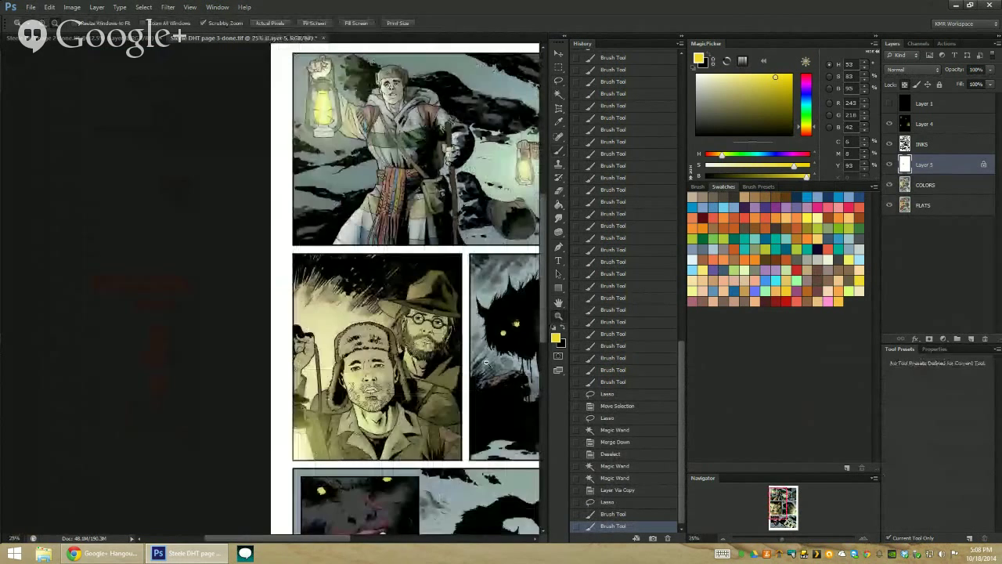
alt+click(462, 294)
click(223, 262)
click(224, 263)
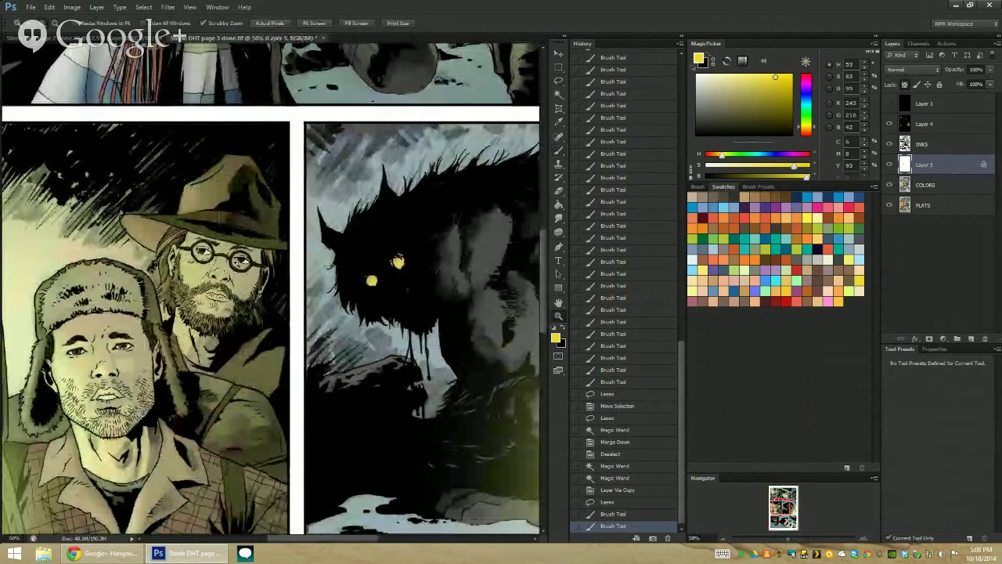
click(224, 263)
key(b)
mouse_move(203, 235)
mouse_down()
mouse_move(188, 235)
mouse_move(236, 253)
mouse_up()
mouse_move(230, 249)
mouse_down()
mouse_move(245, 254)
mouse_move(217, 277)
mouse_up()
drag(212, 274, 218, 279)
drag(208, 271, 208, 303)
drag(198, 301, 205, 305)
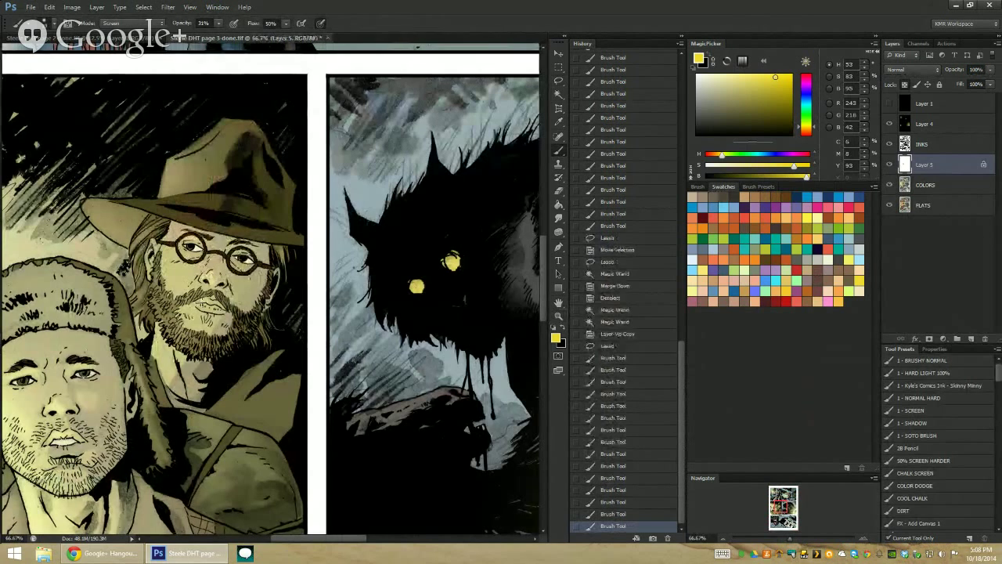
Add more small highlights on the bearded man's hat and face, then view the whole page
drag(210, 205, 216, 210)
drag(208, 203, 214, 209)
drag(210, 205, 212, 207)
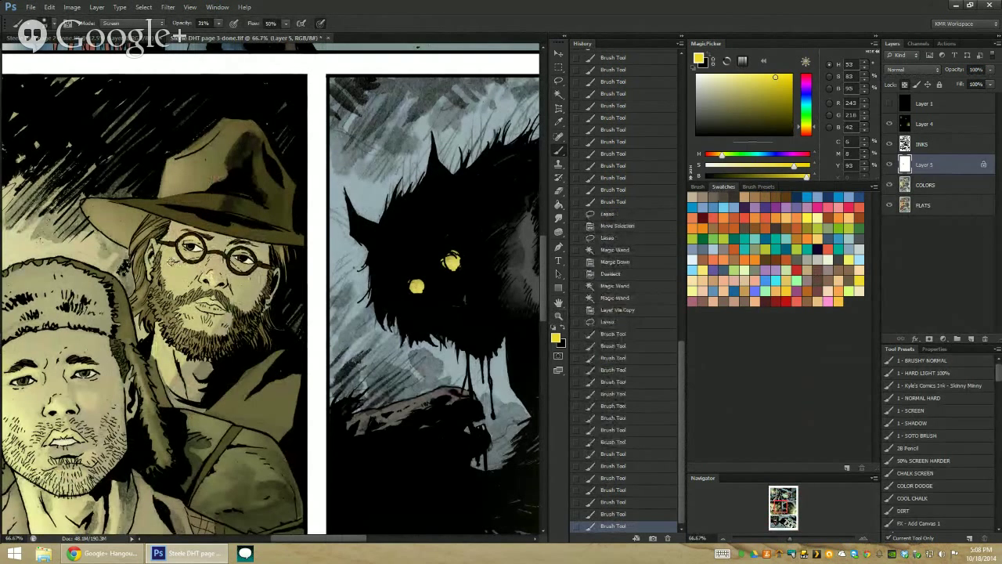
mouse_move(164, 276)
mouse_down()
mouse_move(168, 227)
mouse_move(160, 277)
mouse_up()
drag(189, 320, 195, 329)
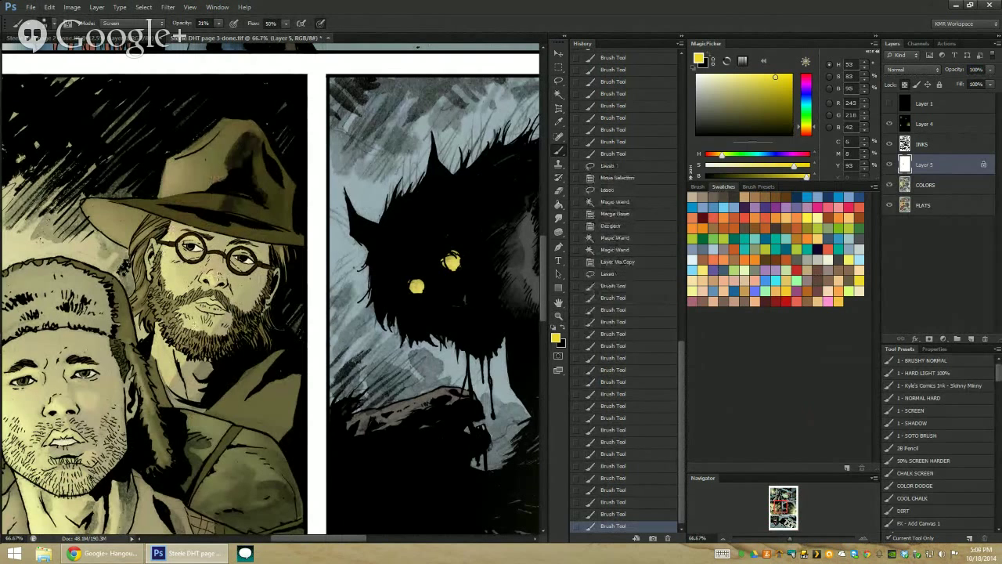
drag(210, 271, 213, 279)
drag(211, 272, 213, 274)
key(z)
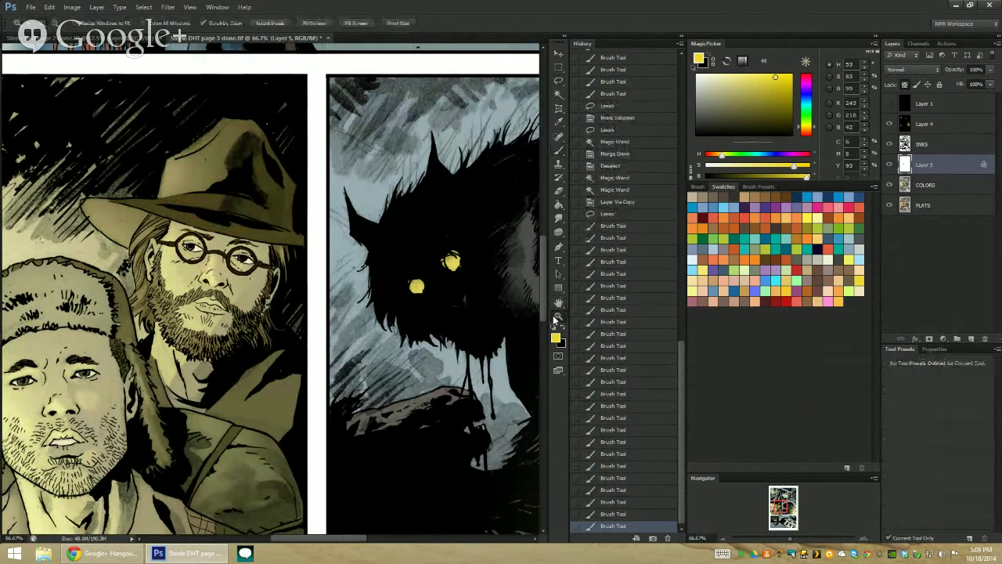
alt+click(476, 268)
Zoom to 33.3% on the creature panel and load yellow with the '1 - SCREEN' preset
click(278, 255)
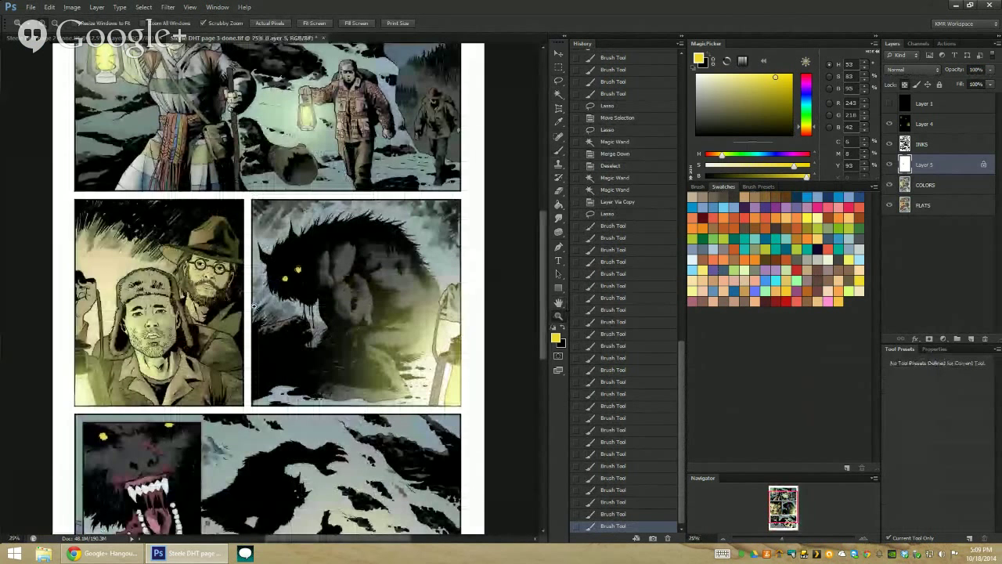
alt+click(240, 337)
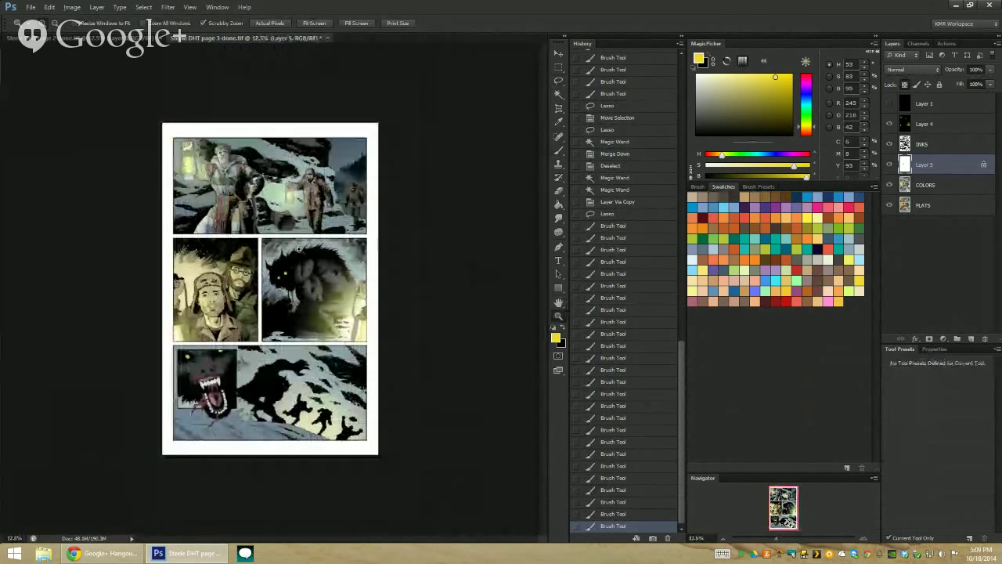
click(313, 253)
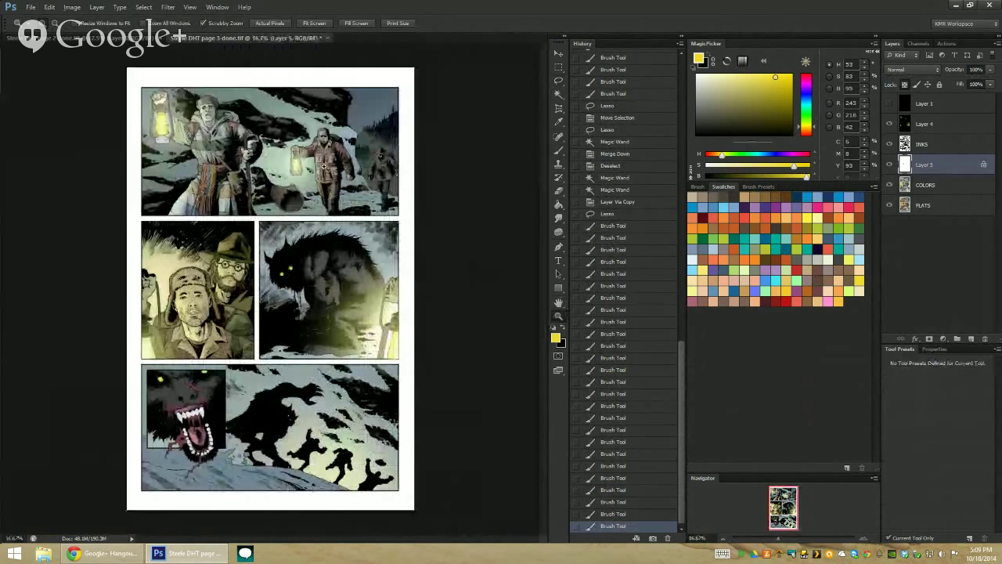
click(361, 272)
key(b)
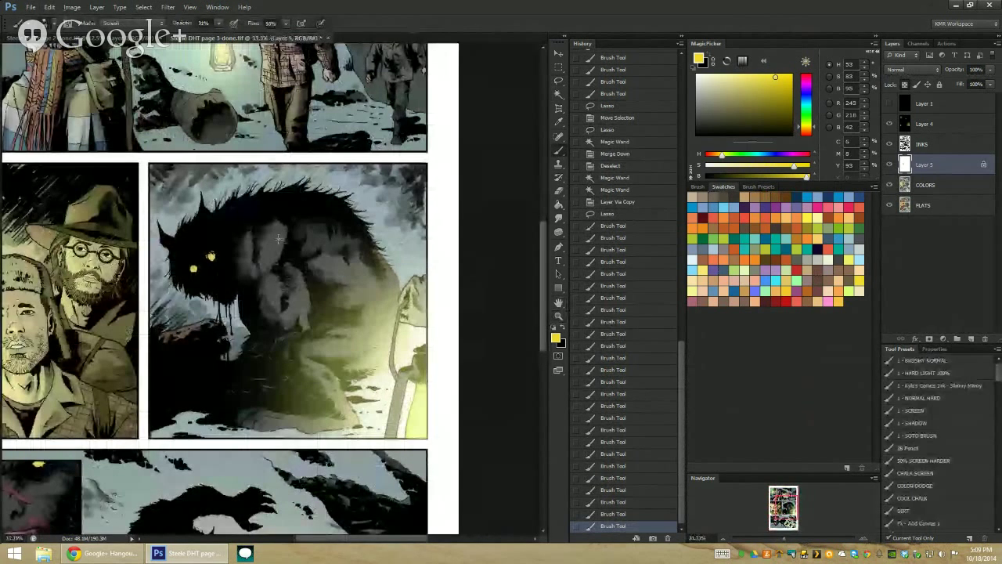
alt+click(275, 244)
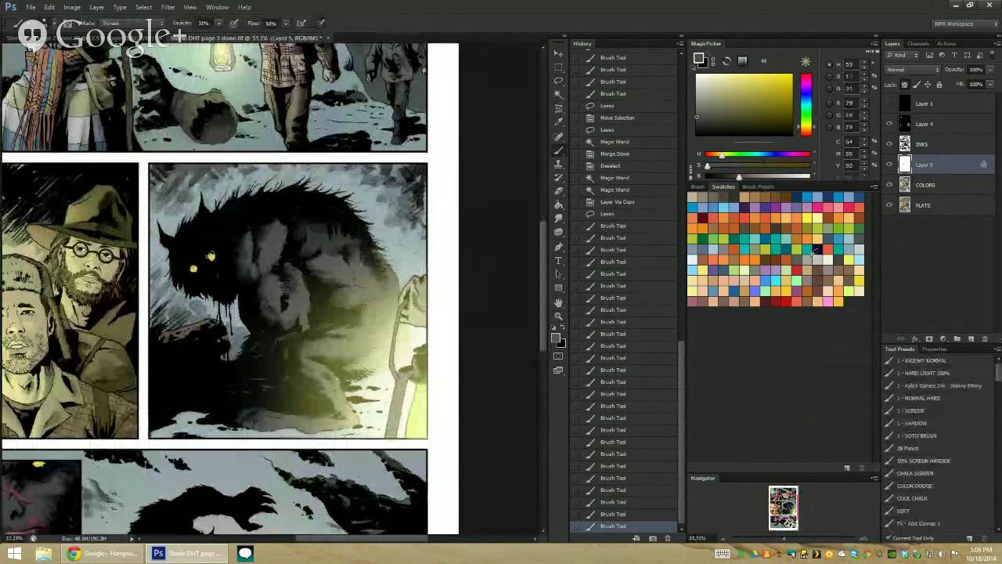
click(859, 279)
click(913, 410)
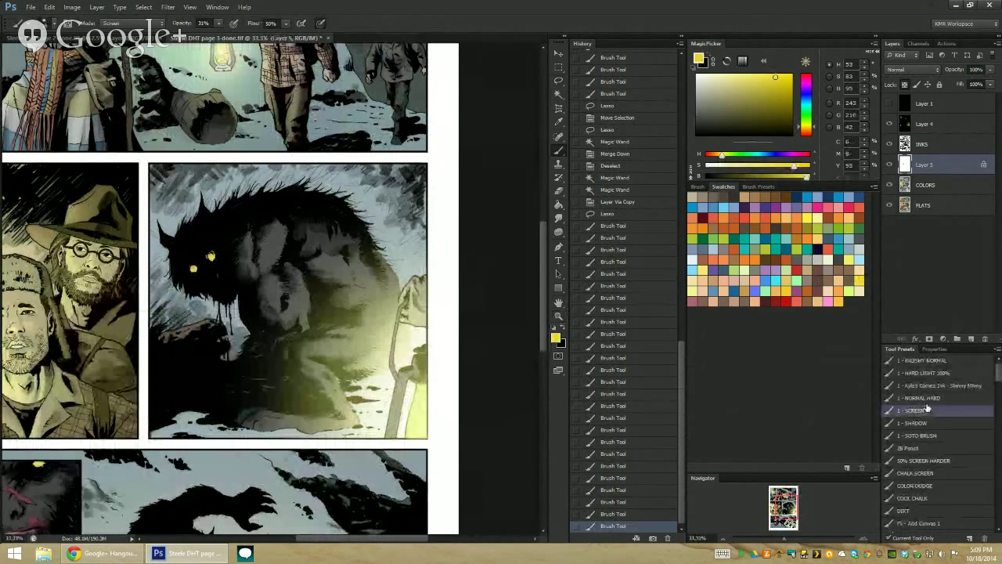
Merge the face highlight layer down into COLORS and clear the selection
key(l)
right_click(934, 166)
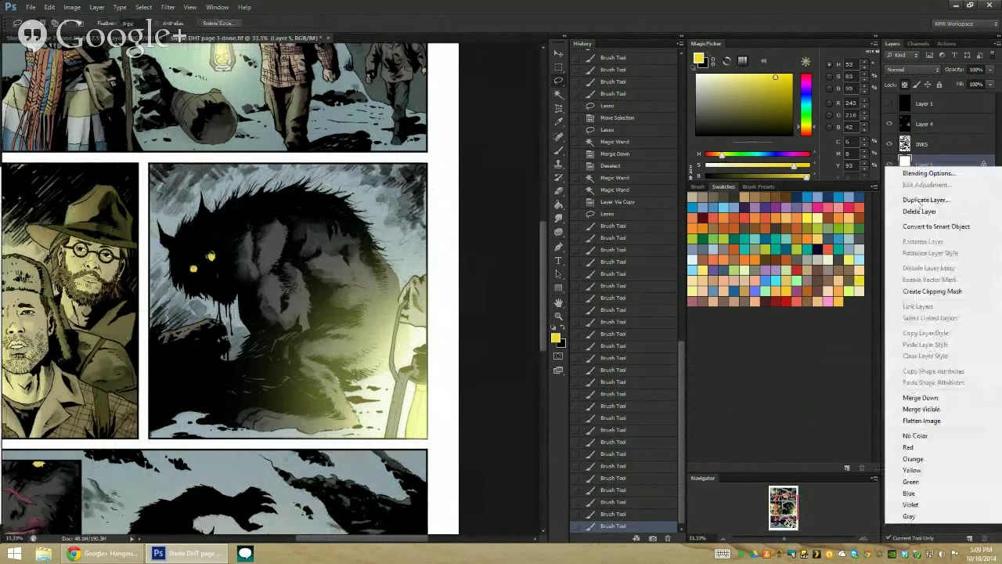
key(Escape)
key(ctrl+e)
key(ctrl+d)
Magic Wand the creature's flat colour on FLATS and copy it to a new Layer 5
key(w)
click(266, 238)
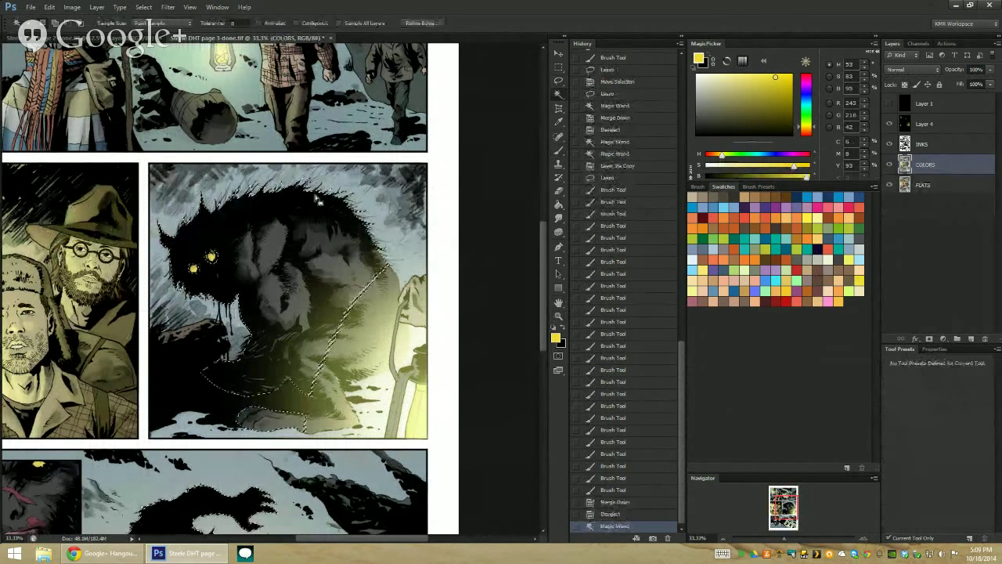
key(alt+[)
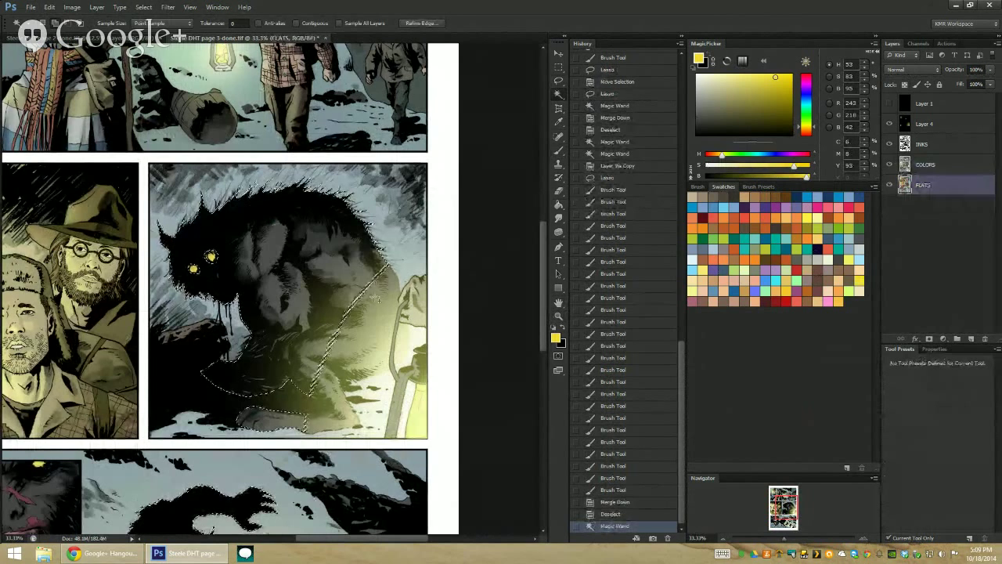
click(376, 299)
key(ctrl+j)
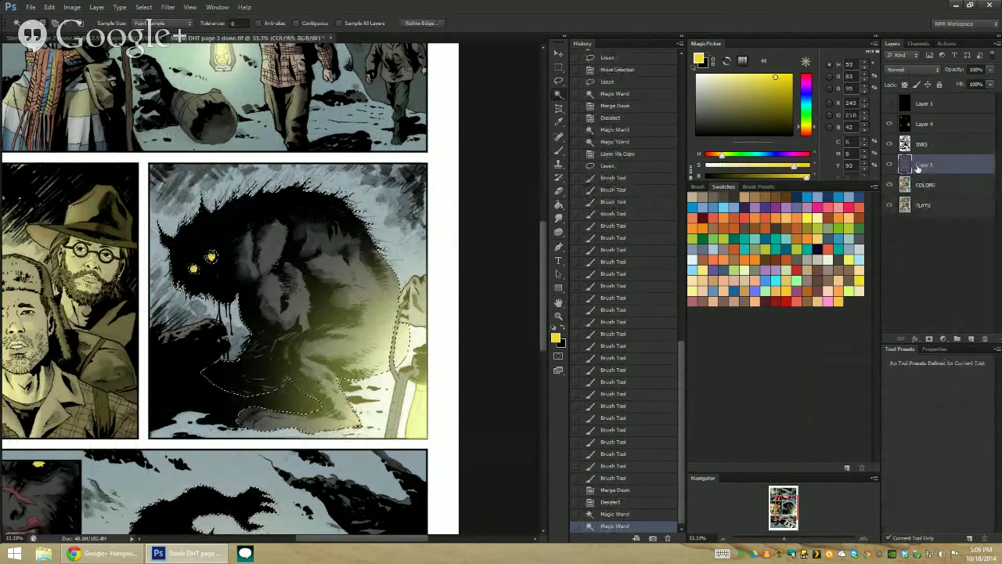
Switch to a paler yellow and paint Screen light on the creature's shoulder and chest
key(b)
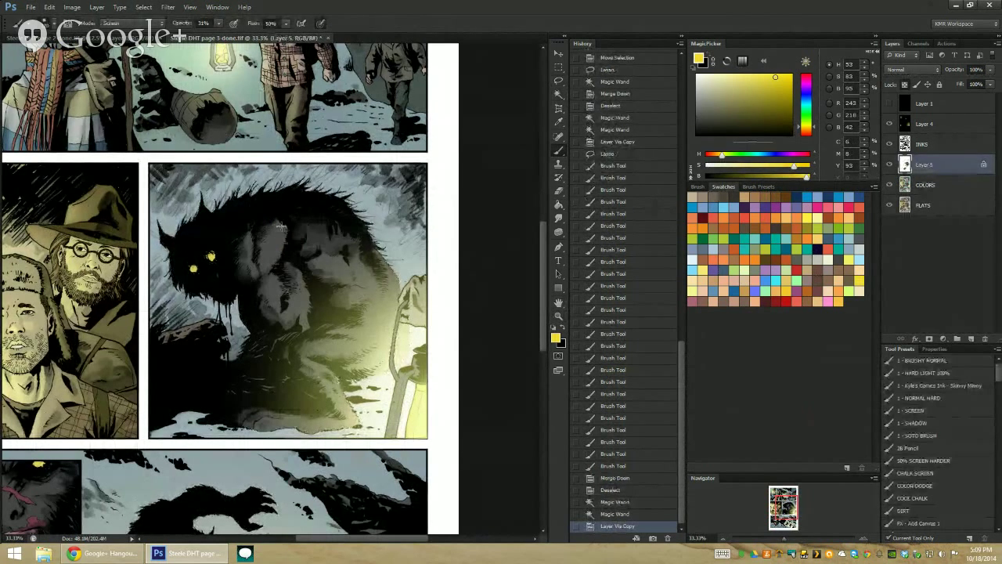
drag(282, 225, 272, 245)
key(ctrl+z)
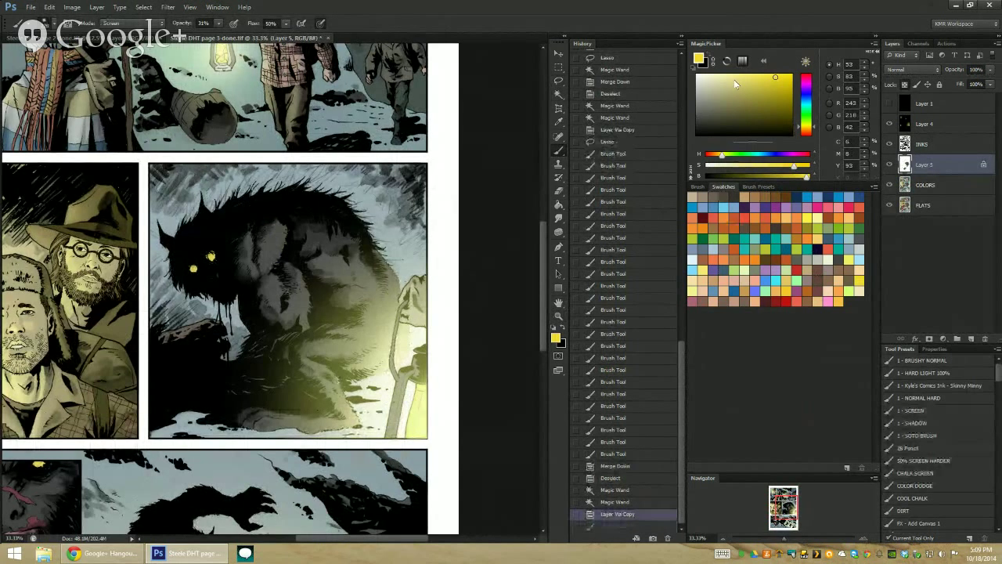
click(735, 75)
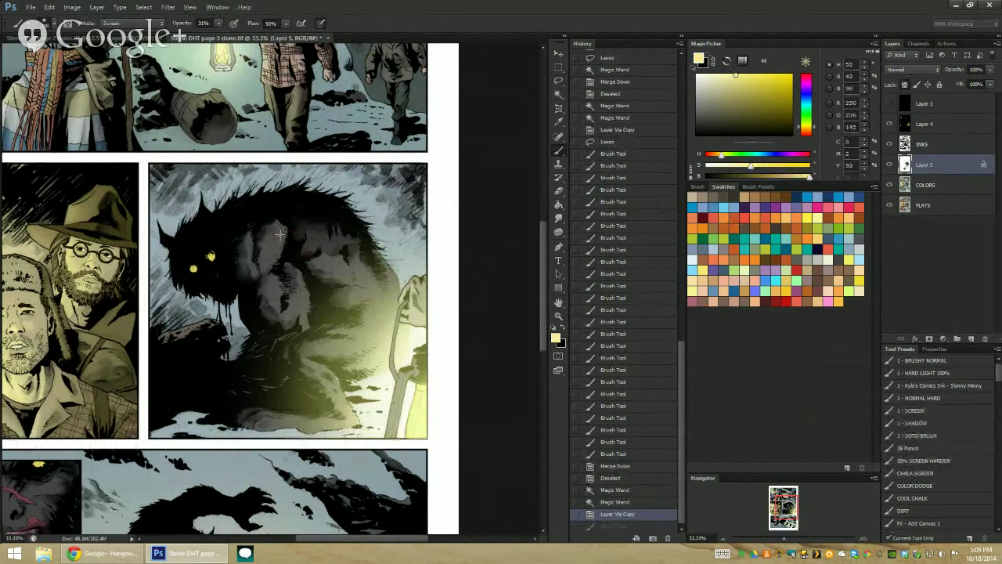
mouse_move(266, 261)
mouse_down()
mouse_move(279, 238)
mouse_move(264, 274)
mouse_move(282, 318)
mouse_up()
drag(289, 274, 305, 317)
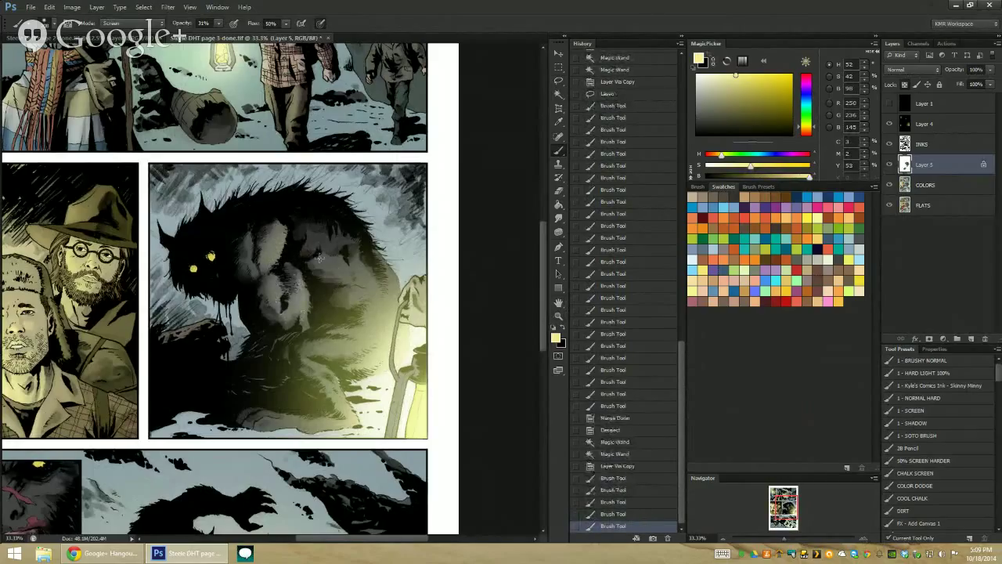
Lighten the creature's back, lower right side, lower body and chest with more strokes
mouse_move(319, 258)
mouse_down()
mouse_move(366, 291)
mouse_move(391, 275)
mouse_up()
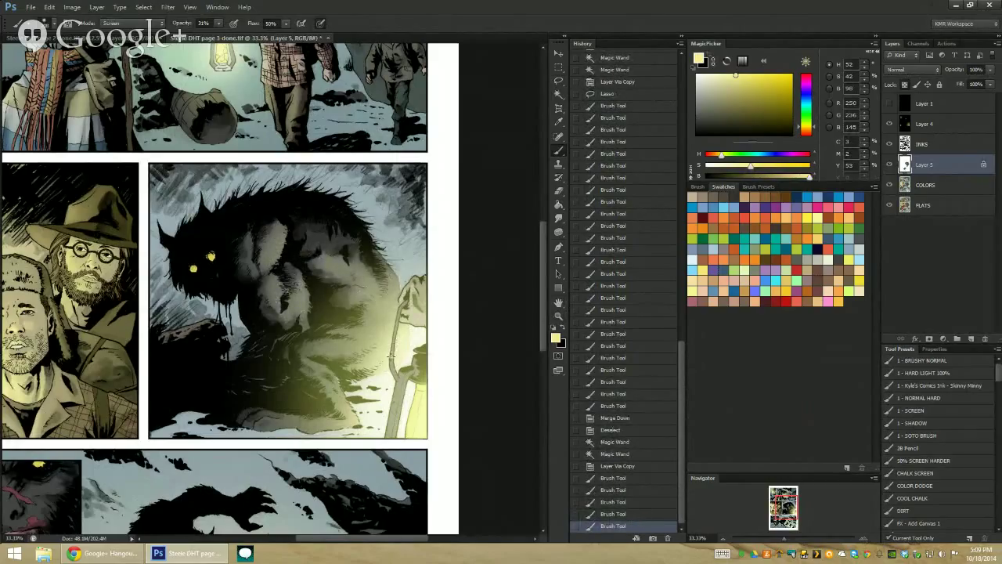
mouse_move(389, 356)
mouse_down()
mouse_move(329, 354)
mouse_move(339, 403)
mouse_up()
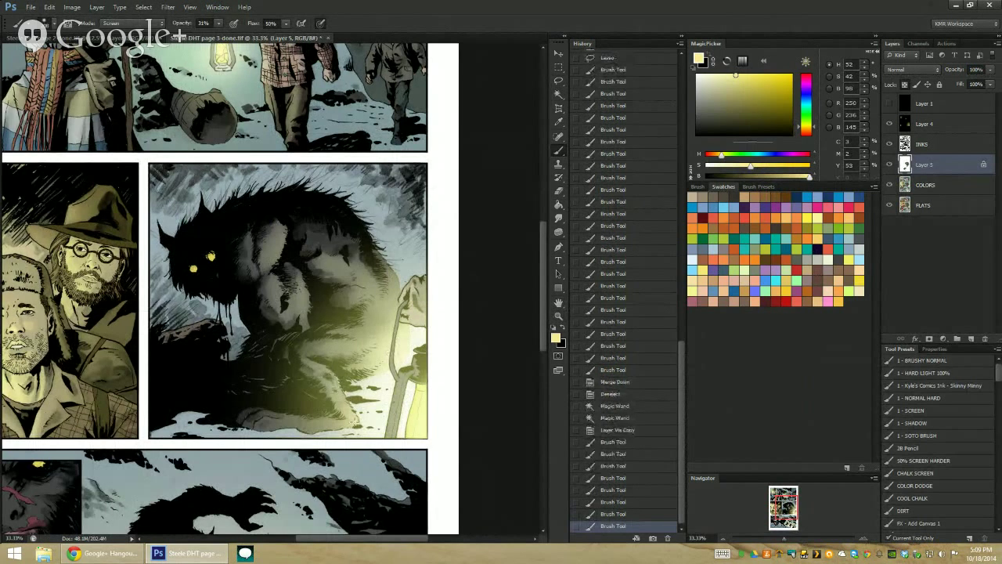
drag(275, 409, 326, 429)
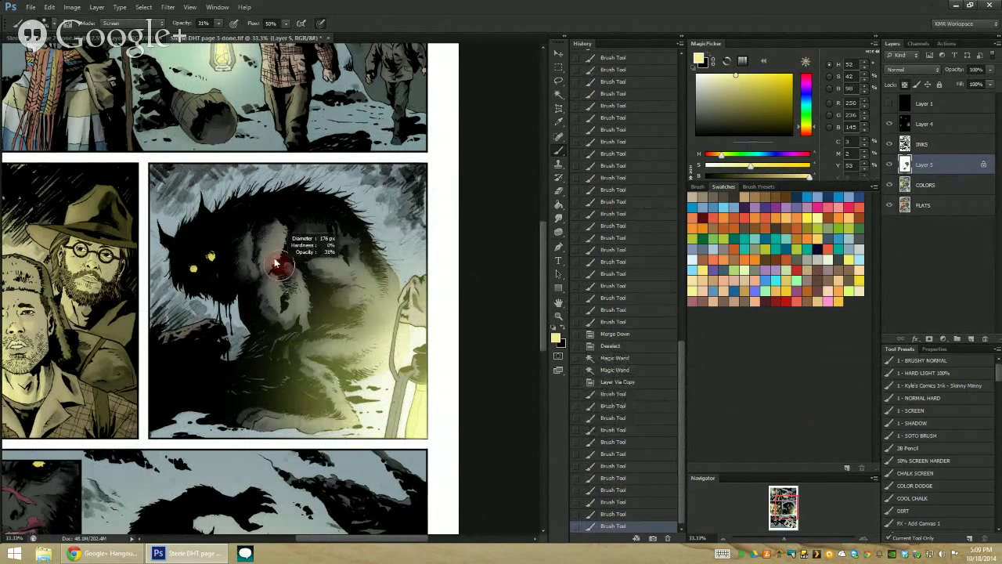
mouse_move(275, 244)
mouse_down()
mouse_move(274, 223)
mouse_move(271, 249)
mouse_up()
drag(263, 249, 298, 313)
mouse_move(291, 274)
mouse_down()
mouse_move(287, 258)
mouse_move(274, 263)
mouse_up()
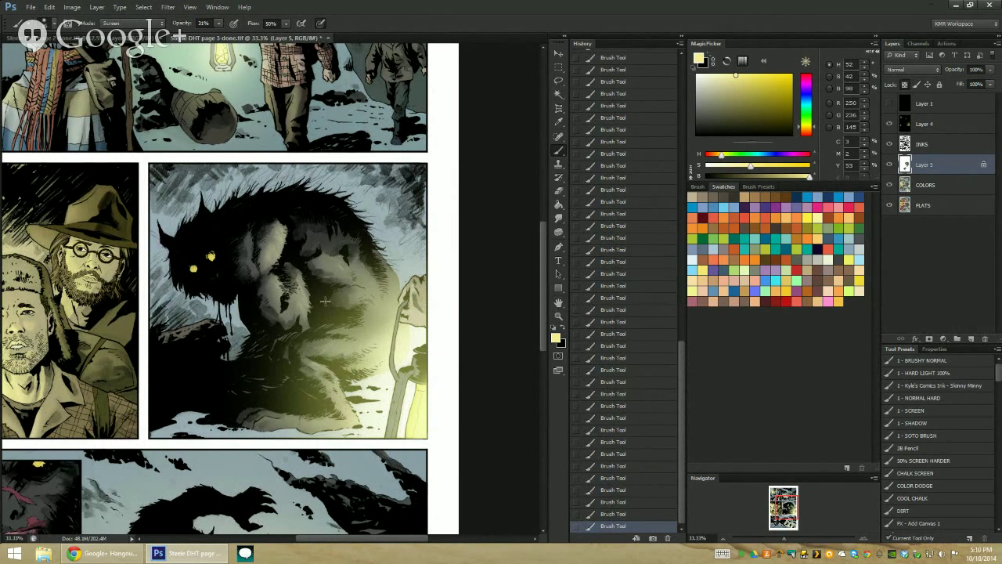
Review the whole page, then merge Layer 5 down into COLORS with Ctrl+E
key(z)
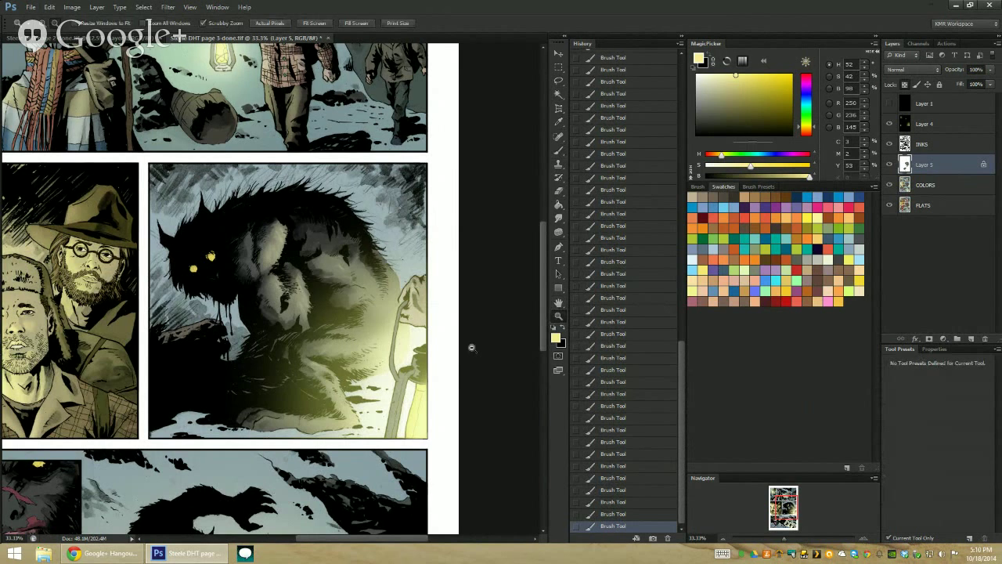
alt+click(472, 348)
click(311, 278)
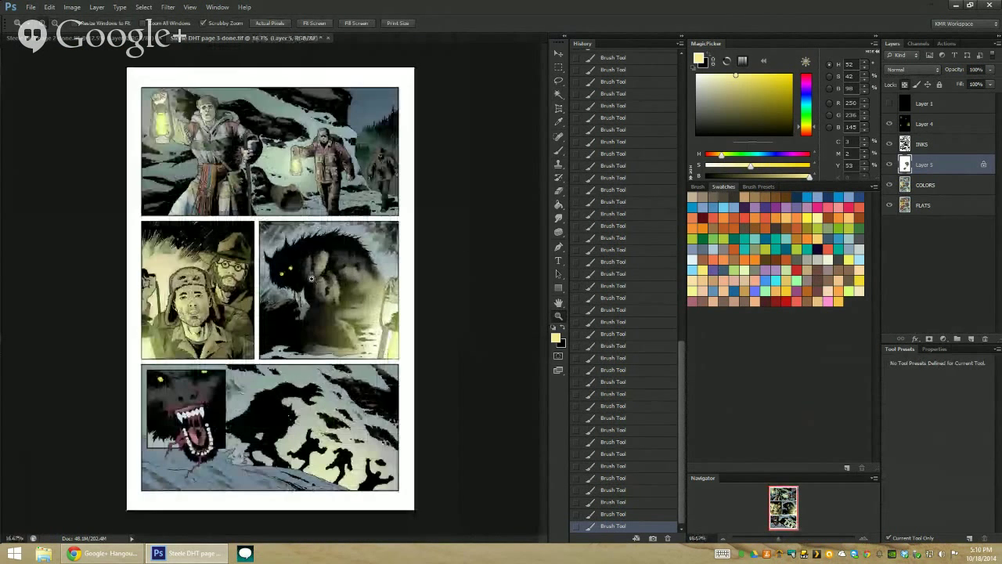
click(298, 269)
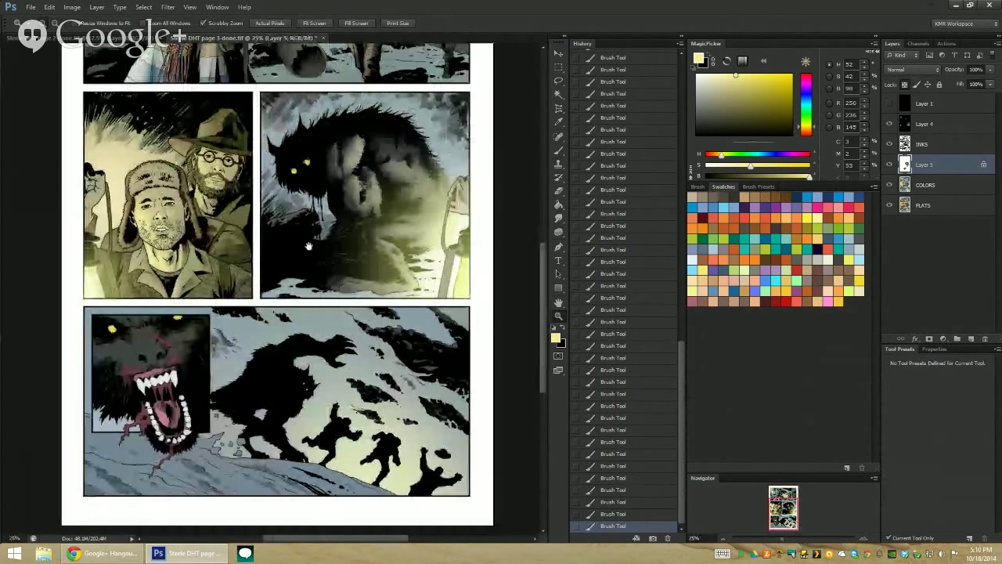
key(l)
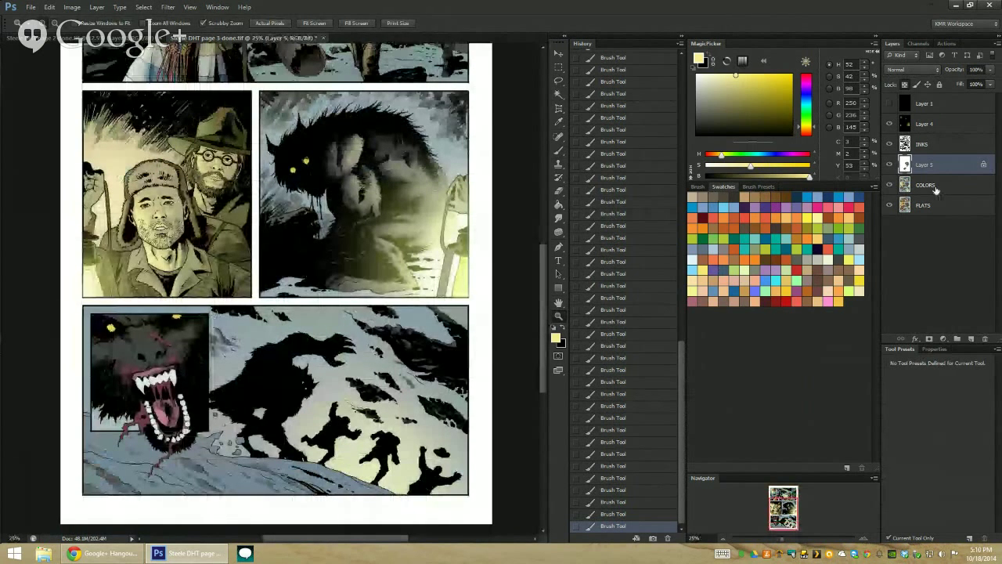
right_click(924, 165)
key(Escape)
key(ctrl+e)
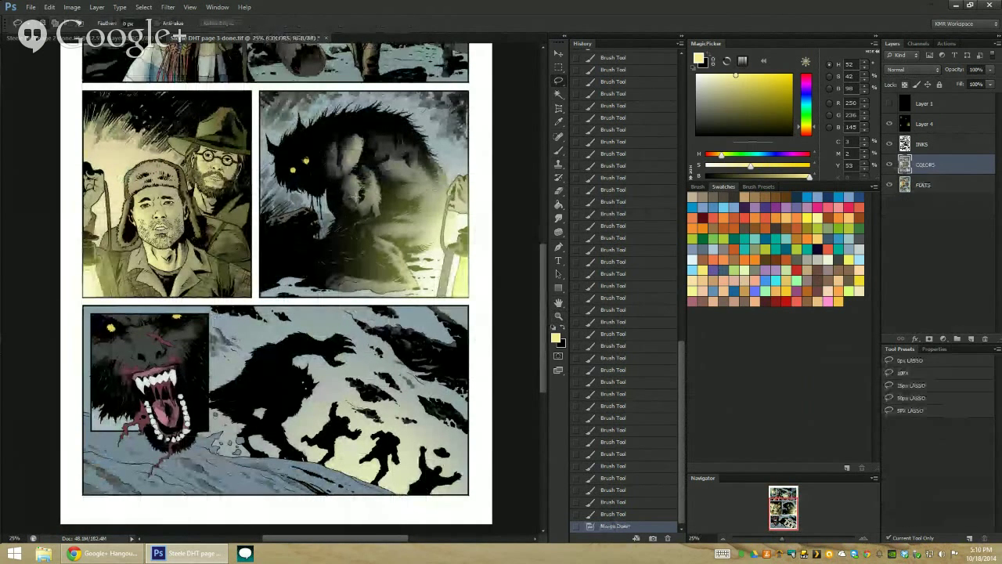
Zoom in on the bottom panels and close in on the wolf panel
key(z)
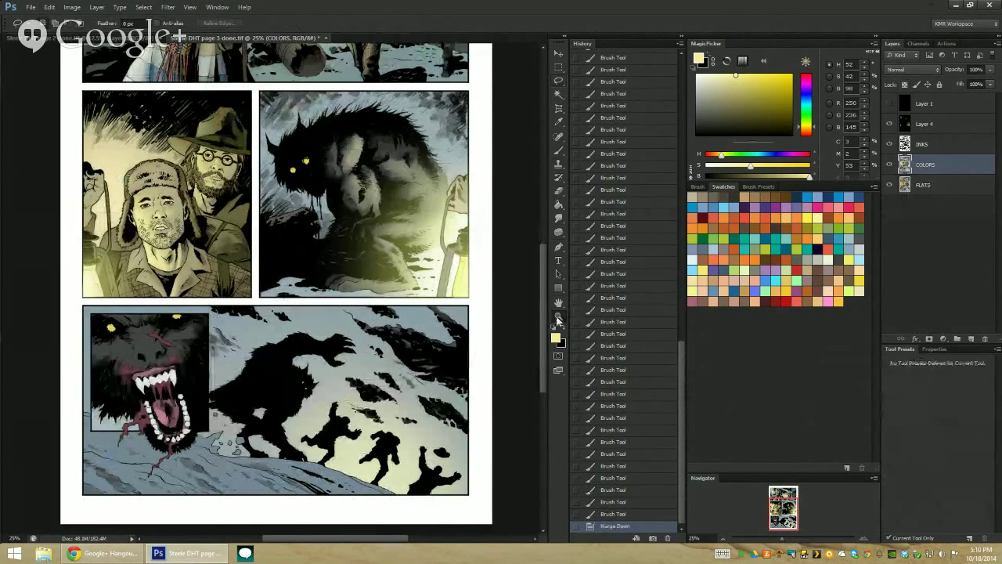
alt+click(498, 345)
alt+click(454, 217)
click(278, 327)
click(278, 326)
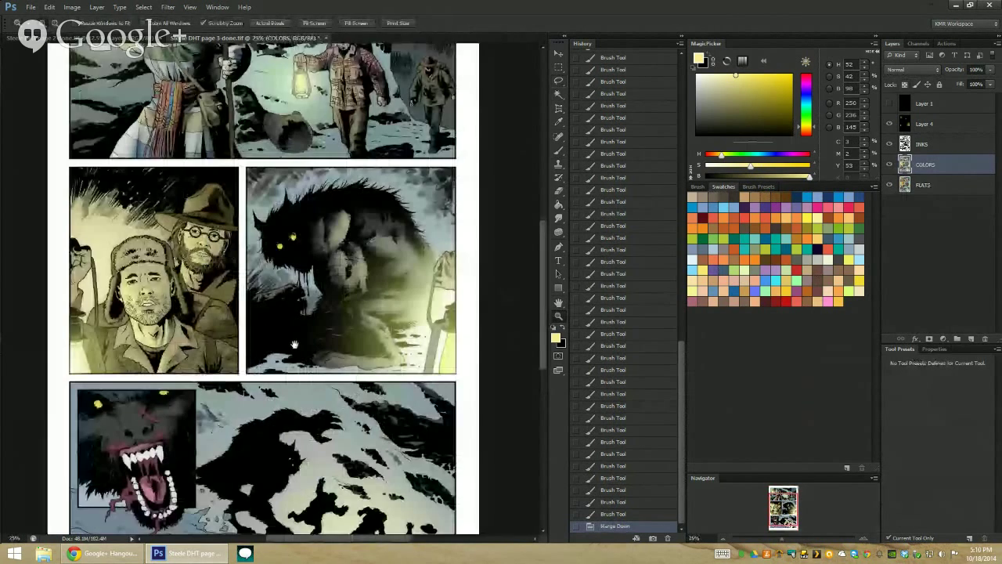
click(308, 323)
drag(309, 323, 311, 282)
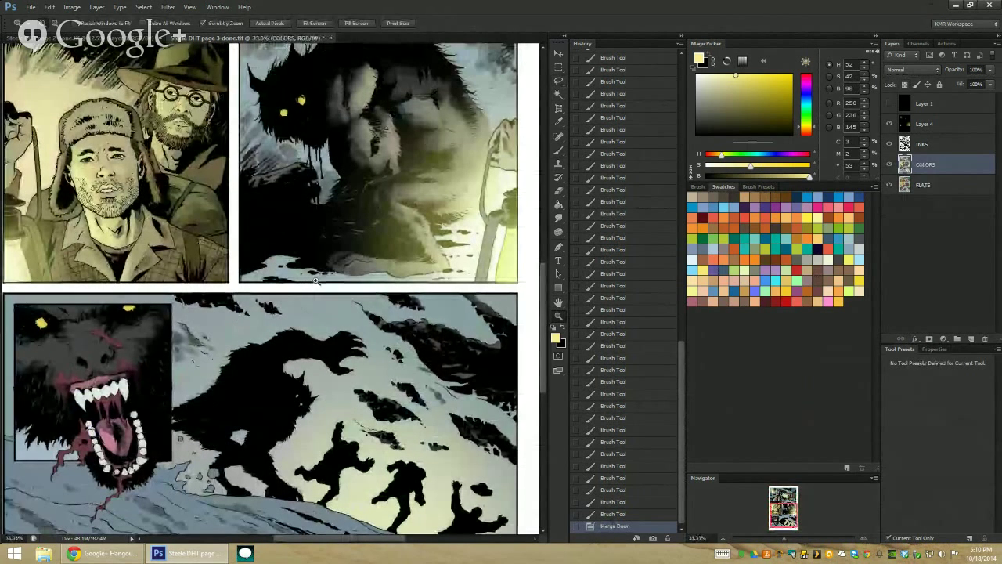
click(137, 345)
Magic Wand the wolf's dark fur in the close-up and copy it to a new Layer 5
drag(138, 345, 289, 218)
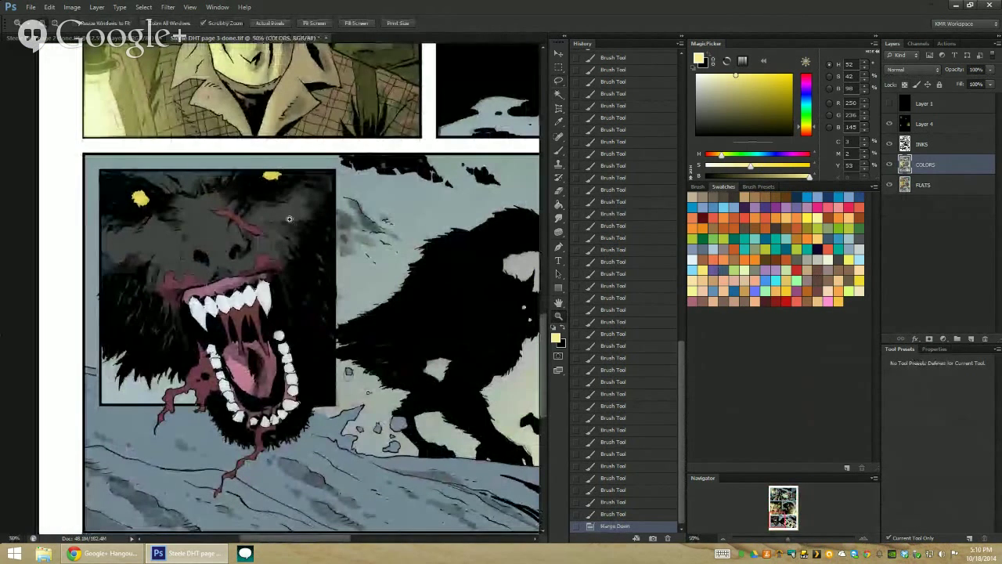
key(w)
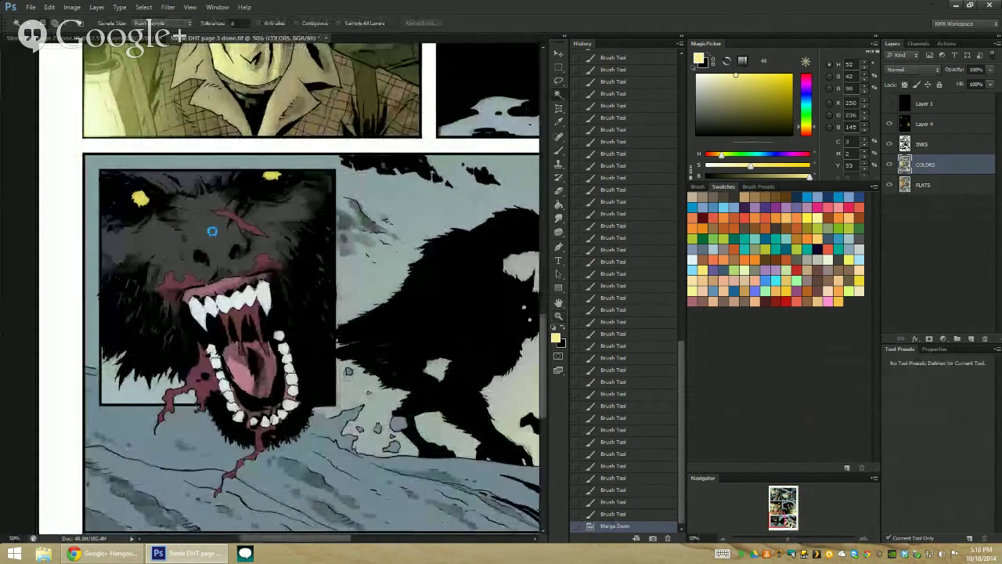
click(211, 231)
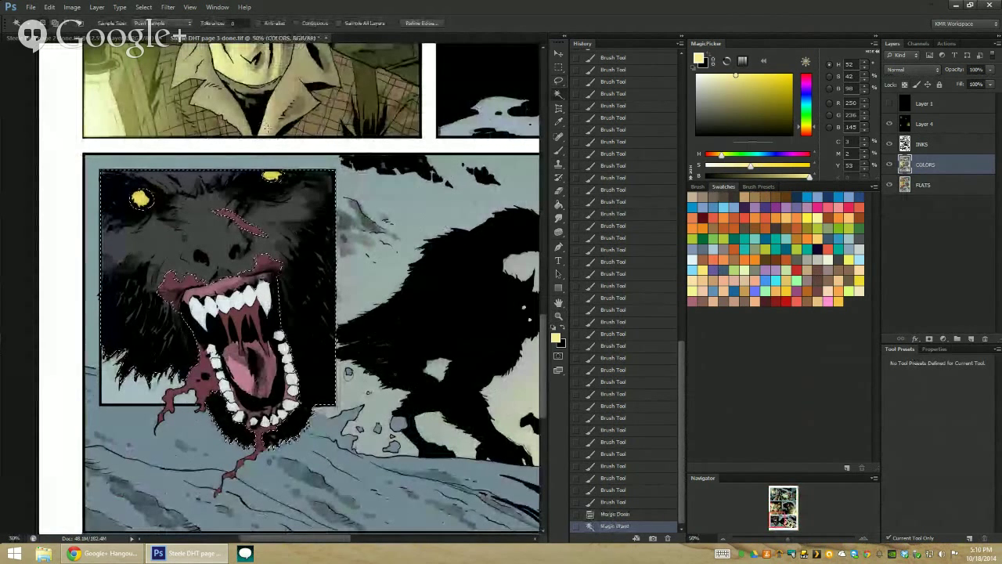
key(ctrl+j)
Undo the test strokes on the wolf's head and sample a dark grey fur colour
key(b)
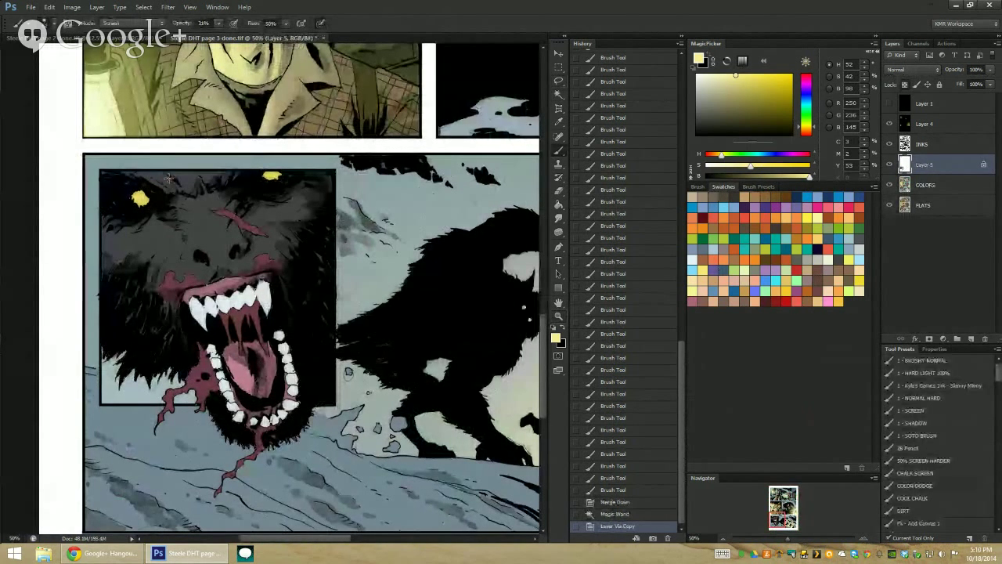
mouse_move(163, 171)
mouse_down()
mouse_move(191, 171)
mouse_move(196, 196)
mouse_move(224, 210)
mouse_move(188, 244)
mouse_move(227, 226)
mouse_move(204, 221)
mouse_up()
key(ctrl+z)
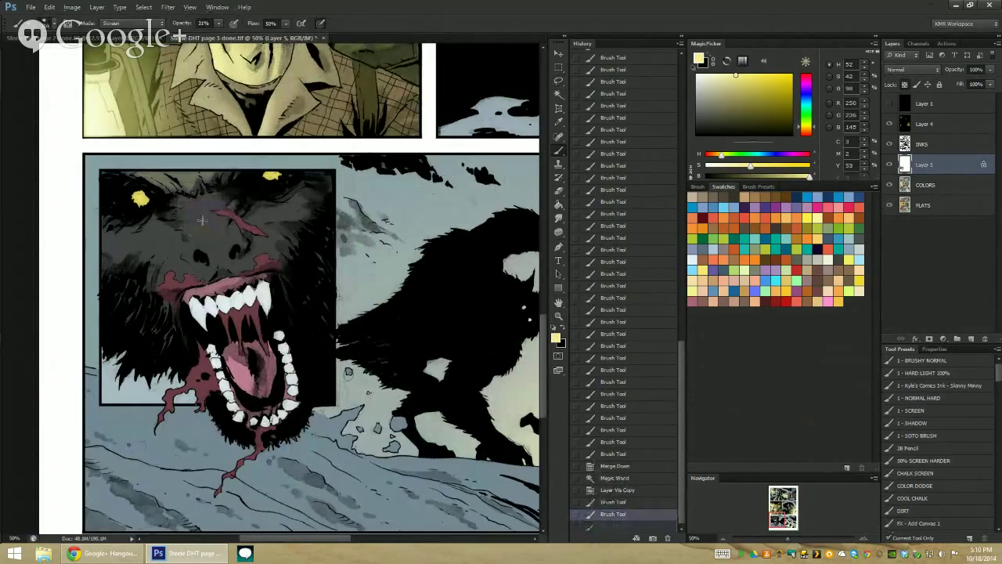
key(ctrl+alt+z)
key(ctrl+alt+z)
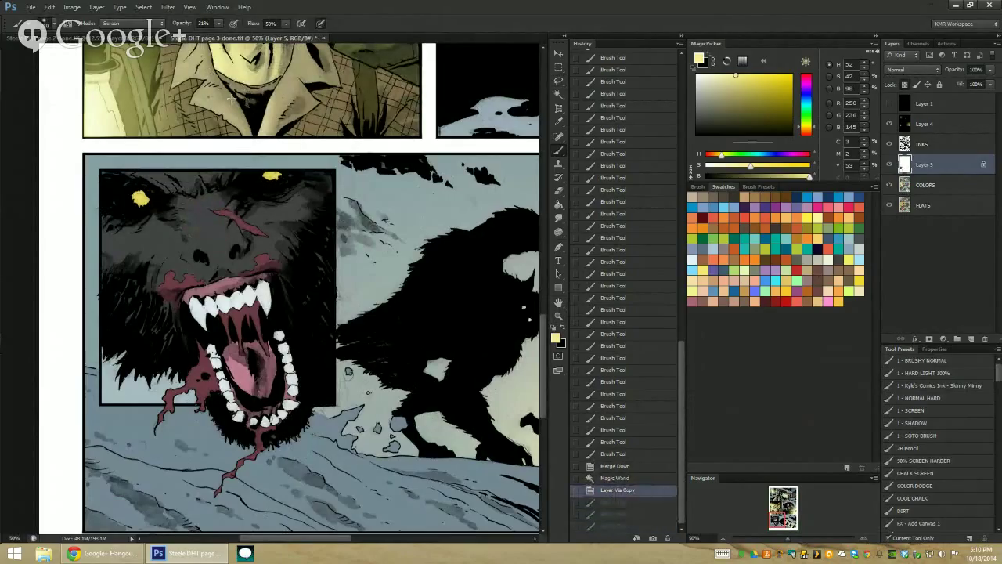
alt+click(212, 228)
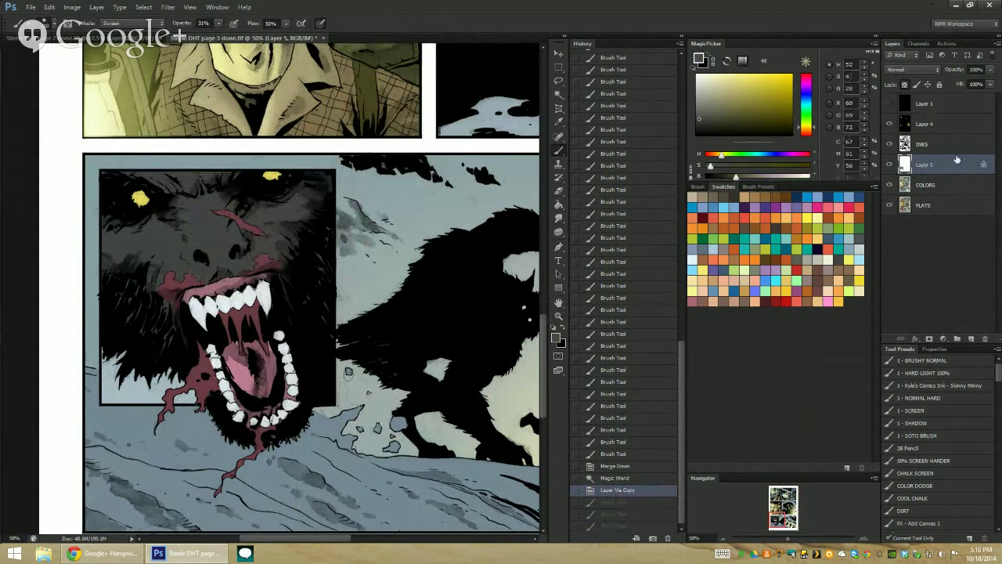
Lasso the wolf's forehead and upper head in the close-up panel
key(l)
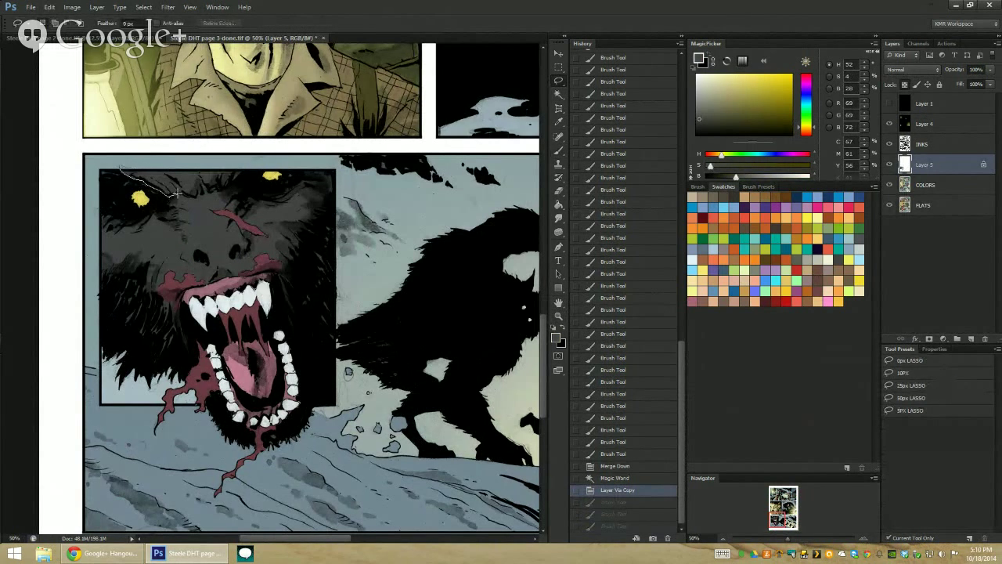
drag(197, 179, 211, 187)
drag(205, 166, 202, 188)
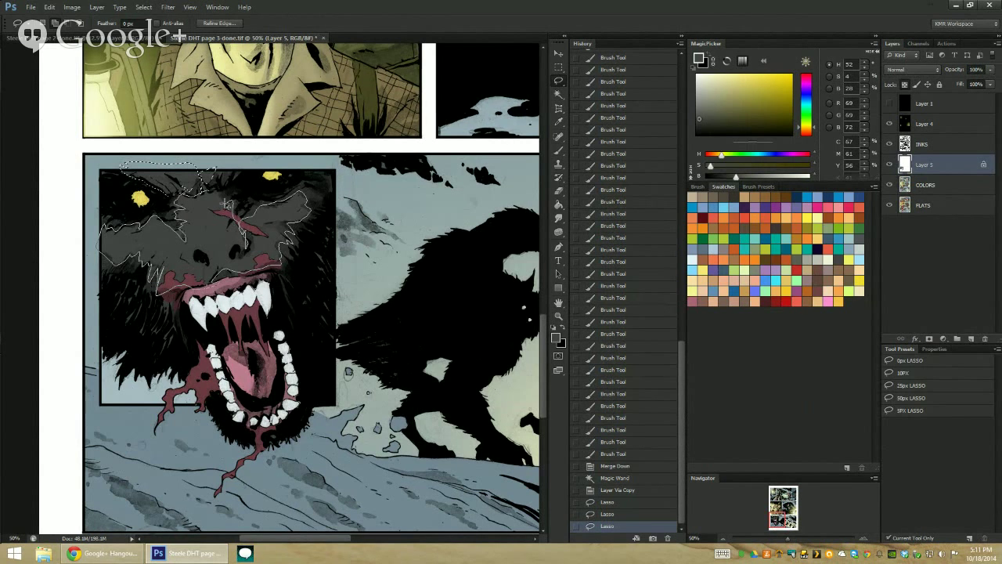
drag(226, 204, 254, 145)
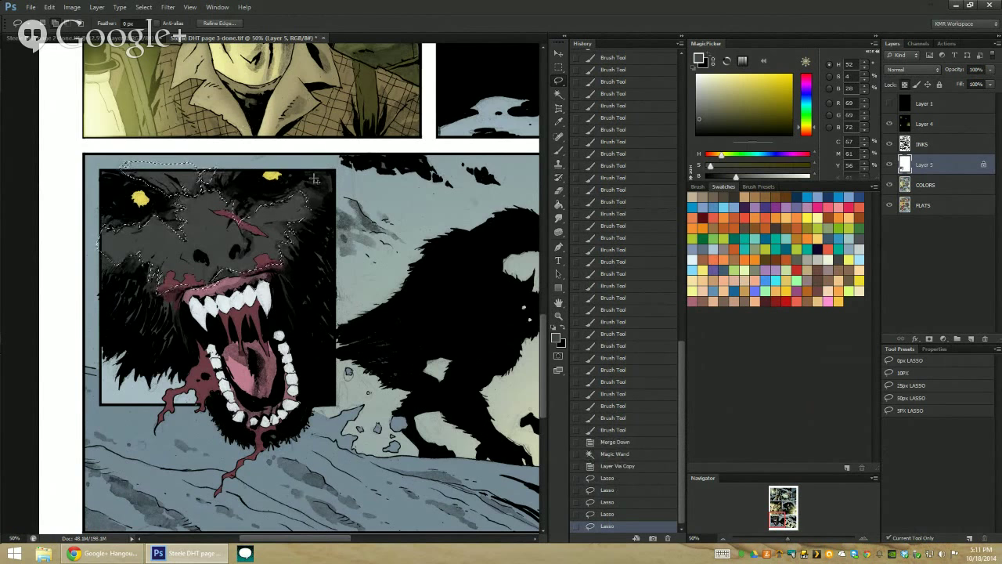
drag(314, 179, 312, 184)
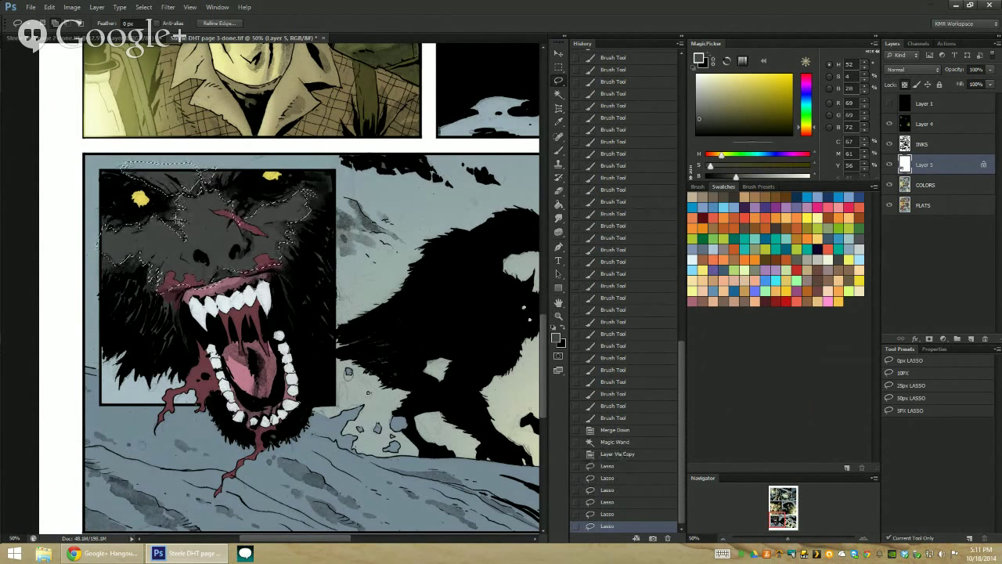
drag(213, 166, 179, 233)
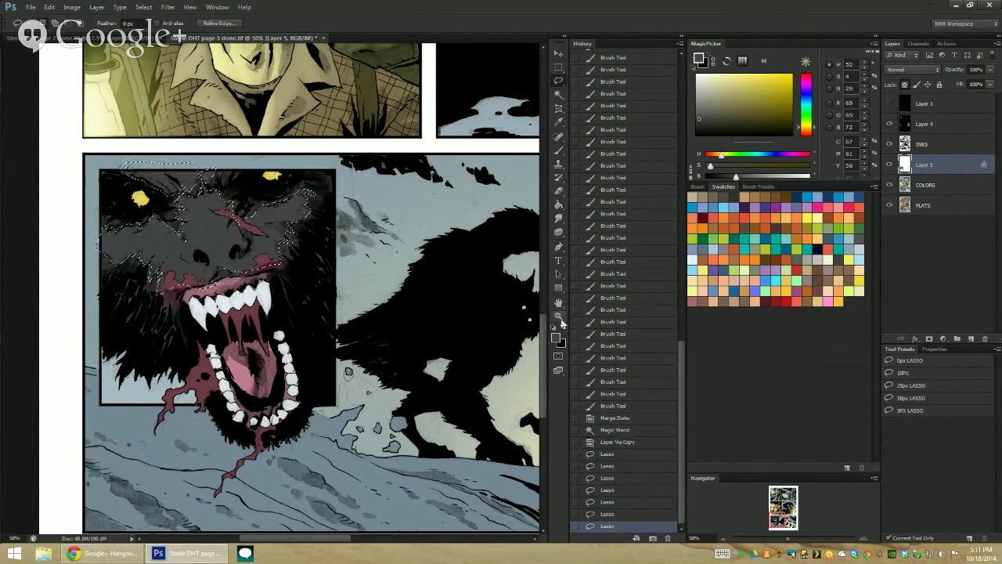
key(ctrl+minus)
key(ctrl+minus)
Paint pale yellow Screen light over the wolf's head, then zoom out to the whole page
key(b)
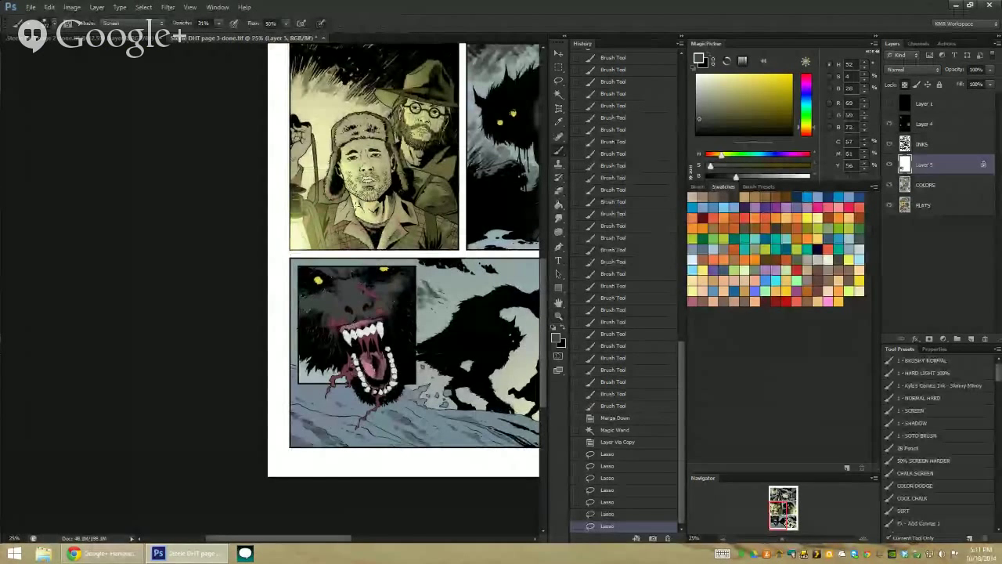
key(ctrl+z)
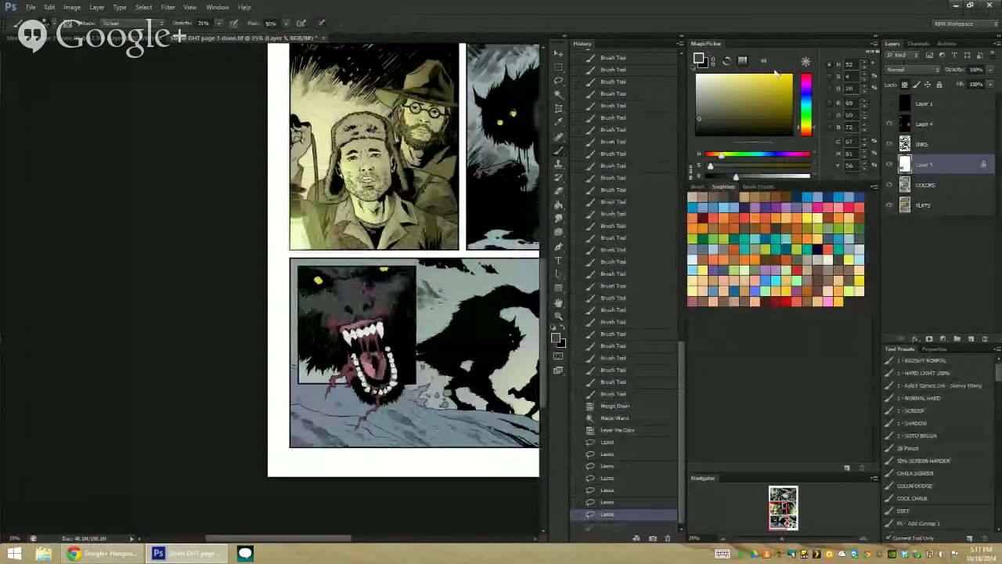
click(746, 76)
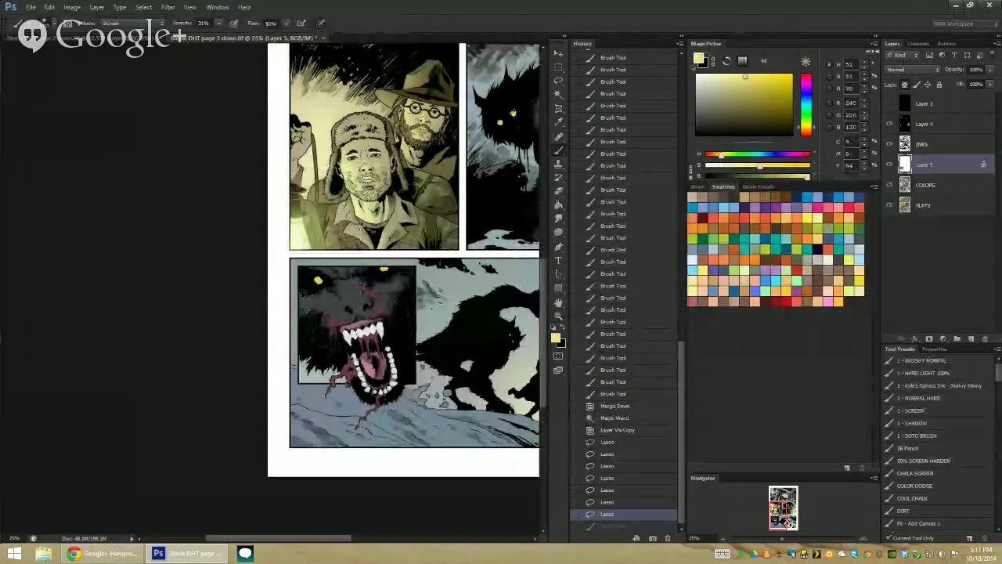
drag(313, 282, 391, 313)
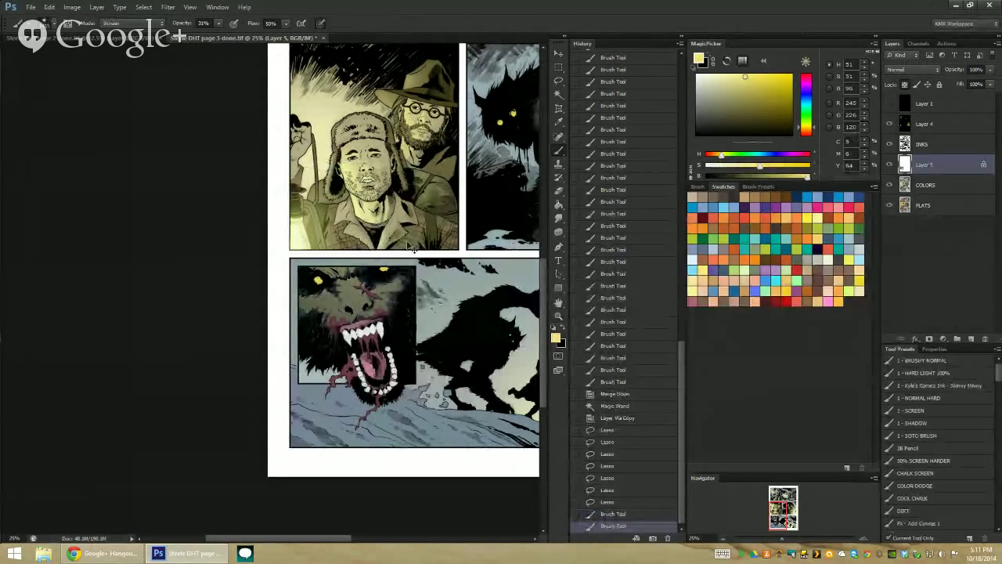
drag(356, 286, 364, 282)
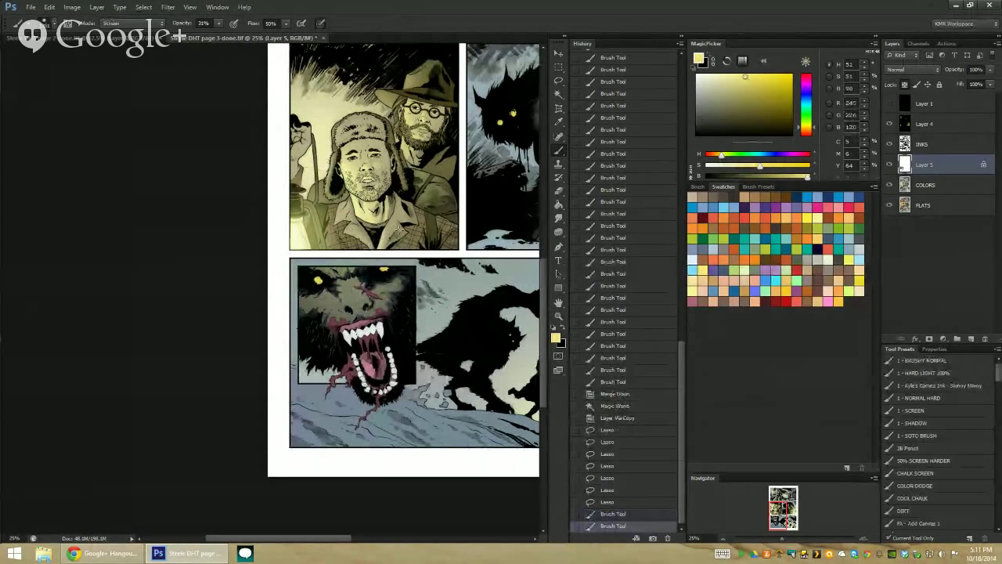
key(z)
click(257, 226)
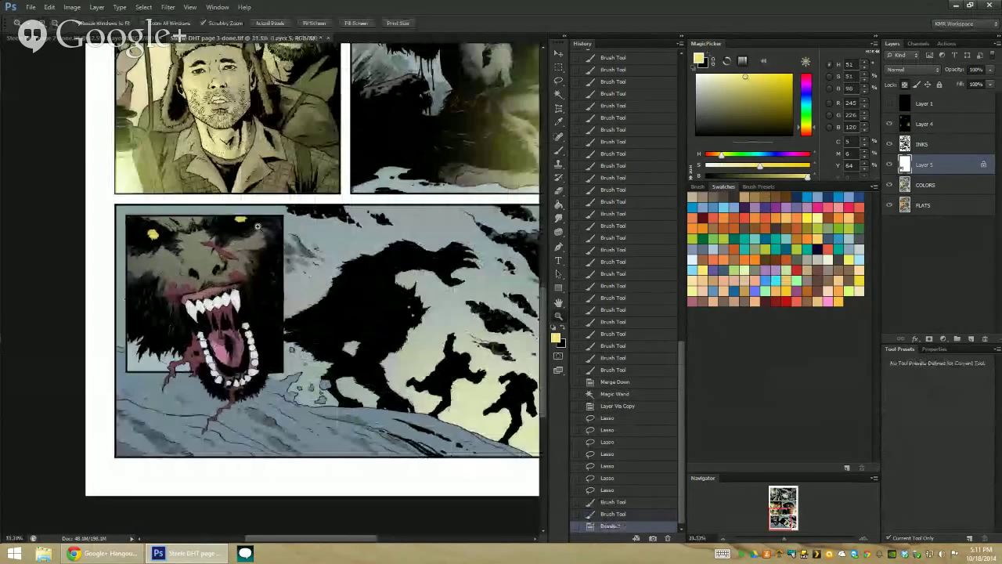
alt+click(425, 271)
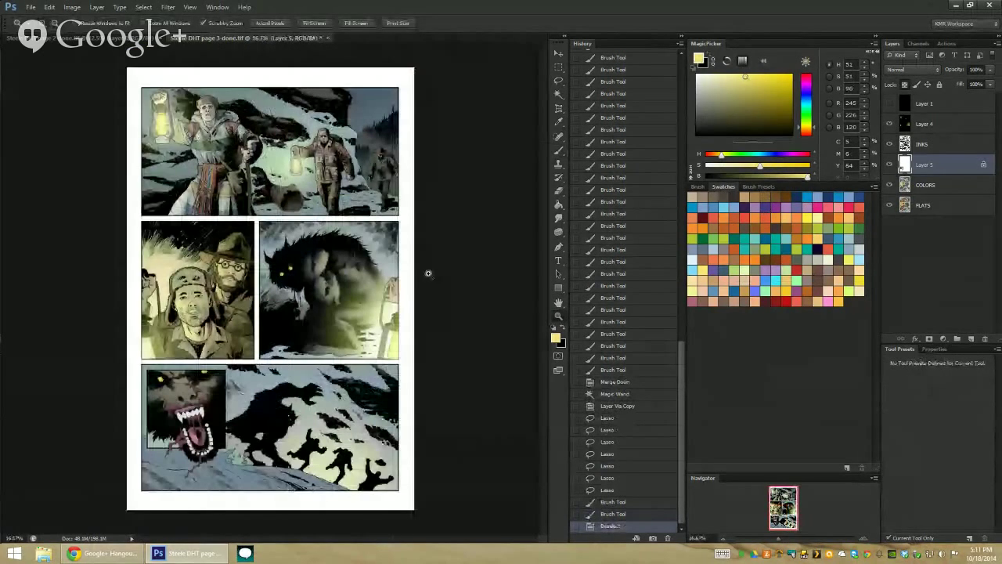
Zoom in on the wolf's face, resize the brush, and paint first shading strokes
click(188, 393)
click(188, 393)
click(196, 387)
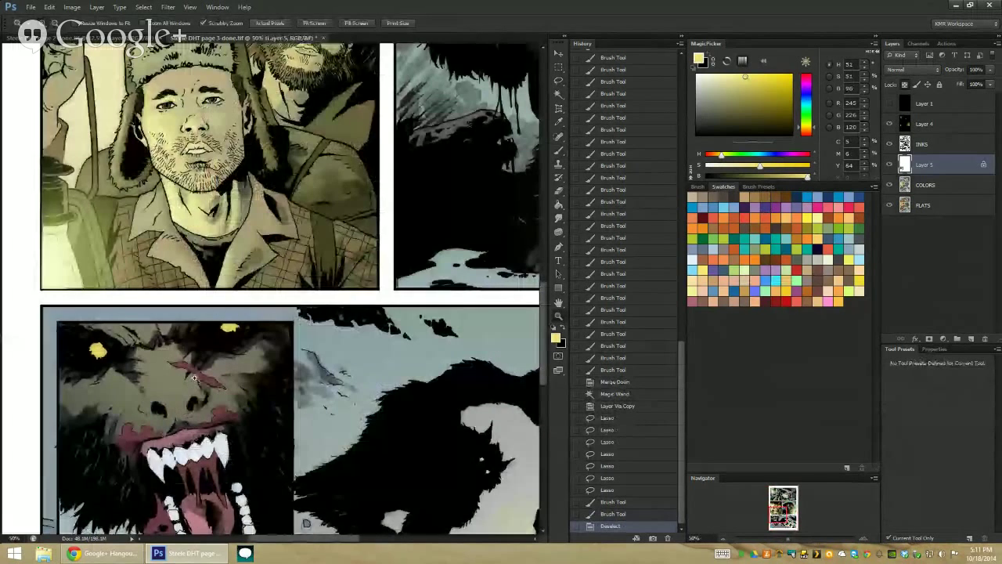
key(l)
drag(163, 381, 197, 278)
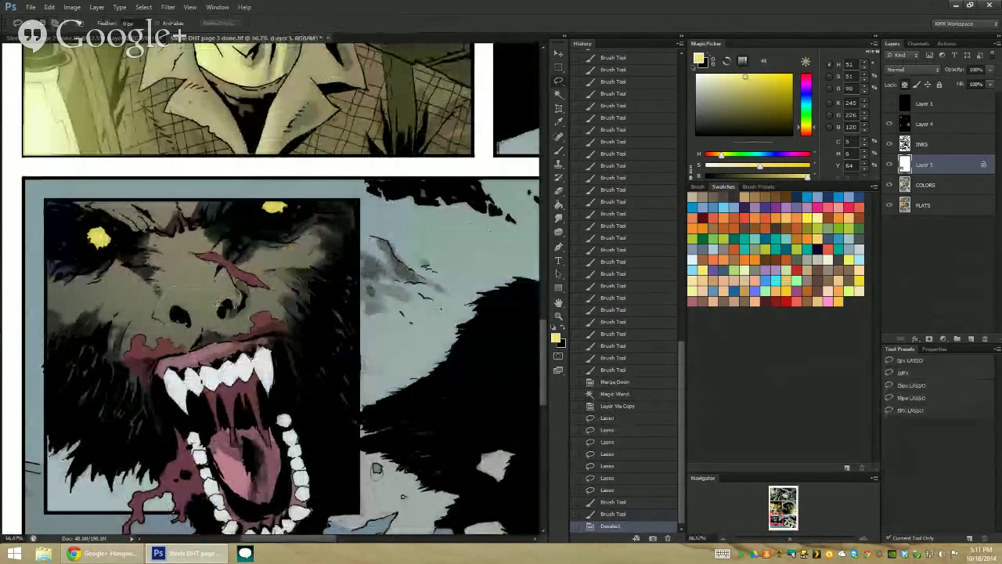
key(b)
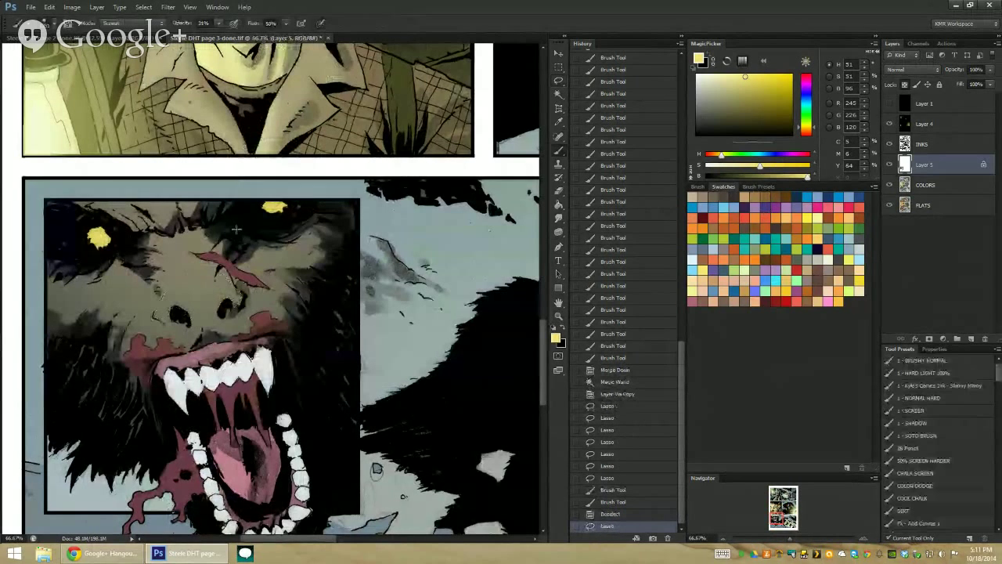
alt+right_click(214, 258)
alt+right_click(235, 291)
drag(217, 340, 211, 329)
drag(181, 281, 235, 321)
Review the whole page, then zoom back in and paint more strokes on the wolf's face
key(z)
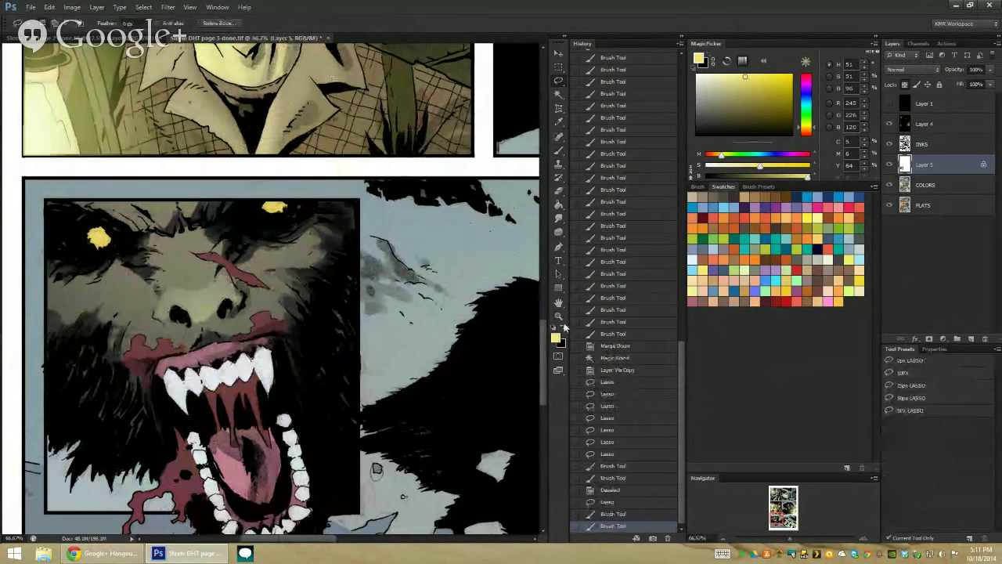
alt+click(497, 343)
alt+click(481, 276)
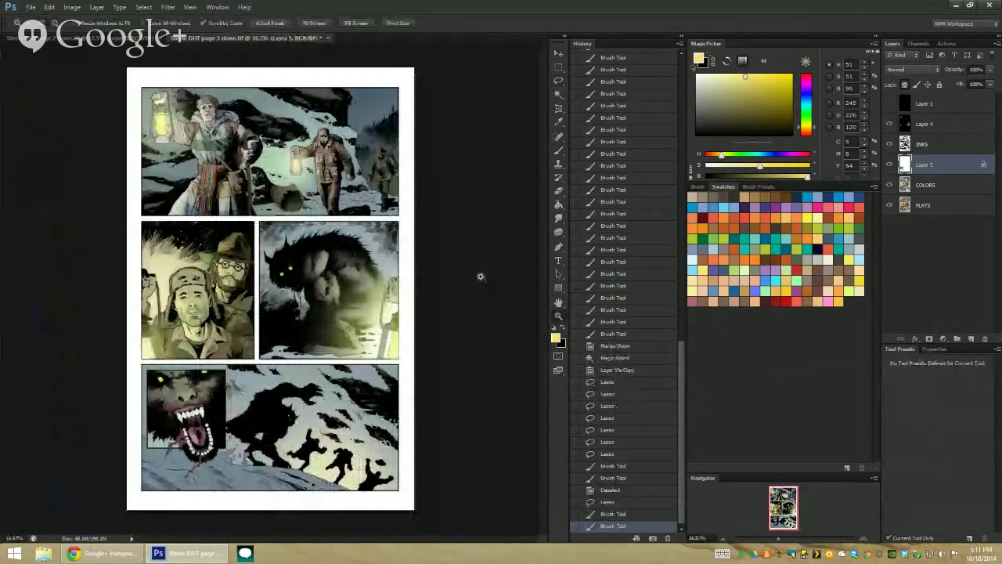
click(219, 310)
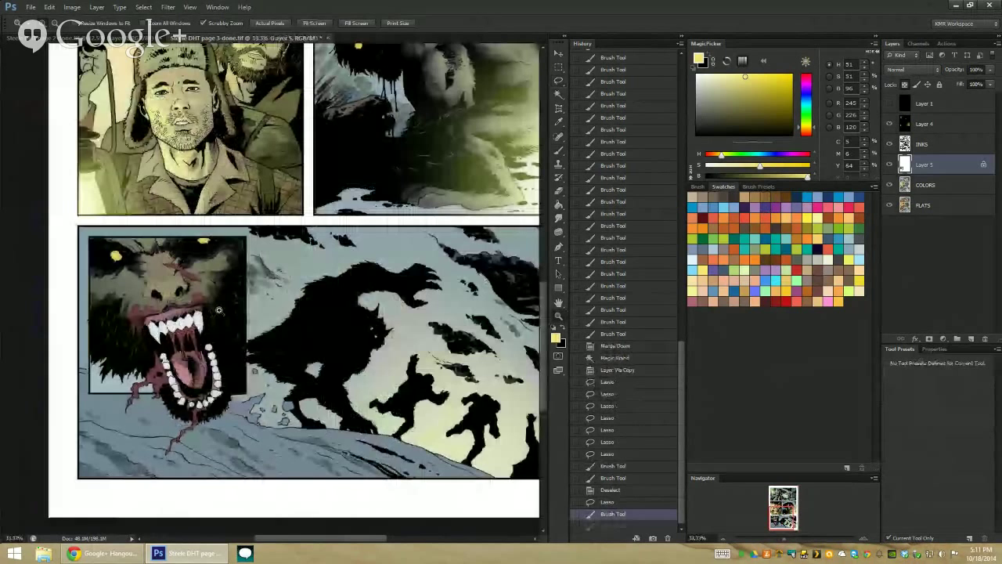
click(218, 310)
key(l)
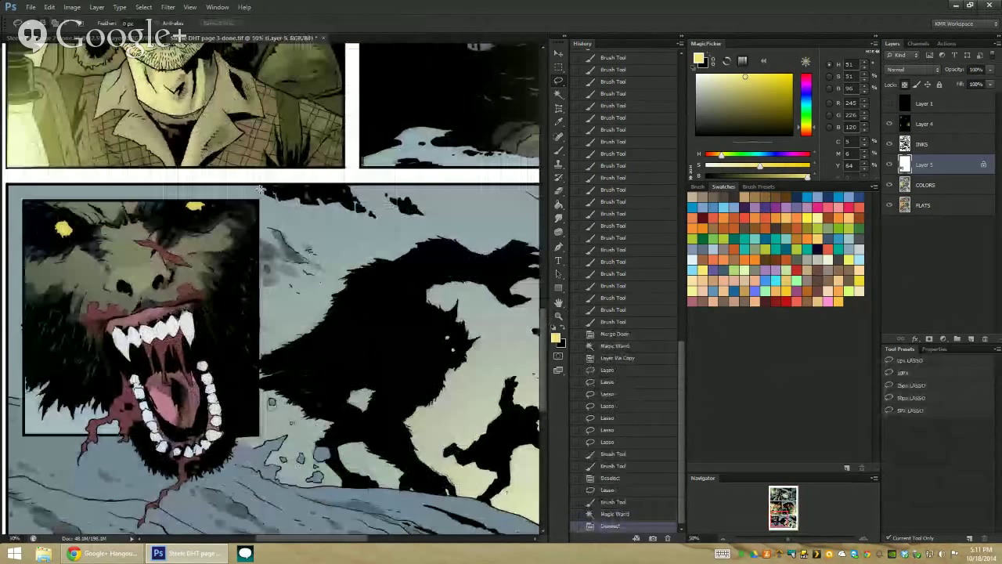
key(b)
key(ctrl+plus)
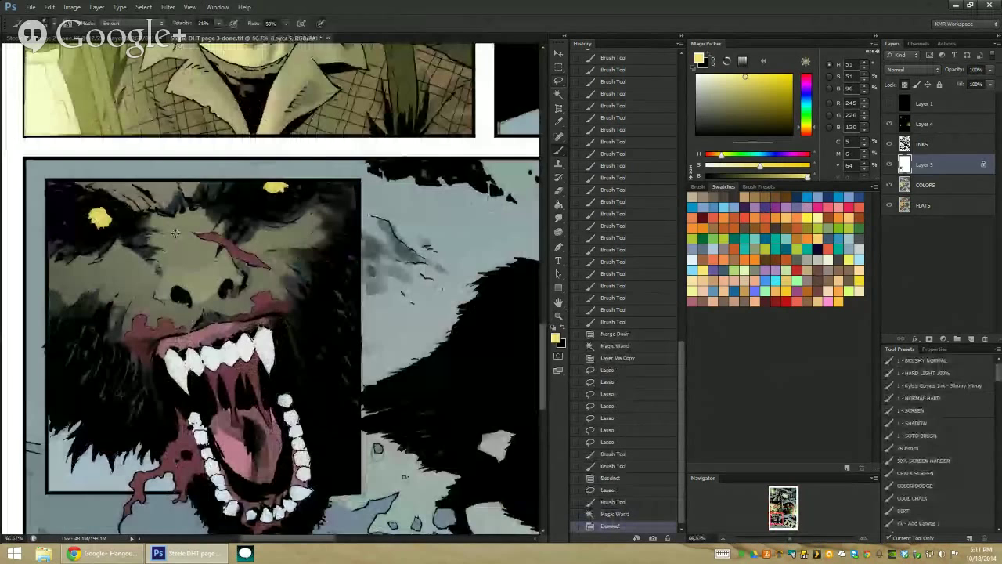
mouse_move(175, 233)
mouse_down()
mouse_move(160, 228)
mouse_move(163, 262)
mouse_up()
mouse_move(216, 227)
mouse_down()
mouse_move(241, 229)
mouse_move(226, 218)
mouse_up()
Undo and restore recent strokes, then add further highlight strokes across the wolf's face
key(ctrl+alt+z)
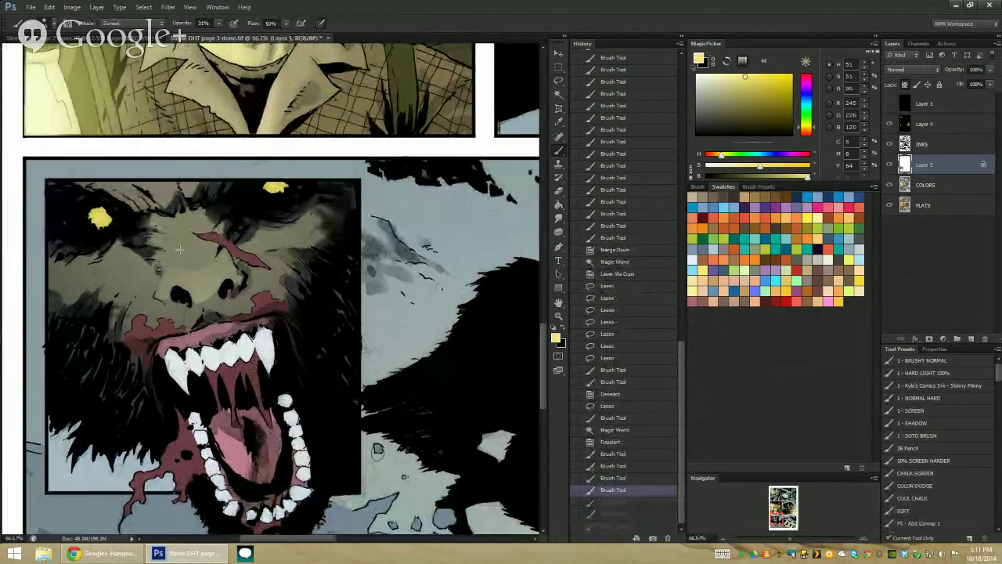
key(ctrl+shift+z)
key(ctrl+shift+z)
key(ctrl+shift+z)
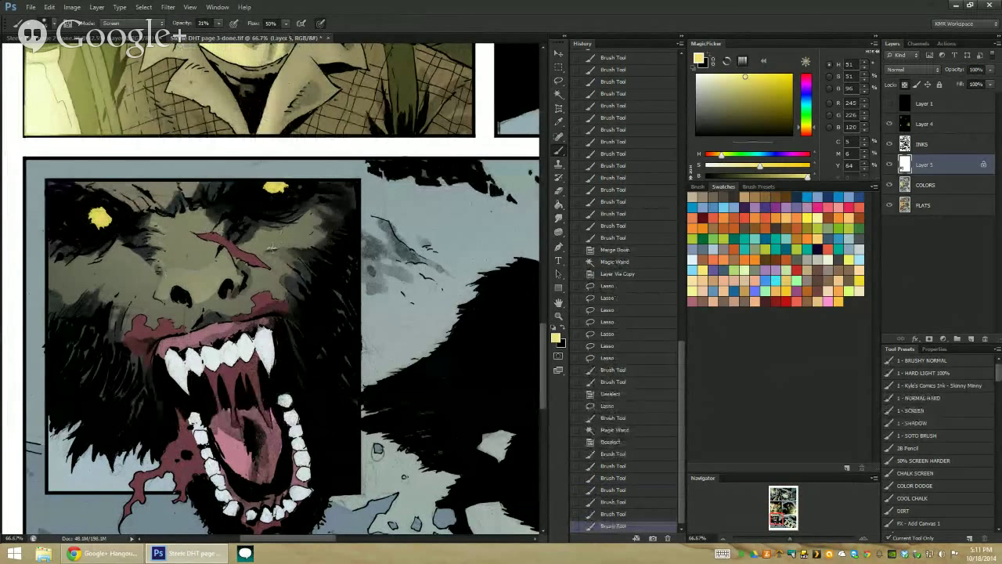
drag(271, 249, 271, 259)
mouse_move(66, 298)
mouse_down()
mouse_move(137, 320)
mouse_move(168, 256)
mouse_up()
drag(122, 198, 146, 205)
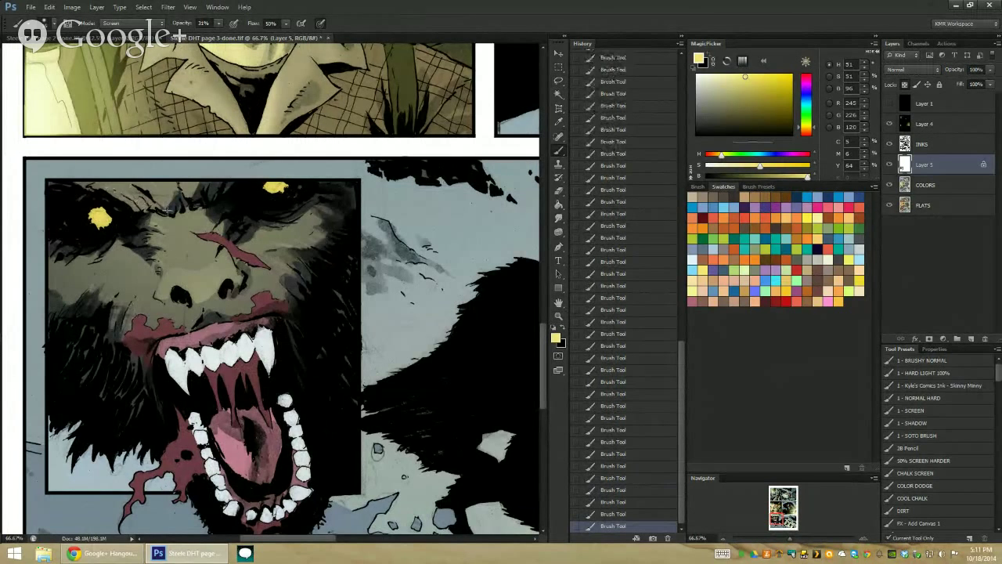
Zoom out to review the panel, then try a brightening stroke and undo it
click(558, 315)
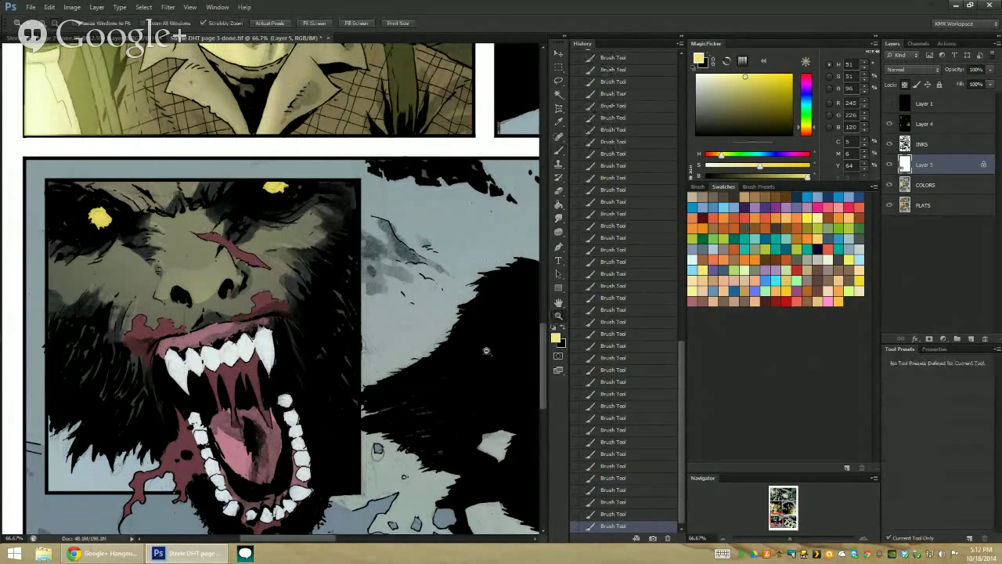
alt+click(337, 280)
alt+click(337, 281)
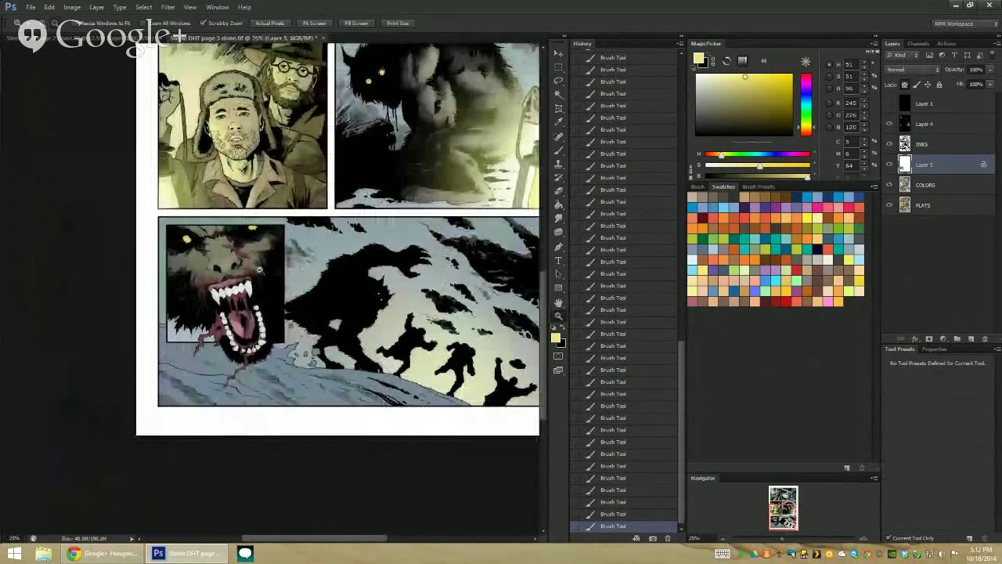
click(224, 374)
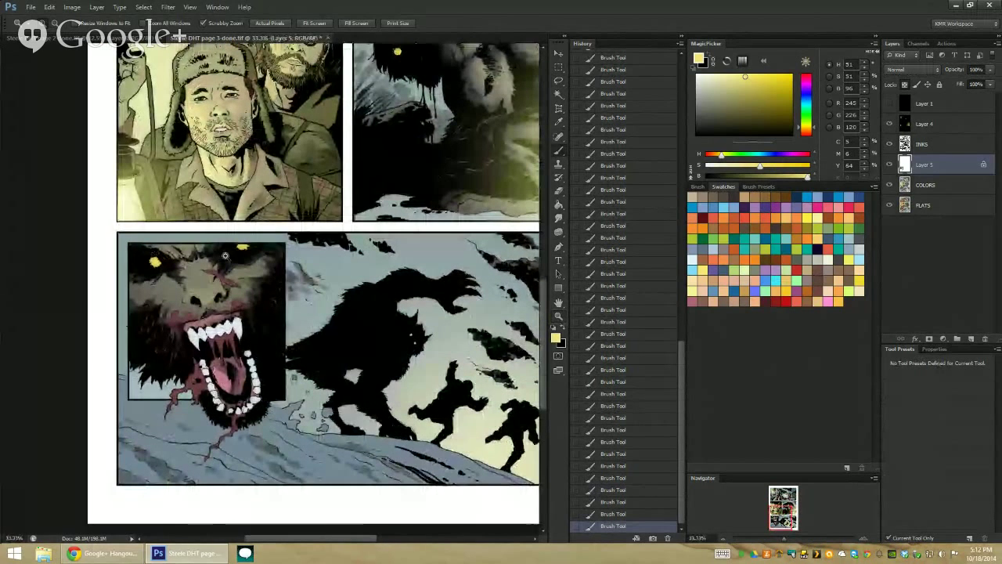
key(b)
drag(223, 317, 213, 323)
key(ctrl+z)
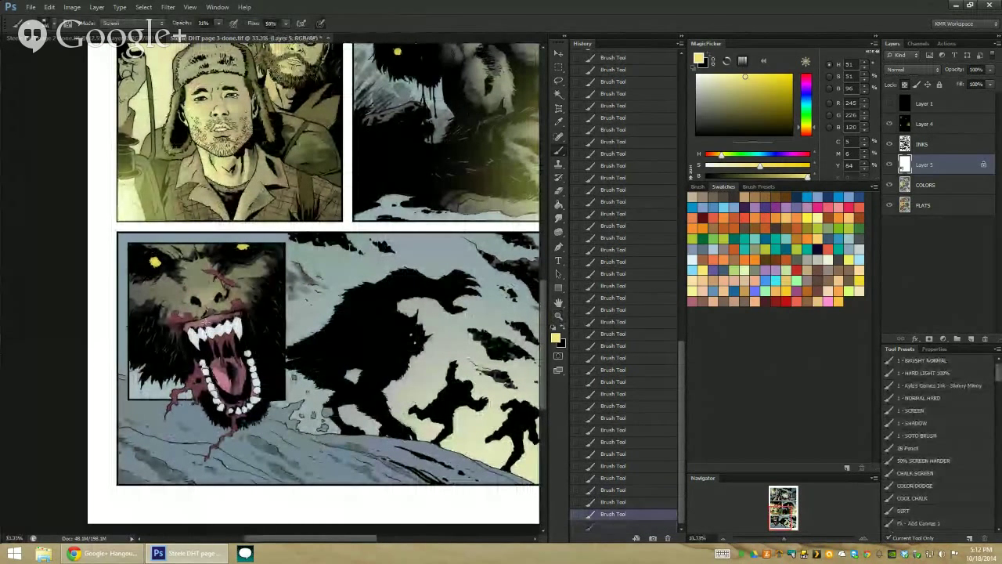
Zoom out to the full page and back in on the wolf panel
click(558, 316)
alt+click(443, 353)
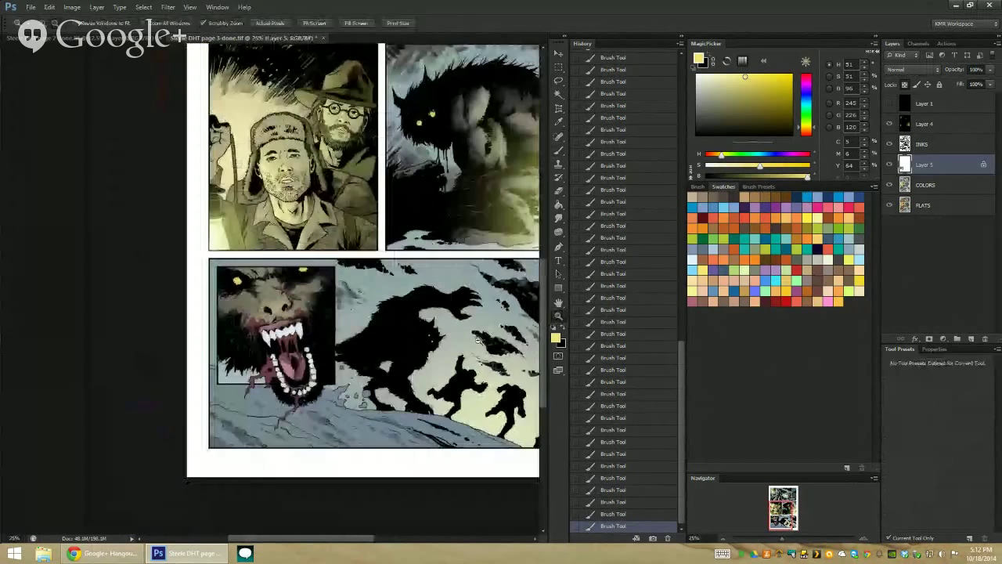
click(225, 340)
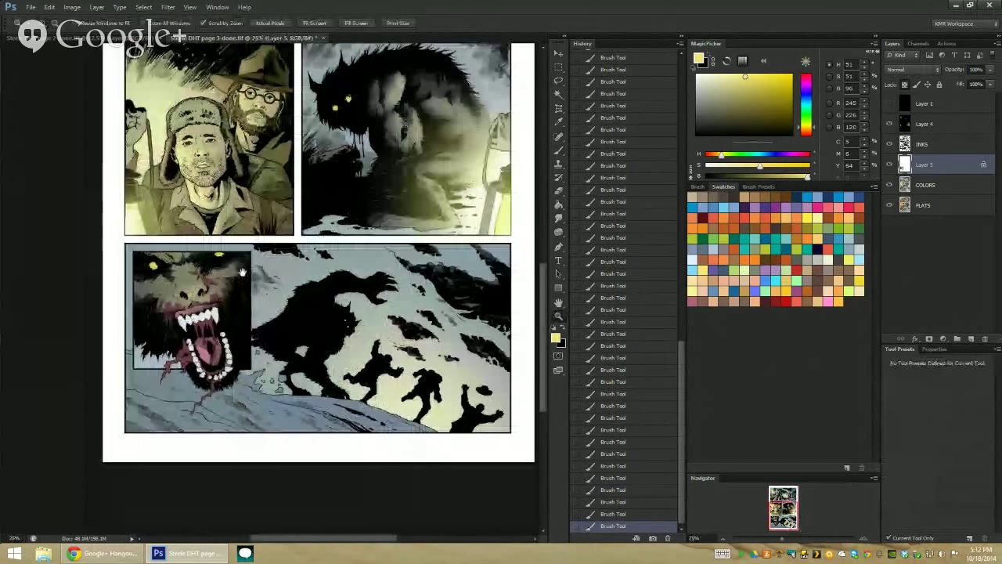
click(216, 325)
Merge the painted Layer 5 down into the COLORS layer
key(w)
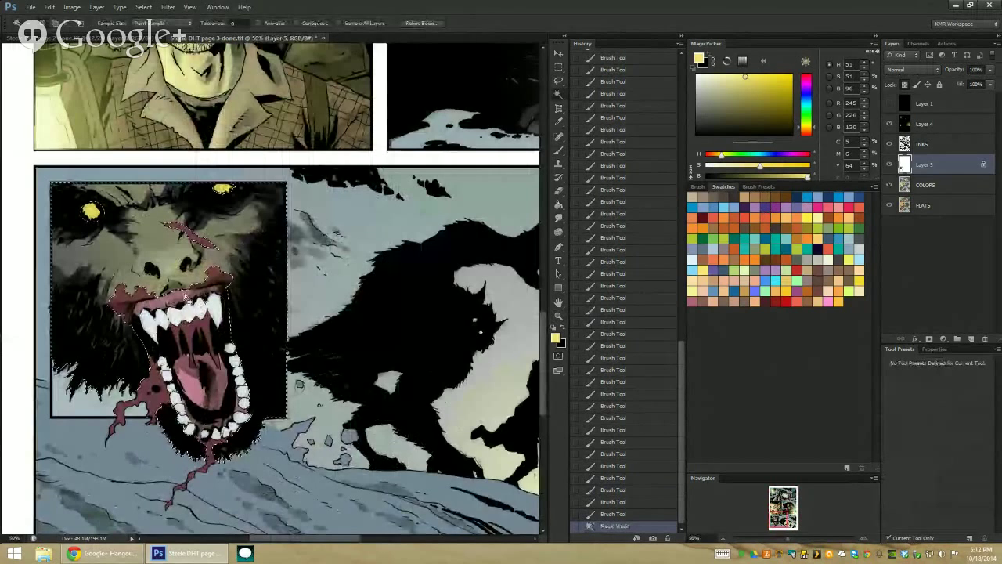
click(195, 292)
right_click(928, 161)
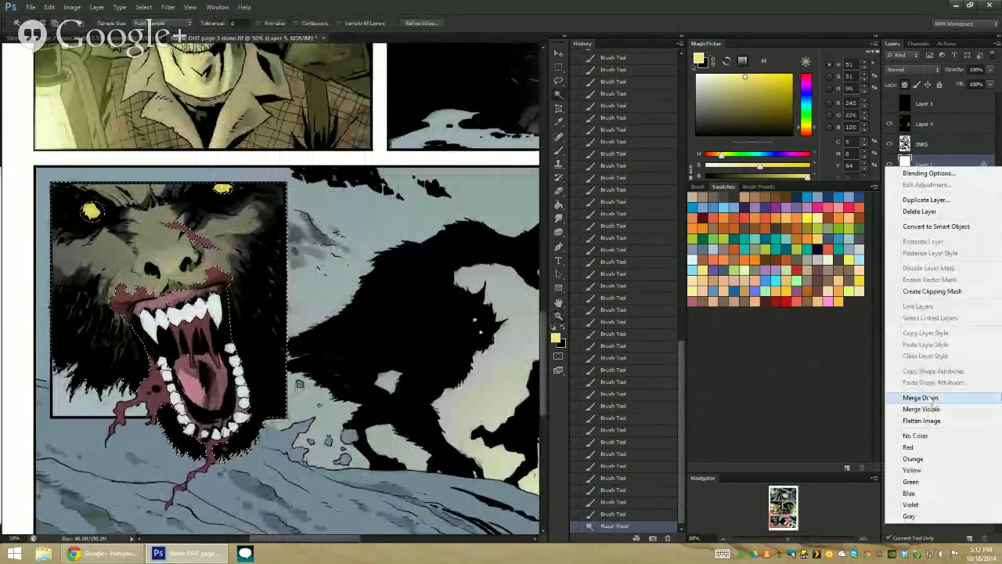
click(917, 458)
key(l)
Select the wolf's mouth with the Magic Wand and lower its saturation
key(w)
click(184, 360)
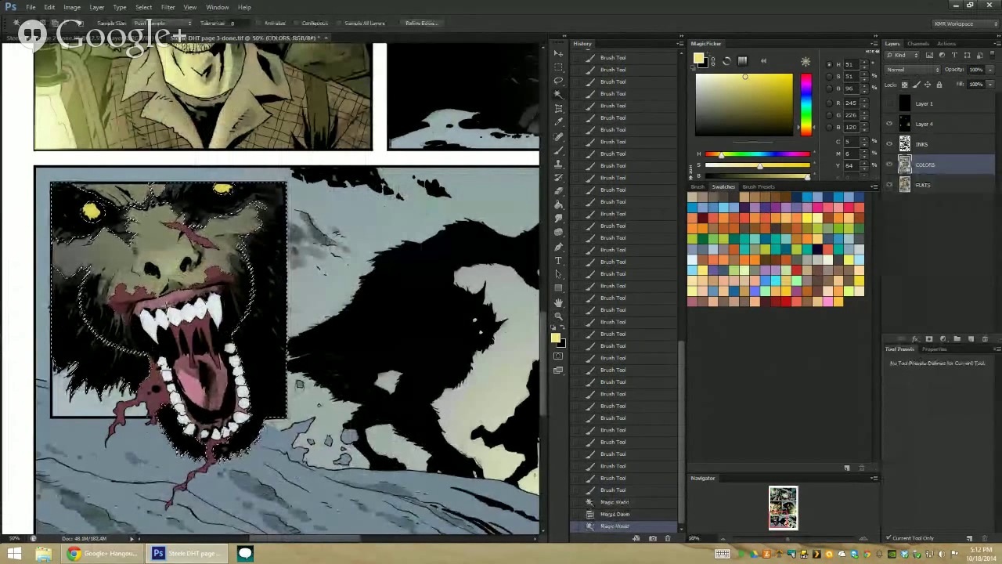
click(156, 328)
key(ctrl+u)
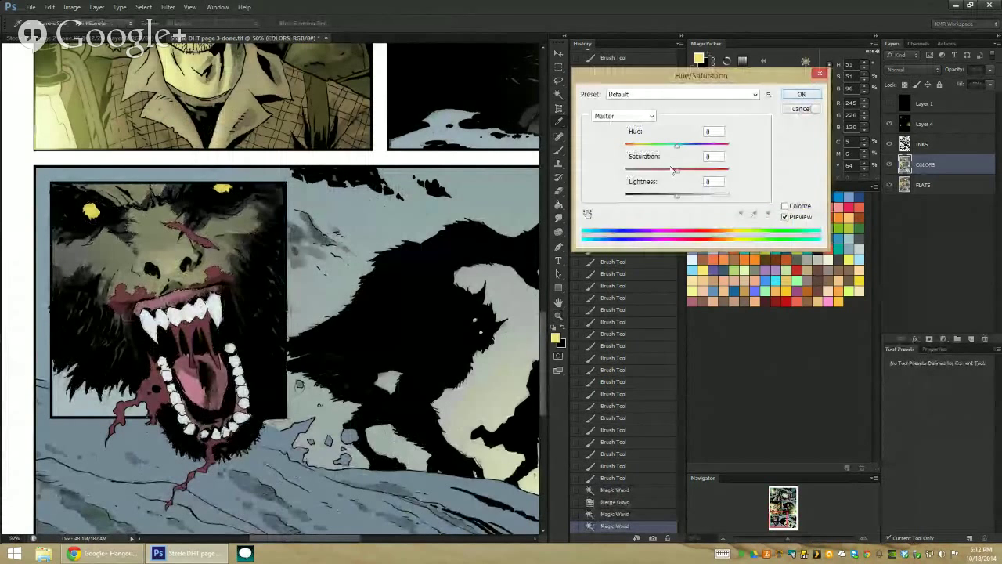
drag(676, 169, 642, 172)
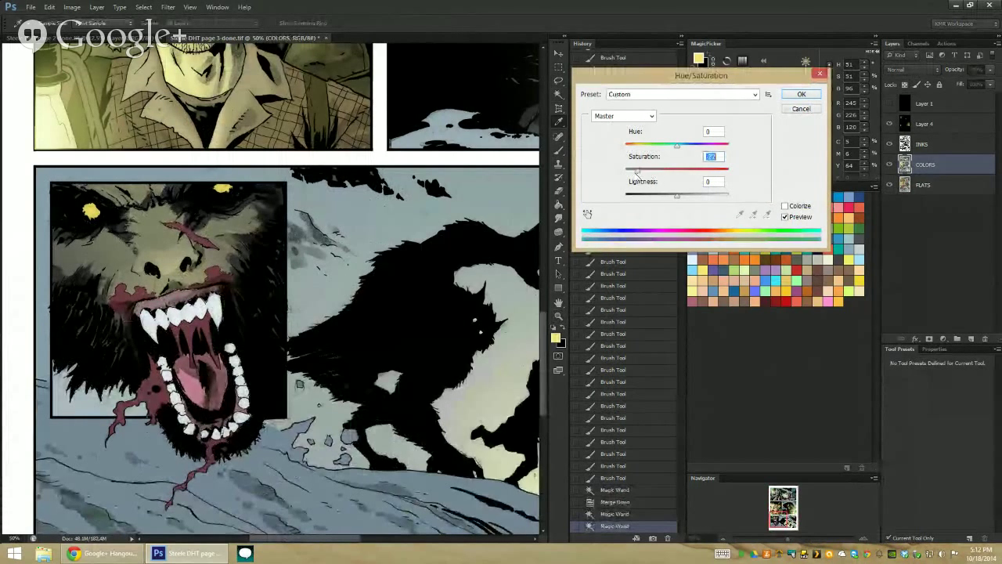
click(816, 96)
Lighten the upper gums and repaint the tongue a lighter pink, then deselect
key(b)
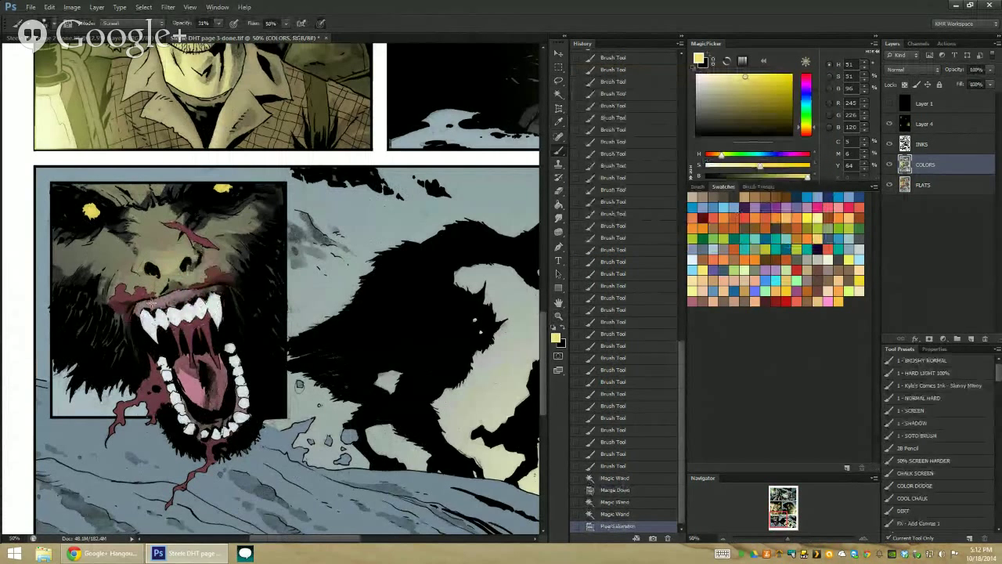
drag(133, 309, 182, 292)
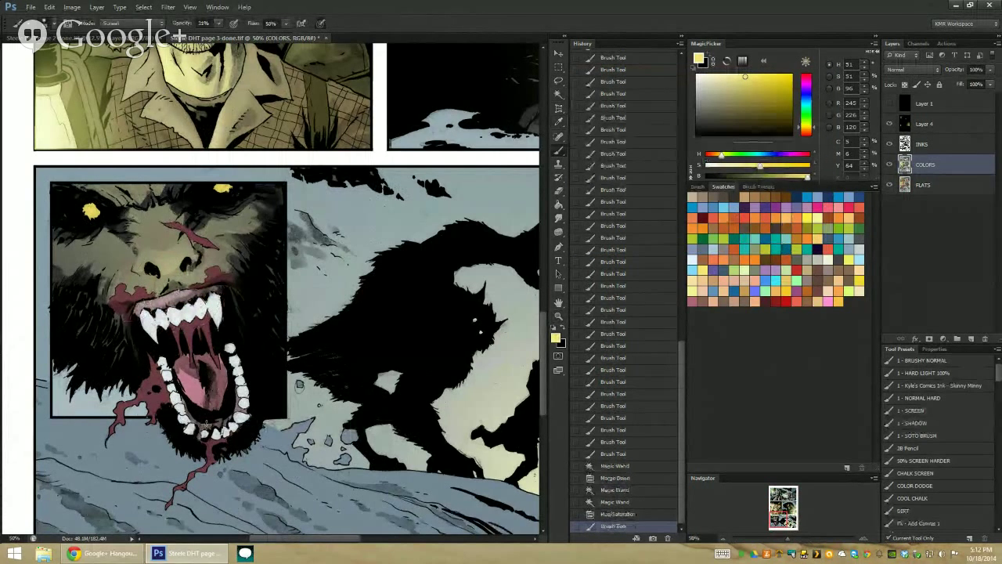
click(196, 375)
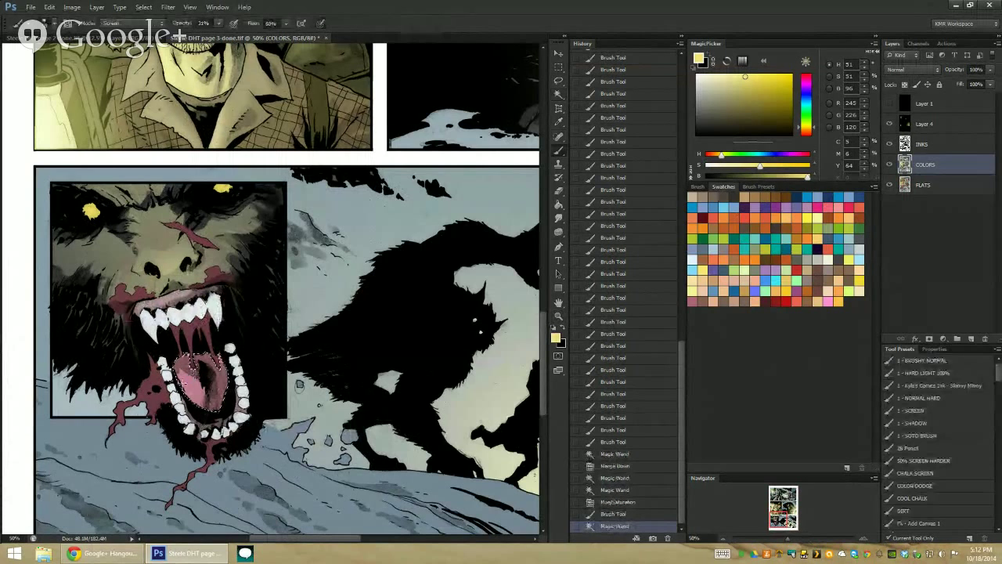
drag(188, 380, 204, 398)
key(l)
key(ctrl+d)
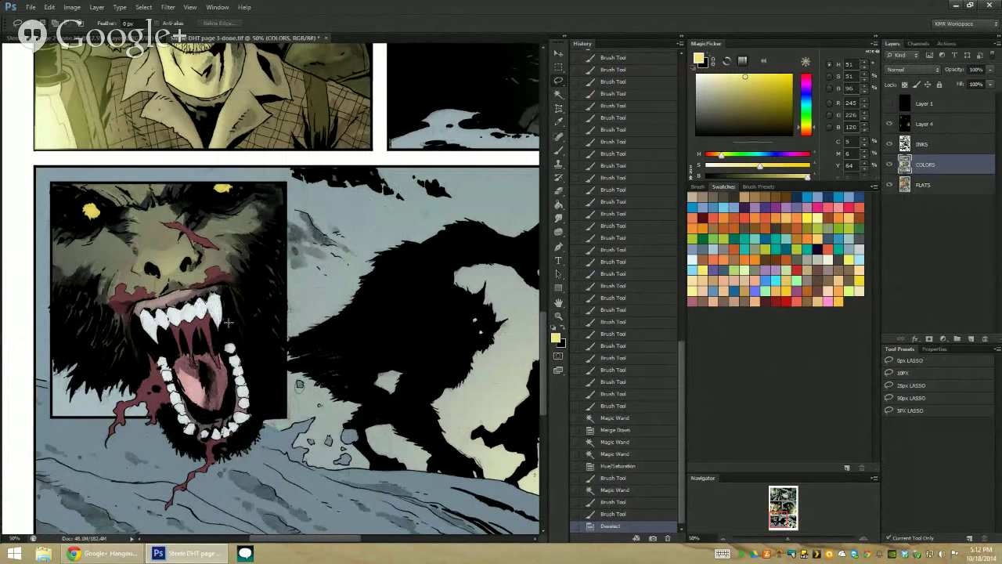
Copy a wolf-face area to a new layer and set up a blue-grey shadow brush
key(w)
click(205, 312)
key(ctrl+j)
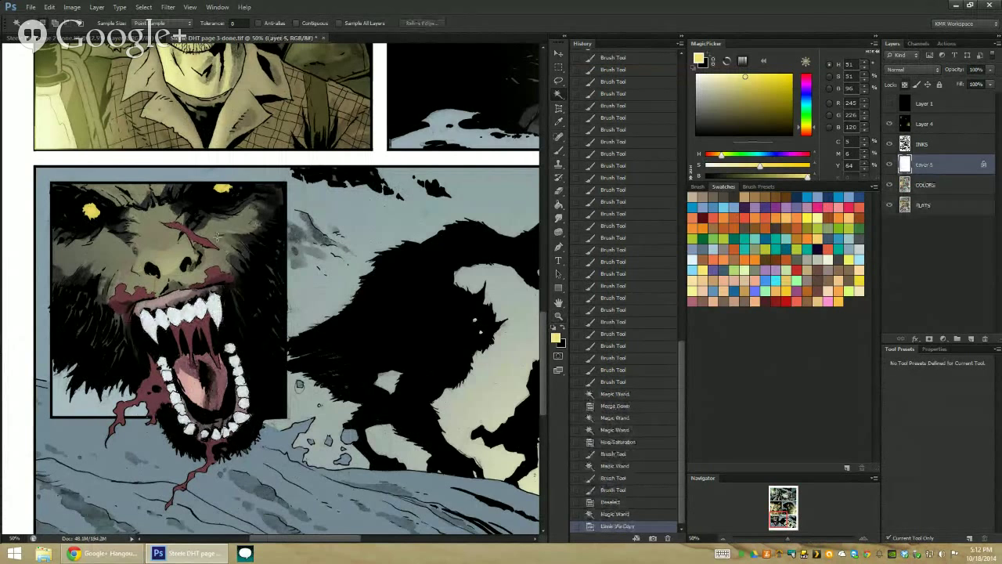
key(b)
double_click(724, 268)
text(F)
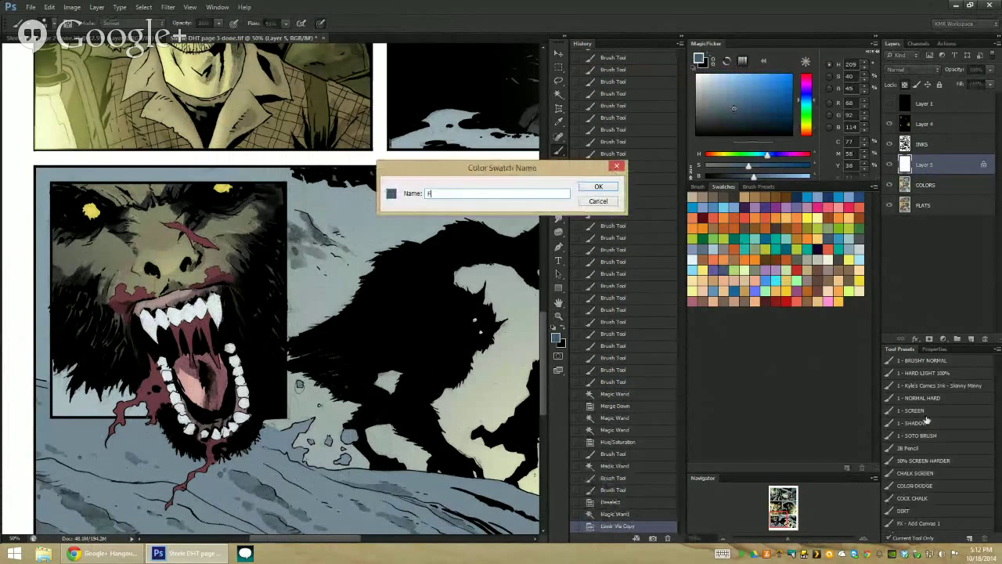
click(599, 201)
click(916, 412)
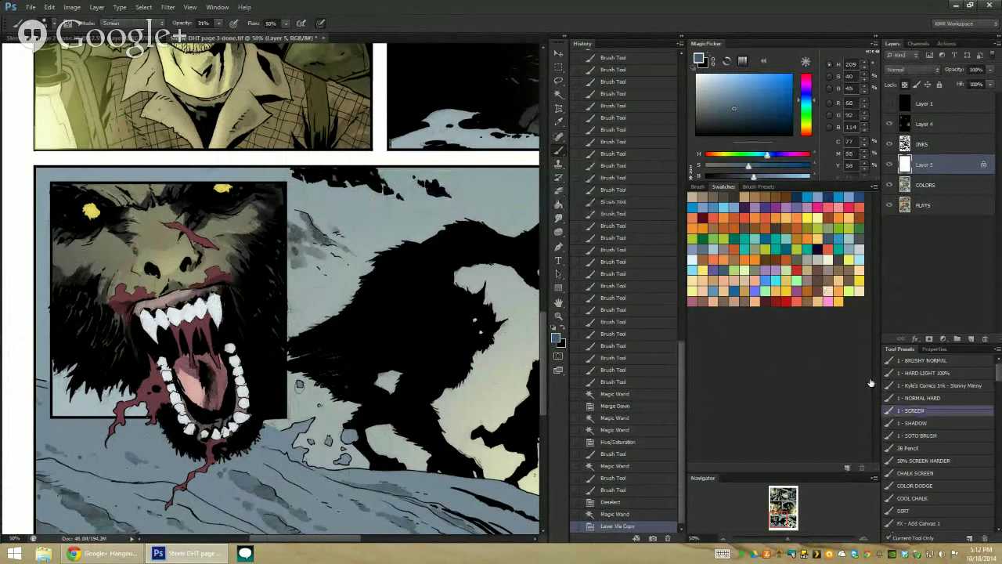
click(931, 423)
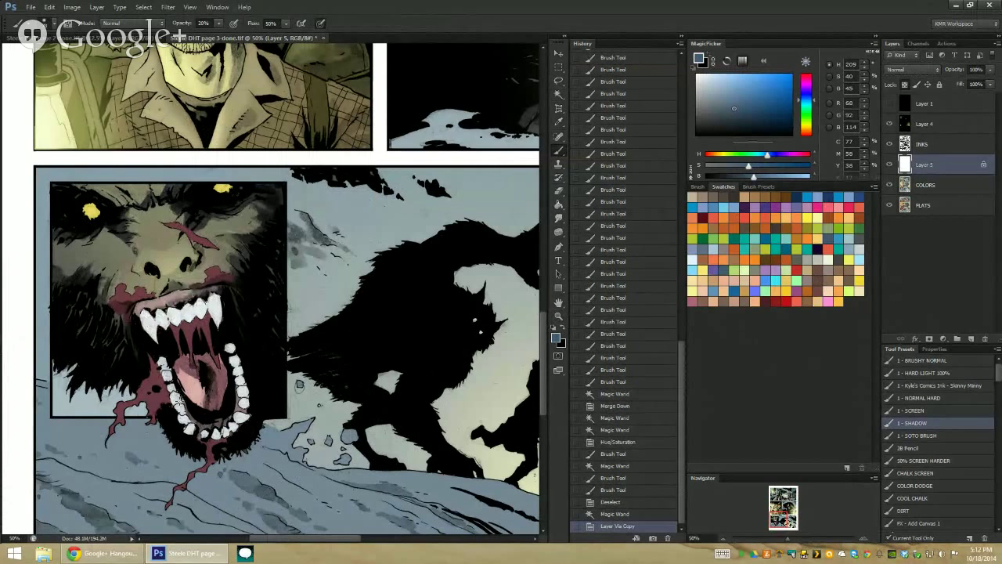
Paint soft shadow strokes over the teeth, mouth and muzzle
drag(228, 349, 239, 388)
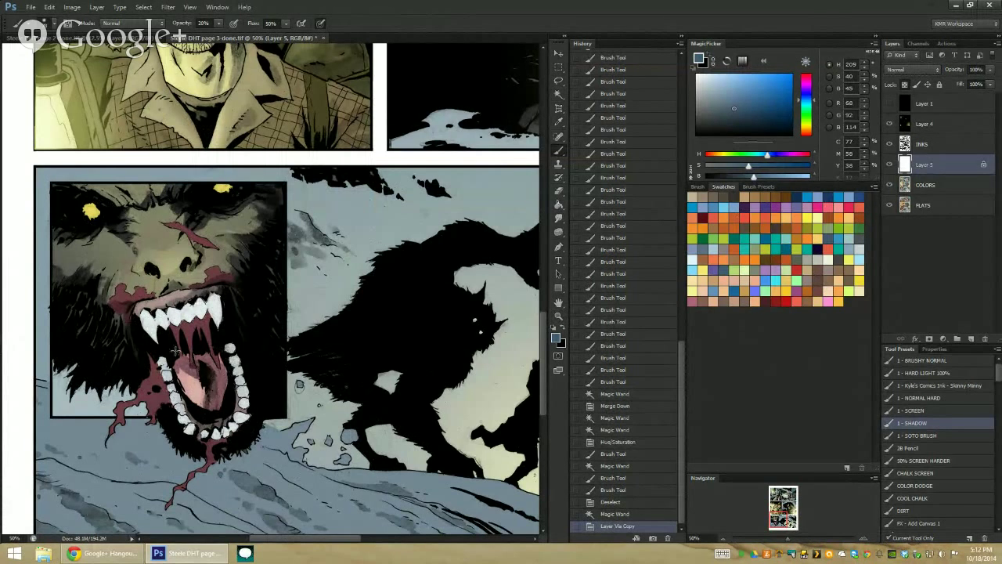
mouse_move(173, 351)
mouse_down()
mouse_move(181, 332)
mouse_move(144, 333)
mouse_up()
drag(144, 332, 147, 325)
drag(207, 287, 219, 327)
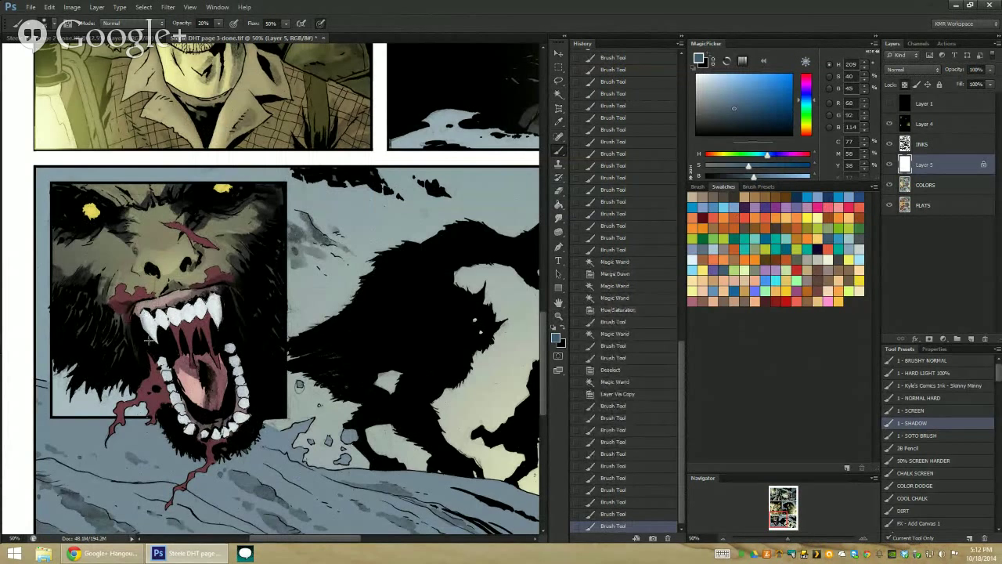
drag(191, 436, 224, 346)
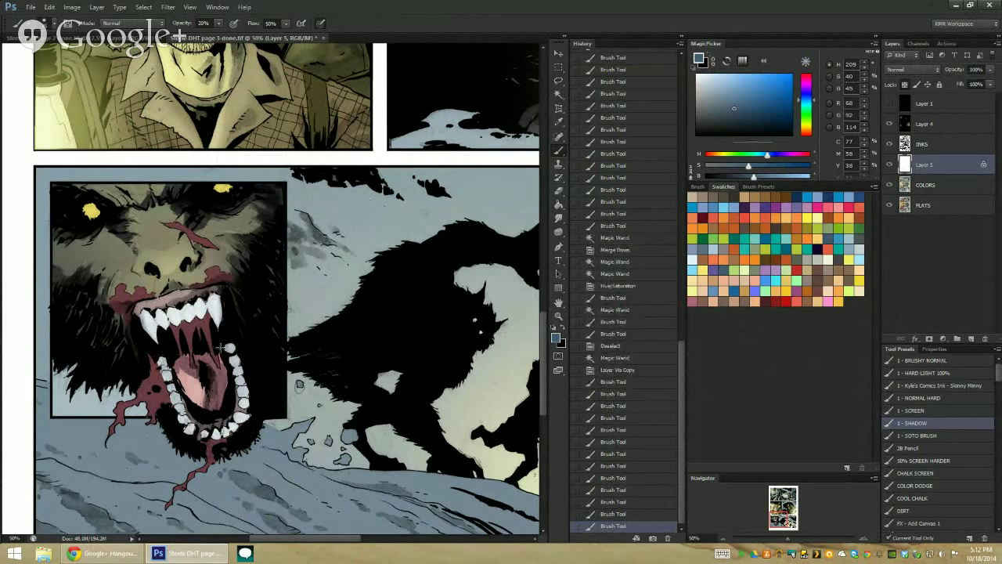
drag(235, 428, 245, 278)
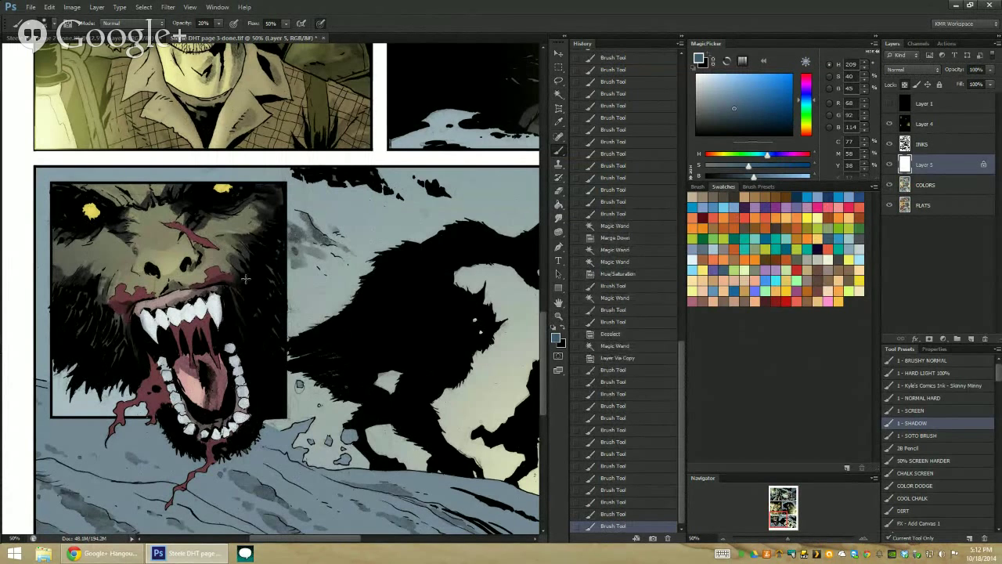
click(559, 316)
Review the finished page at several zoom levels, ending on the middle and bottom panels
key(ctrl+minus)
key(ctrl+minus)
key(ctrl+minus)
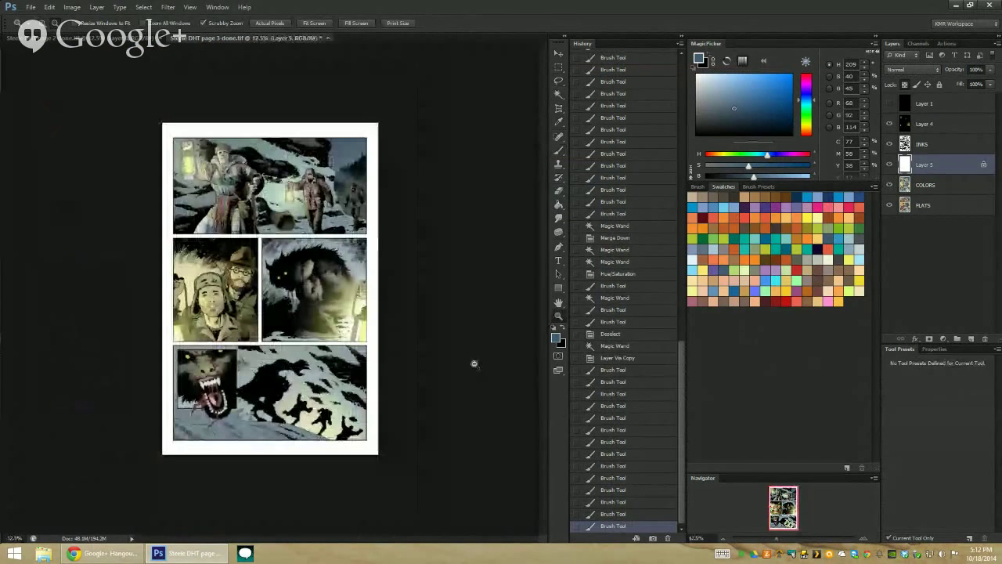
click(455, 273)
key(l)
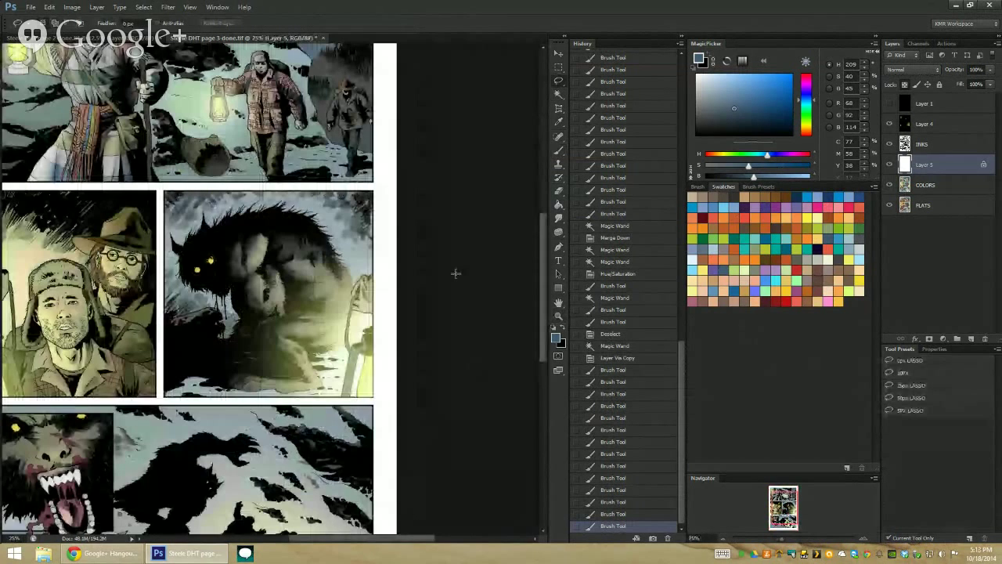
click(558, 316)
key(ctrl+minus)
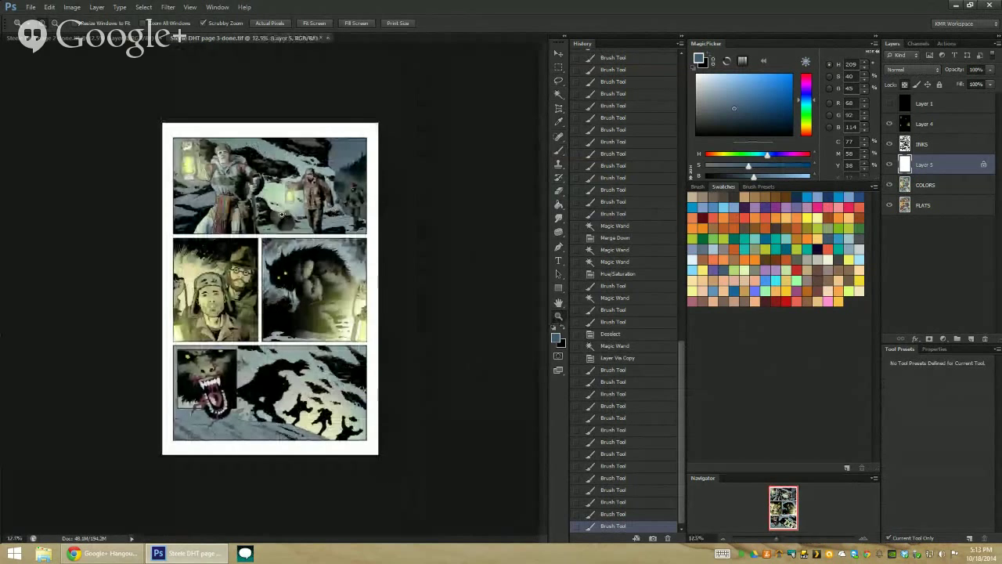
click(296, 206)
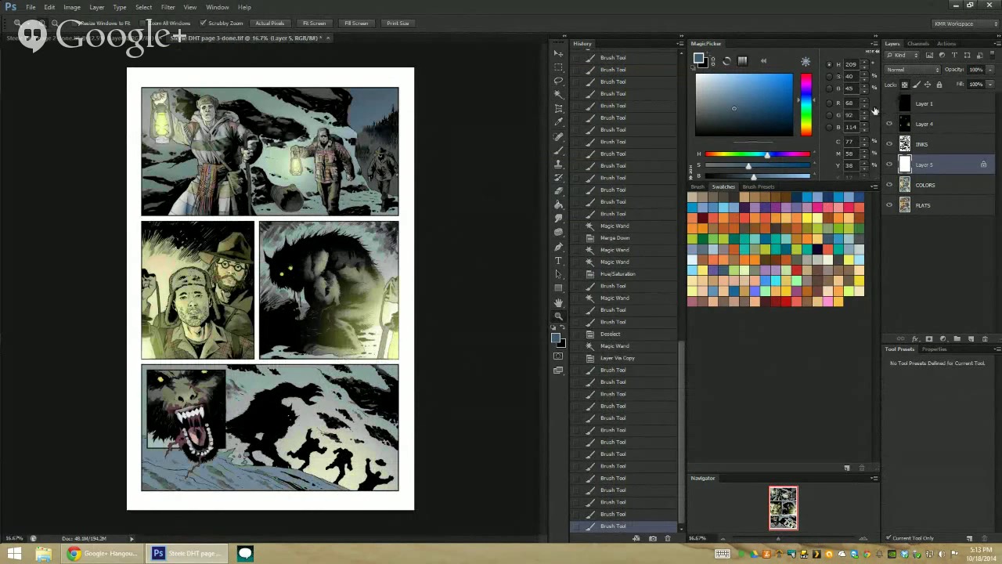
alt+click(311, 206)
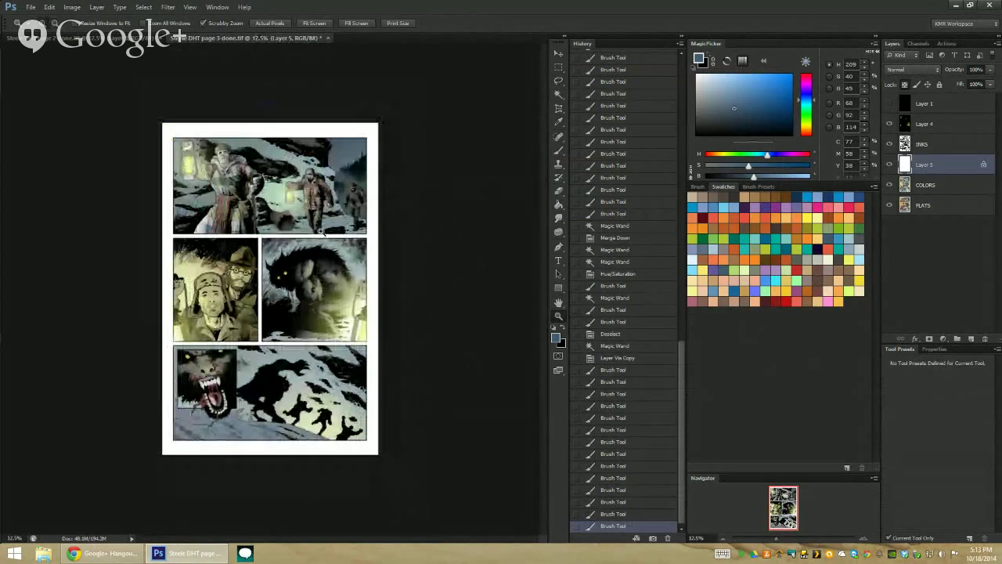
click(304, 217)
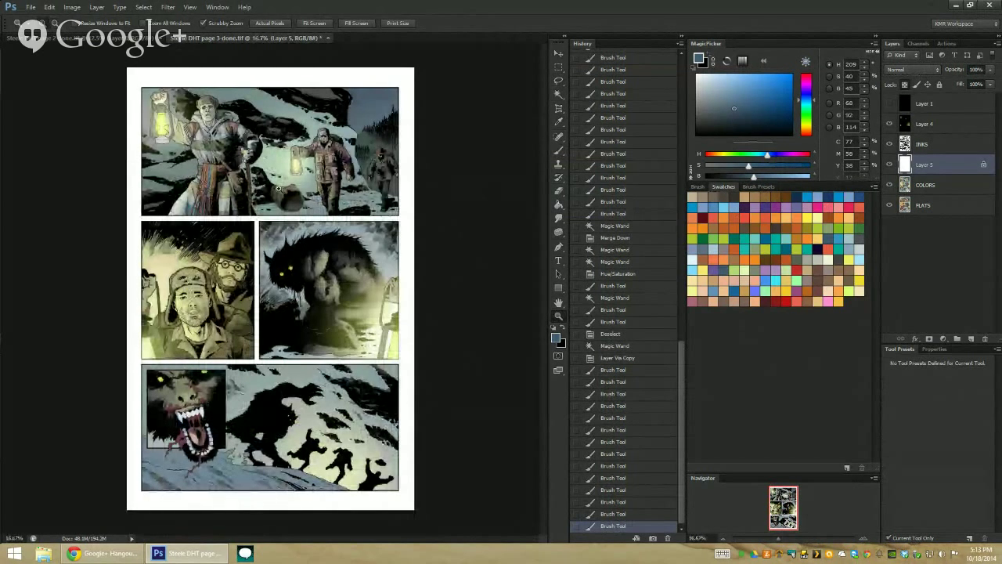
click(259, 305)
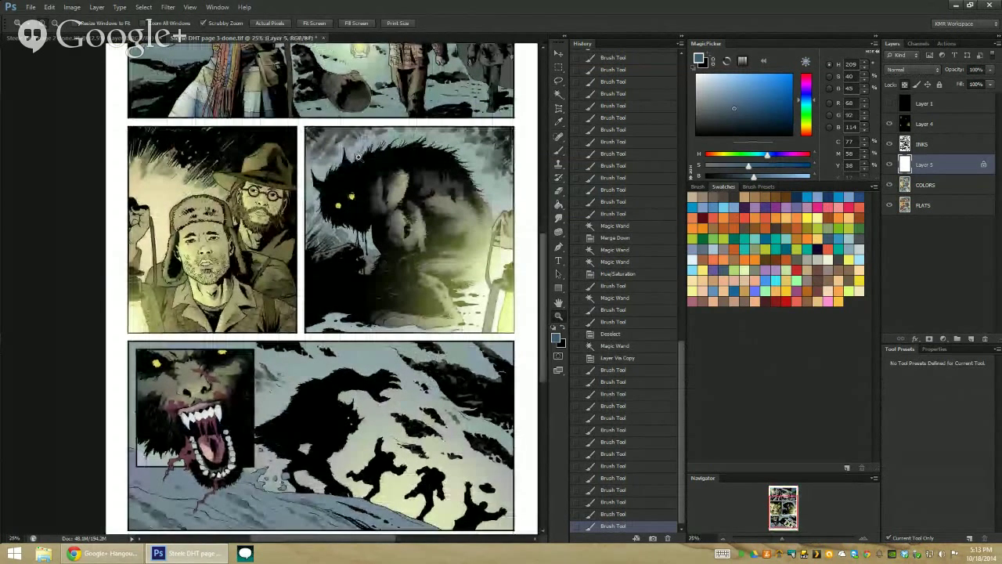
Select the middle-left two-men panel with Rectangular Marquee and Magic Wand
click(559, 67)
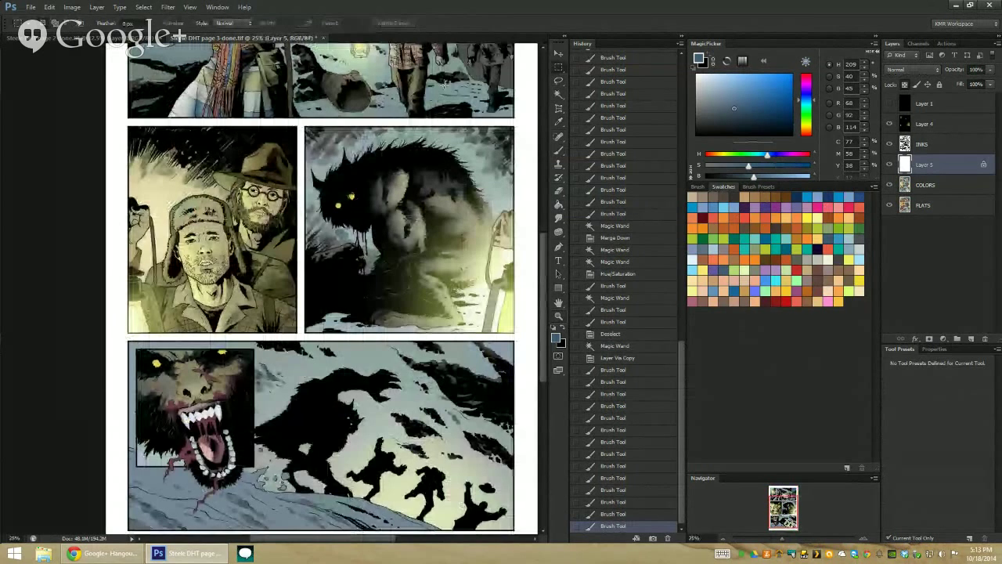
drag(121, 117, 348, 337)
key(w)
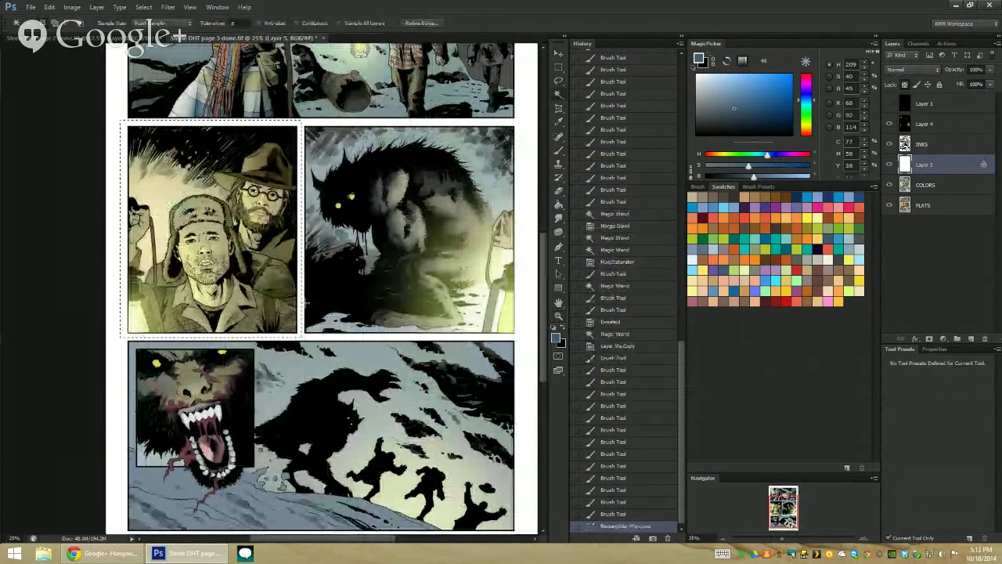
click(300, 296)
Merge the painted shading layer down into COLORS
key(alt+bracketleft)
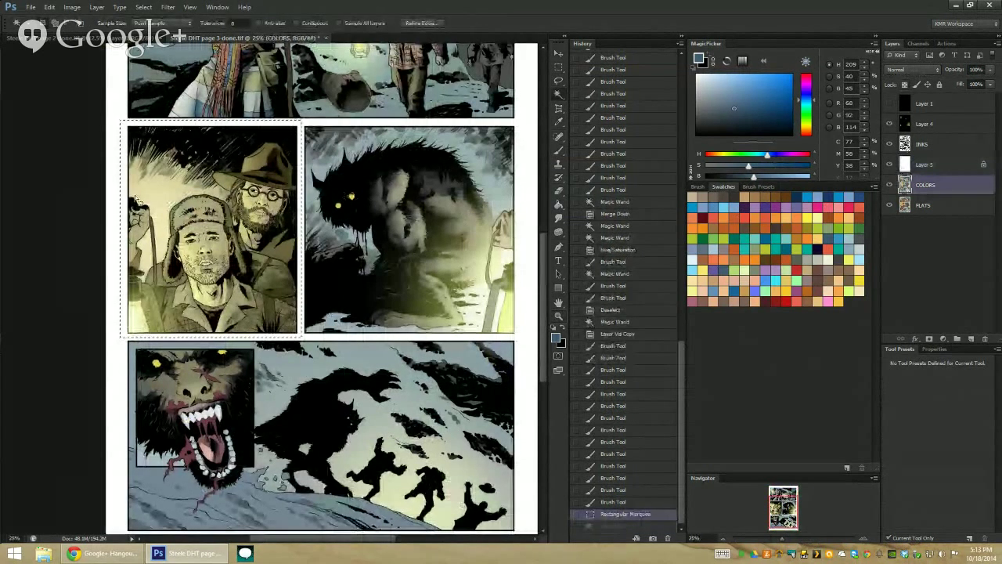
right_click(924, 165)
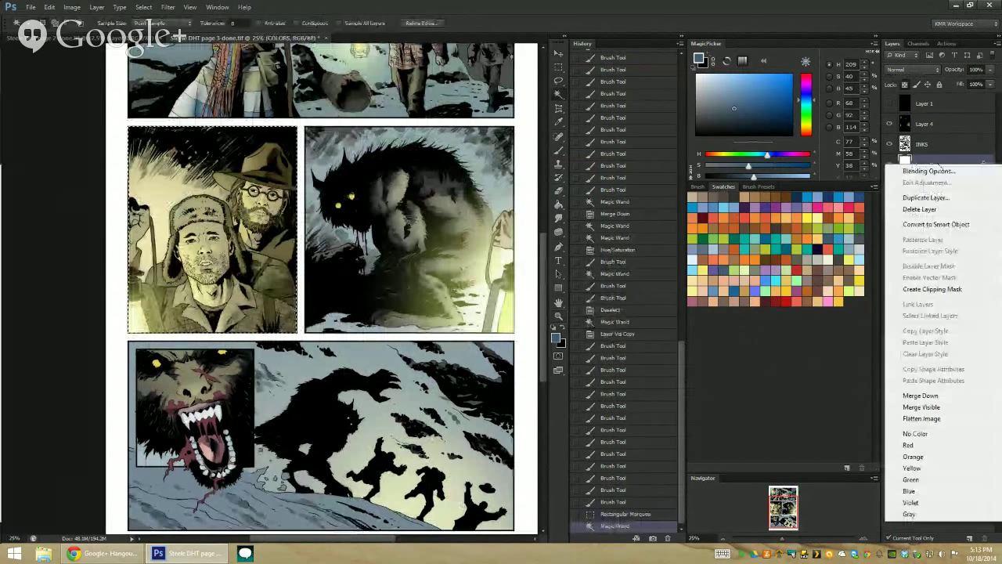
click(927, 374)
key(ctrl+u)
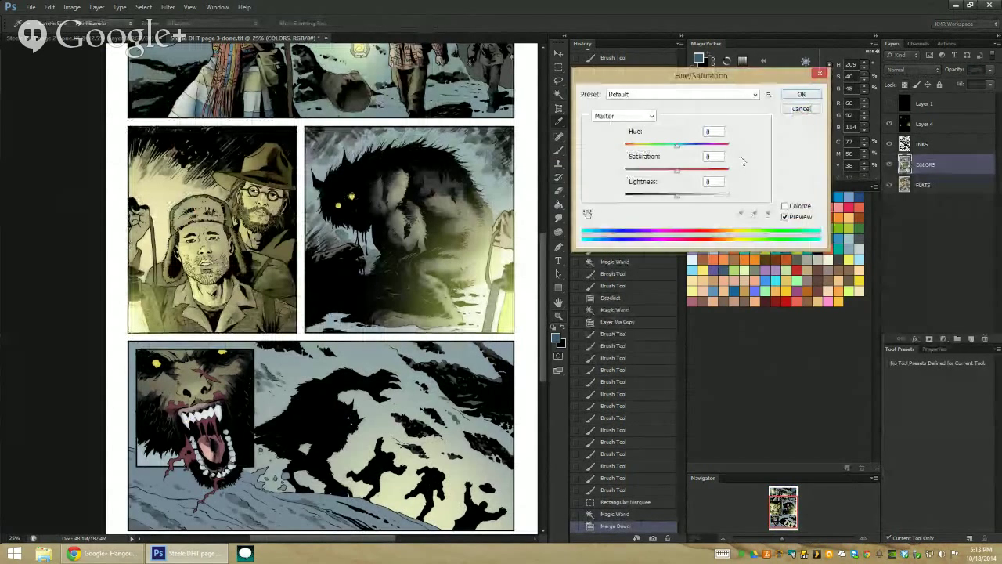
key(Escape)
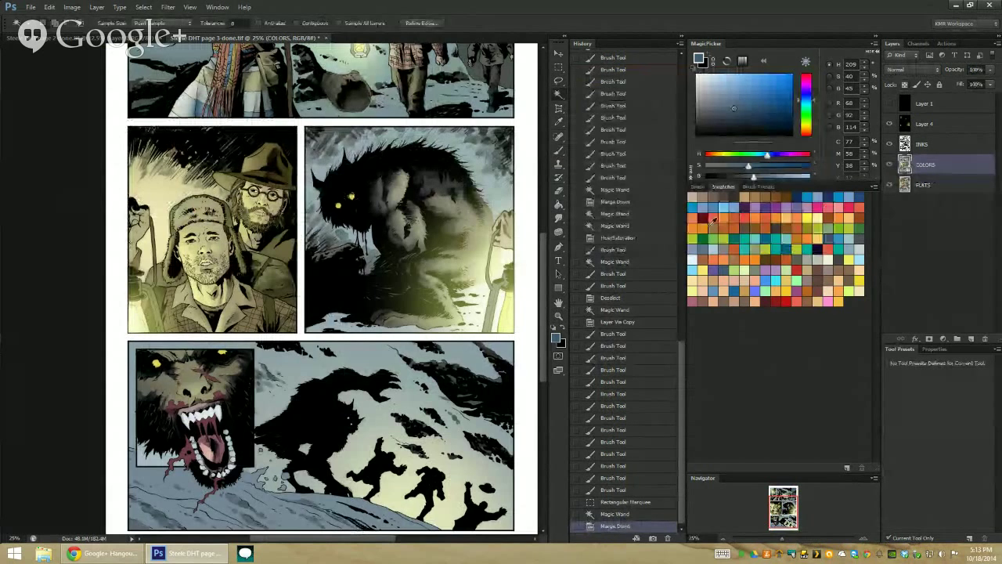
Shift the panel's Color Balance midtones and highlights toward yellow, then view the whole page
key(ctrl+b)
mouse_move(645, 242)
mouse_down()
mouse_move(658, 244)
mouse_move(639, 244)
mouse_move(638, 268)
mouse_move(624, 276)
mouse_up()
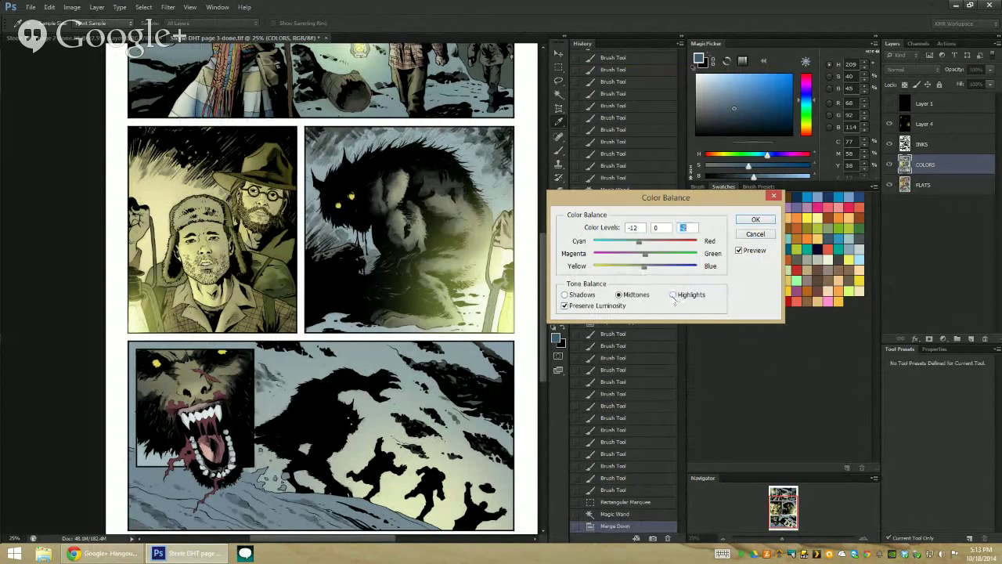
drag(645, 267, 637, 270)
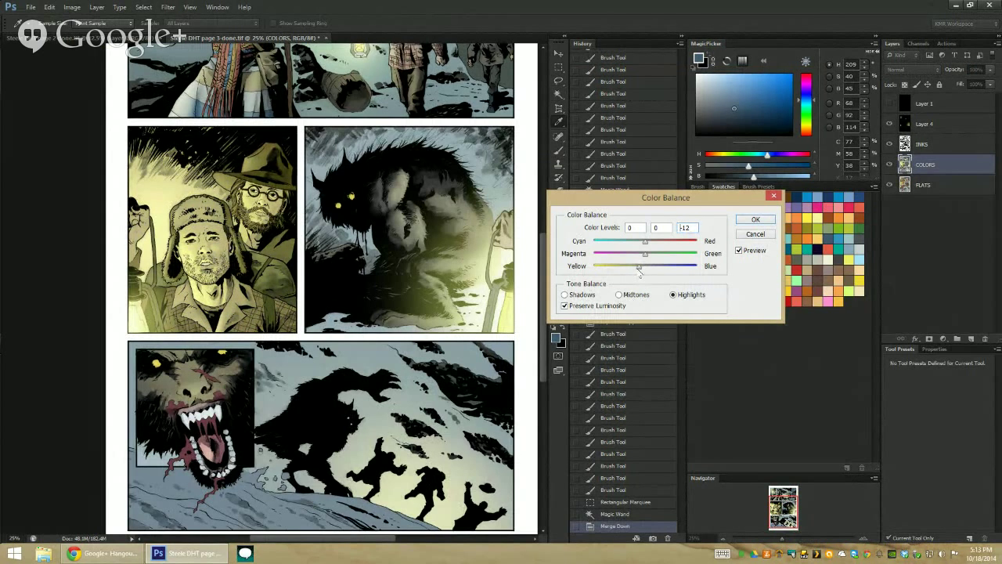
click(754, 219)
key(l)
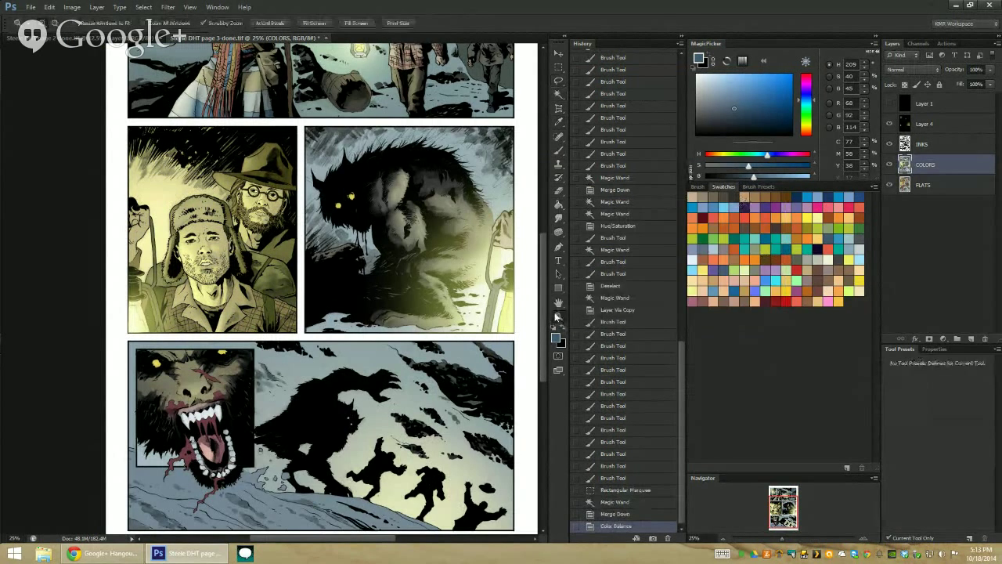
key(ctrl+minus)
Enlarge the page view and toggle Layer 1 to check values in greyscale
key(z)
click(268, 275)
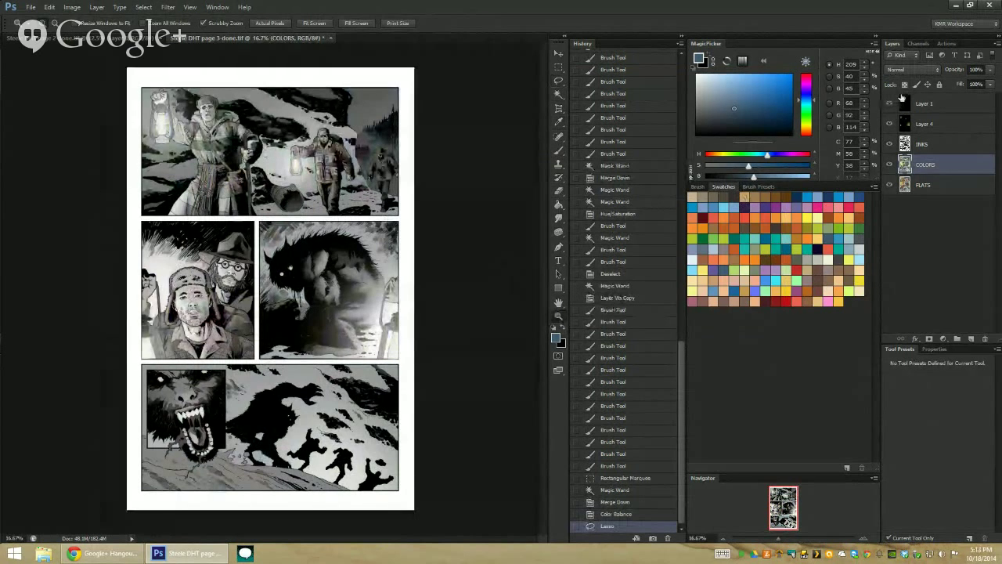
click(890, 102)
On the FLATS layer, select the top panel's lantern-carrying figures
key(w)
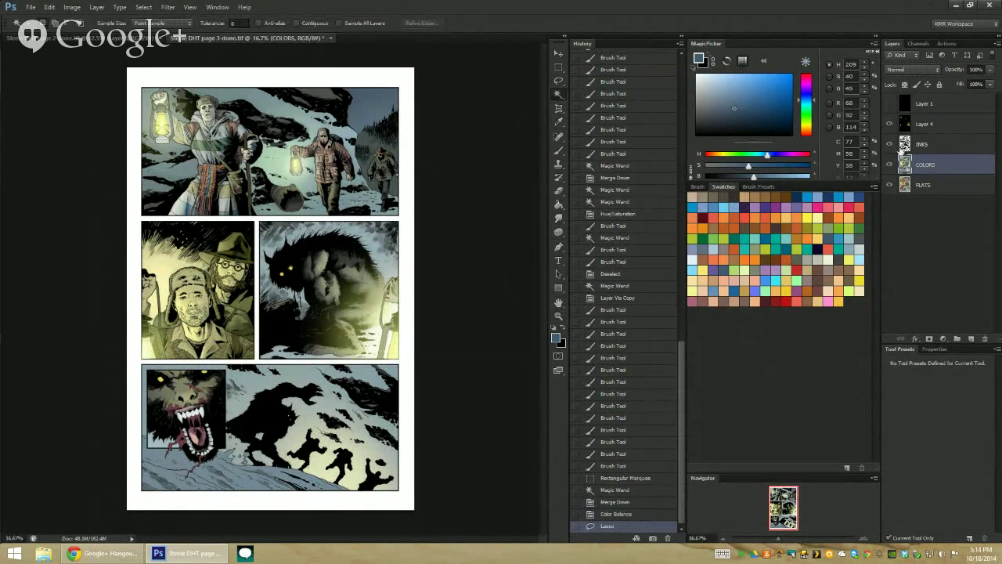
click(923, 179)
click(360, 192)
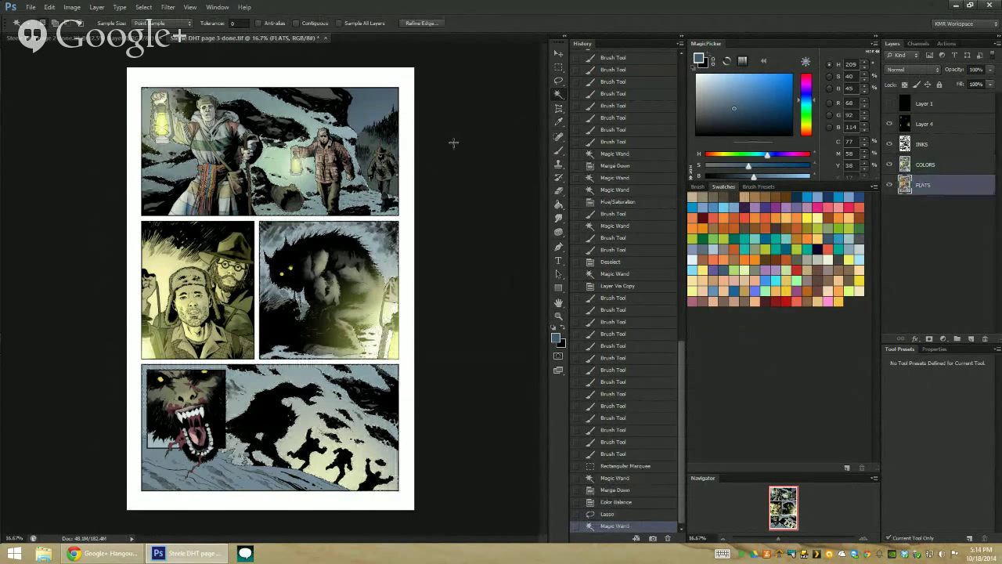
click(559, 69)
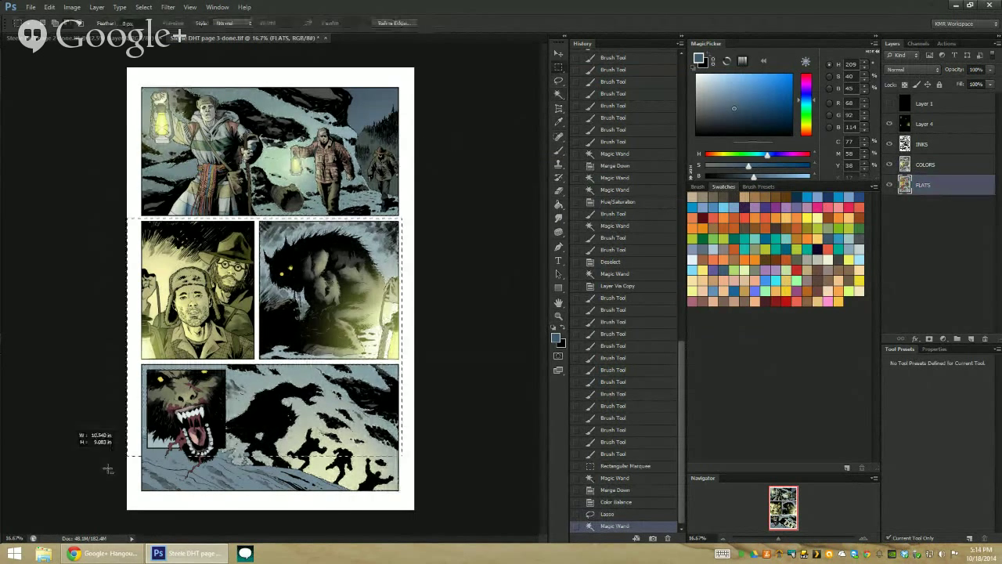
drag(397, 222, 94, 432)
Copy the selected figures to a new layer and set up a yellow Screen-mode glow brush
key(ctrl+j)
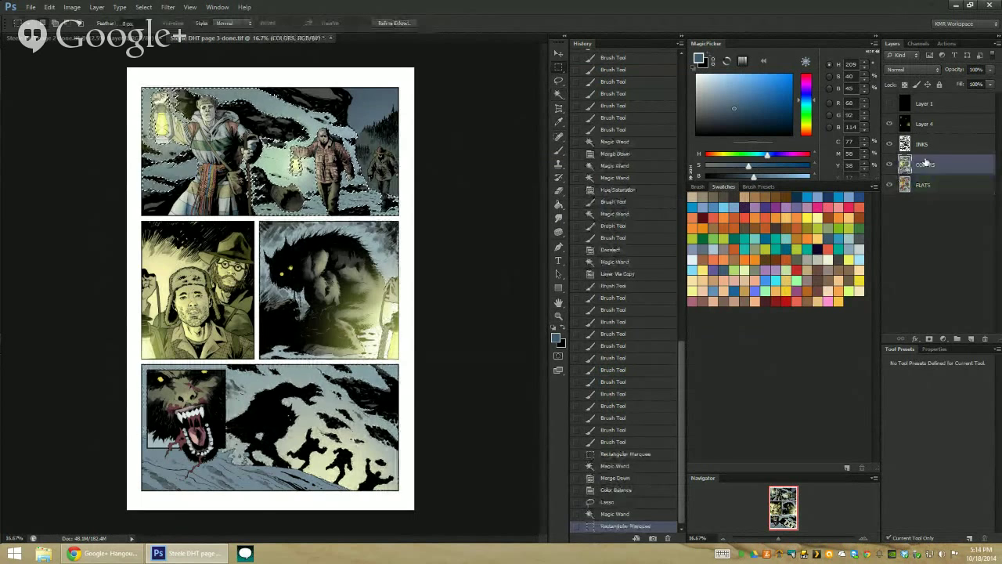
key(b)
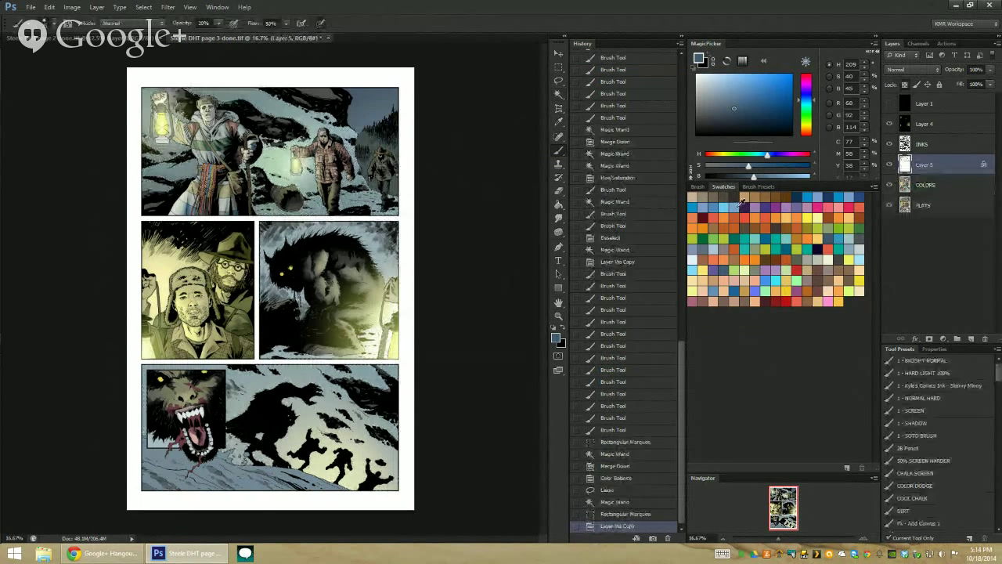
click(856, 279)
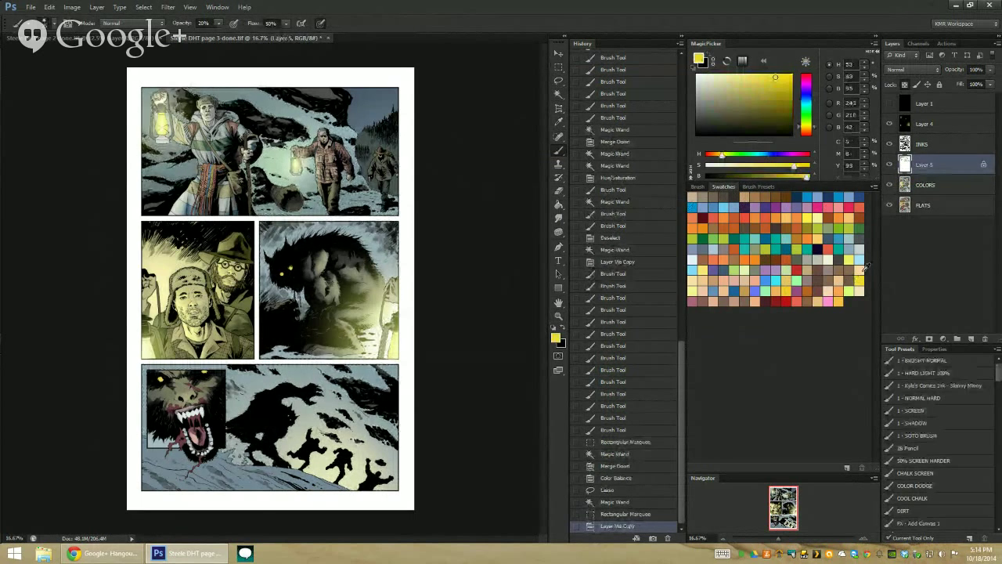
click(911, 411)
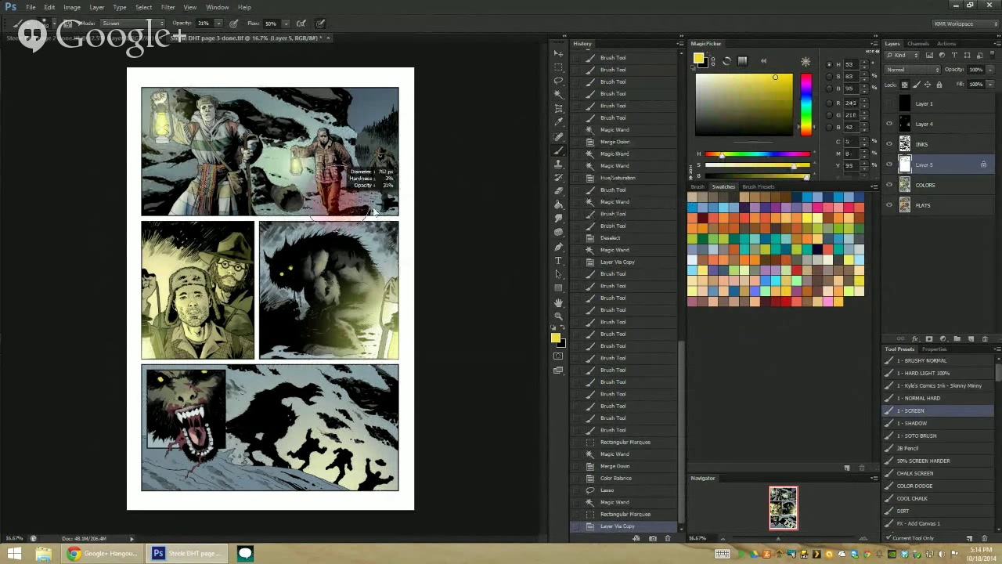
Paint glow around the lanterns, redoing it in a paler yellow
mouse_move(360, 201)
mouse_down()
mouse_move(309, 192)
mouse_move(373, 220)
mouse_up()
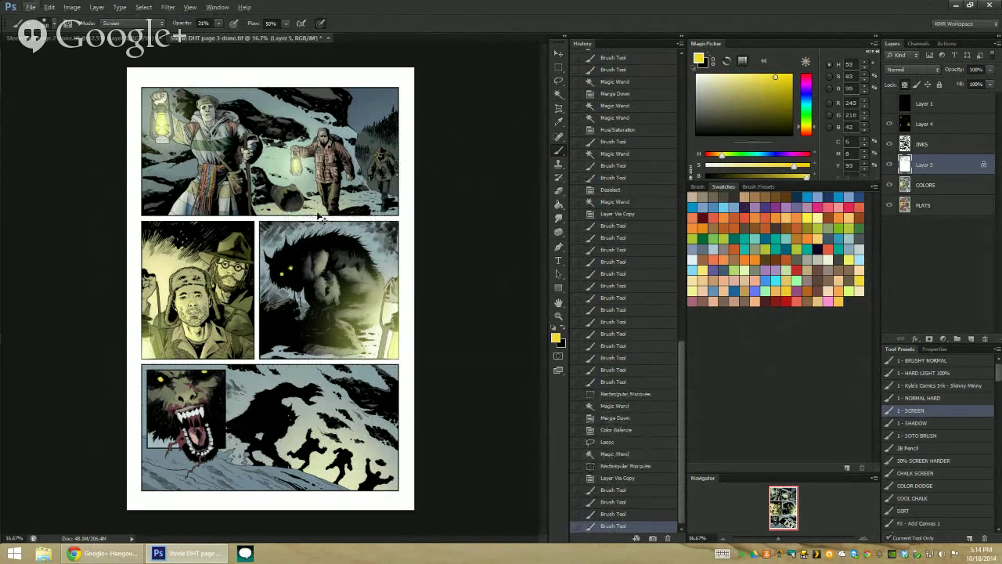
key(ctrl+z)
click(750, 79)
key(ctrl+alt+z)
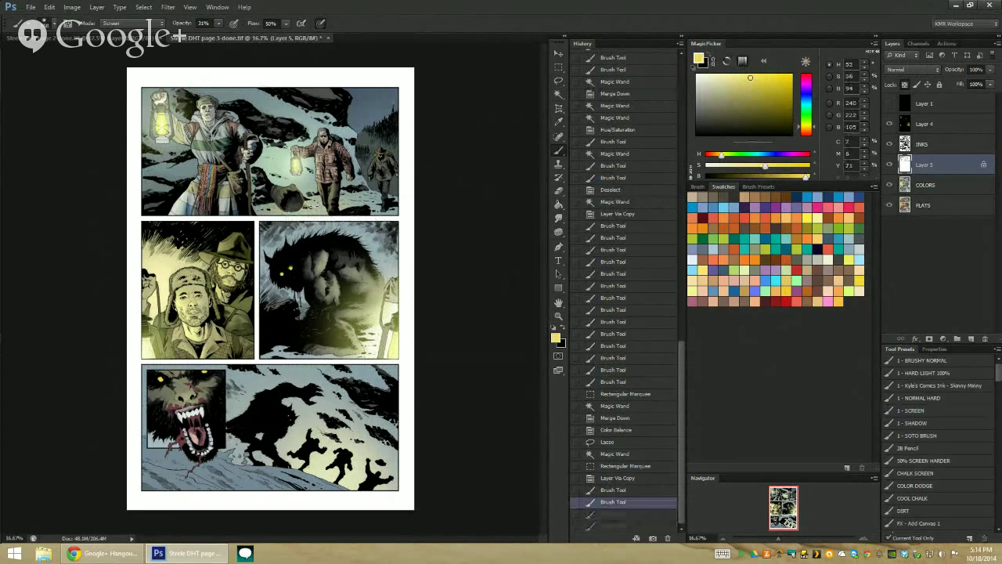
drag(313, 210, 321, 215)
drag(313, 213, 319, 216)
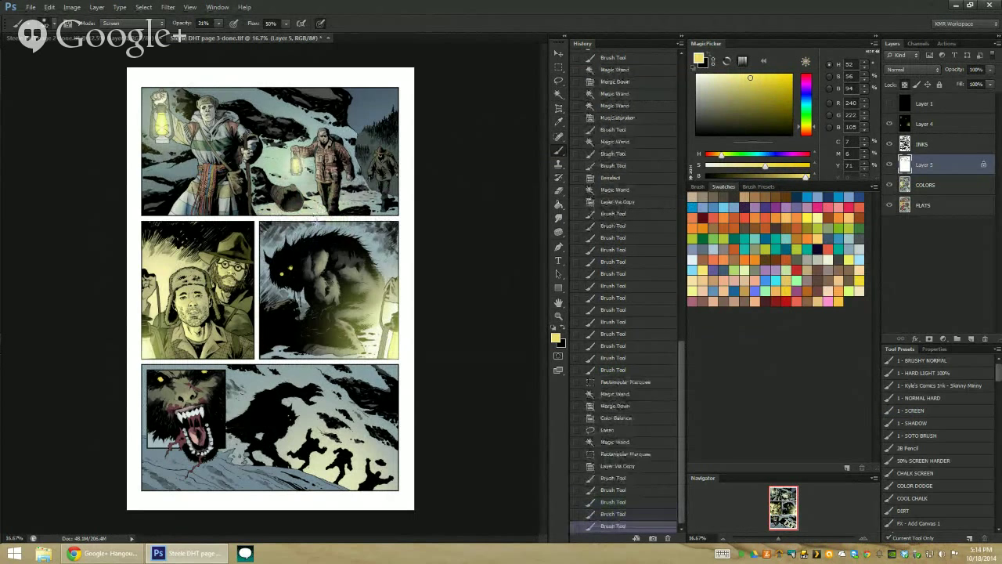
Check the full page in greyscale, then zoom into the lower panels
key(l)
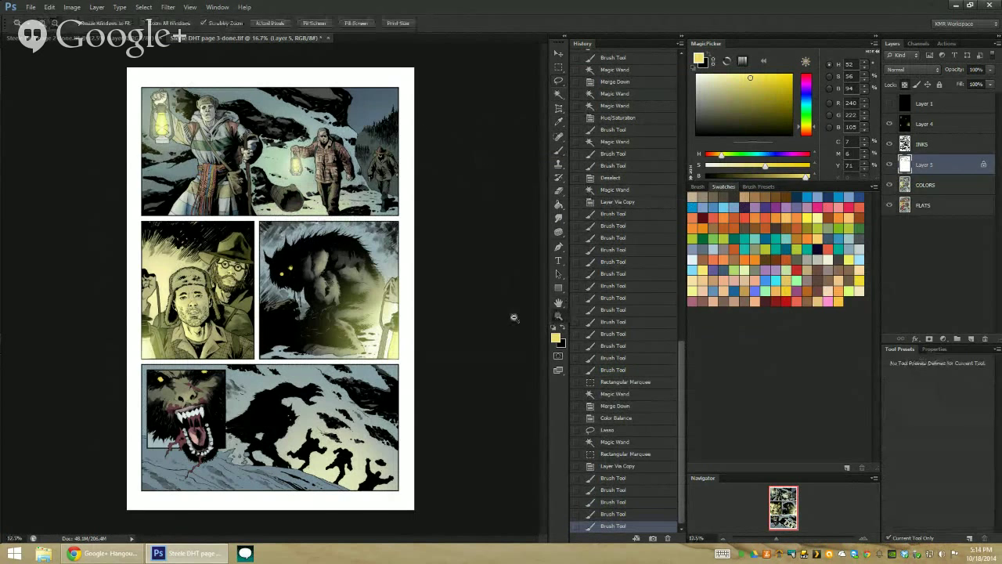
key(ctrl+minus)
key(ctrl+minus)
click(889, 102)
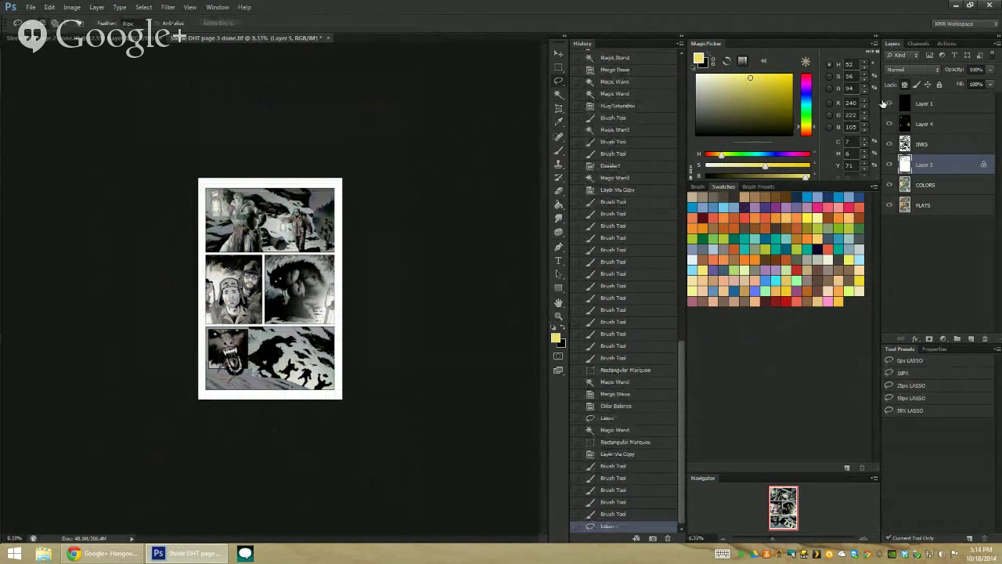
key(z)
click(381, 239)
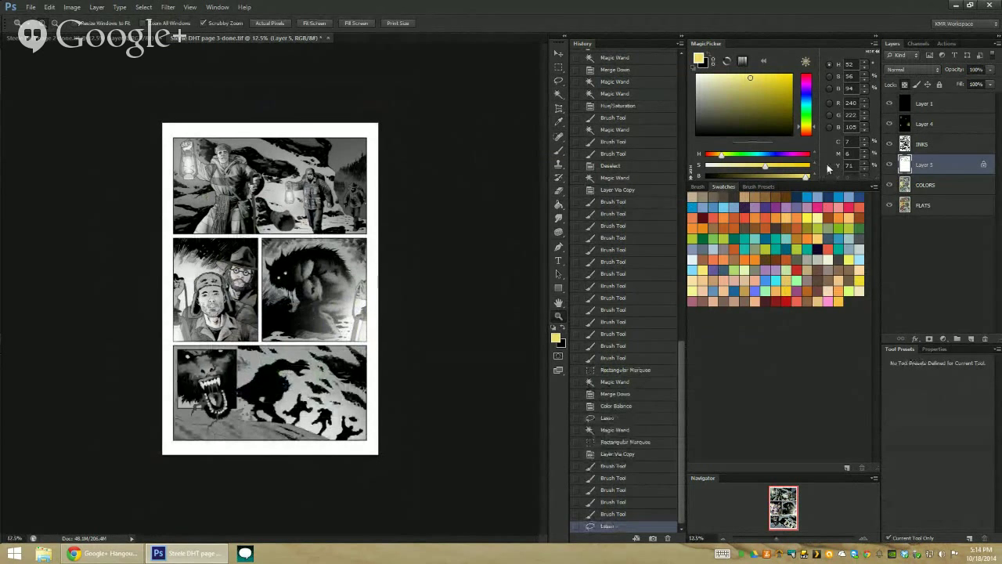
click(355, 335)
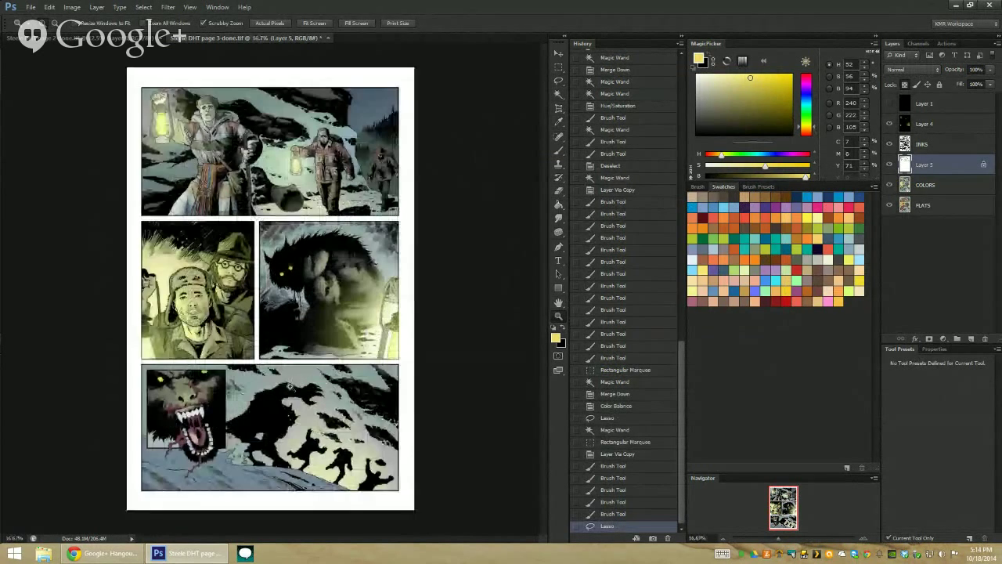
Mix a darker blue-violet grey, test one stroke and undo it, then merge Layer 5 into COLORS
key(b)
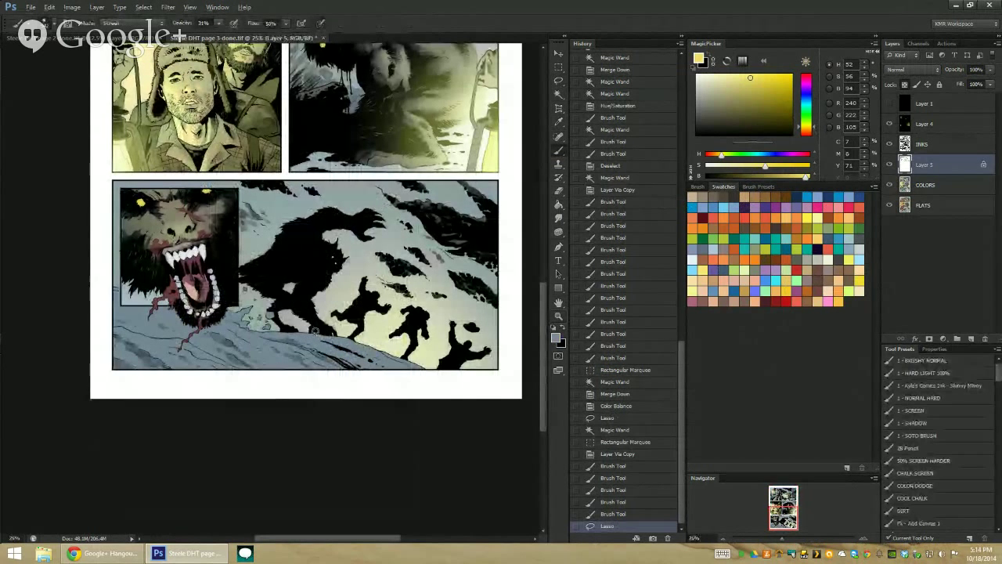
alt+click(314, 330)
click(710, 106)
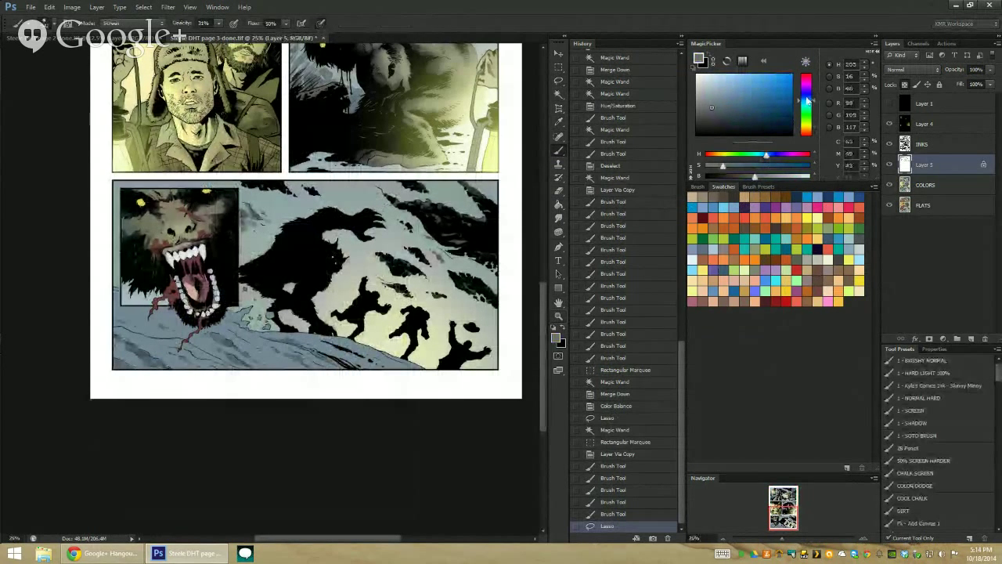
drag(804, 96, 805, 88)
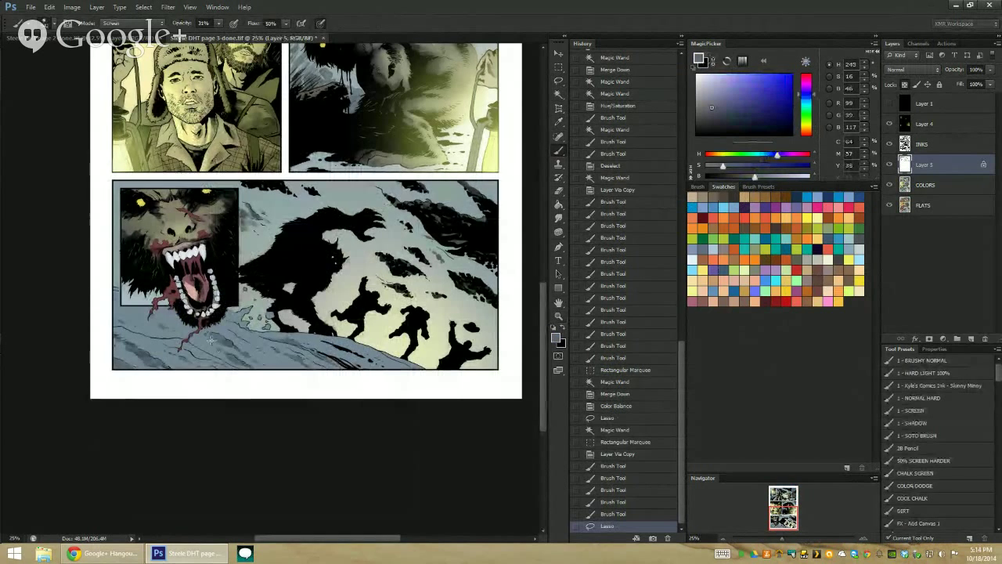
drag(209, 338, 201, 347)
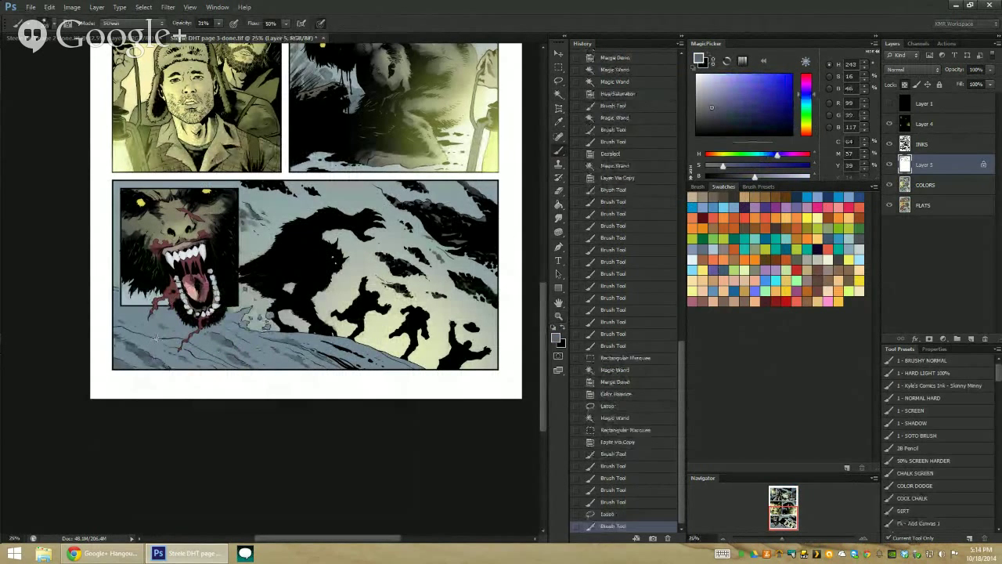
key(ctrl+z)
right_click(943, 159)
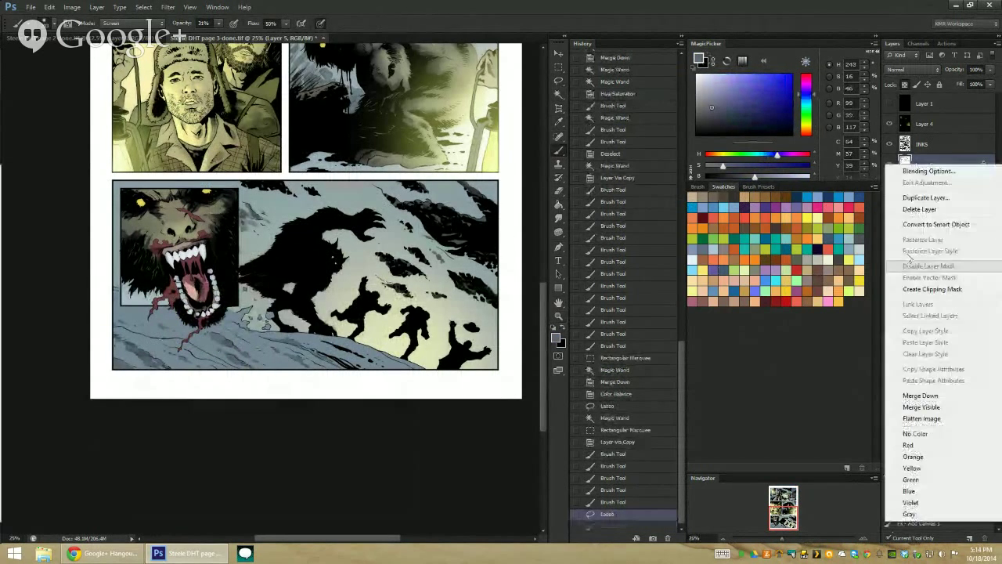
click(914, 395)
Copy the Magic Wand–selected snow to a new layer and load the SOTO BRUSH preset at 49%
key(w)
click(260, 343)
key(ctrl+j)
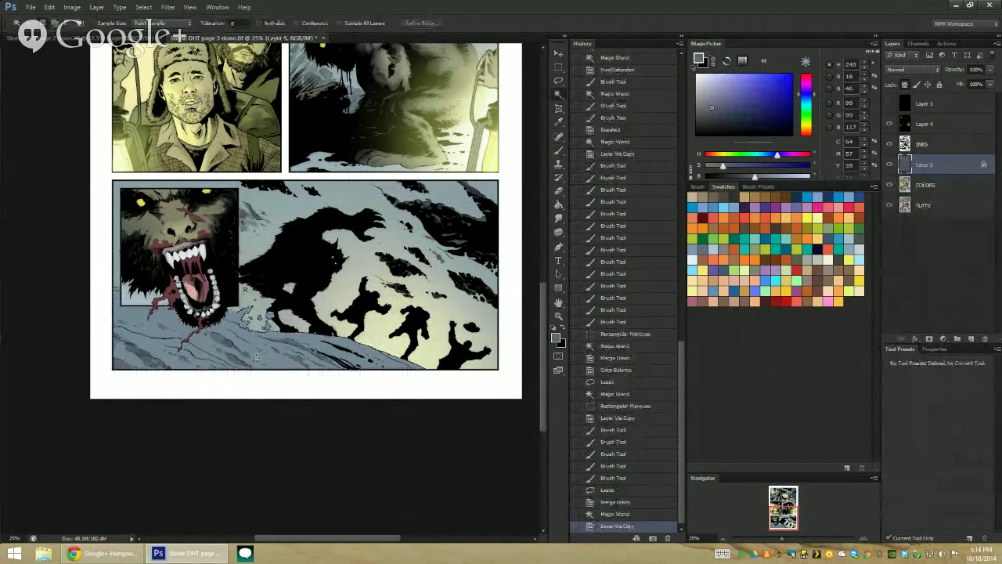
key(b)
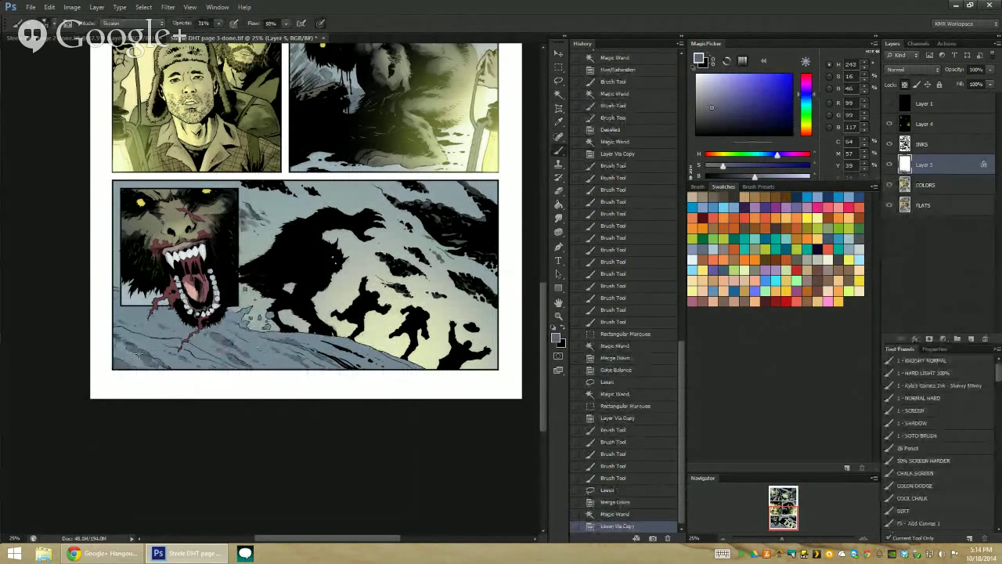
click(270, 255)
key(ctrl+z)
click(928, 436)
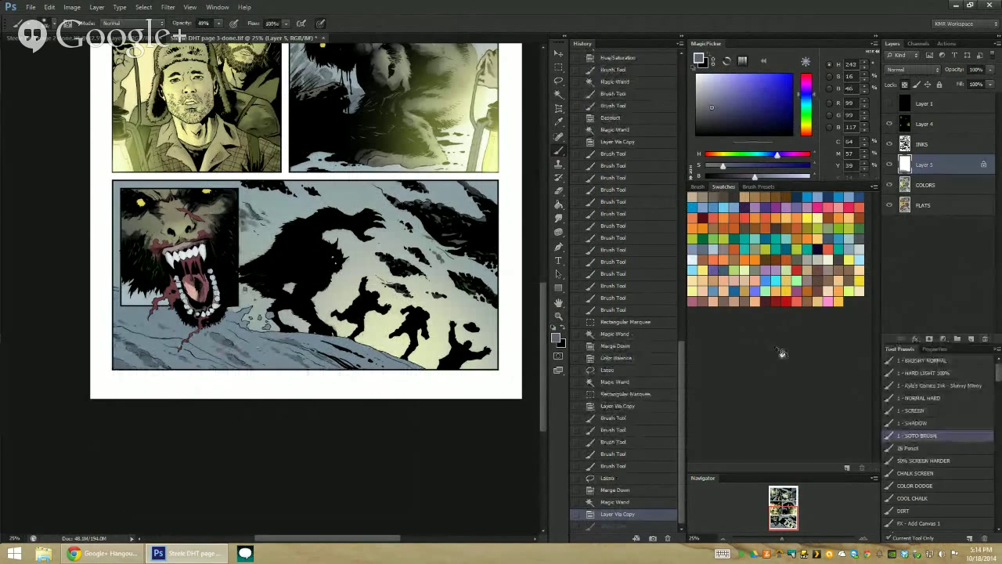
Brush soft blue-grey shading across the lower-left snow, redoing one overlong stroke
drag(116, 360, 140, 341)
mouse_move(218, 329)
mouse_down()
mouse_move(247, 327)
mouse_move(220, 339)
mouse_up()
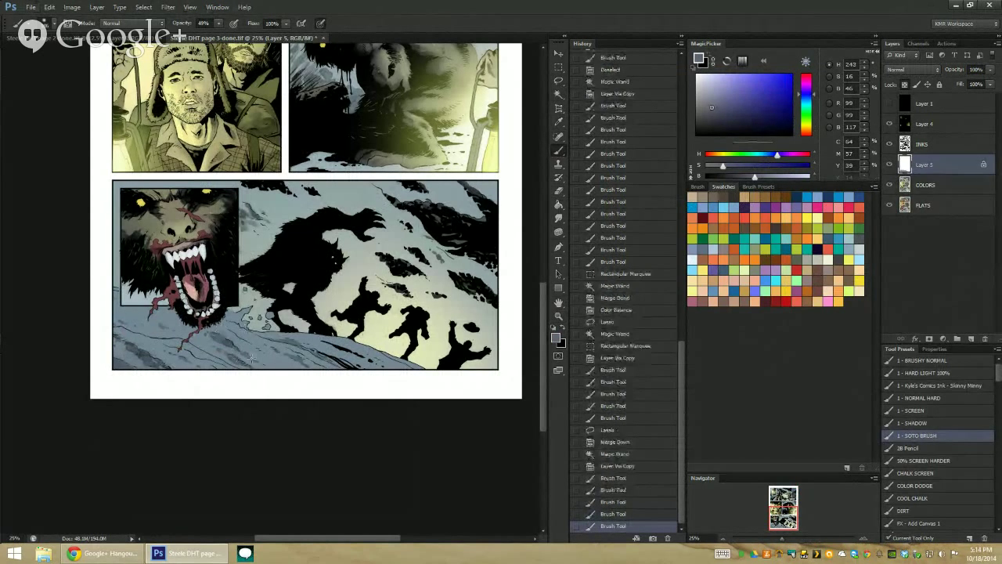
mouse_move(125, 337)
mouse_down()
mouse_move(258, 365)
mouse_move(289, 361)
mouse_up()
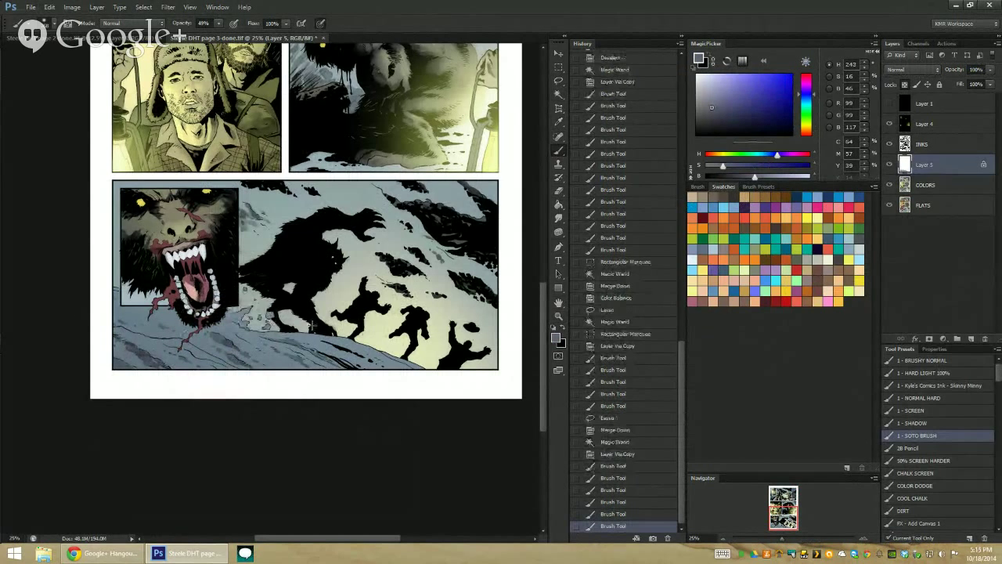
key(ctrl+z)
drag(109, 344, 318, 372)
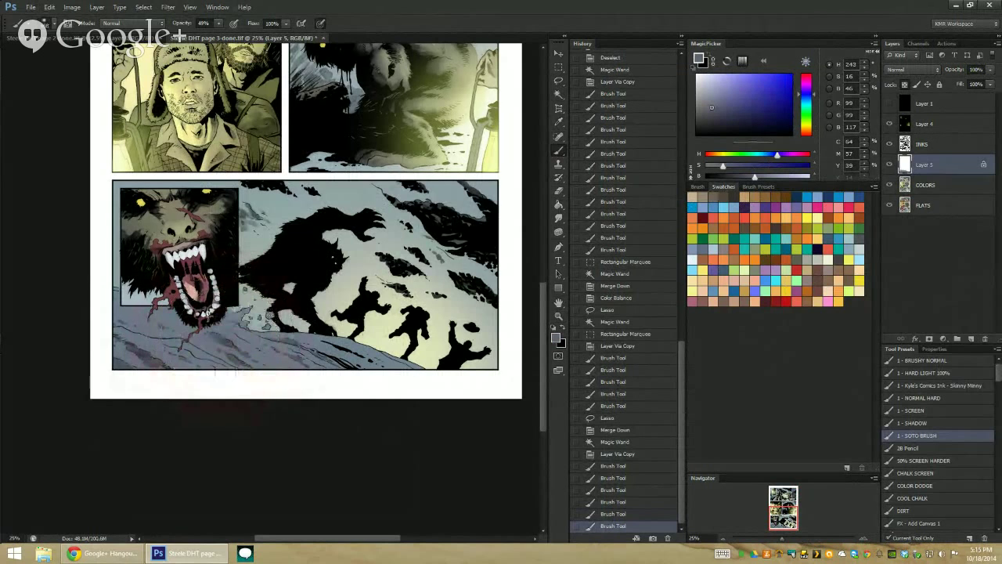
drag(279, 429, 360, 233)
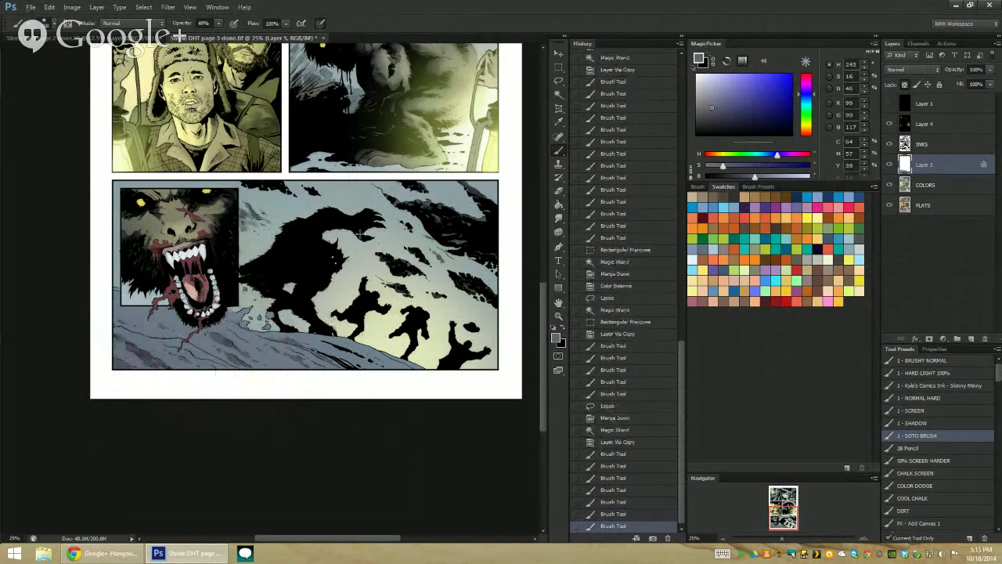
Sample lighter blue-greys from the page, add faint snow strokes, and zoom out to the full page
alt+click(378, 348)
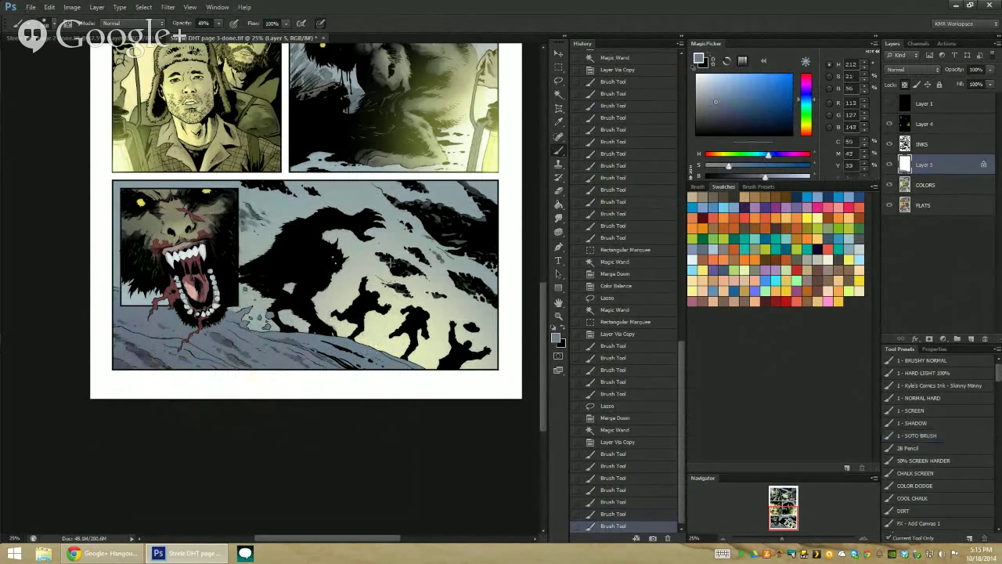
alt+click(461, 264)
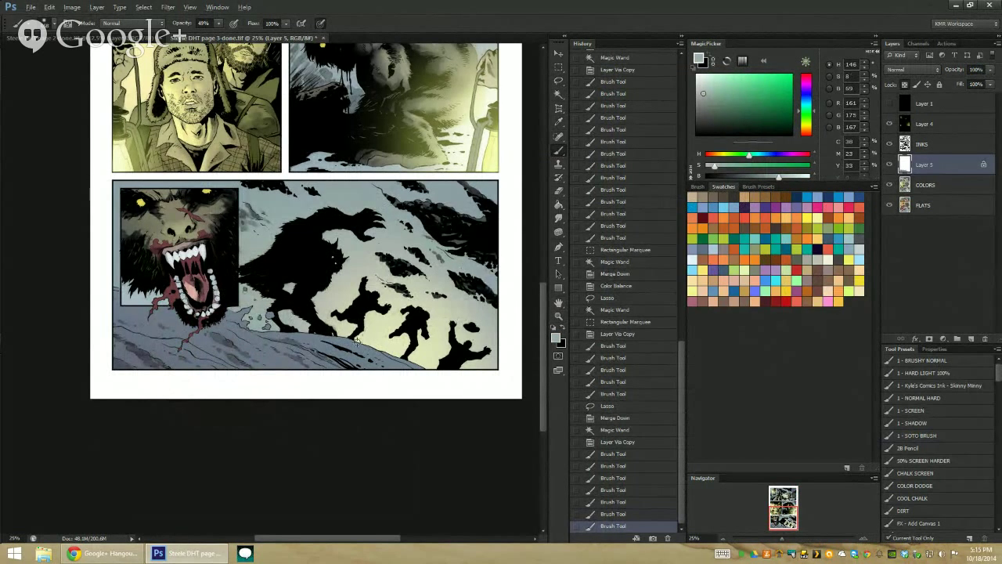
alt+click(227, 185)
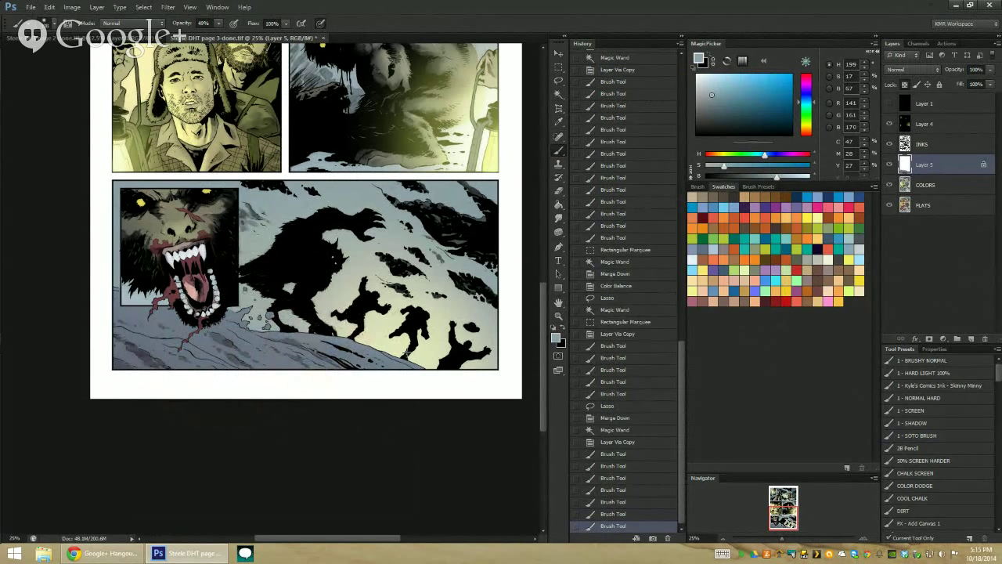
drag(319, 320, 434, 365)
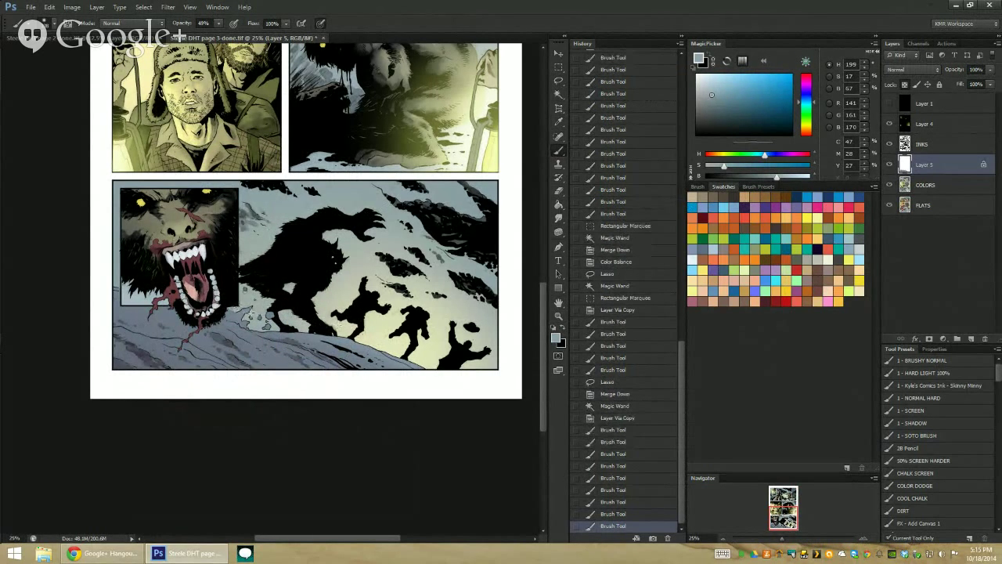
drag(265, 294, 293, 324)
drag(358, 337, 455, 371)
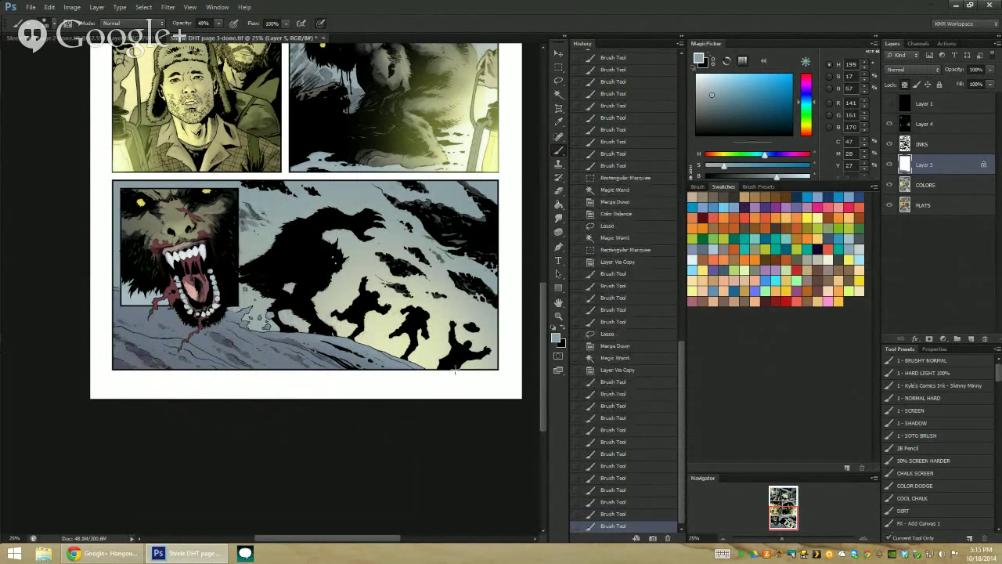
click(558, 315)
key(ctrl+minus)
key(ctrl+minus)
key(ctrl+minus)
Zoom in on the middle panels with the Zoom tool, then back out to the whole page
click(275, 335)
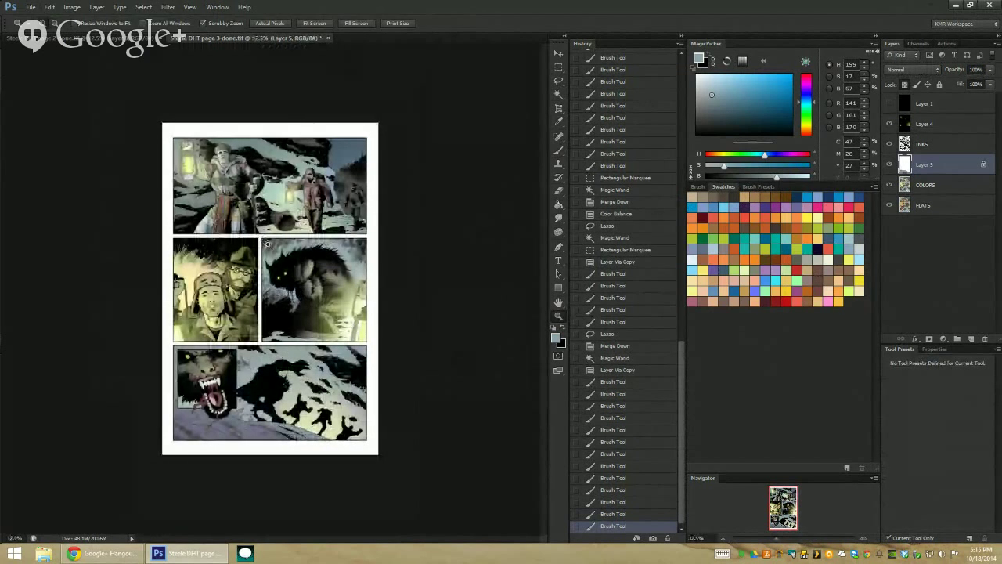
click(272, 294)
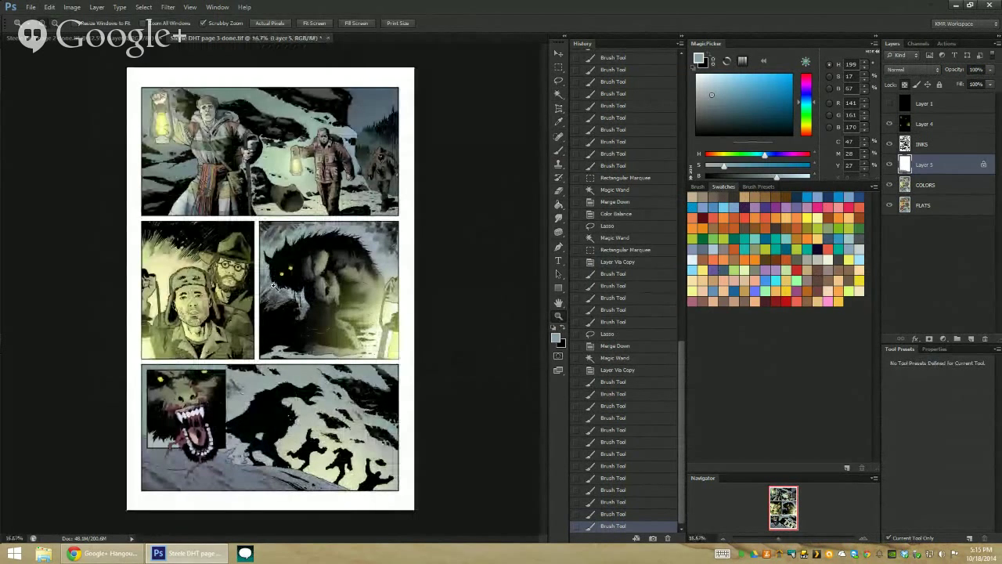
click(251, 294)
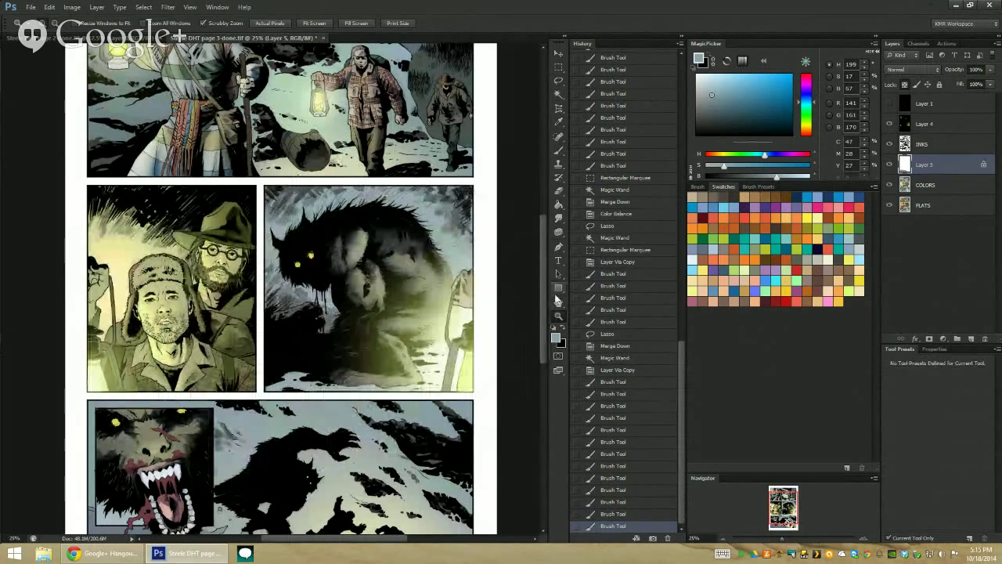
alt+click(475, 221)
Clear a stray Magic Wand selection and merge Layer 5's snow strokes down into COLORS
key(w)
click(373, 232)
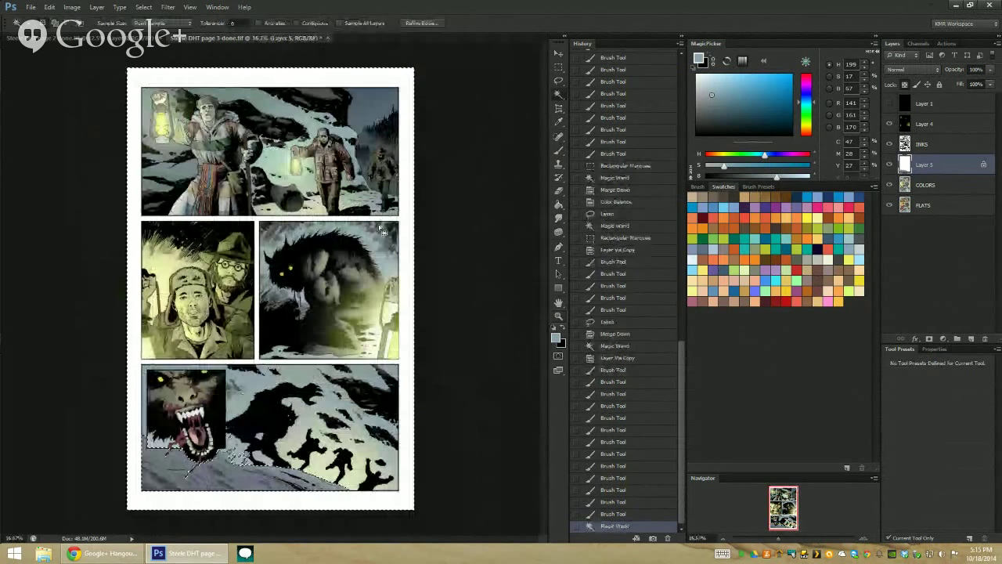
key(ctrl+d)
right_click(924, 165)
click(921, 398)
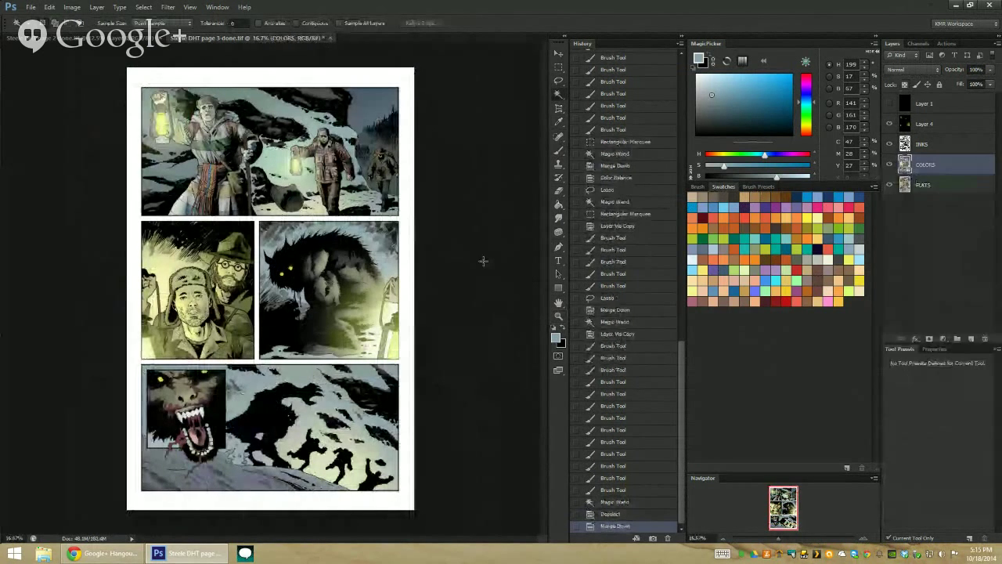
click(379, 228)
Magic Wand the snow on FLATS, then marquee-trim the selection to just the creature panel
key(b)
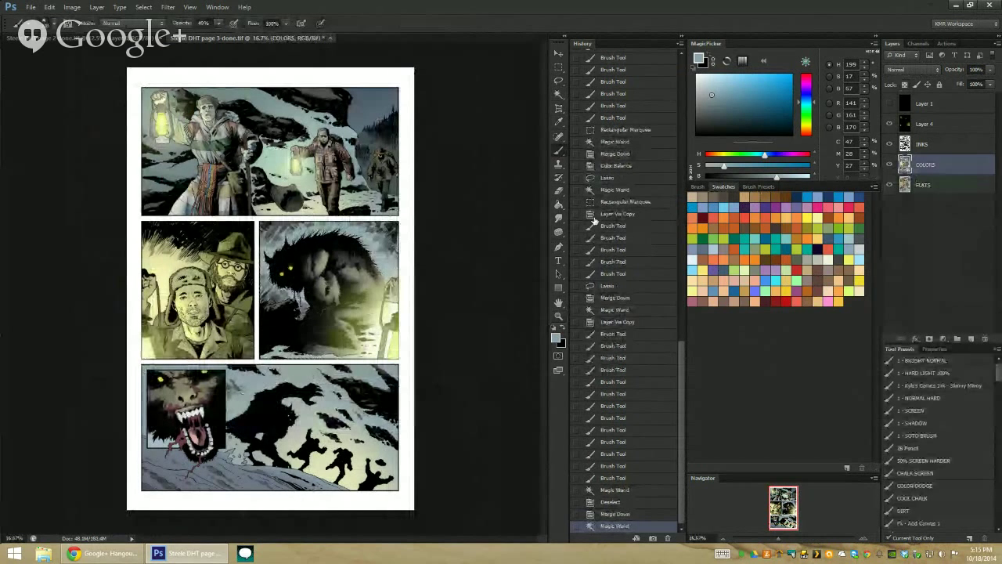
key(ctrl+d)
key(l)
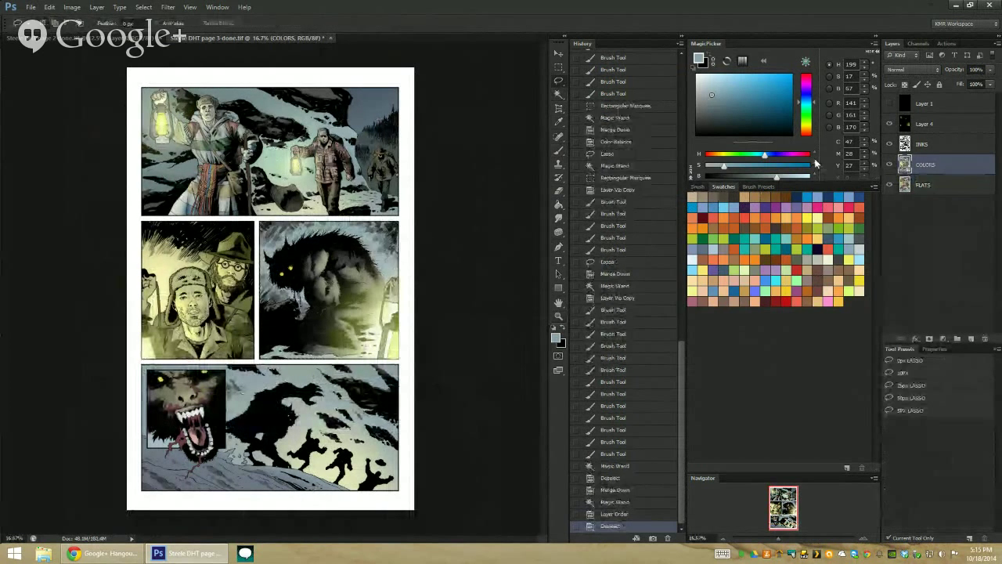
click(940, 183)
key(w)
click(392, 228)
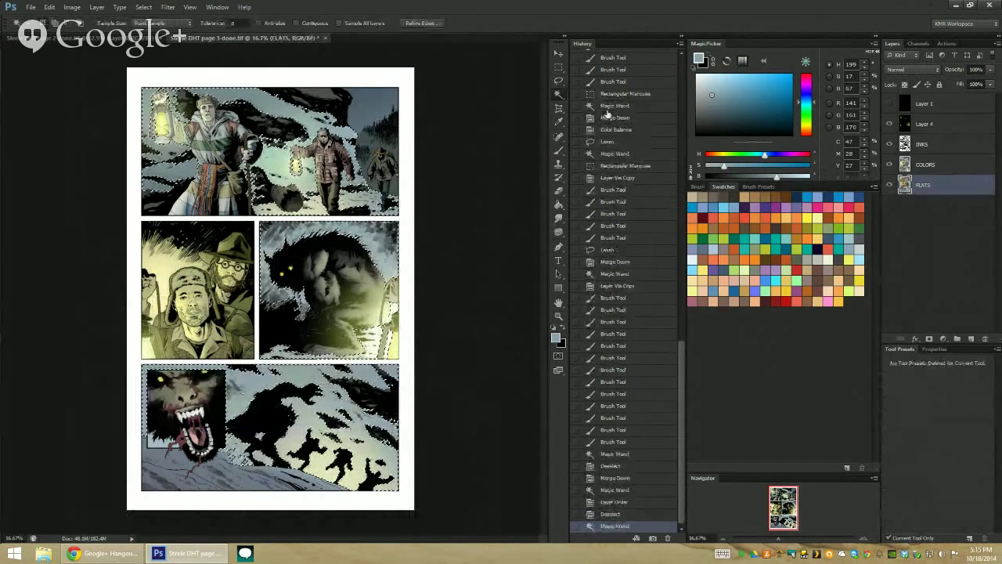
click(557, 68)
drag(133, 79, 411, 219)
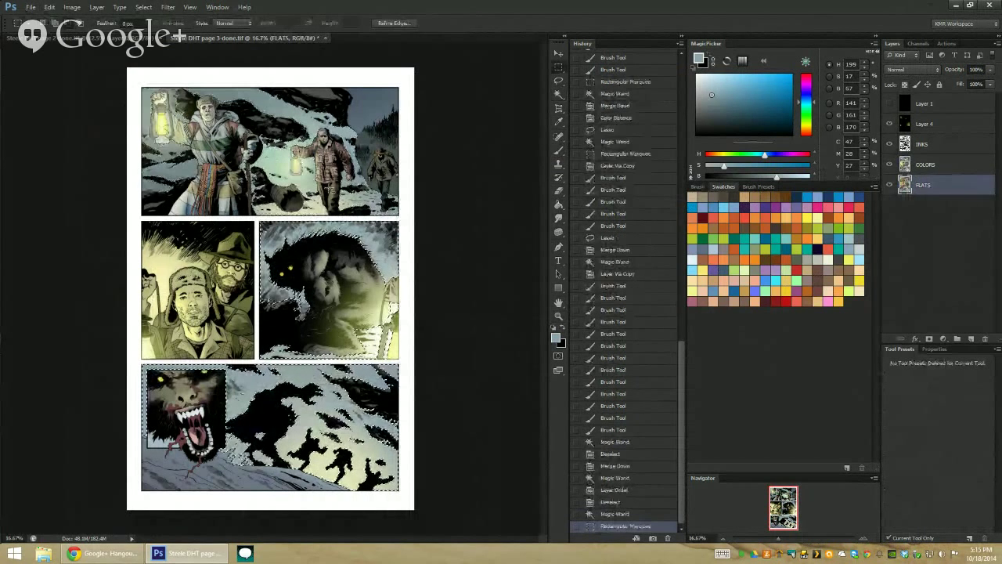
drag(401, 378, 135, 499)
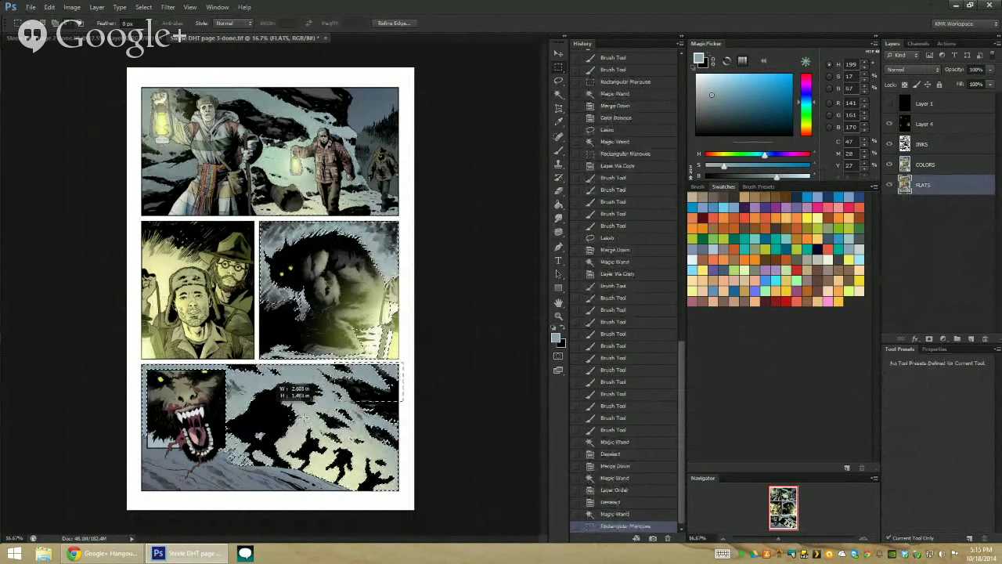
Copy COLORS to a new layer and paint a pale-yellow 1 - SCREEN glow on the panel's right side
click(942, 162)
key(ctrl+j)
key(b)
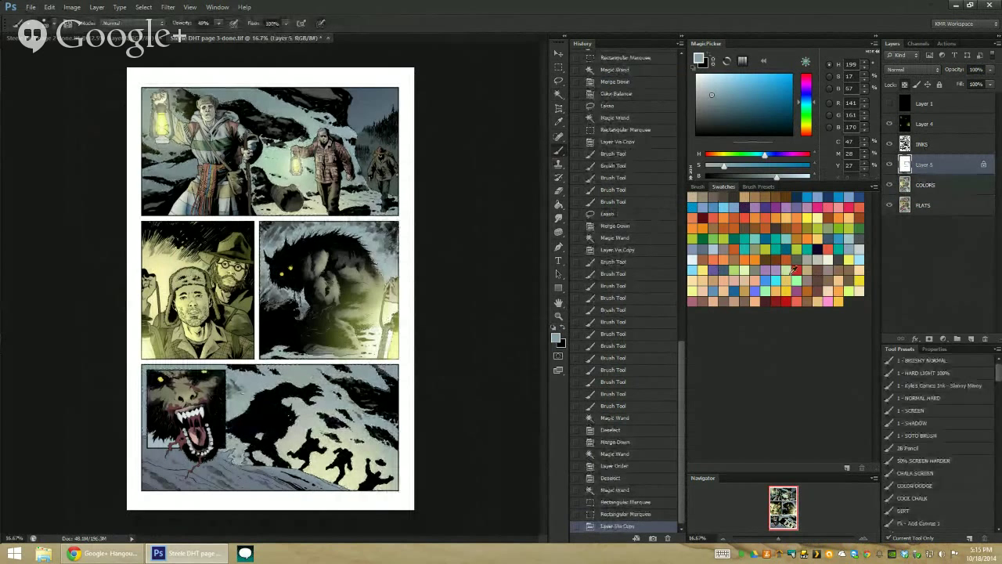
alt+click(377, 306)
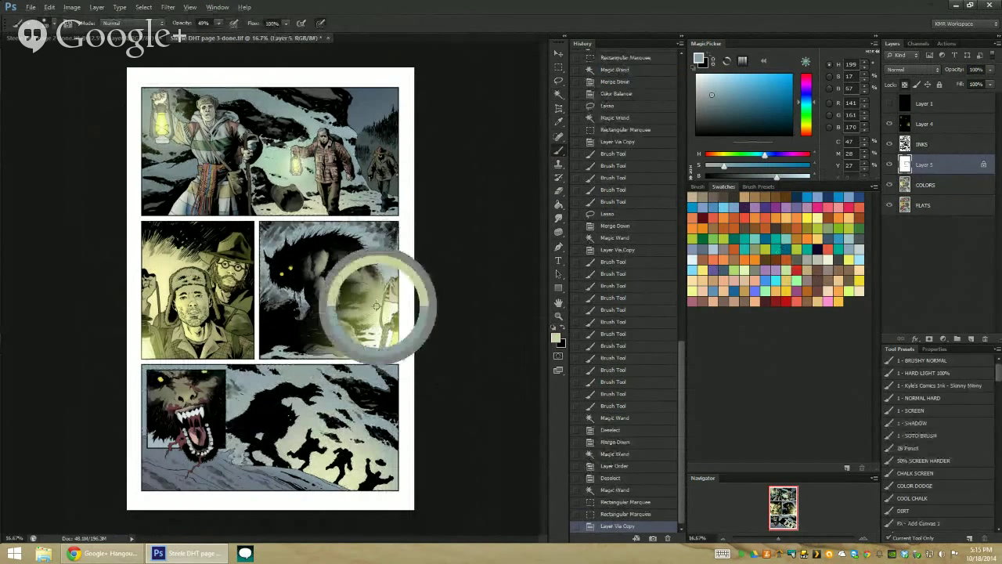
click(926, 409)
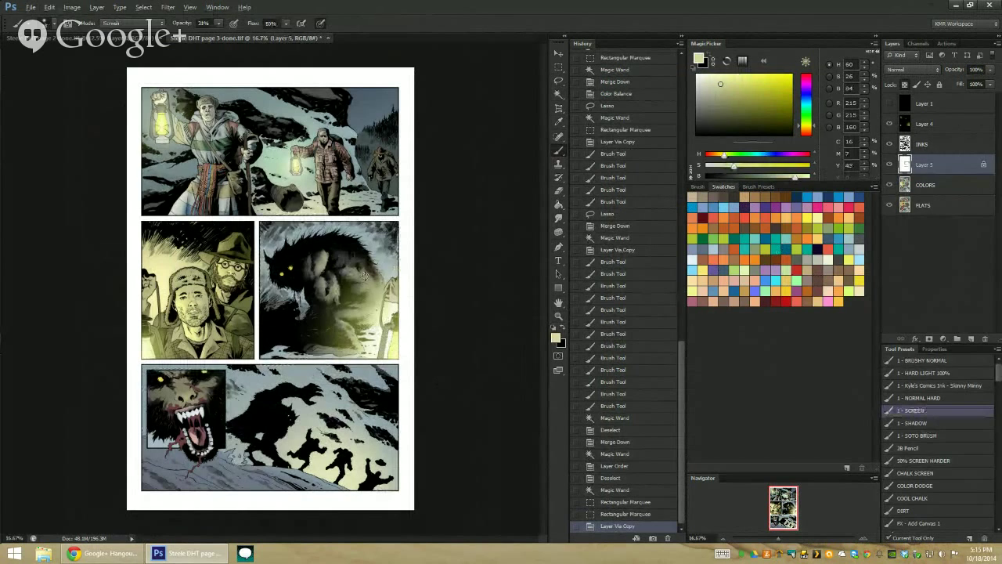
drag(387, 285, 381, 316)
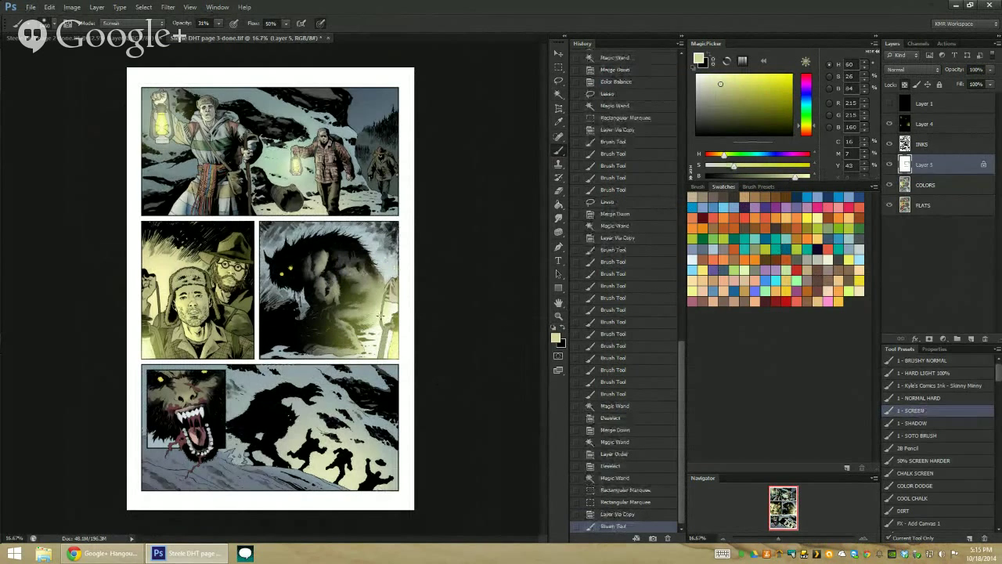
drag(410, 266, 440, 265)
key(ctrl+z)
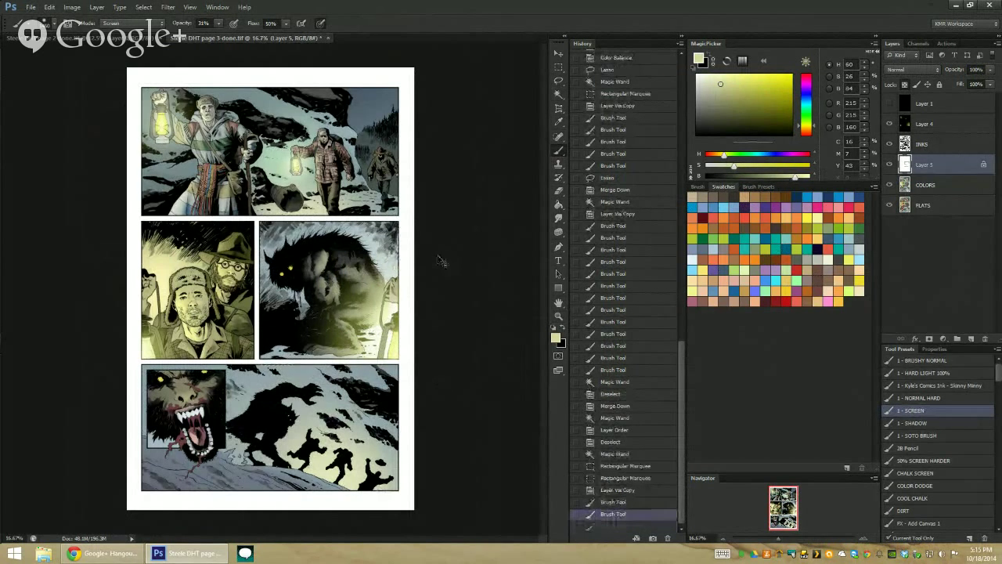
Zoom in on the upper panels and merge the glow's Layer 5 down into COLORS
key(z)
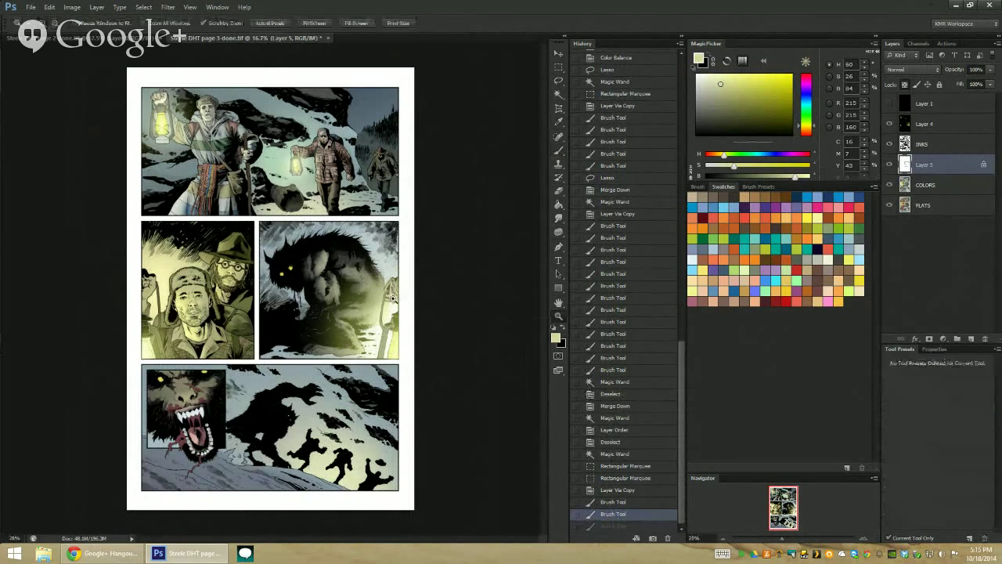
click(392, 297)
key(b)
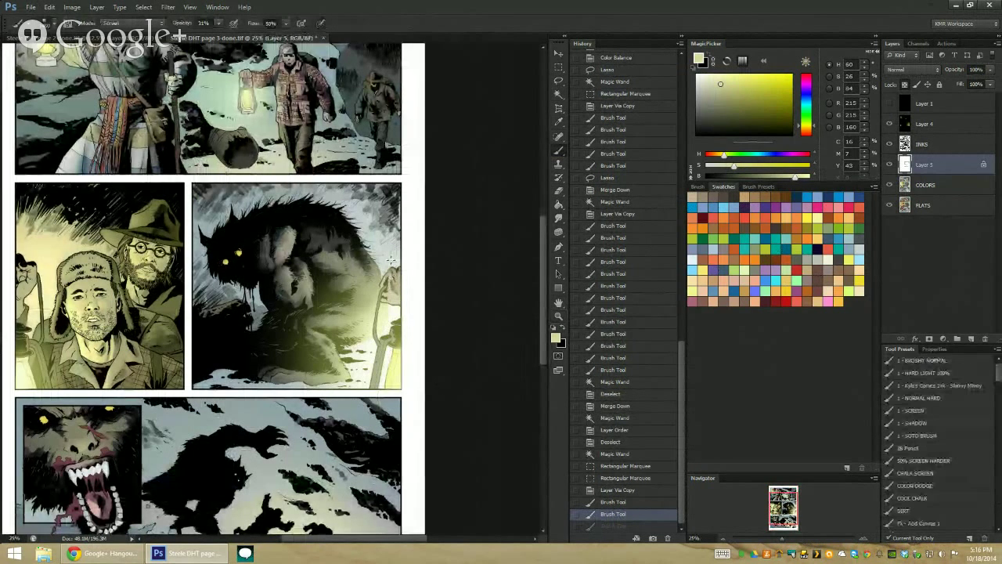
right_click(933, 167)
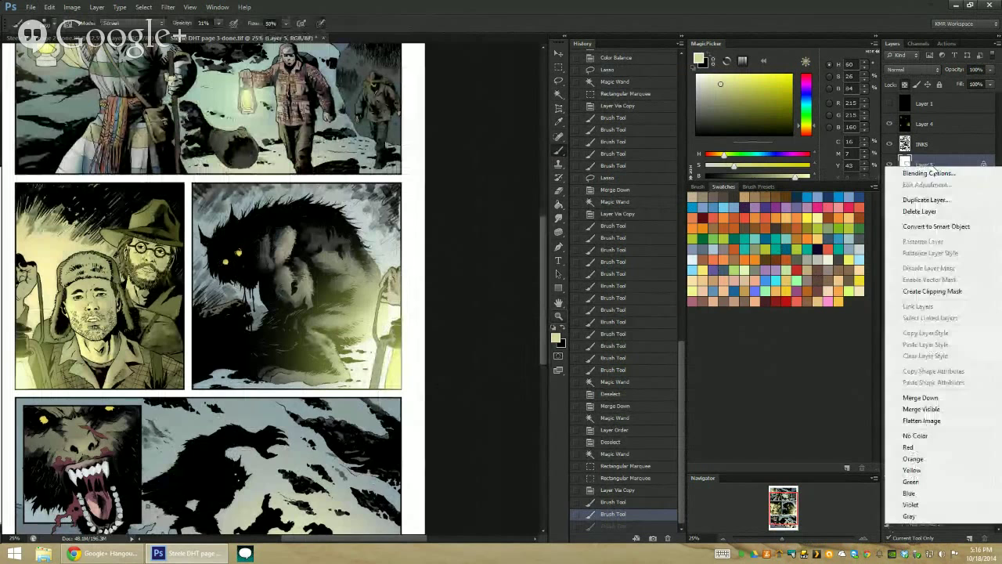
click(920, 397)
Try a white stroke with the 49% SOTO BRUSH on the wolf panel's right edge, then undo it
key(w)
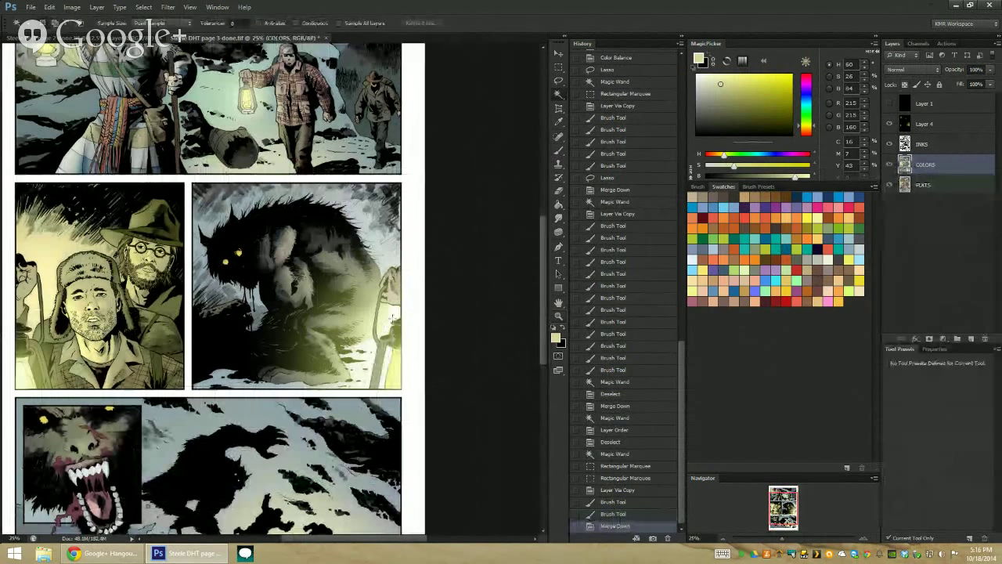
click(390, 315)
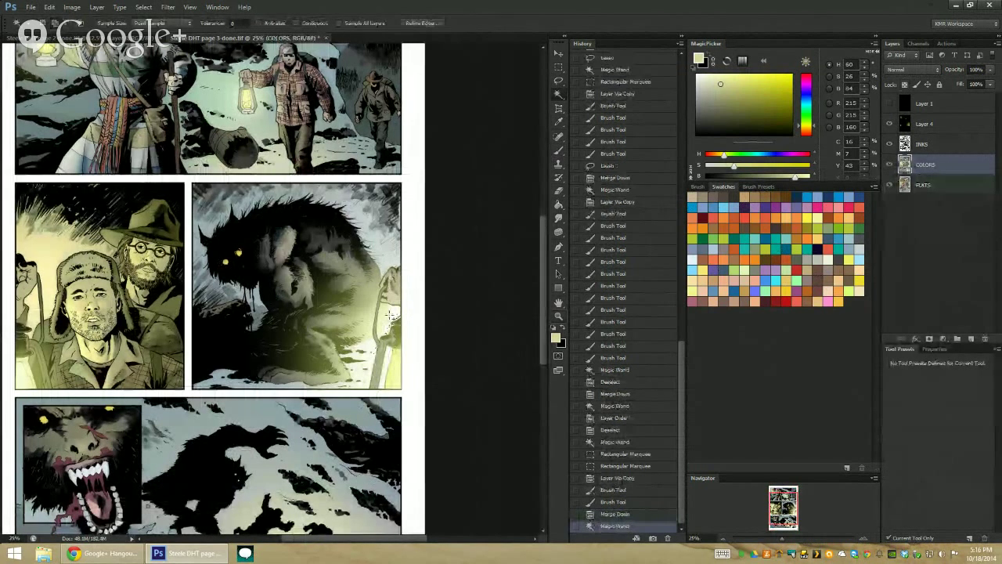
click(932, 184)
click(390, 315)
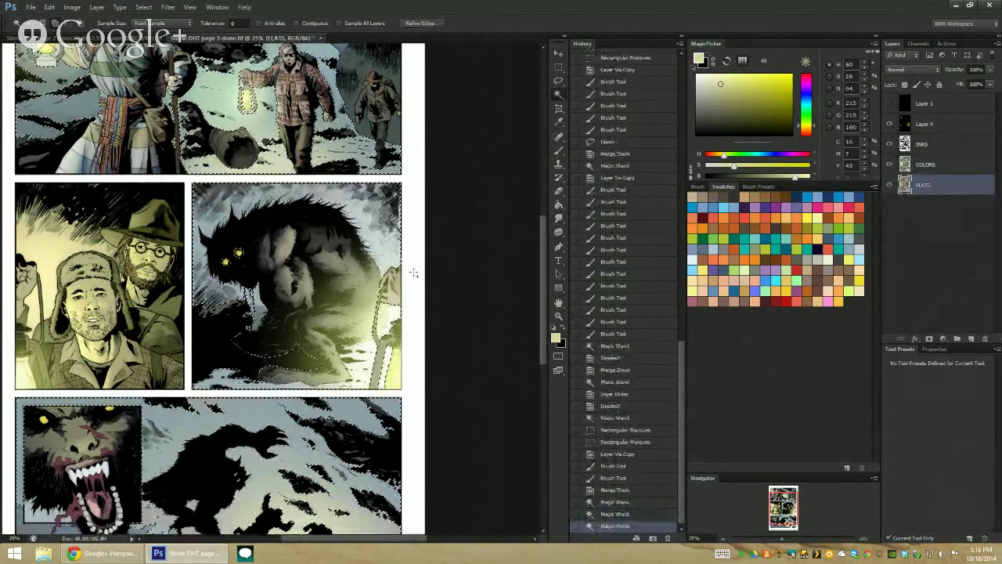
click(396, 303)
key(b)
alt+click(396, 304)
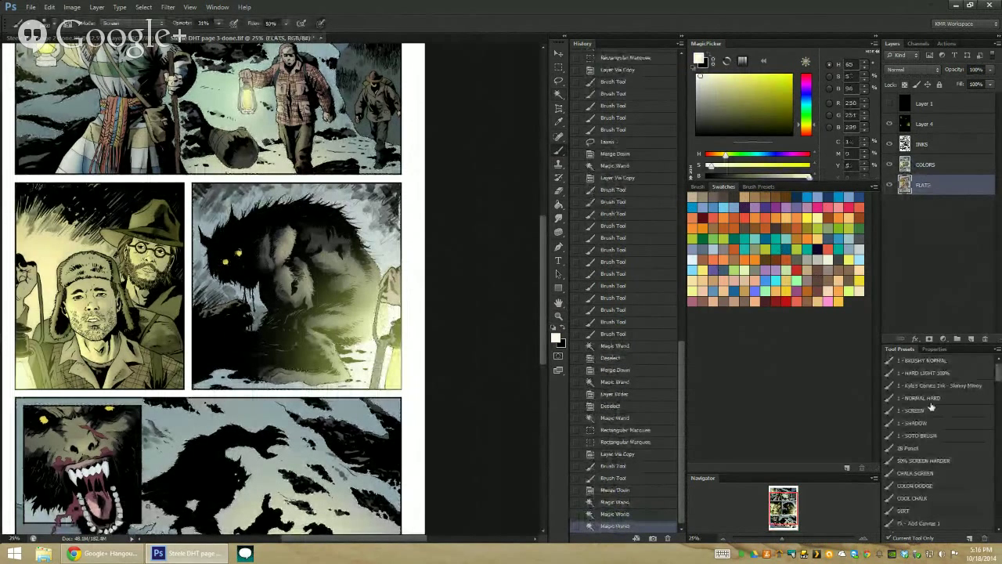
click(927, 434)
drag(451, 299, 391, 297)
drag(393, 309, 391, 296)
key(ctrl+alt+z)
key(ctrl+alt+z)
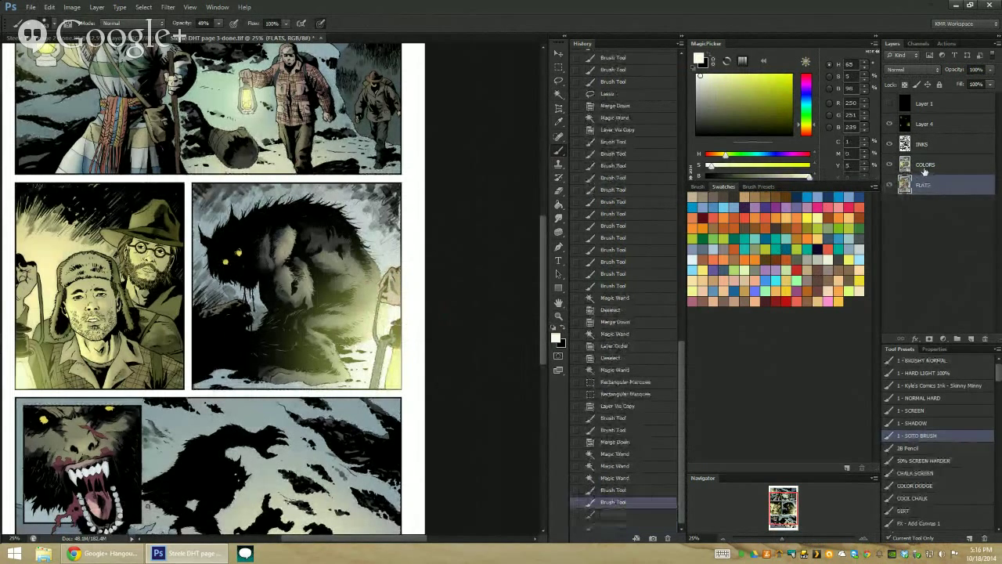
key(ctrl+alt+z)
key(ctrl+alt+z)
key(ctrl+alt+z)
key(ctrl+alt+z)
key(ctrl+alt+z)
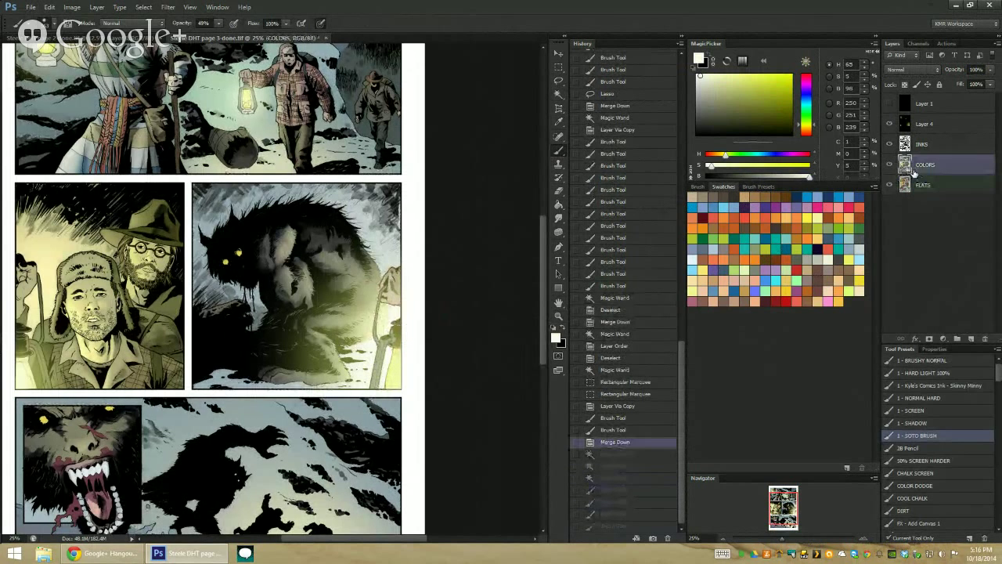
Reselect the creature panel from FLATS, marquee-trimmed, and copy COLORS to a new Layer 5
click(916, 185)
key(w)
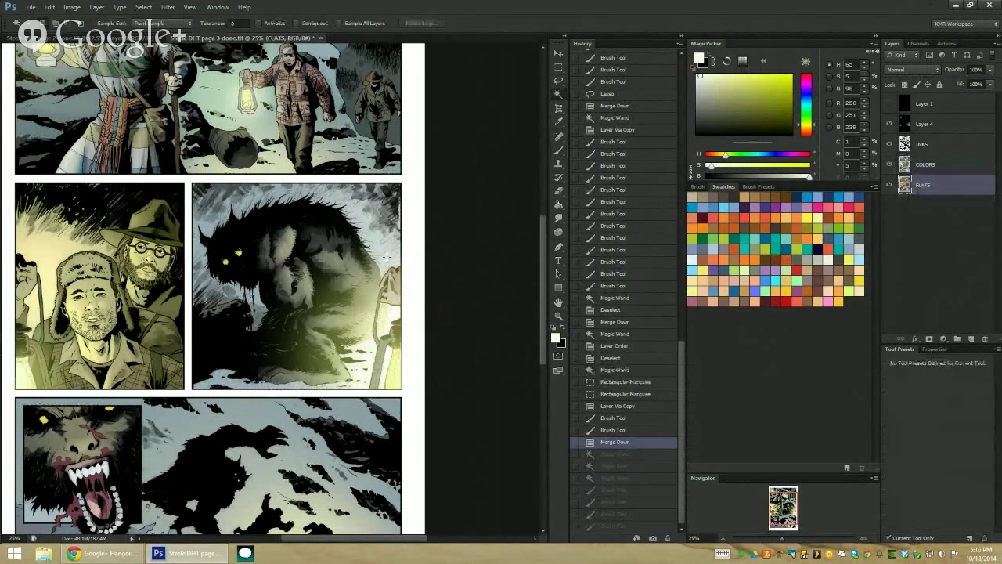
click(416, 260)
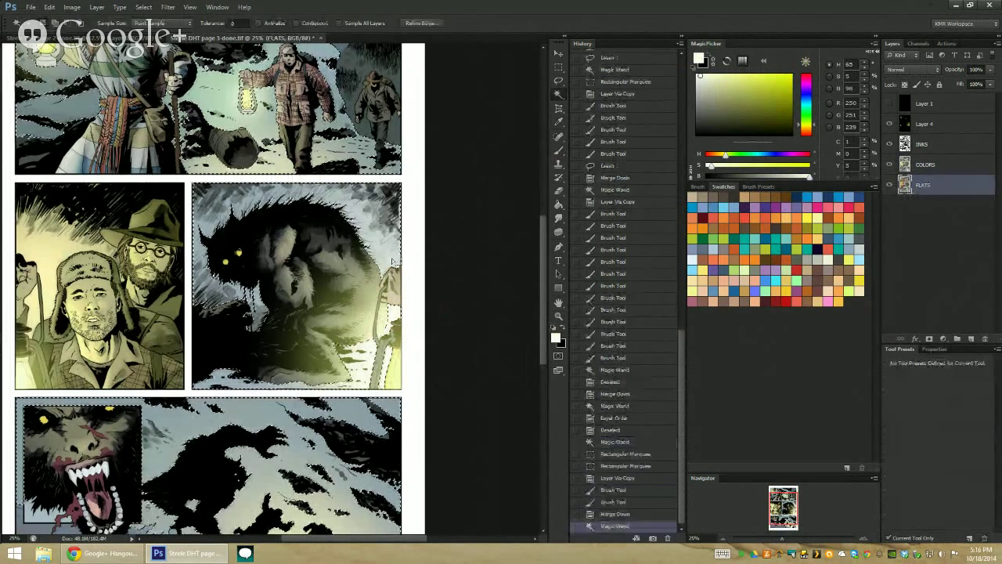
click(384, 314)
key(l)
key(m)
key(ctrl+minus)
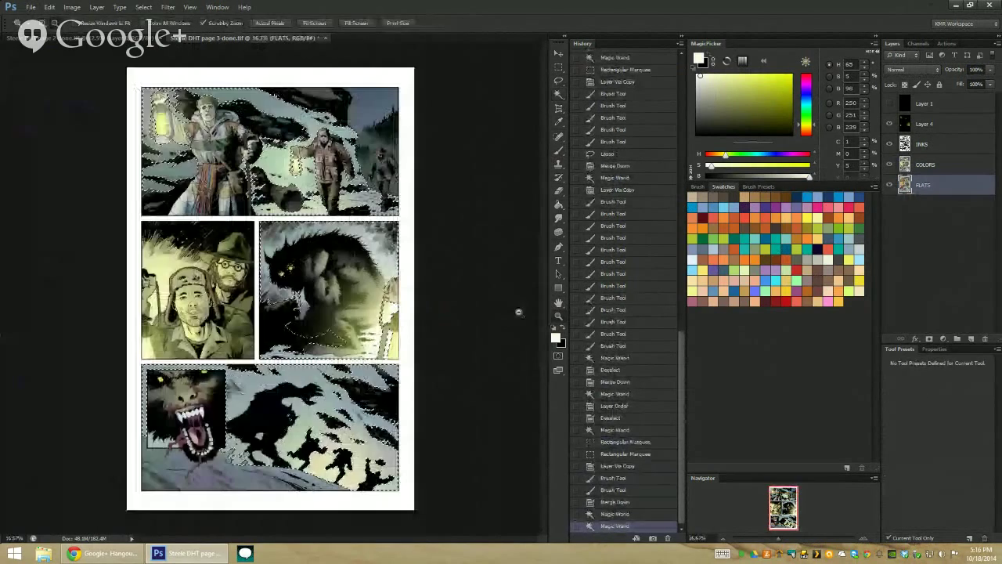
drag(408, 213, 138, 83)
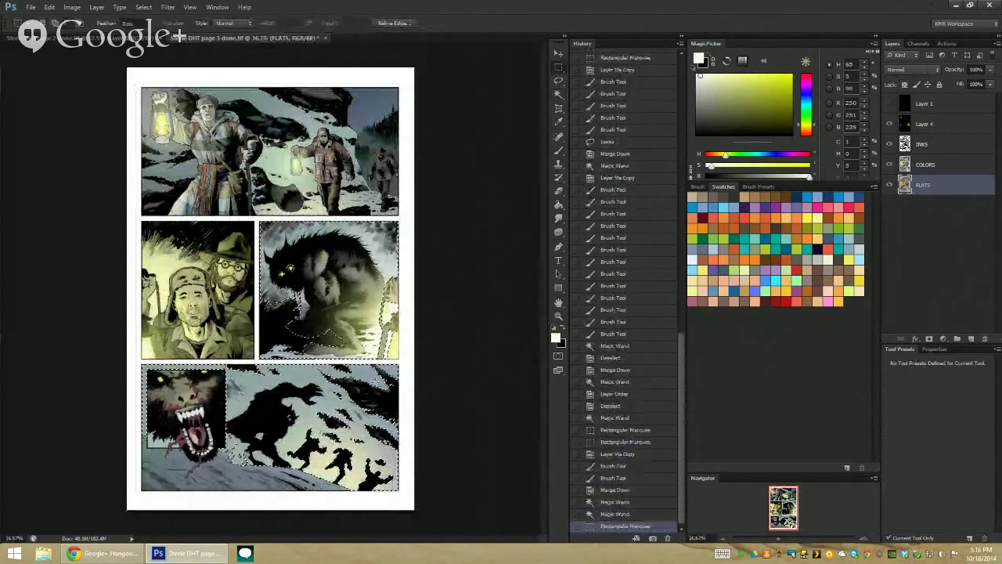
mouse_move(370, 366)
mouse_down()
mouse_move(340, 348)
mouse_move(259, 221)
mouse_up()
key(z)
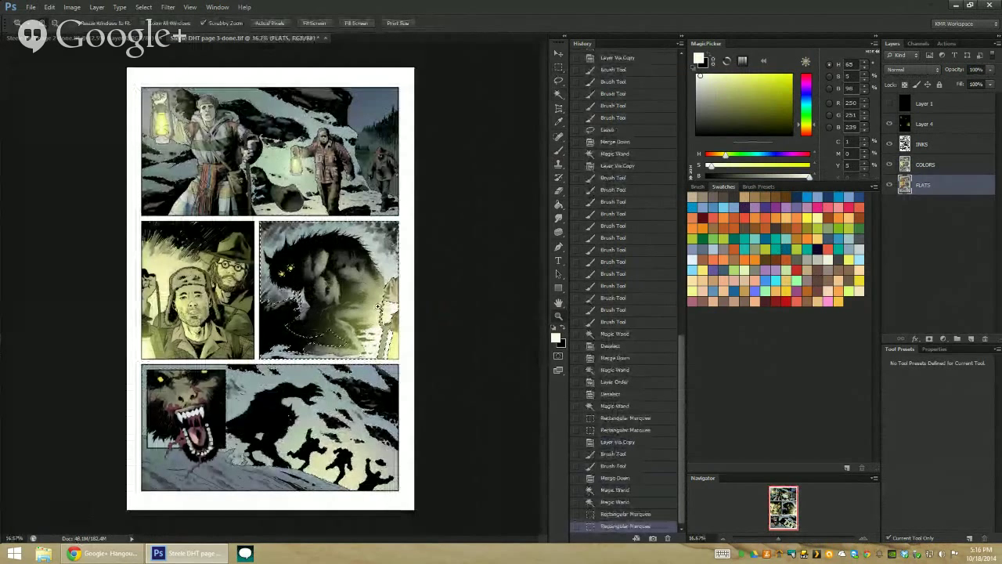
click(384, 304)
click(938, 164)
key(ctrl+j)
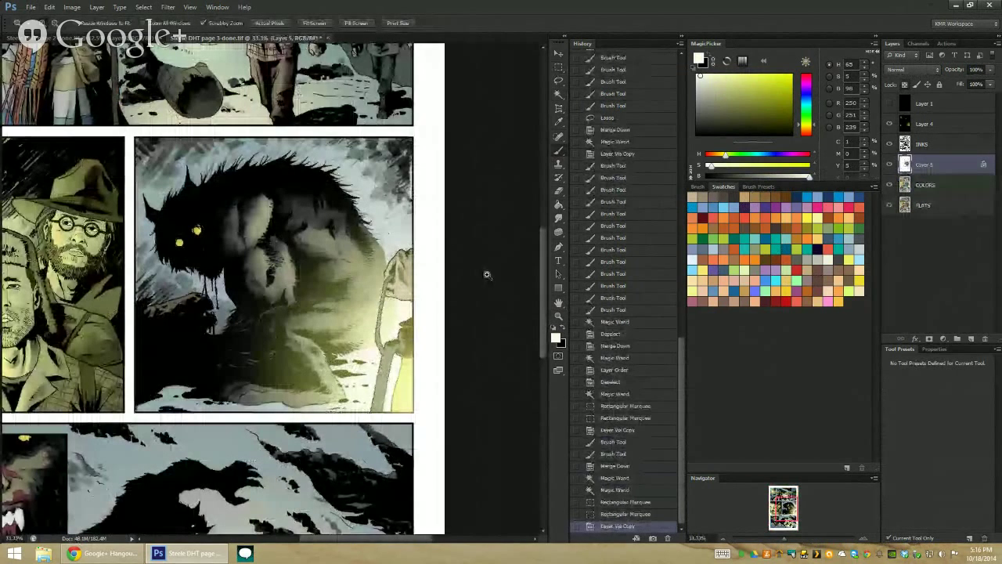
Paint soft light strokes on the creature's belly and the panel edge near the lantern figure
key(b)
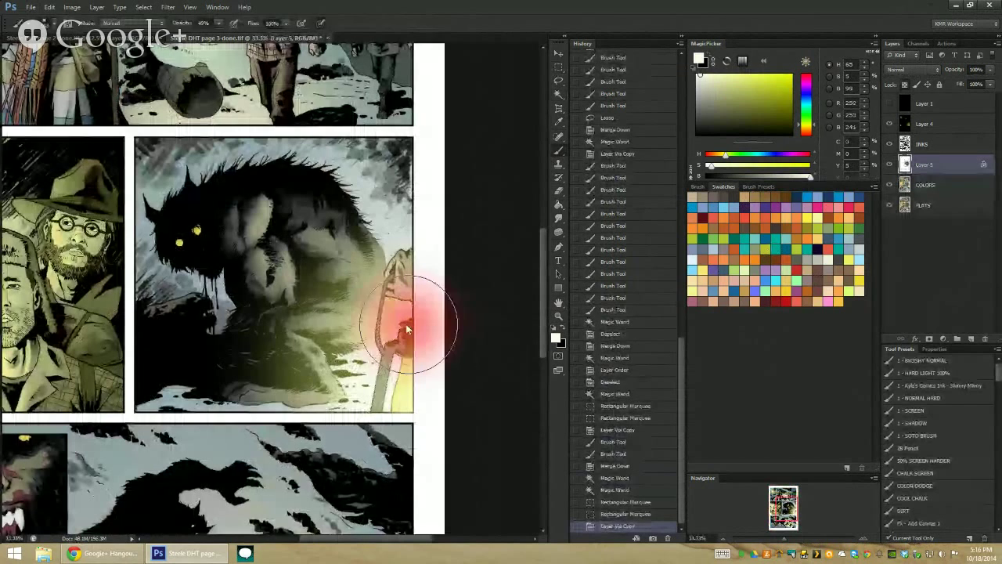
drag(368, 258, 321, 325)
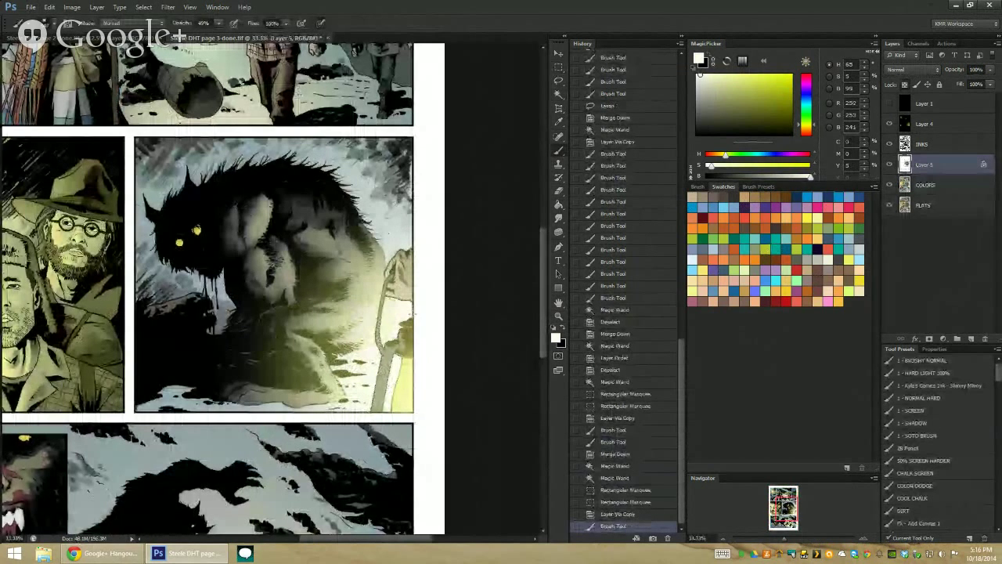
drag(372, 278, 344, 321)
alt+scroll(397, 287, down, 1)
alt+scroll(397, 288, down, 1)
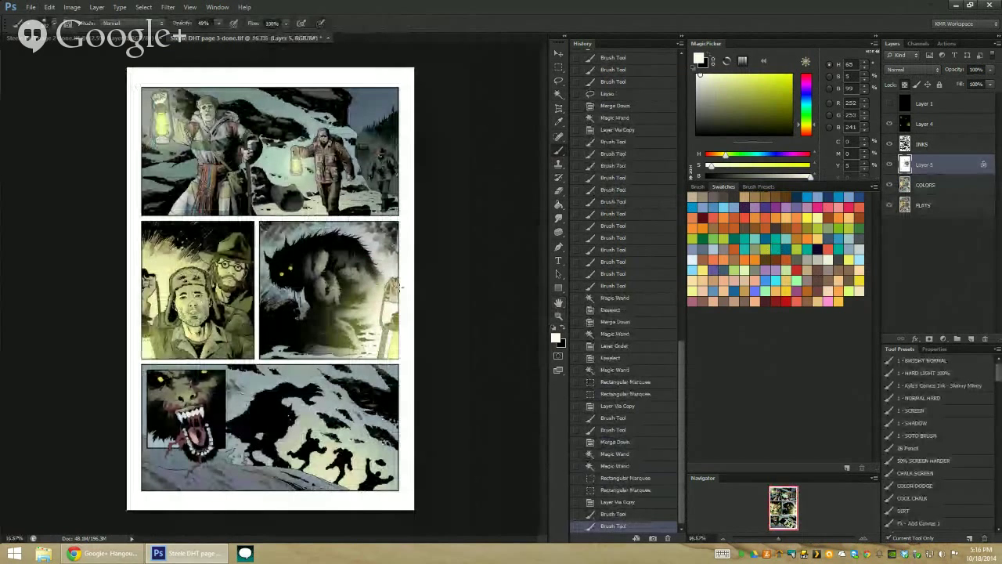
drag(392, 270, 388, 333)
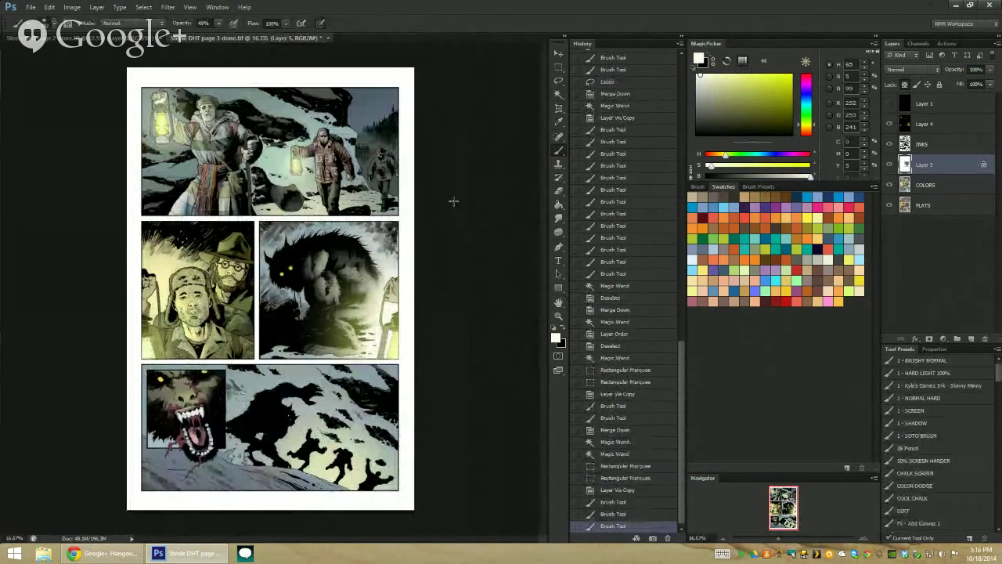
key(z)
click(410, 308)
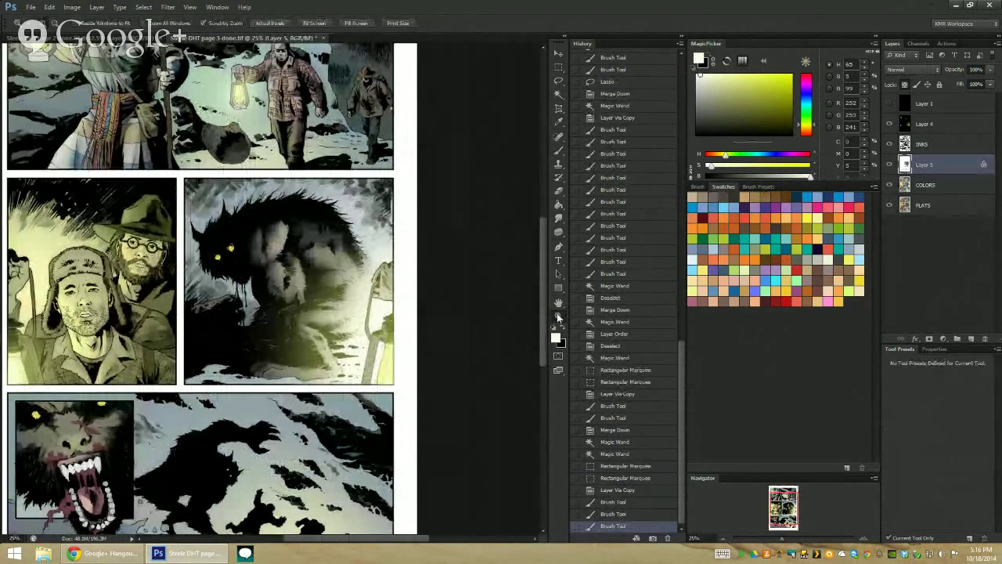
alt+click(481, 321)
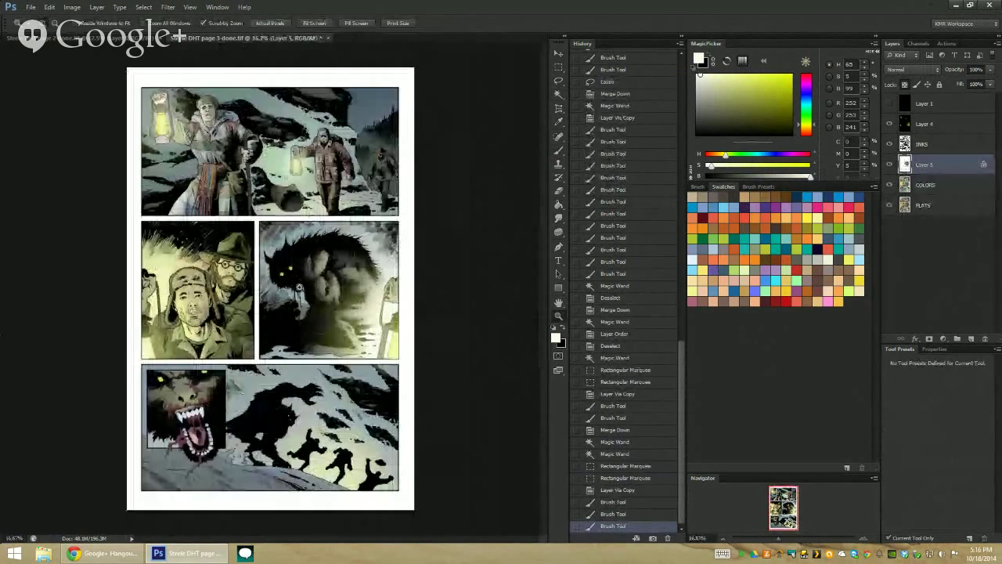
click(316, 288)
Choose the Smoke - Scatter brush preset from the brush presets list
key(b)
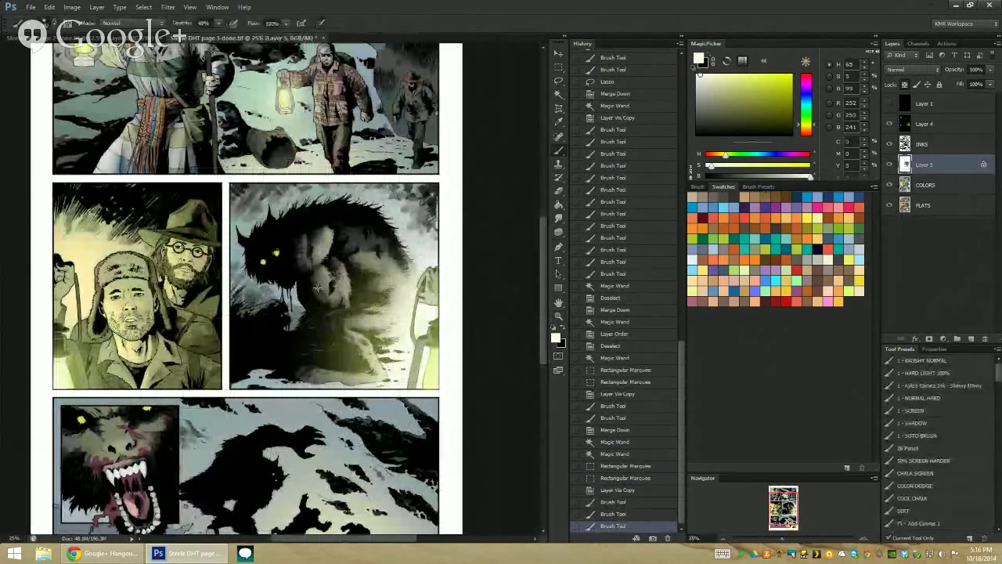
click(760, 188)
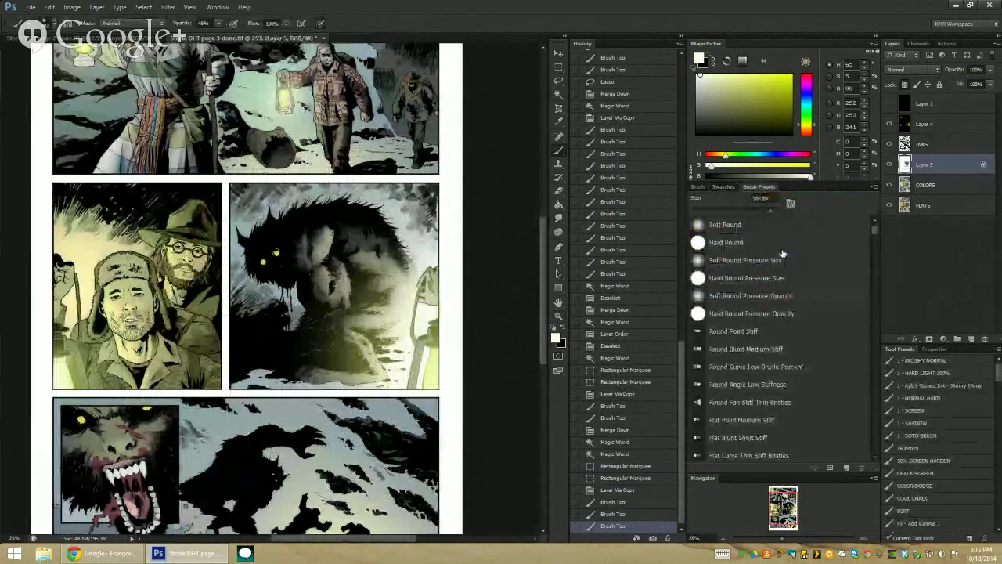
drag(873, 229, 859, 369)
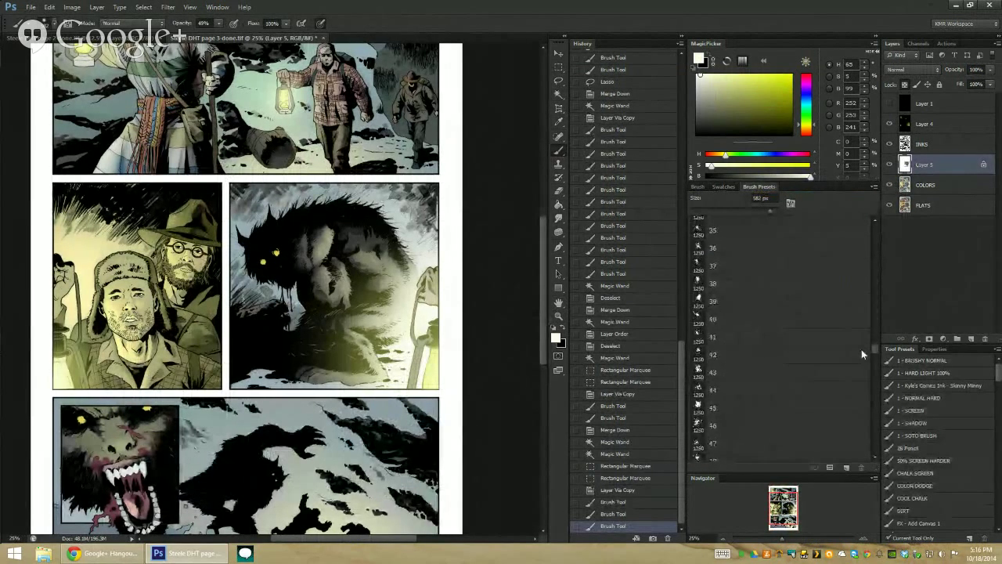
scroll(859, 368, up, 2)
scroll(860, 362, up, 2)
scroll(860, 362, up, 2)
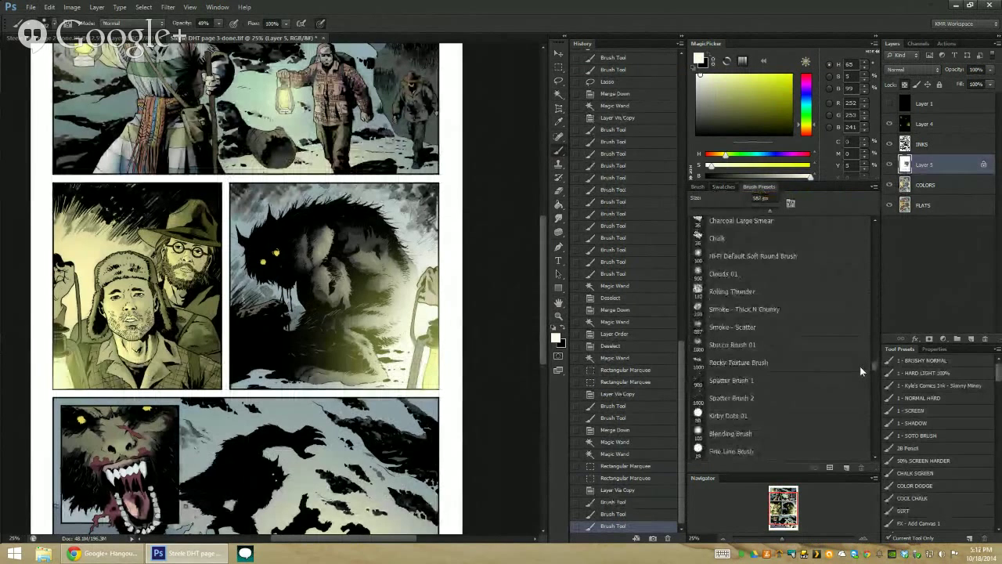
scroll(854, 360, up, 1)
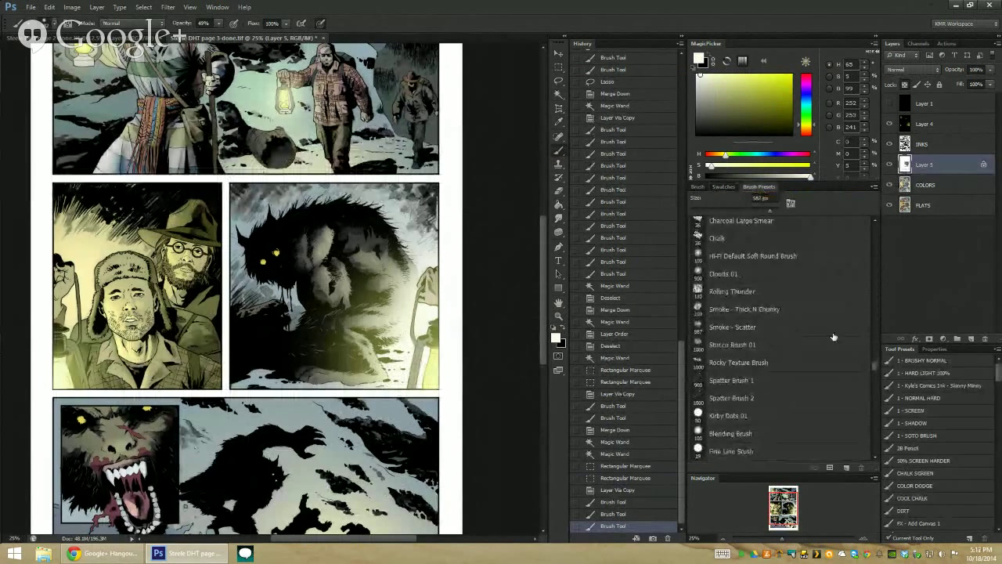
click(736, 328)
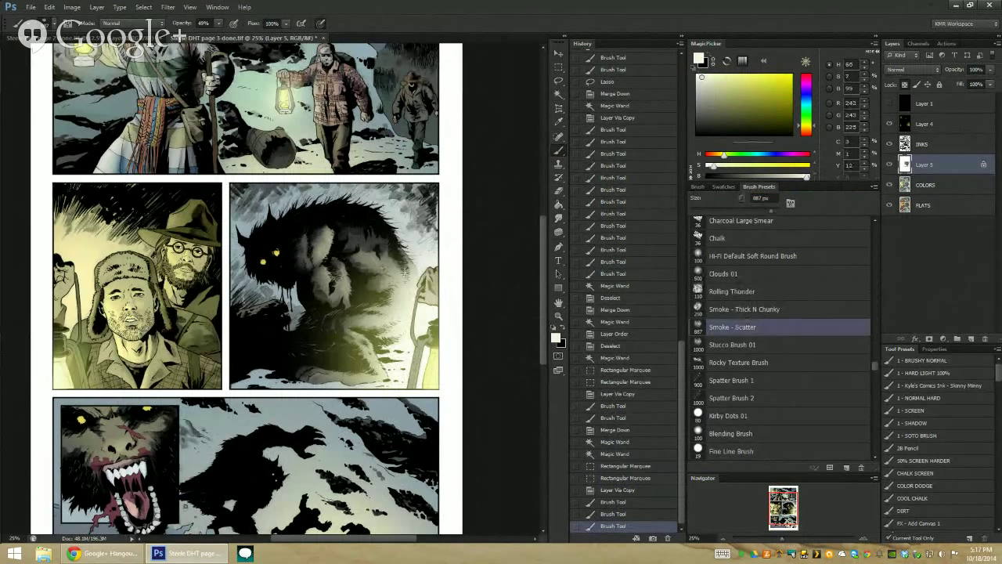
Try several smoke strokes over the monster panel on Layers 4 and 5, undoing each one
mouse_move(329, 278)
mouse_down()
mouse_move(251, 328)
mouse_move(258, 295)
mouse_move(314, 329)
mouse_up()
click(928, 126)
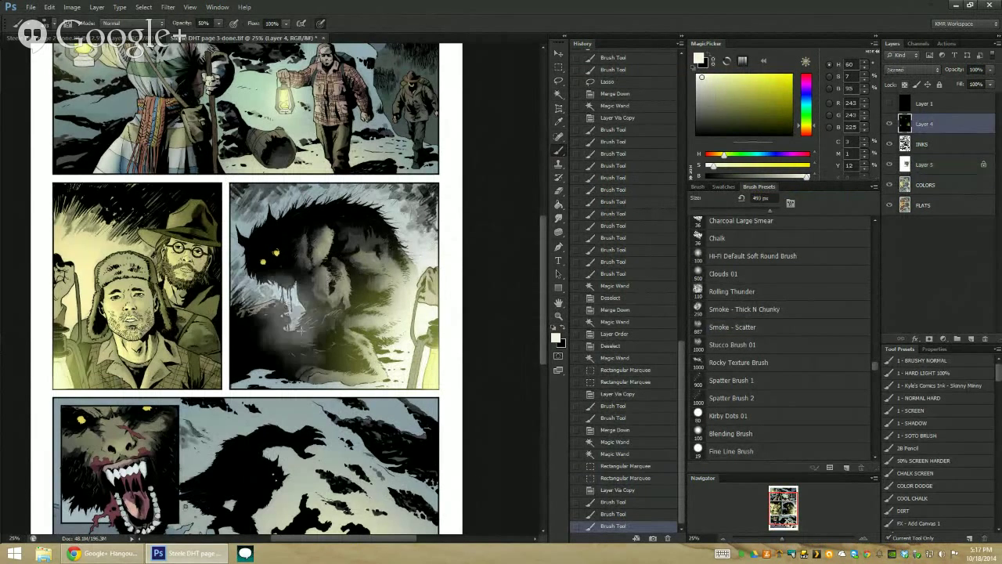
key(ctrl+z)
click(924, 165)
drag(274, 277, 301, 329)
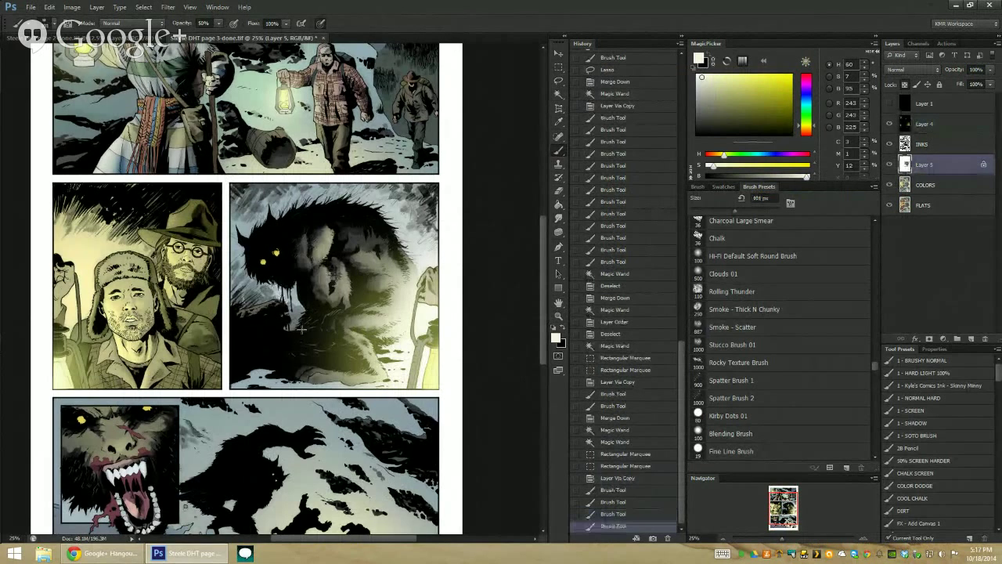
key(ctrl+z)
click(925, 126)
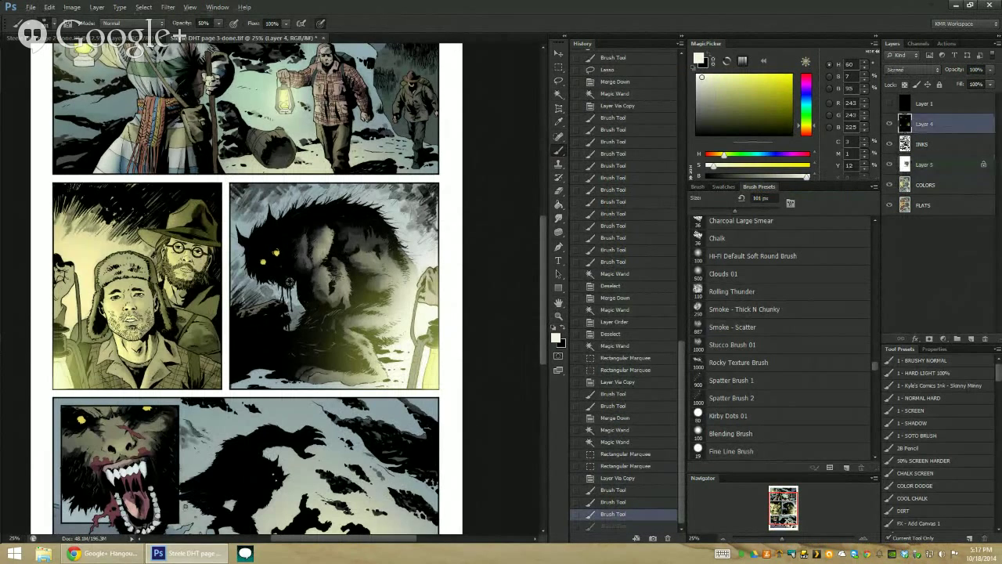
drag(289, 281, 279, 296)
key(ctrl+z)
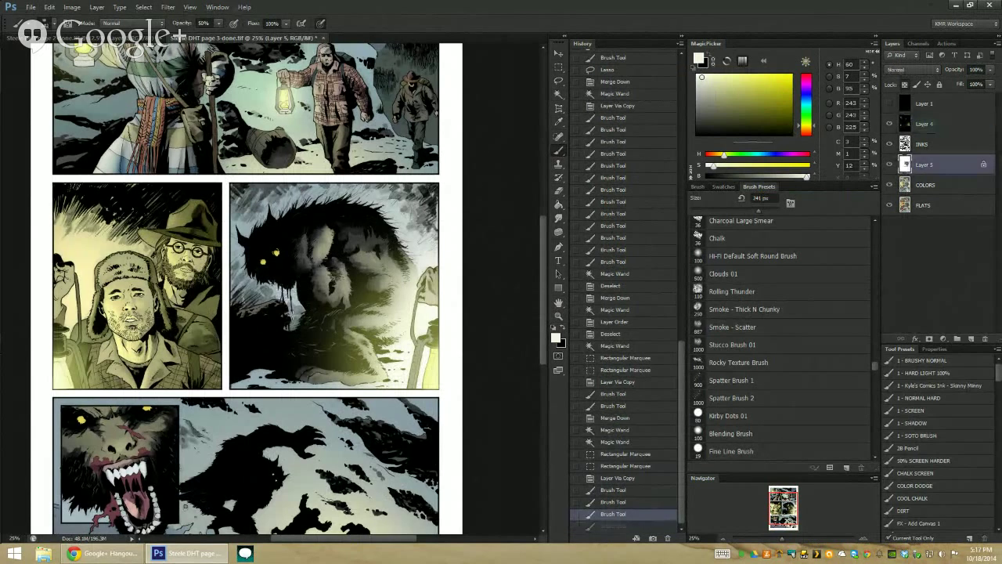
Paint a pale glow on the monster's chest on Screen-blended Layer 4, then zoom out to review
click(940, 124)
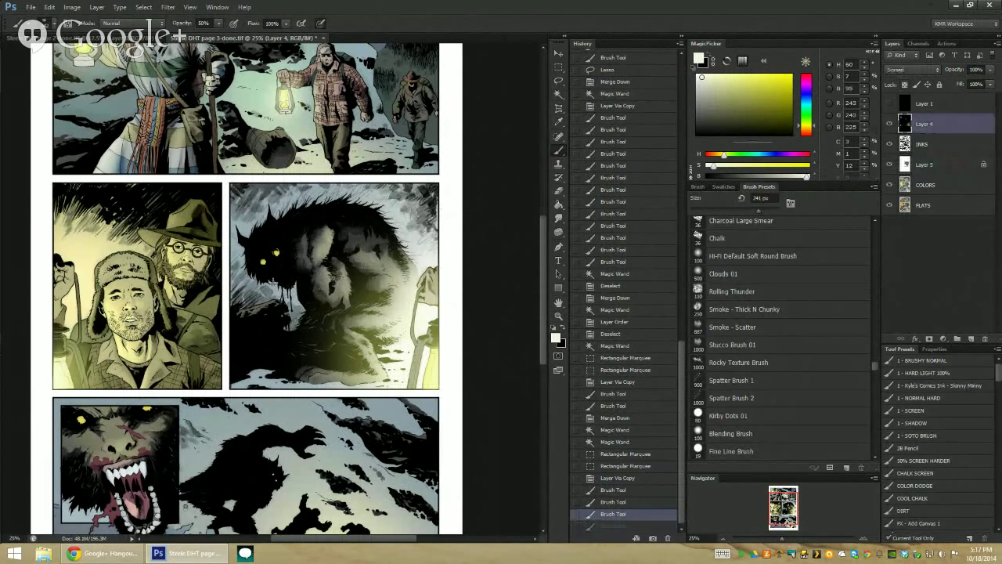
mouse_move(275, 283)
mouse_down()
mouse_move(297, 321)
mouse_move(291, 335)
mouse_up()
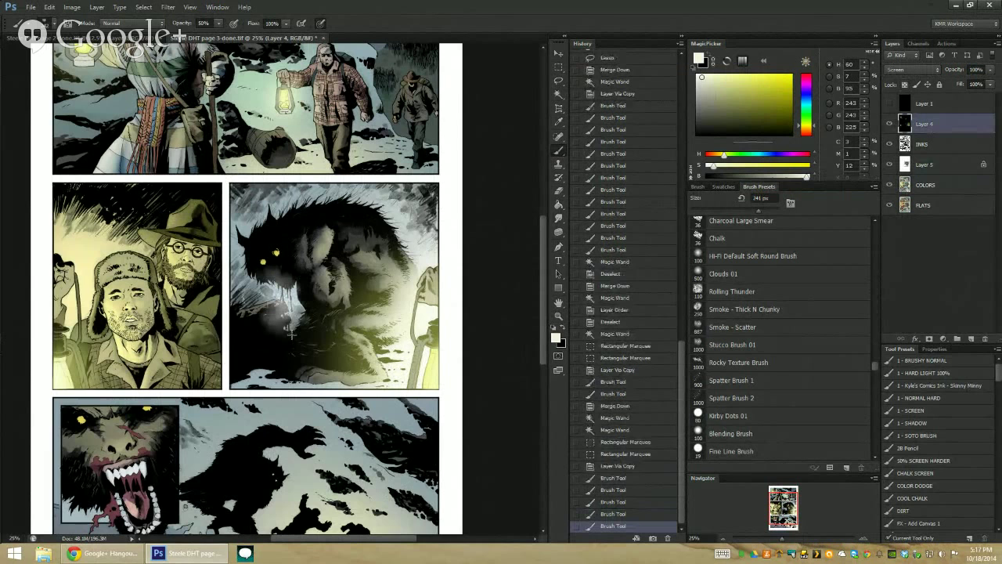
click(558, 315)
alt+click(515, 313)
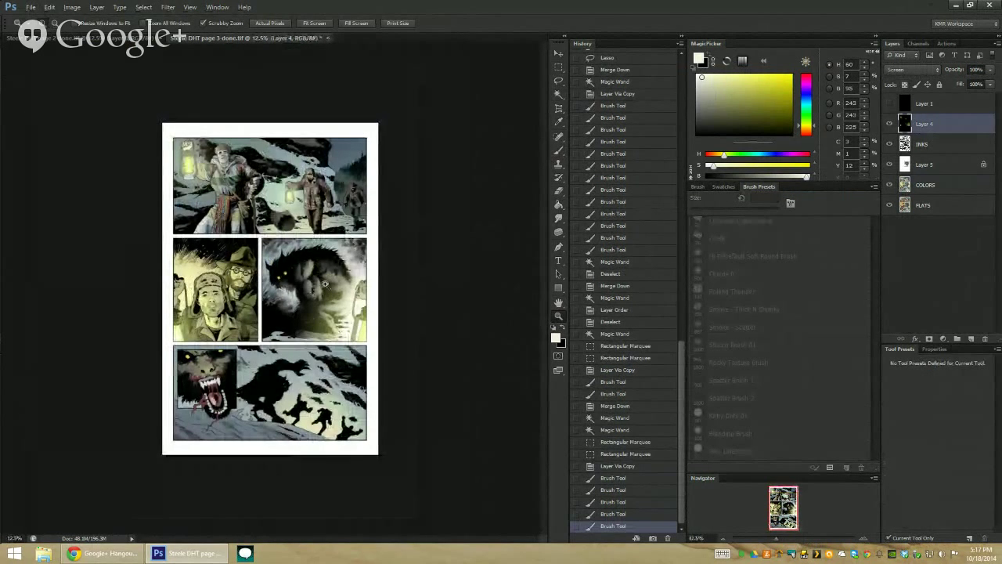
key(ctrl+alt+z)
key(ctrl+alt+z)
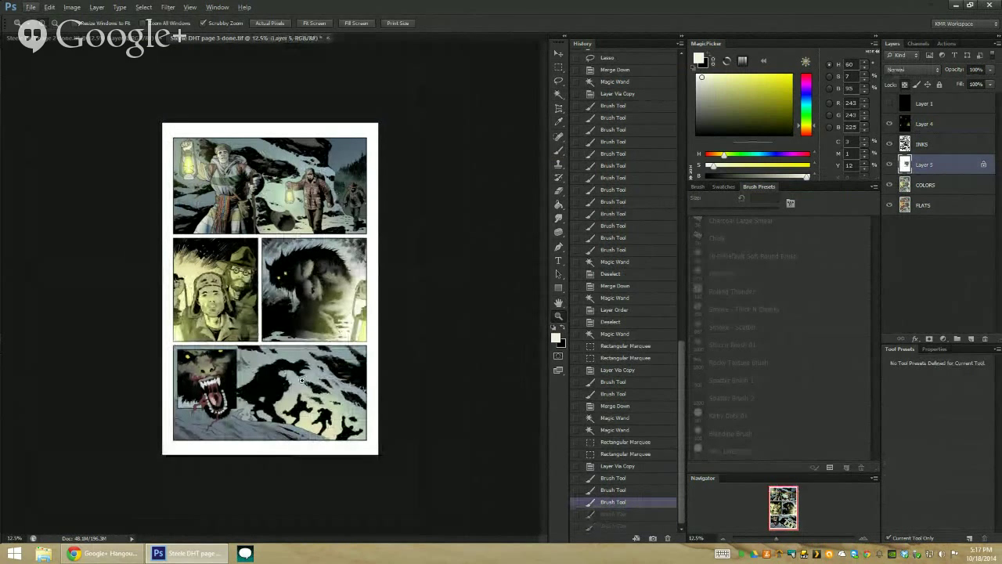
Merge Layer 5 down into the COLORS layer
key(b)
key(alt+f)
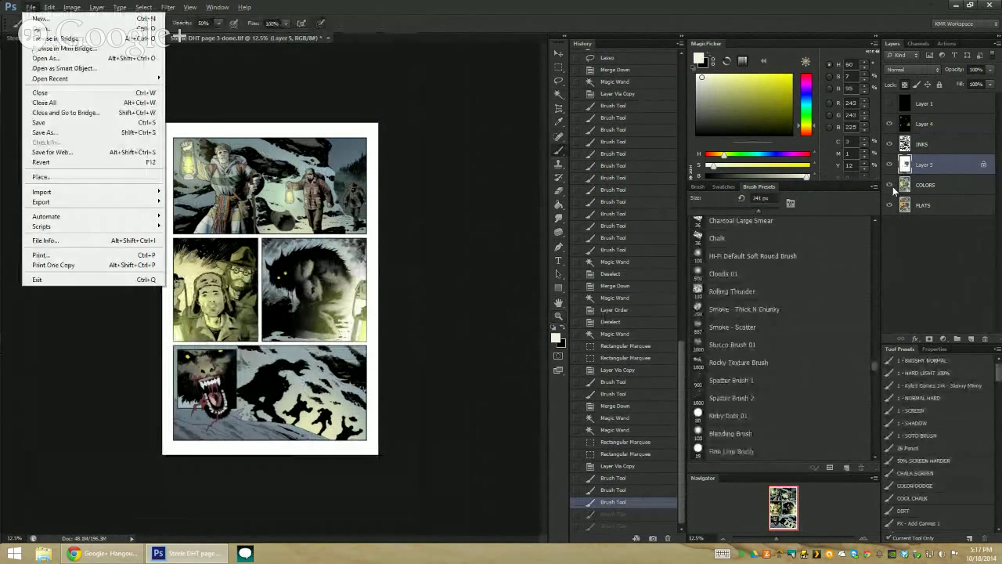
right_click(900, 163)
click(917, 519)
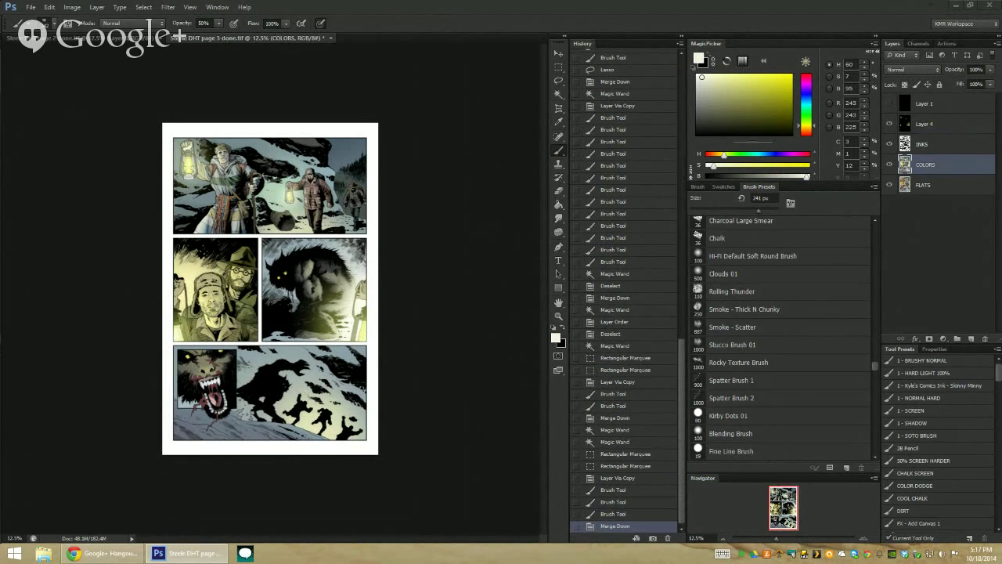
Preview the page in greyscale by toggling Layer 1, then return to colour and view the page
click(558, 315)
alt+click(511, 307)
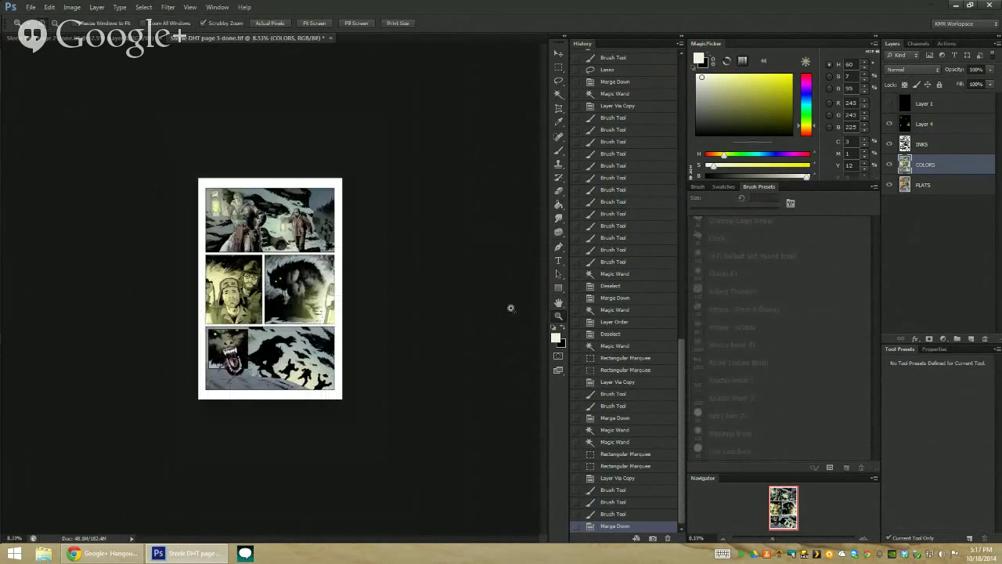
click(291, 244)
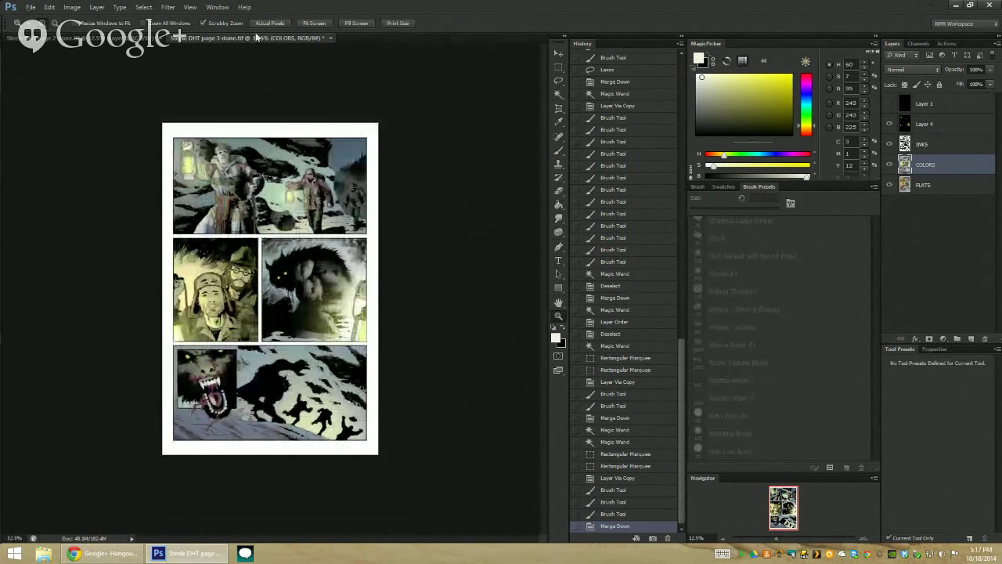
click(233, 270)
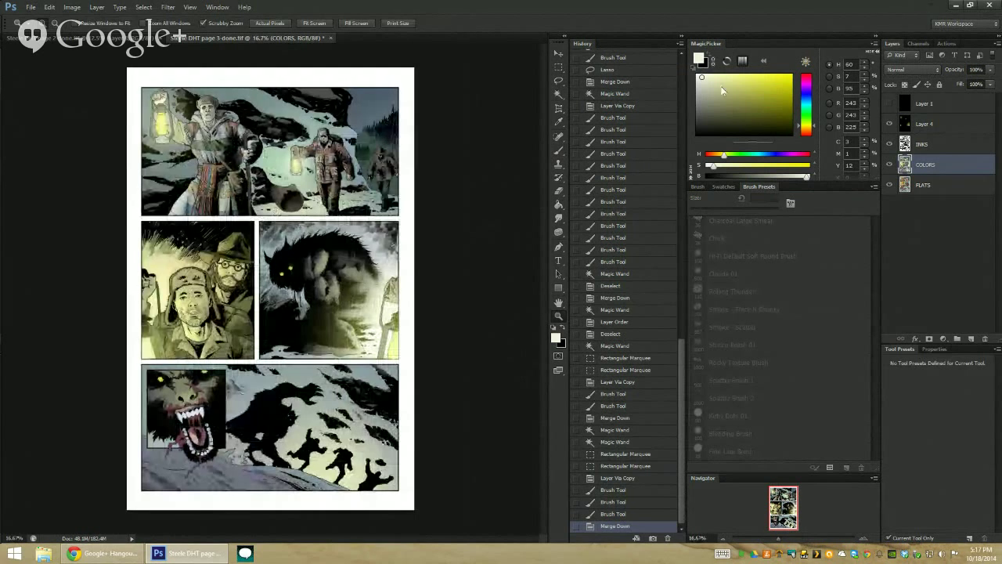
click(890, 103)
click(889, 104)
click(266, 282)
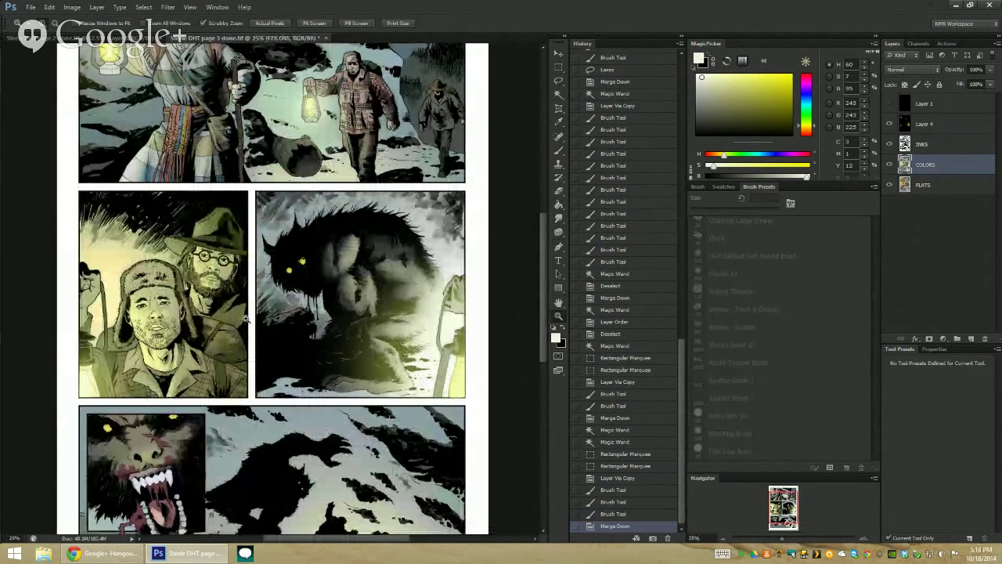
alt+click(270, 313)
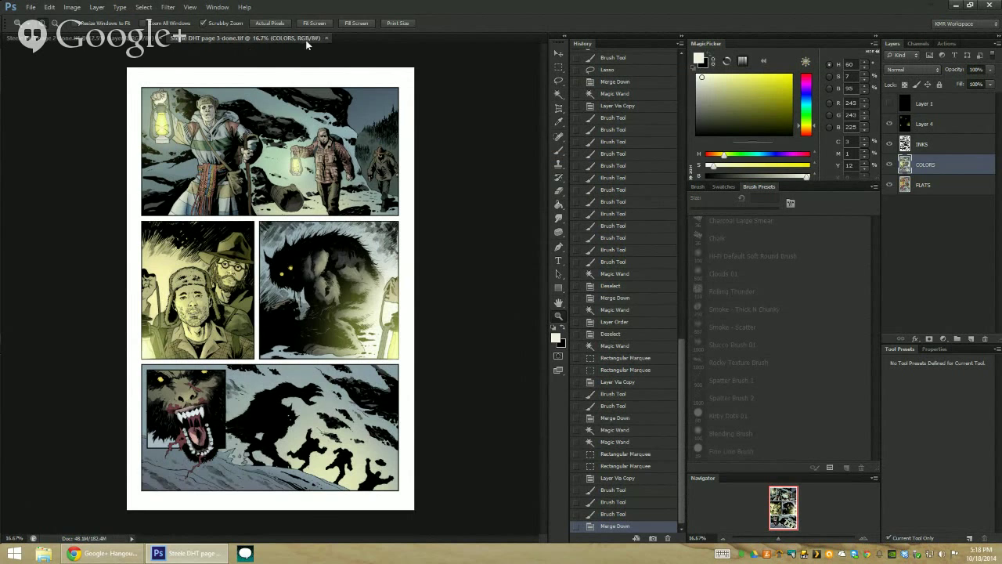
Open Steele DHT page 4-done from folder 04
click(31, 7)
click(39, 33)
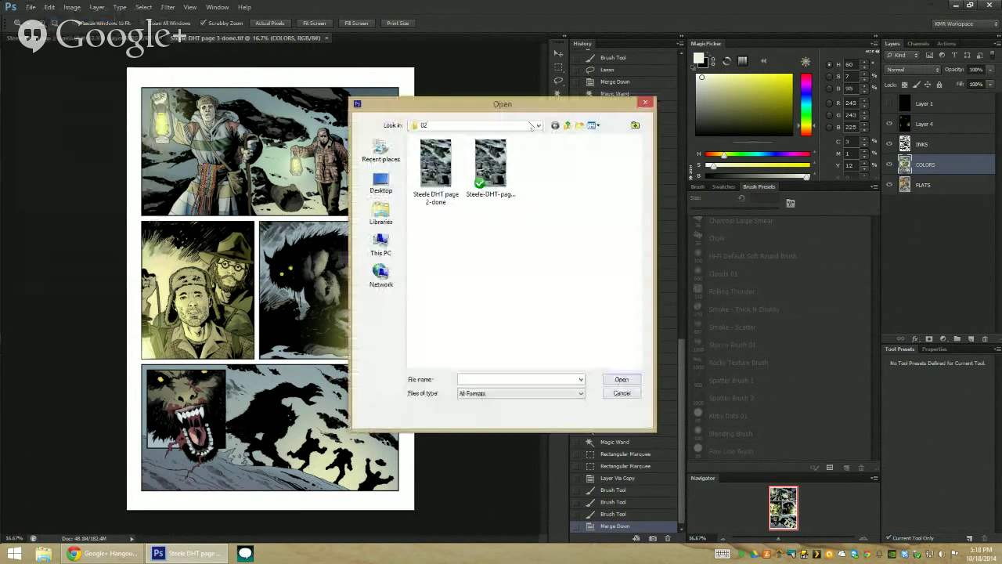
click(566, 125)
double_click(437, 181)
click(447, 165)
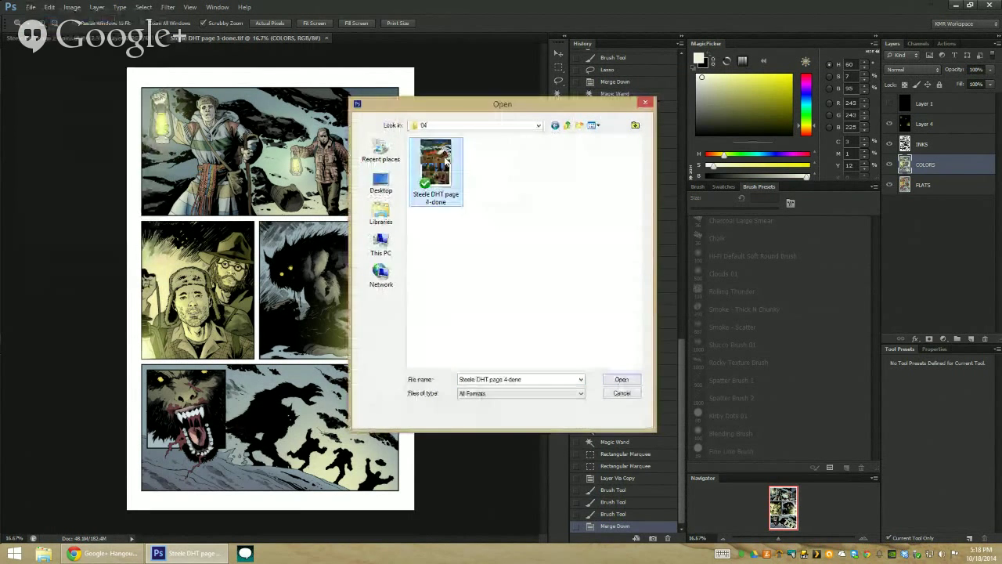
double_click(447, 161)
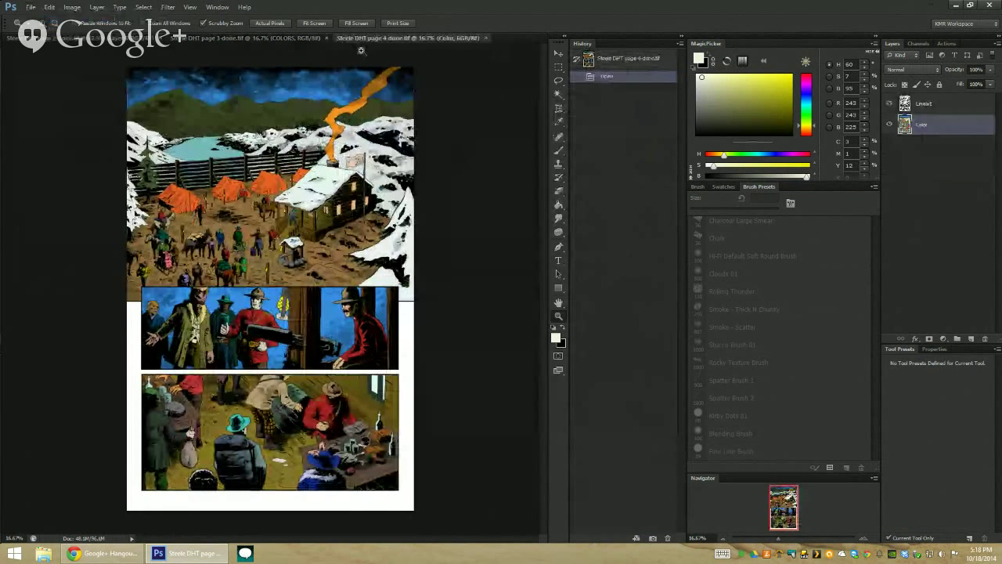
Zoom out on page 3 and float page 2 in a window beside it
click(307, 37)
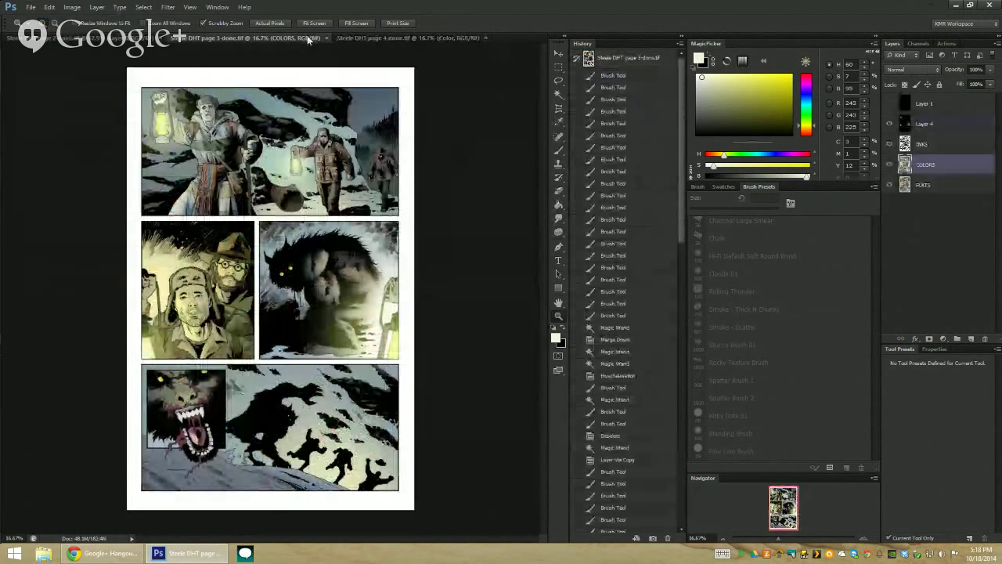
click(498, 335)
click(278, 310)
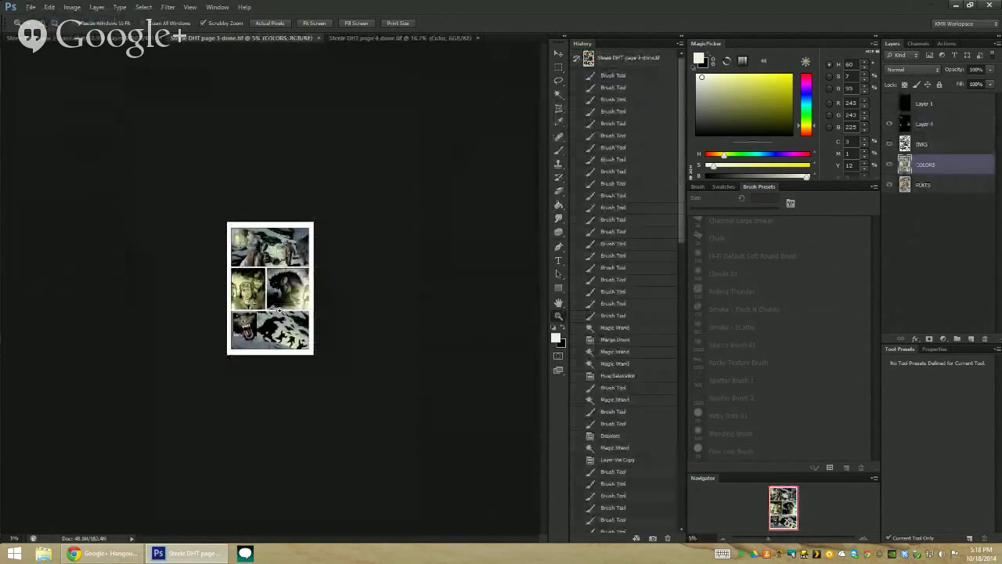
click(278, 309)
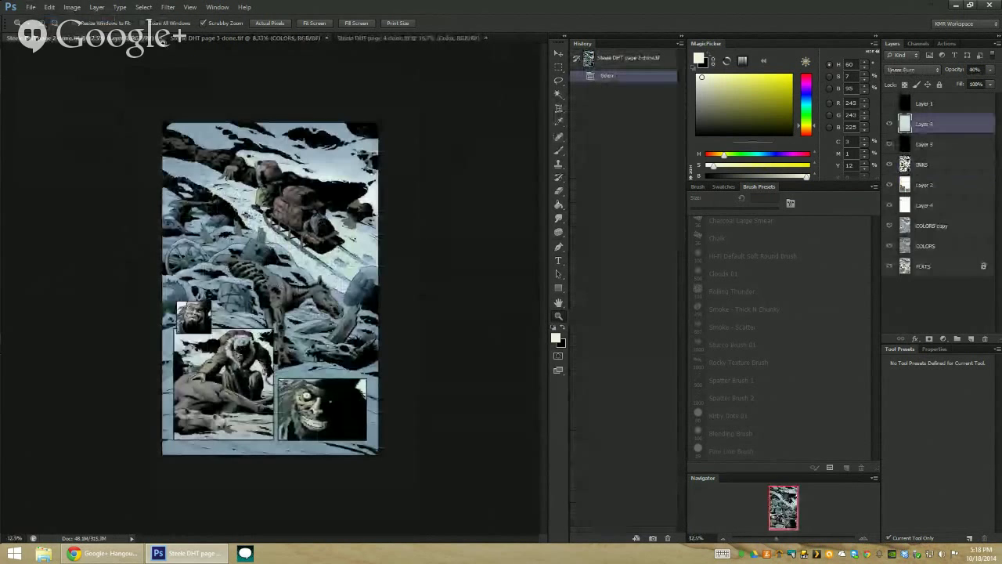
mouse_move(146, 37)
mouse_down()
mouse_move(547, 64)
mouse_move(390, 268)
mouse_up()
click(390, 268)
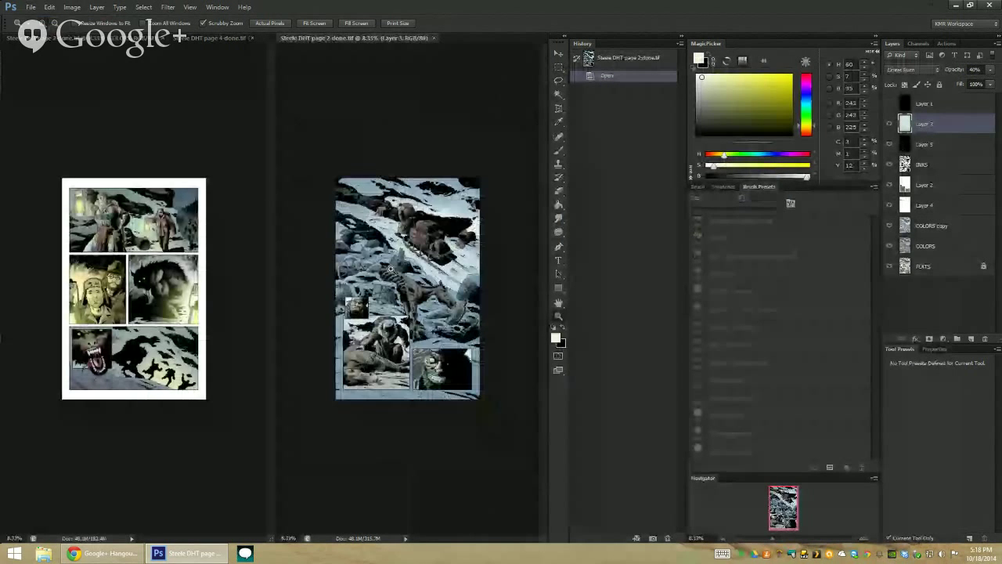
click(153, 268)
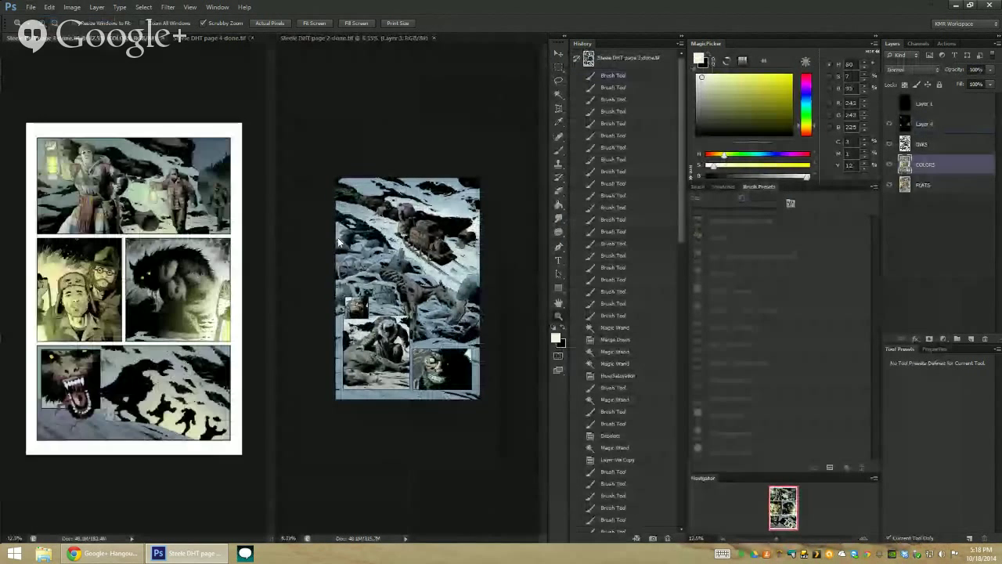
click(338, 243)
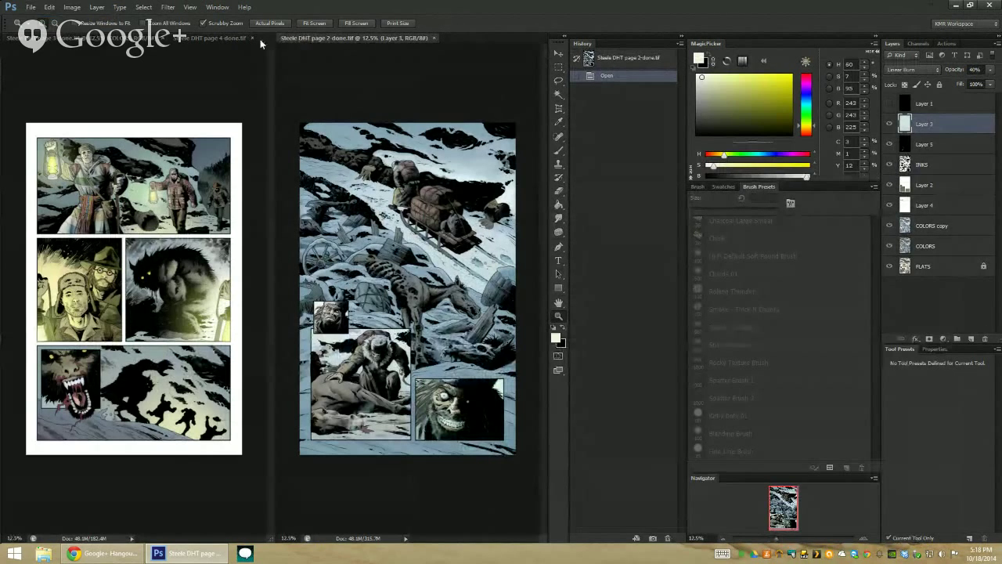
Return to a single tabbed view, zoom into page 4, then show page 3 again
mouse_move(125, 38)
mouse_down()
mouse_move(175, 56)
mouse_move(204, 41)
mouse_up()
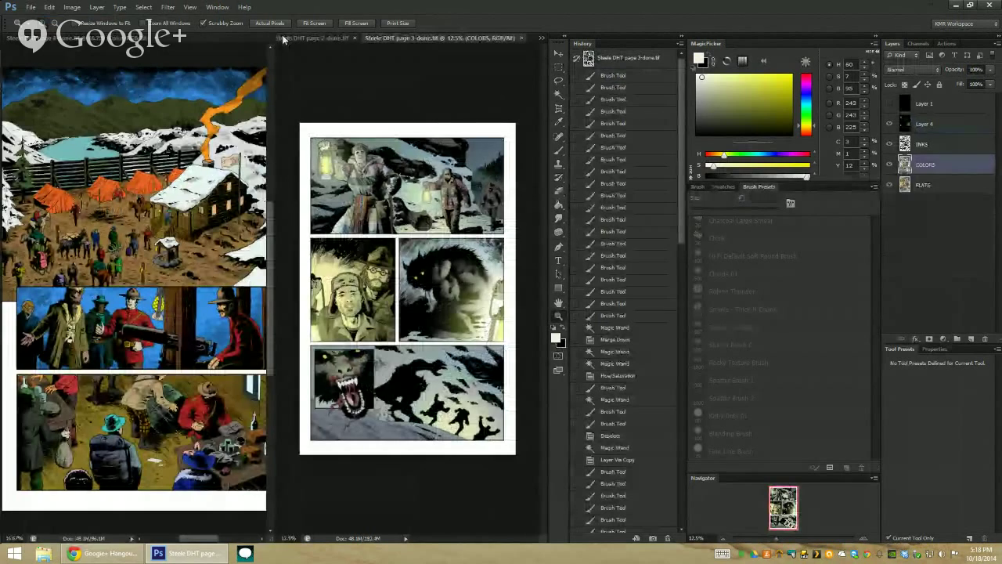
click(286, 39)
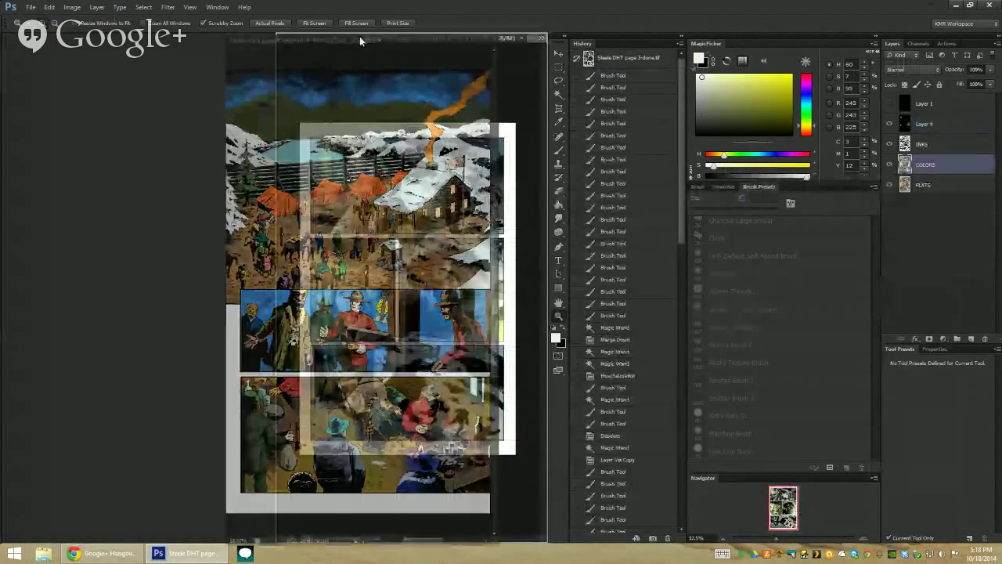
drag(360, 37, 329, 38)
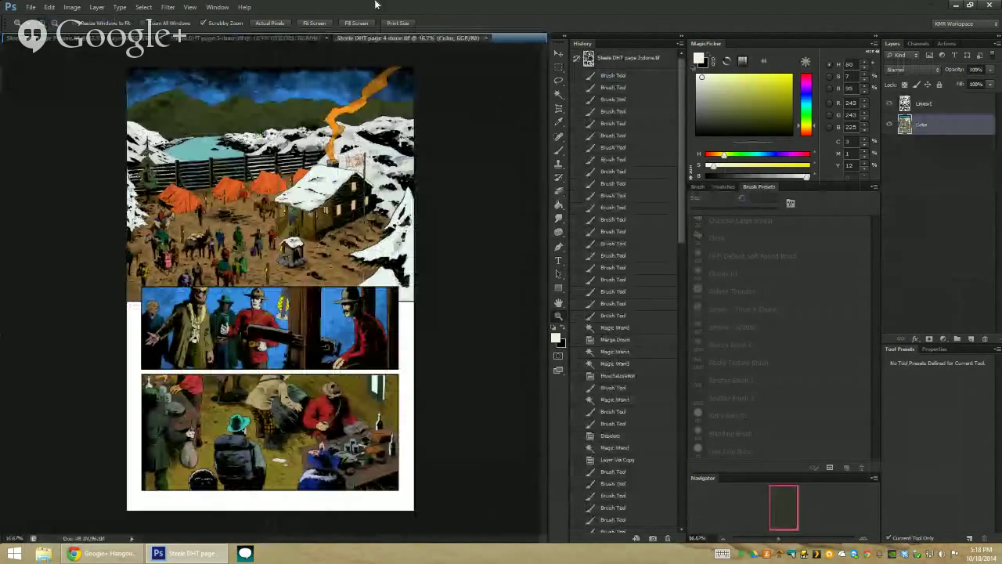
click(282, 149)
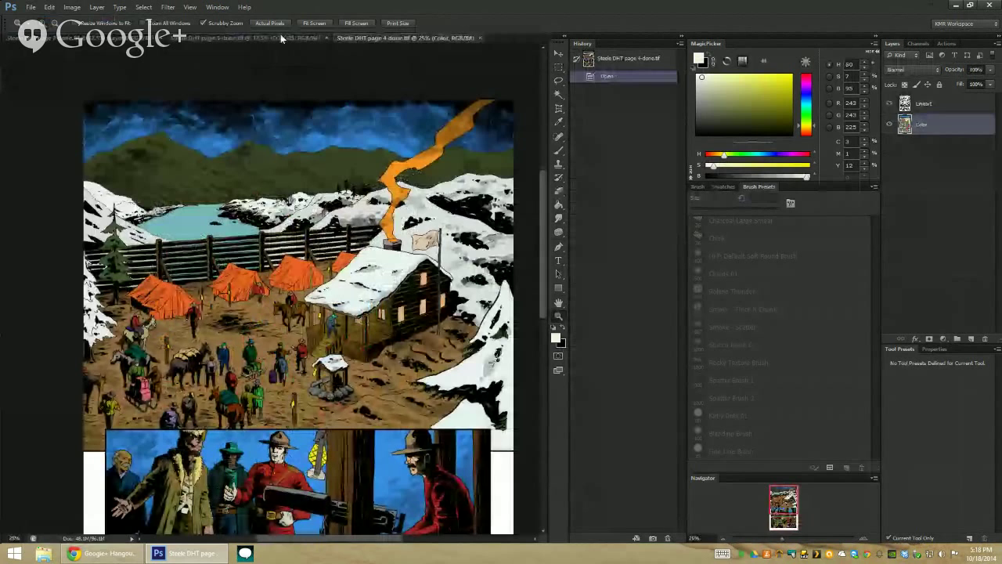
click(281, 36)
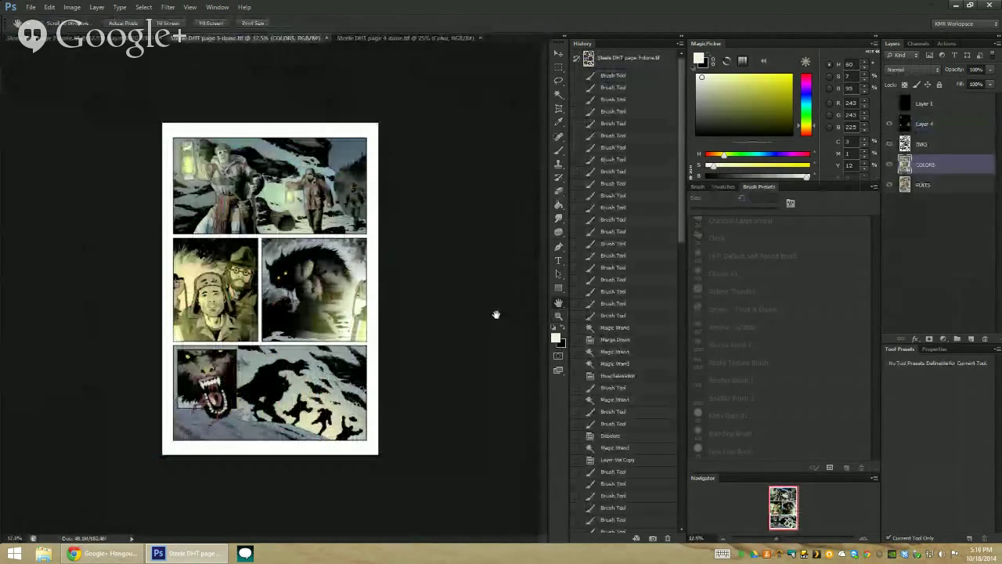
Zoom into page 3, toggle Layer 1, and add a new layer filled solid black
key(z)
click(288, 268)
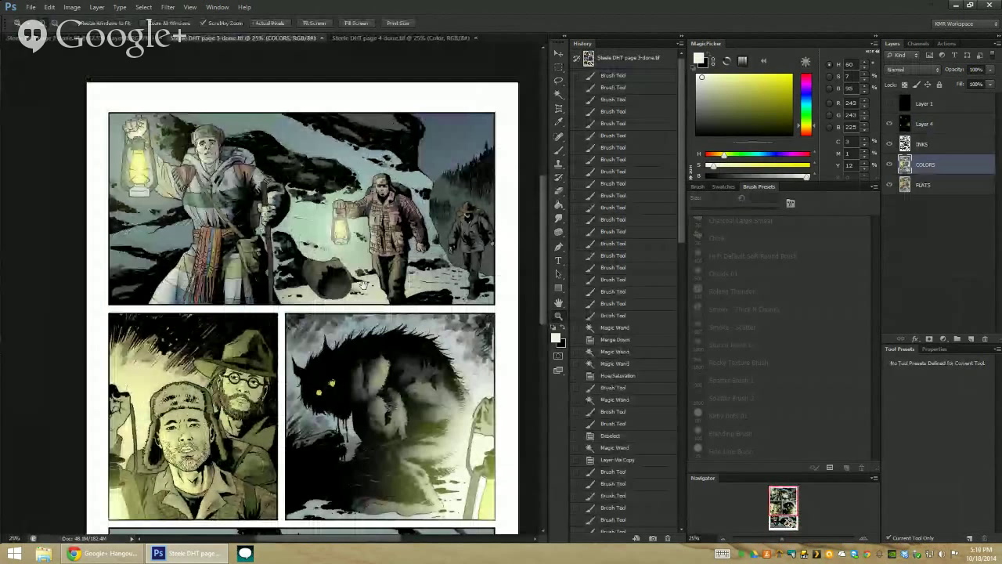
click(932, 103)
click(889, 104)
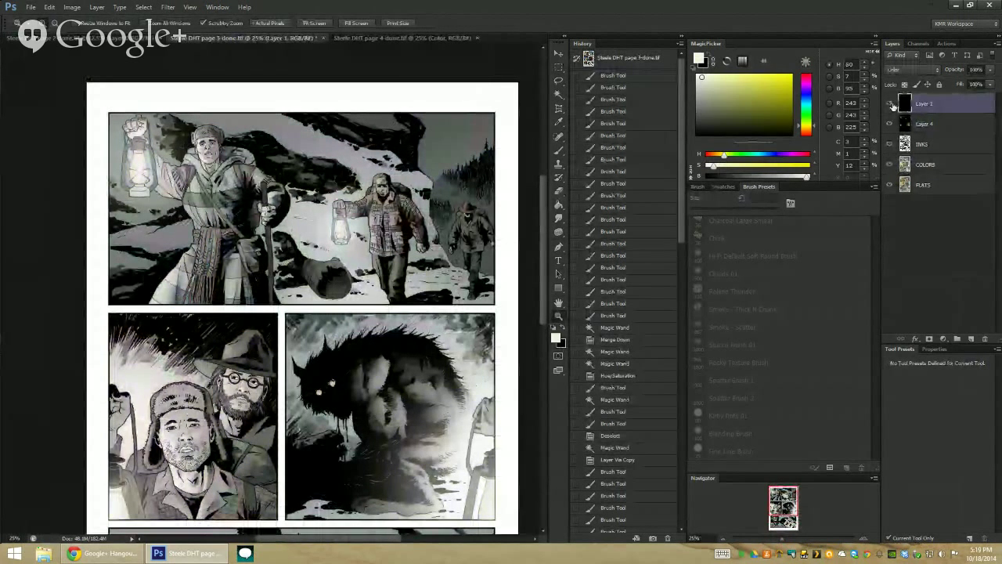
click(890, 104)
key(ctrl+shift+alt+n)
key(b)
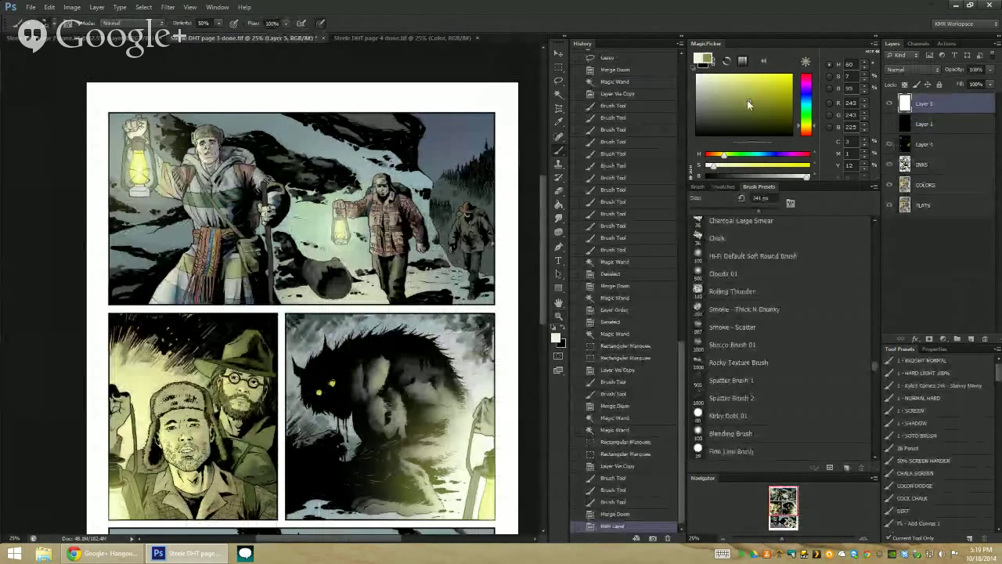
key(x)
key(g)
click(471, 191)
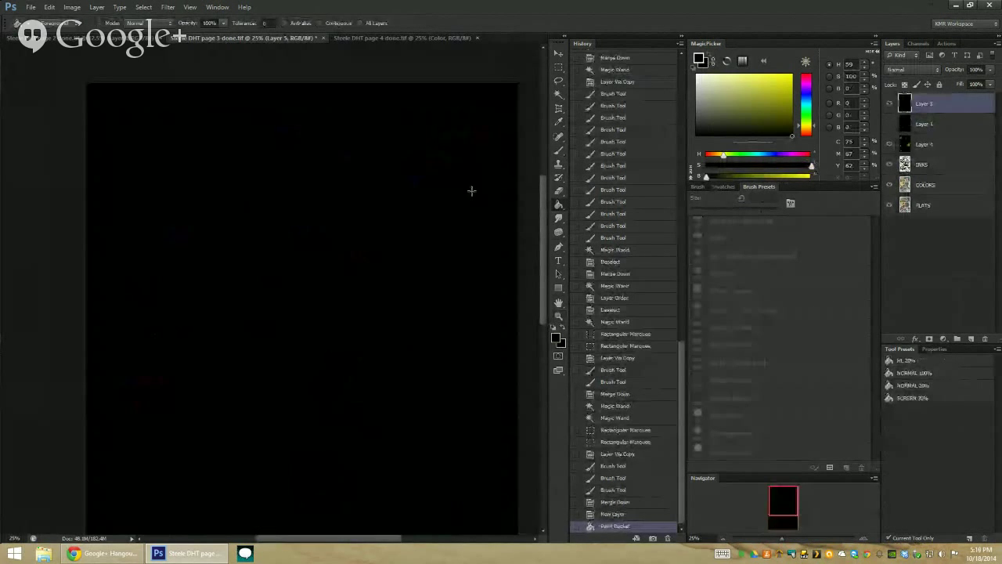
Set a bright orange brush colour with the COOL CHALK brush preset
key(b)
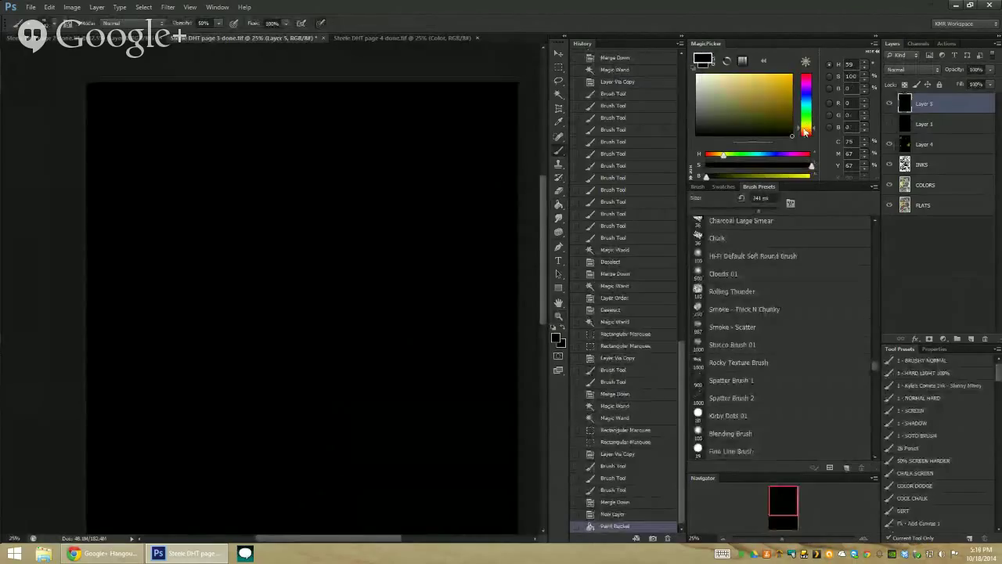
click(805, 133)
click(723, 187)
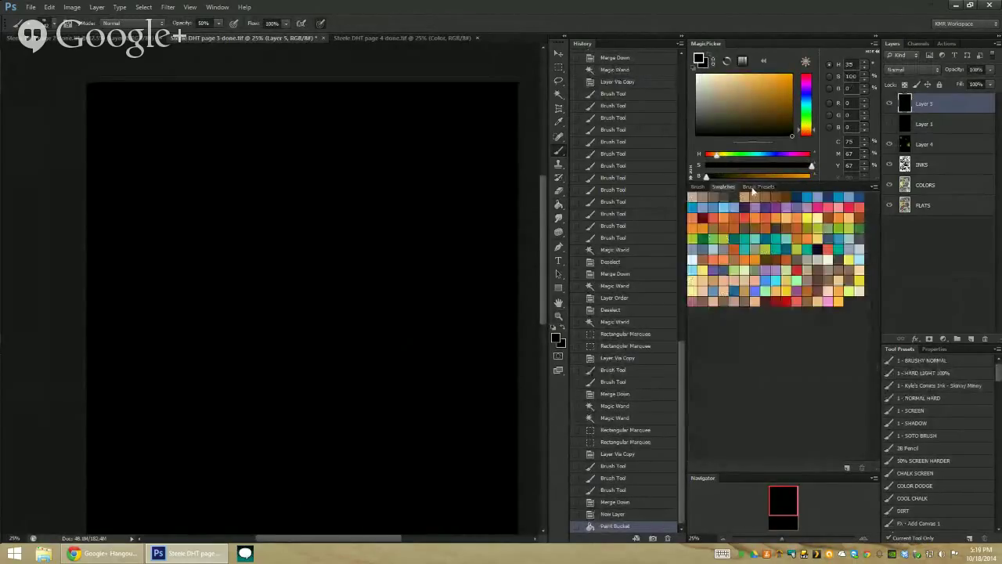
click(758, 187)
click(700, 187)
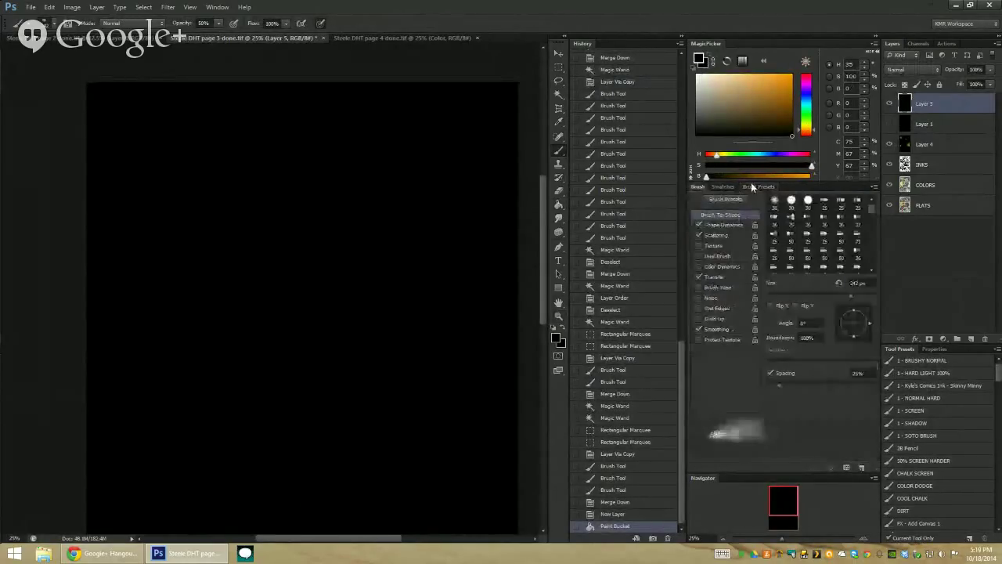
click(728, 188)
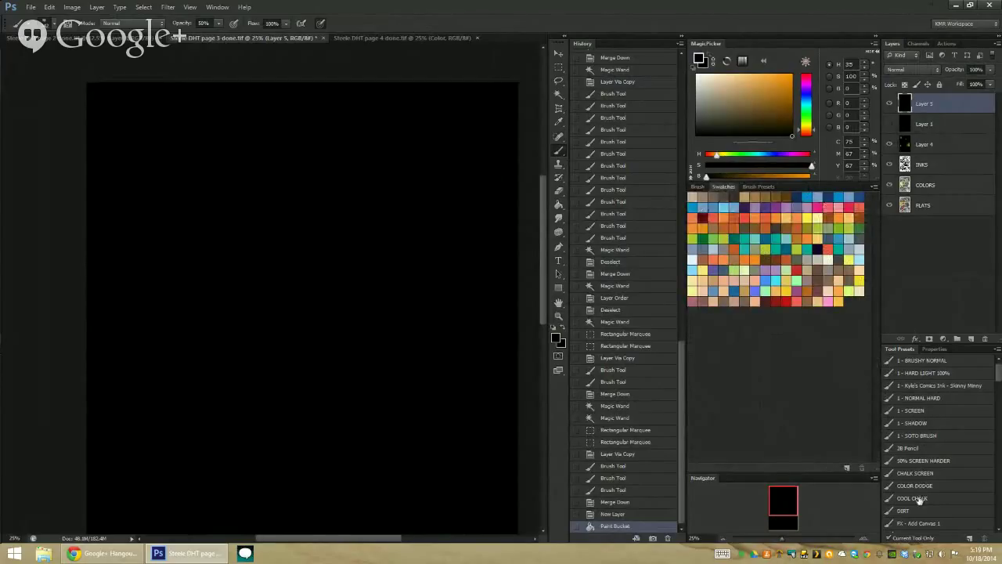
click(917, 499)
click(786, 74)
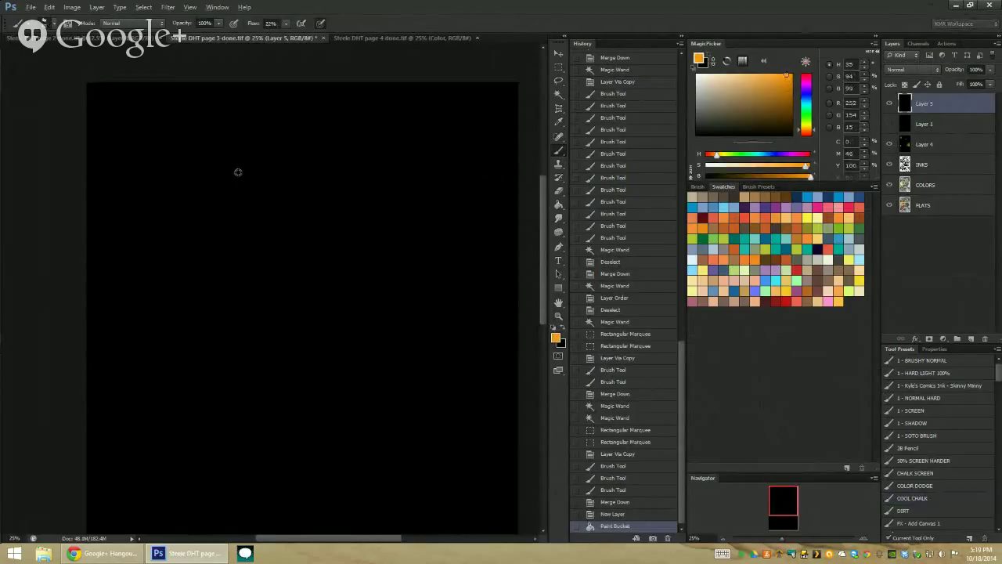
Hand-letter 'Thanks' in orange chalk near the top of the black layer
click(921, 499)
mouse_move(158, 144)
mouse_down()
mouse_move(237, 119)
mouse_move(164, 243)
mouse_up()
drag(195, 149, 229, 223)
mouse_move(266, 179)
mouse_down()
mouse_move(279, 202)
mouse_move(306, 206)
mouse_up()
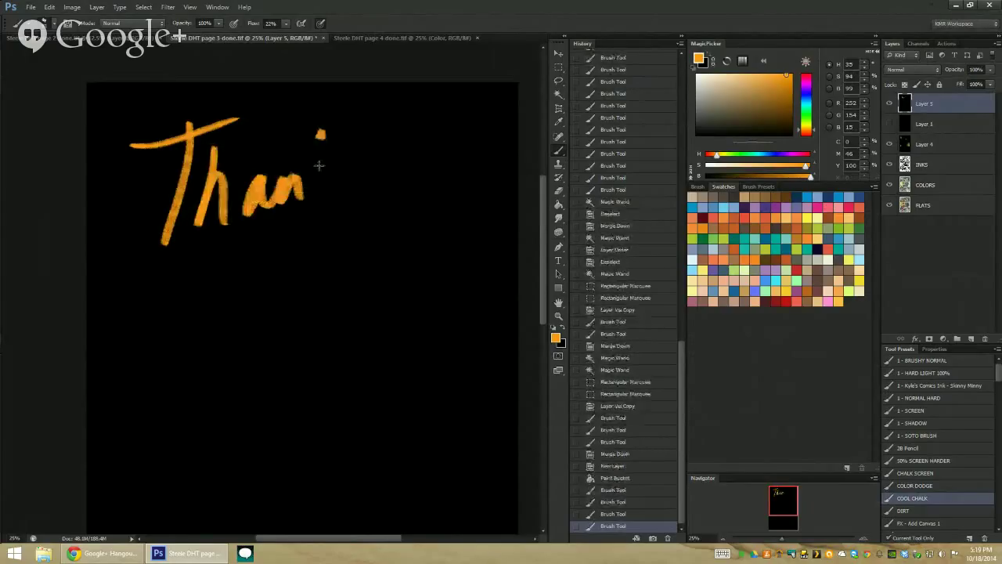
drag(321, 134, 320, 201)
drag(347, 155, 348, 190)
drag(396, 141, 365, 187)
drag(155, 305, 164, 321)
Letter 'FOR WATCHING!!' beneath 'Thanks', with two exclamation marks
mouse_move(190, 252)
mouse_down()
mouse_move(160, 317)
mouse_move(185, 279)
mouse_up()
drag(213, 261, 233, 283)
drag(237, 256, 280, 274)
mouse_move(205, 310)
mouse_down()
mouse_move(250, 320)
mouse_move(275, 284)
mouse_move(304, 313)
mouse_up()
mouse_move(303, 270)
mouse_down()
mouse_move(311, 237)
mouse_move(307, 308)
mouse_move(317, 315)
mouse_up()
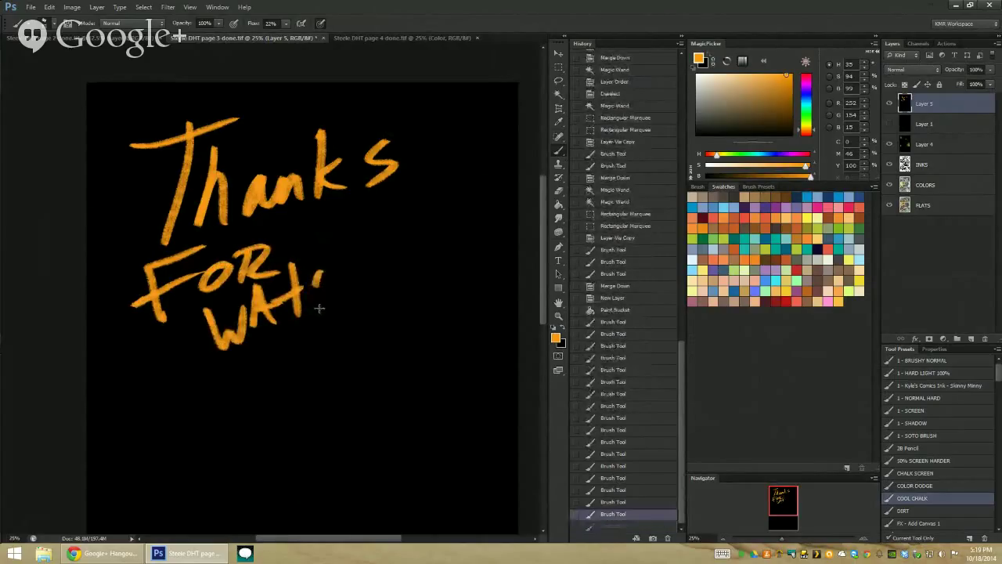
drag(349, 232, 344, 301)
drag(344, 282, 378, 297)
mouse_move(392, 263)
mouse_down()
mouse_move(395, 296)
mouse_move(420, 294)
mouse_up()
drag(439, 252, 429, 315)
drag(462, 195, 457, 243)
click(467, 268)
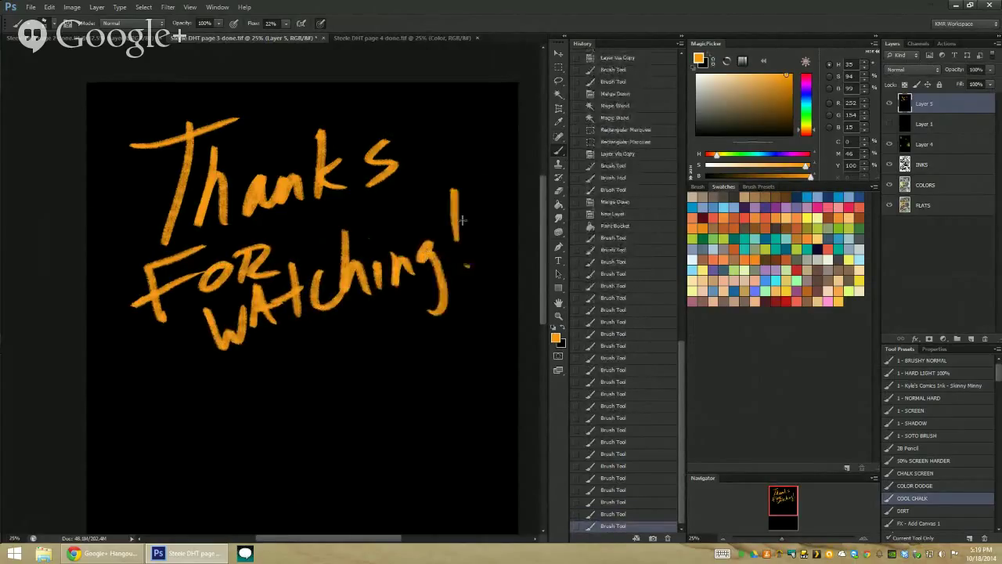
drag(492, 192, 487, 247)
click(496, 265)
Doodle a beaked figure below the lettering with eyes, brows, head outline and legs
scroll(423, 157, down, 3)
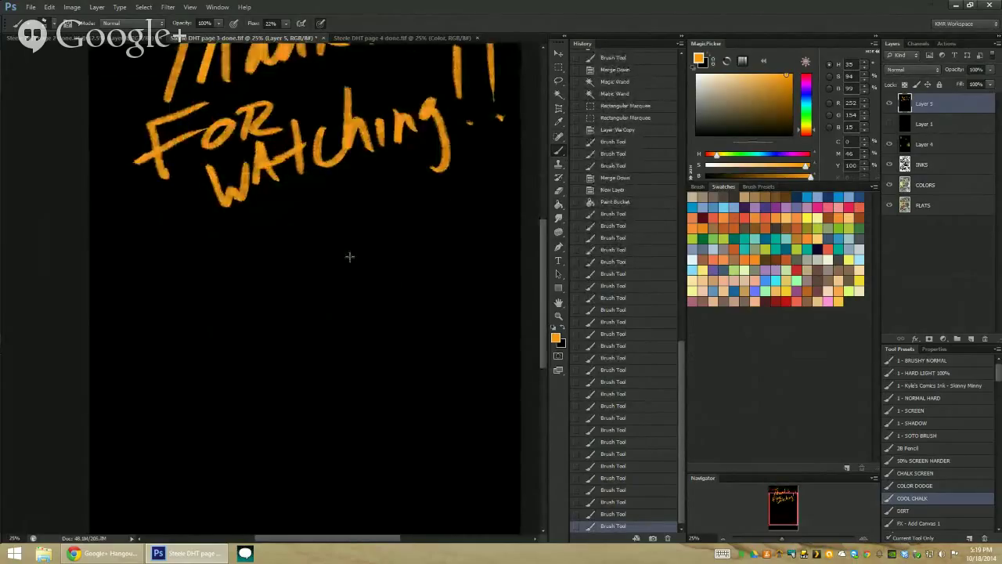
mouse_move(368, 240)
mouse_down()
mouse_move(369, 255)
mouse_move(417, 254)
mouse_move(308, 290)
mouse_move(447, 285)
mouse_move(481, 268)
mouse_up()
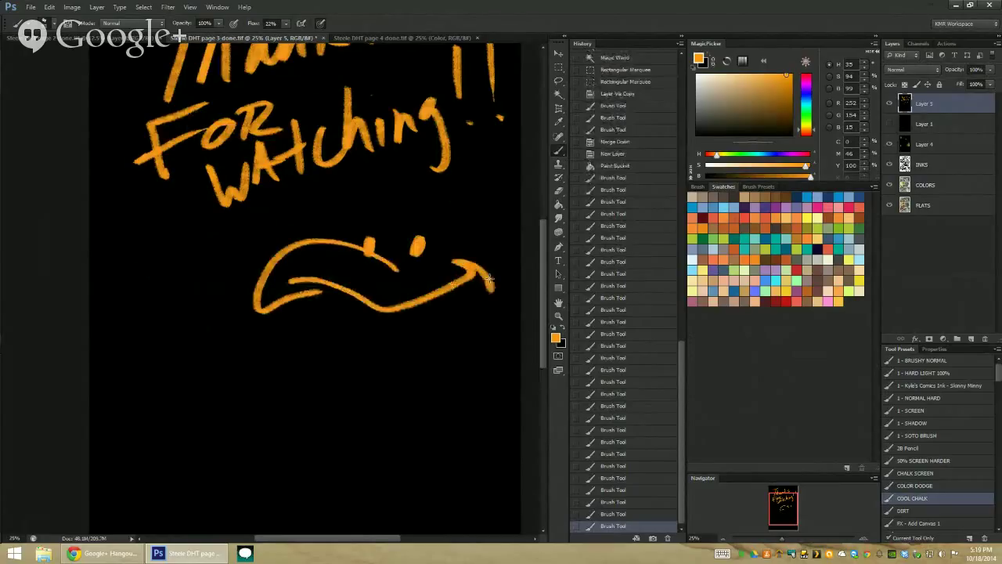
drag(358, 219, 352, 244)
drag(450, 213, 451, 249)
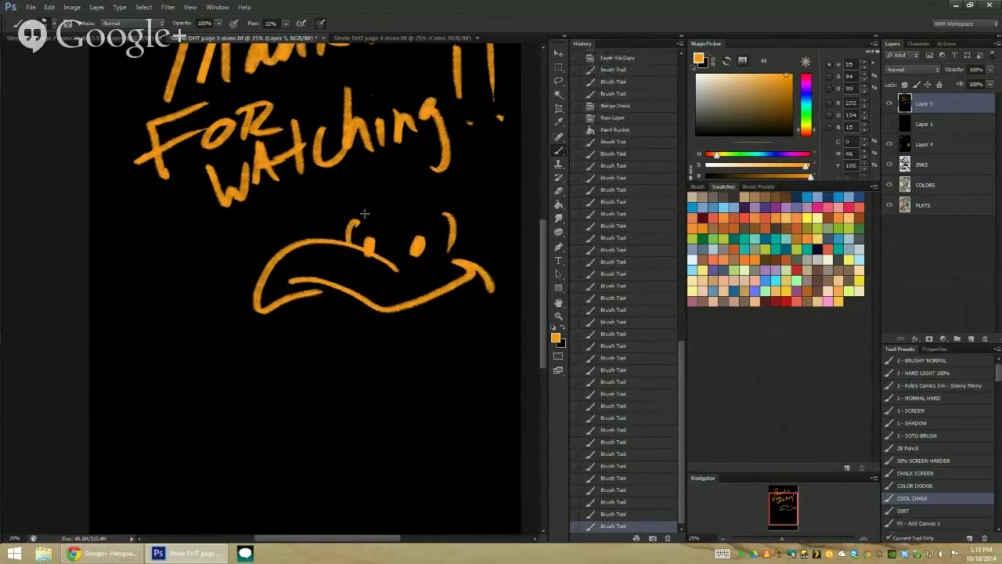
mouse_move(348, 225)
mouse_down()
mouse_move(493, 228)
mouse_move(482, 253)
mouse_up()
drag(403, 310, 417, 409)
drag(429, 321, 445, 411)
drag(409, 362, 435, 359)
drag(413, 383, 454, 377)
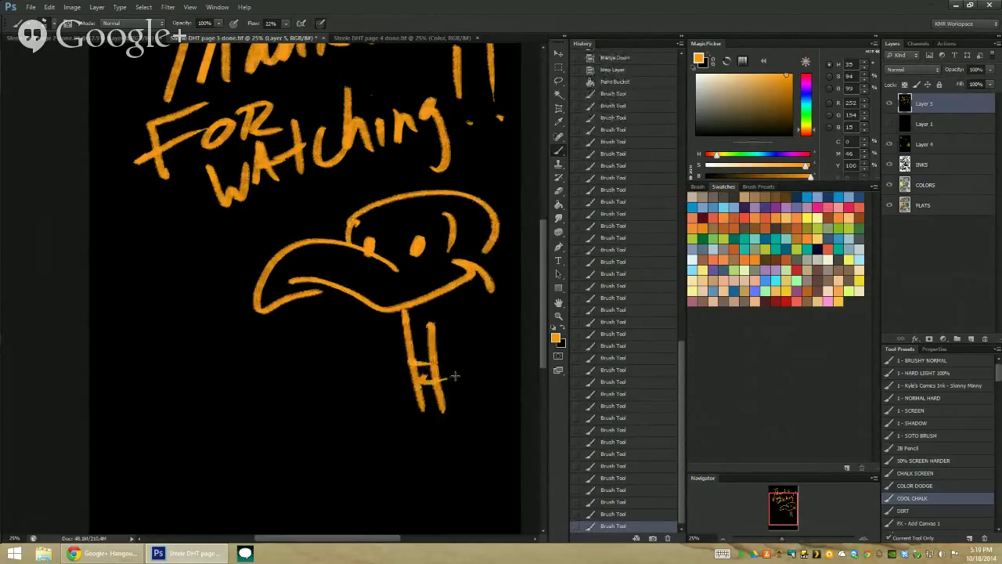
Zoom out, step through the stroke history, then zoom in on the finished lettering and doodle
click(559, 316)
alt+click(481, 286)
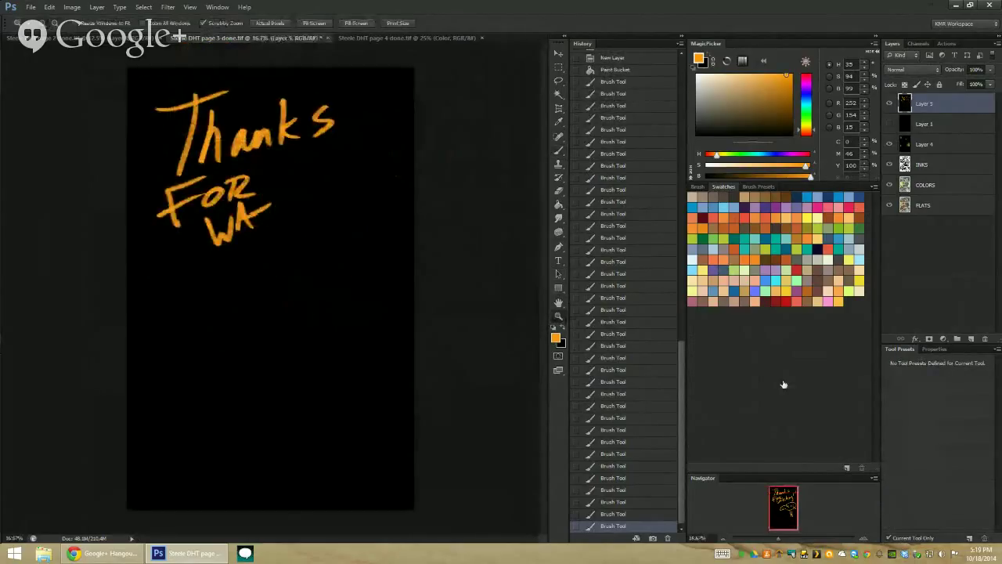
key(ctrl+shift+z)
key(ctrl+shift+z)
key(ctrl+shift+z)
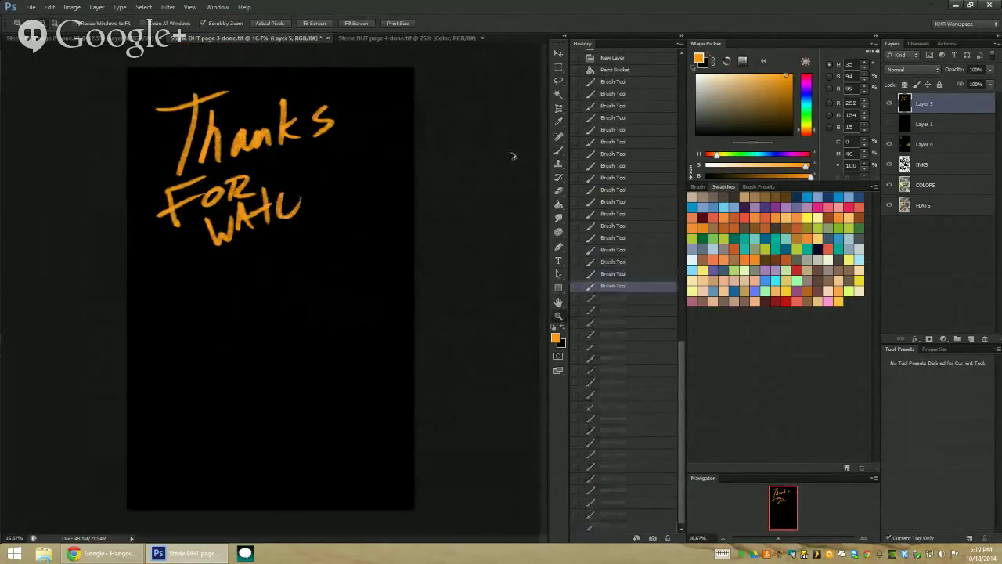
key(ctrl+shift+z)
key(ctrl+shift+z)
key(ctrl+shift+z)
key(ctrl+shift+z)
key(ctrl+shift+z)
key(ctrl+shift+z)
key(ctrl+shift+z)
key(ctrl+shift+z)
key(ctrl+shift+z)
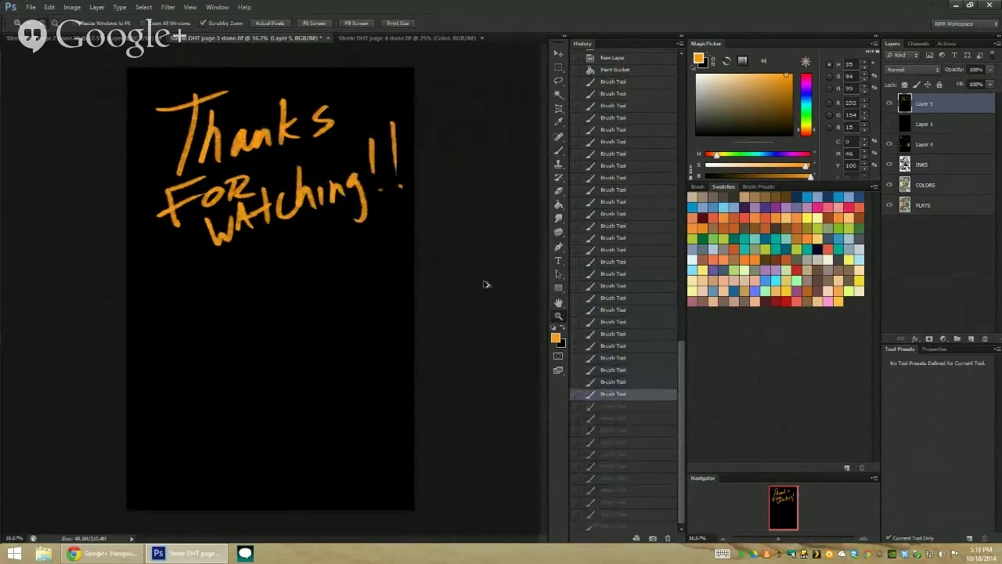
key(ctrl+shift+z)
key(ctrl+shift+z)
key(ctrl+shift+z)
key(ctrl+shift+z)
key(ctrl+shift+z)
key(ctrl+shift+z)
key(ctrl+shift+z)
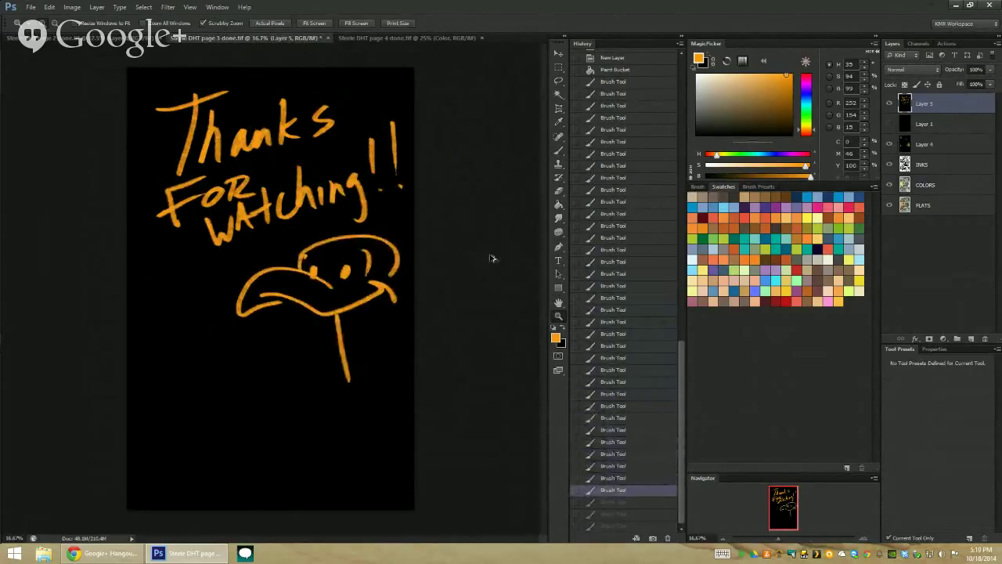
key(ctrl+shift+z)
key(ctrl+shift+z)
key(ctrl+shift+z)
key(ctrl+shift+z)
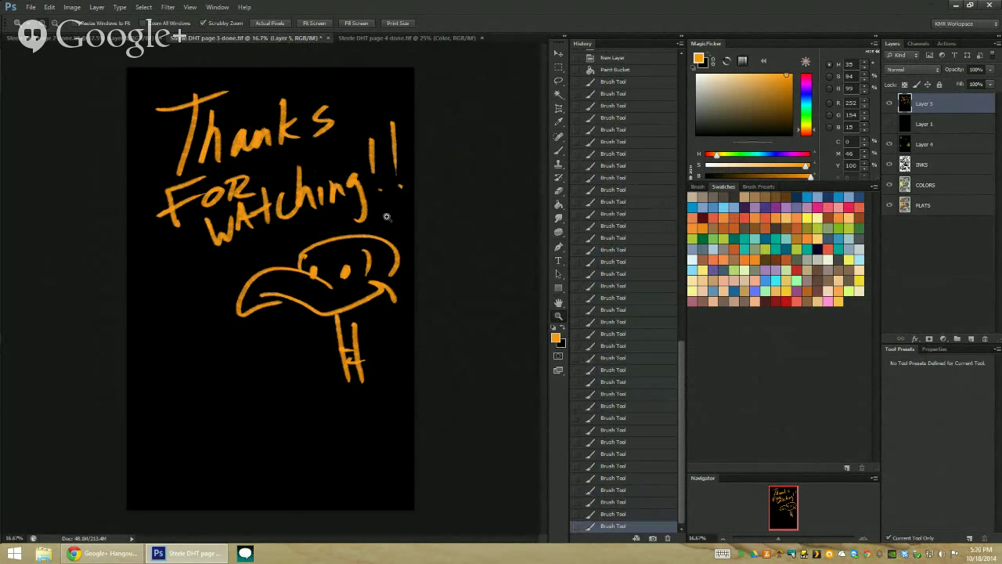
key(ctrl+plus)
key(ctrl+plus)
drag(291, 164, 304, 206)
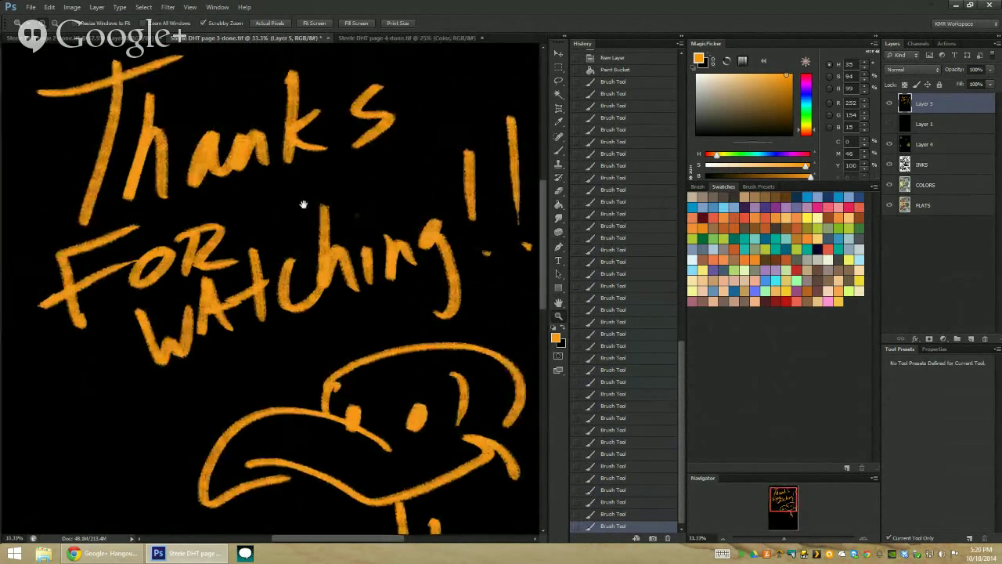